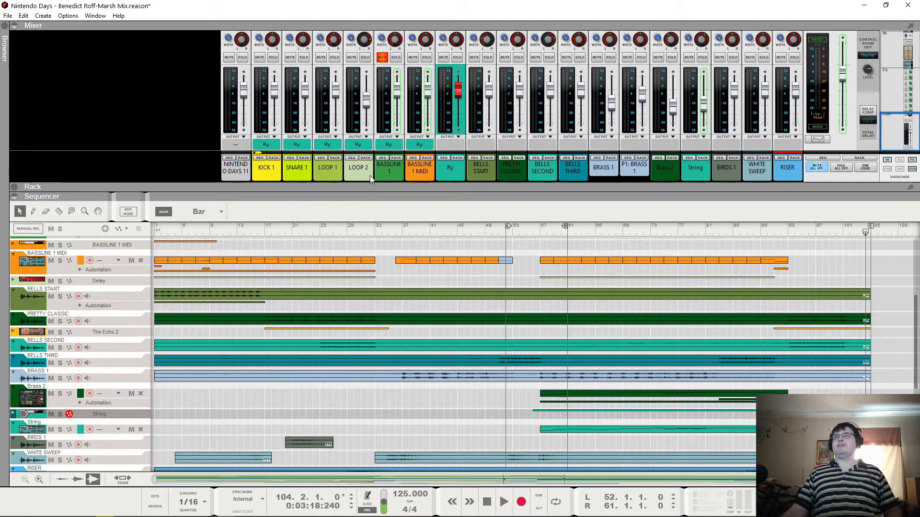
Step: Show the rack and bypass the LALA_x64, Scream 4, first Selig Gain and GClip inserts in the Master Section
{"action": "left_click", "coordinate": [14, 191]}
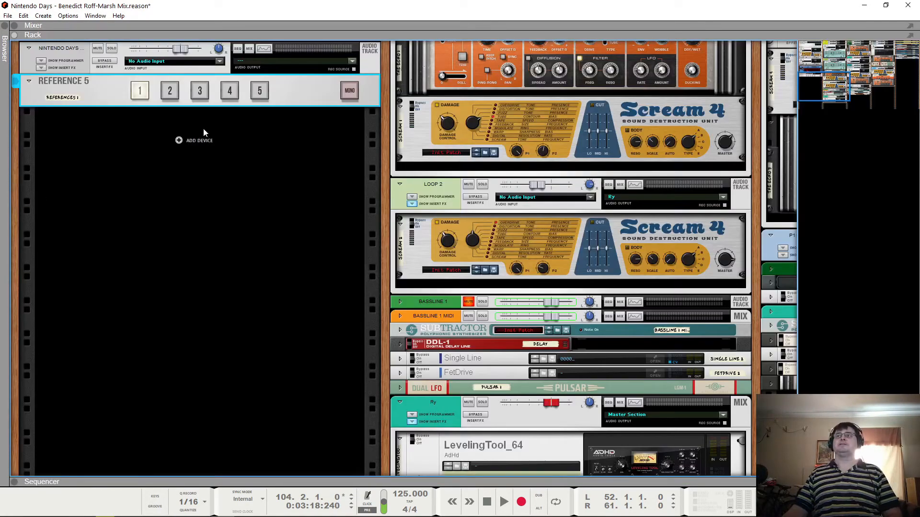
{"action": "scroll", "coordinate": [225, 187], "scroll_direction": "up", "scroll_amount": 8}
{"action": "scroll", "coordinate": [221, 192], "scroll_direction": "up", "scroll_amount": 5}
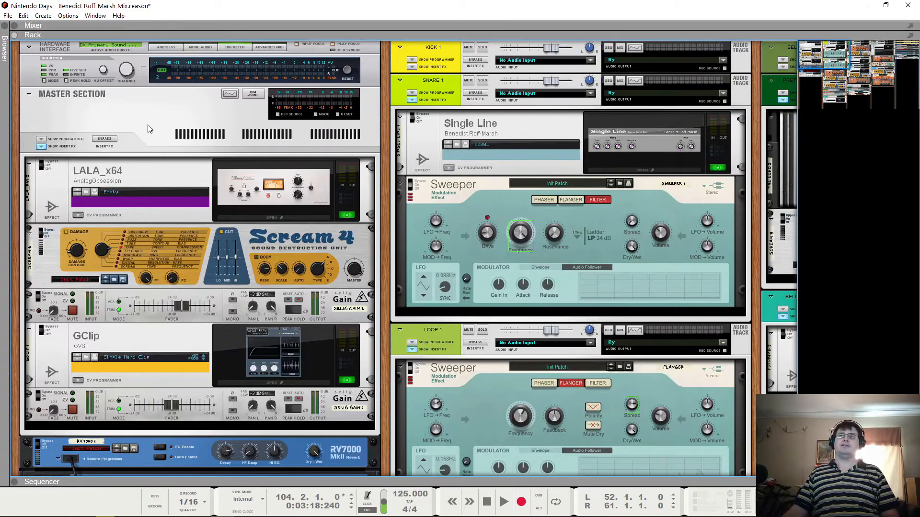
{"action": "left_click", "coordinate": [44, 173]}
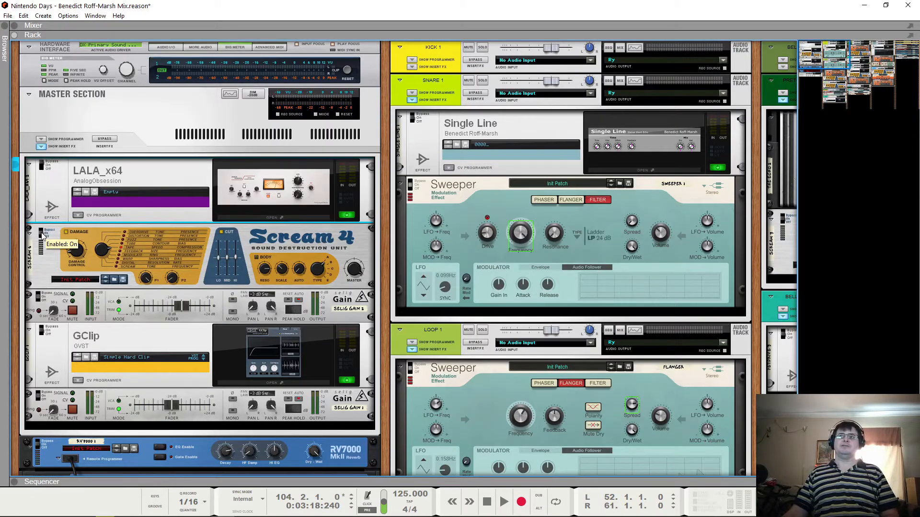
{"action": "left_click", "coordinate": [53, 245]}
{"action": "left_click", "coordinate": [41, 294]}
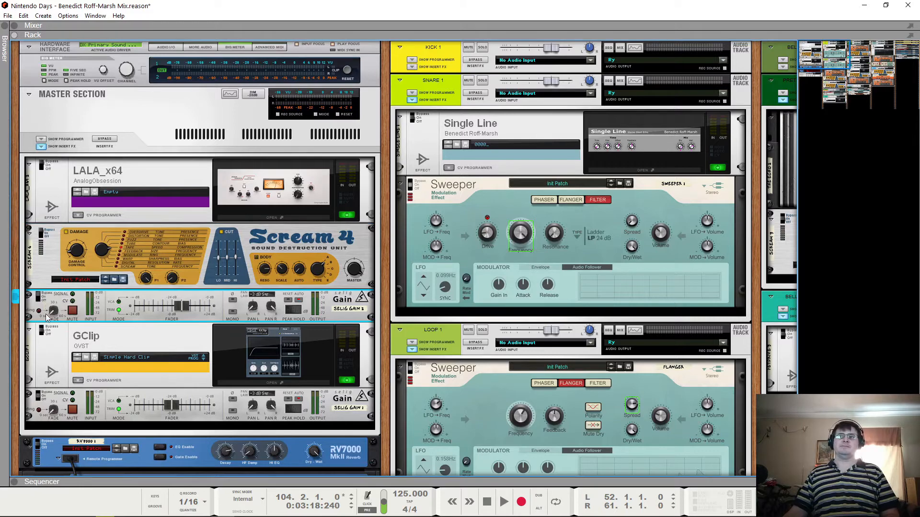
{"action": "left_click", "coordinate": [45, 329]}
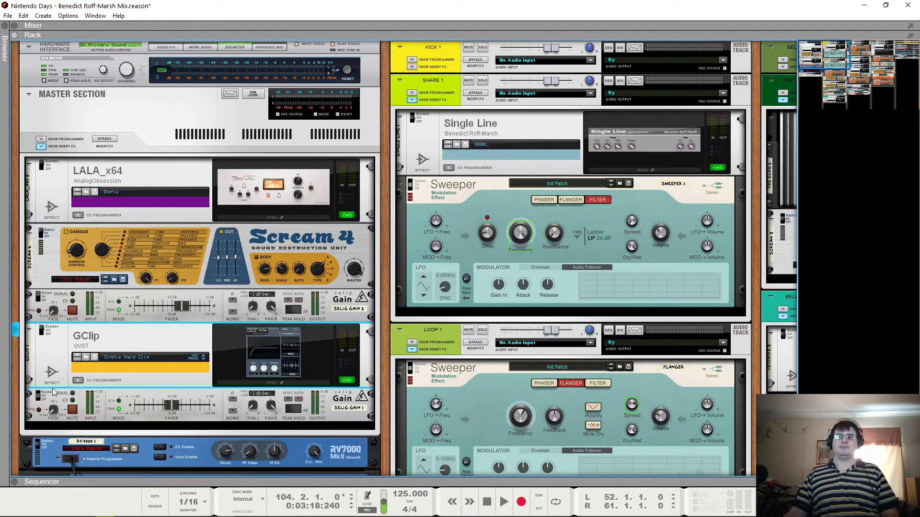
Step: Lower the trim gain of the Selig Gain directly below GClip in the Master Section inserts
{"action": "scroll", "coordinate": [84, 362], "scroll_direction": "down", "scroll_amount": 2}
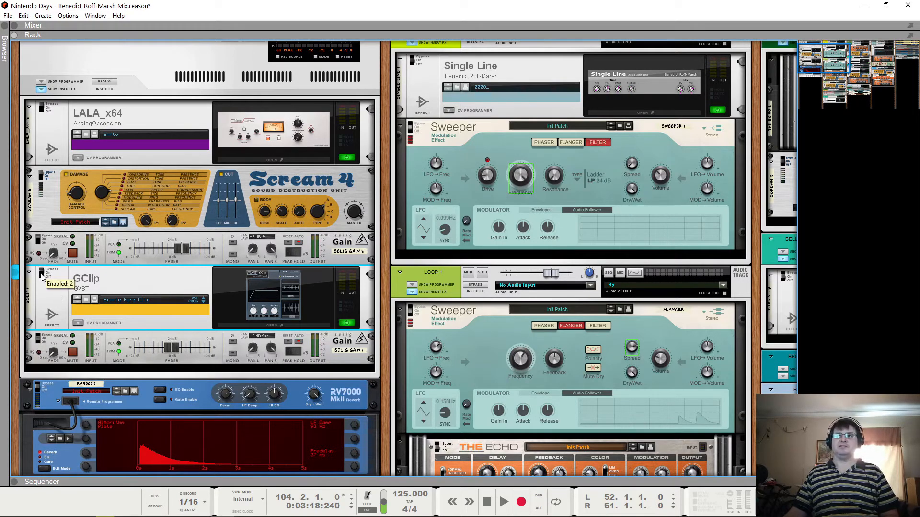
{"action": "left_click", "coordinate": [239, 303]}
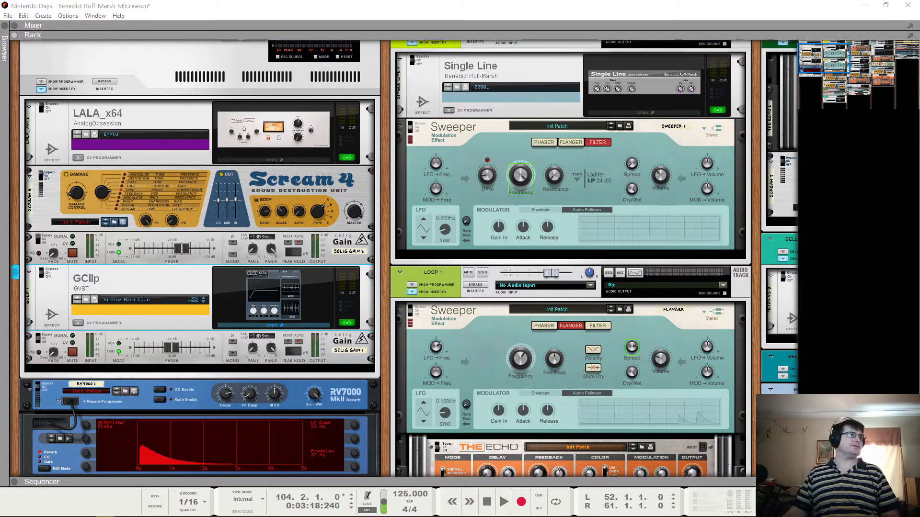
{"action": "left_click", "coordinate": [470, 129]}
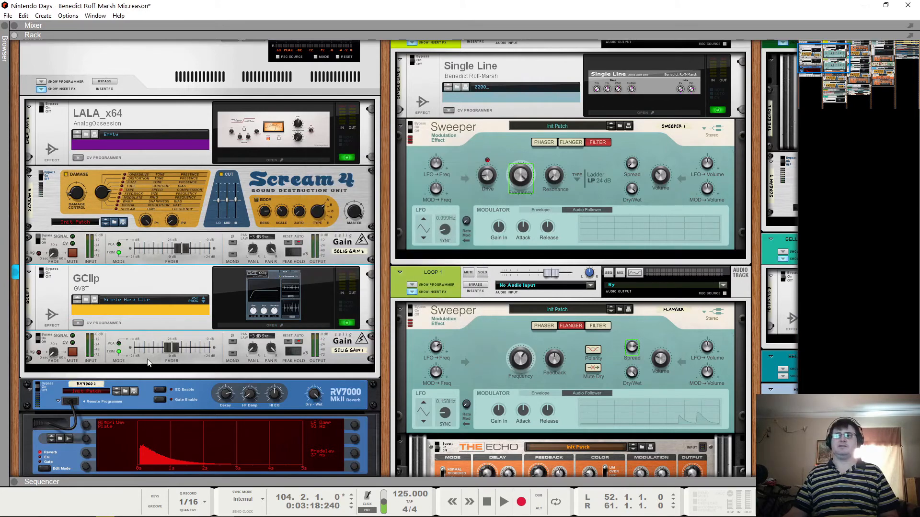
{"action": "left_click", "coordinate": [176, 349]}
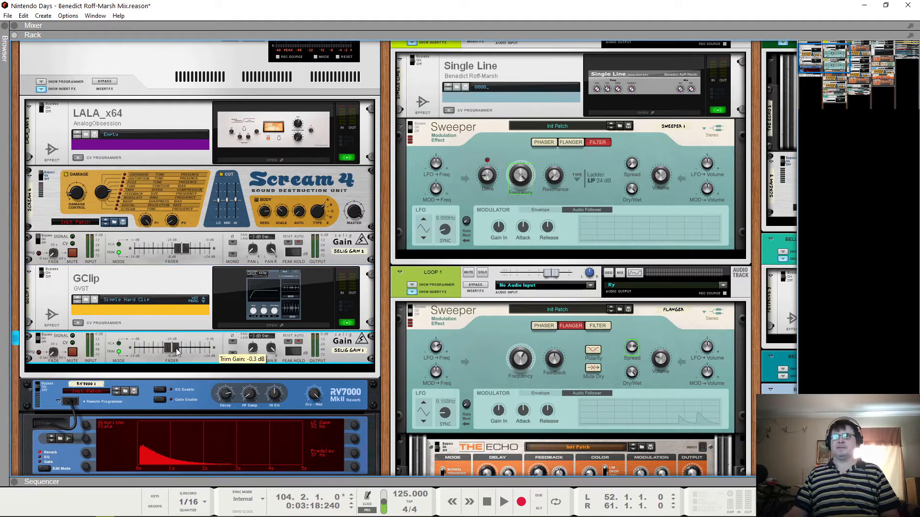
{"action": "left_click_drag", "start_coordinate": [176, 351], "coordinate": [157, 352]}
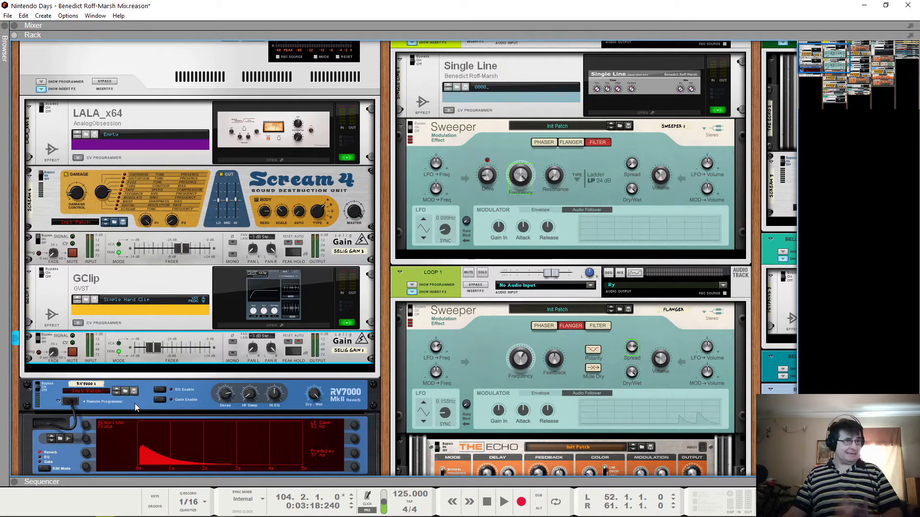
Step: Bypass the Single Line and Sweeper insert effects on the SNARE 1 track
{"action": "scroll", "coordinate": [146, 408], "scroll_direction": "down", "scroll_amount": 4}
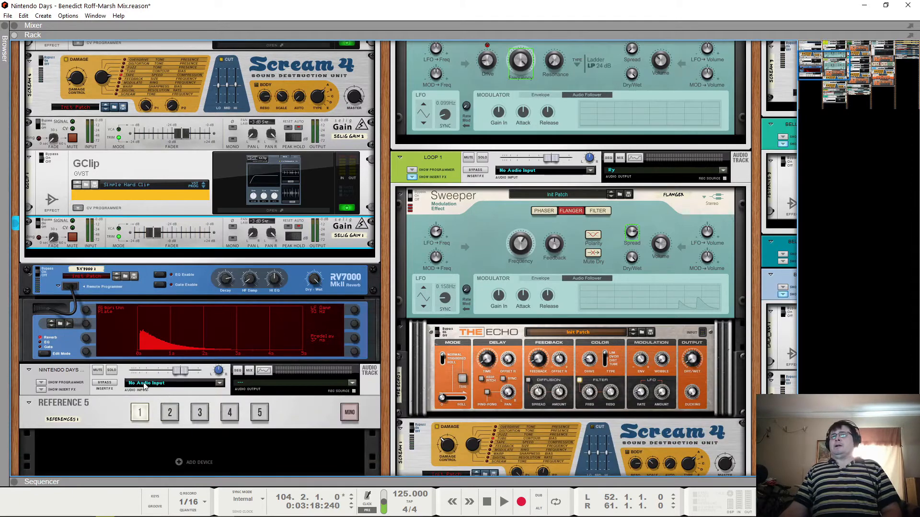
{"action": "scroll", "coordinate": [197, 288], "scroll_direction": "up", "scroll_amount": 6}
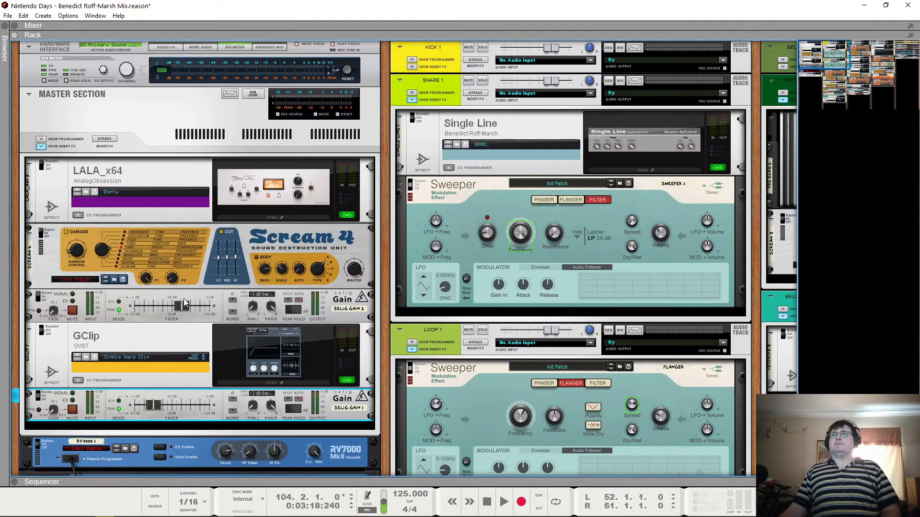
{"action": "left_click", "coordinate": [414, 114]}
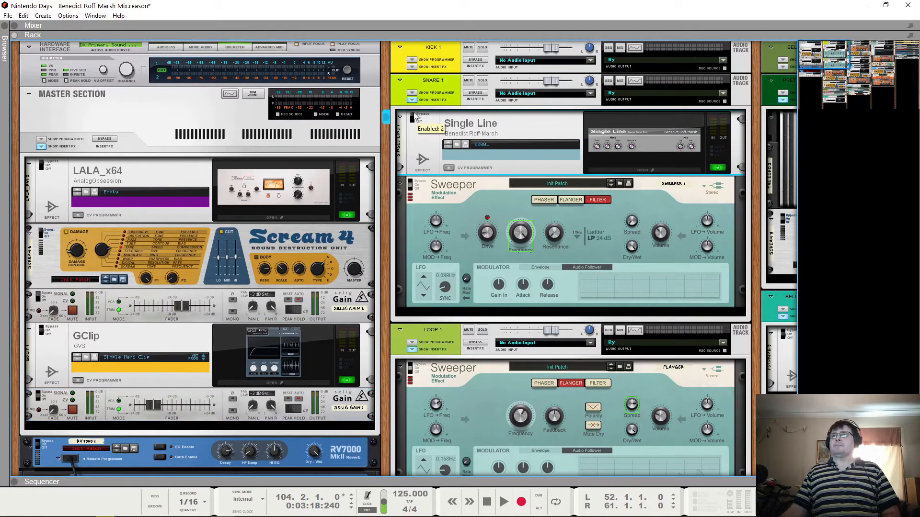
{"action": "left_click", "coordinate": [414, 180]}
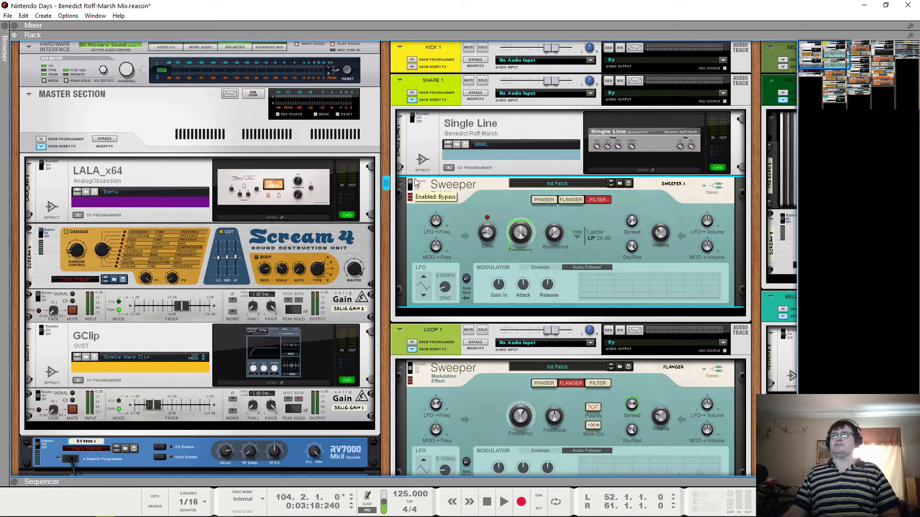
Step: Bypass the Sweeper, The Echo and Scream 4 on LOOP 1, and the Scream 4 on LOOP 2
{"action": "left_click", "coordinate": [412, 371]}
{"action": "scroll", "coordinate": [424, 251], "scroll_direction": "down", "scroll_amount": 8}
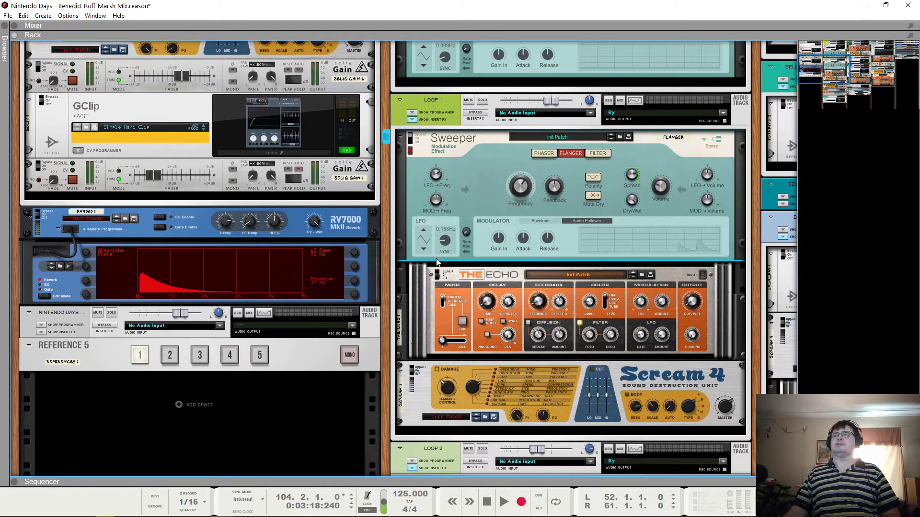
{"action": "left_click", "coordinate": [438, 272]}
{"action": "left_click", "coordinate": [420, 394]}
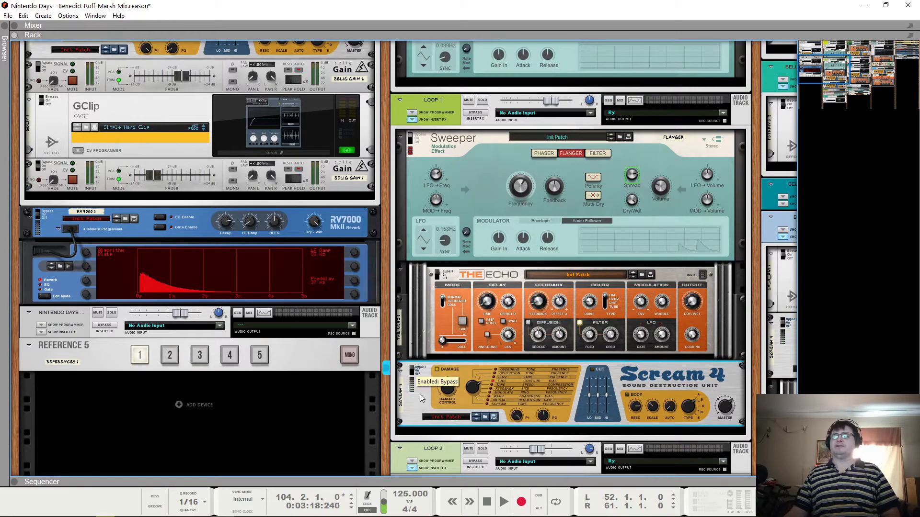
{"action": "scroll", "coordinate": [420, 394], "scroll_direction": "down", "scroll_amount": 4}
{"action": "left_click", "coordinate": [415, 377]}
Step: Bypass the DDL-1, Single Line and FetDrive on BASSLINE 1 MIDI, and the LevelingTool_64 on the Ry channel
{"action": "scroll", "coordinate": [415, 378], "scroll_direction": "down", "scroll_amount": 5}
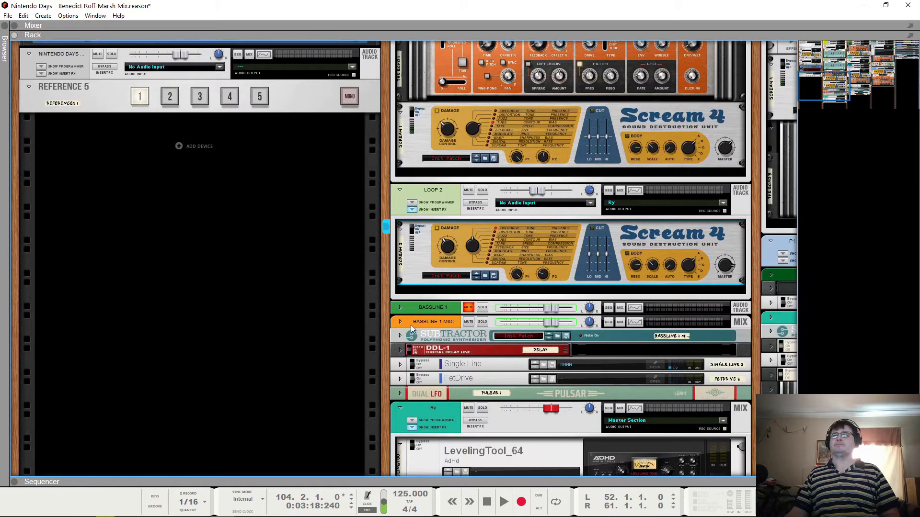
{"action": "left_click", "coordinate": [411, 351]}
{"action": "left_click", "coordinate": [414, 365]}
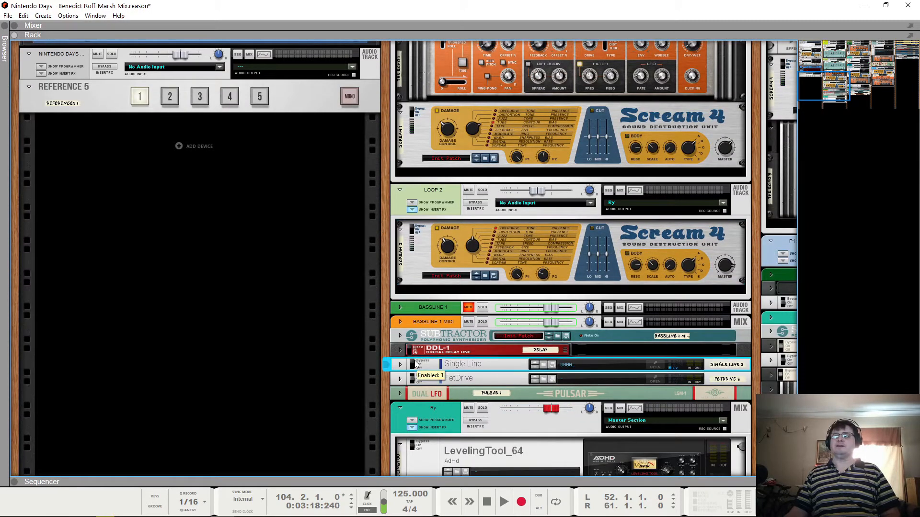
{"action": "left_click", "coordinate": [416, 379]}
{"action": "scroll", "coordinate": [416, 380], "scroll_direction": "down", "scroll_amount": 4}
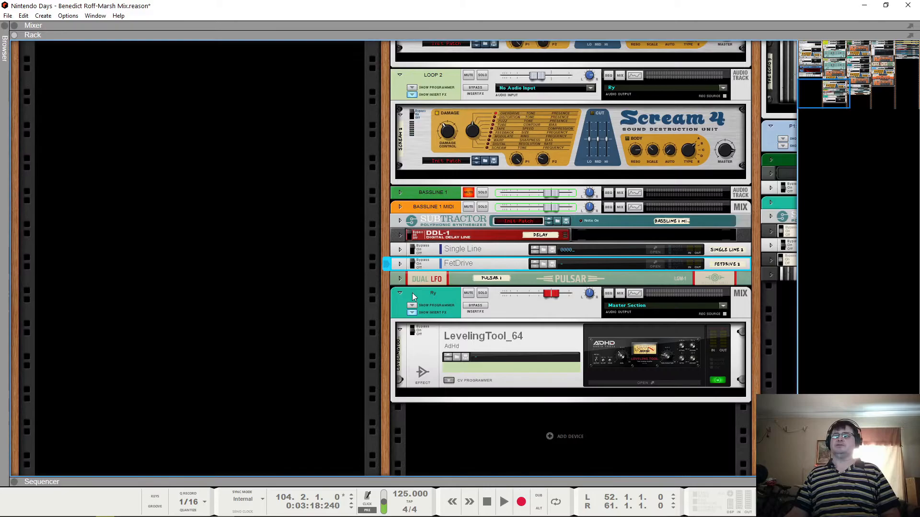
{"action": "left_click", "coordinate": [415, 332]}
Step: Bypass The Echo and Scream 4 on PRETTY CLASSIC, and the FetDrive on BELLS SECOND
{"action": "left_click_drag", "start_coordinate": [852, 86], "coordinate": [855, 45]}
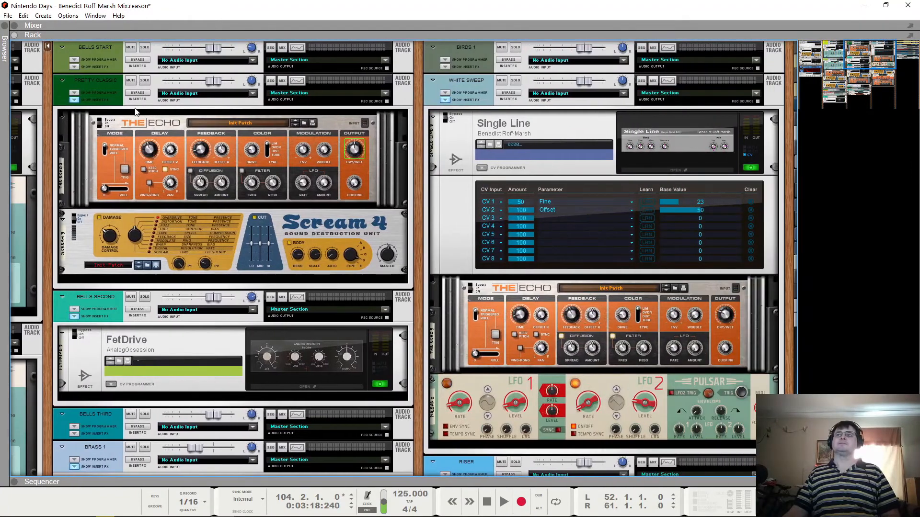
{"action": "left_click", "coordinate": [99, 139]}
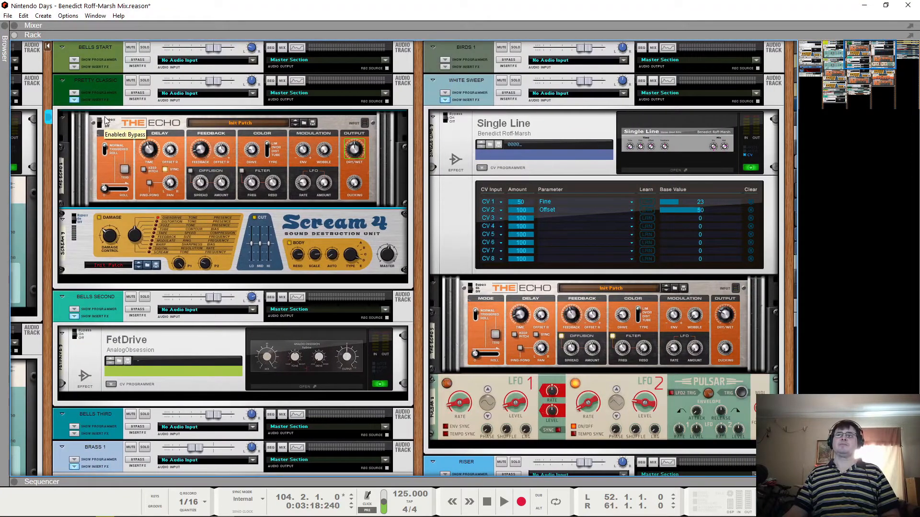
{"action": "left_click", "coordinate": [82, 224]}
{"action": "scroll", "coordinate": [123, 322], "scroll_direction": "down", "scroll_amount": 1}
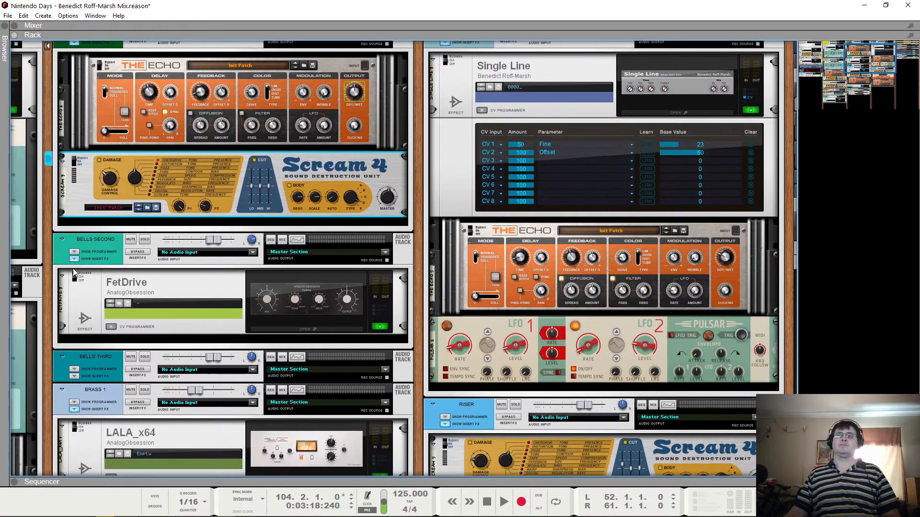
{"action": "left_click", "coordinate": [77, 293]}
Step: Bypass the LALA_x64, The Echo and Scream 4 insert effects on the BRASS 1 audio track
{"action": "scroll", "coordinate": [104, 287], "scroll_direction": "down", "scroll_amount": 2}
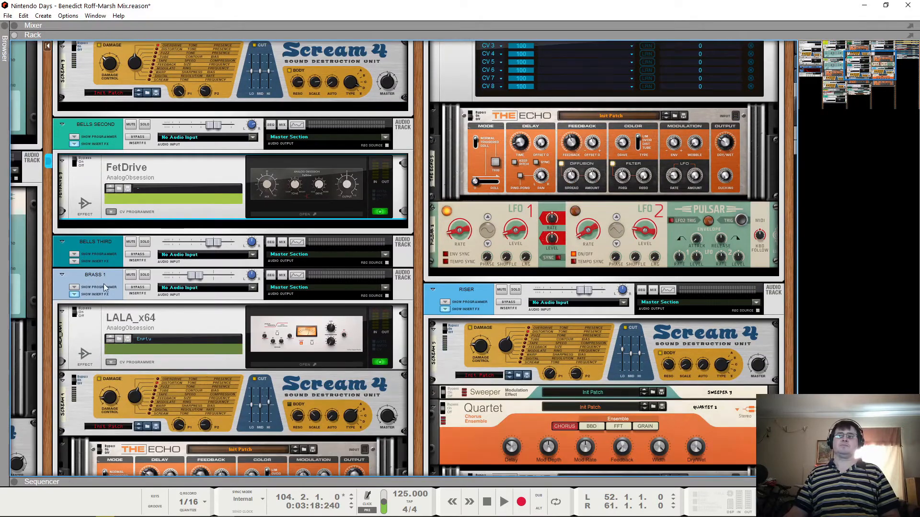
{"action": "left_click", "coordinate": [79, 314]}
{"action": "scroll", "coordinate": [83, 326], "scroll_direction": "down", "scroll_amount": 2}
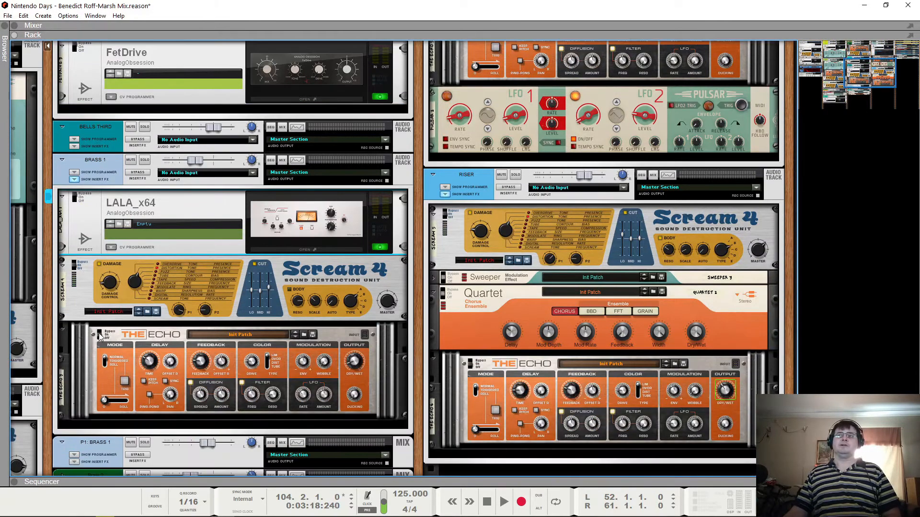
{"action": "left_click", "coordinate": [99, 338]}
{"action": "left_click", "coordinate": [103, 259]}
Step: Bypass the 2020 Mod Delay on Brass 2, and the Sweeper, KONSOL_x64, Quartet and The Echo on String
{"action": "scroll", "coordinate": [103, 256], "scroll_direction": "down", "scroll_amount": 4}
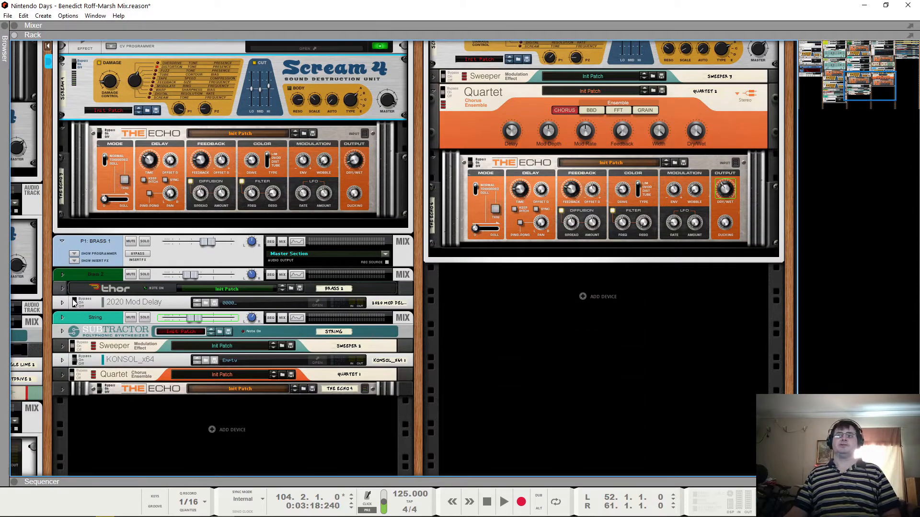
{"action": "left_click", "coordinate": [75, 303]}
{"action": "left_click", "coordinate": [73, 346]}
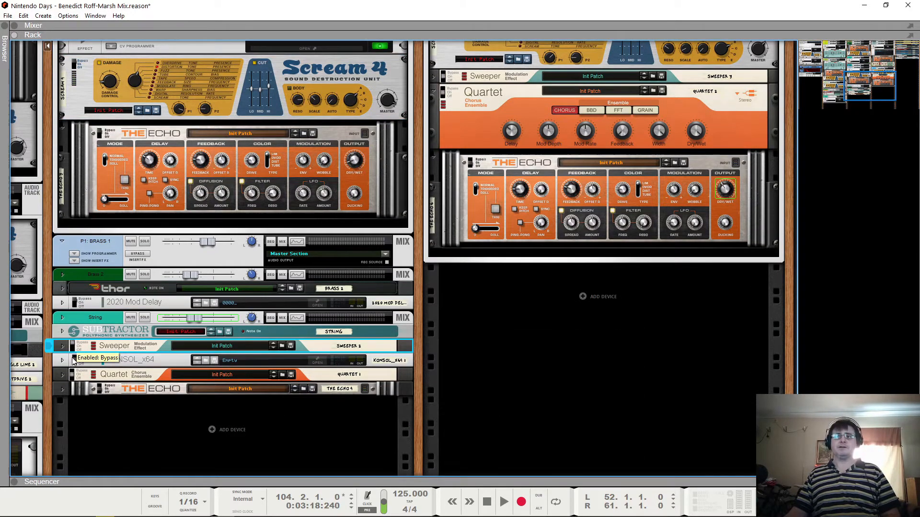
{"action": "left_click", "coordinate": [74, 361]}
{"action": "left_click", "coordinate": [74, 375]}
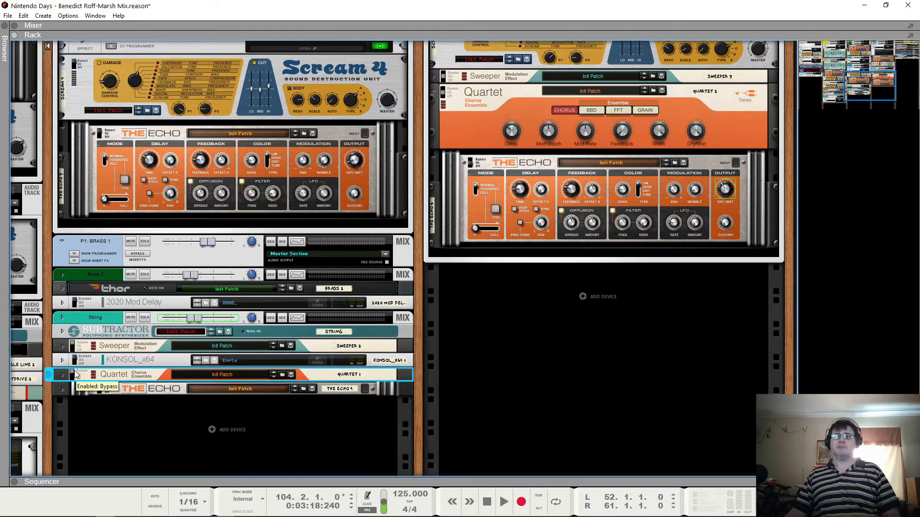
{"action": "left_click", "coordinate": [98, 389]}
Step: Bypass The Echo, Quartet, Sweeper and Scream 4 insert effects on the RISER track
{"action": "scroll", "coordinate": [570, 261], "scroll_direction": "up", "scroll_amount": 3}
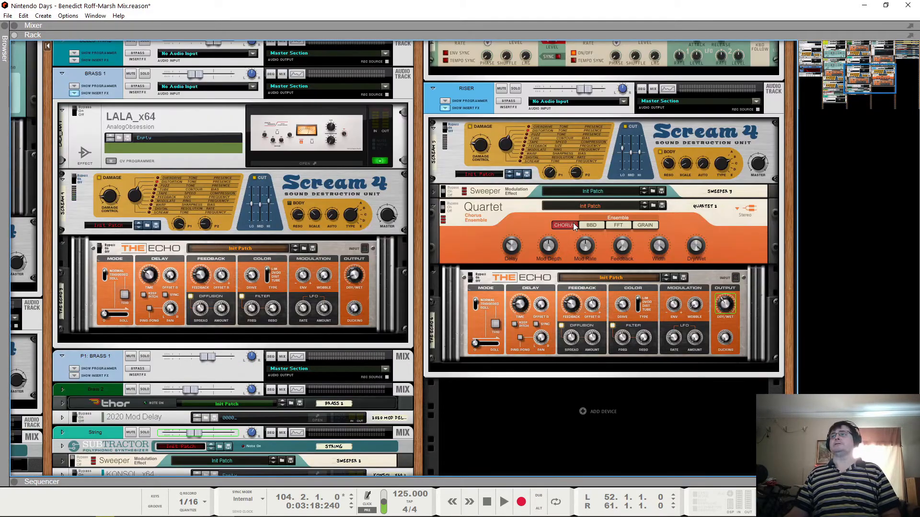
{"action": "left_click", "coordinate": [470, 276]}
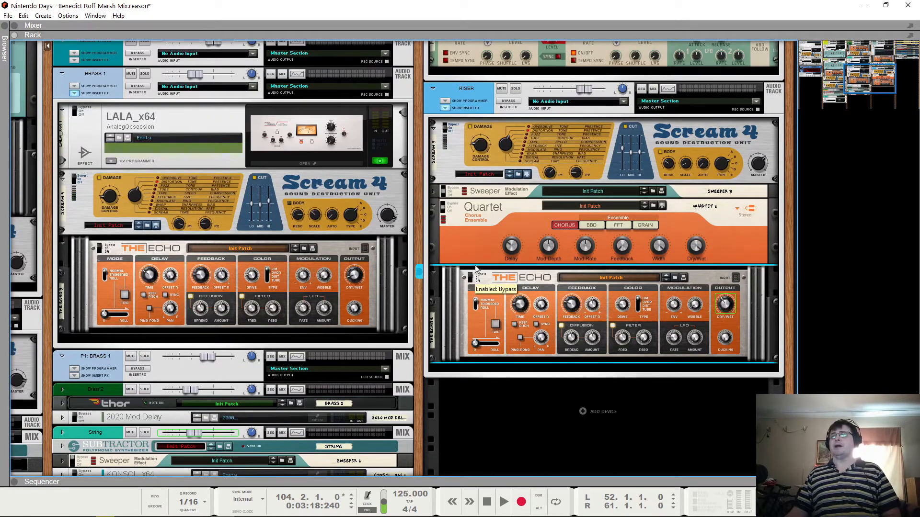
{"action": "left_click", "coordinate": [443, 206]}
{"action": "left_click", "coordinate": [444, 190]}
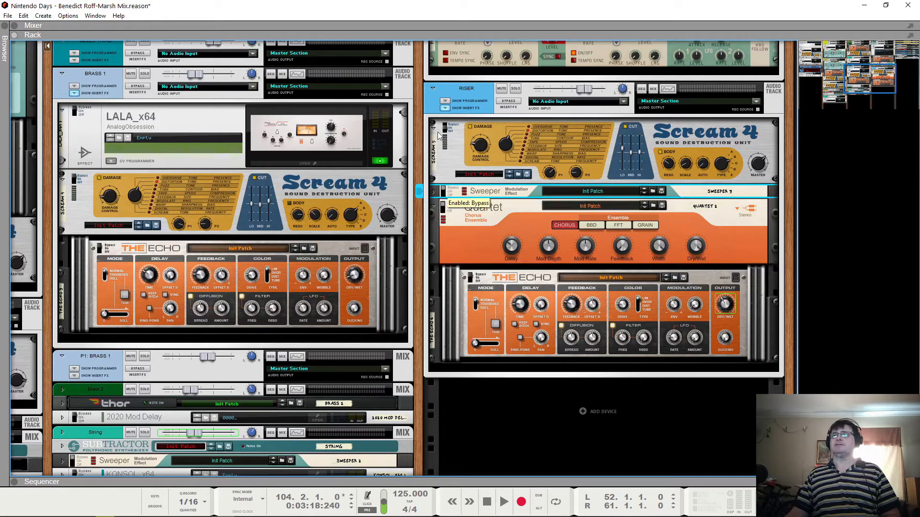
{"action": "left_click", "coordinate": [446, 125]}
Step: Bypass The Echo and Single Line insert effects on the WHITE SWEEP track
{"action": "scroll", "coordinate": [448, 188], "scroll_direction": "up", "scroll_amount": 1}
{"action": "scroll", "coordinate": [448, 188], "scroll_direction": "up", "scroll_amount": 3}
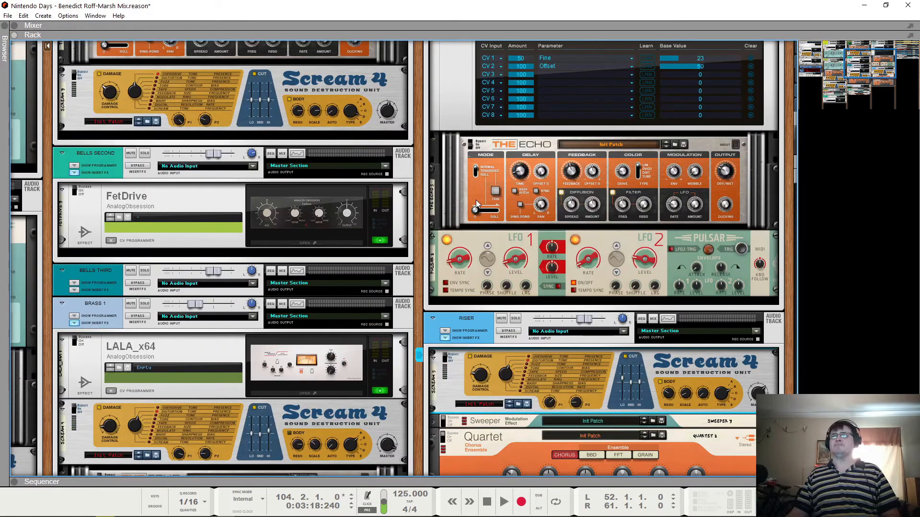
{"action": "left_click", "coordinate": [469, 146]}
{"action": "scroll", "coordinate": [467, 146], "scroll_direction": "up", "scroll_amount": 3}
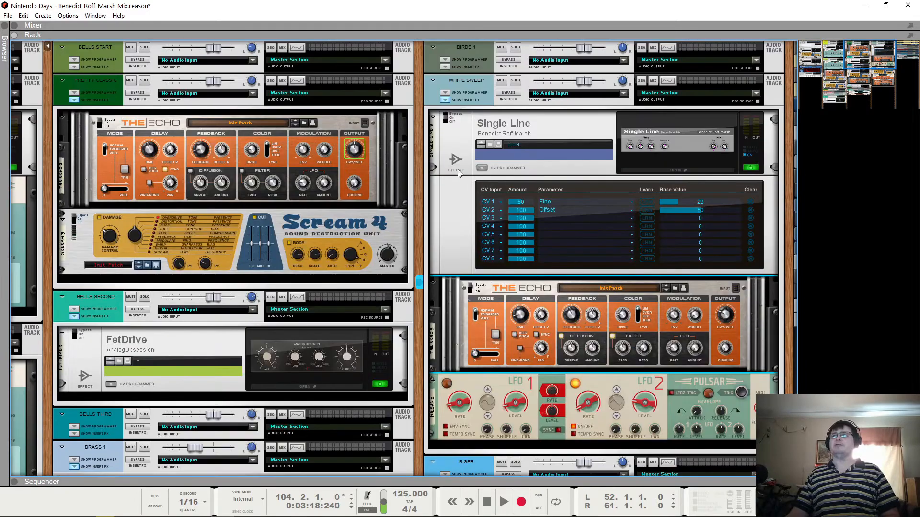
{"action": "left_click", "coordinate": [446, 124]}
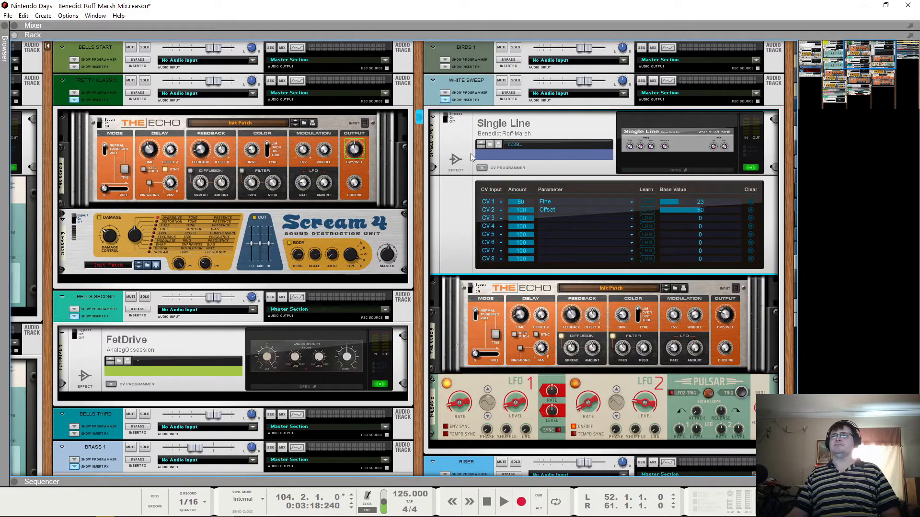
{"action": "left_click_drag", "start_coordinate": [863, 53], "coordinate": [823, 40]}
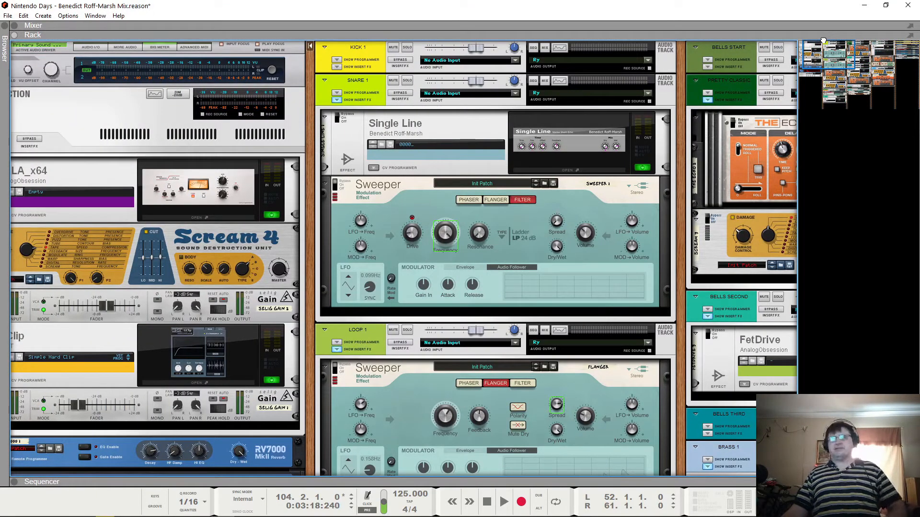
{"action": "left_click_drag", "start_coordinate": [823, 40], "coordinate": [822, 40]}
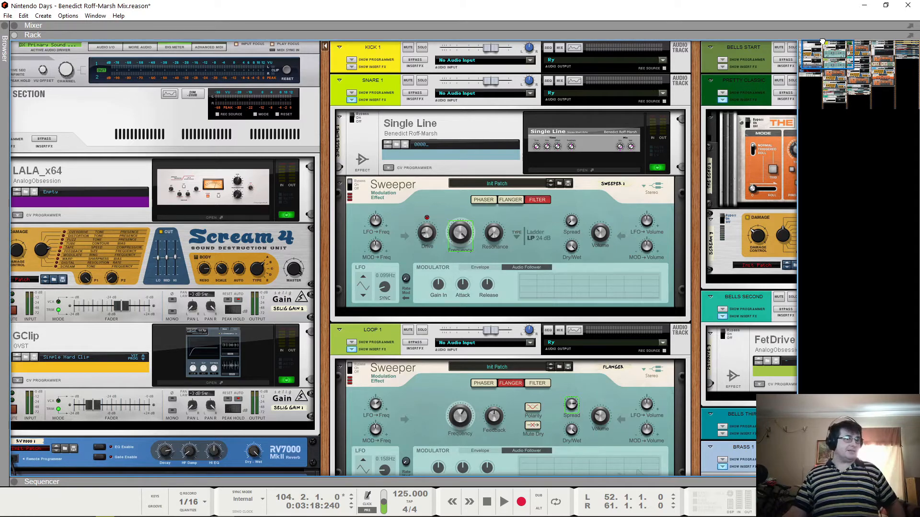
Step: Play the song from its start, reveal the sequencer below the rack, and jump playback to about bar 23
{"action": "left_click_drag", "start_coordinate": [822, 42], "coordinate": [890, 26]}
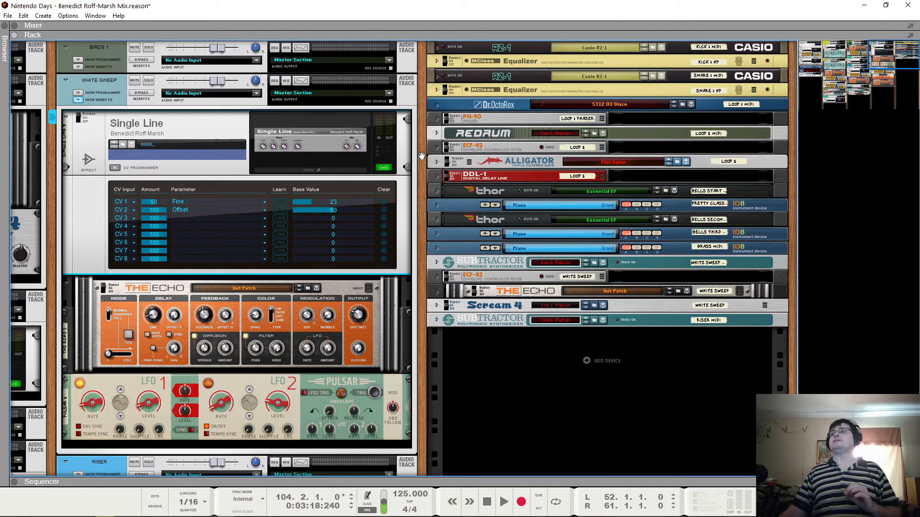
{"action": "left_click_drag", "start_coordinate": [421, 156], "coordinate": [794, 37]}
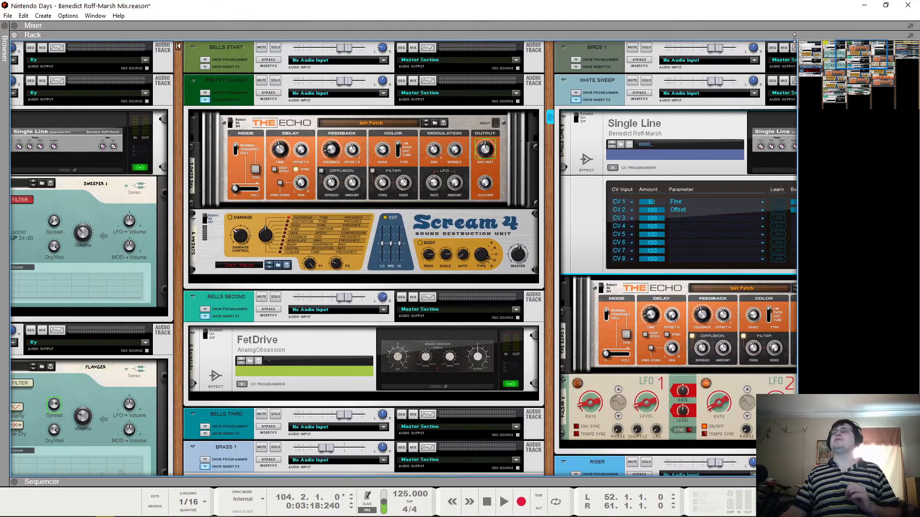
{"action": "left_click_drag", "start_coordinate": [878, 54], "coordinate": [821, 31]}
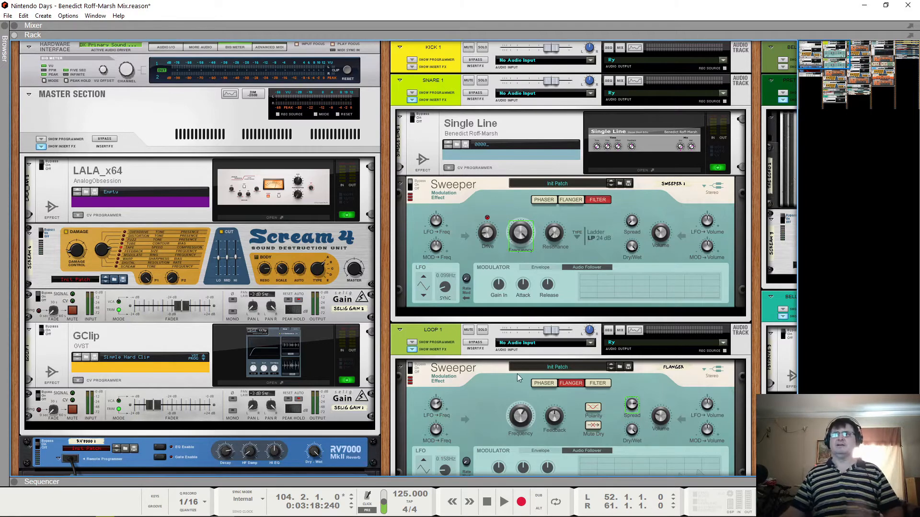
{"action": "left_click", "coordinate": [488, 504]}
{"action": "left_click", "coordinate": [503, 503]}
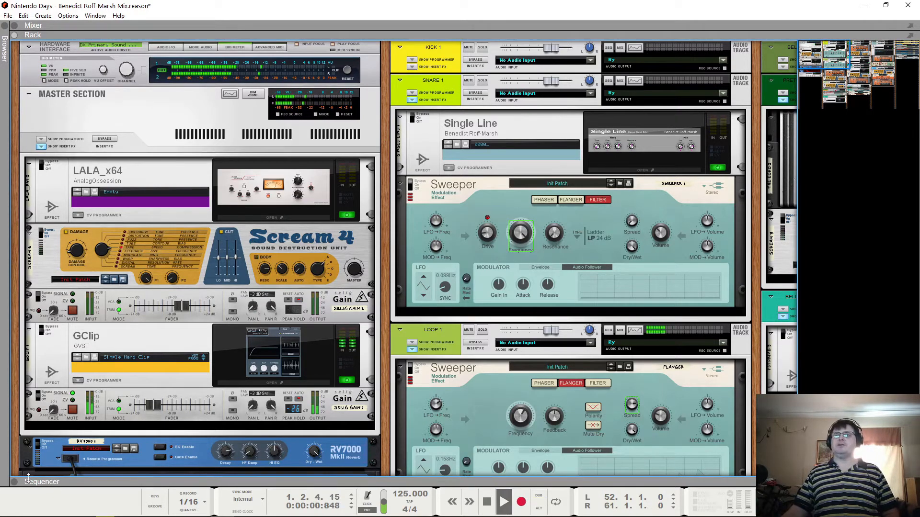
{"action": "left_click_drag", "start_coordinate": [32, 478], "coordinate": [398, 203]}
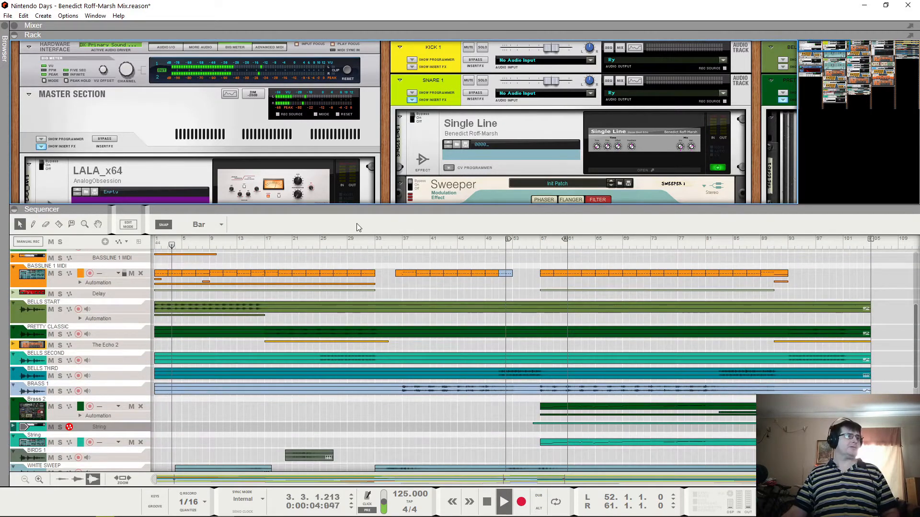
{"action": "left_click", "coordinate": [308, 241]}
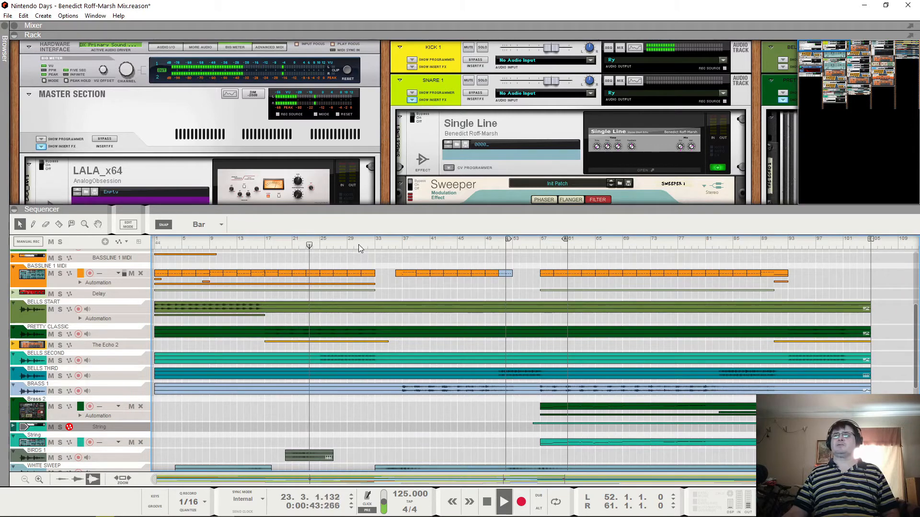
Step: Set the trim gain of the last Selig Gain in the master inserts to -3.6 dB during playback, and stop
{"action": "scroll", "coordinate": [167, 152], "scroll_direction": "down", "scroll_amount": 15}
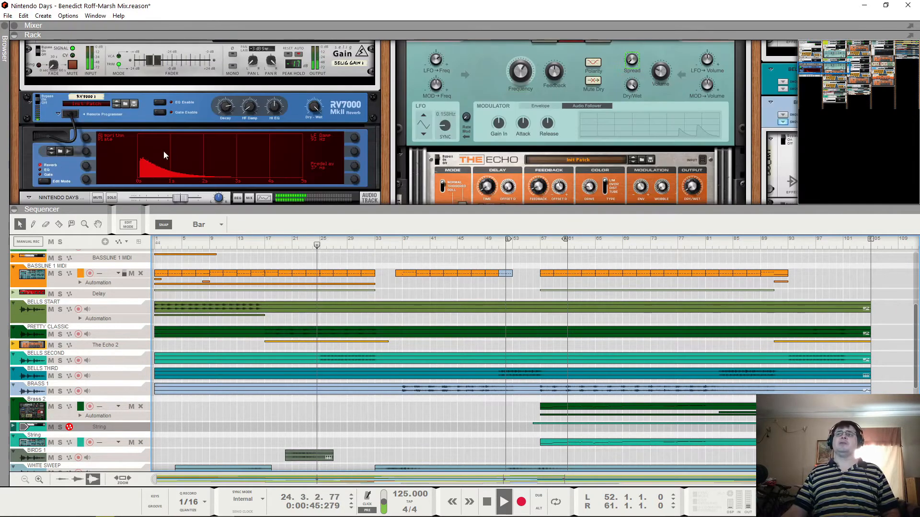
{"action": "scroll", "coordinate": [102, 125], "scroll_direction": "up", "scroll_amount": 4}
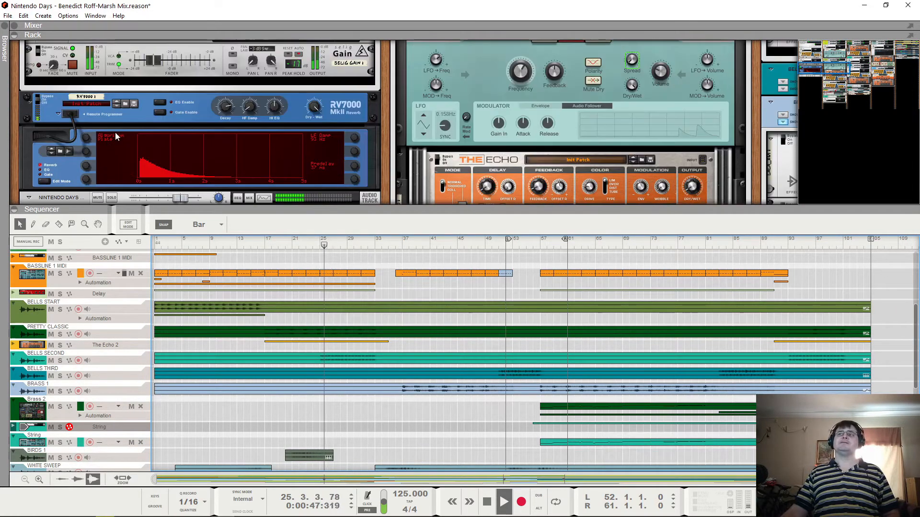
{"action": "left_click_drag", "start_coordinate": [156, 62], "coordinate": [167, 66]}
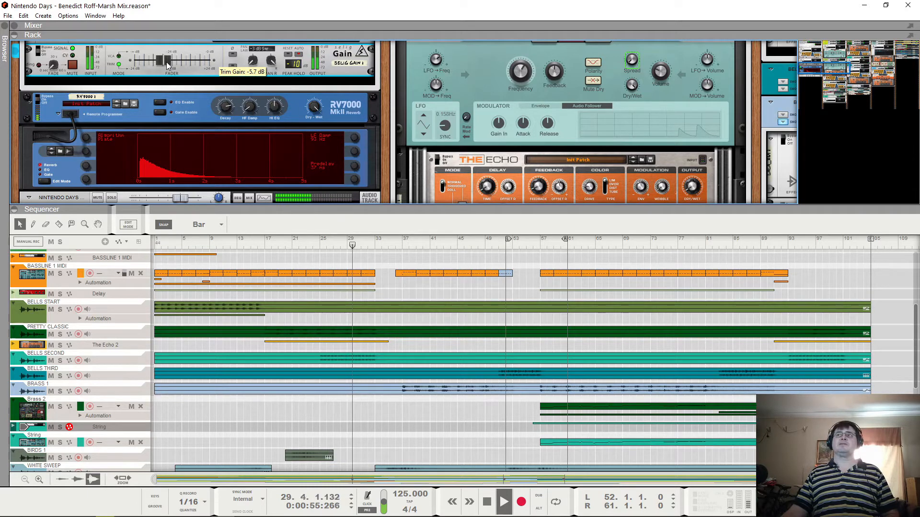
{"action": "left_click_drag", "start_coordinate": [167, 65], "coordinate": [169, 66]}
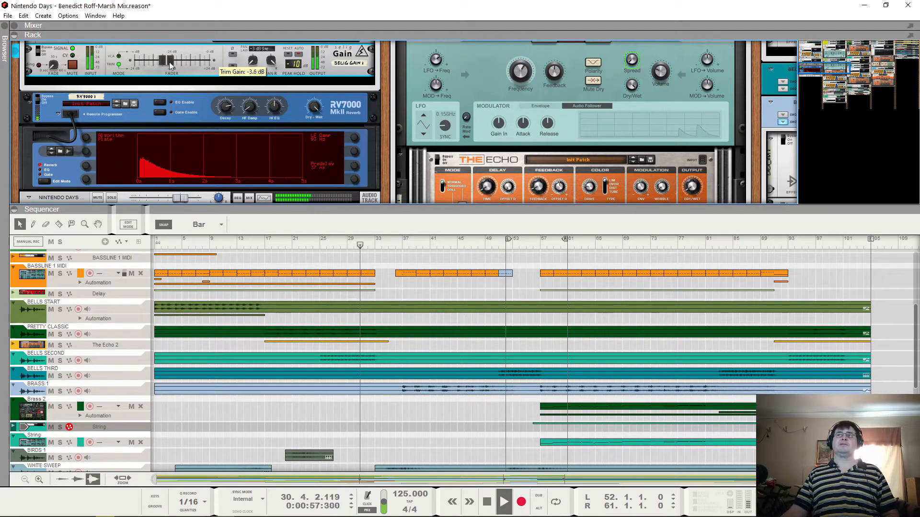
{"action": "key", "text": "space"}
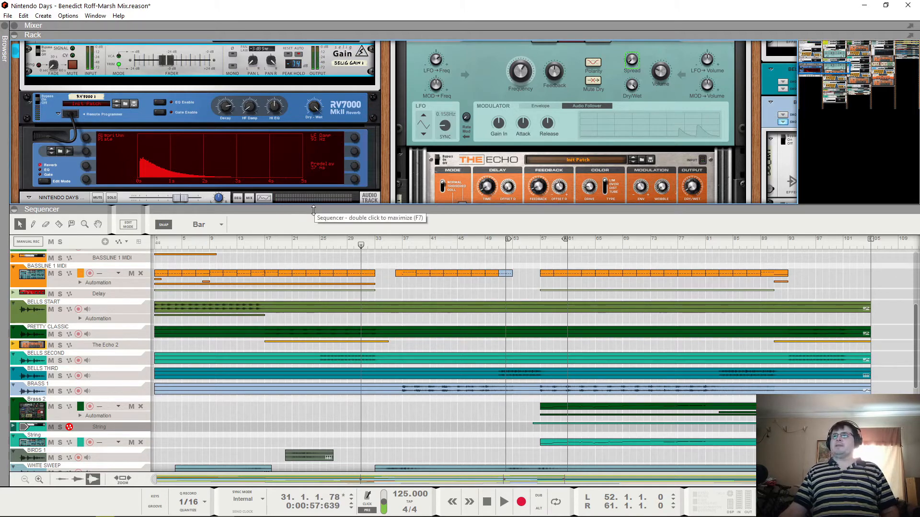
Step: Unfold the Thor synthesizer of the Bells Start MIDI track to inspect it, and fold it again
{"action": "left_click_drag", "start_coordinate": [831, 68], "coordinate": [904, 46]}
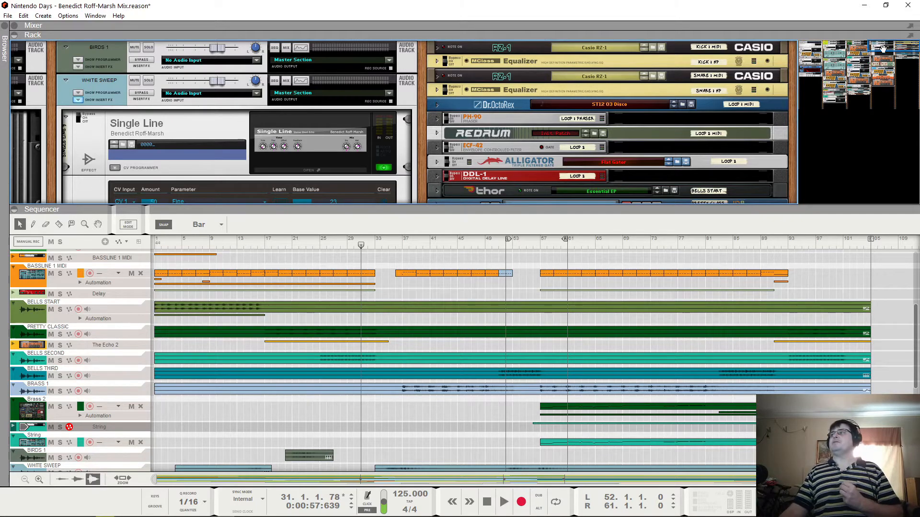
{"action": "left_click_drag", "start_coordinate": [883, 48], "coordinate": [903, 50]}
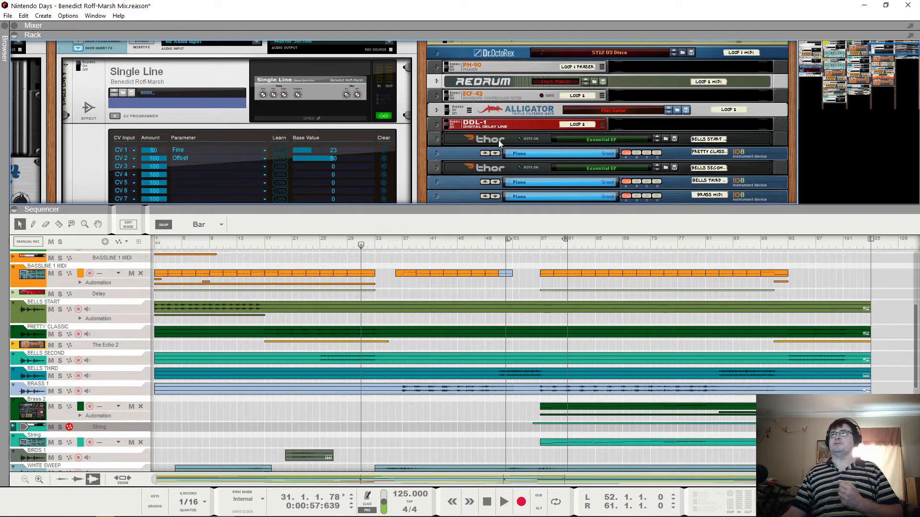
{"action": "left_click", "coordinate": [437, 139]}
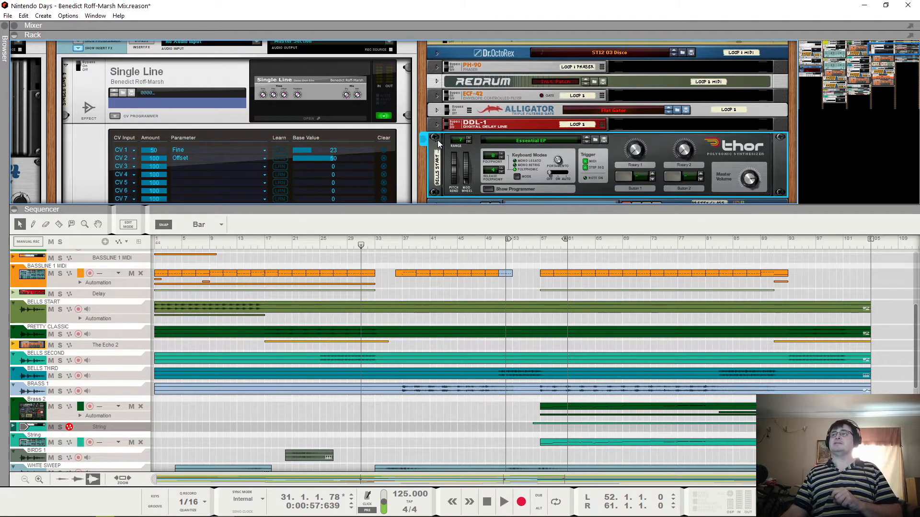
{"action": "left_click", "coordinate": [437, 139]}
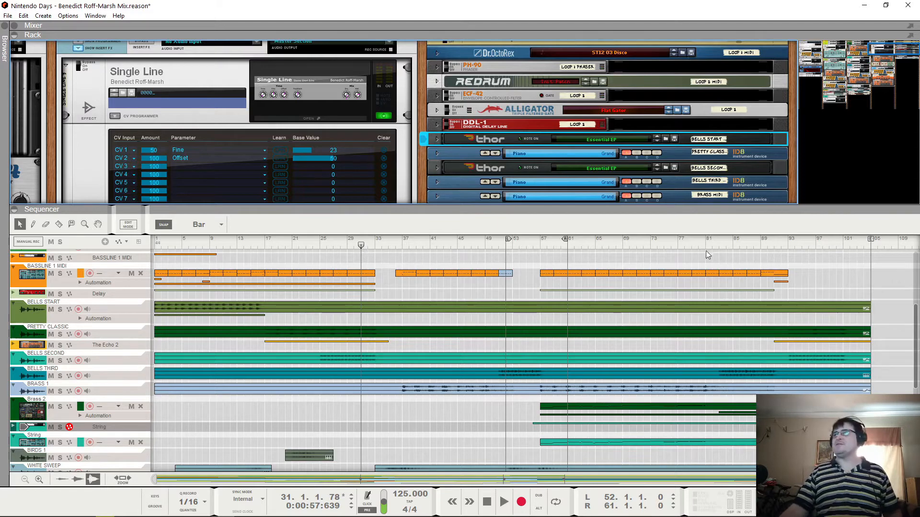
Step: Solo the KICK 1 track in the sequencer, audition it from bar 20, and stop playback
{"action": "scroll", "coordinate": [364, 318], "scroll_direction": "down", "scroll_amount": 8}
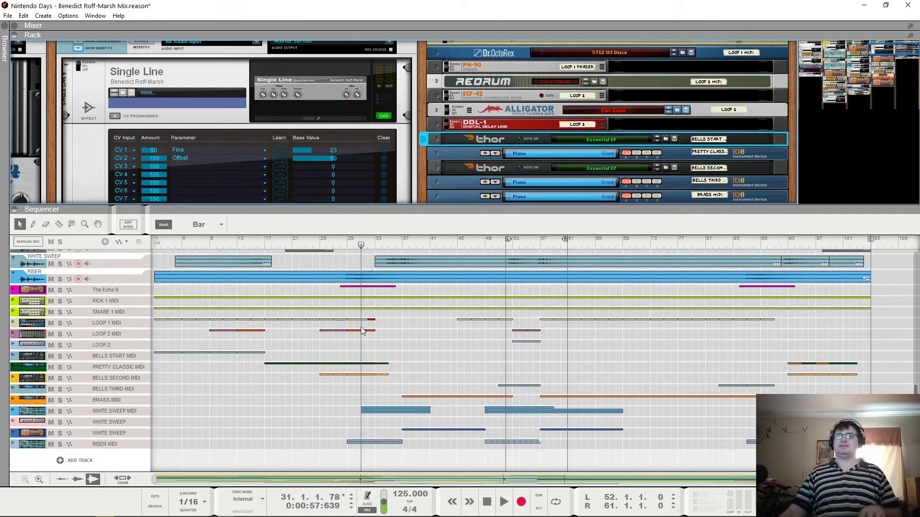
{"action": "scroll", "coordinate": [472, 262], "scroll_direction": "up", "scroll_amount": 10}
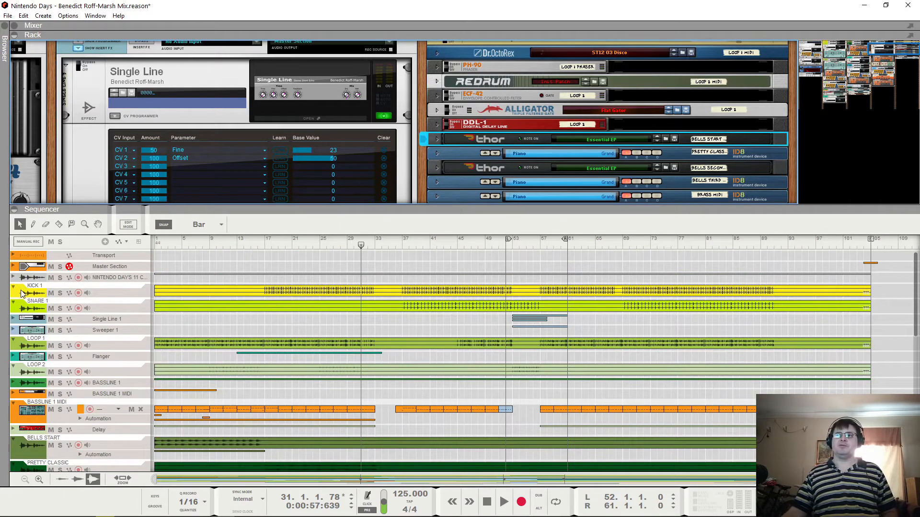
{"action": "left_click", "coordinate": [60, 294]}
{"action": "left_click", "coordinate": [286, 245]}
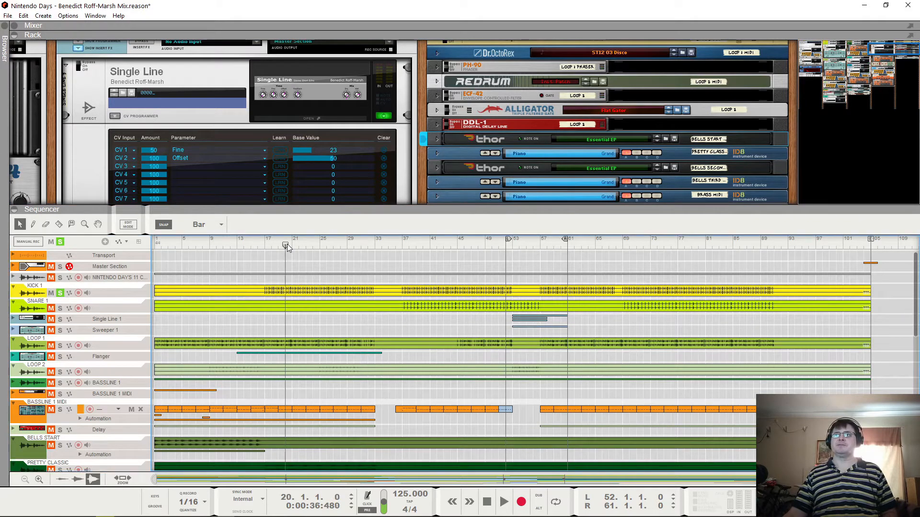
{"action": "key", "text": "space"}
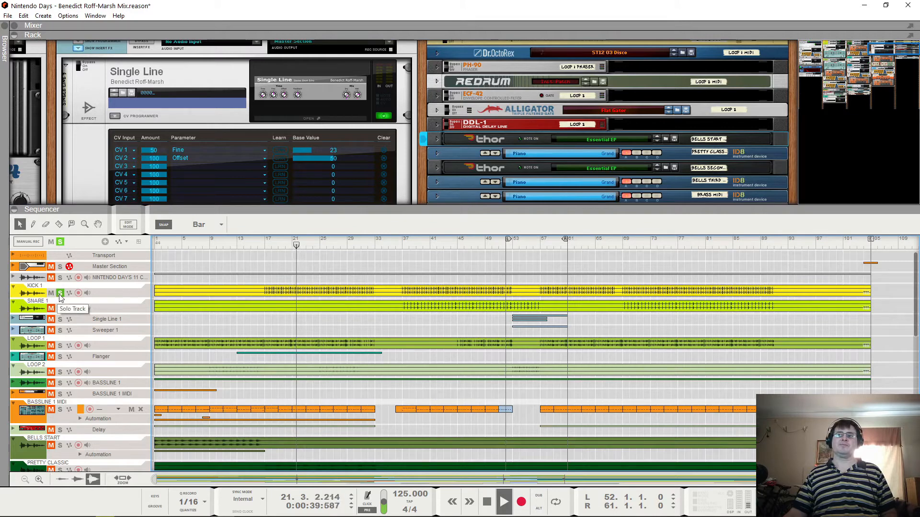
{"action": "key", "text": "space"}
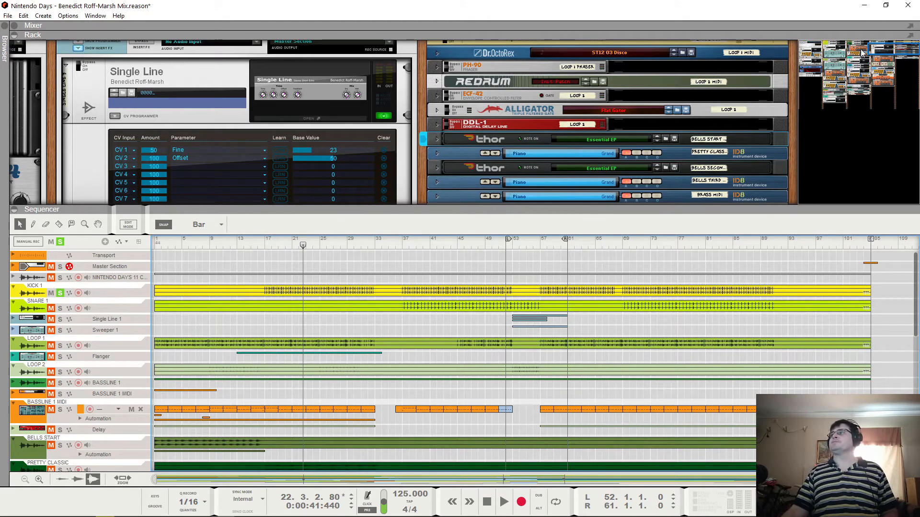
Step: Open and close the Spectrum EQ window, and show the mixer at full size
{"action": "left_click_drag", "start_coordinate": [885, 47], "coordinate": [845, 43]}
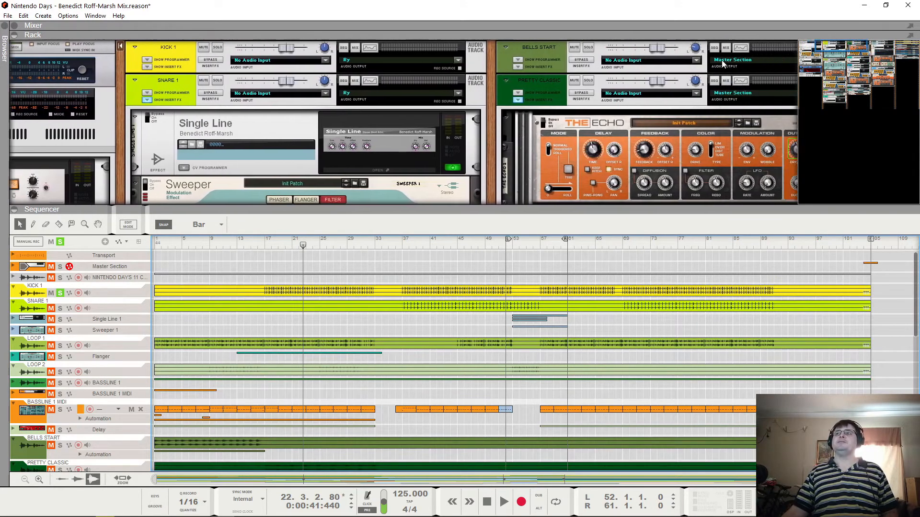
{"action": "key", "text": "F2"}
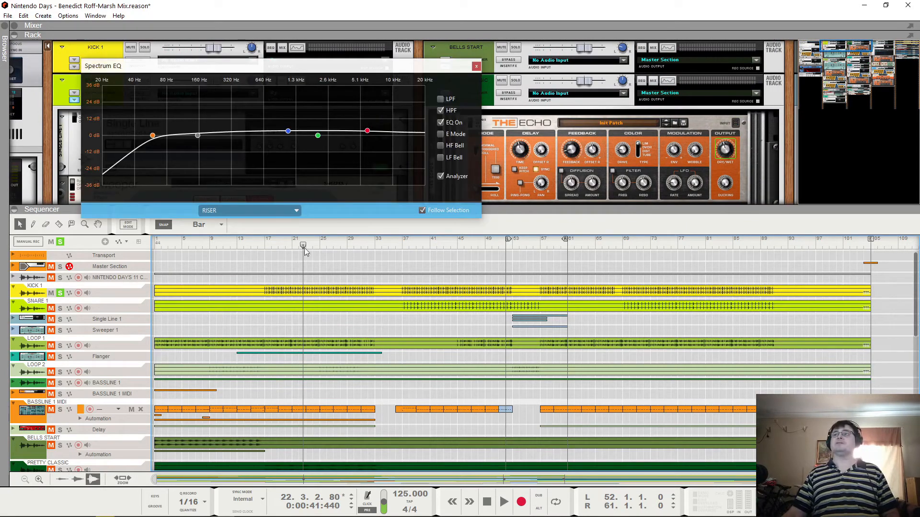
{"action": "left_click", "coordinate": [483, 69]}
{"action": "key", "text": "F5"}
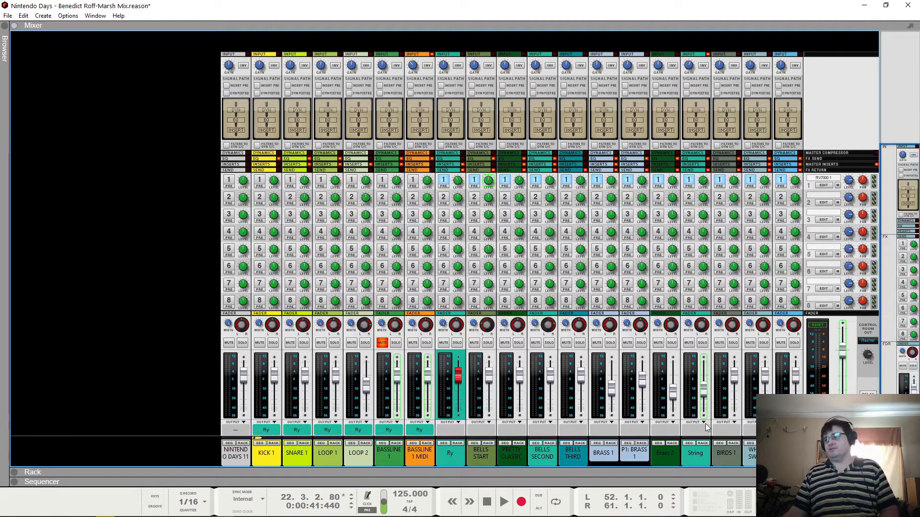
Step: Solo and unsolo the Ry bus channel, and briefly play the kick to check its routing through that bus
{"action": "left_click", "coordinate": [457, 343]}
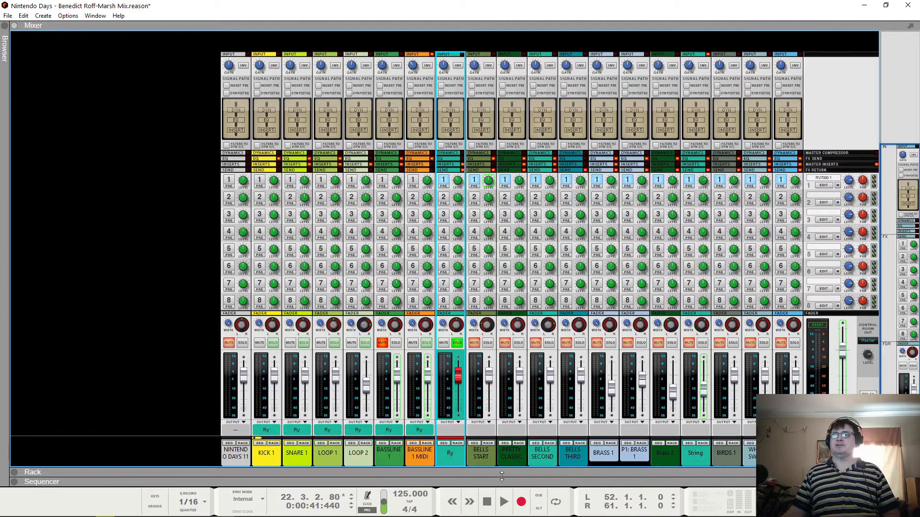
{"action": "left_click", "coordinate": [458, 342]}
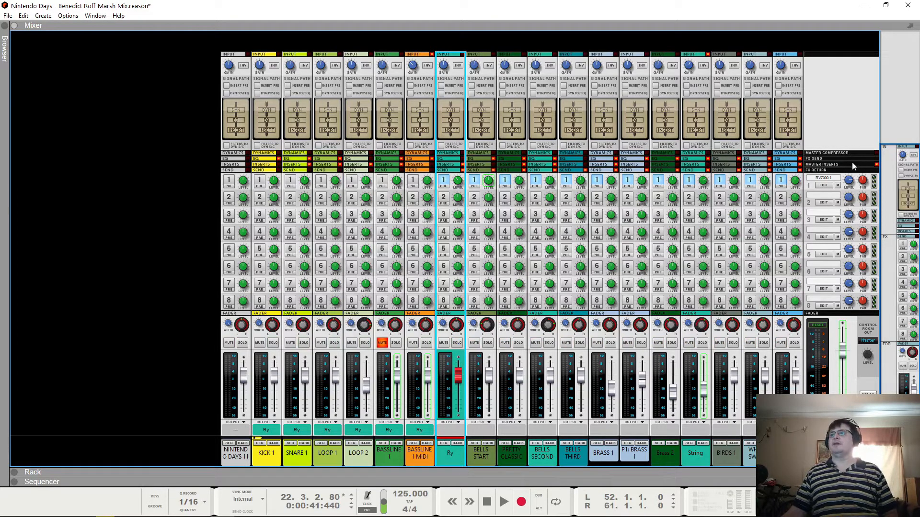
{"action": "key", "text": "space"}
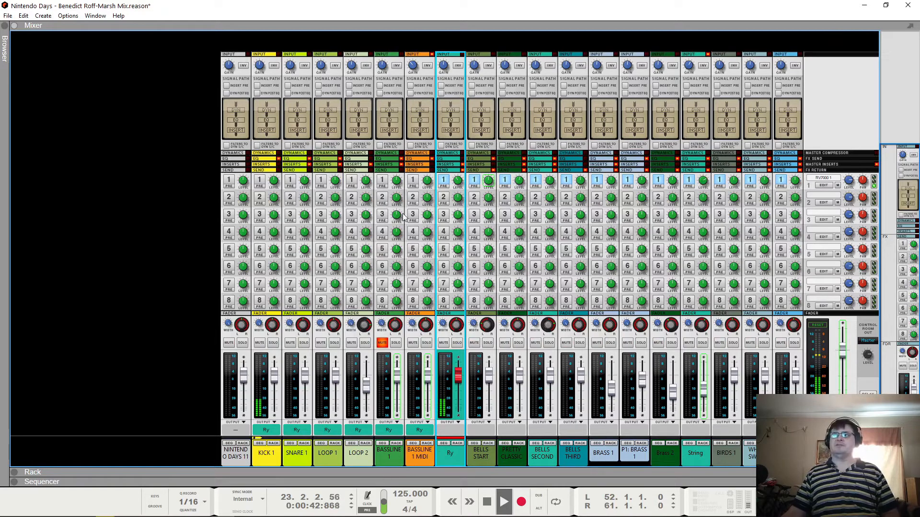
{"action": "key", "text": "space"}
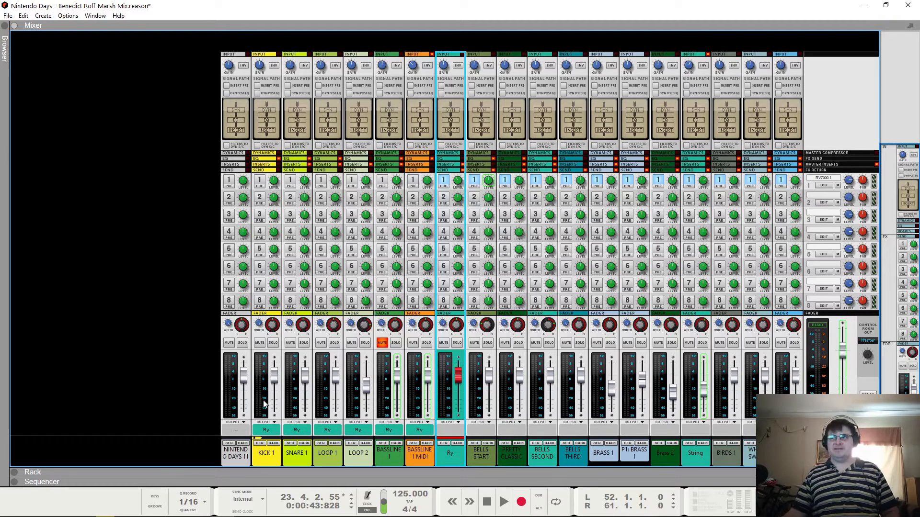
Step: Show the mixer and rack together, with the RV7000 reverb and Reference 5 devices in view
{"action": "left_click_drag", "start_coordinate": [296, 471], "coordinate": [332, 209]}
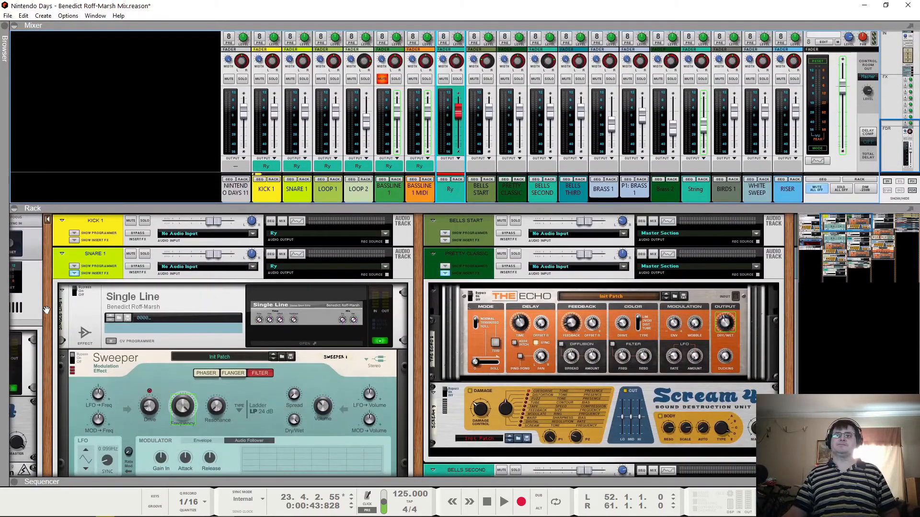
{"action": "left_click_drag", "start_coordinate": [47, 310], "coordinate": [503, 371]}
{"action": "scroll", "coordinate": [508, 376], "scroll_direction": "down", "scroll_amount": 8}
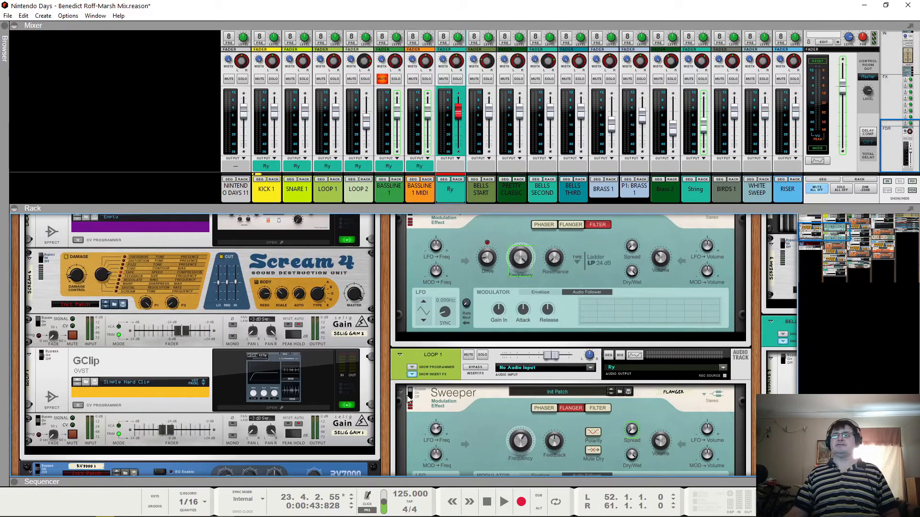
{"action": "scroll", "coordinate": [413, 247], "scroll_direction": "down", "scroll_amount": 5}
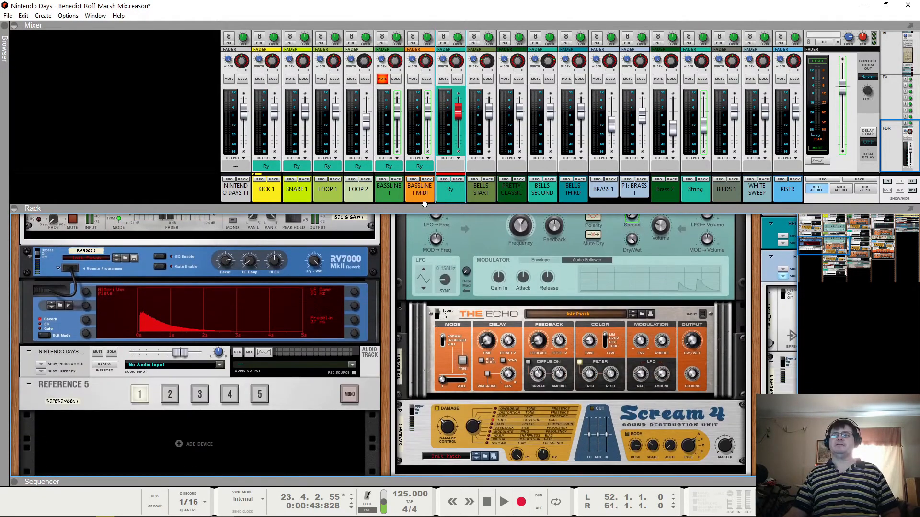
{"action": "scroll", "coordinate": [424, 218], "scroll_direction": "down", "scroll_amount": 1}
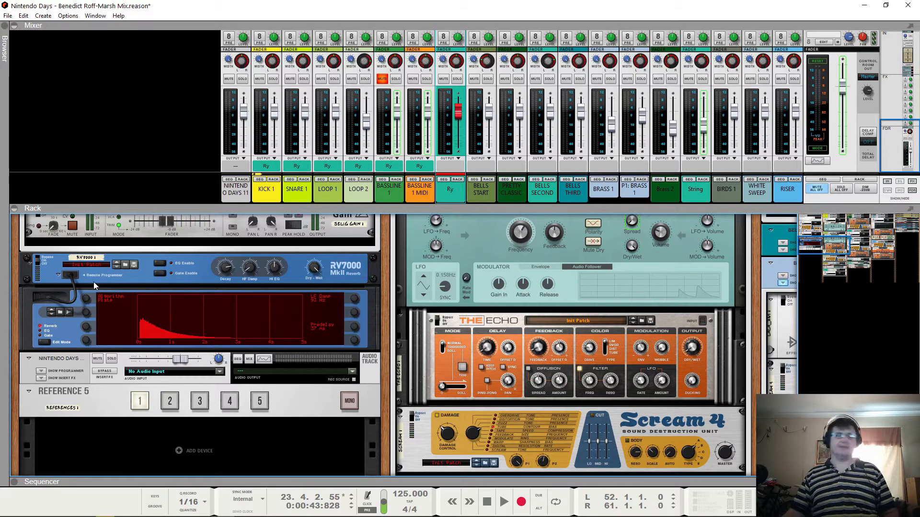
{"action": "scroll", "coordinate": [905, 147], "scroll_direction": "up", "scroll_amount": 1}
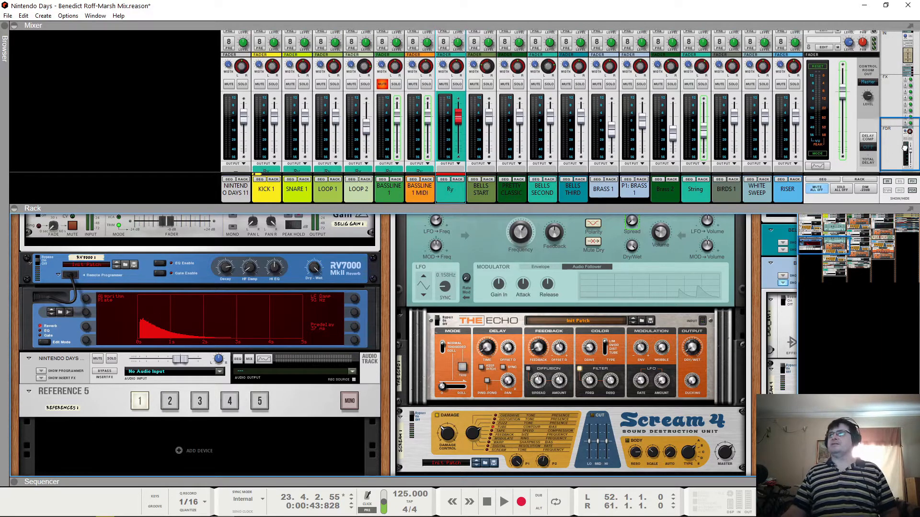
Step: Bring the mixer's send section and FX returns into view, and play the soloed kick to check its send to the RV7000
{"action": "mouse_move", "coordinate": [904, 147]}
{"action": "left_mouse_down"}
{"action": "mouse_move", "coordinate": [906, 120]}
{"action": "mouse_move", "coordinate": [912, 150]}
{"action": "left_mouse_up"}
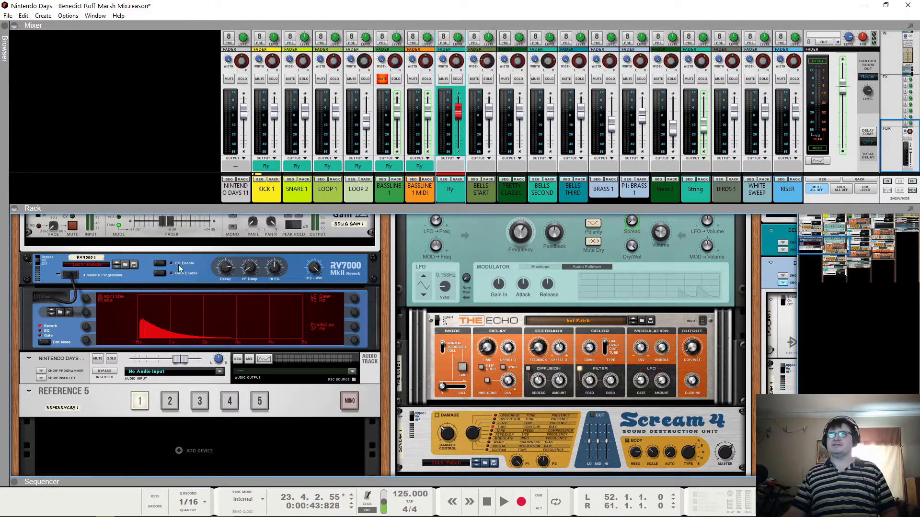
{"action": "left_click_drag", "start_coordinate": [909, 162], "coordinate": [917, 99]}
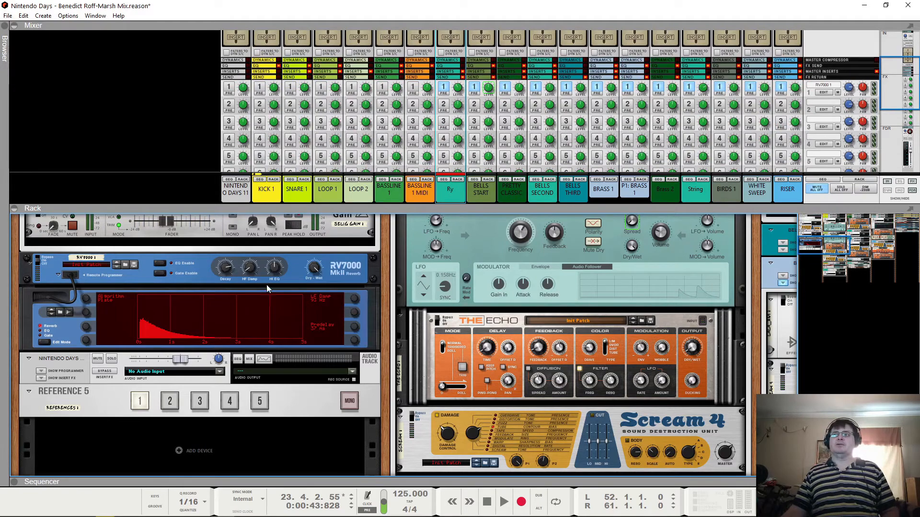
{"action": "key", "text": "space"}
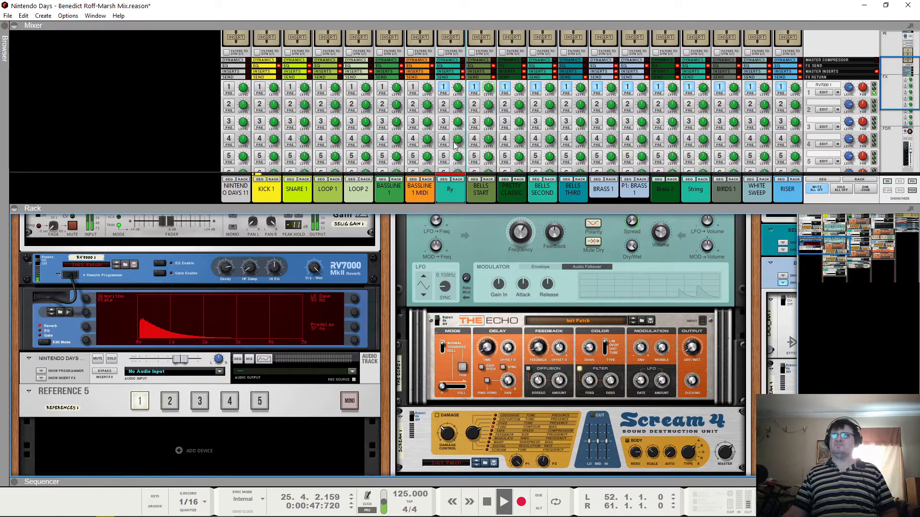
Step: Mute and unmute the RV7000's FX1 return, and play the soloed kick to hear the difference
{"action": "key", "text": "space"}
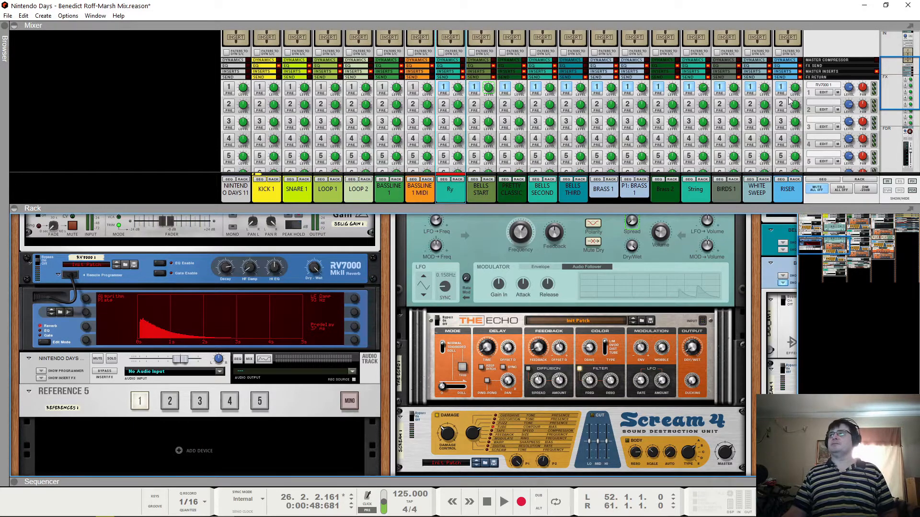
{"action": "left_click", "coordinate": [837, 93]}
{"action": "key", "text": "space"}
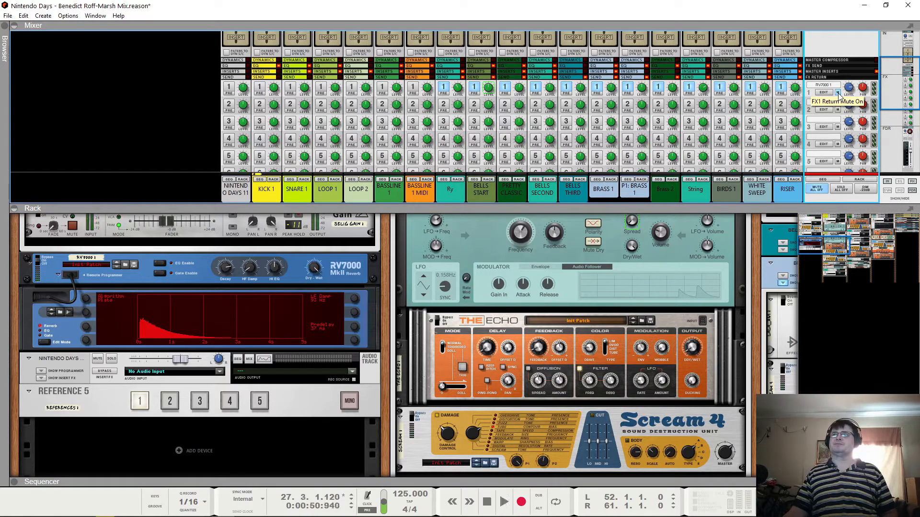
{"action": "key", "text": "space"}
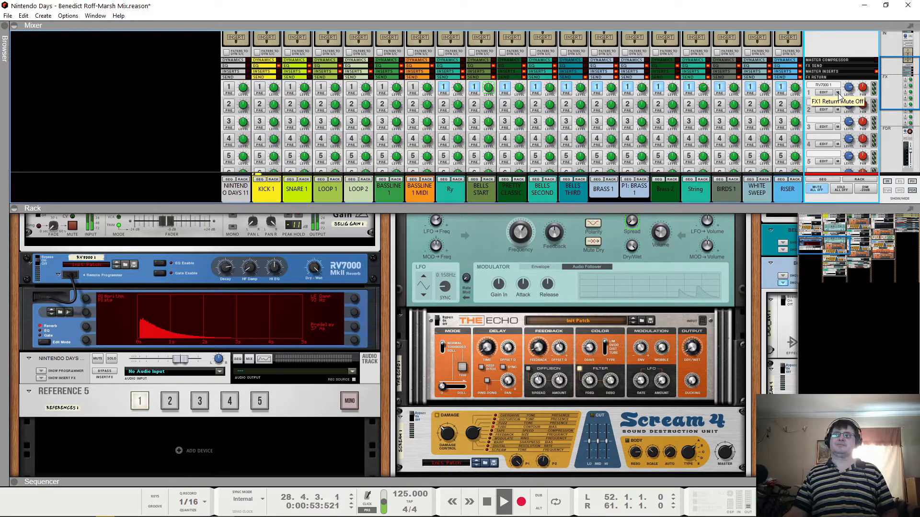
{"action": "key", "text": "space"}
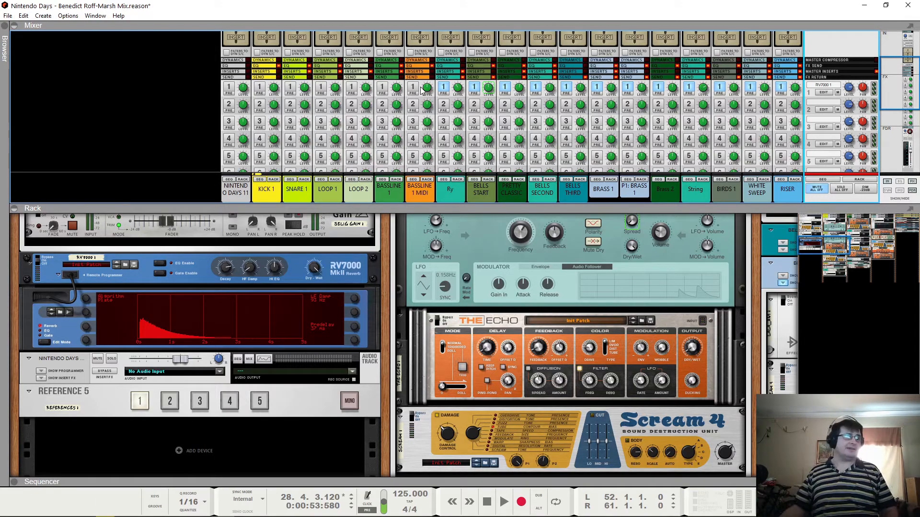
Step: Play the kick while lowering the Ry bus's FX1 send to silence and bringing it back to about -17.5 dB
{"action": "key", "text": "space"}
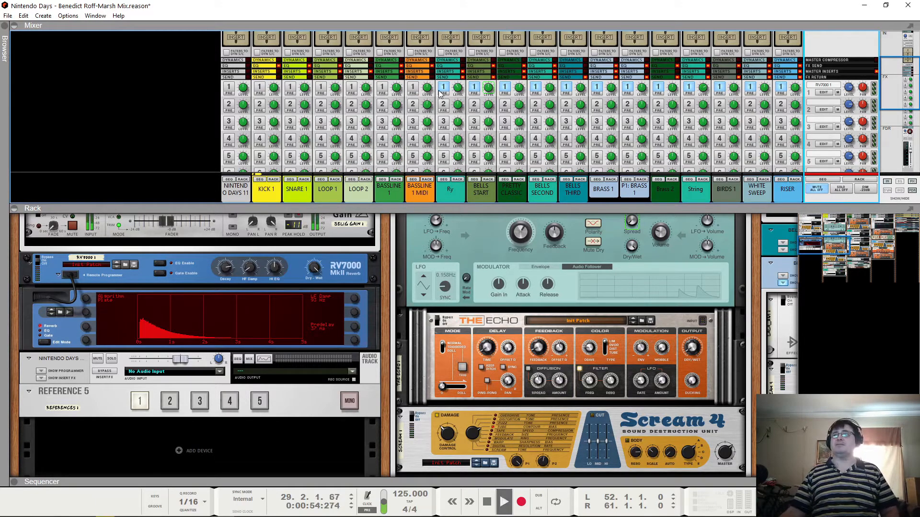
{"action": "left_click", "coordinate": [459, 88]}
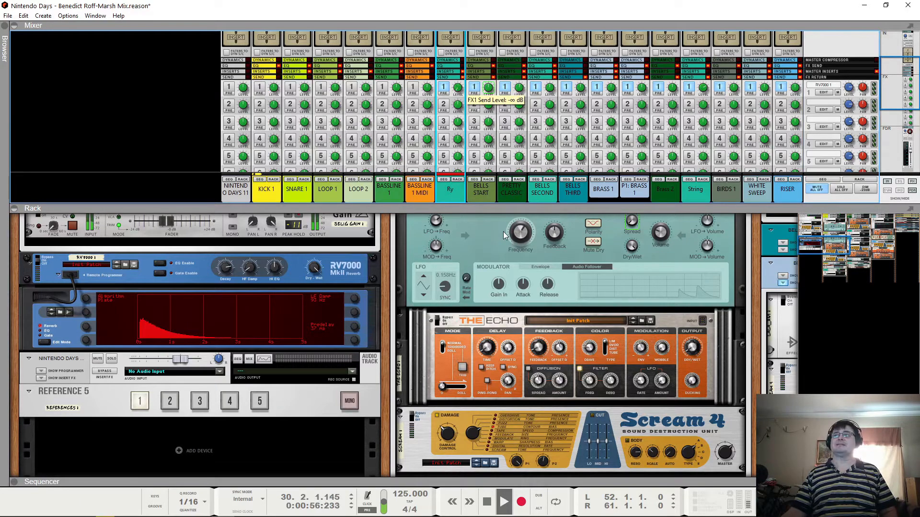
{"action": "left_click_drag", "start_coordinate": [504, 228], "coordinate": [463, 90]}
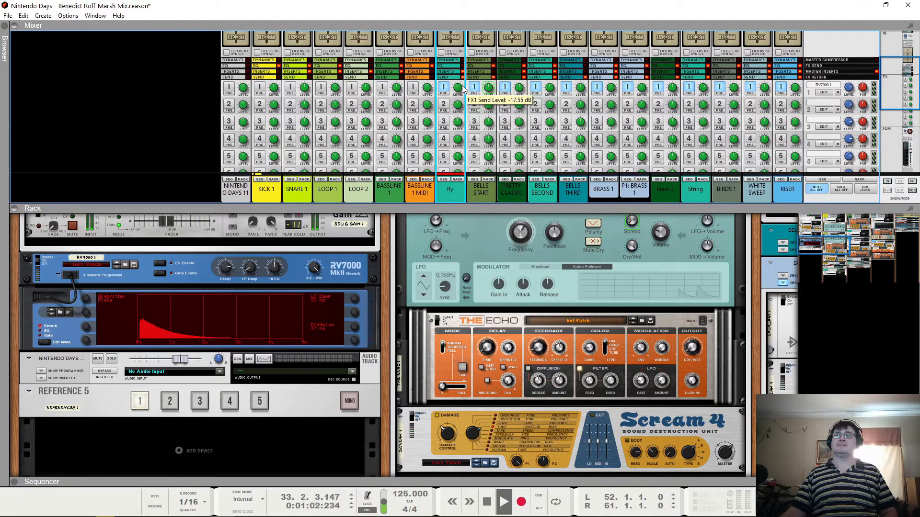
{"action": "left_click", "coordinate": [470, 503]}
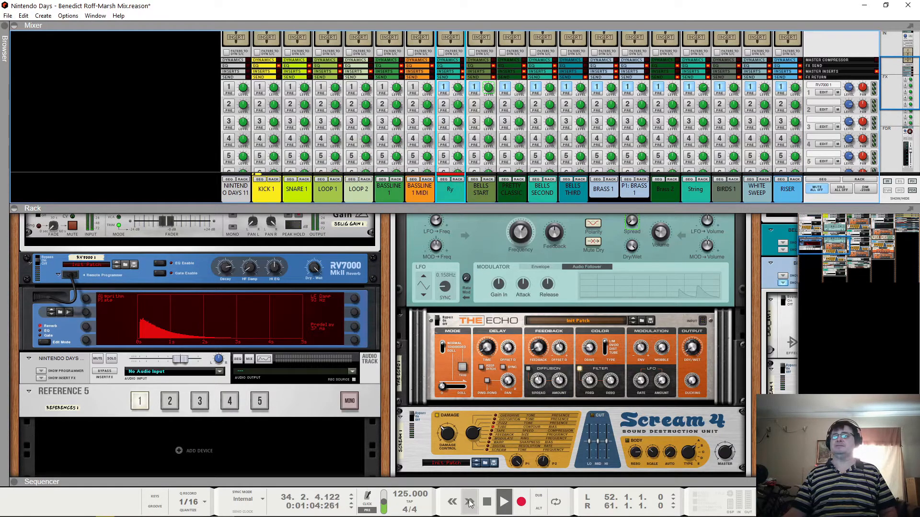
Step: Show the sequencer below the rack, play from about bar 17, and raise the Ry bus's FX1 send to about 6.2 dB
{"action": "left_click_drag", "start_coordinate": [274, 479], "coordinate": [307, 364]}
{"action": "left_click", "coordinate": [267, 405]}
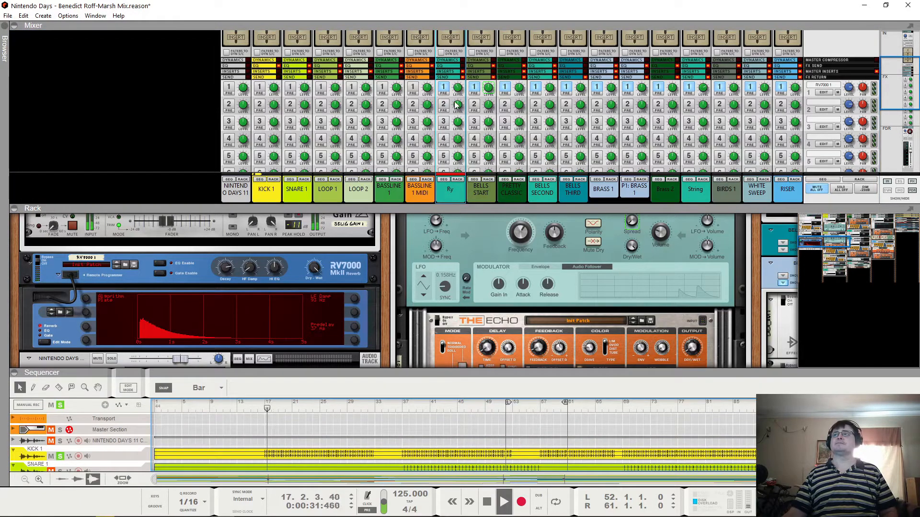
{"action": "left_click_drag", "start_coordinate": [455, 90], "coordinate": [473, 5]}
{"action": "key", "text": "space"}
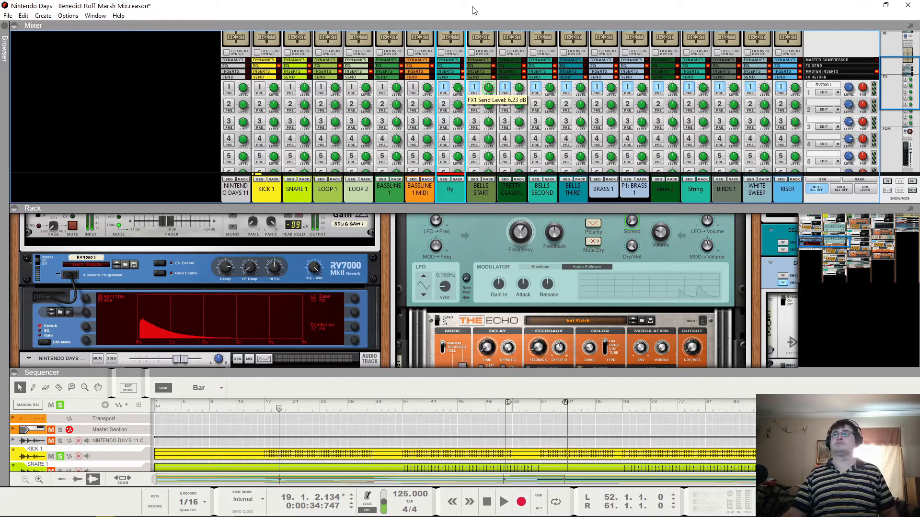
Step: Lower the Ry bus's FX1 send to about -18 dB, audition it reset to -12.04 dB, and readjust it
{"action": "key", "text": "space"}
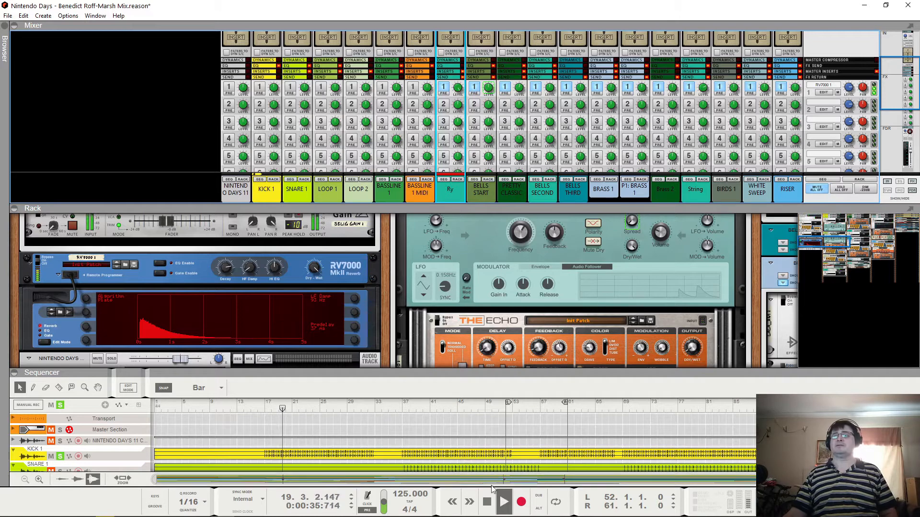
{"action": "key", "text": "space"}
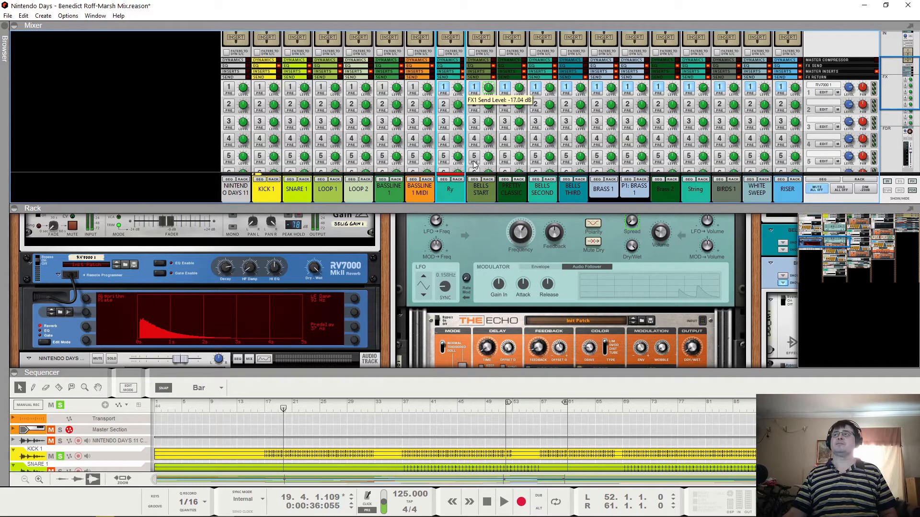
{"action": "left_click_drag", "start_coordinate": [473, 164], "coordinate": [471, 163]}
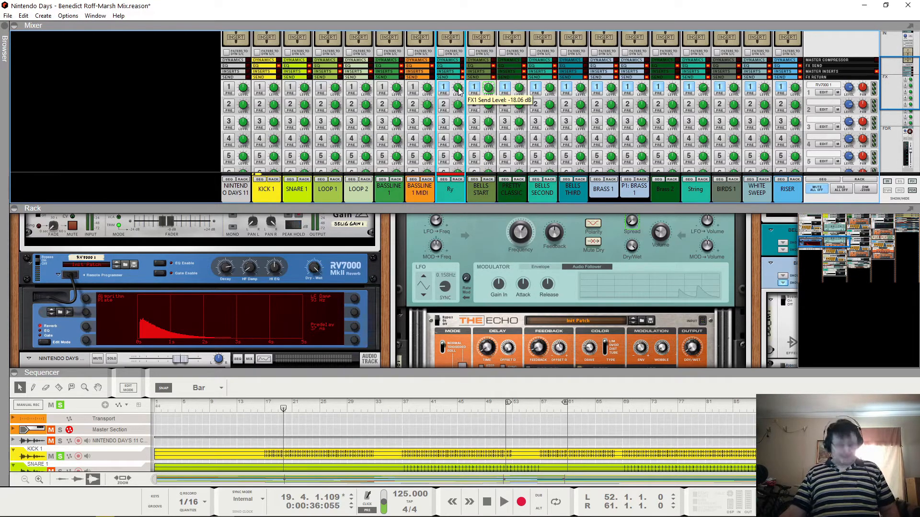
{"action": "left_click", "coordinate": [458, 90], "text": "ctrl"}
{"action": "key", "text": "space"}
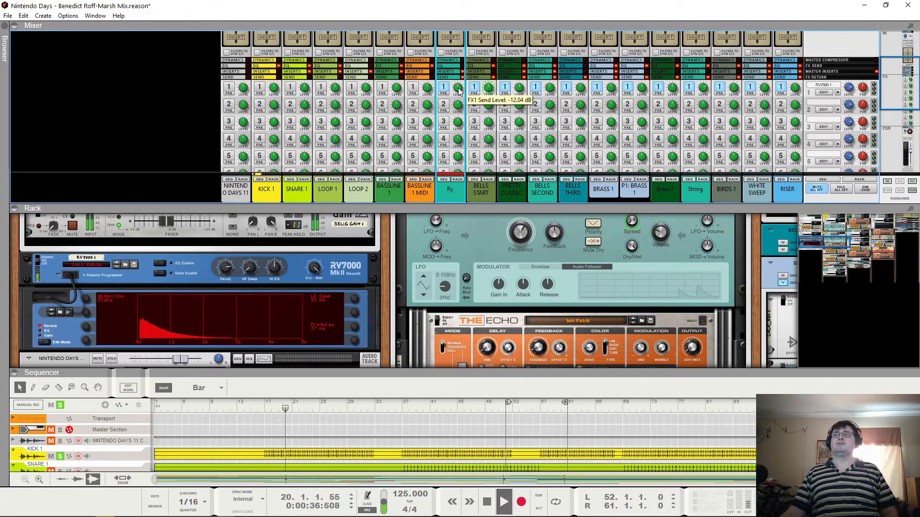
{"action": "key", "text": "space"}
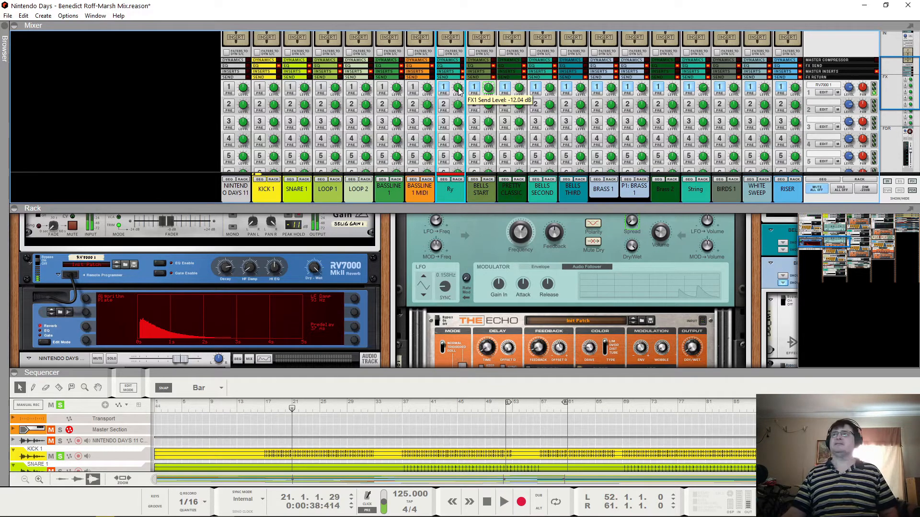
{"action": "left_click_drag", "start_coordinate": [458, 90], "coordinate": [459, 100]}
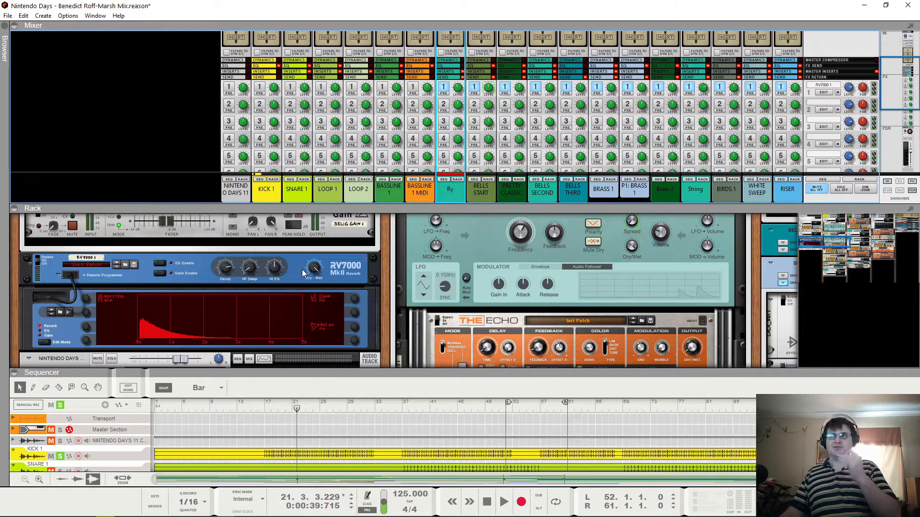
Step: Play the kick while varying the RV7000's reverb predelay
{"action": "key", "text": "space"}
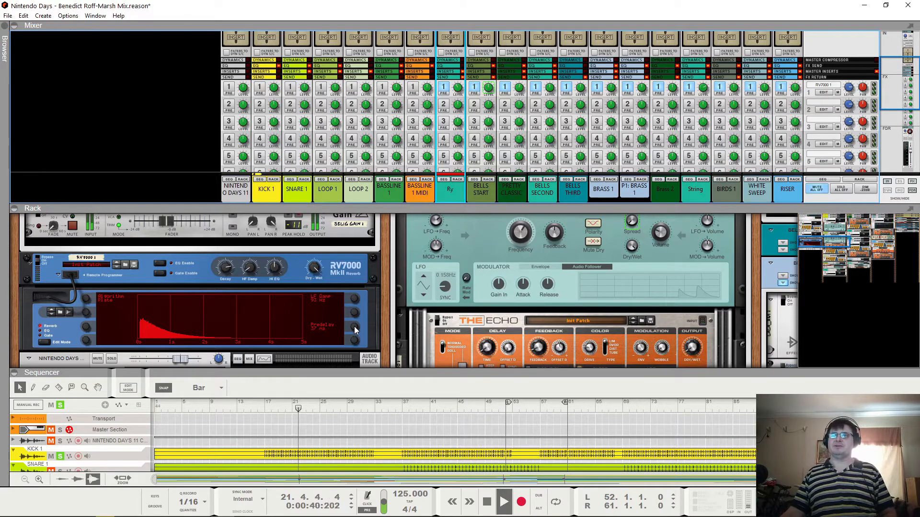
{"action": "left_click_drag", "start_coordinate": [357, 330], "coordinate": [350, 380]}
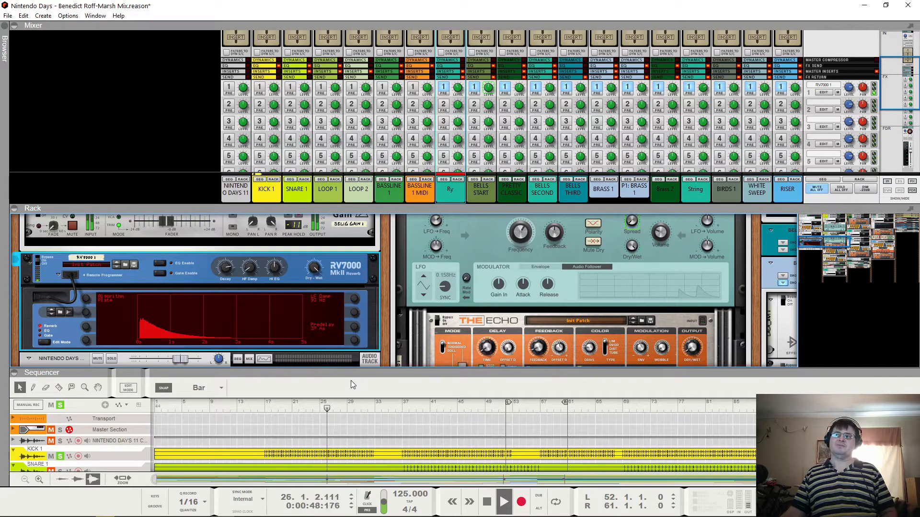
{"action": "key", "text": "space"}
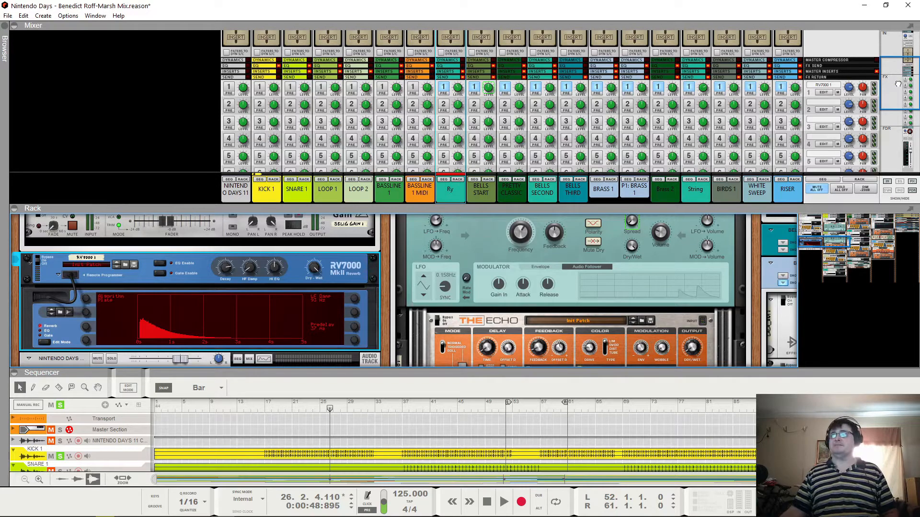
Step: Shrink the mixer to its channel names and enlarge the rack, showing the KICK 1 and SNARE 1 tracks at its beginning
{"action": "left_click_drag", "start_coordinate": [898, 84], "coordinate": [899, 147]}
{"action": "left_click_drag", "start_coordinate": [467, 211], "coordinate": [474, 64]}
{"action": "scroll", "coordinate": [438, 234], "scroll_direction": "up", "scroll_amount": 10}
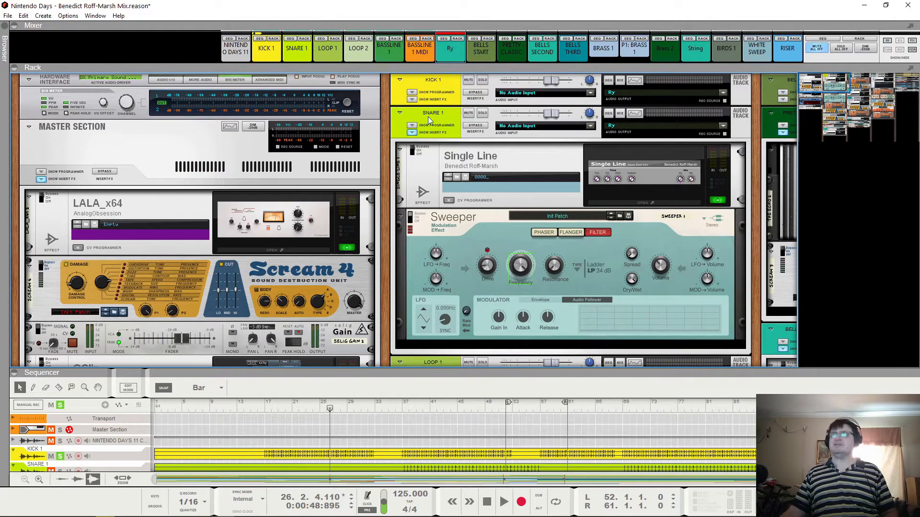
Step: Open the Spectrum EQ for KICK 1 and place its window clear of the track's solo control
{"action": "key", "text": "F2"}
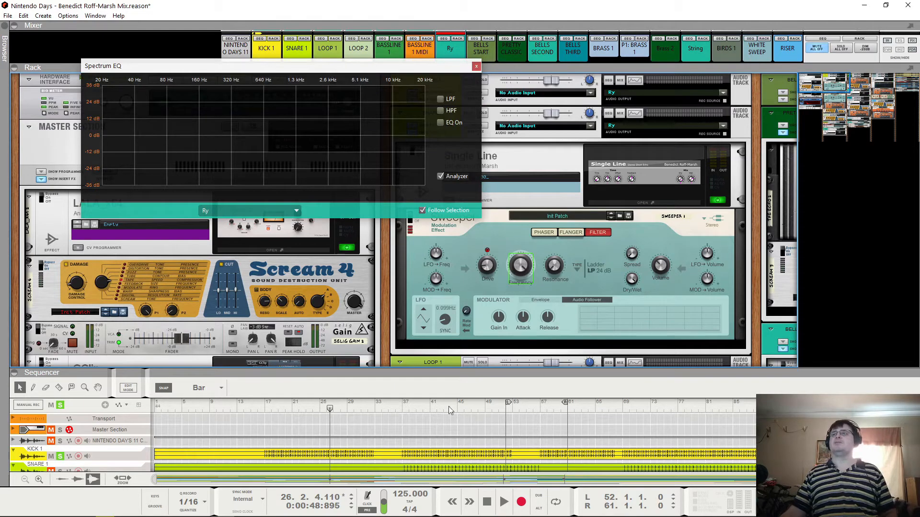
{"action": "left_click_drag", "start_coordinate": [386, 70], "coordinate": [338, 95]}
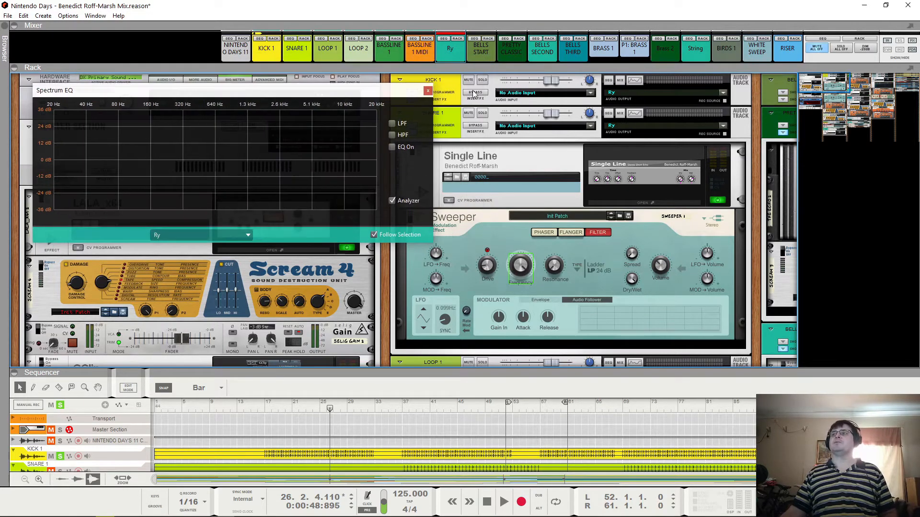
{"action": "left_click", "coordinate": [438, 83]}
{"action": "left_click_drag", "start_coordinate": [271, 89], "coordinate": [275, 54]}
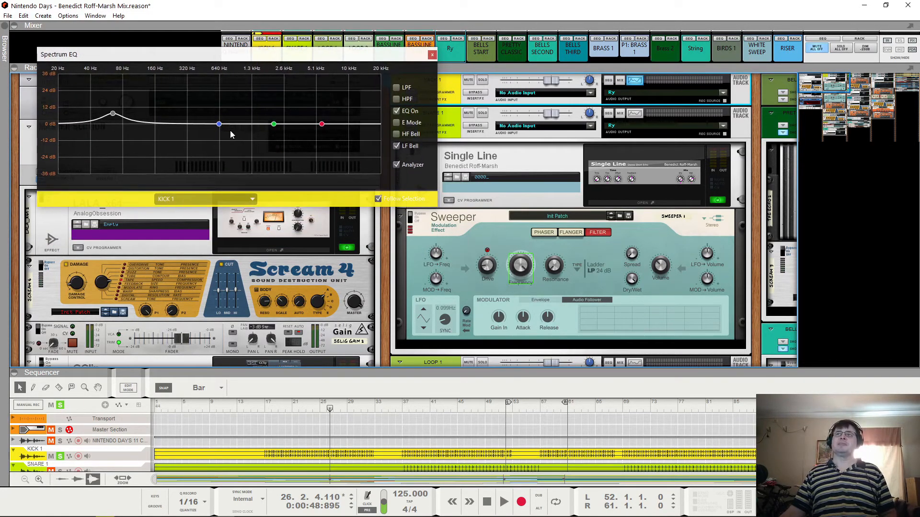
Step: Play the song and switch KICK 1's solo off and back on
{"action": "key", "text": "space"}
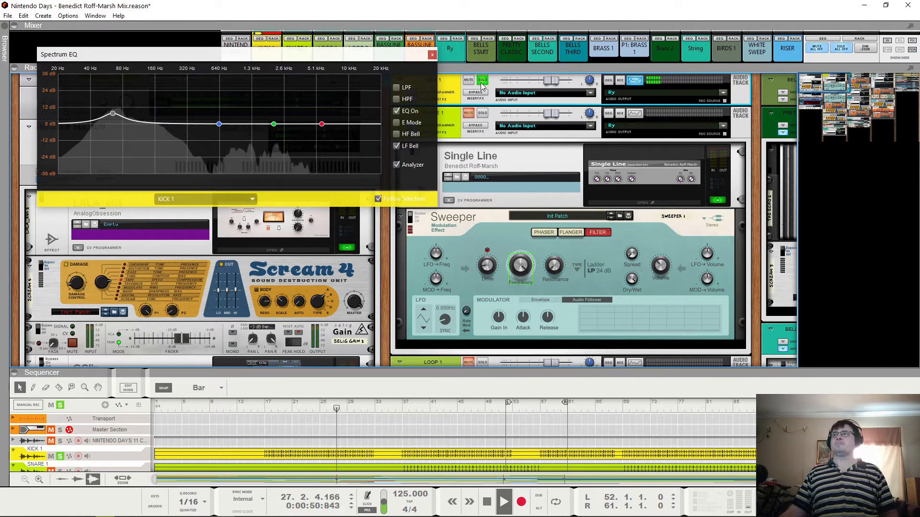
{"action": "left_click", "coordinate": [482, 81]}
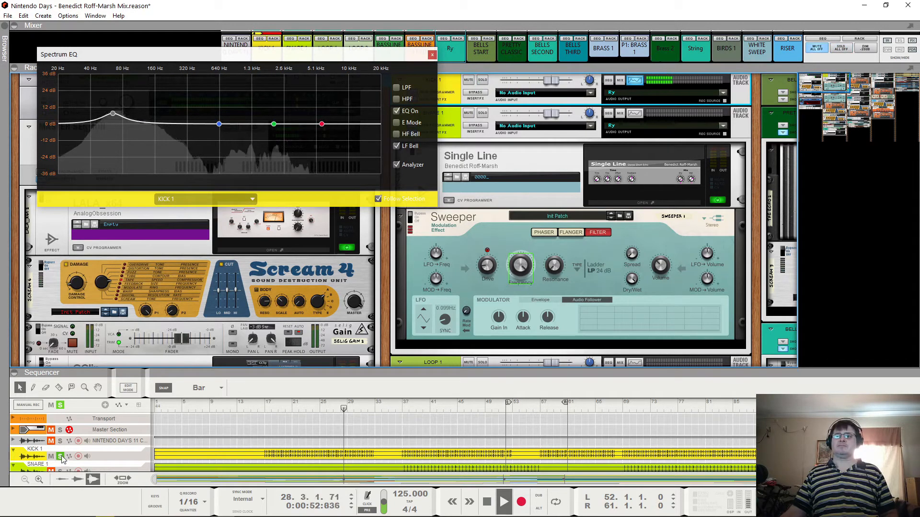
{"action": "left_click", "coordinate": [483, 80]}
{"action": "left_click", "coordinate": [483, 81]}
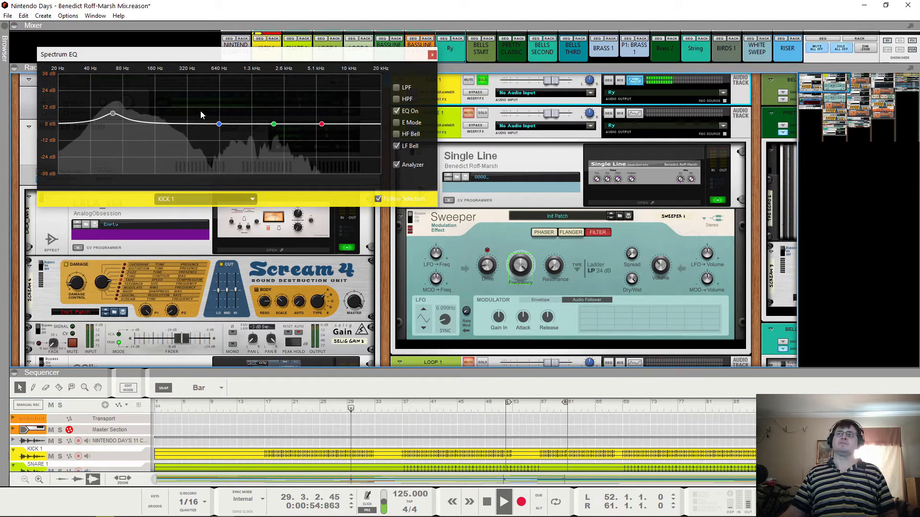
Step: Audition KICK 1 with its EQ off and with the high-pass filter on, and restore the low-frequency boost for comparison
{"action": "left_click", "coordinate": [397, 111]}
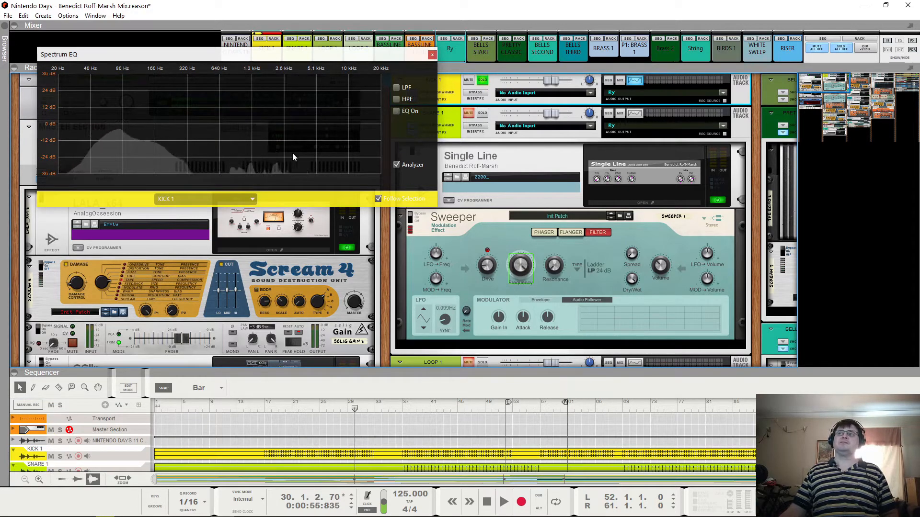
{"action": "left_click", "coordinate": [398, 100]}
{"action": "key", "text": "space"}
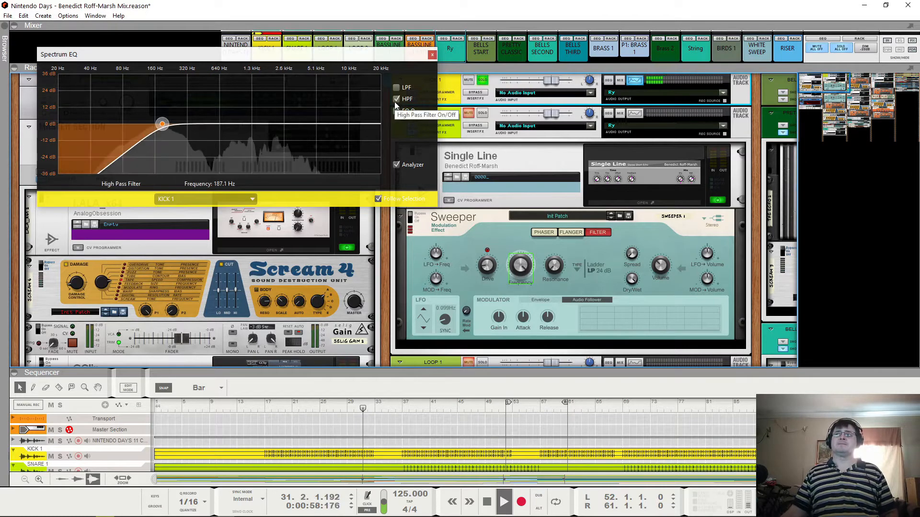
{"action": "left_click", "coordinate": [396, 98]}
{"action": "left_click", "coordinate": [396, 111]}
{"action": "mouse_move", "coordinate": [112, 113]}
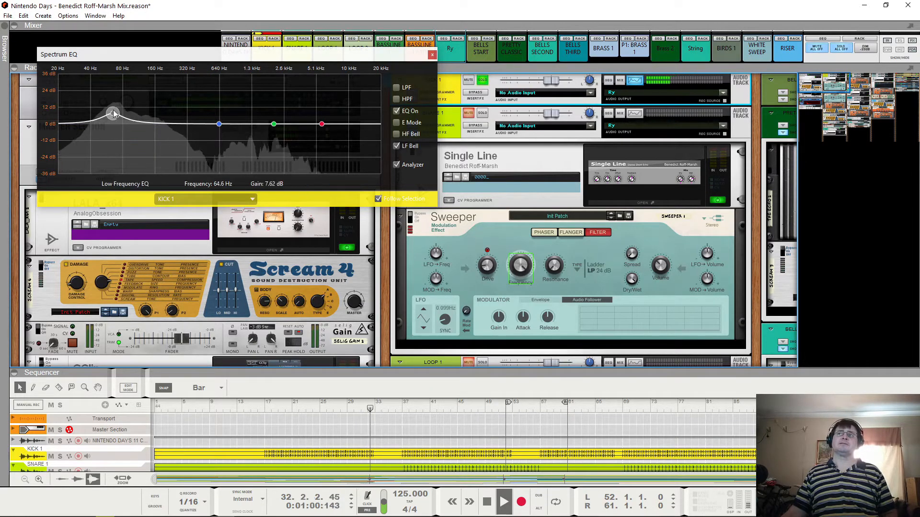
{"action": "key", "text": "space"}
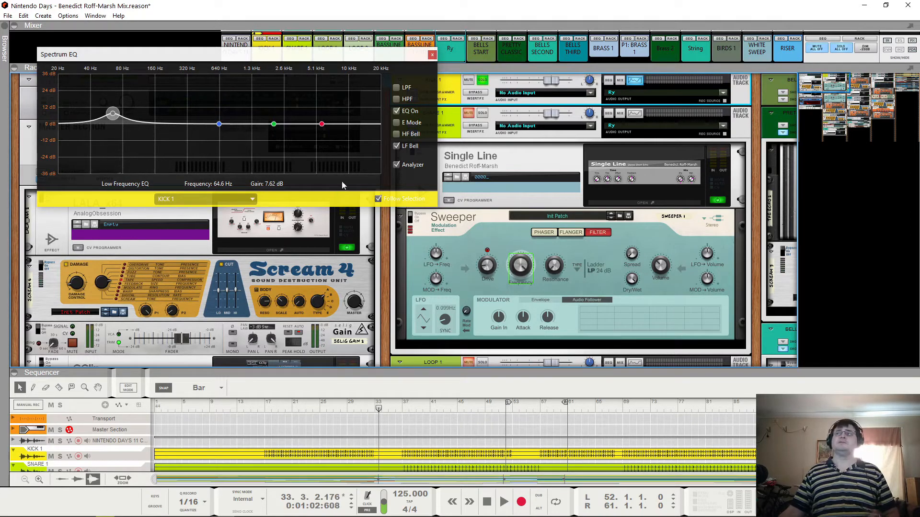
Step: Unsolo KICK 1 and solo LOOP 1 instead
{"action": "left_click", "coordinate": [482, 81]}
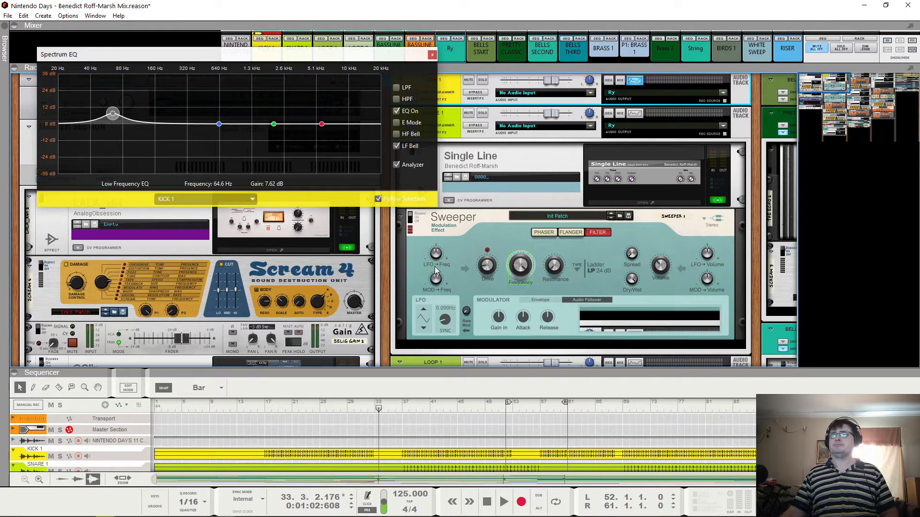
{"action": "scroll", "coordinate": [487, 288], "scroll_direction": "down", "scroll_amount": 3}
{"action": "left_click", "coordinate": [482, 277]}
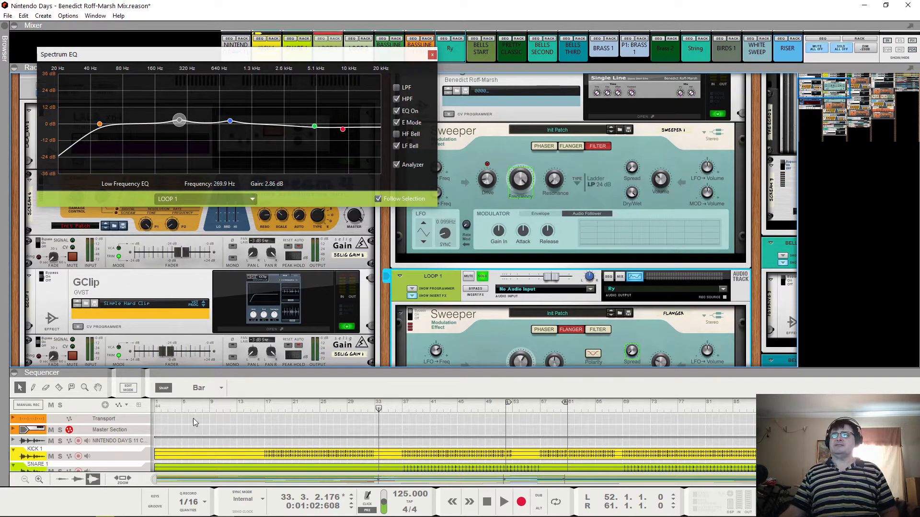
Step: Play LOOP 1 from the song's start and examine its EQ curve and its Sweeper flanger and The Echo inserts
{"action": "key", "text": "Home"}
{"action": "key", "text": "space"}
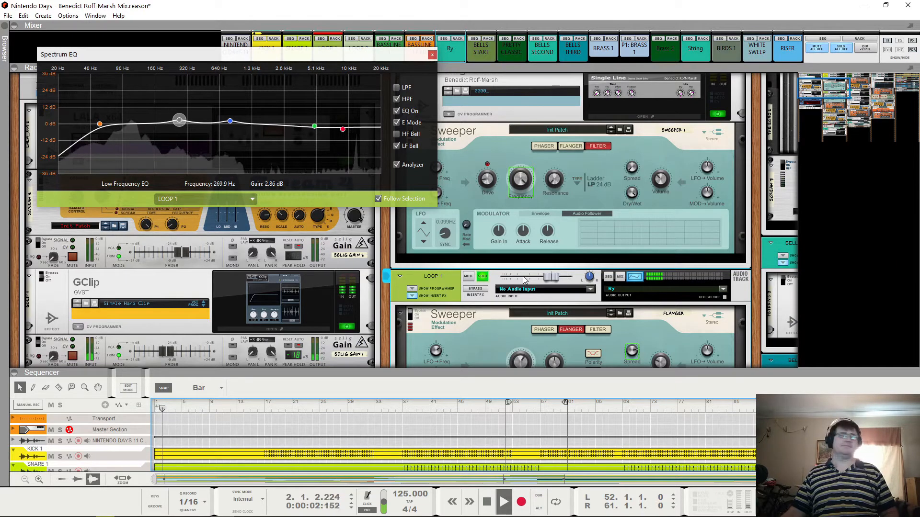
{"action": "scroll", "coordinate": [523, 276], "scroll_direction": "down", "scroll_amount": 2}
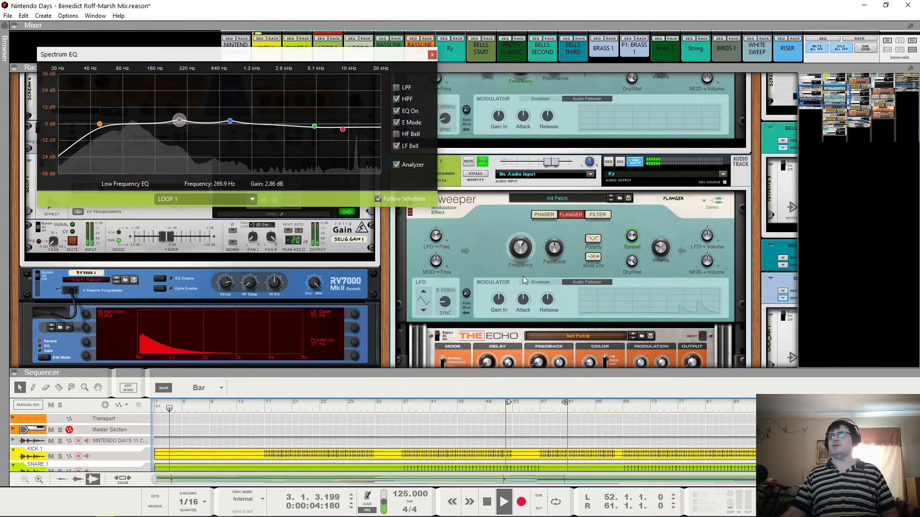
{"action": "scroll", "coordinate": [522, 281], "scroll_direction": "up", "scroll_amount": 2}
{"action": "scroll", "coordinate": [528, 284], "scroll_direction": "down", "scroll_amount": 3}
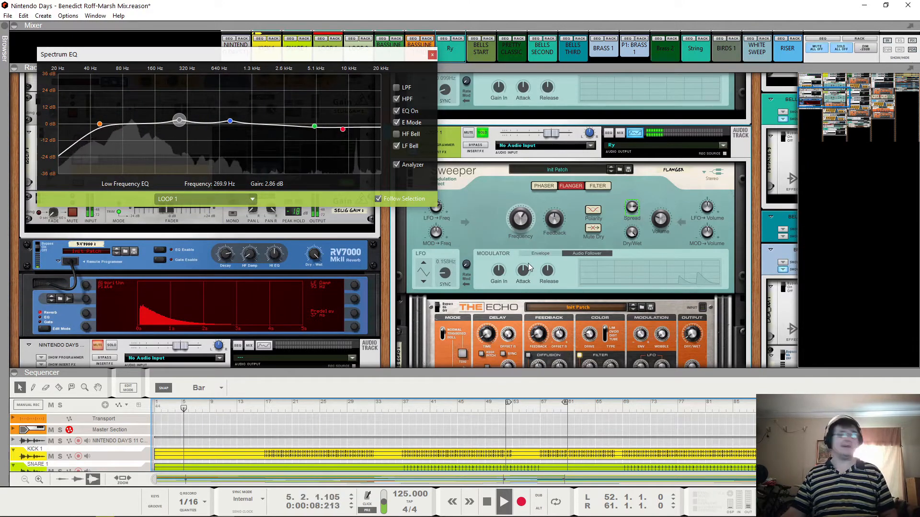
Step: Stop playback, move the Spectrum EQ window clear of LOOP 1's rack devices, and narrow it slightly
{"action": "key", "text": "space"}
{"action": "scroll", "coordinate": [325, 421], "scroll_direction": "down", "scroll_amount": 2}
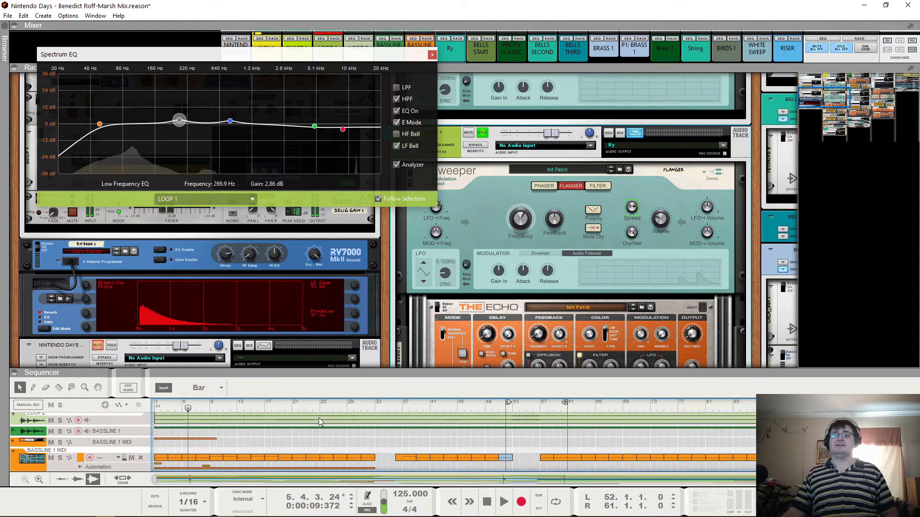
{"action": "scroll", "coordinate": [320, 421], "scroll_direction": "up", "scroll_amount": 1}
{"action": "scroll", "coordinate": [127, 445], "scroll_direction": "down", "scroll_amount": 1}
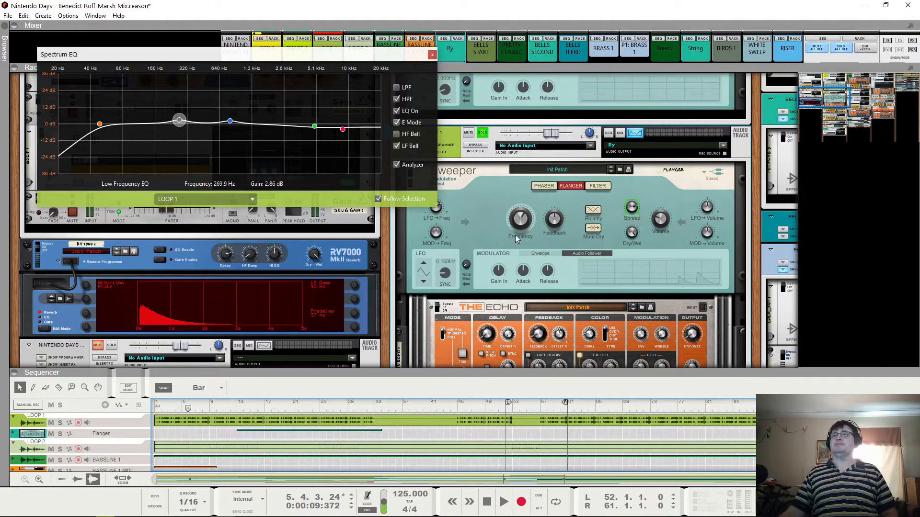
{"action": "scroll", "coordinate": [491, 243], "scroll_direction": "up", "scroll_amount": 2}
{"action": "left_click_drag", "start_coordinate": [221, 57], "coordinate": [218, 7]}
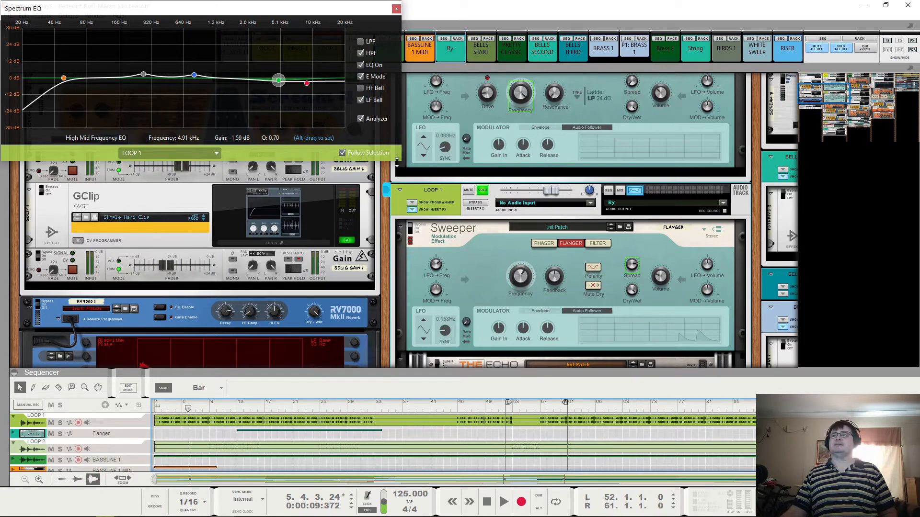
{"action": "left_click_drag", "start_coordinate": [398, 162], "coordinate": [385, 165]}
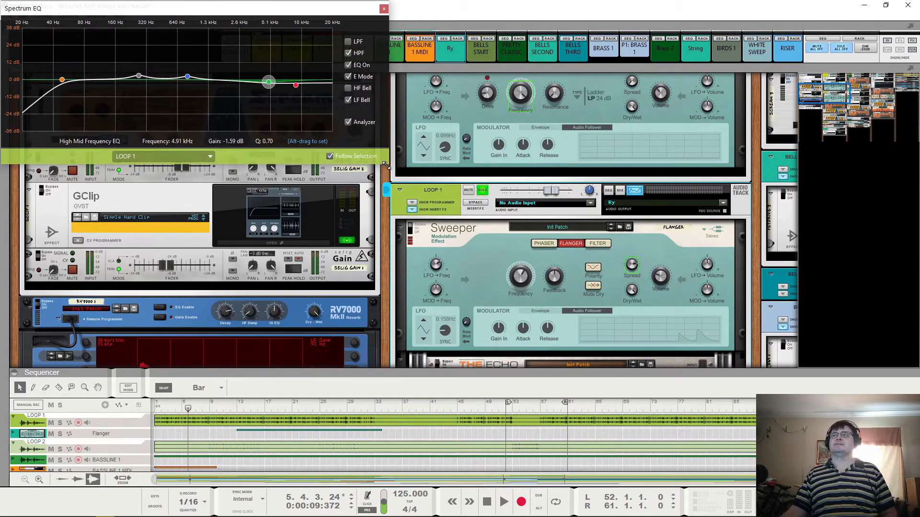
Step: Play LOOP 1 soloed with its Sweeper and The Echo in view, and compare it with the full mix
{"action": "key", "text": "space"}
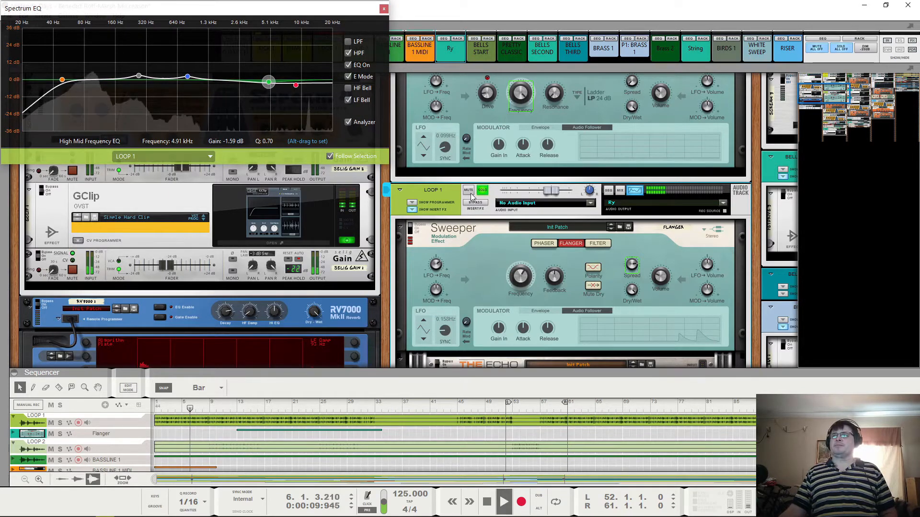
{"action": "scroll", "coordinate": [478, 207], "scroll_direction": "down", "scroll_amount": 5}
{"action": "key", "text": "space"}
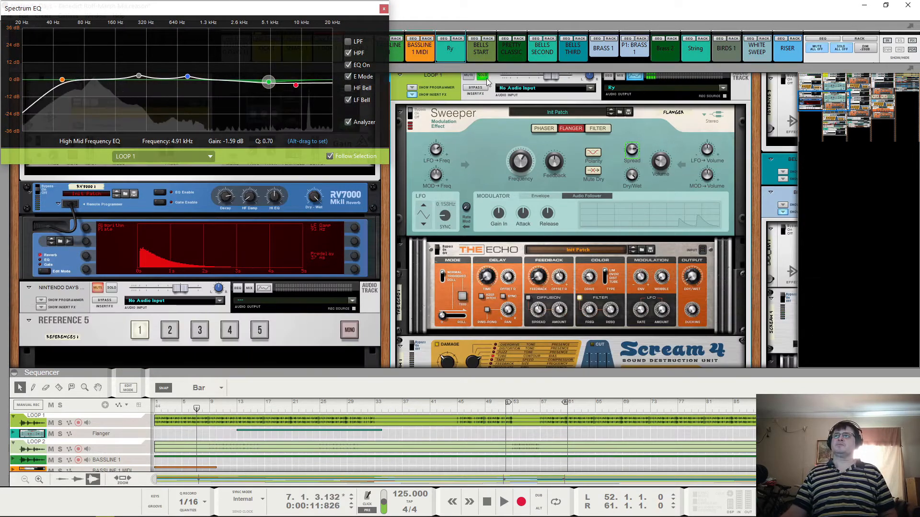
{"action": "key", "text": "space"}
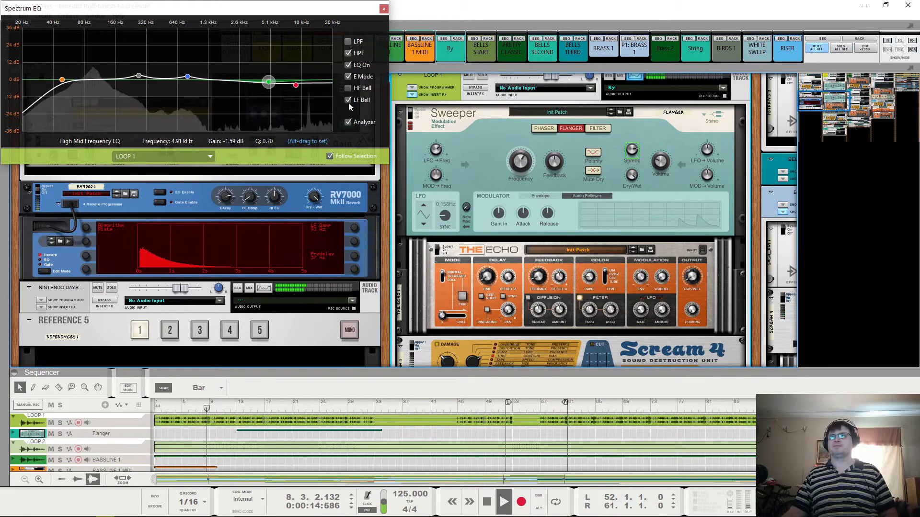
{"action": "key", "text": "space"}
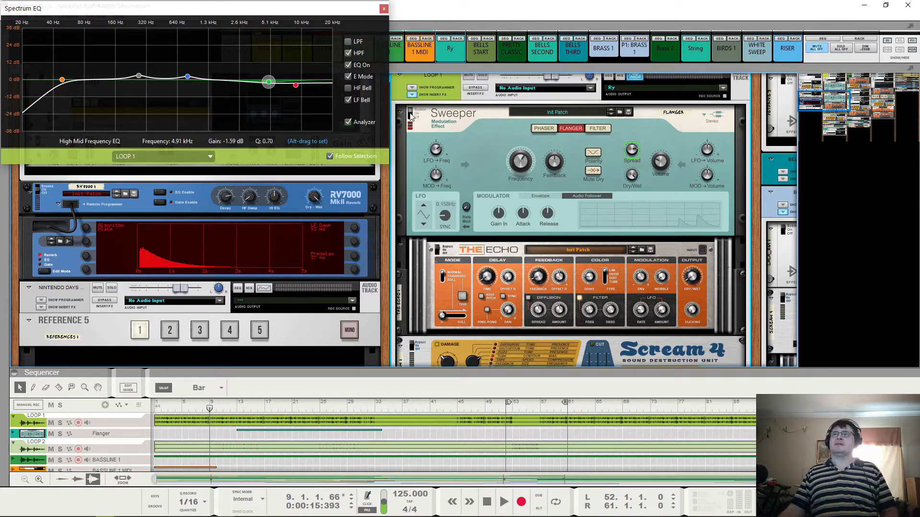
Step: Audition LOOP 1 with its EQ switched off and back on, both in the full mix and soloed
{"action": "key", "text": "space"}
{"action": "left_click", "coordinate": [138, 75]}
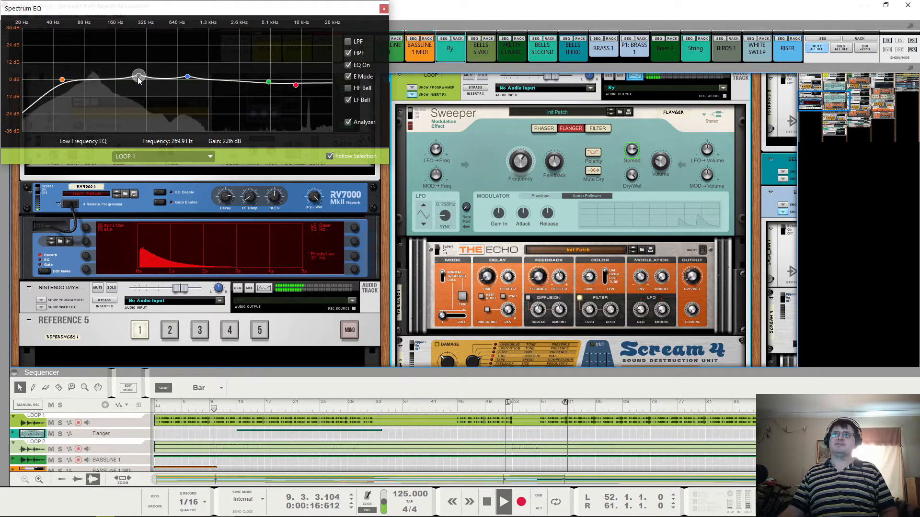
{"action": "left_click", "coordinate": [188, 76]}
{"action": "left_click", "coordinate": [350, 66]}
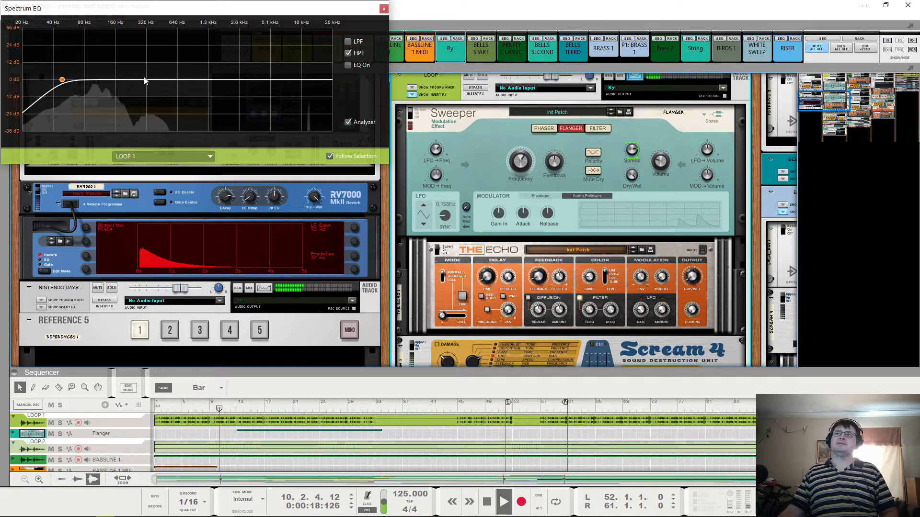
{"action": "left_click", "coordinate": [482, 76]}
{"action": "left_click", "coordinate": [349, 65]}
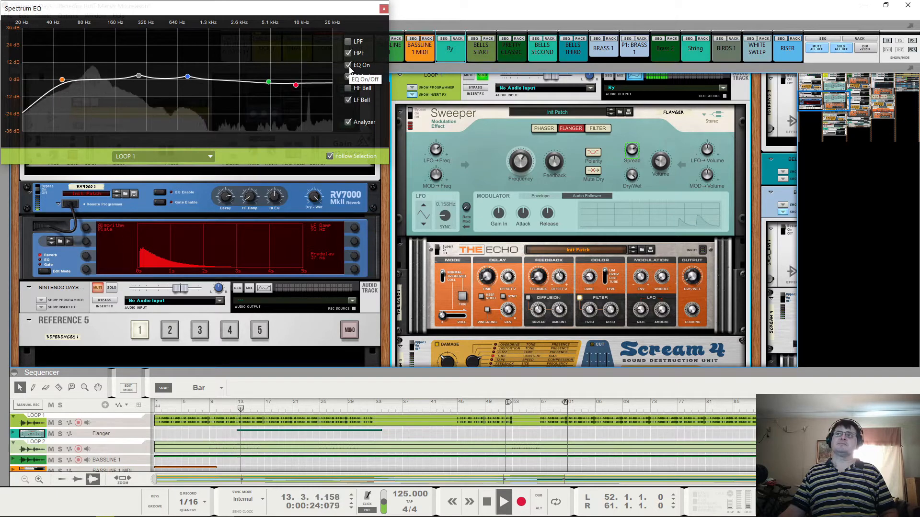
{"action": "key", "text": "space"}
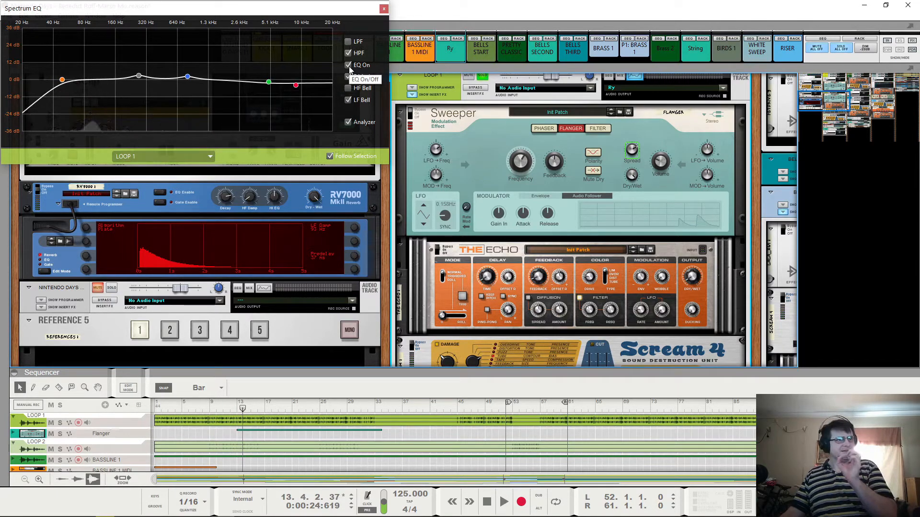
Step: Inspect LOOP 1's EQ bands and audition its high-pass filter switched off and back on
{"action": "mouse_move", "coordinate": [139, 77]}
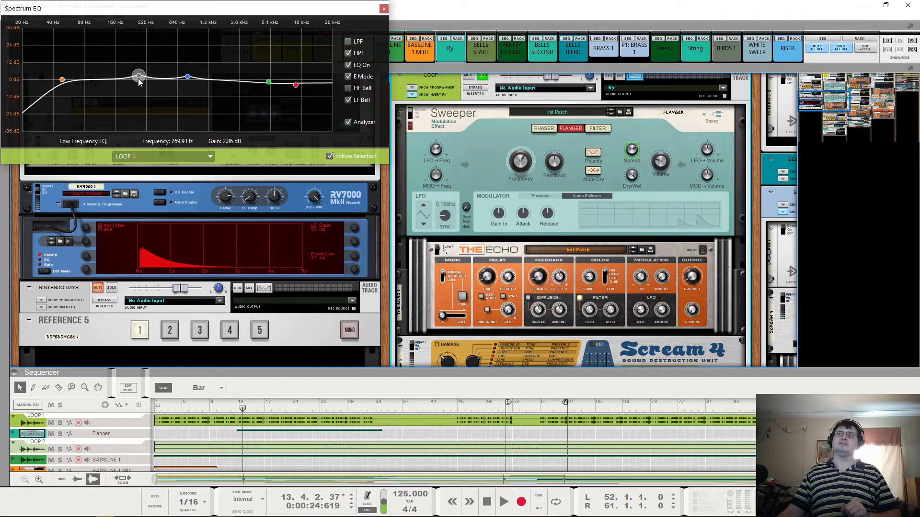
{"action": "mouse_move", "coordinate": [188, 78]}
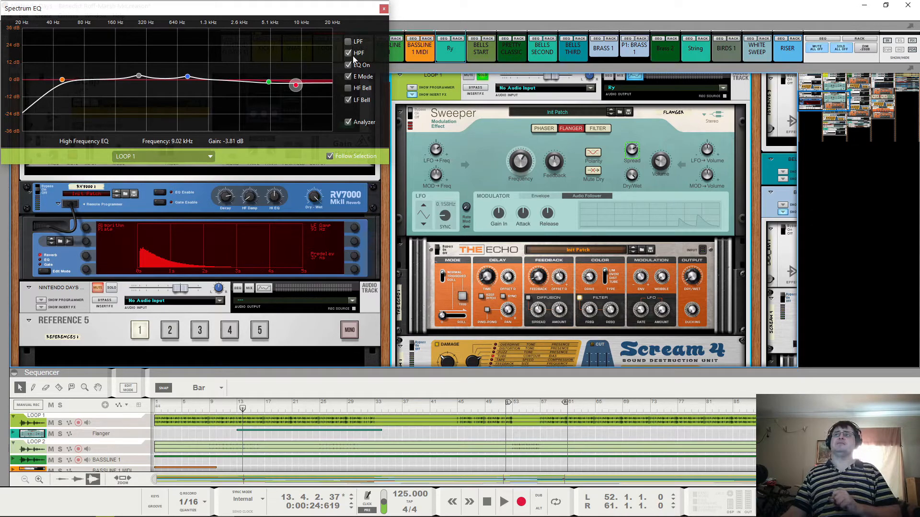
{"action": "left_click", "coordinate": [348, 53]}
{"action": "left_click", "coordinate": [348, 53]}
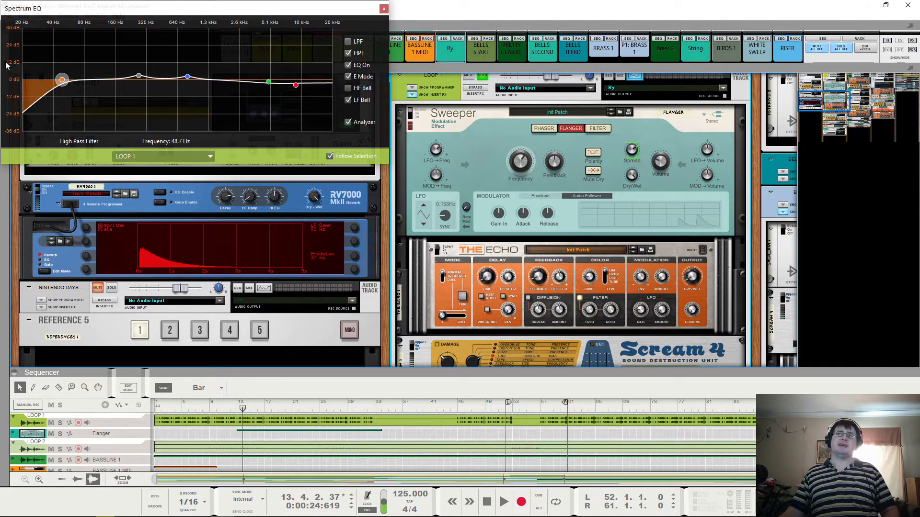
{"action": "key", "text": "space"}
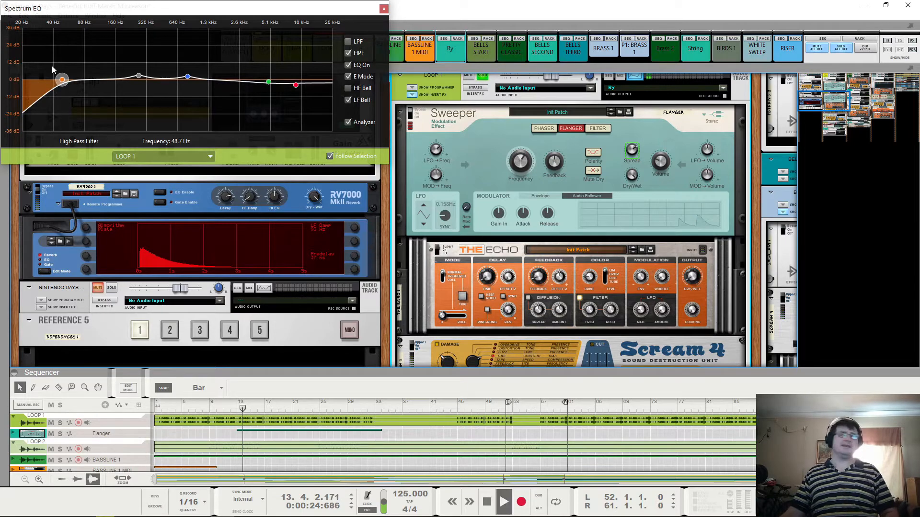
{"action": "left_click", "coordinate": [349, 53]}
{"action": "left_click", "coordinate": [348, 53]}
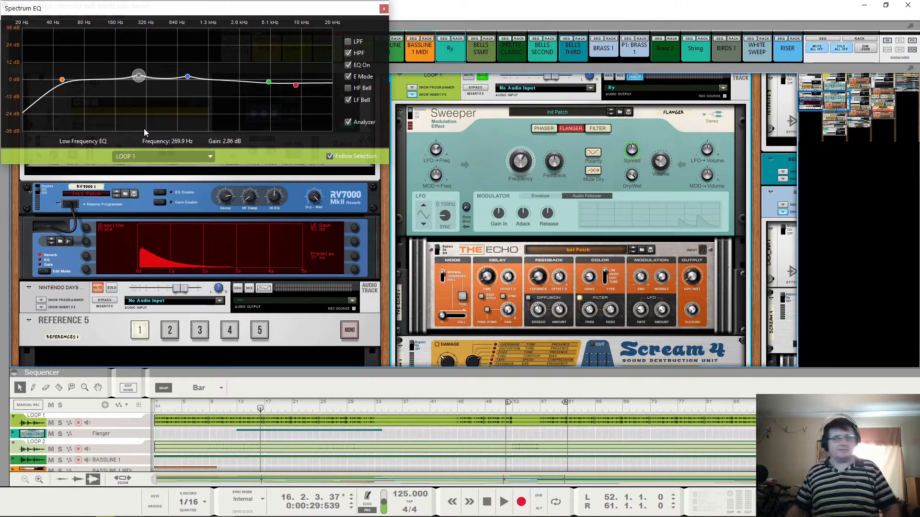
Step: Play LOOP 1 from the song's start and compare its sound with the Sweeper flanger bypassed and enabled
{"action": "left_click", "coordinate": [157, 405]}
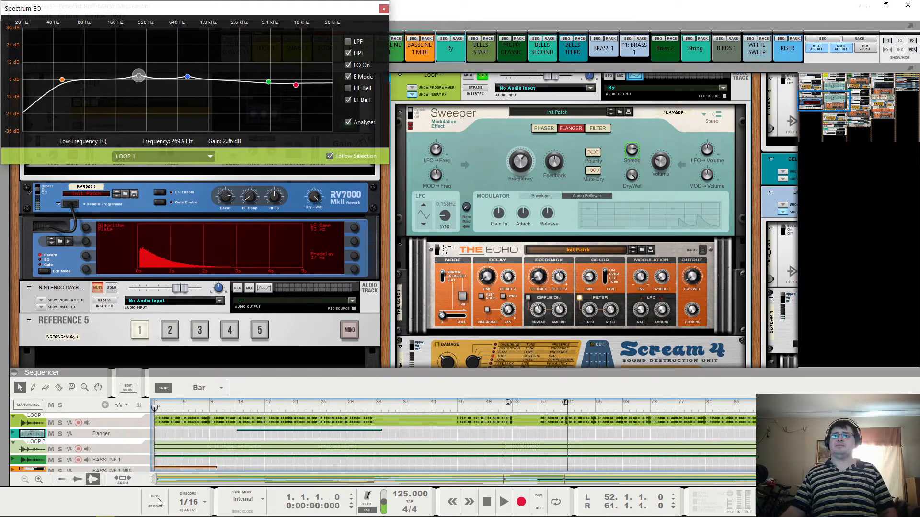
{"action": "key", "text": "space"}
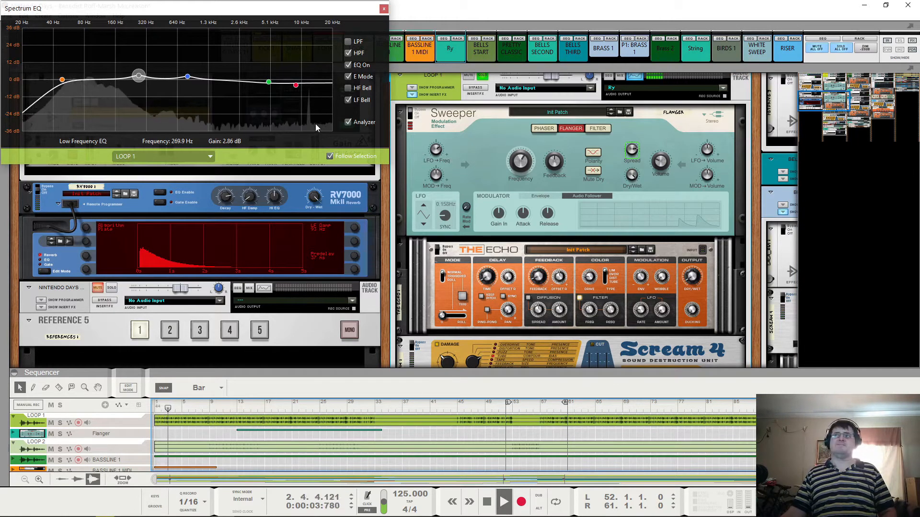
{"action": "left_click", "coordinate": [412, 118]}
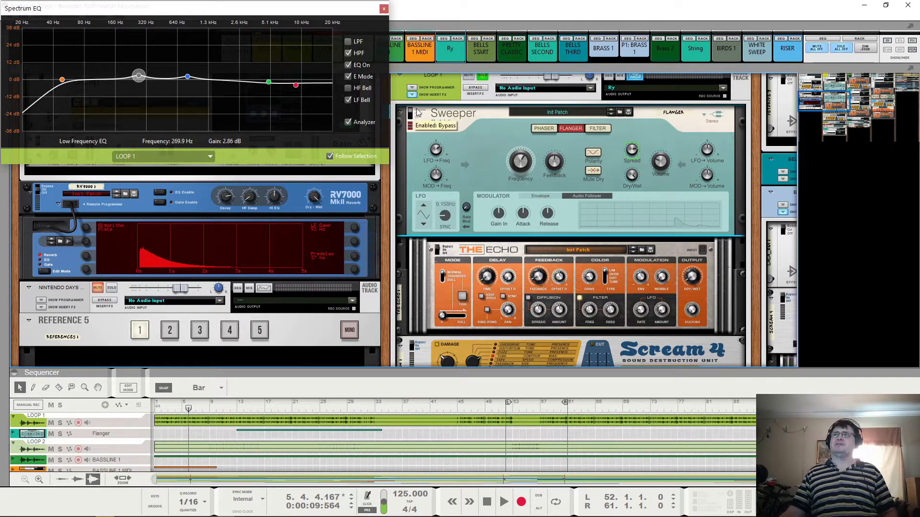
{"action": "key", "text": "space"}
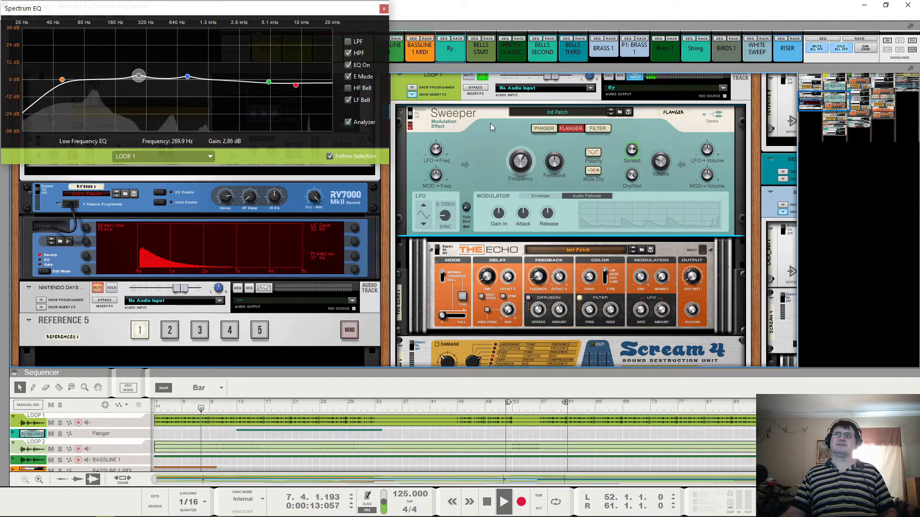
{"action": "key", "text": "space"}
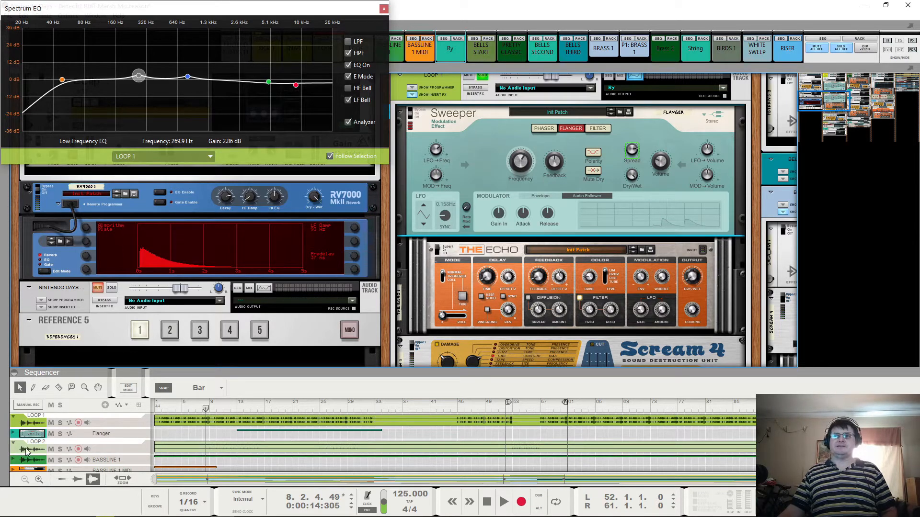
Step: Select the Flanger track, enlarge the sequencer area, and expand the track's Spread automation lane
{"action": "left_click", "coordinate": [21, 434]}
{"action": "left_click_drag", "start_coordinate": [473, 369], "coordinate": [474, 301]}
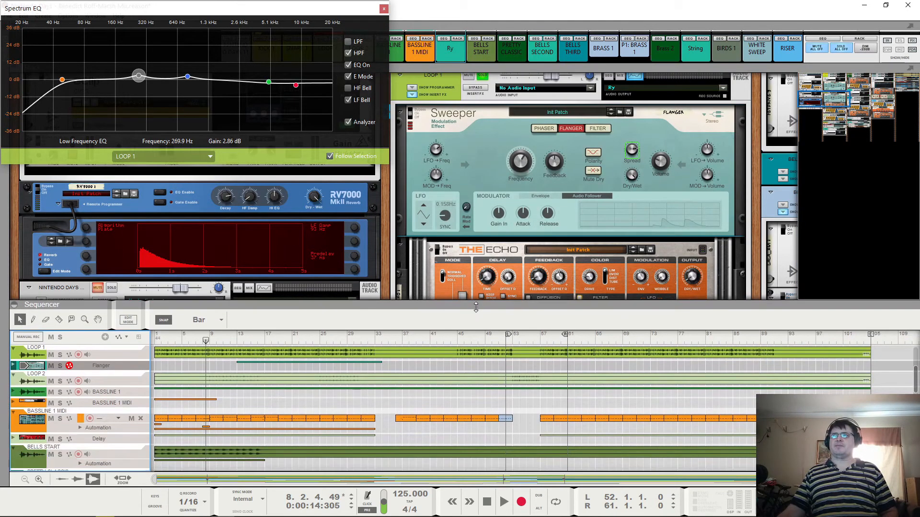
{"action": "left_click", "coordinate": [13, 366]}
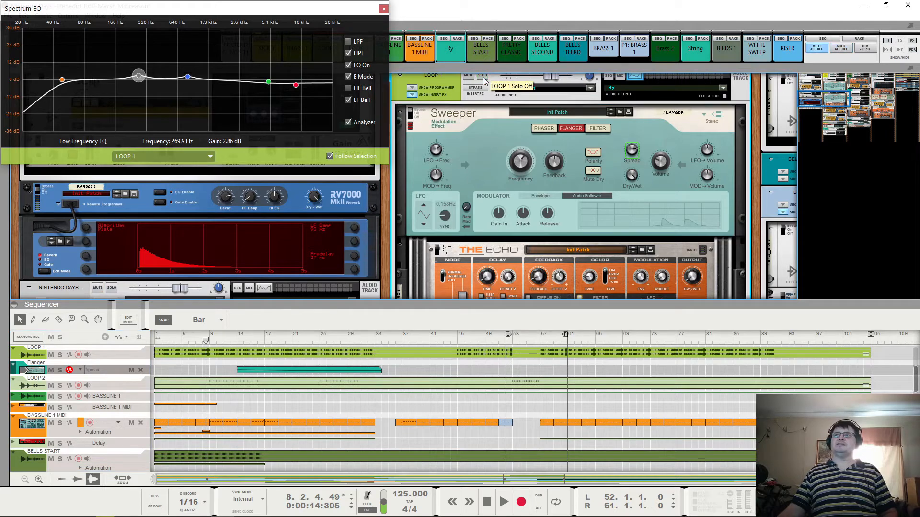
Step: Play the full mix around bars 26 to 29, comparing LOOP 1's Sweeper bypassed and enabled and its solo on and off
{"action": "key", "text": "space"}
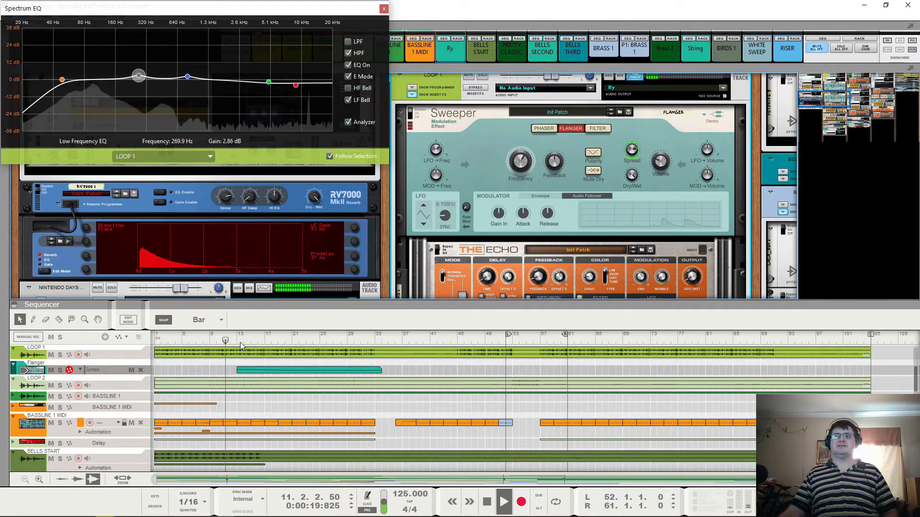
{"action": "left_click", "coordinate": [330, 339]}
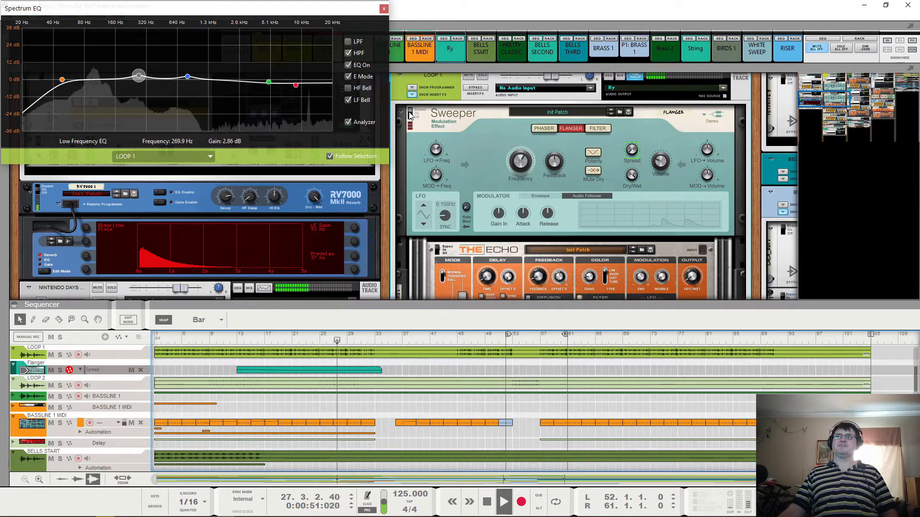
{"action": "key", "text": "space"}
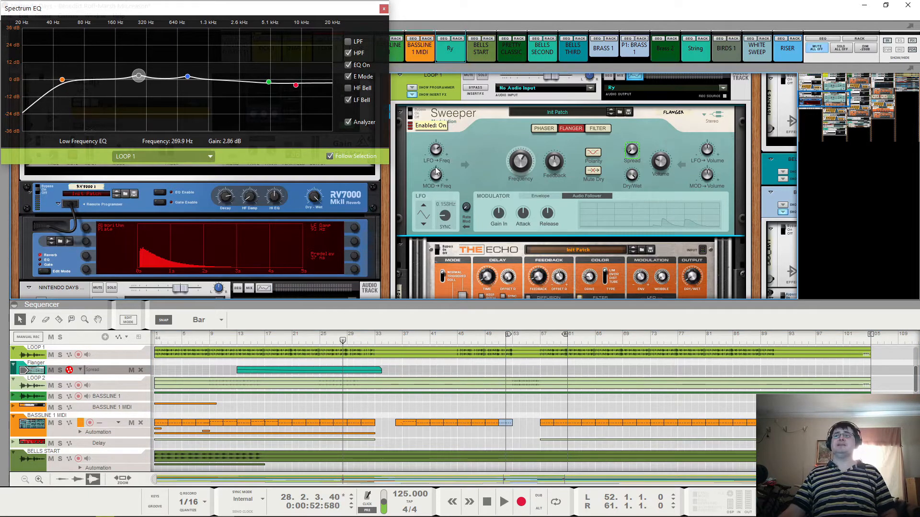
{"action": "left_click", "coordinate": [327, 340]}
{"action": "key", "text": "space"}
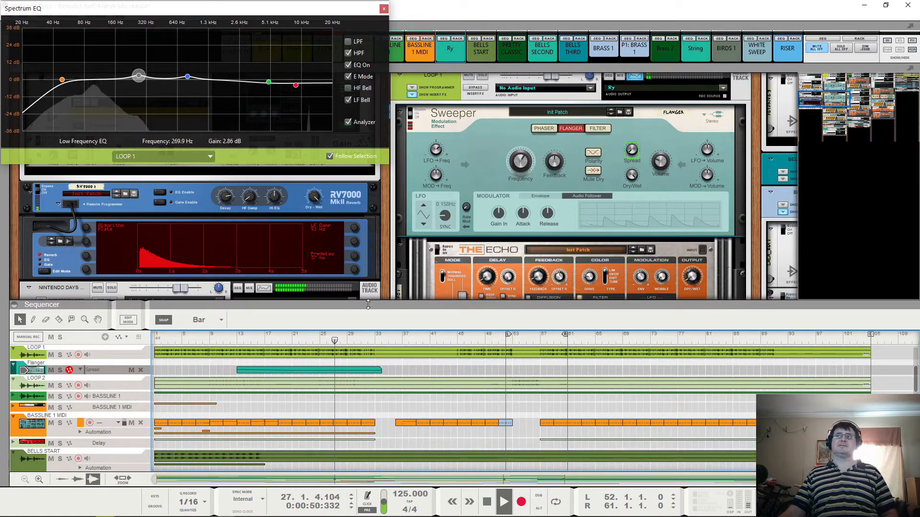
{"action": "left_click", "coordinate": [482, 77]}
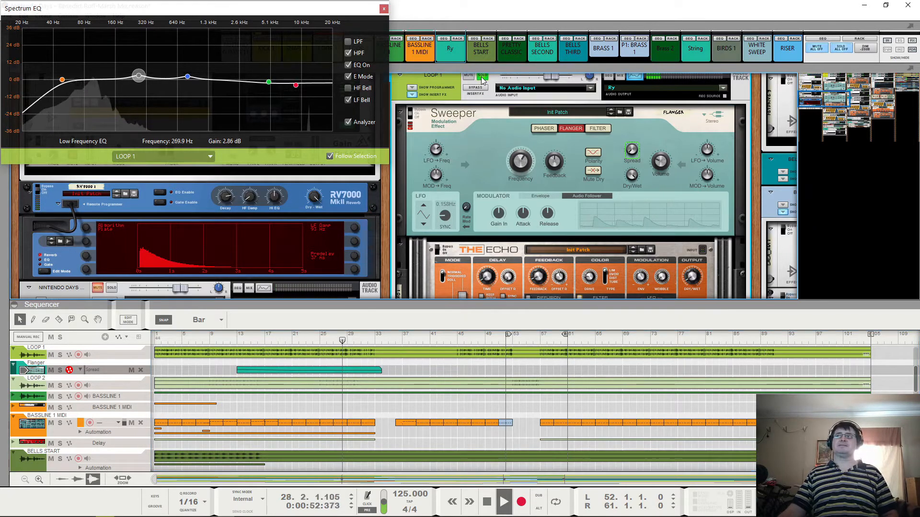
{"action": "left_click", "coordinate": [482, 77]}
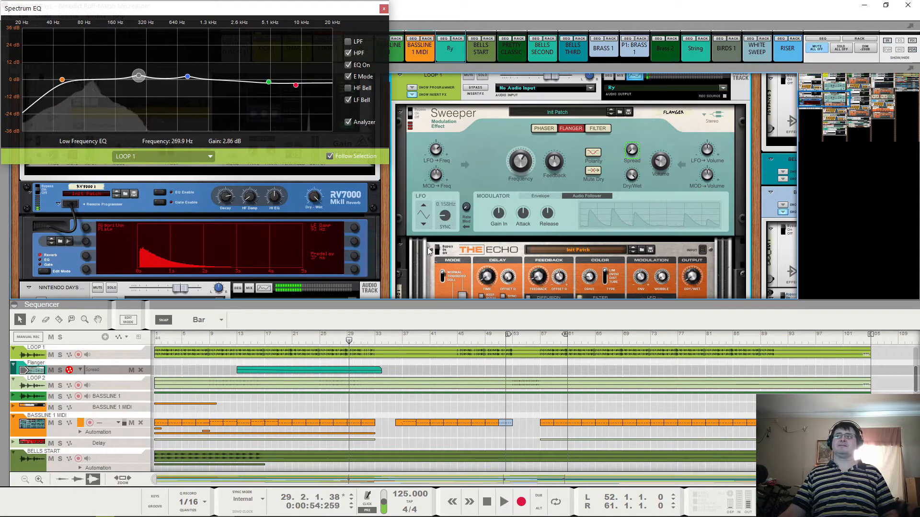
Step: Review LOOP 1's insert chain, replay the full mix from around bar 26, and mute LOOP 1
{"action": "scroll", "coordinate": [433, 241], "scroll_direction": "down", "scroll_amount": 2}
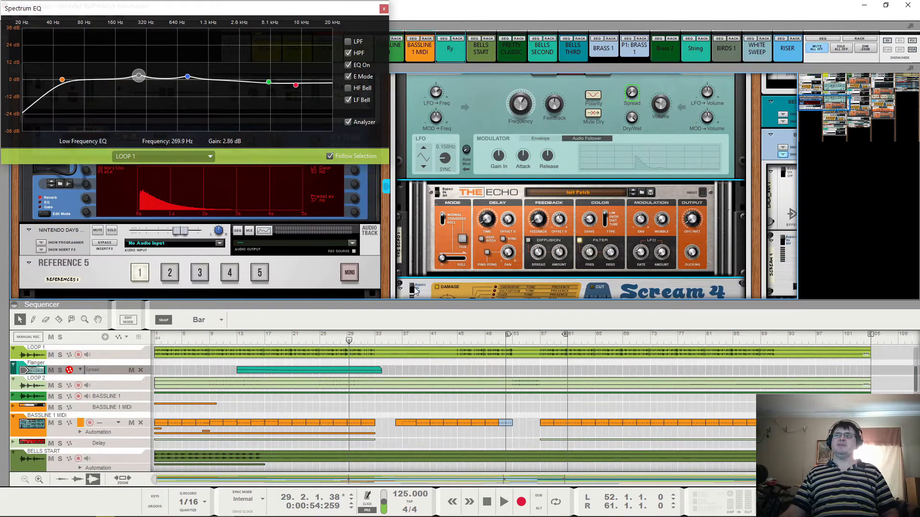
{"action": "scroll", "coordinate": [433, 230], "scroll_direction": "up", "scroll_amount": 5}
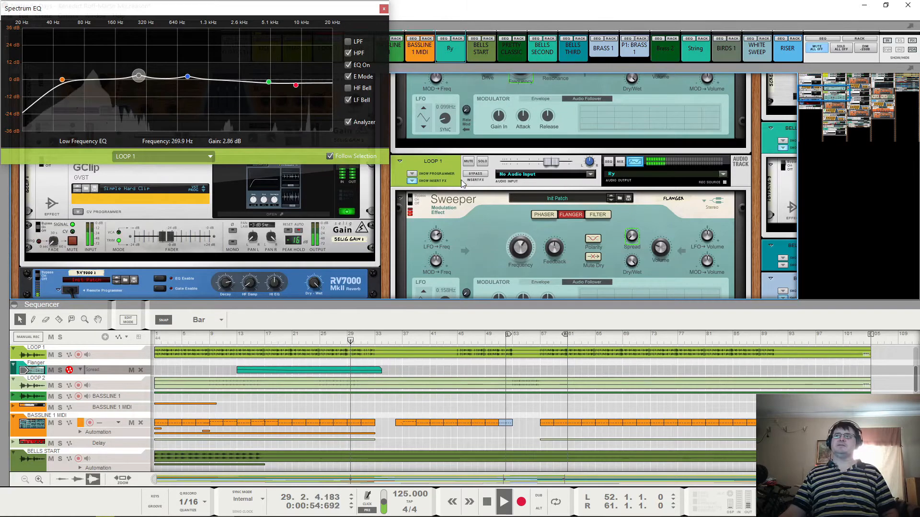
{"action": "scroll", "coordinate": [470, 171], "scroll_direction": "down", "scroll_amount": 4}
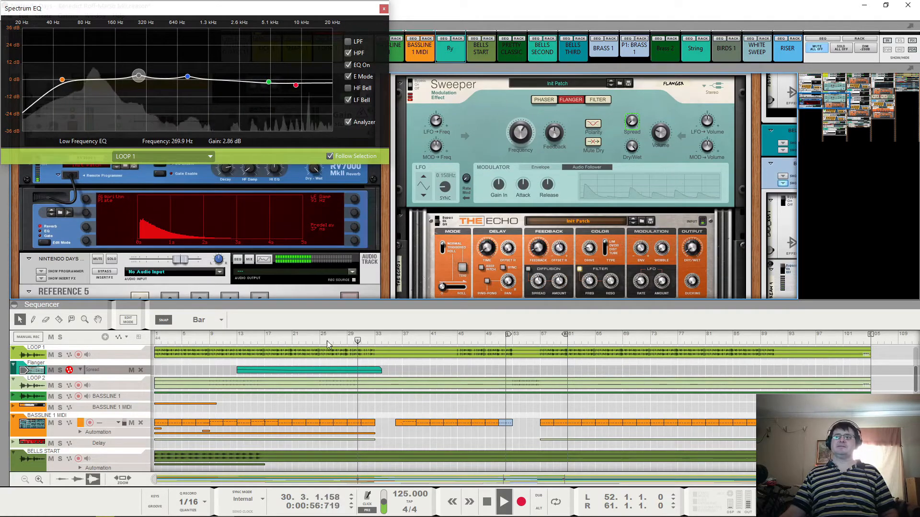
{"action": "left_click", "coordinate": [328, 342]}
{"action": "scroll", "coordinate": [474, 82], "scroll_direction": "up", "scroll_amount": 1}
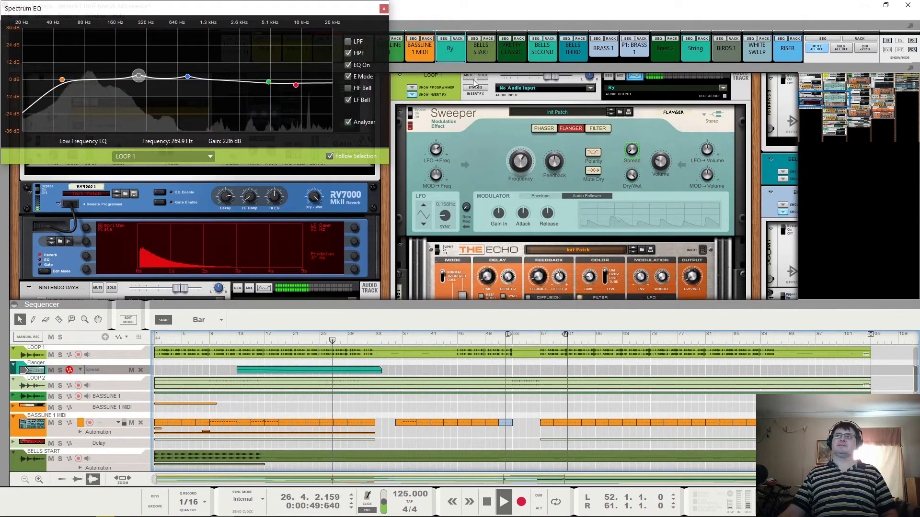
{"action": "left_click", "coordinate": [469, 76]}
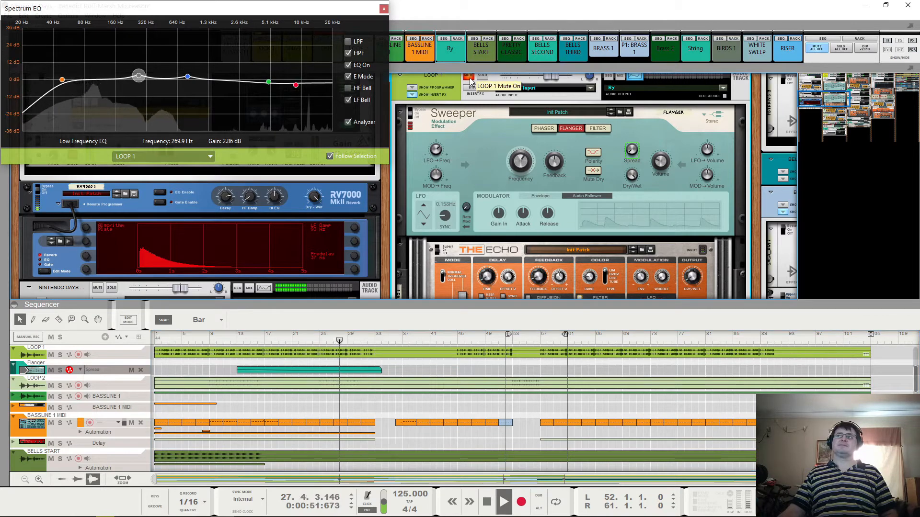
Step: Unmute LOOP 1, play the full mix from around bar 28, and solo LOOP 1
{"action": "left_click", "coordinate": [470, 80]}
{"action": "key", "text": "space"}
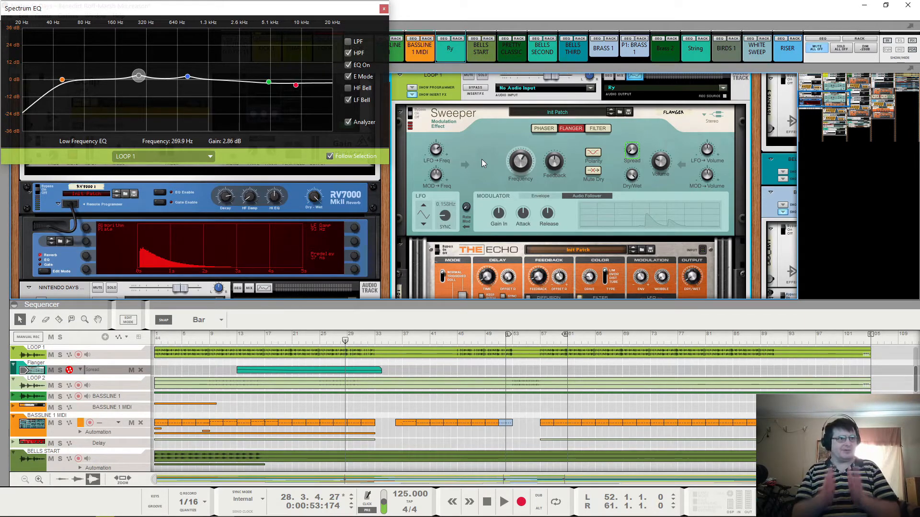
{"action": "key", "text": "space"}
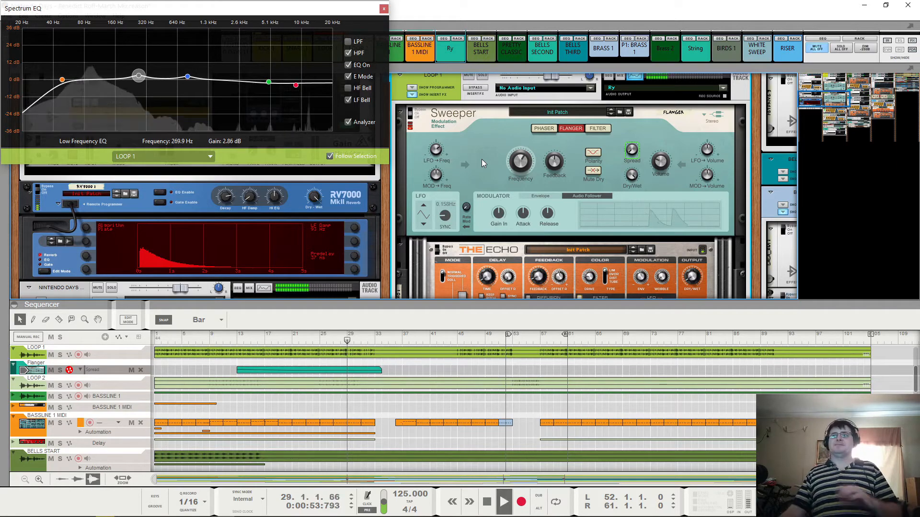
{"action": "left_click", "coordinate": [483, 76]}
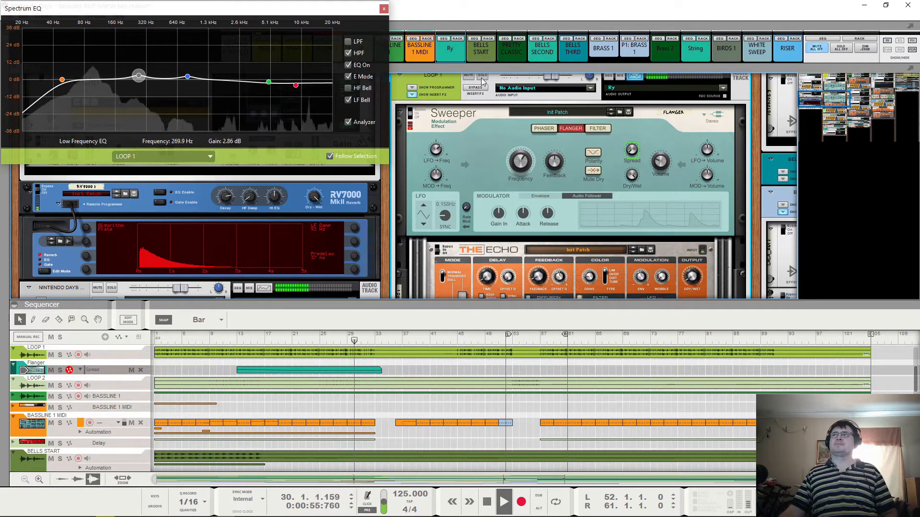
Step: Compare LOOP 1 with The Echo bypassed and enabled, replaying the passage from around bar 21
{"action": "scroll", "coordinate": [491, 170], "scroll_direction": "down", "scroll_amount": 2}
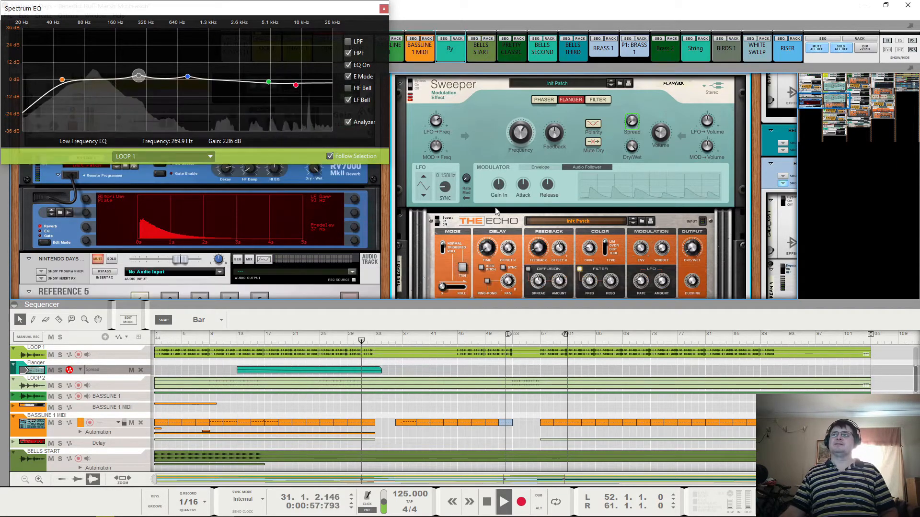
{"action": "scroll", "coordinate": [435, 228], "scroll_direction": "down", "scroll_amount": 6}
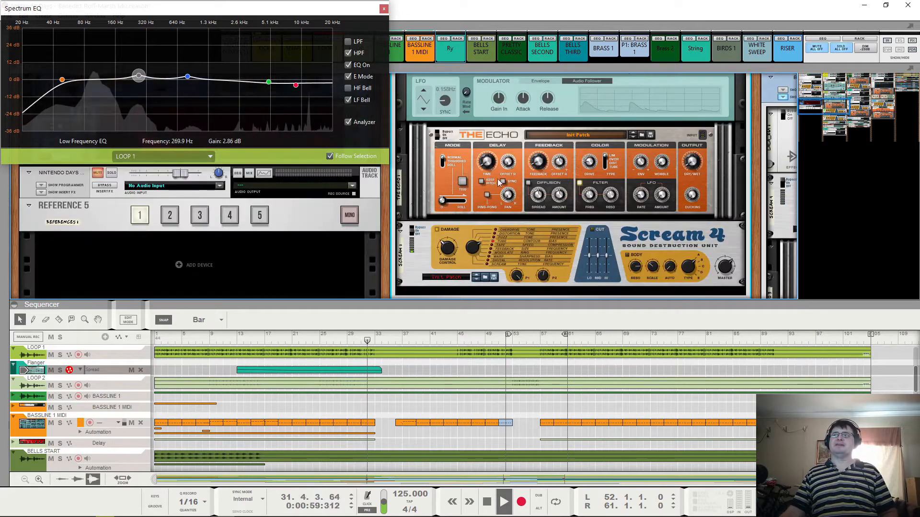
{"action": "left_click", "coordinate": [440, 134]}
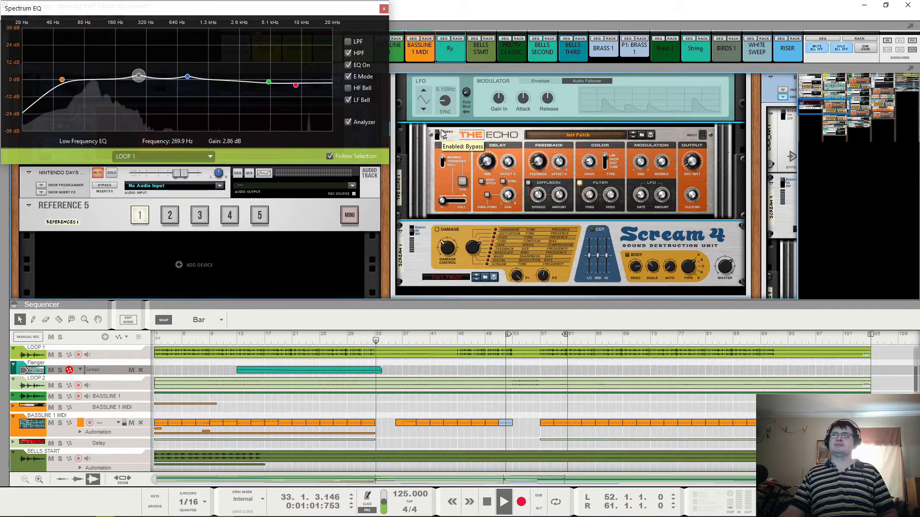
{"action": "left_click", "coordinate": [298, 338]}
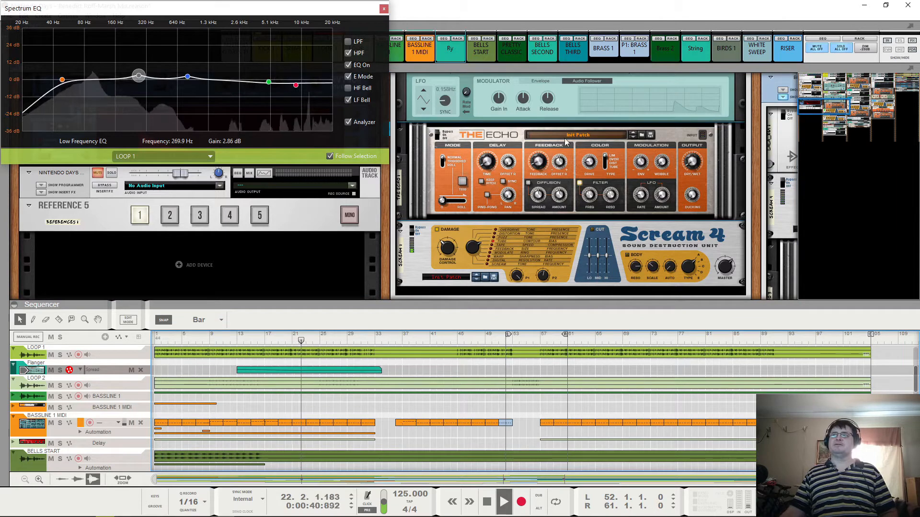
{"action": "left_click", "coordinate": [438, 134]}
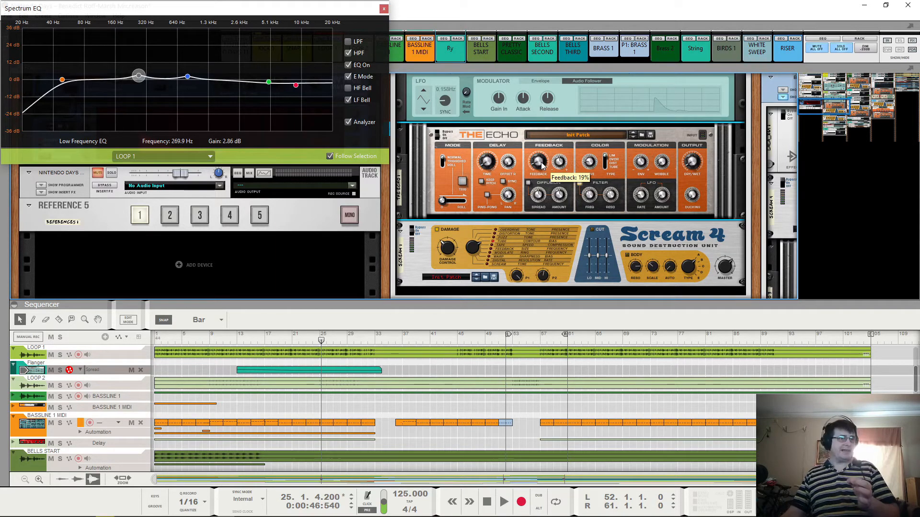
Step: Play LOOP 1 with The Echo's Feedback raised to 99%, and turn the feedback back down
{"action": "left_click_drag", "start_coordinate": [541, 165], "coordinate": [540, 164]}
{"action": "key", "text": "space"}
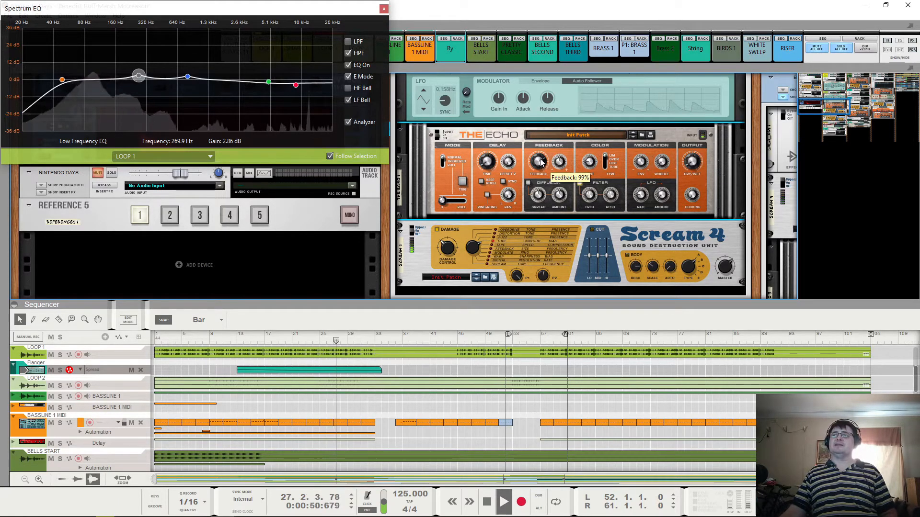
{"action": "left_click_drag", "start_coordinate": [541, 162], "coordinate": [536, 171]}
{"action": "key", "text": "space"}
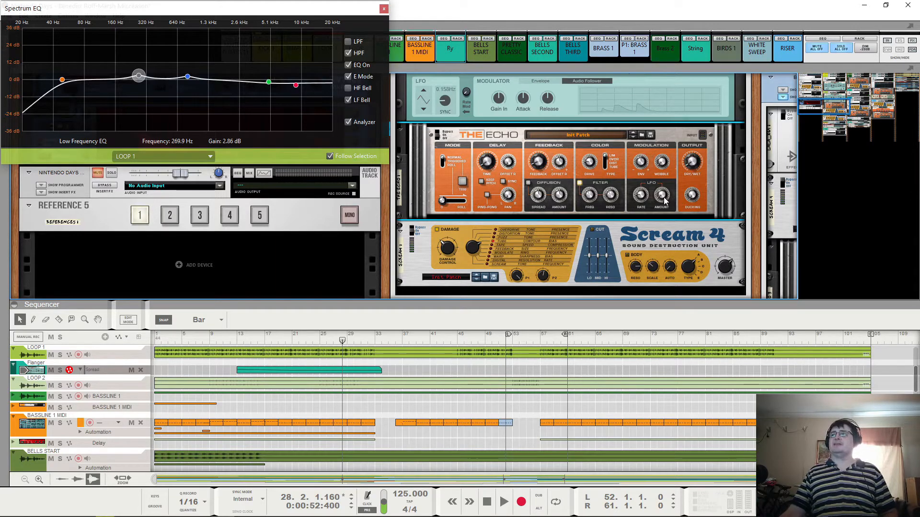
Step: Check The Echo's Wobble and LFO Amount settings and play LOOP 1 from around bar 28
{"action": "mouse_move", "coordinate": [664, 200]}
{"action": "mouse_move", "coordinate": [663, 165]}
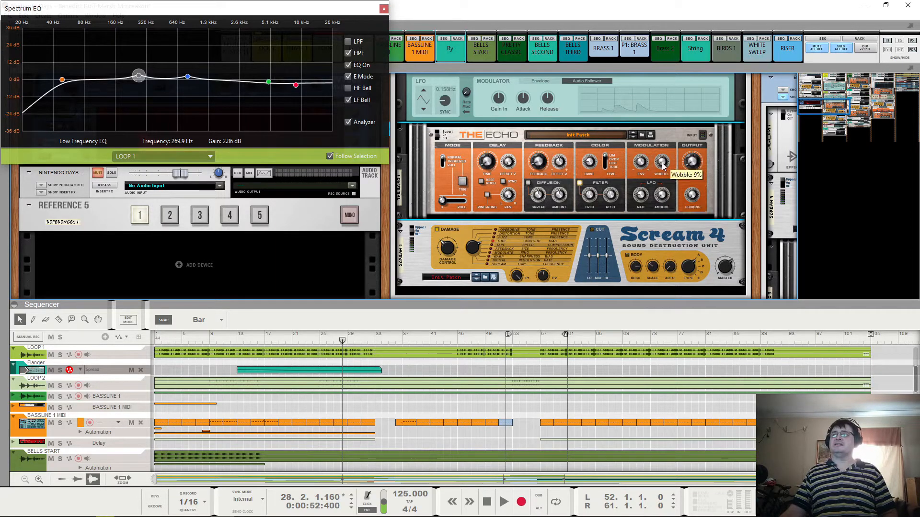
{"action": "key", "text": "space"}
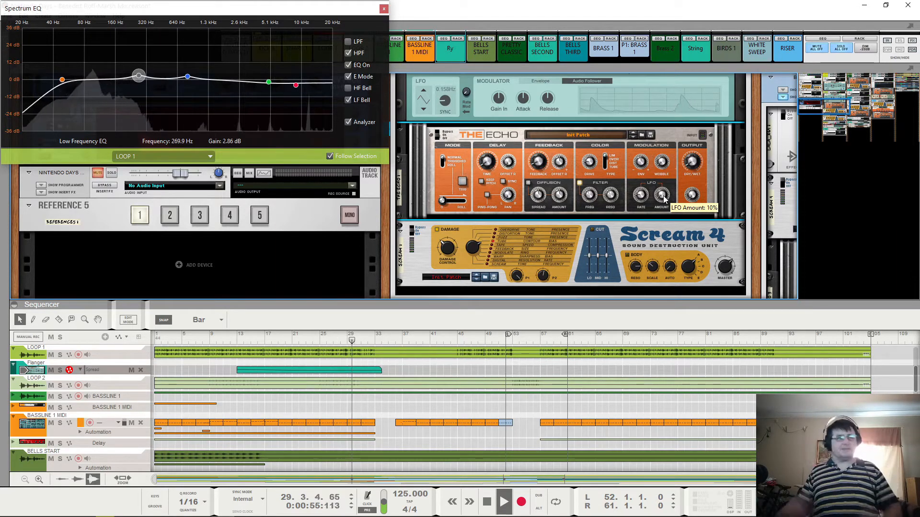
{"action": "key", "text": "space"}
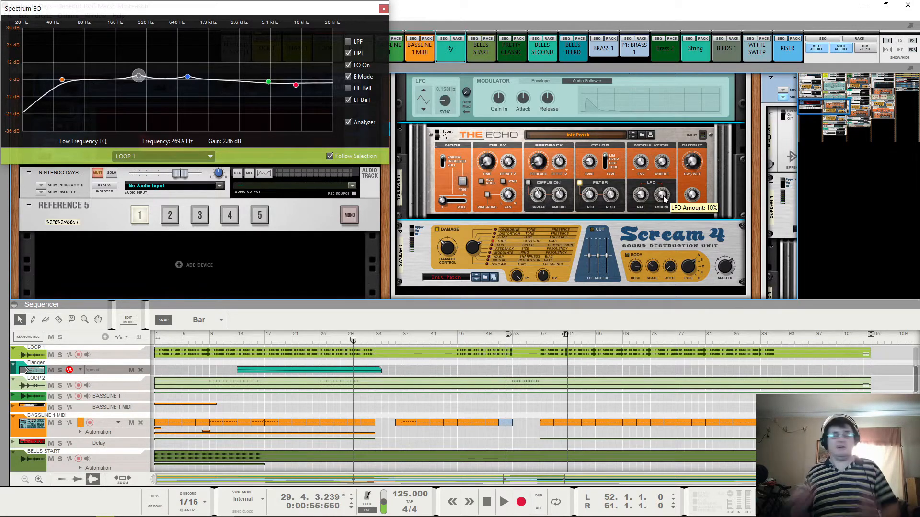
Step: Compare LOOP 1 with the Scream 4 distortion bypassed and enabled, replaying from bar 25
{"action": "left_click", "coordinate": [415, 232]}
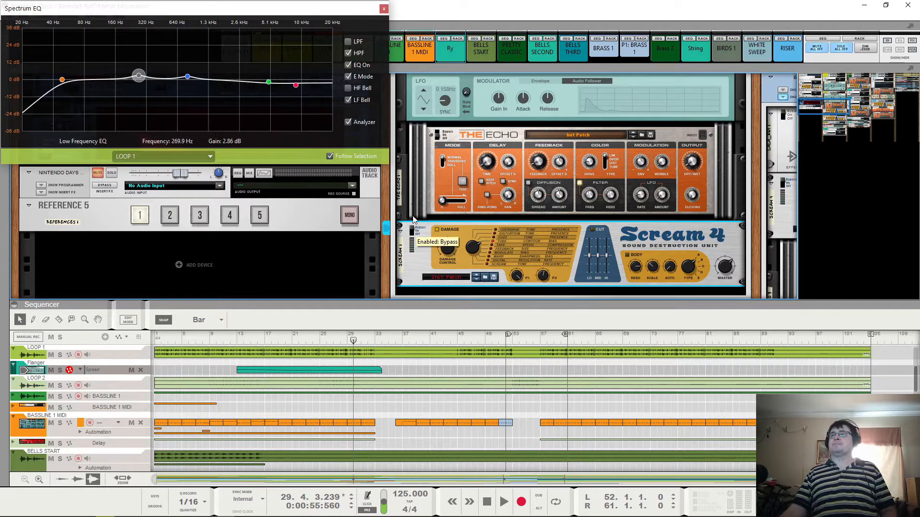
{"action": "key", "text": "space"}
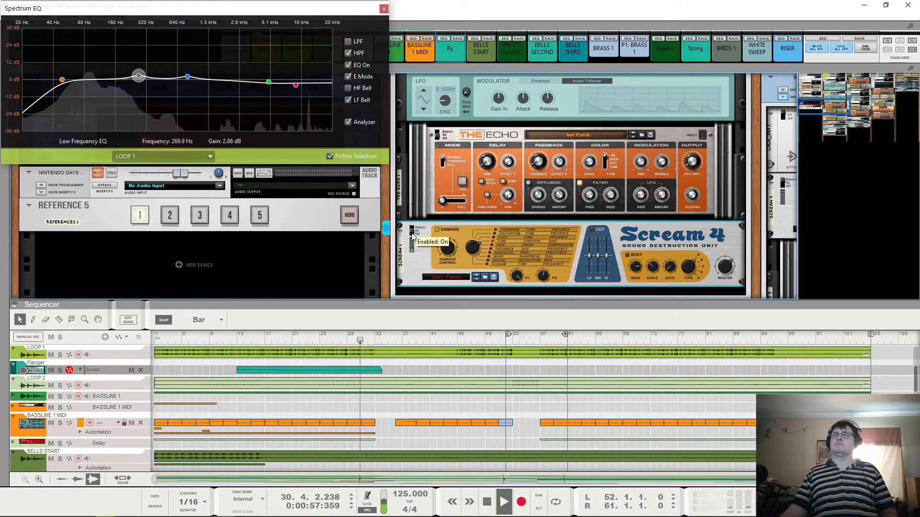
{"action": "key", "text": "space"}
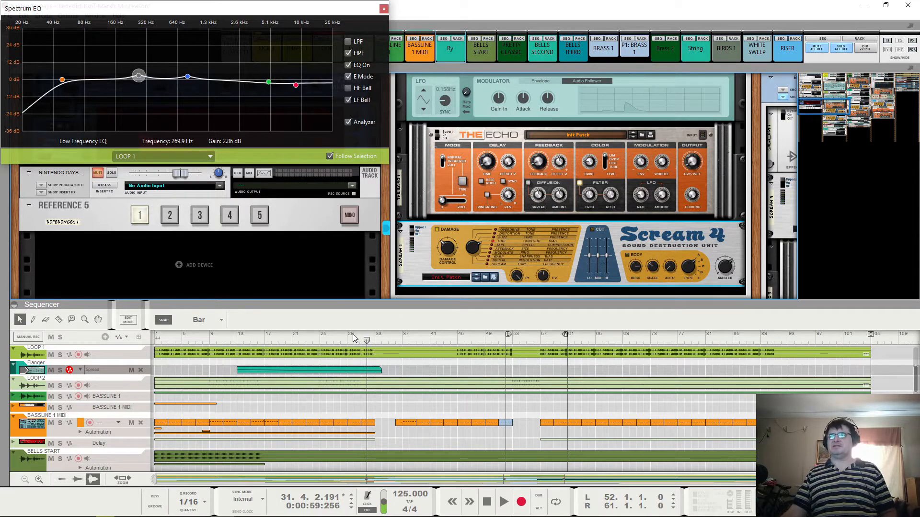
{"action": "left_click", "coordinate": [323, 341]}
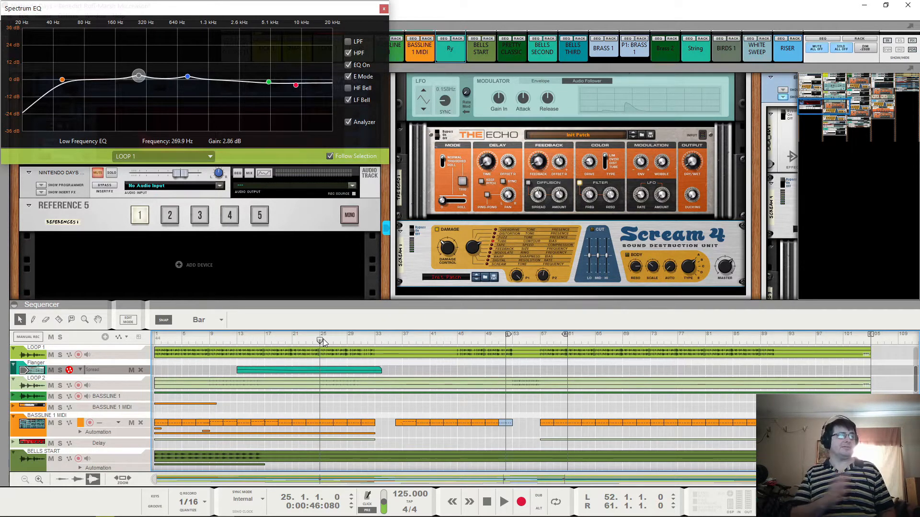
{"action": "key", "text": "space"}
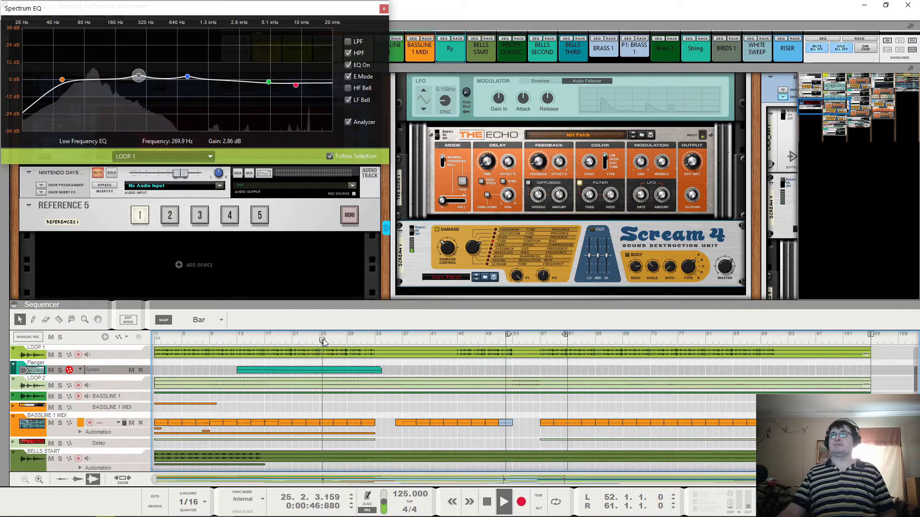
{"action": "left_click", "coordinate": [412, 237]}
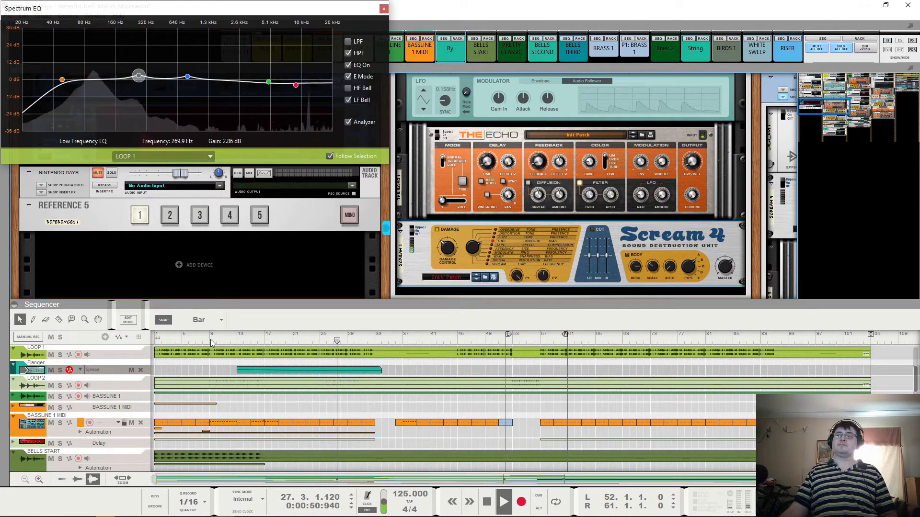
{"action": "key", "text": "space"}
Step: Unsolo LOOP 1 and play the mix from the song's start, checking LOOP 1's insert effects bypass
{"action": "left_click_drag", "start_coordinate": [205, 339], "coordinate": [73, 340]}
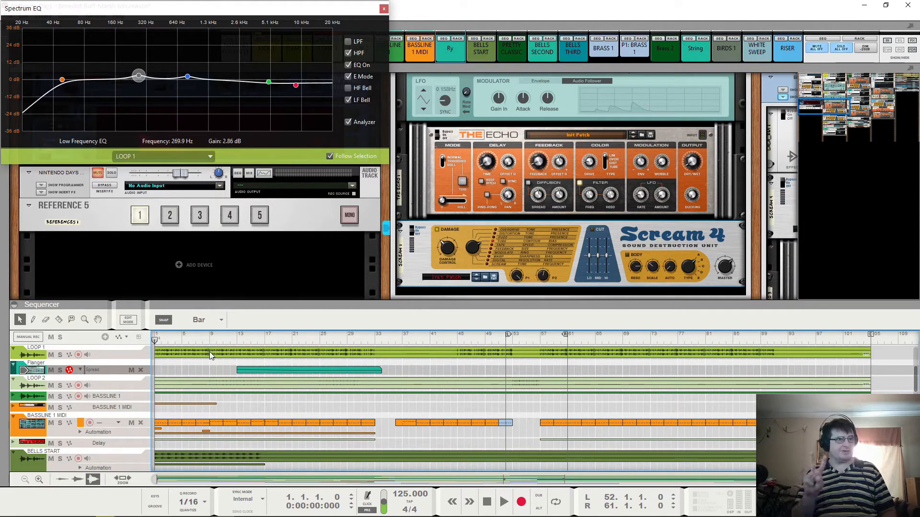
{"action": "scroll", "coordinate": [640, 208], "scroll_direction": "up", "scroll_amount": 5}
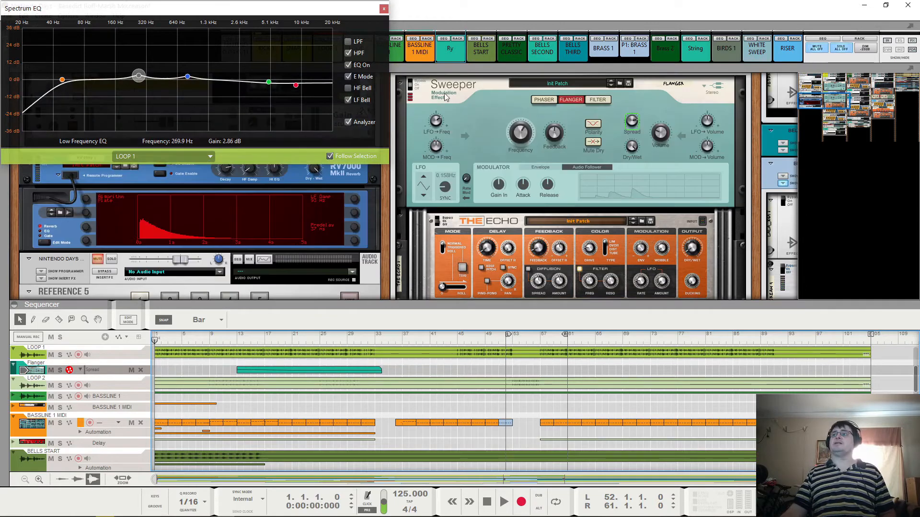
{"action": "left_click", "coordinate": [485, 104]}
{"action": "key", "text": "space"}
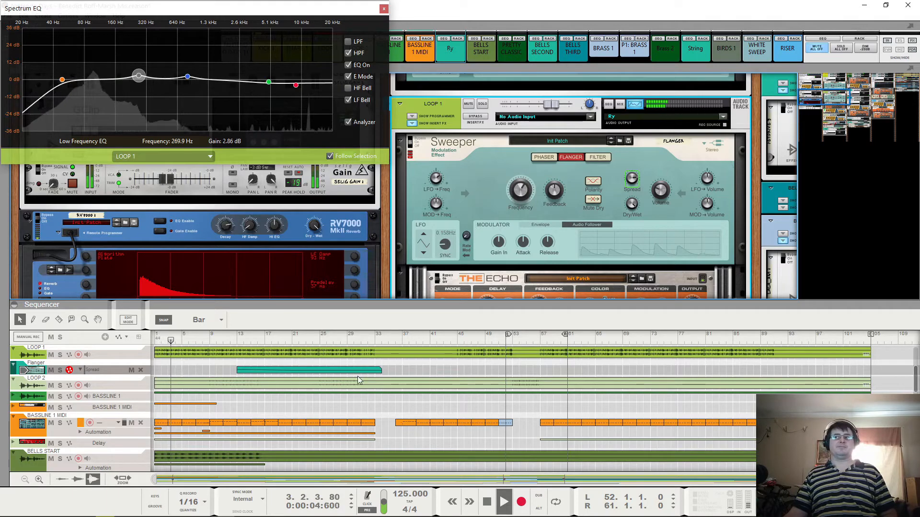
{"action": "left_click", "coordinate": [480, 119]}
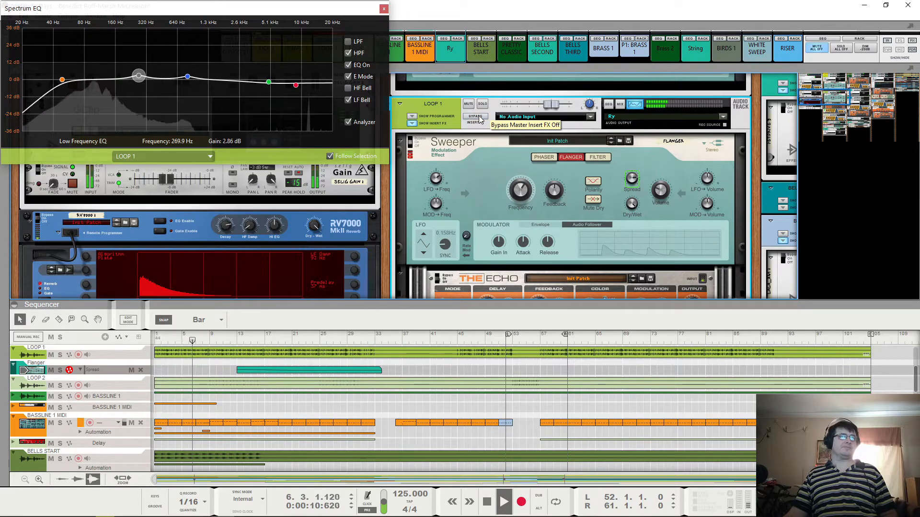
{"action": "key", "text": "space"}
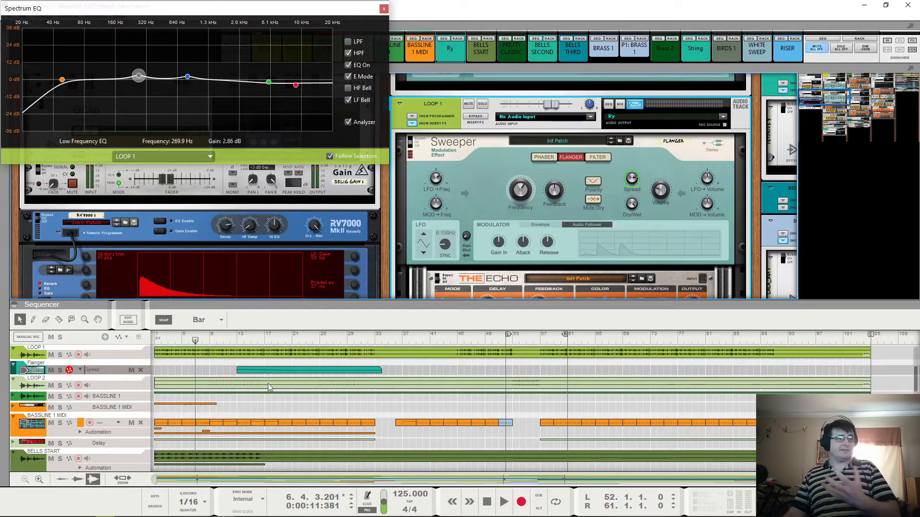
Step: Look over the sequencer's track list and the rack devices above LOOP 1, up to the kick and snare
{"action": "scroll", "coordinate": [278, 385], "scroll_direction": "down", "scroll_amount": 1}
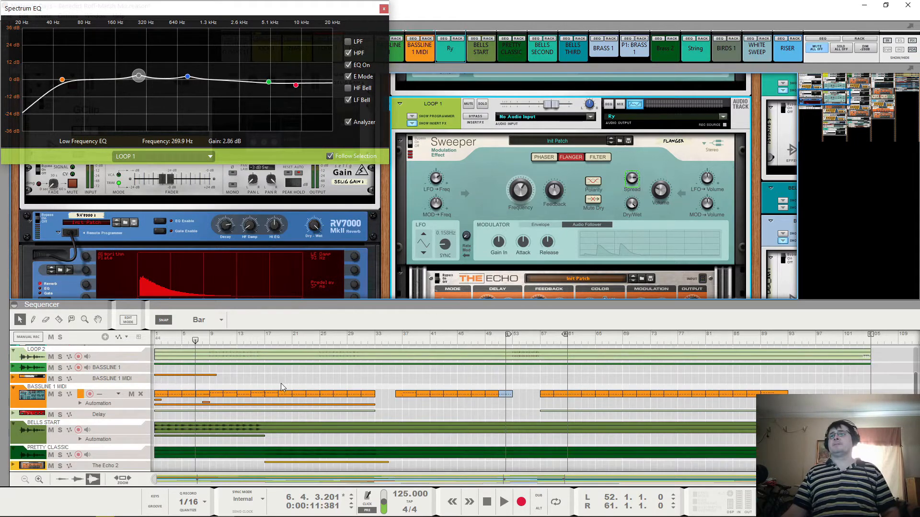
{"action": "scroll", "coordinate": [285, 384], "scroll_direction": "up", "scroll_amount": 4}
{"action": "scroll", "coordinate": [294, 377], "scroll_direction": "down", "scroll_amount": 7}
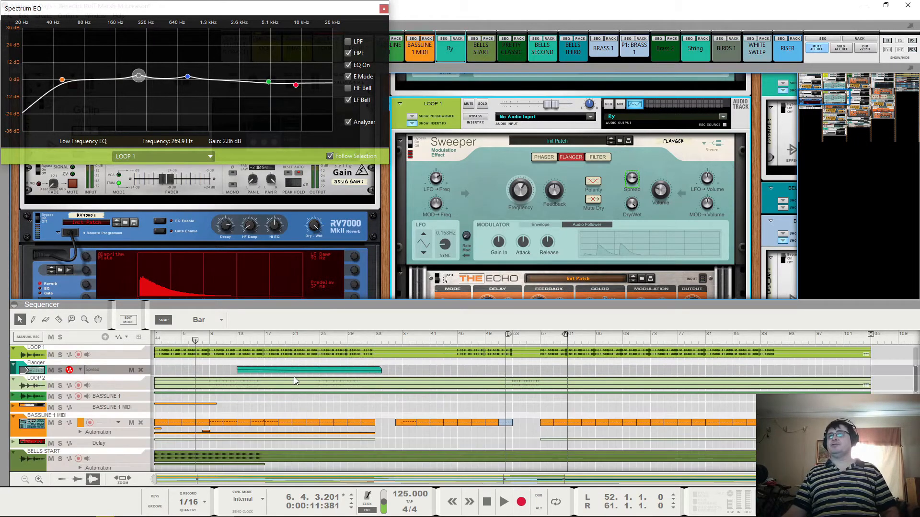
{"action": "scroll", "coordinate": [294, 376], "scroll_direction": "up", "scroll_amount": 4}
{"action": "scroll", "coordinate": [295, 377], "scroll_direction": "down", "scroll_amount": 1}
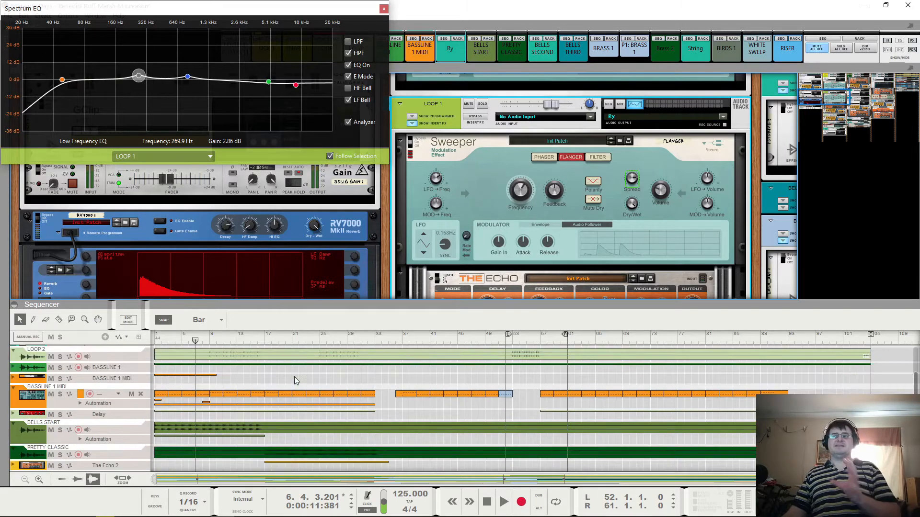
{"action": "scroll", "coordinate": [240, 416], "scroll_direction": "up", "scroll_amount": 4}
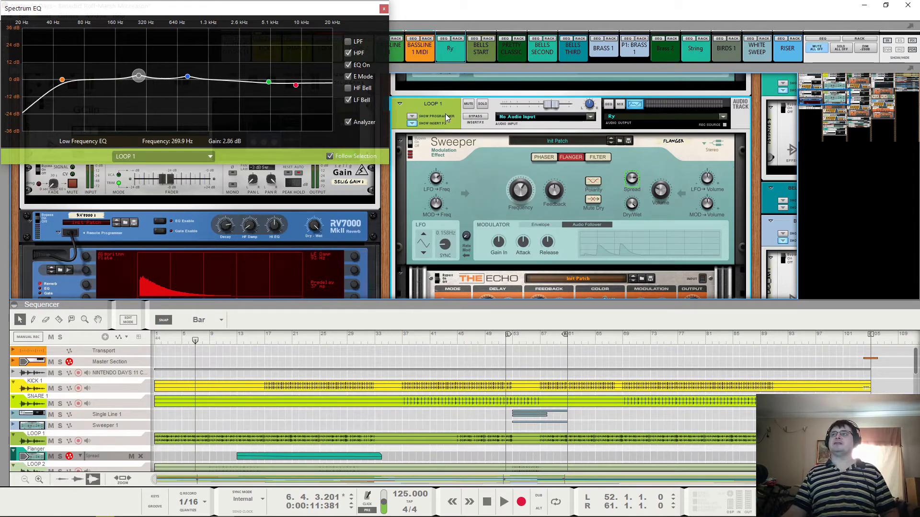
{"action": "scroll", "coordinate": [444, 117], "scroll_direction": "up", "scroll_amount": 2}
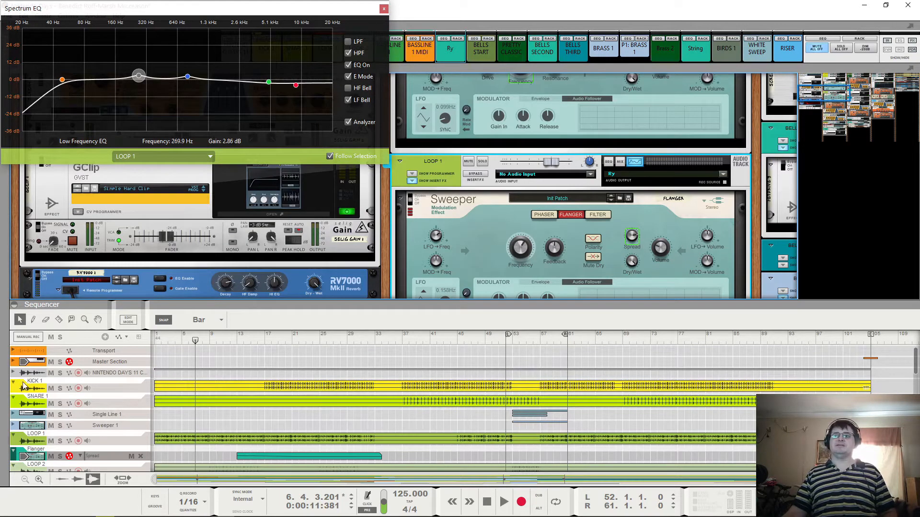
{"action": "scroll", "coordinate": [443, 218], "scroll_direction": "up", "scroll_amount": 6}
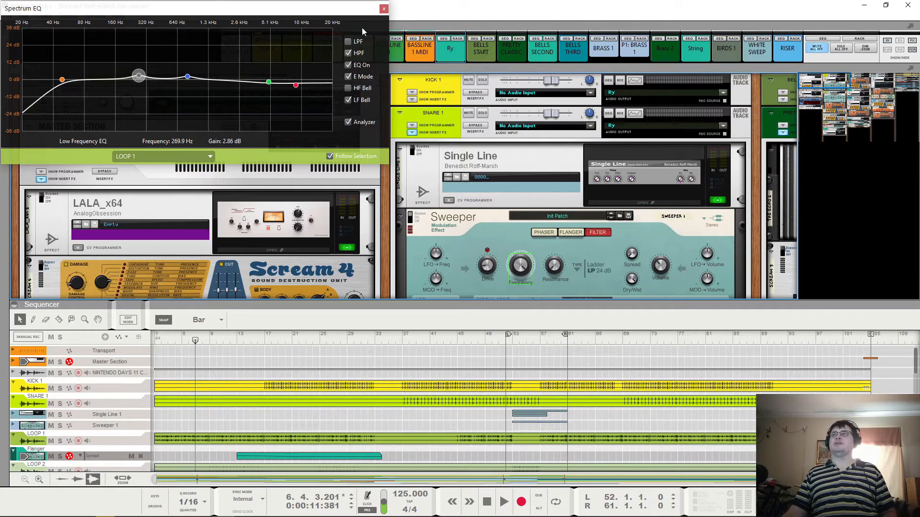
Step: Close the Spectrum EQ window and expand the mixer to show the channel faders and mute switches
{"action": "left_click", "coordinate": [384, 8]}
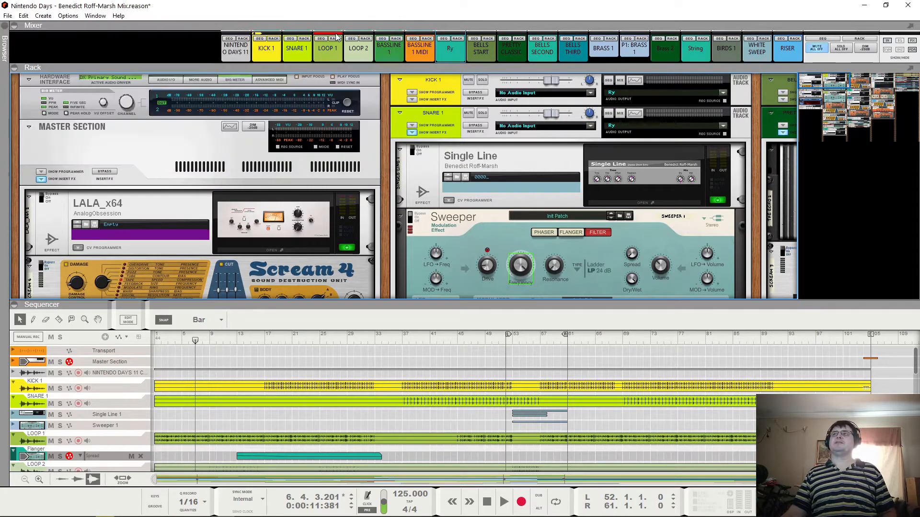
{"action": "left_click", "coordinate": [14, 27]}
{"action": "left_click_drag", "start_coordinate": [441, 33], "coordinate": [452, 233]}
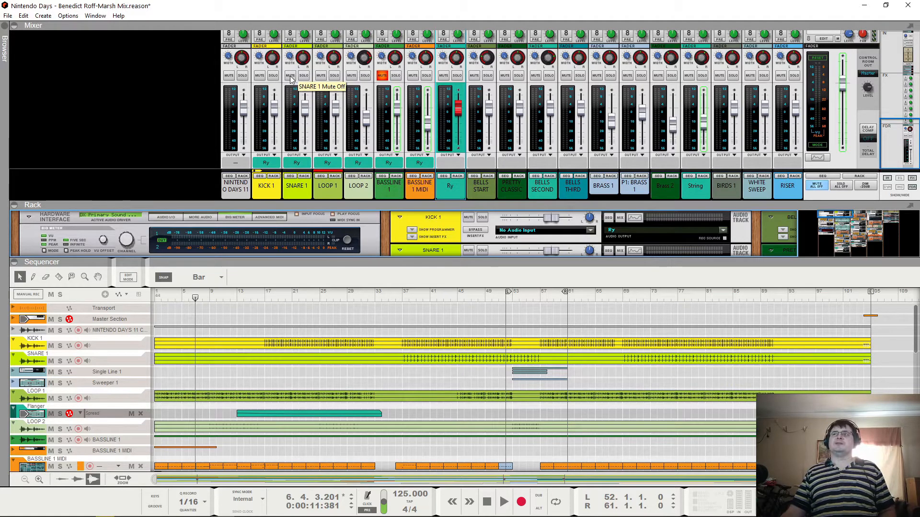
Step: Mute LOOP 1, LOOP 2, BASSLINE 1 MIDI, BELLS START, PRETTY CLASSIC, BELLS SECOND, BELLS THIRD and BRASS 1 in the mixer
{"action": "left_click", "coordinate": [321, 76]}
{"action": "left_click", "coordinate": [352, 75]}
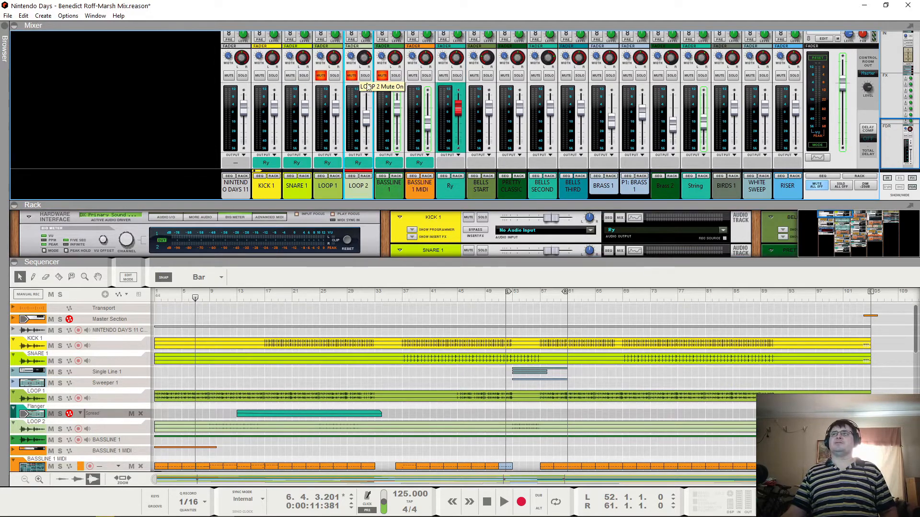
{"action": "left_click", "coordinate": [413, 75]}
{"action": "left_click", "coordinate": [444, 75]}
{"action": "left_click", "coordinate": [474, 75]}
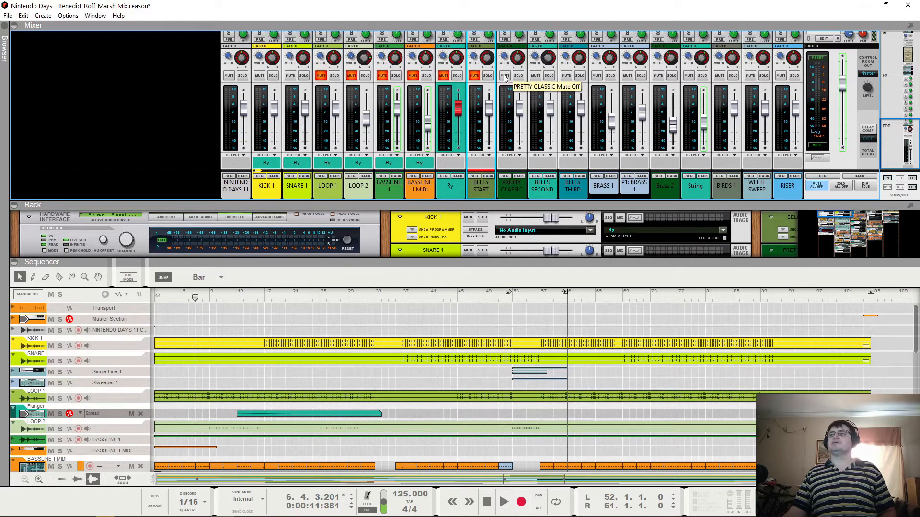
{"action": "left_click", "coordinate": [505, 75]}
{"action": "left_click", "coordinate": [535, 76]}
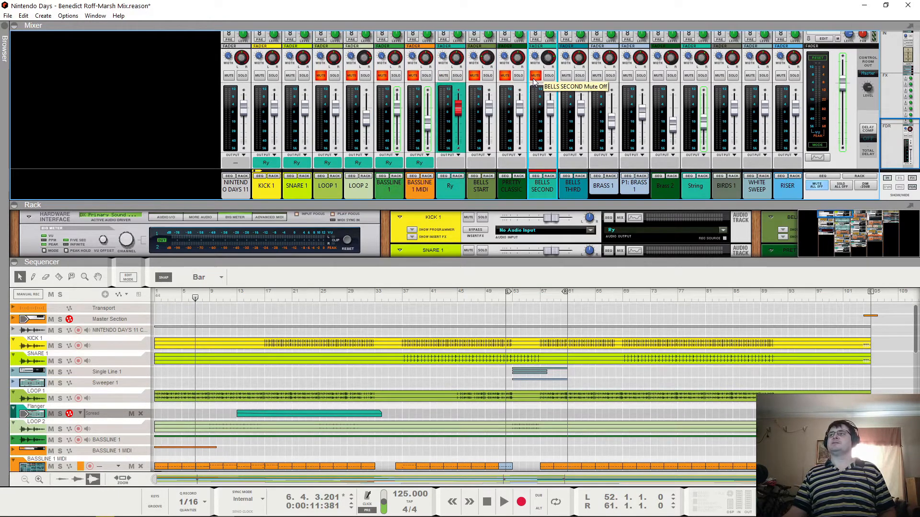
{"action": "left_click", "coordinate": [565, 76]}
{"action": "left_click", "coordinate": [596, 76]}
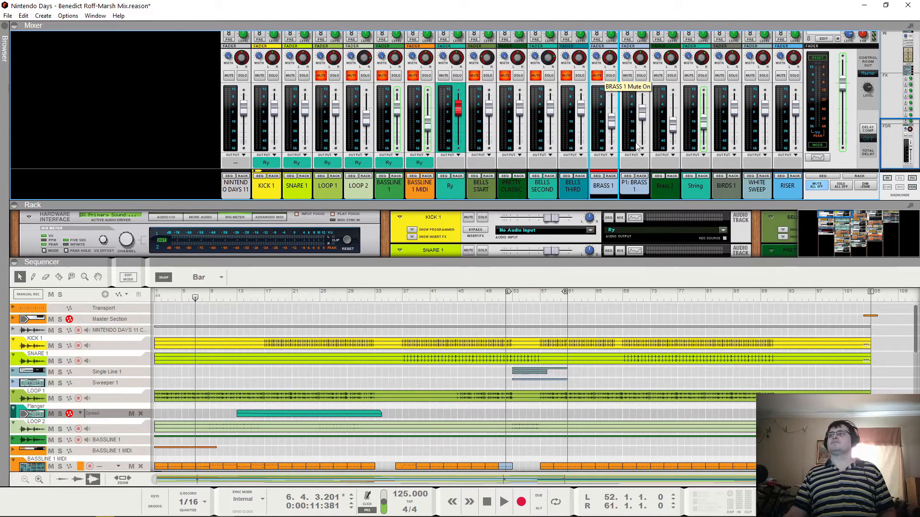
Step: Select the channels from P1: BRASS 1 through RISER and mute them all together
{"action": "left_click", "coordinate": [637, 189]}
{"action": "left_click", "coordinate": [792, 187], "text": "shift"}
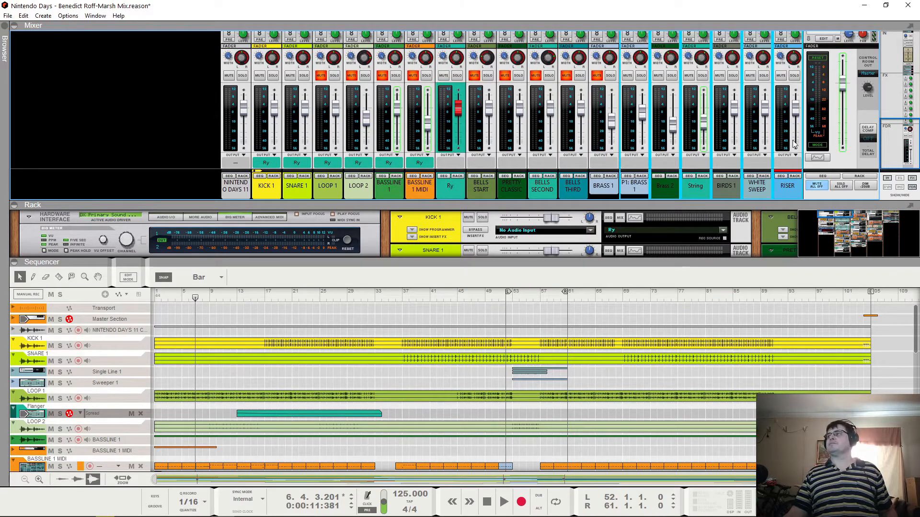
{"action": "left_click", "coordinate": [781, 76]}
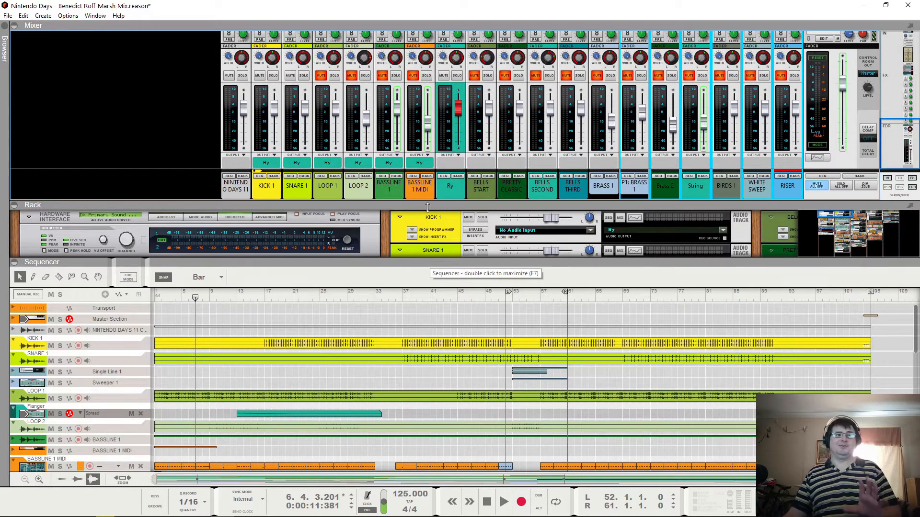
Step: Collapse the mixer to enlarge the rack and play the remaining unmuted channels from about bar 18
{"action": "left_click_drag", "start_coordinate": [433, 205], "coordinate": [442, 18]}
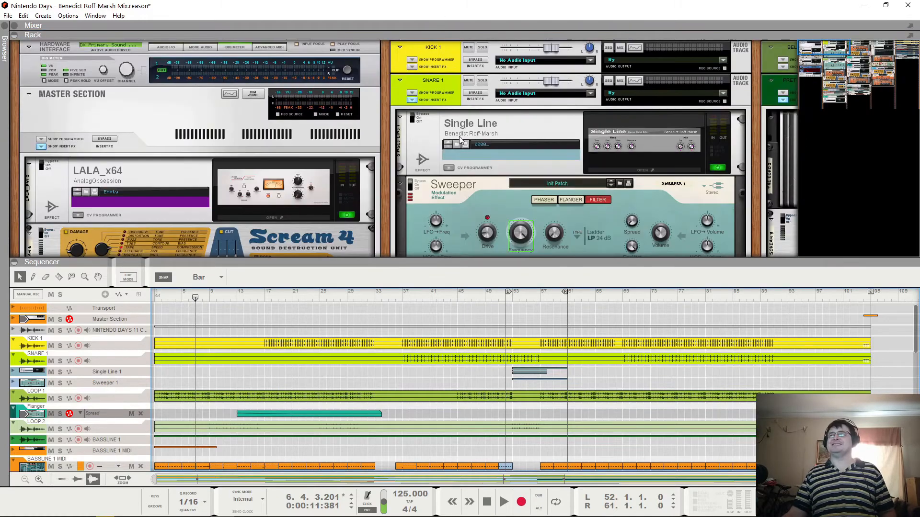
{"action": "key", "text": "space"}
{"action": "left_click_drag", "start_coordinate": [200, 298], "coordinate": [155, 297]}
{"action": "left_click", "coordinate": [269, 294]}
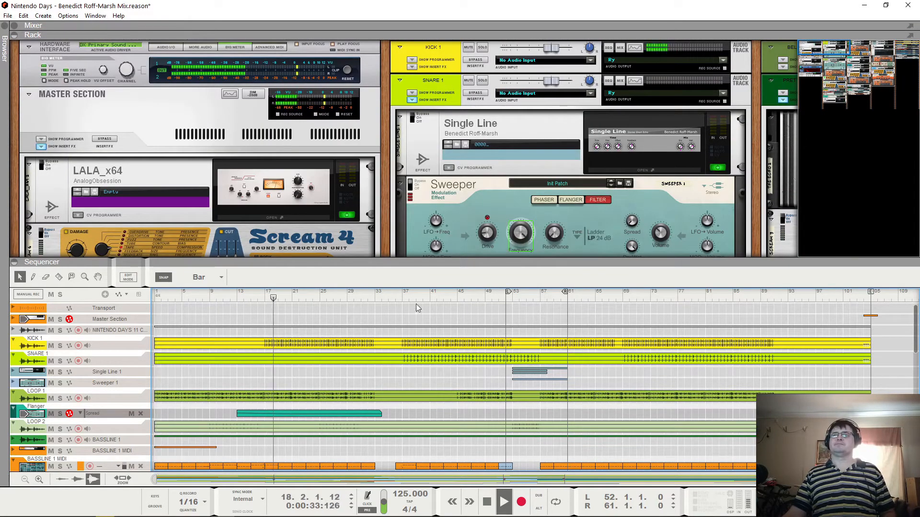
{"action": "key", "text": "space"}
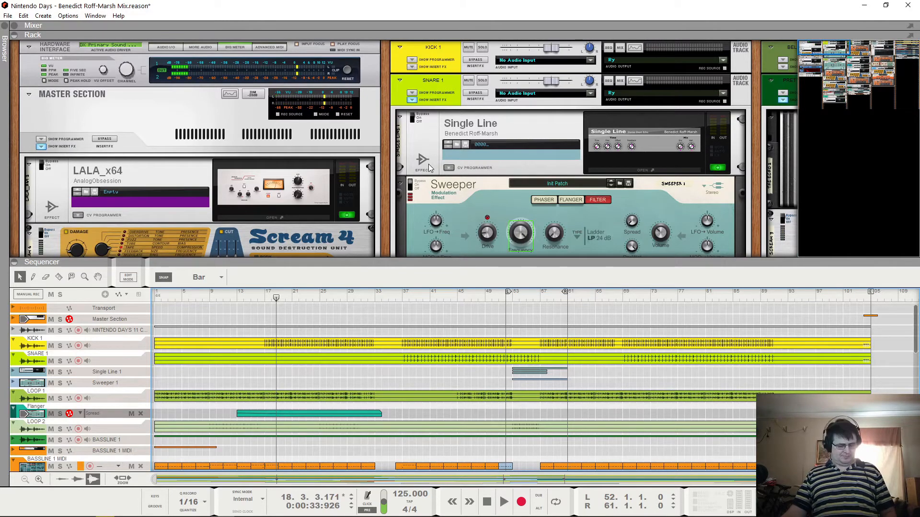
Step: Unmute LOOP 1 in the full-size mixer, listen to it with the drums, and return to the rack and sequencer
{"action": "key", "text": "F6"}
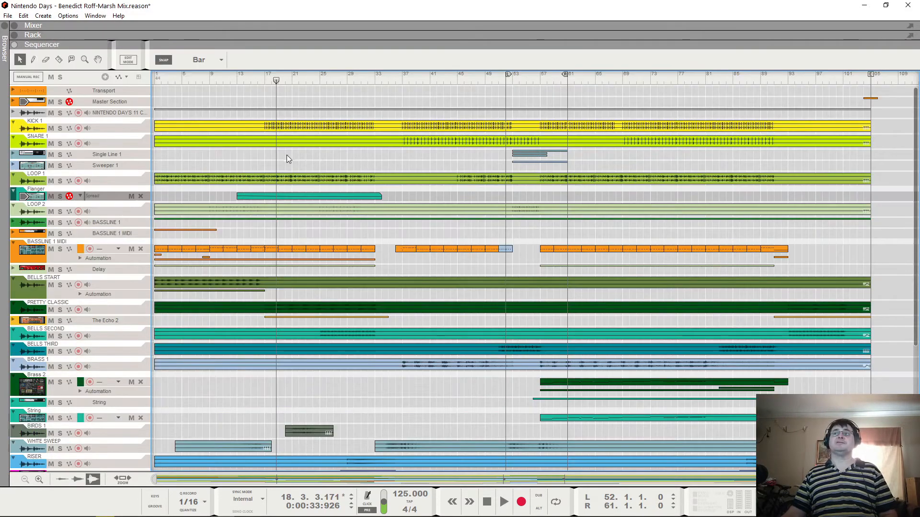
{"action": "key", "text": "F5"}
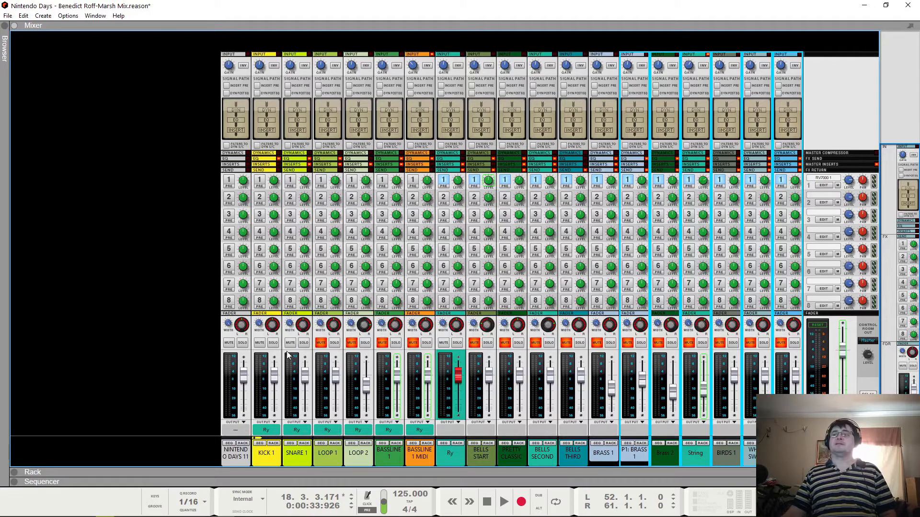
{"action": "left_click", "coordinate": [323, 345]}
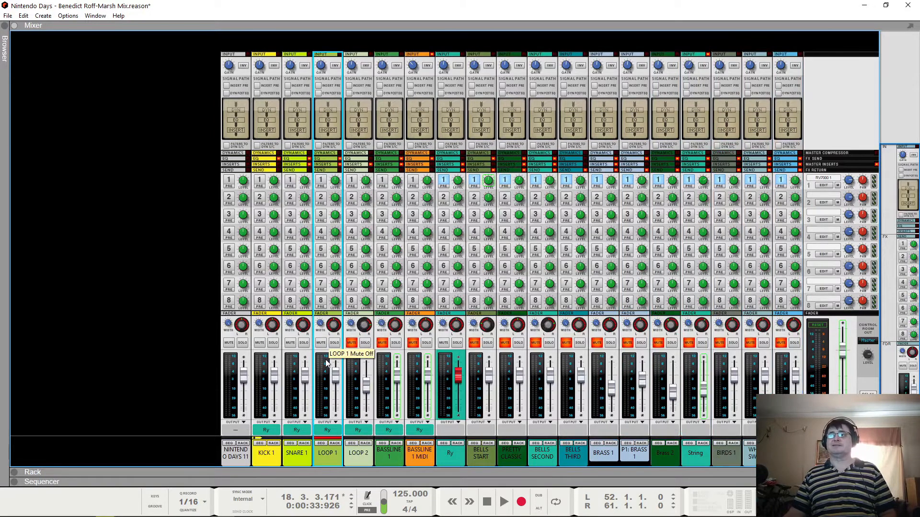
{"action": "key", "text": "space"}
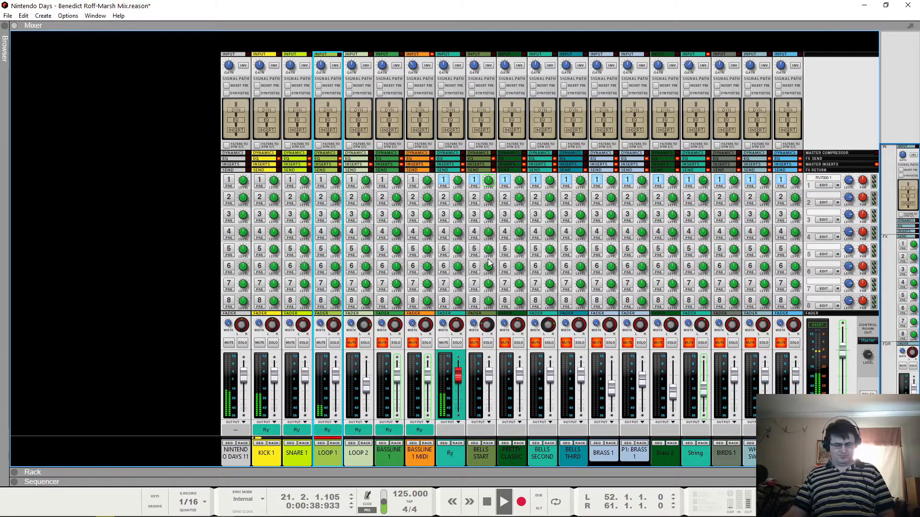
{"action": "key", "text": "F6+F7"}
{"action": "key", "text": "space"}
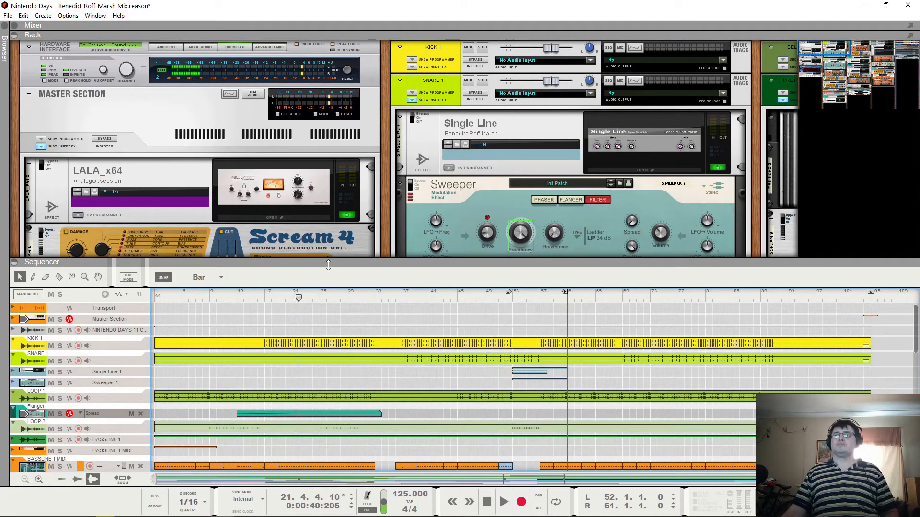
Step: Play the song from bar 38 and solo SNARE 1 from its rack device
{"action": "scroll", "coordinate": [403, 81], "scroll_direction": "down", "scroll_amount": 6}
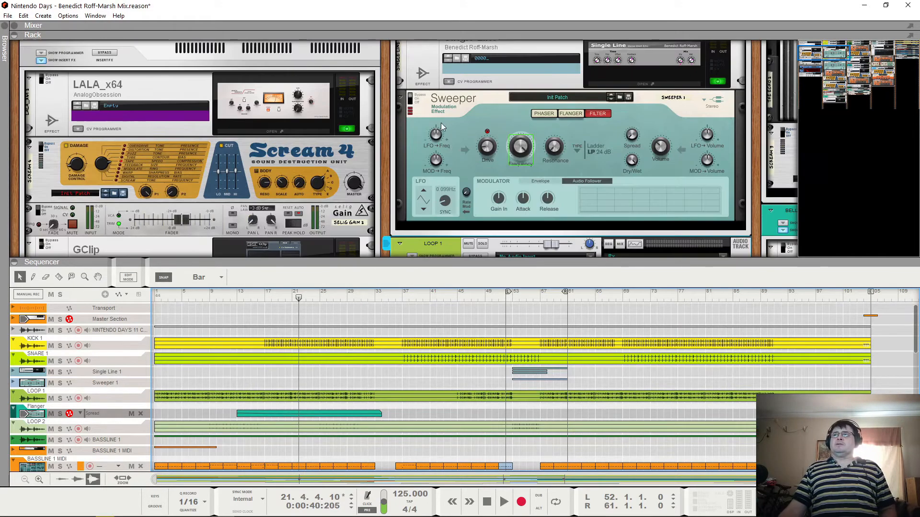
{"action": "scroll", "coordinate": [457, 119], "scroll_direction": "up", "scroll_amount": 3}
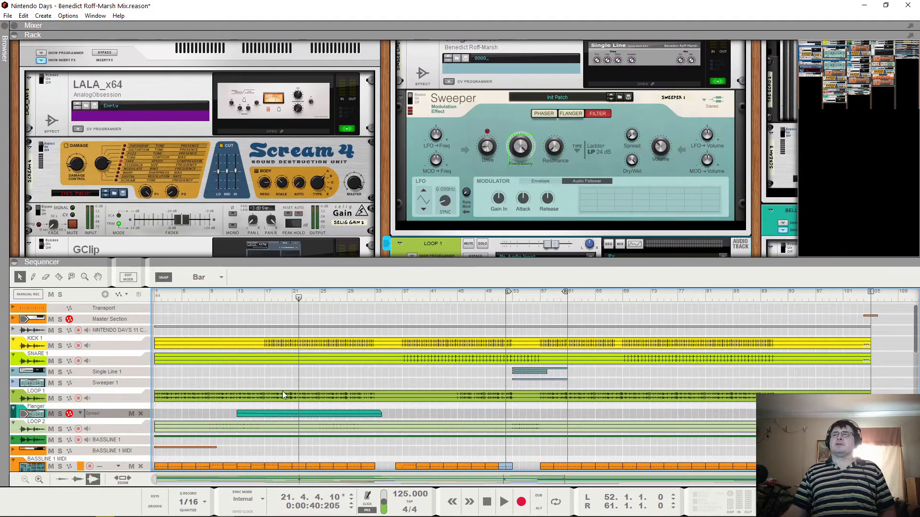
{"action": "left_click", "coordinate": [409, 297]}
{"action": "key", "text": "space"}
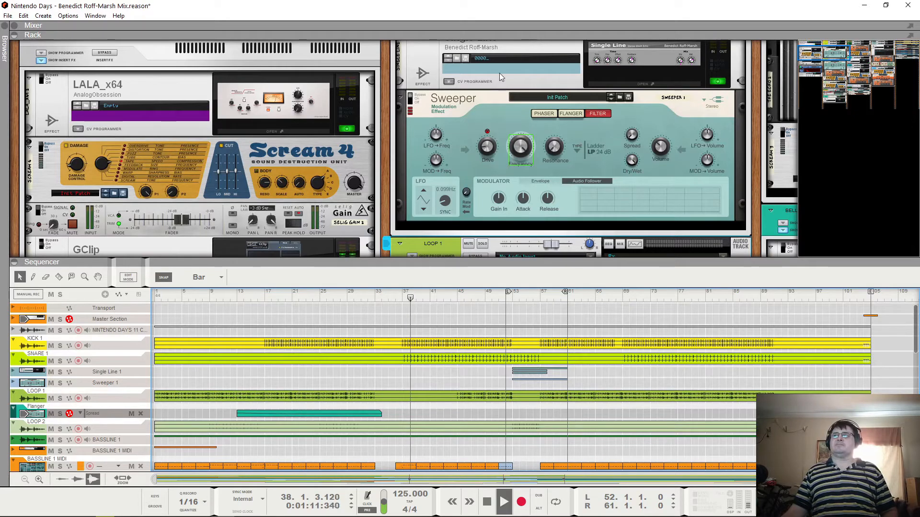
{"action": "scroll", "coordinate": [502, 112], "scroll_direction": "up", "scroll_amount": 3}
{"action": "scroll", "coordinate": [440, 113], "scroll_direction": "down", "scroll_amount": 2}
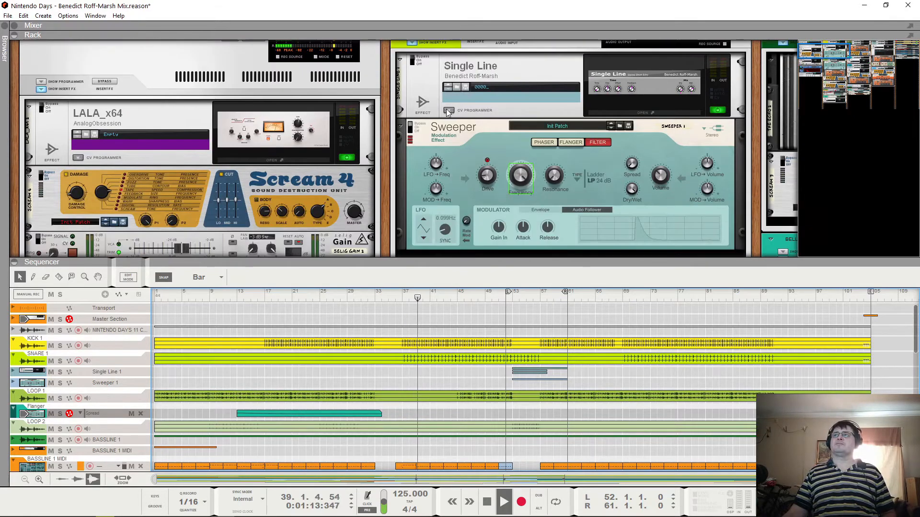
{"action": "scroll", "coordinate": [460, 100], "scroll_direction": "up", "scroll_amount": 2}
{"action": "left_click", "coordinate": [482, 81]}
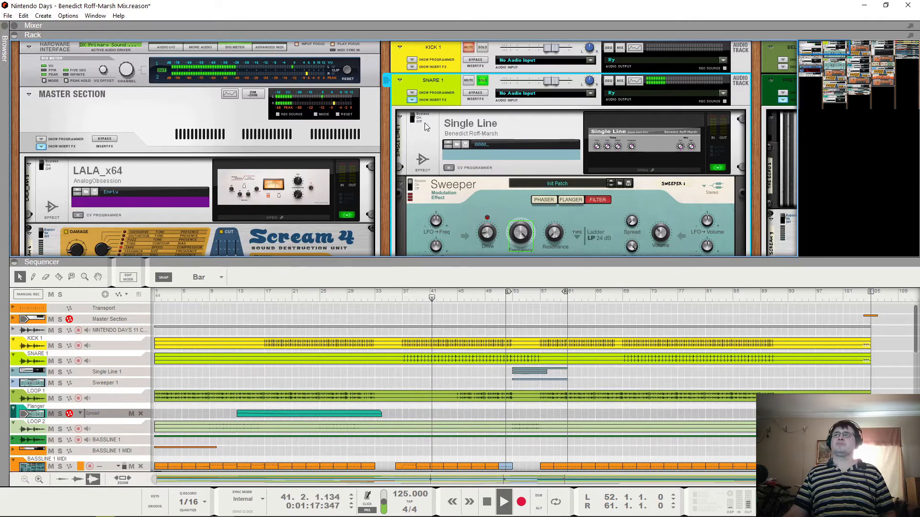
Step: Compare the soloed SNARE 1 with the Single Line effect's bypass switch in different positions during playback
{"action": "key", "text": "space"}
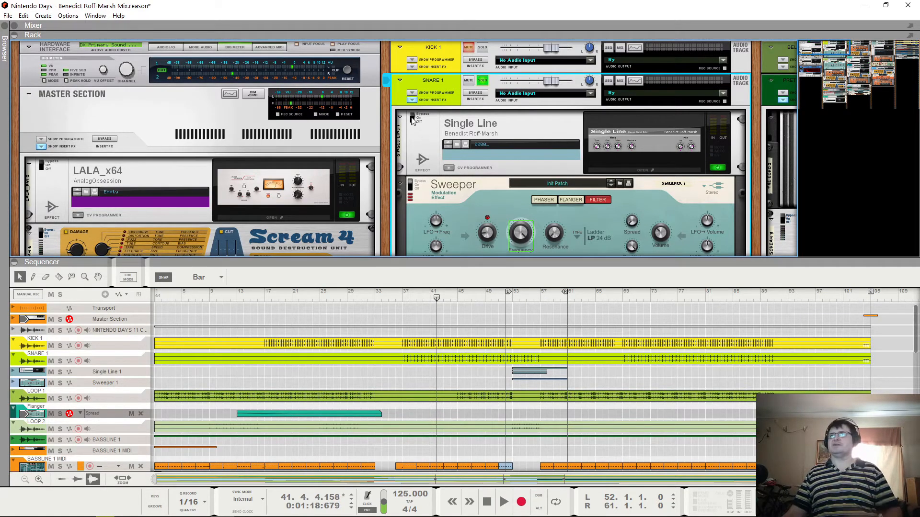
{"action": "key", "text": "space"}
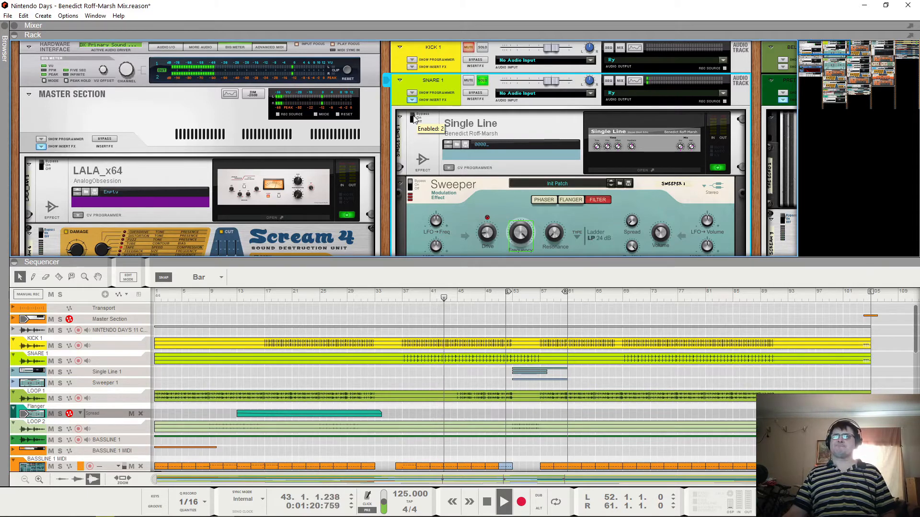
{"action": "left_click", "coordinate": [414, 120]}
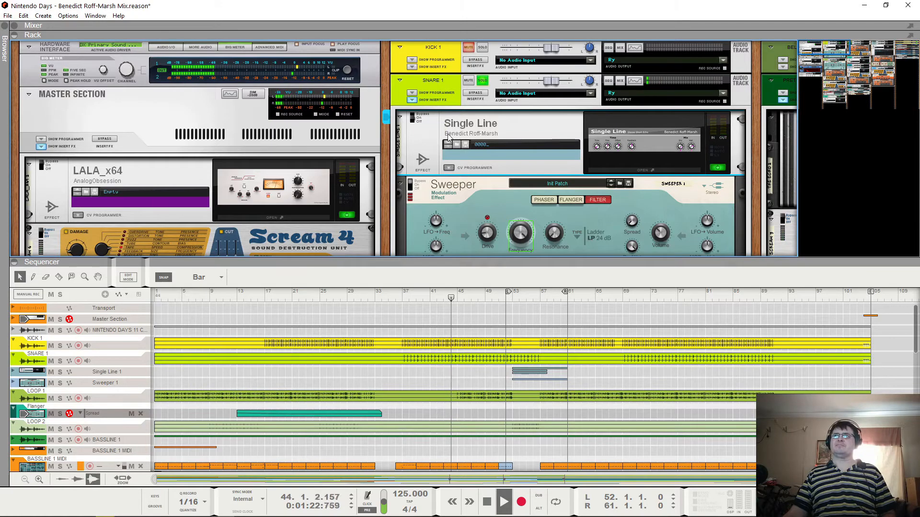
{"action": "key", "text": "space"}
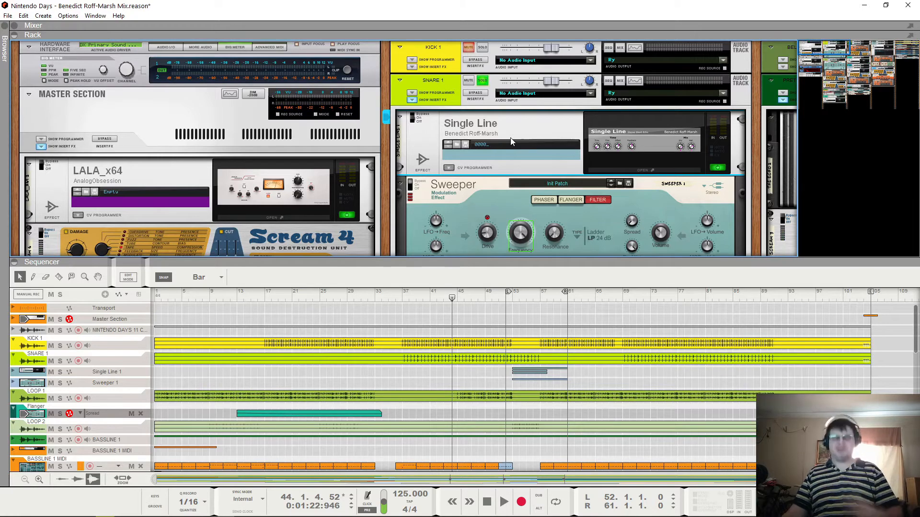
Step: Open SNARE 1's Spectrum EQ, try a high-mid boost of 13.02 dB at 7.00 kHz during playback, and undo it
{"action": "key", "text": "F2"}
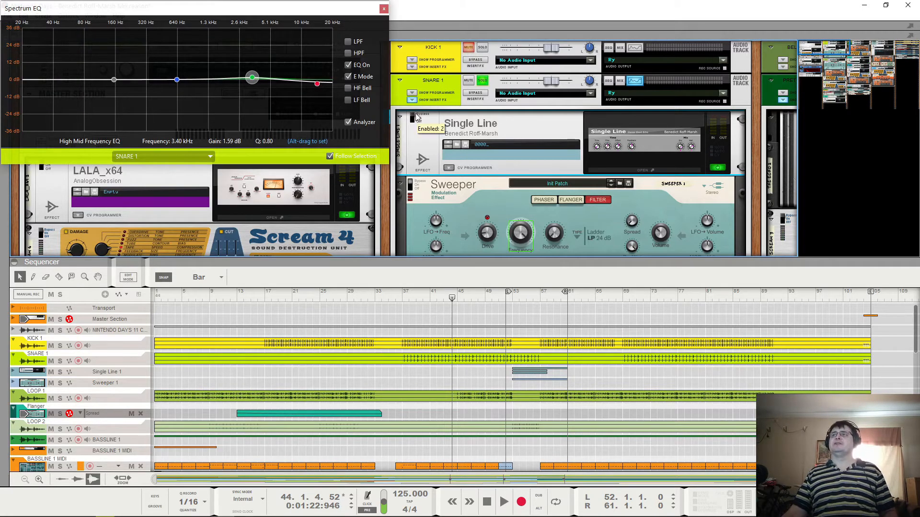
{"action": "key", "text": "space"}
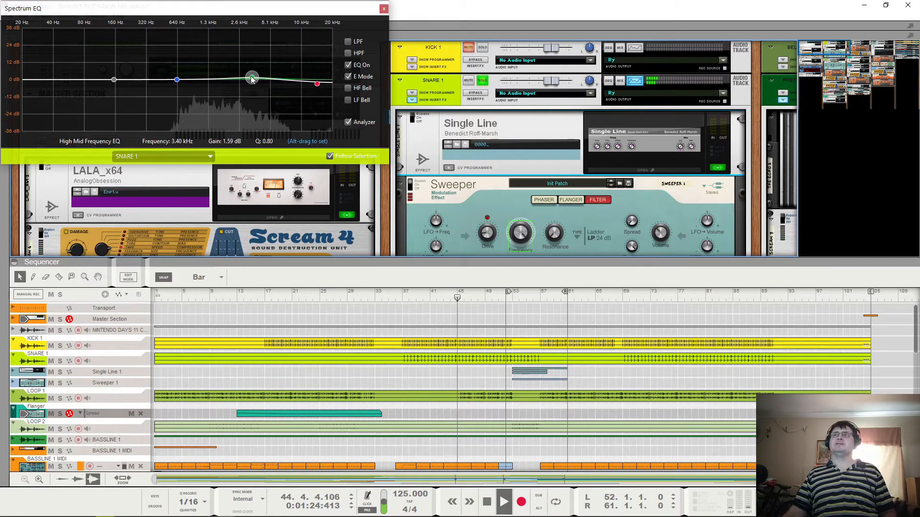
{"action": "left_click_drag", "start_coordinate": [252, 77], "coordinate": [284, 60]}
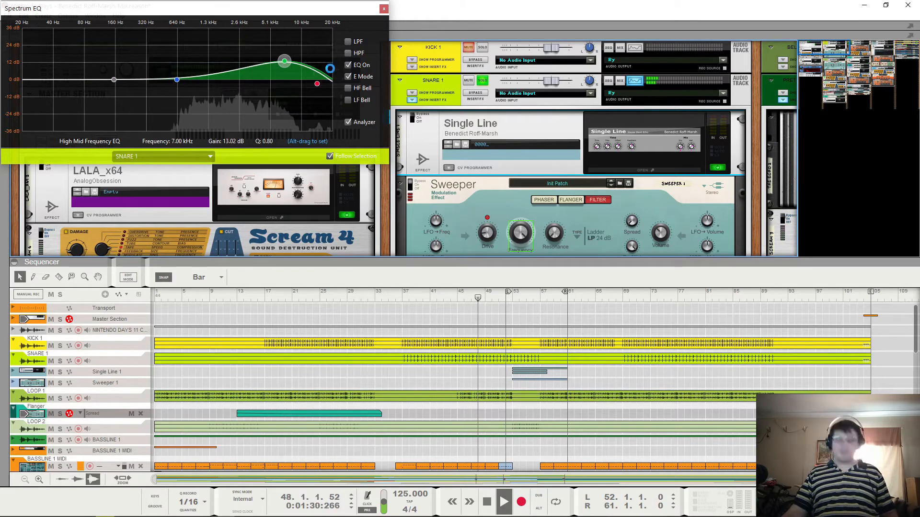
{"action": "key", "text": "ctrl+z"}
{"action": "key", "text": "ctrl+z"}
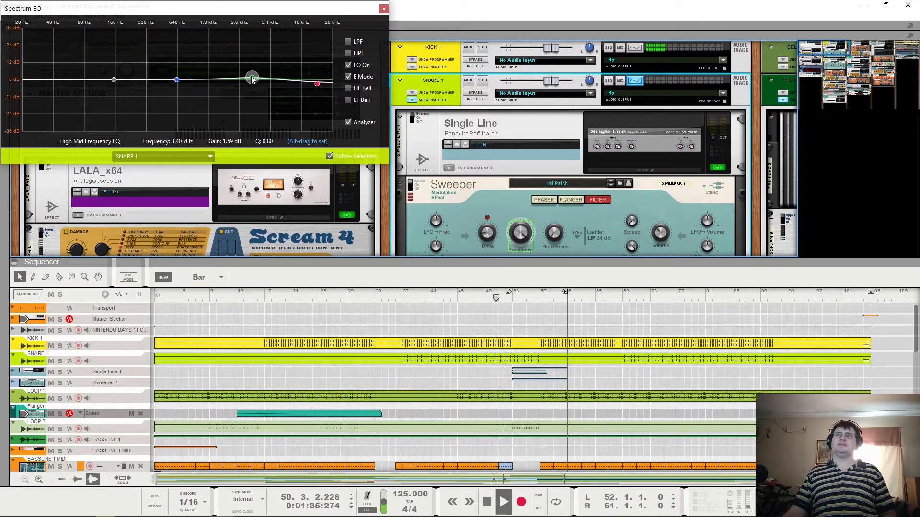
Step: Try SNARE 1's high-mid band at 1.25 kHz and 2.22 dB, undo it, and replay from bar 38
{"action": "left_click_drag", "start_coordinate": [253, 79], "coordinate": [209, 81]}
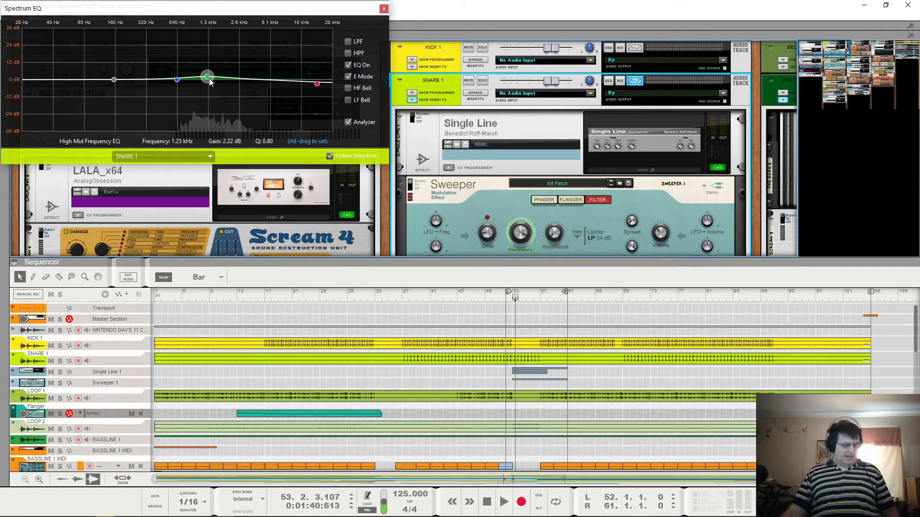
{"action": "key", "text": "ctrl+z"}
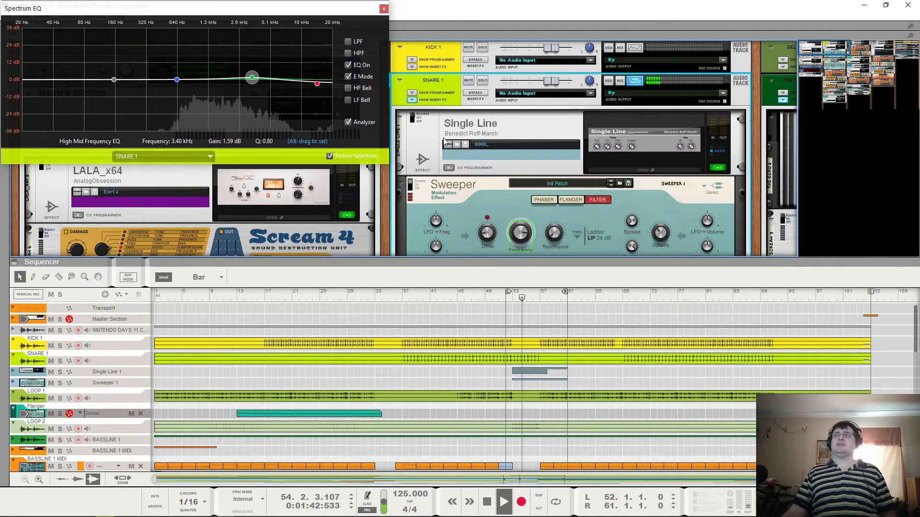
{"action": "left_click", "coordinate": [410, 297]}
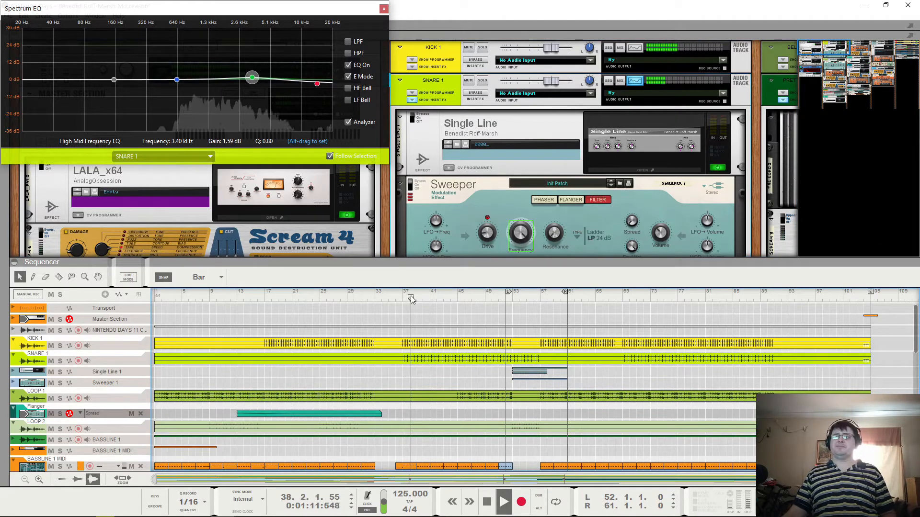
{"action": "key", "text": "space"}
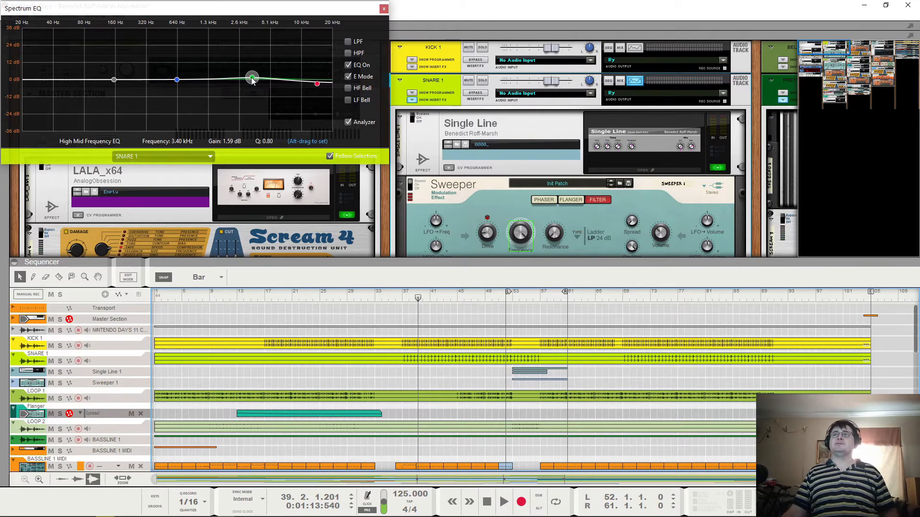
Step: Try SNARE 1's high-mid band at 1.40 kHz with 2.22 dB gain during playback, and undo it
{"action": "left_click_drag", "start_coordinate": [252, 81], "coordinate": [214, 80]}
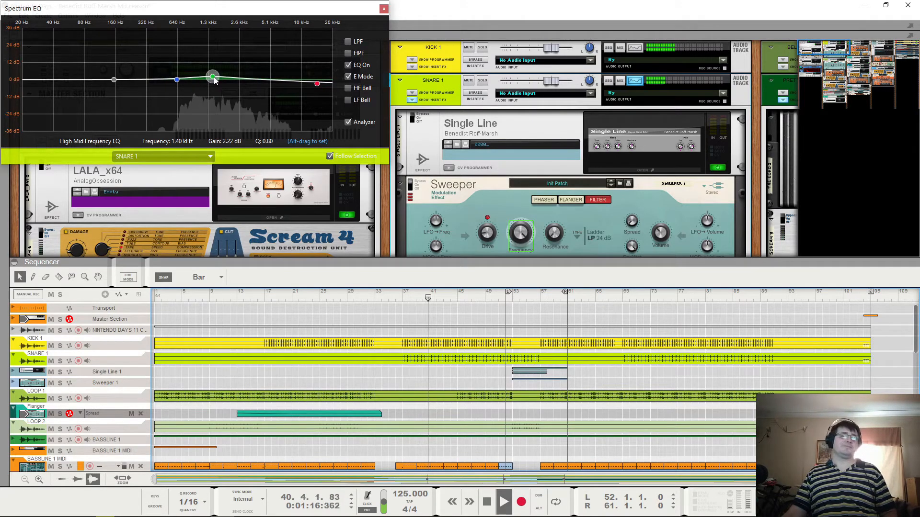
{"action": "key", "text": "space"}
{"action": "key", "text": "ctrl+z"}
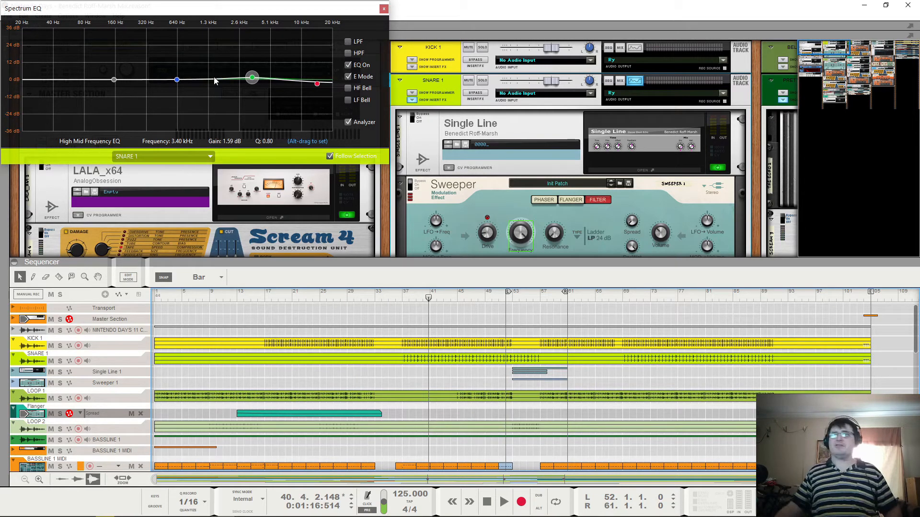
Step: Play the mix from around bar 40 and solo the SNARE 1 track
{"action": "key", "text": "space"}
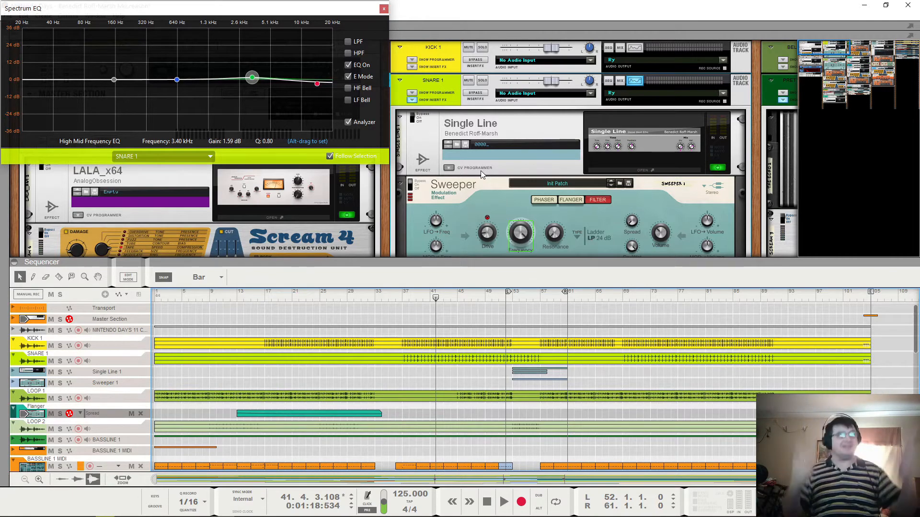
{"action": "key", "text": "space"}
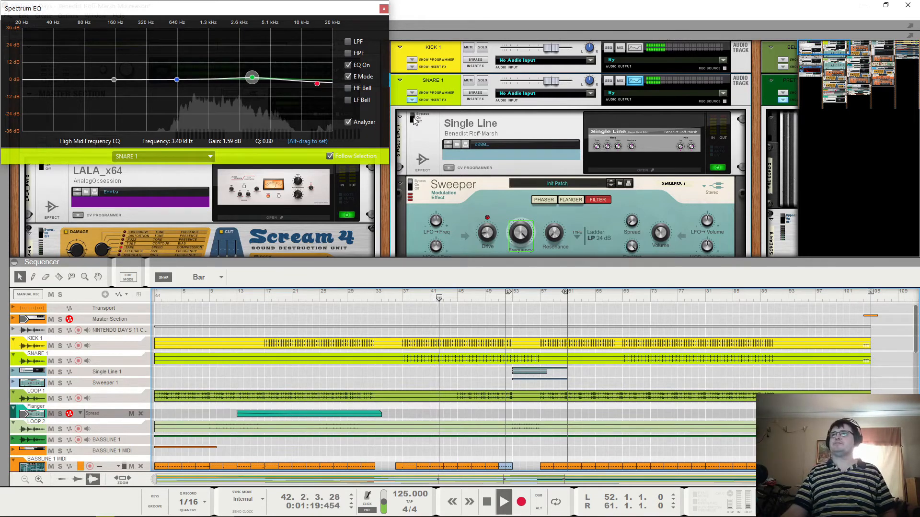
{"action": "left_click", "coordinate": [483, 80]}
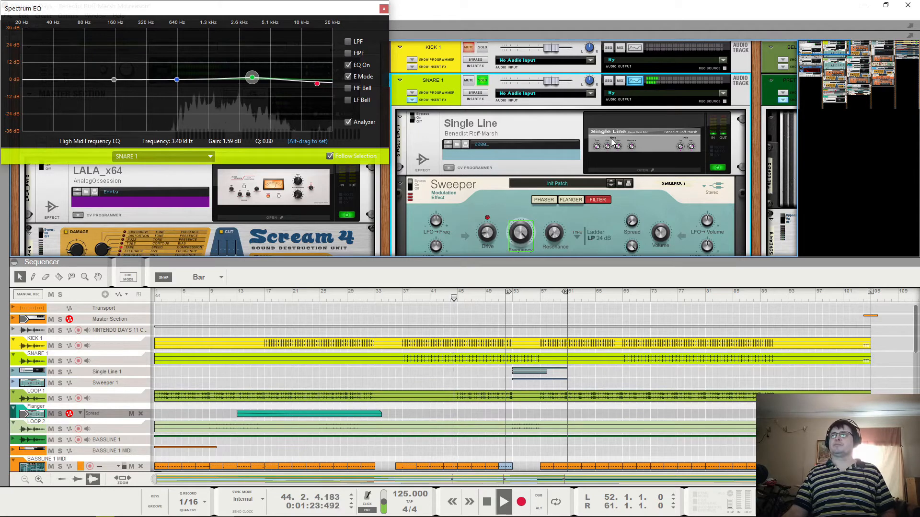
{"action": "key", "text": "space"}
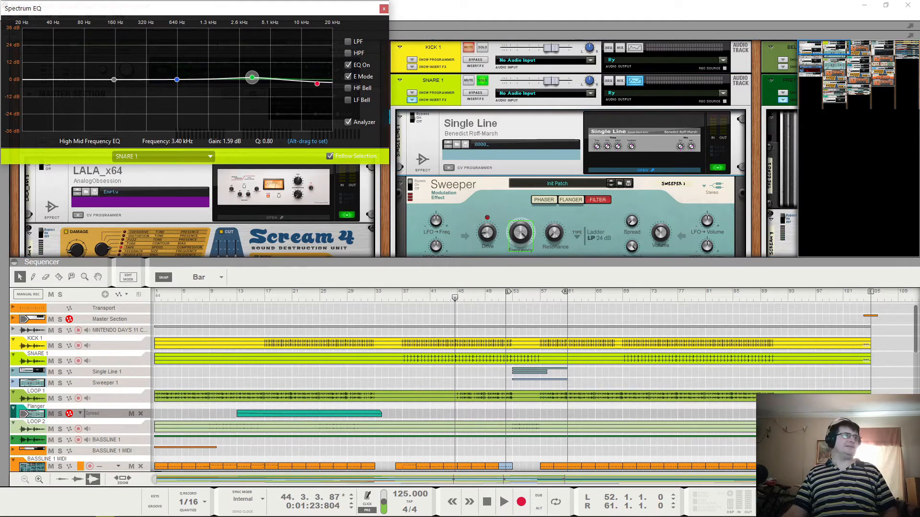
Step: Open the Single Line 1 plugin window, keep it open, and move it clear of the rack devices during playback
{"action": "left_click_drag", "start_coordinate": [314, 154], "coordinate": [416, 176]}
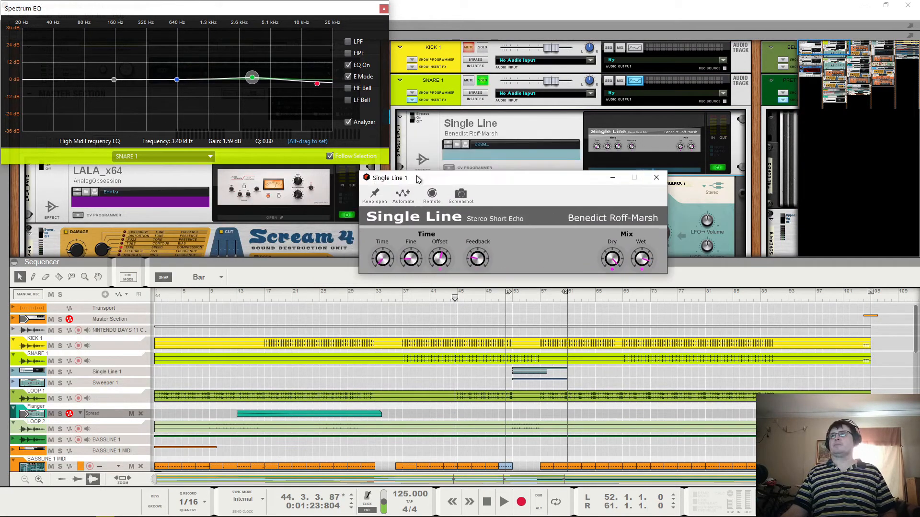
{"action": "left_click", "coordinate": [376, 193]}
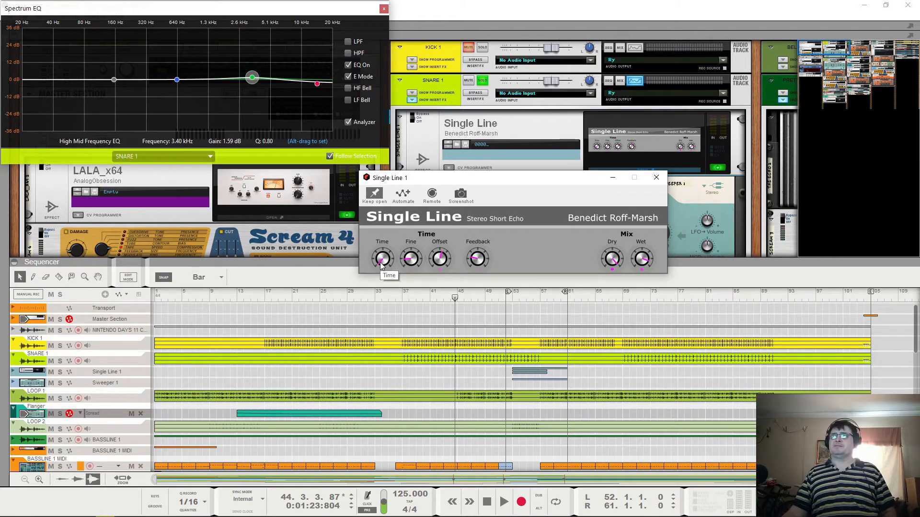
{"action": "key", "text": "space"}
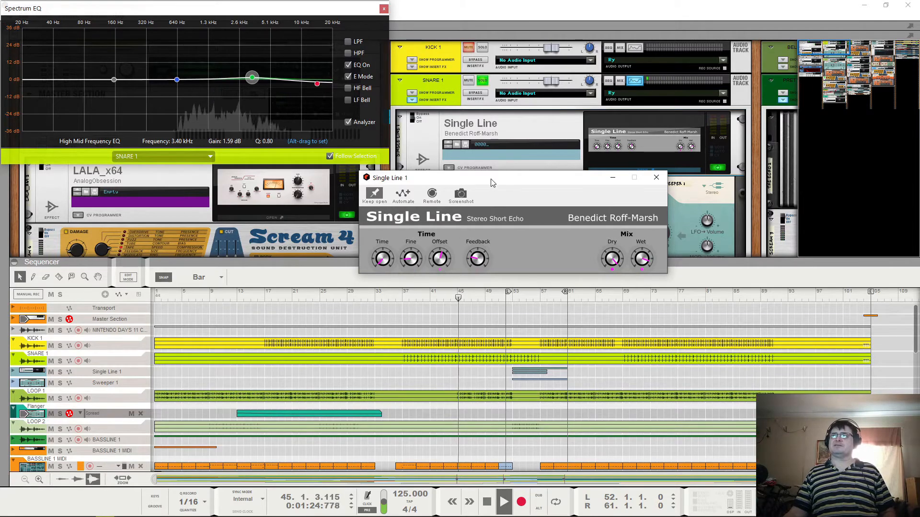
{"action": "left_click_drag", "start_coordinate": [491, 182], "coordinate": [182, 209]}
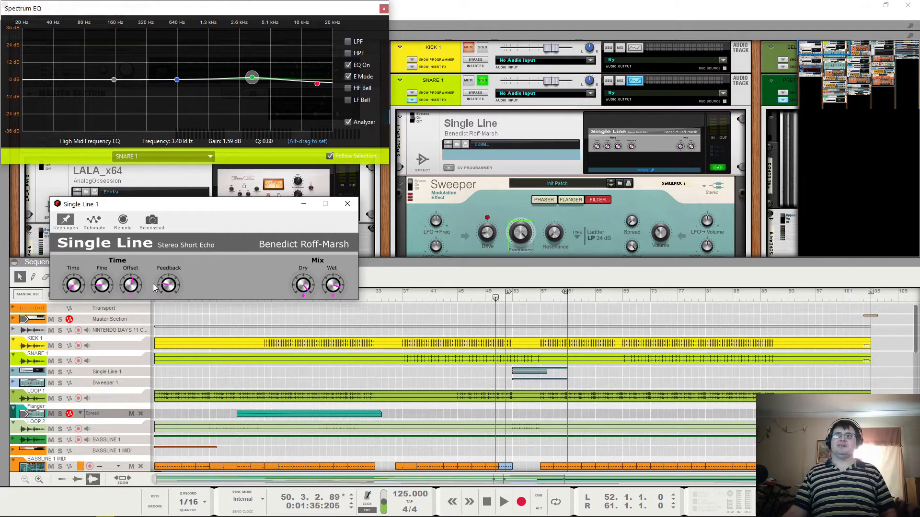
Step: Try a higher Feedback setting on SNARE 1's Single Line during playback from bar 41, restore it, and replay the snare
{"action": "key", "text": "space"}
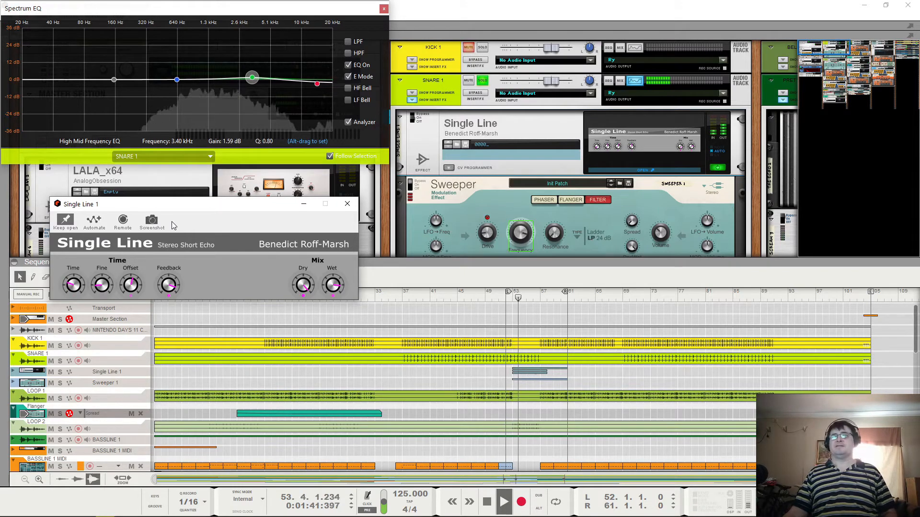
{"action": "key", "text": "space"}
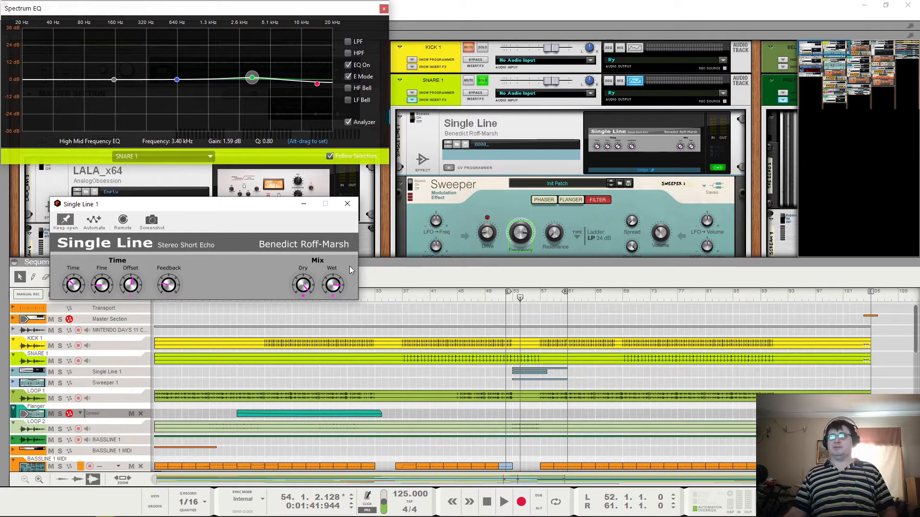
{"action": "left_click", "coordinate": [431, 295]}
{"action": "key", "text": "space"}
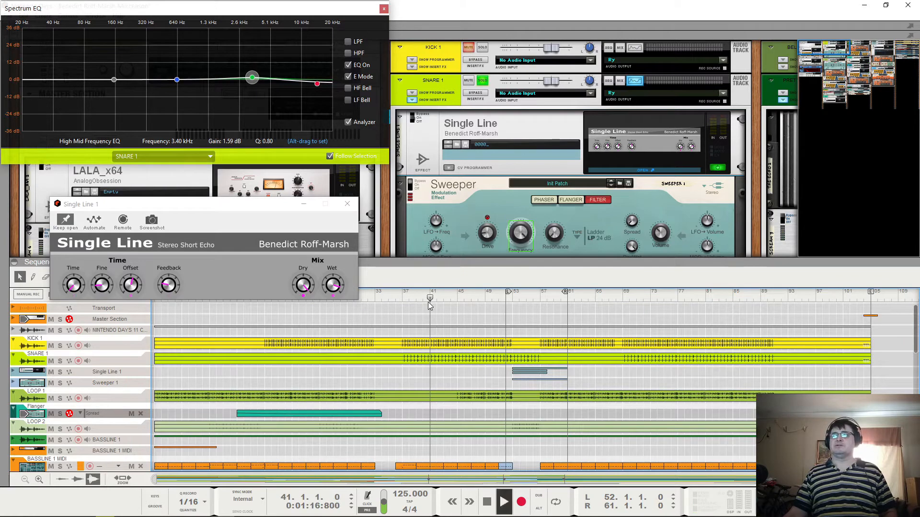
{"action": "key", "text": "space"}
{"action": "left_click", "coordinate": [173, 225]}
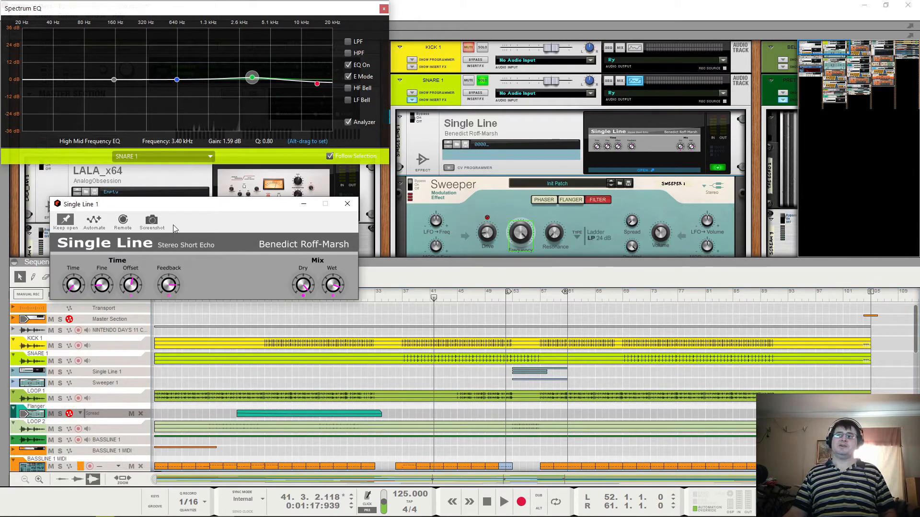
{"action": "key", "text": "space"}
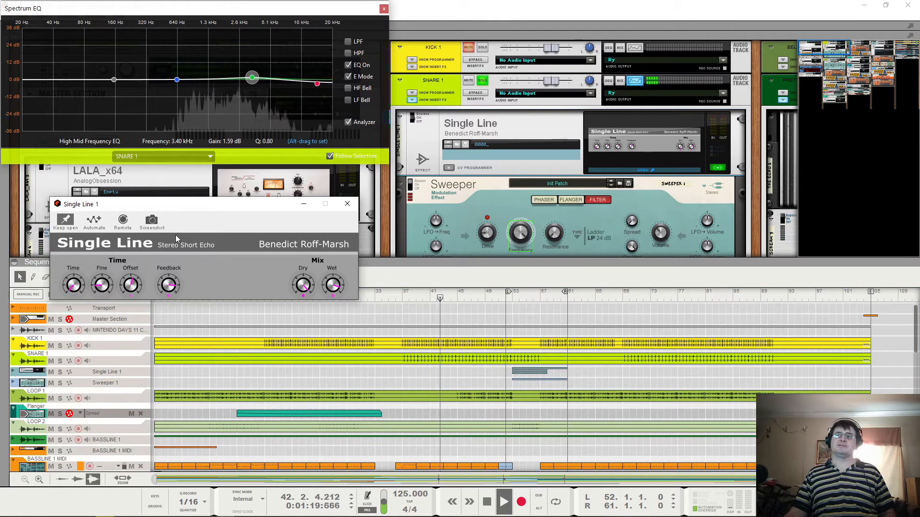
{"action": "key", "text": "space"}
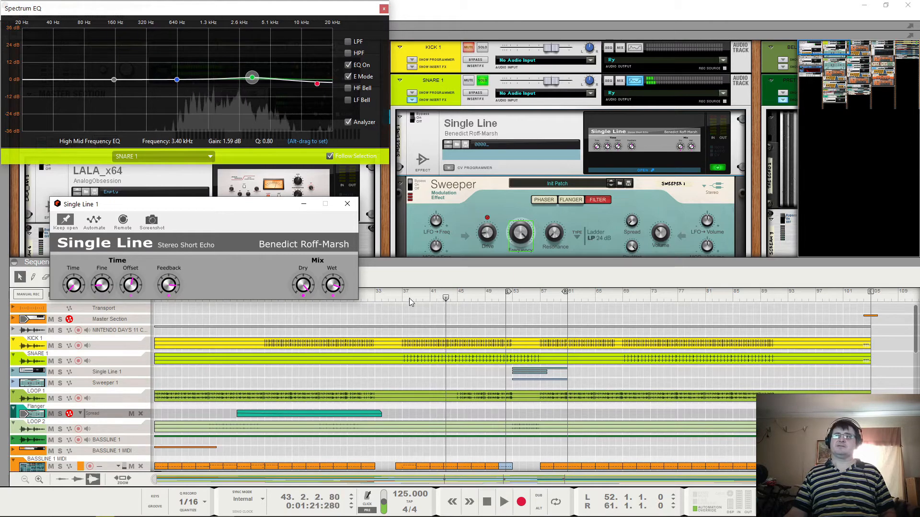
{"action": "left_click", "coordinate": [413, 296]}
{"action": "key", "text": "space"}
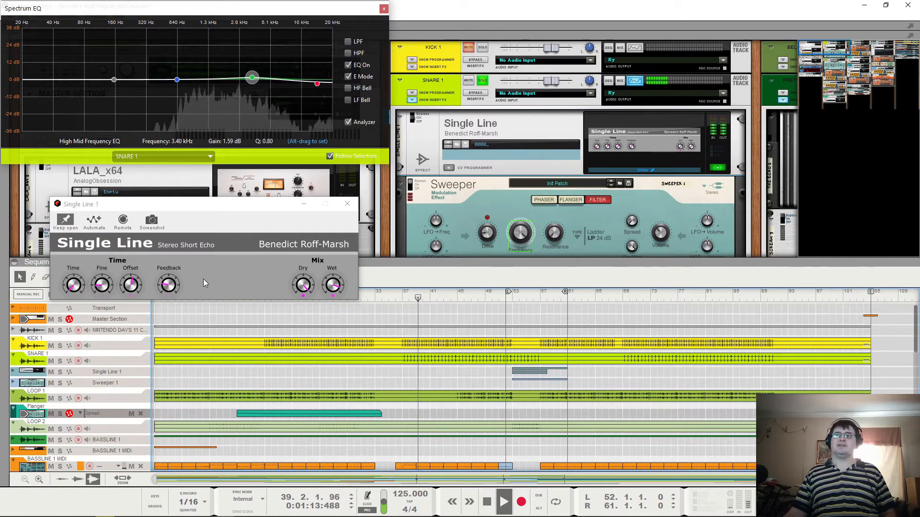
{"action": "key", "text": "space"}
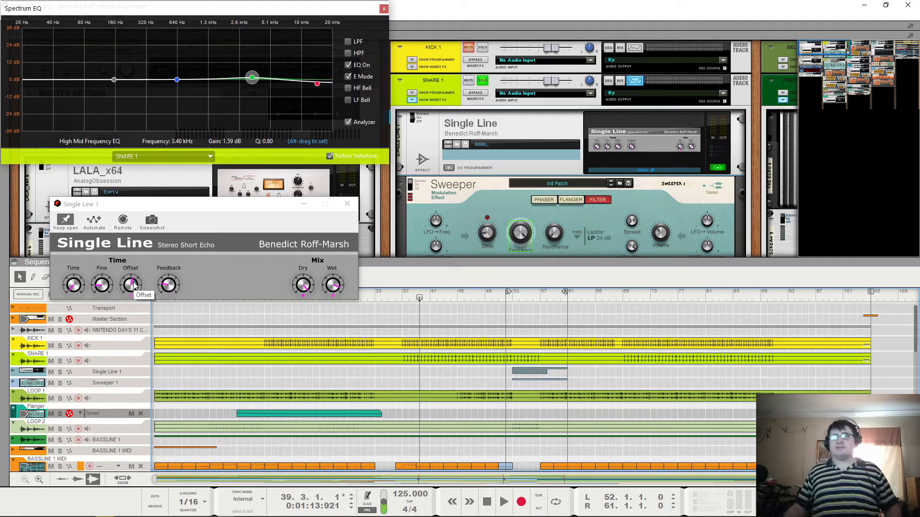
Step: Compare the soloed SNARE 1 with Single Line switched away from On and back on again
{"action": "key", "text": "space"}
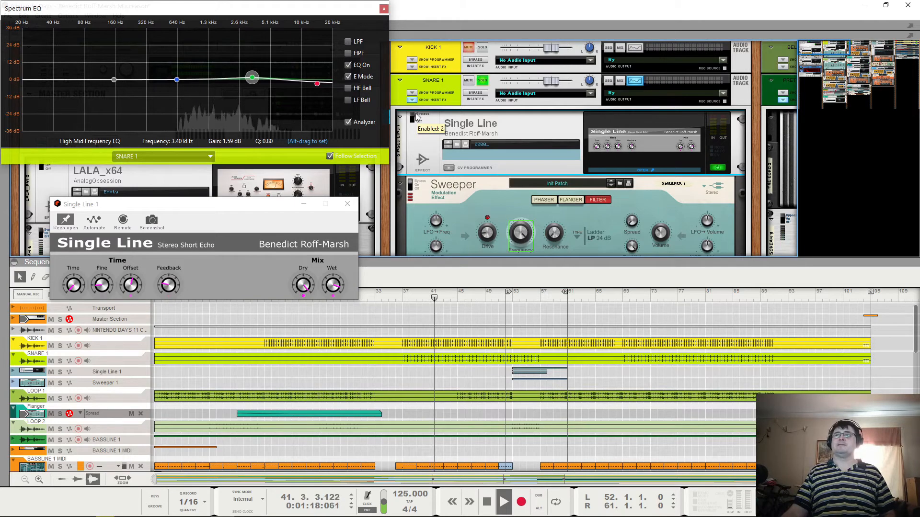
{"action": "left_click", "coordinate": [414, 122]}
{"action": "key", "text": "space"}
{"action": "left_click", "coordinate": [414, 120]}
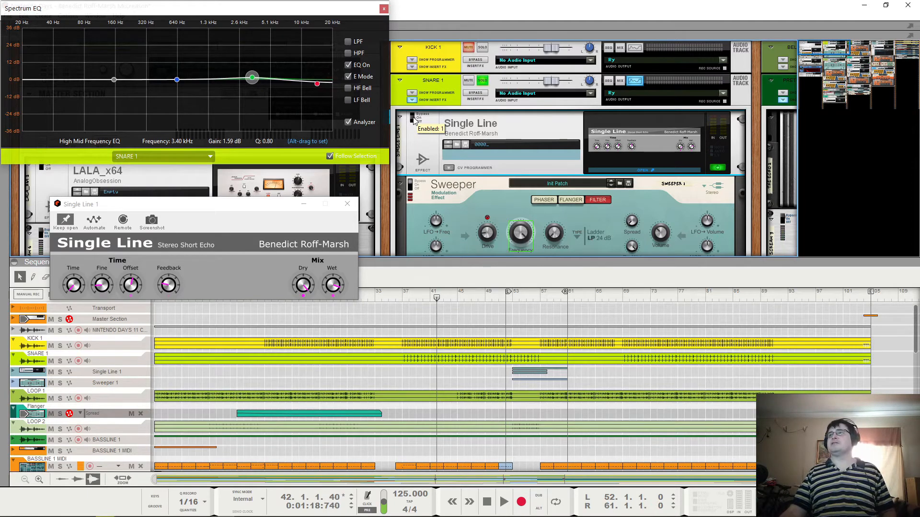
{"action": "key", "text": "space"}
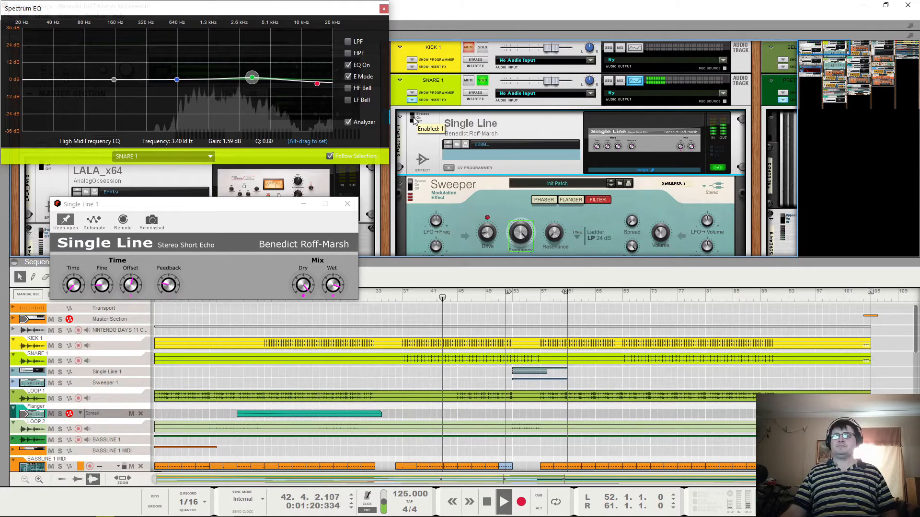
{"action": "key", "text": "space"}
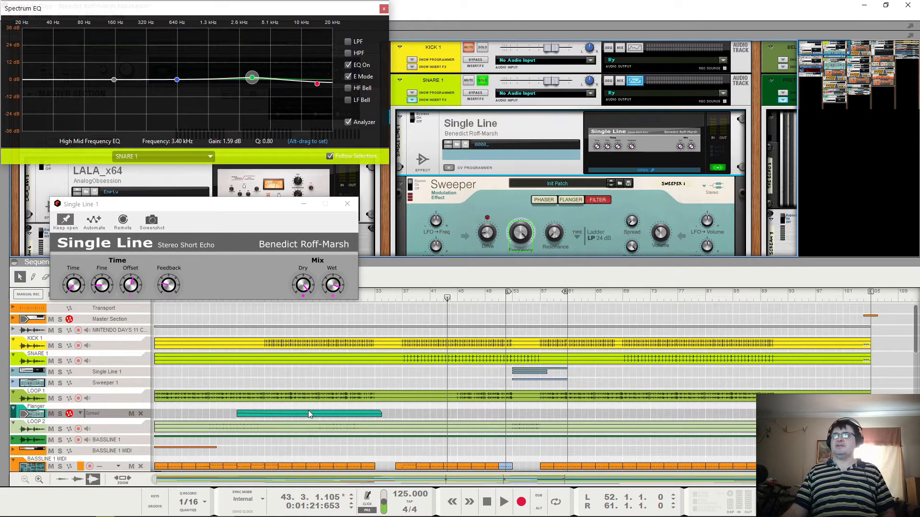
Step: Collapse the Flanger track and expand the automation lanes of Single Line 1 and Sweeper 1 in the sequencer
{"action": "left_click", "coordinate": [13, 408]}
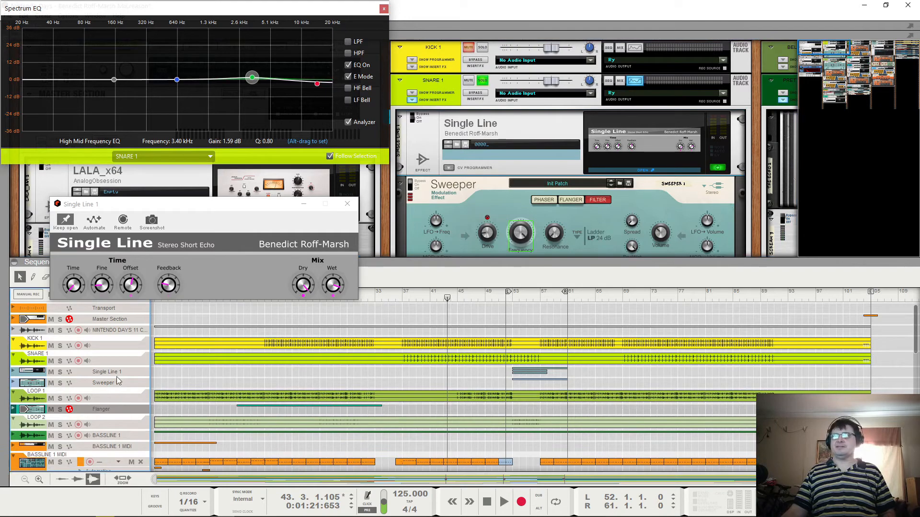
{"action": "left_click", "coordinate": [13, 372]}
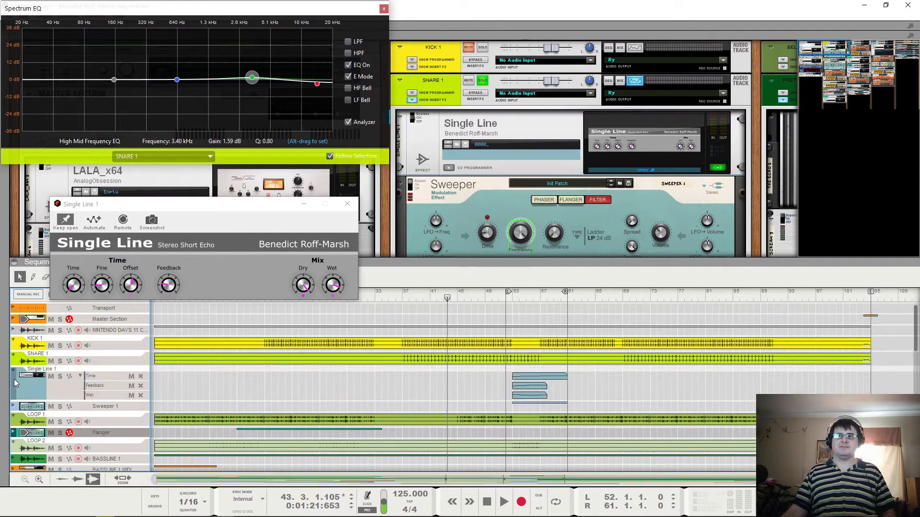
{"action": "left_click", "coordinate": [13, 407]}
Step: Play SNARE 1's automated section from bar 52 and again from bar 53, watching Single Line's controls, and close the plugin window
{"action": "left_click", "coordinate": [506, 300]}
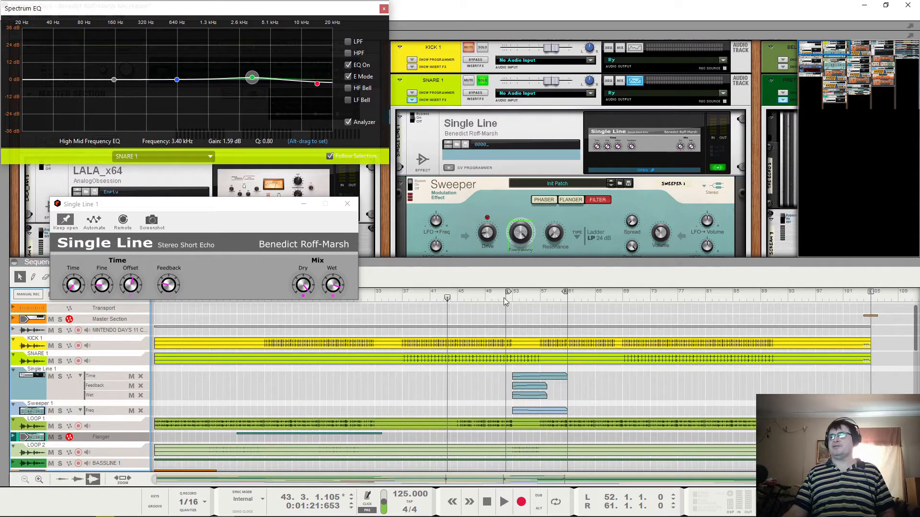
{"action": "key", "text": "space"}
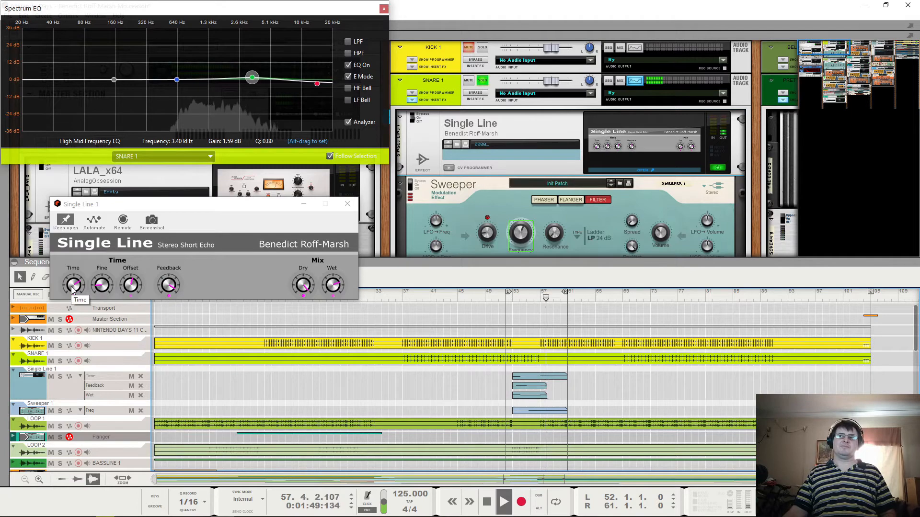
{"action": "key", "text": "space"}
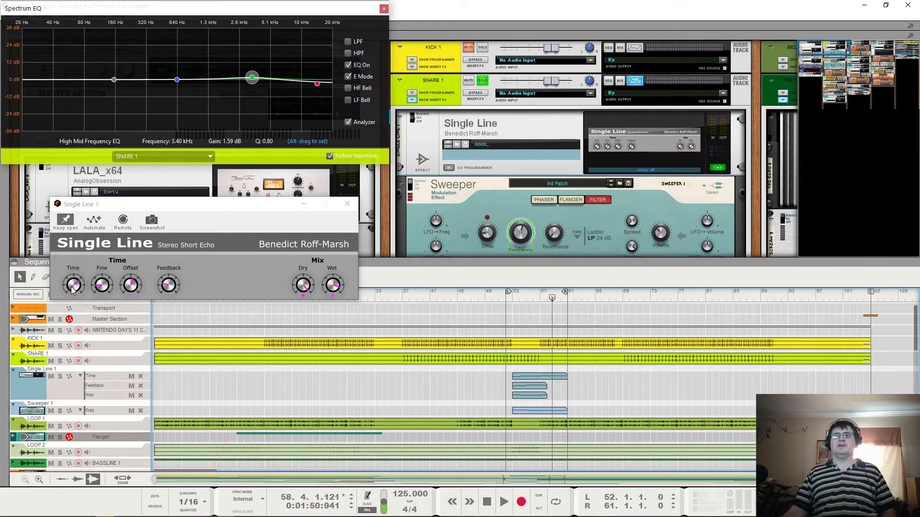
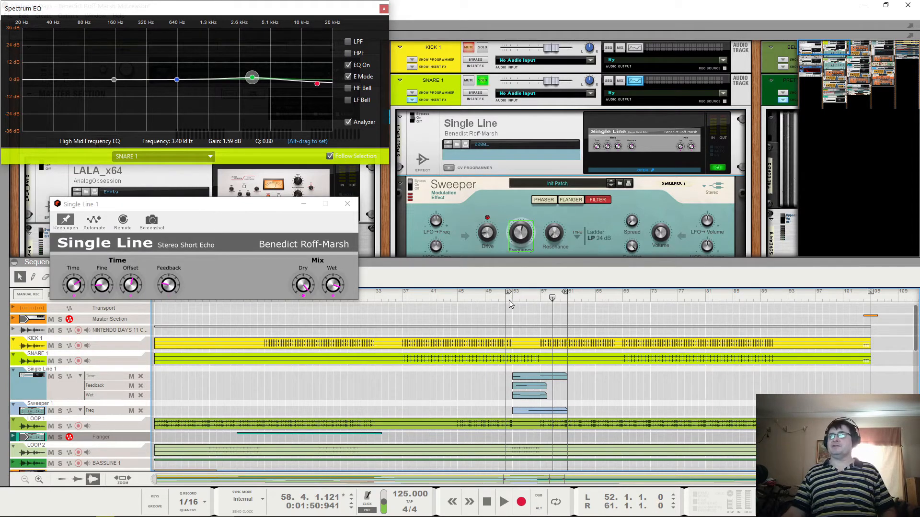
{"action": "left_click", "coordinate": [508, 300]}
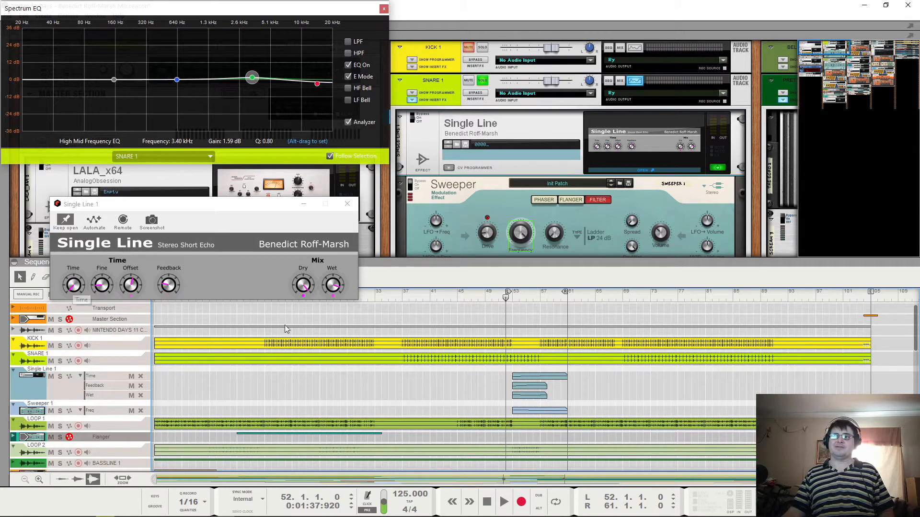
{"action": "left_click_drag", "start_coordinate": [506, 298], "coordinate": [513, 299]}
{"action": "key", "text": "space"}
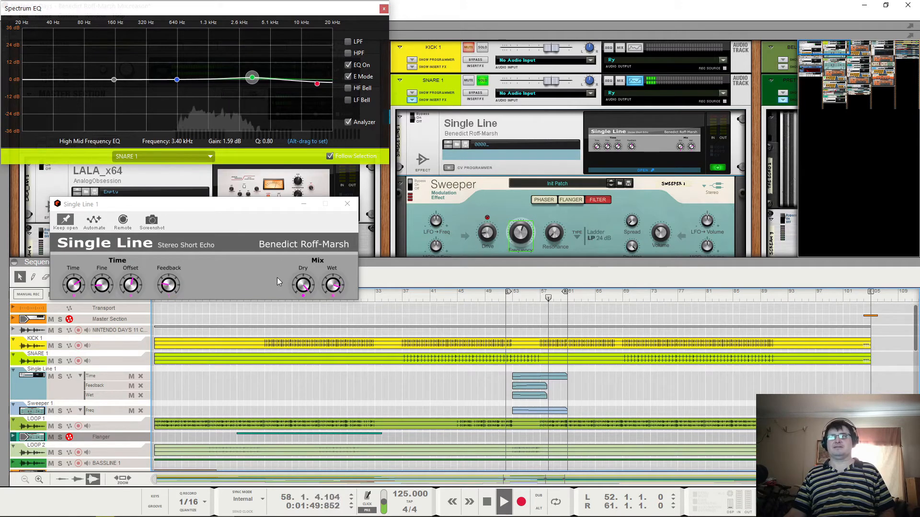
{"action": "key", "text": "space"}
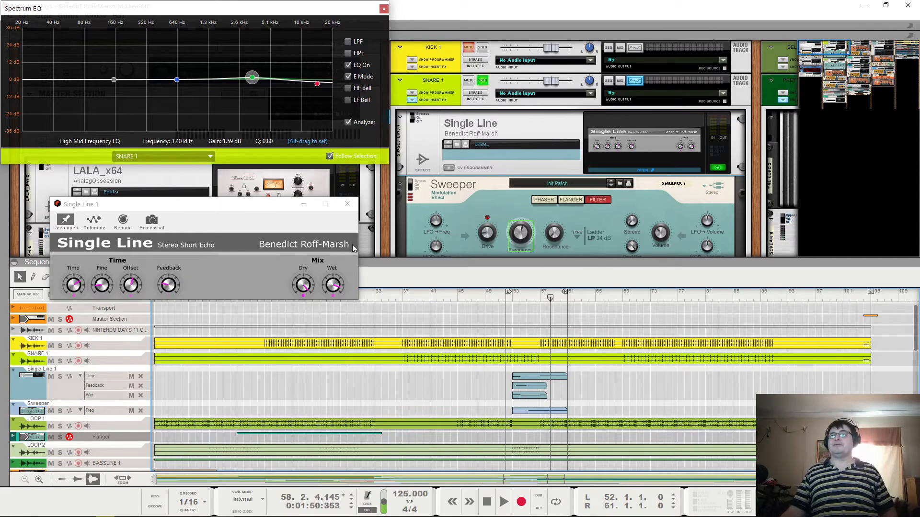
{"action": "left_click", "coordinate": [347, 204]}
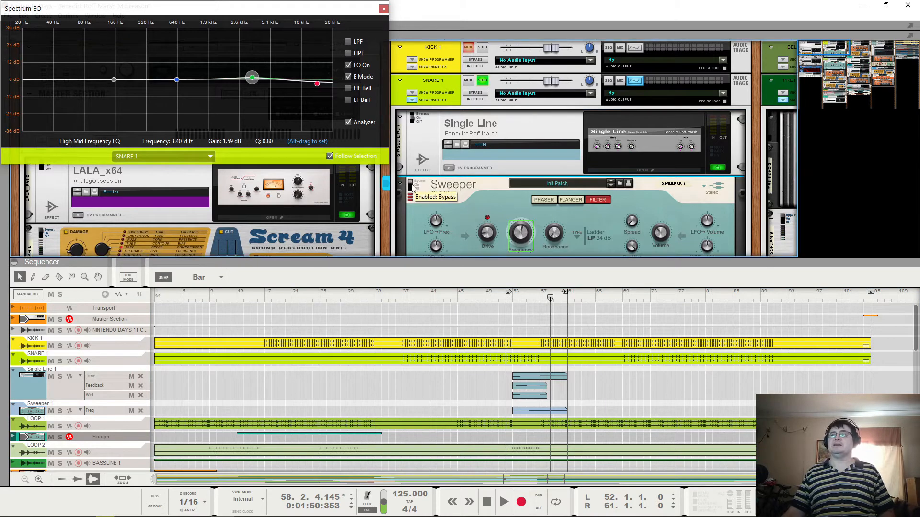
Step: Play SNARE 1 from bar 37 while inspecting the Sweeper's rear cabling and its full front panel
{"action": "left_click", "coordinate": [404, 298]}
{"action": "key", "text": "space"}
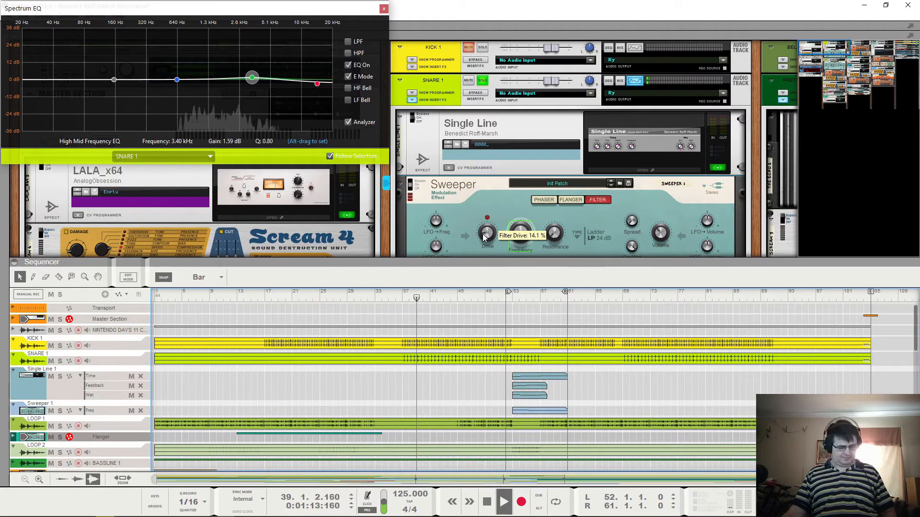
{"action": "key", "text": "Tab"}
{"action": "scroll", "coordinate": [592, 195], "scroll_direction": "down", "scroll_amount": 3}
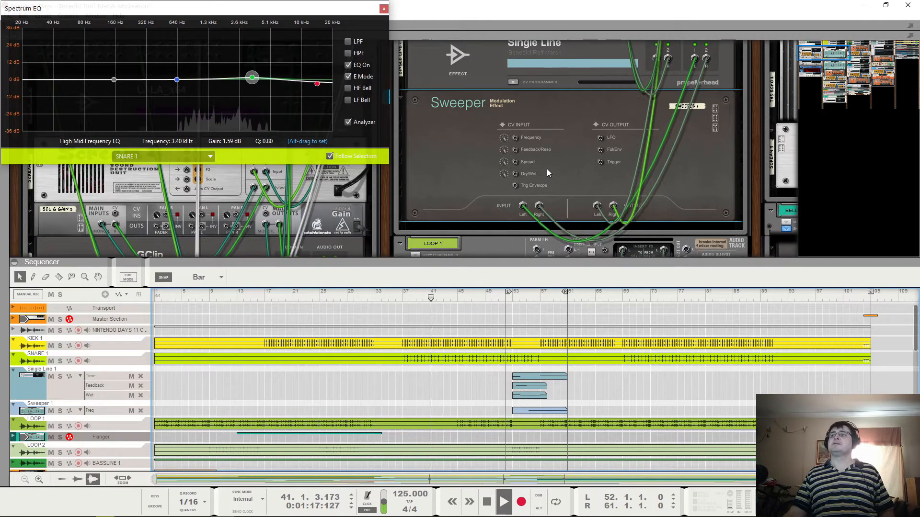
{"action": "scroll", "coordinate": [548, 169], "scroll_direction": "up", "scroll_amount": 3}
{"action": "key", "text": "Tab"}
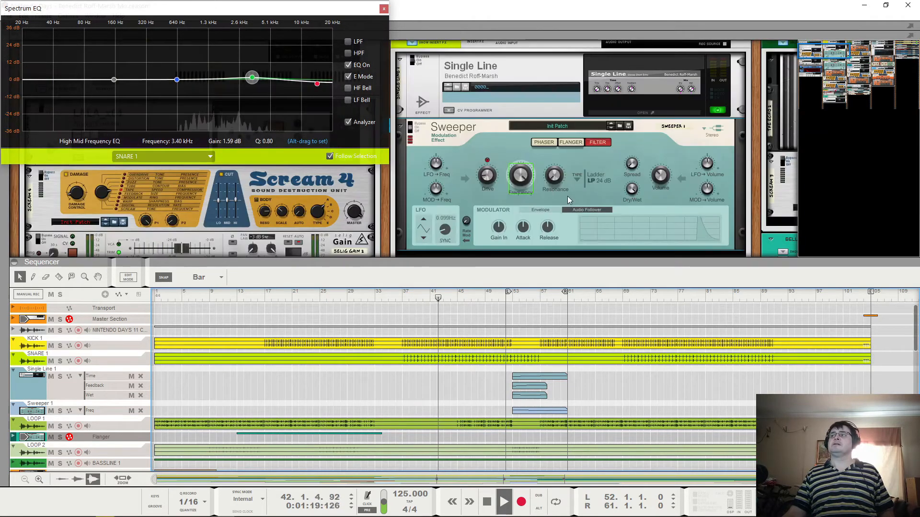
Step: Play the automated section from bar 53 and check the Sweeper's filter Frequency as it moves
{"action": "left_click", "coordinate": [511, 298]}
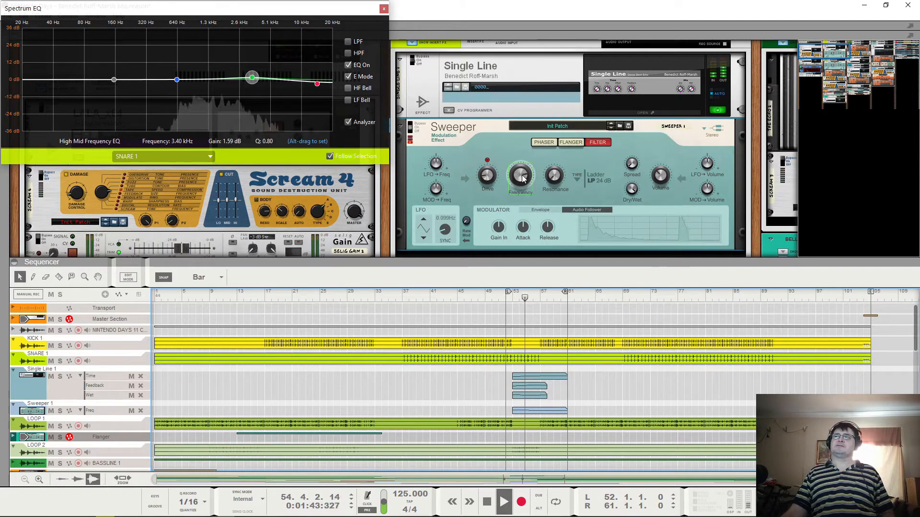
{"action": "mouse_move", "coordinate": [523, 179]}
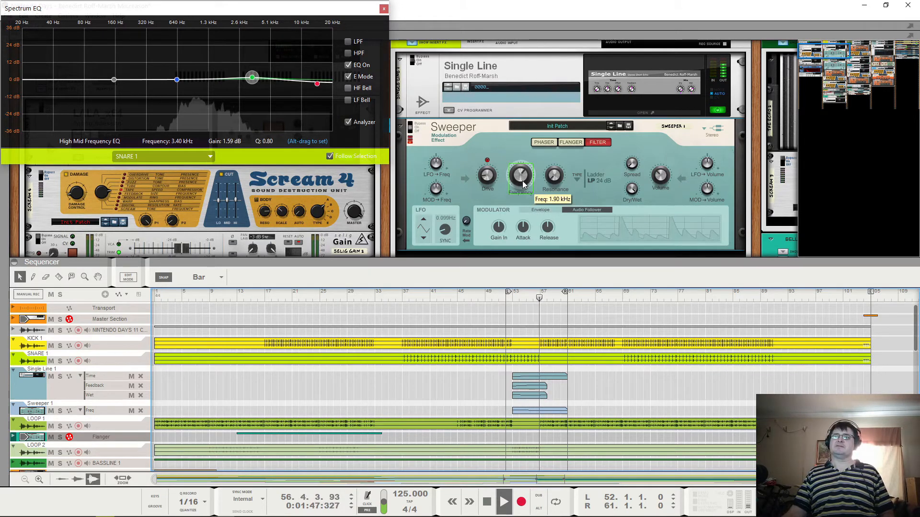
Step: Replay SNARE 1's automated section from bar 52 to hear the Sweeper filter, and stop playback
{"action": "key", "text": "space"}
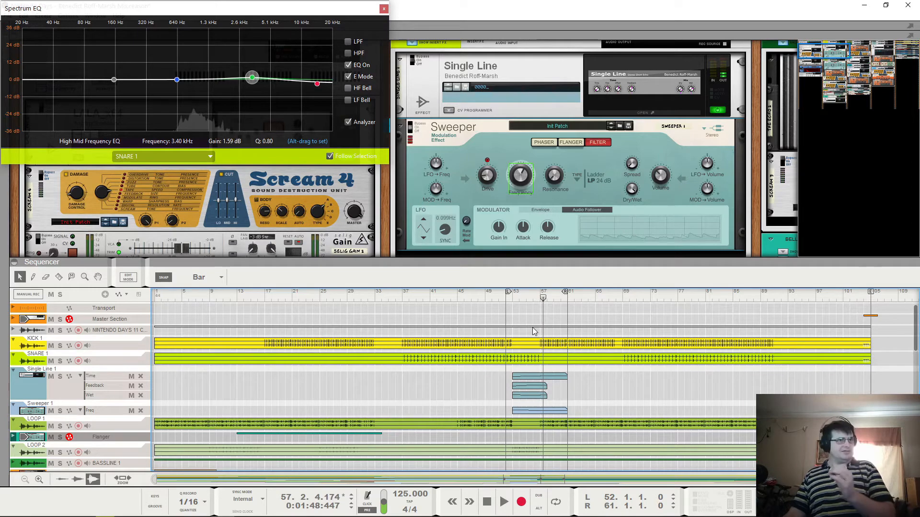
{"action": "left_click", "coordinate": [508, 303]}
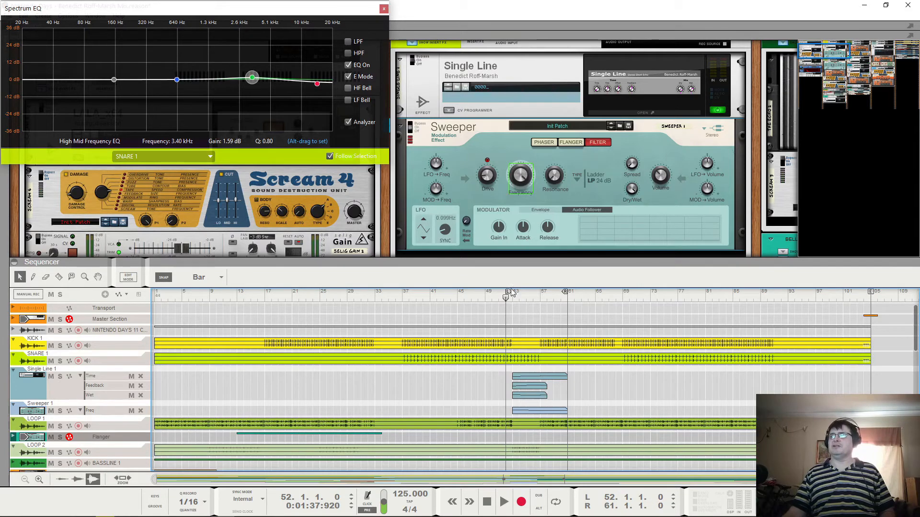
{"action": "key", "text": "space"}
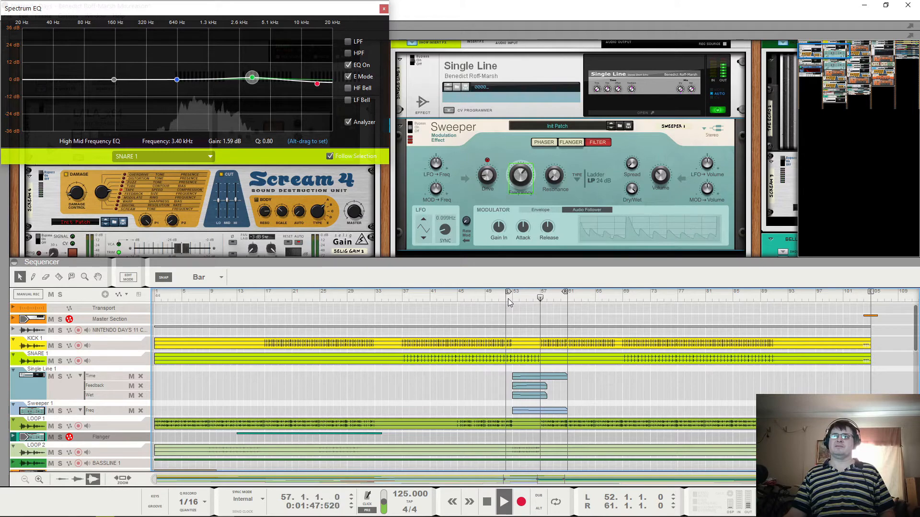
{"action": "key", "text": "space"}
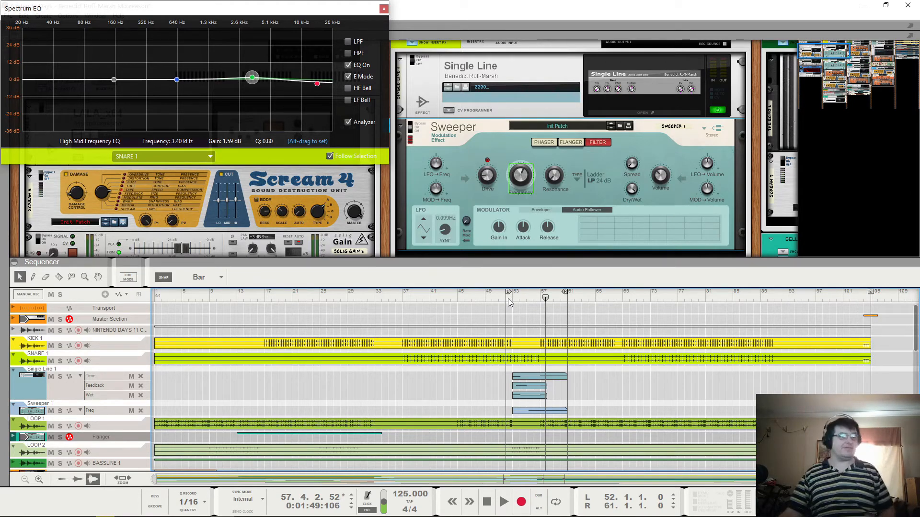
Step: Solo the LOOP 1 audio track in the rack in place of SNARE 1
{"action": "scroll", "coordinate": [454, 133], "scroll_direction": "down", "scroll_amount": 3}
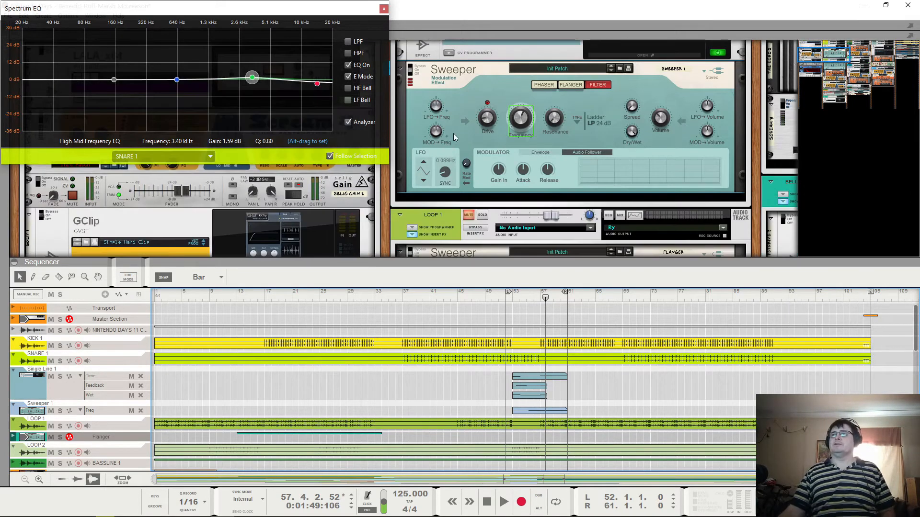
{"action": "scroll", "coordinate": [447, 152], "scroll_direction": "up", "scroll_amount": 4}
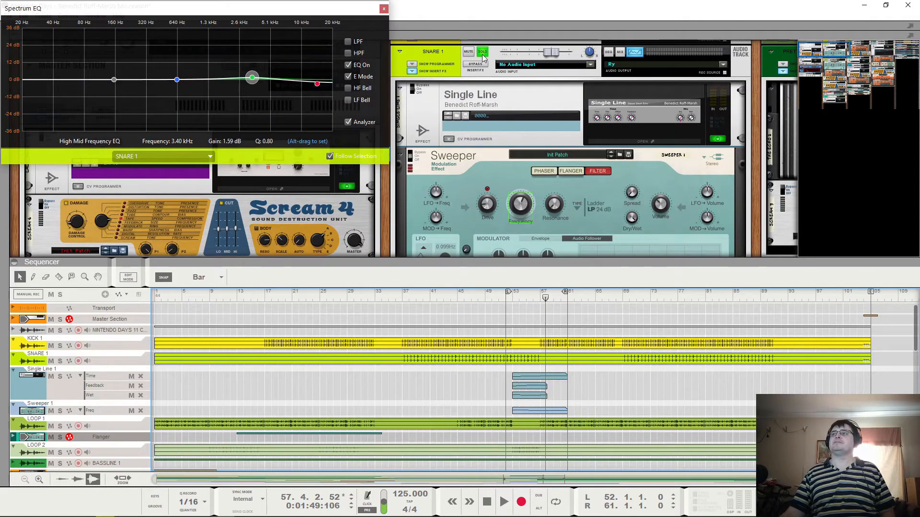
{"action": "scroll", "coordinate": [479, 144], "scroll_direction": "down", "scroll_amount": 5}
{"action": "left_click", "coordinate": [483, 188]}
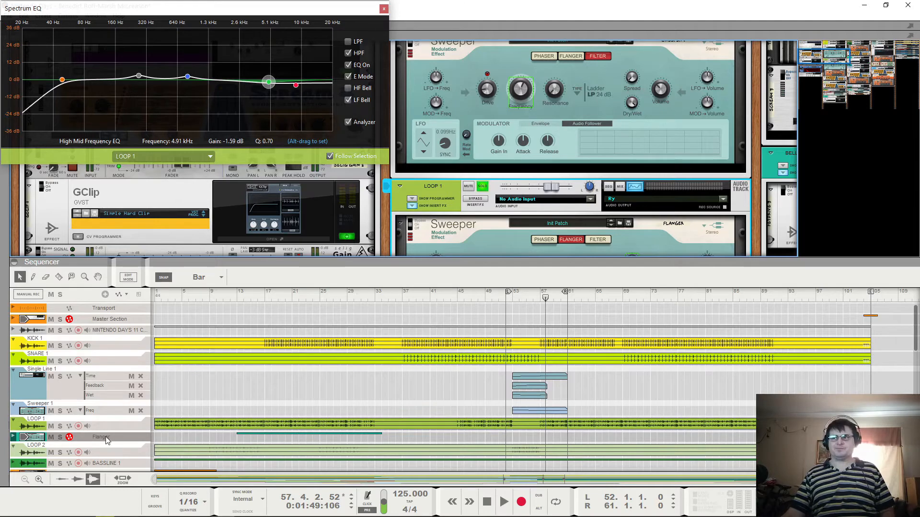
Step: Collapse the automation lanes of Single Line 1 and Sweeper 1 in the sequencer
{"action": "scroll", "coordinate": [81, 450], "scroll_direction": "down", "scroll_amount": 3}
{"action": "scroll", "coordinate": [31, 368], "scroll_direction": "up", "scroll_amount": 2}
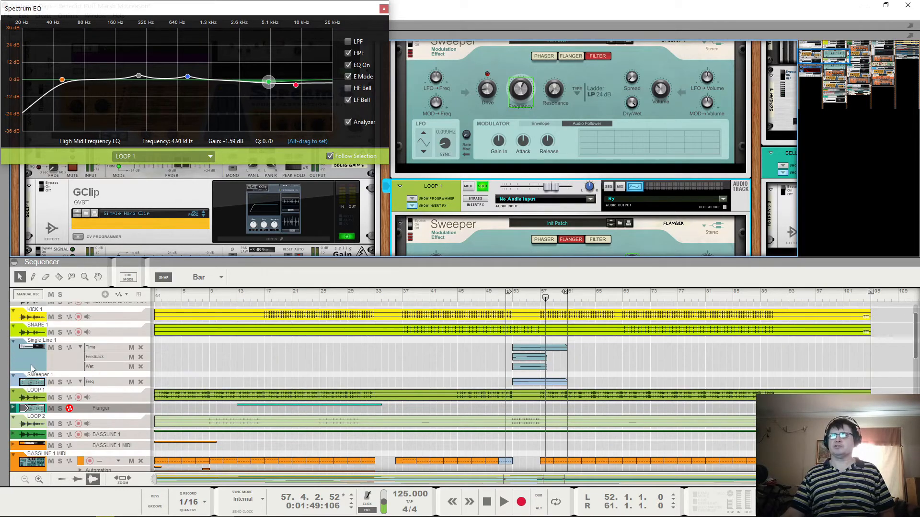
{"action": "left_click", "coordinate": [13, 341]}
{"action": "scroll", "coordinate": [9, 341], "scroll_direction": "down", "scroll_amount": 1}
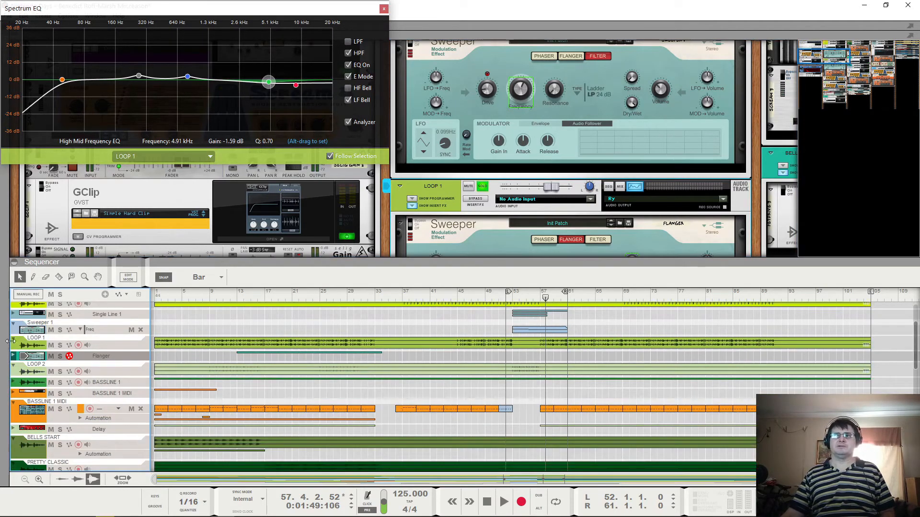
{"action": "left_click", "coordinate": [13, 324]}
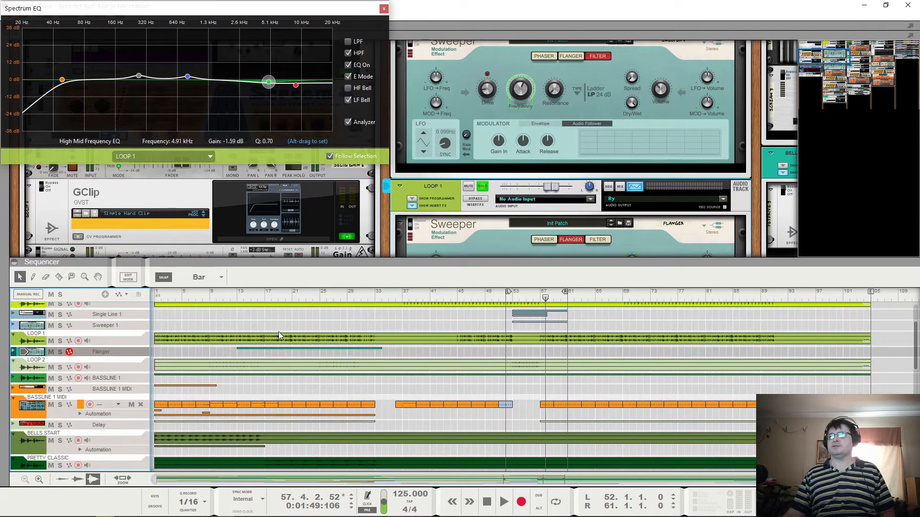
Step: Select the LOOP 2 track and start playback from bar 9, where its first section begins
{"action": "left_click", "coordinate": [29, 367]}
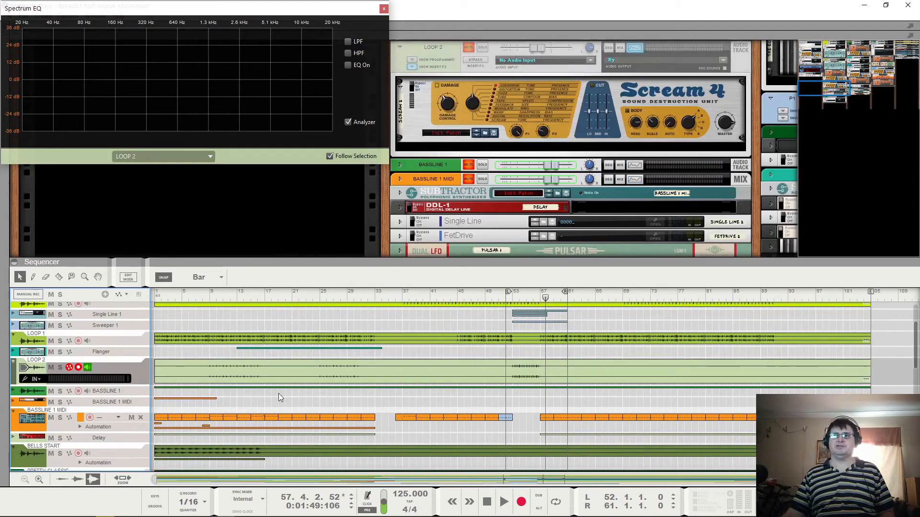
{"action": "scroll", "coordinate": [86, 373], "scroll_direction": "down", "scroll_amount": 4}
{"action": "scroll", "coordinate": [96, 379], "scroll_direction": "up", "scroll_amount": 2}
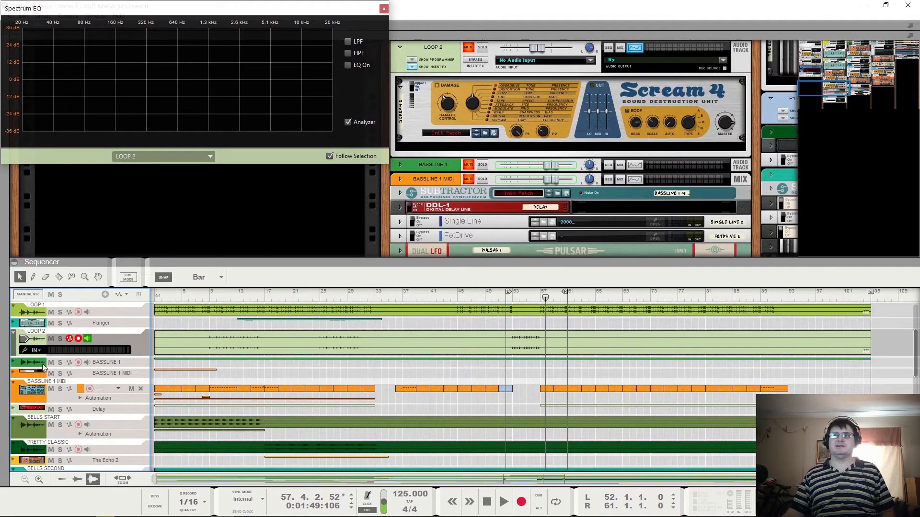
{"action": "left_click", "coordinate": [209, 298]}
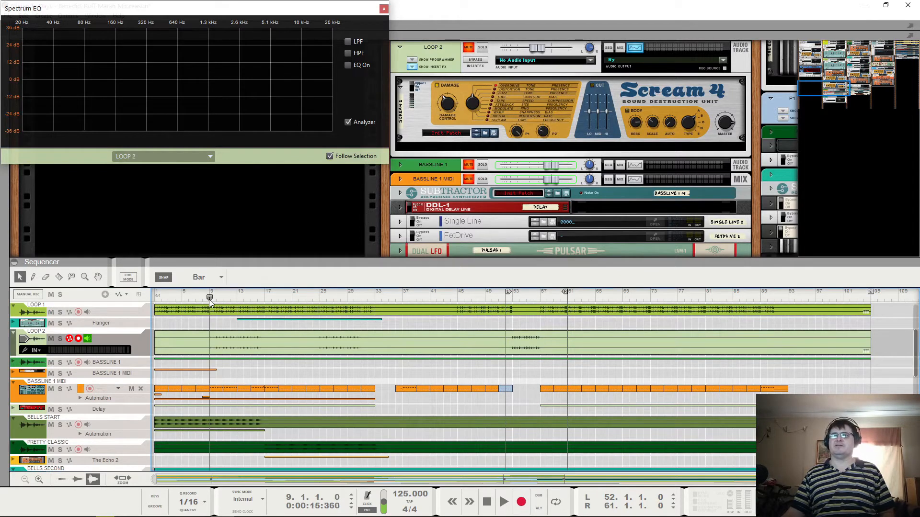
{"action": "key", "text": "space"}
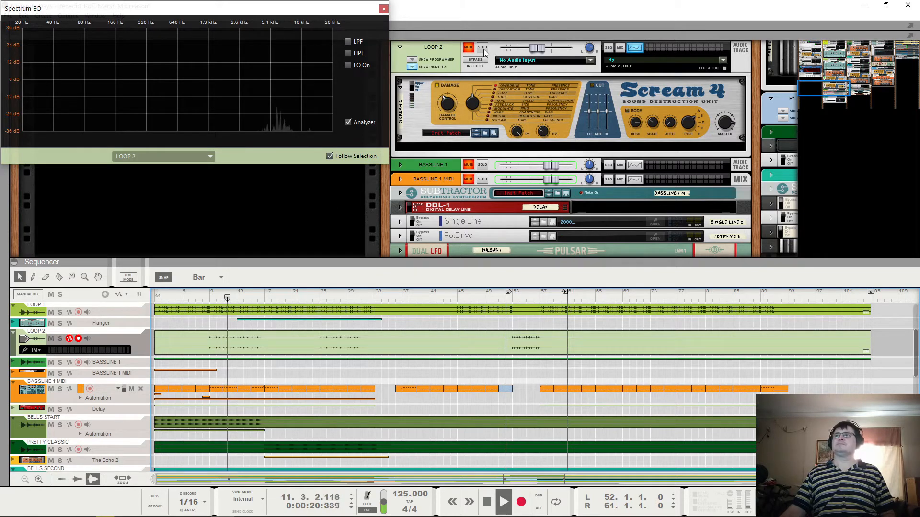
Step: Unmute the LOOP 2 audio track in the rack while the song plays
{"action": "scroll", "coordinate": [486, 133], "scroll_direction": "up", "scroll_amount": 3}
{"action": "scroll", "coordinate": [485, 133], "scroll_direction": "up", "scroll_amount": 6}
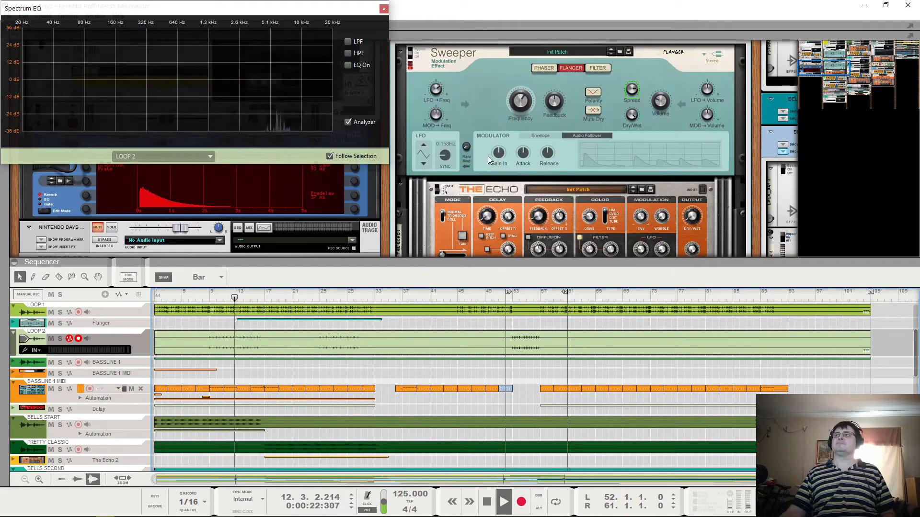
{"action": "scroll", "coordinate": [481, 146], "scroll_direction": "down", "scroll_amount": 6}
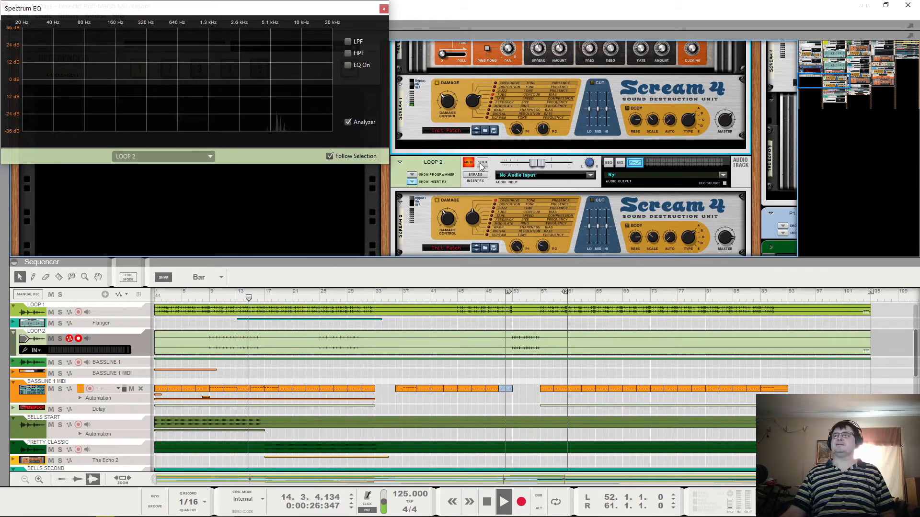
{"action": "left_click", "coordinate": [470, 165]}
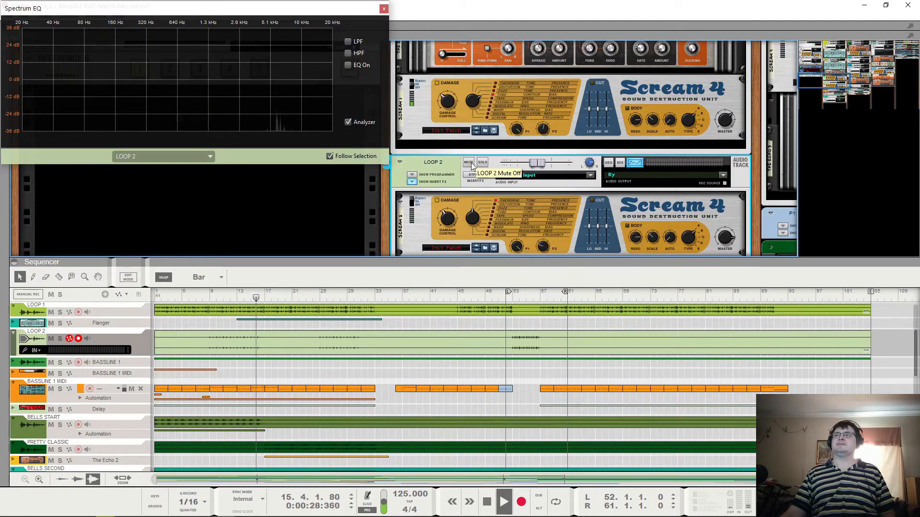
Step: Solo LOOP 2 and audition it on its own from bar 9, with playback stopped around bar 11
{"action": "scroll", "coordinate": [481, 165], "scroll_direction": "up", "scroll_amount": 6}
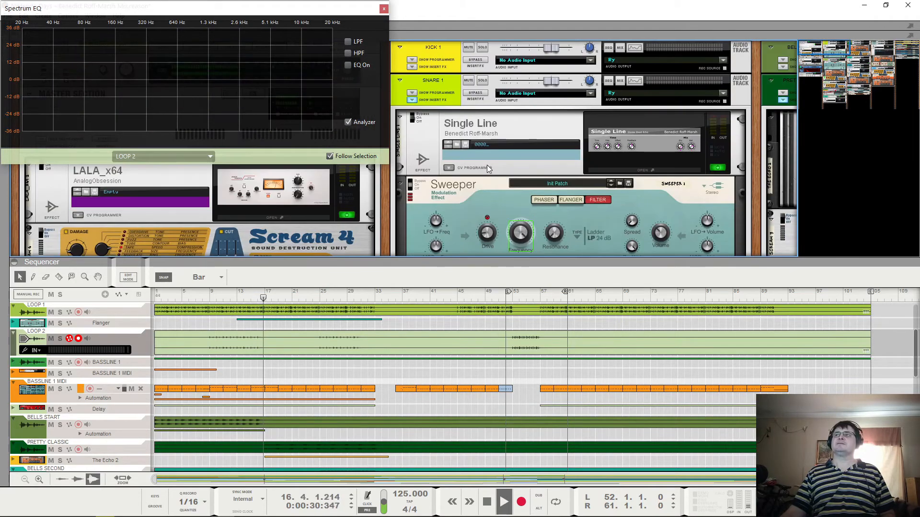
{"action": "scroll", "coordinate": [484, 165], "scroll_direction": "down", "scroll_amount": 8}
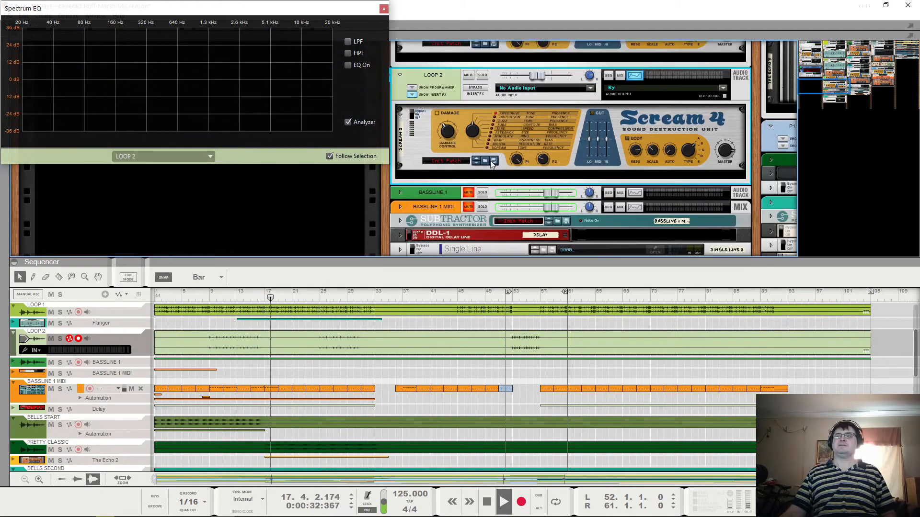
{"action": "scroll", "coordinate": [407, 219], "scroll_direction": "up", "scroll_amount": 1}
{"action": "left_click", "coordinate": [482, 104]}
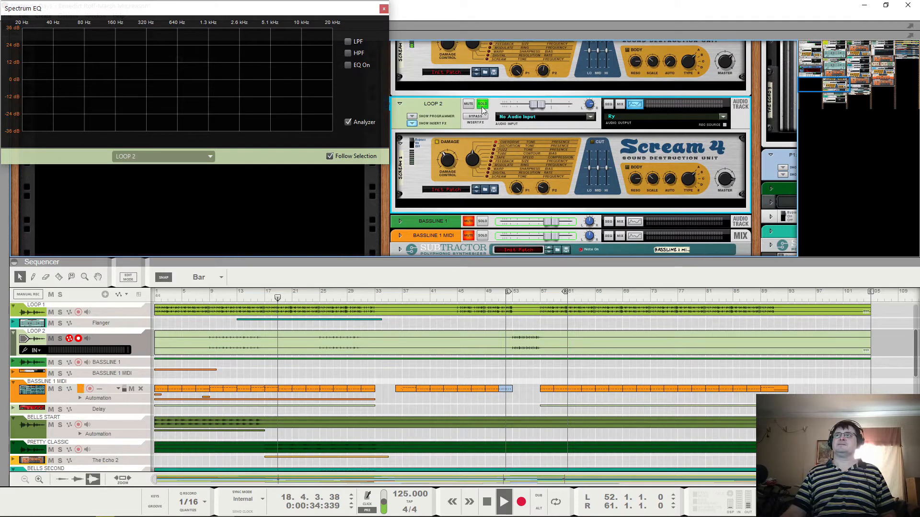
{"action": "left_click", "coordinate": [212, 298]}
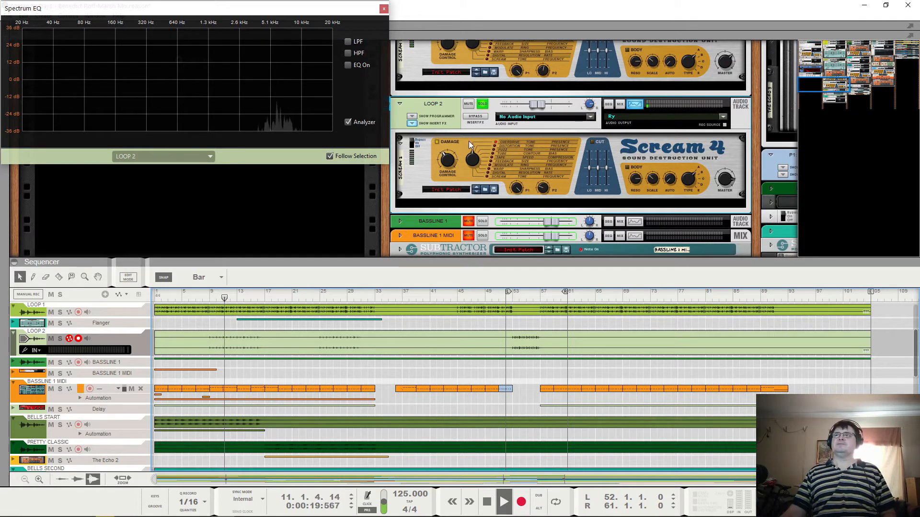
{"action": "key", "text": "space"}
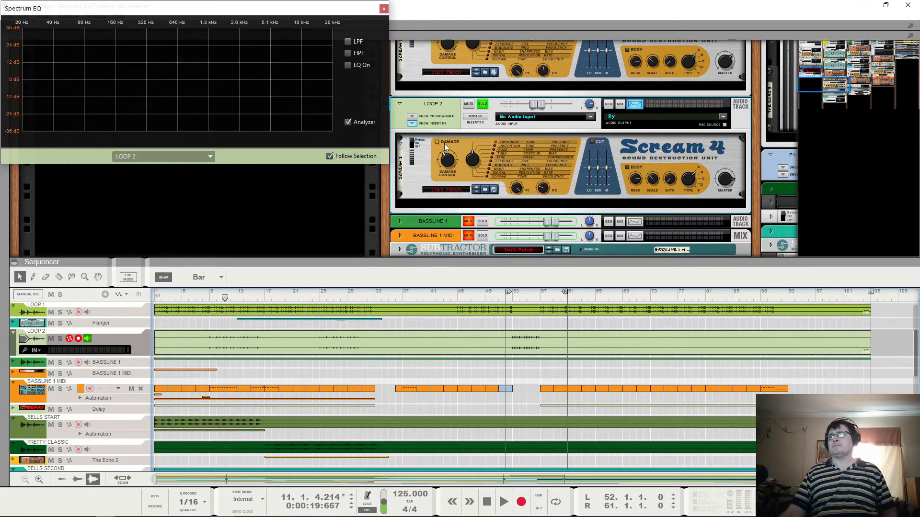
Step: Turn off LOOP 2's solo, play it in the full mix from bar 11, and select its Scream 4 unit
{"action": "left_click", "coordinate": [485, 105]}
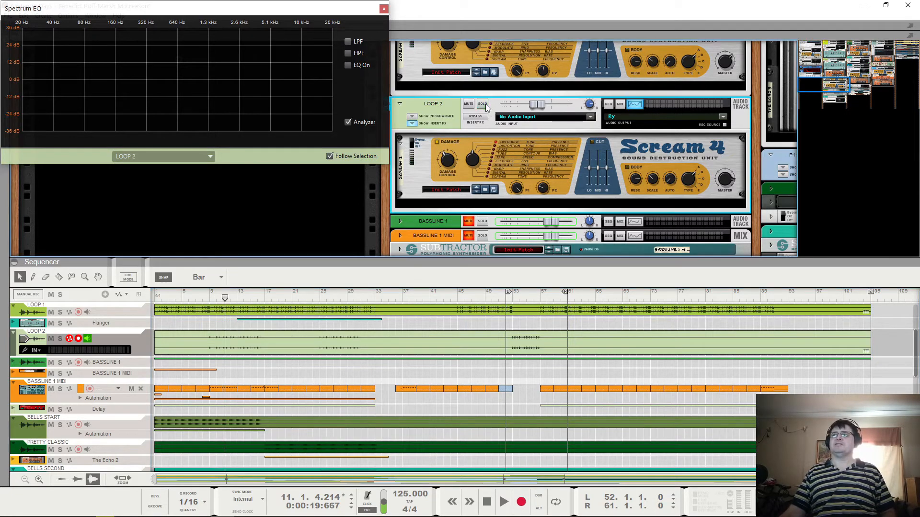
{"action": "key", "text": "space"}
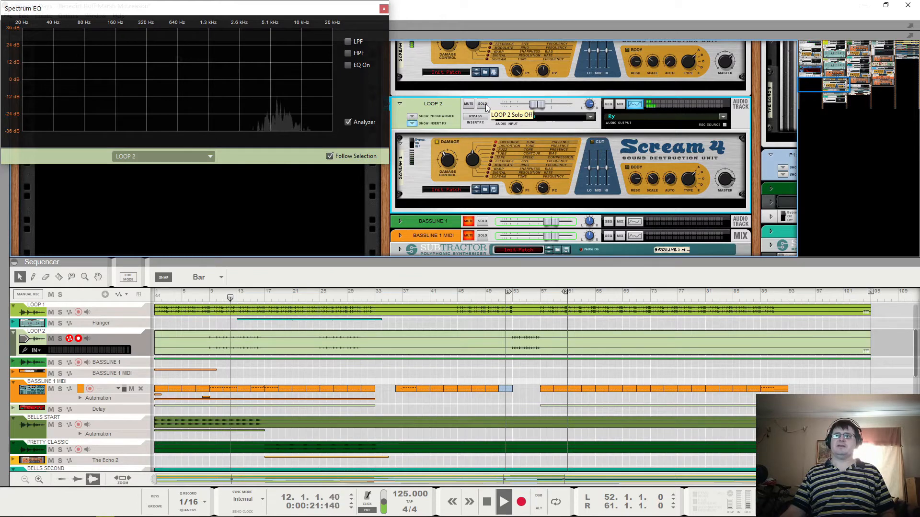
{"action": "key", "text": "space"}
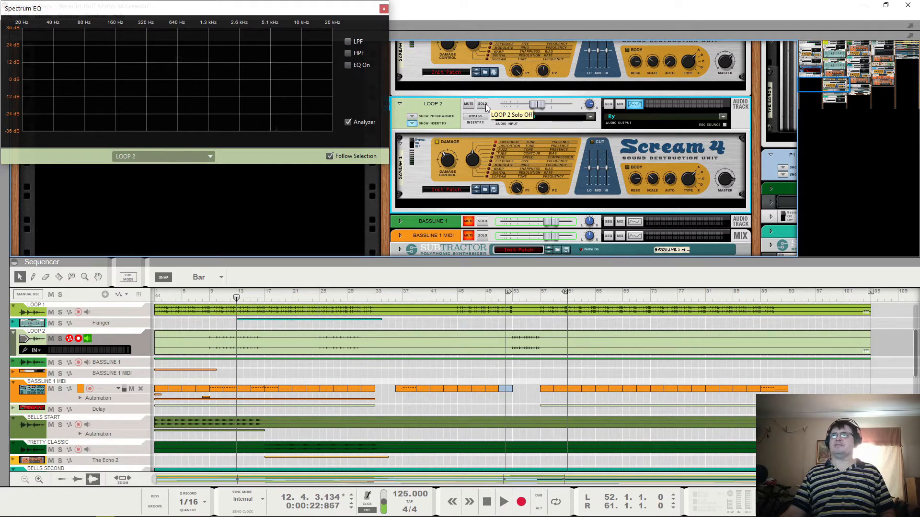
{"action": "left_click", "coordinate": [414, 148]}
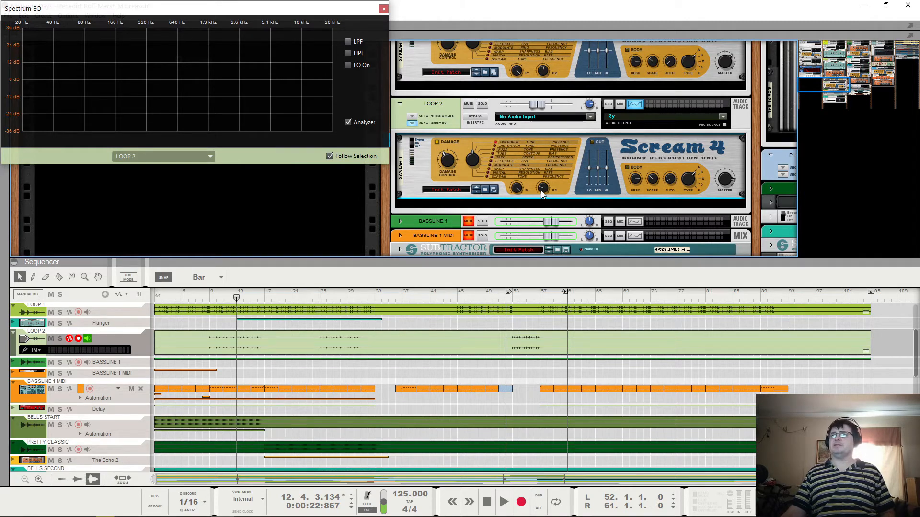
Step: Resume playback, solo LOOP 2 and check its sound with the insert effects bypass, and stop
{"action": "key", "text": "space"}
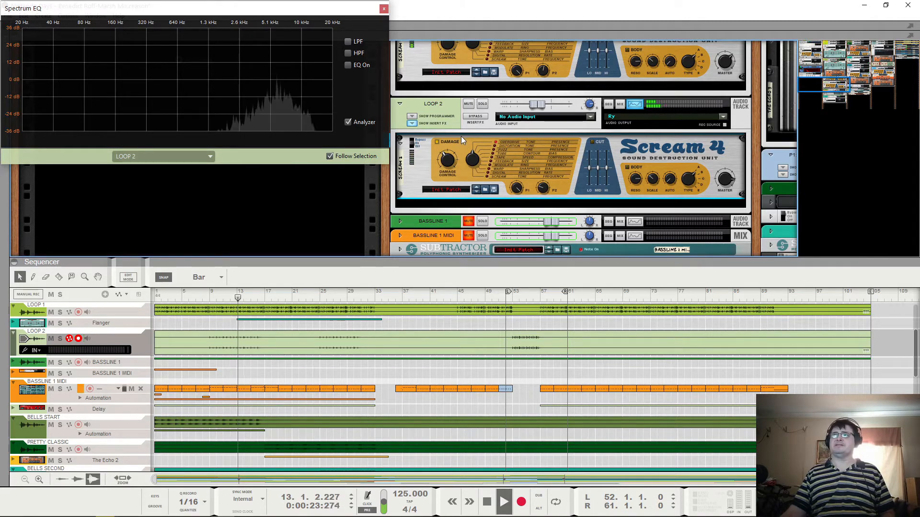
{"action": "left_click", "coordinate": [482, 104]}
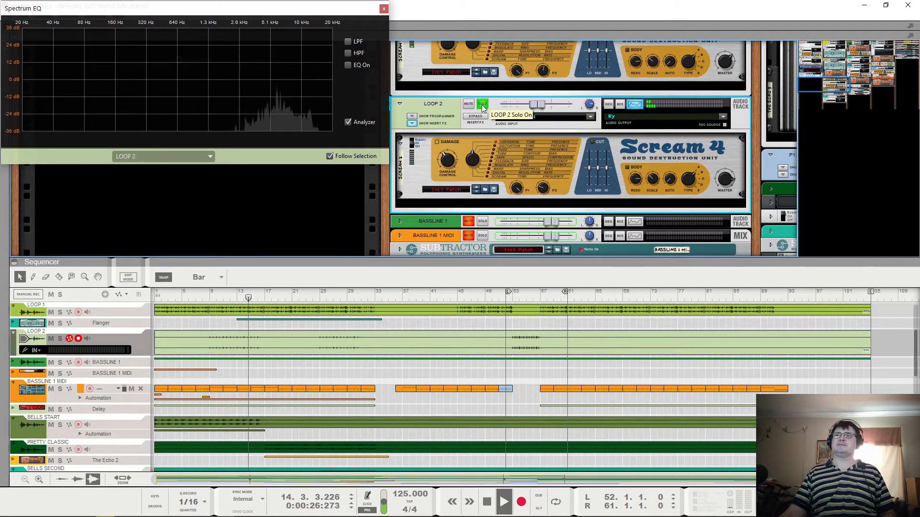
{"action": "left_click", "coordinate": [474, 116]}
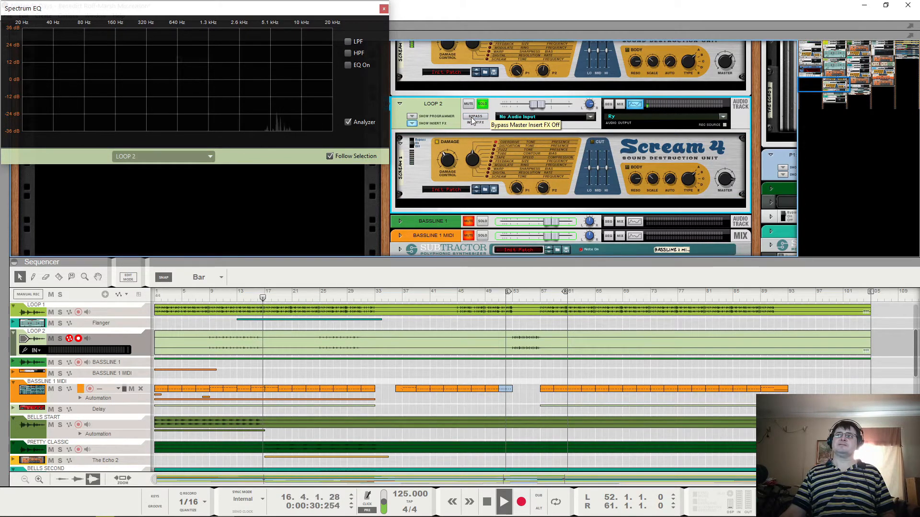
{"action": "key", "text": "space"}
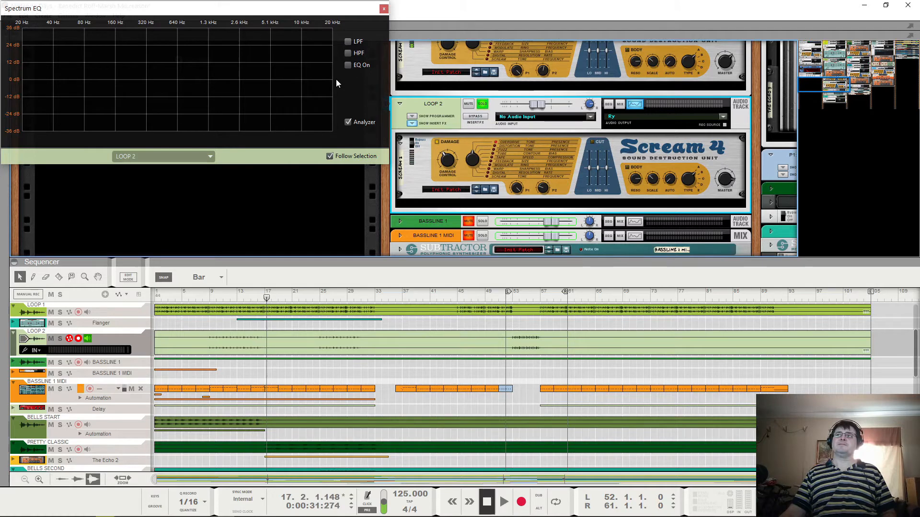
Step: Audition soloed LOOP 2 from bar 25, and resume playback with its solo turned off to hear it in the mix
{"action": "left_click", "coordinate": [320, 298]}
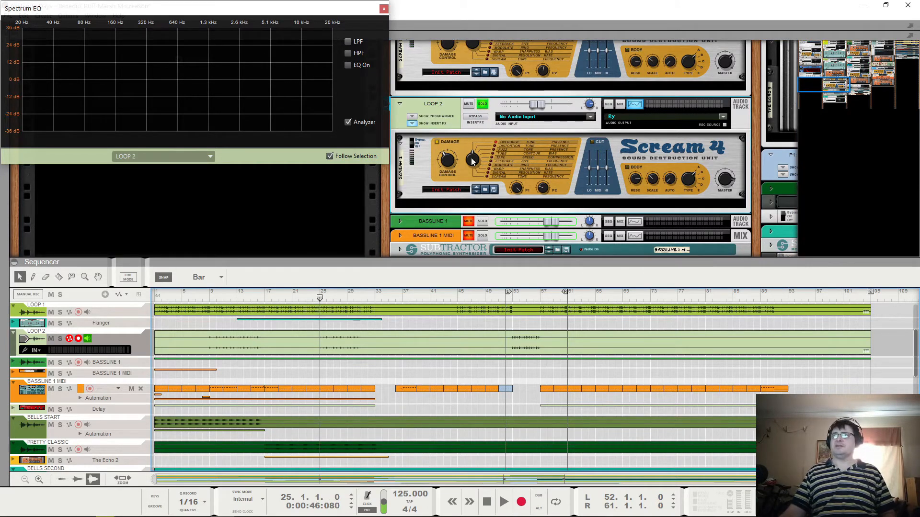
{"action": "key", "text": "space"}
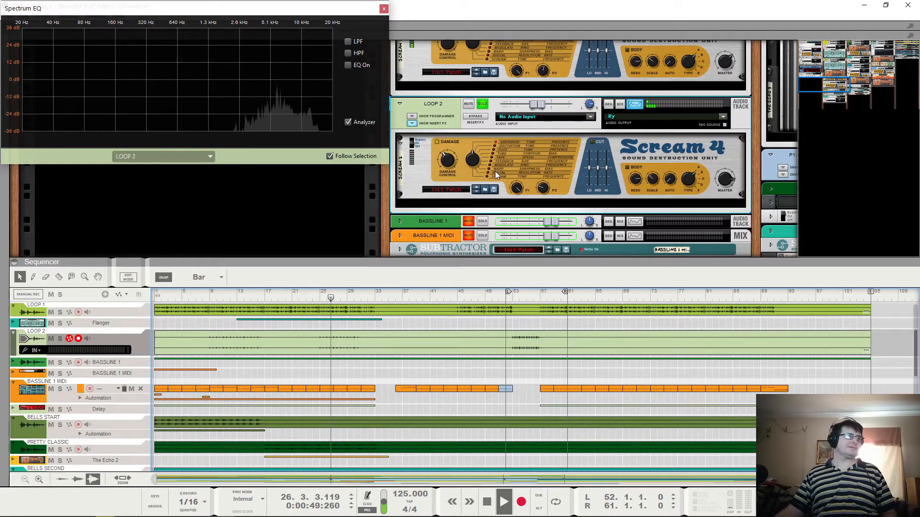
{"action": "key", "text": "space"}
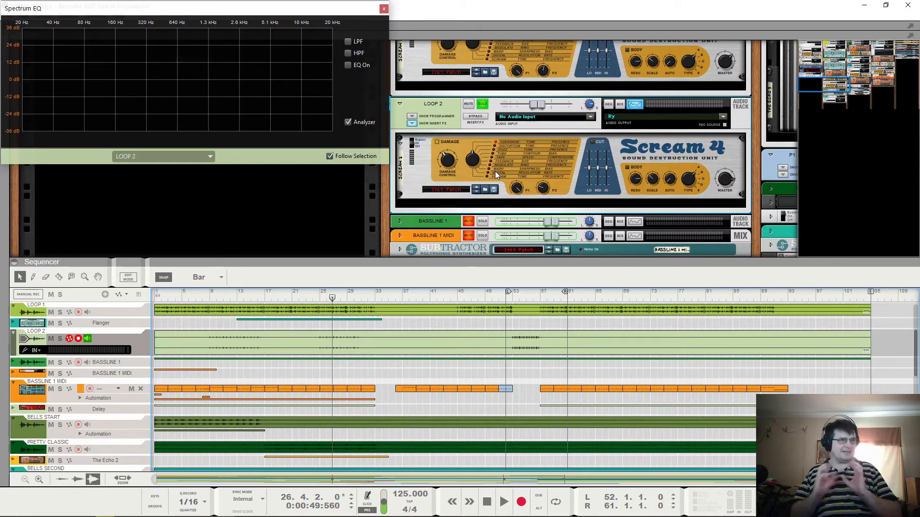
{"action": "left_click", "coordinate": [482, 104]}
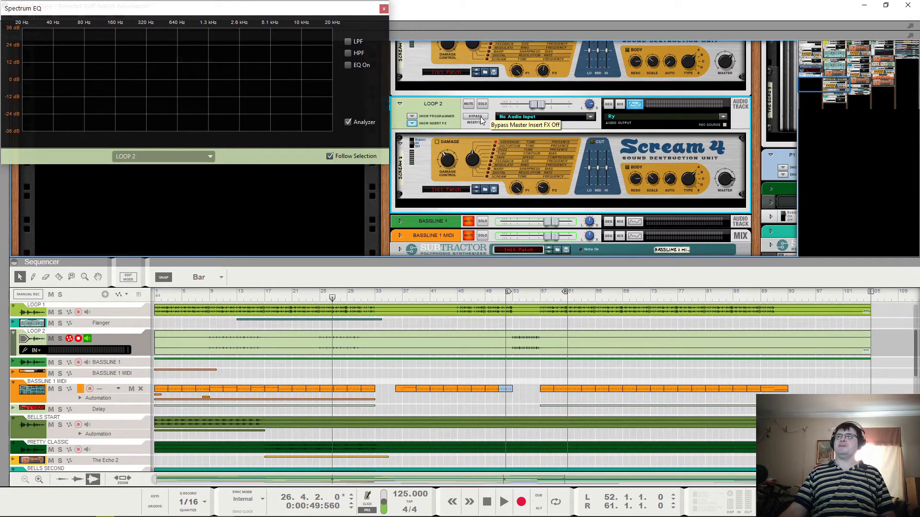
{"action": "key", "text": "space"}
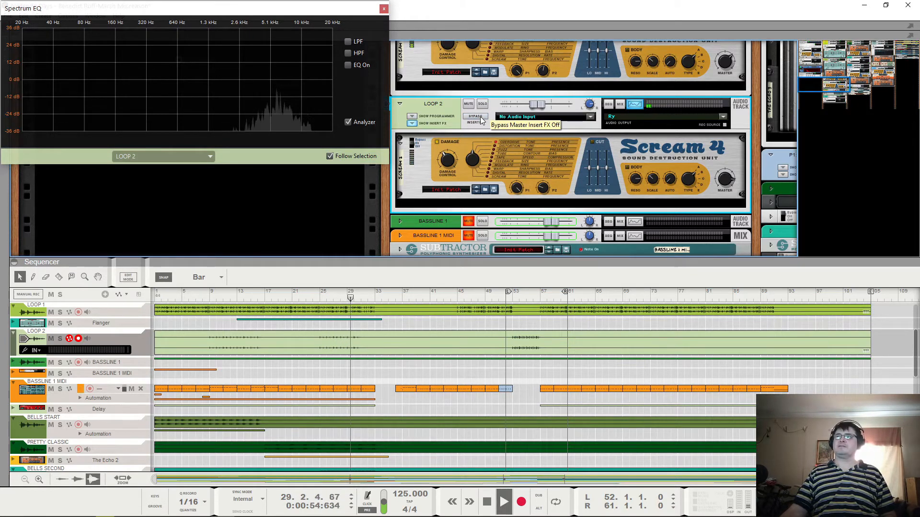
Step: Try a high-frequency EQ boost of 14.29 dB at 8.21 kHz on LOOP 2 with its insert effects bypassed, and switch both settings back off
{"action": "key", "text": "space"}
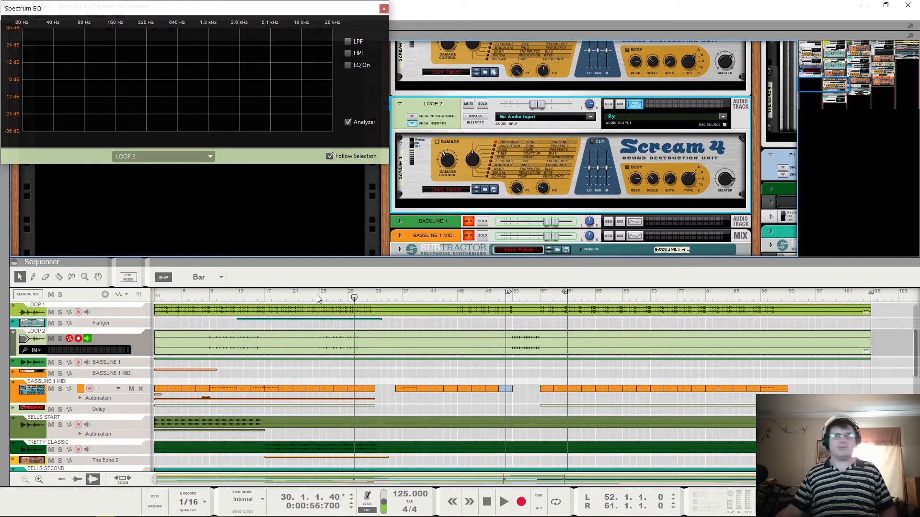
{"action": "left_click", "coordinate": [348, 65]}
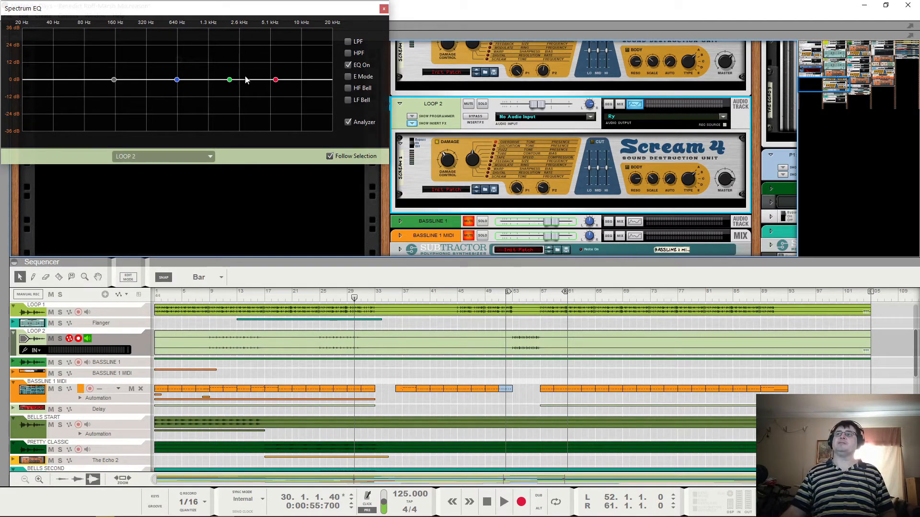
{"action": "left_click_drag", "start_coordinate": [247, 81], "coordinate": [282, 59]}
{"action": "left_click", "coordinate": [479, 117]}
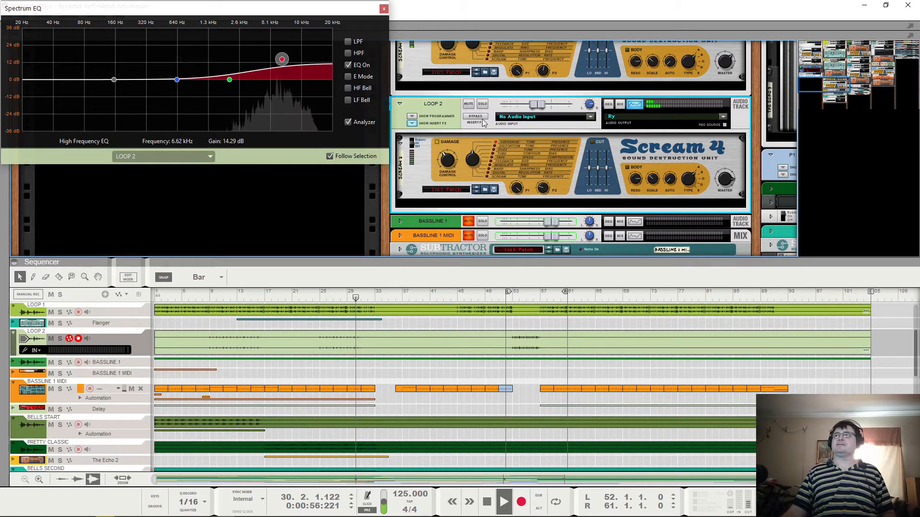
{"action": "left_click_drag", "start_coordinate": [286, 60], "coordinate": [291, 60]}
{"action": "key", "text": "space"}
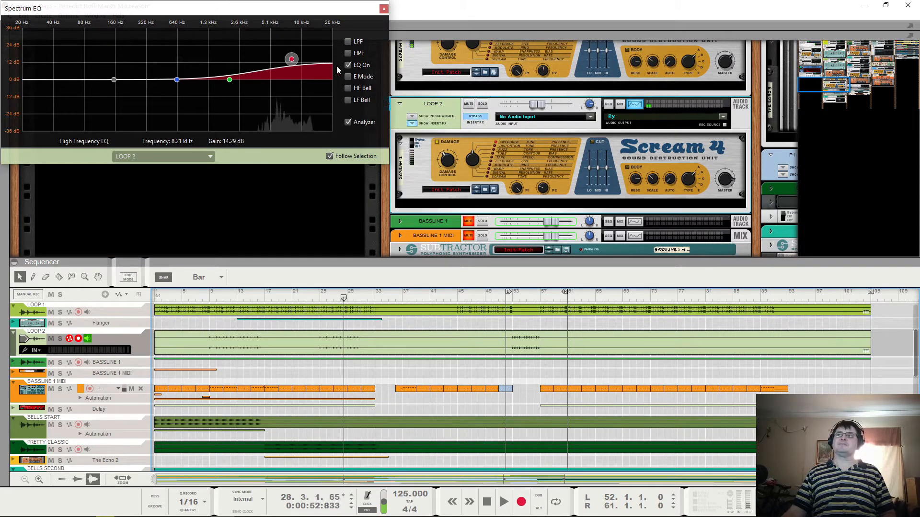
{"action": "left_click", "coordinate": [349, 65]}
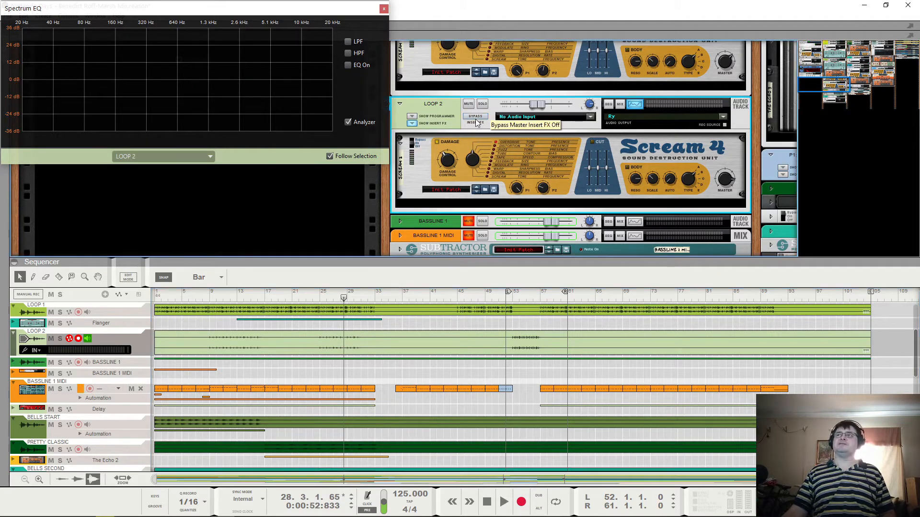
Step: Audition LOOP 2 in the mix with its Scream 4 distortion active, replay it from around bar 25, and stop
{"action": "key", "text": "space"}
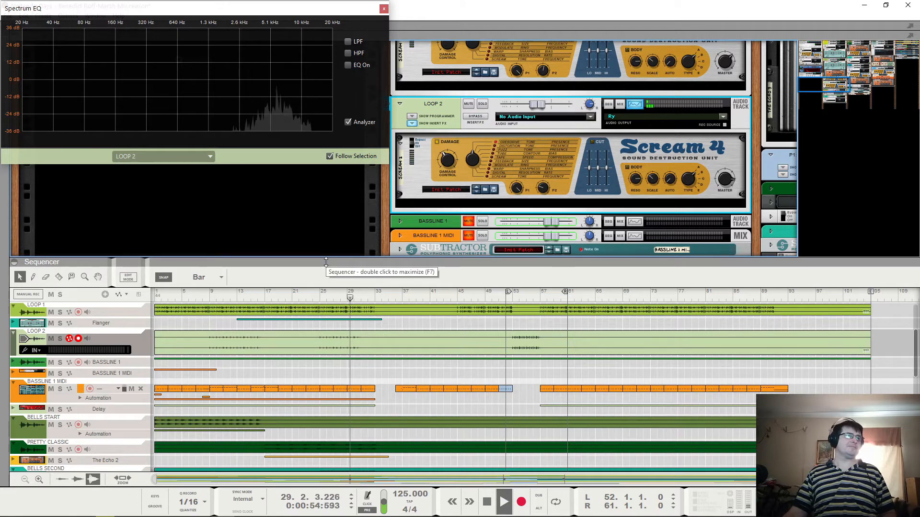
{"action": "key", "text": "space"}
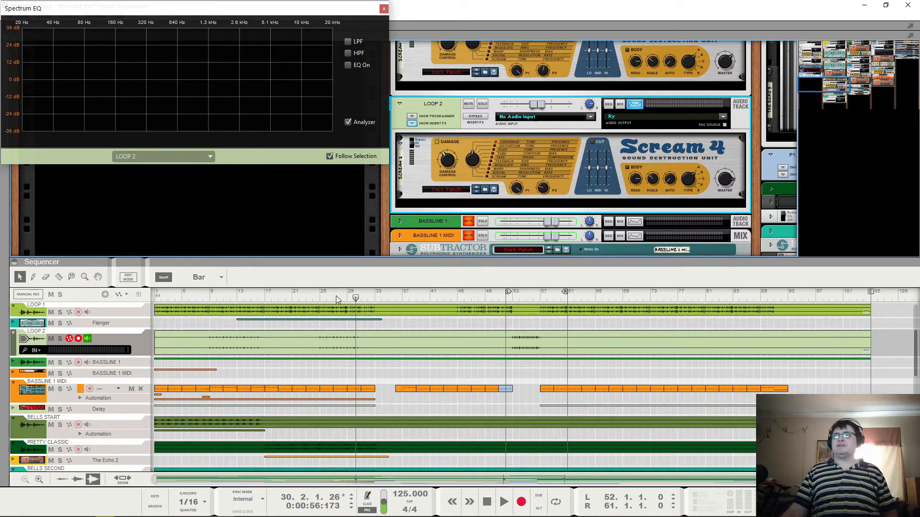
{"action": "left_click", "coordinate": [321, 298]}
{"action": "key", "text": "space"}
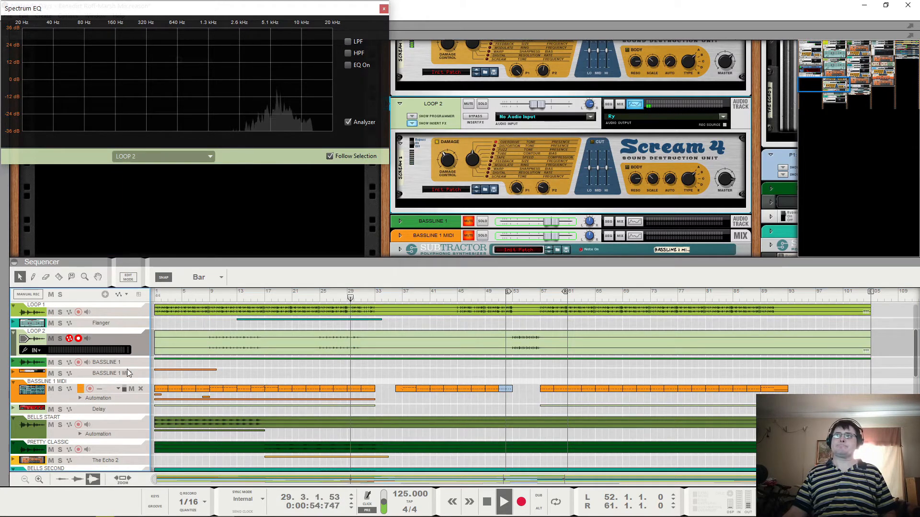
{"action": "key", "text": "space"}
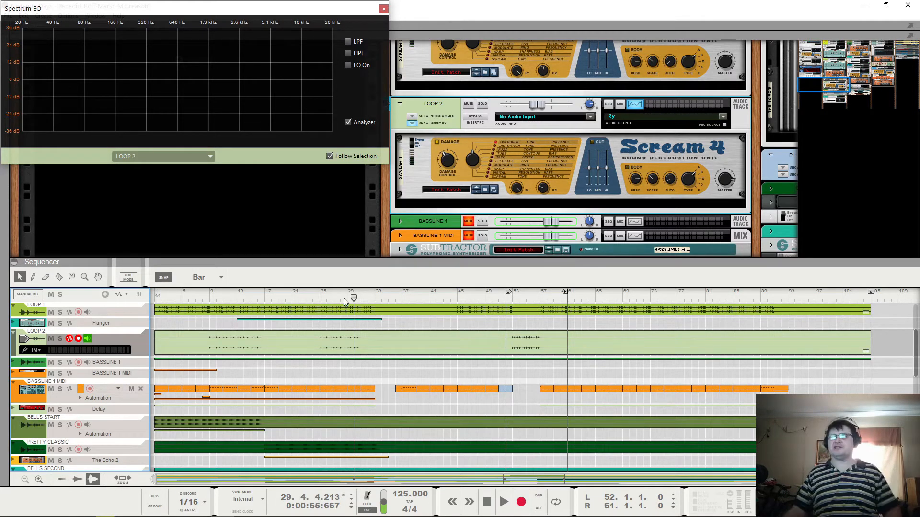
Step: Mute KICK 1 and play the mix from around bar 25
{"action": "scroll", "coordinate": [467, 158], "scroll_direction": "up", "scroll_amount": 10}
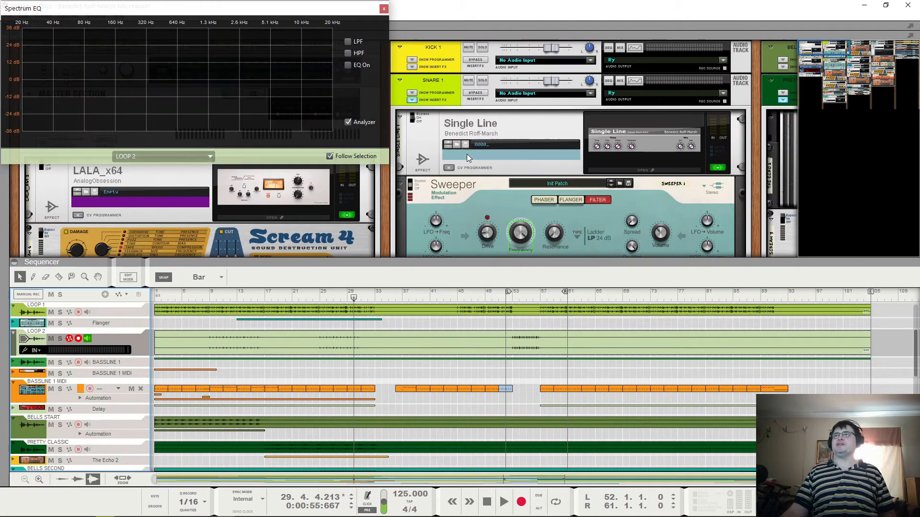
{"action": "left_click", "coordinate": [468, 49]}
{"action": "key", "text": "space"}
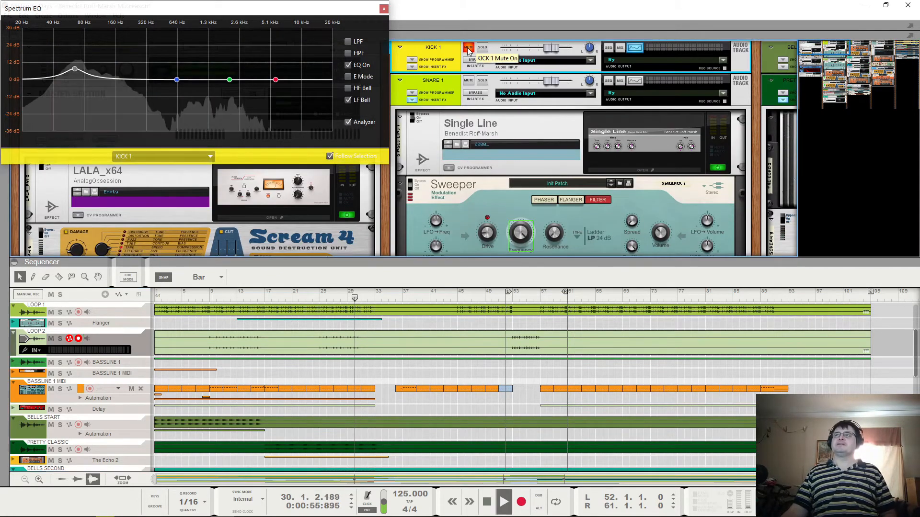
{"action": "left_click", "coordinate": [316, 298]}
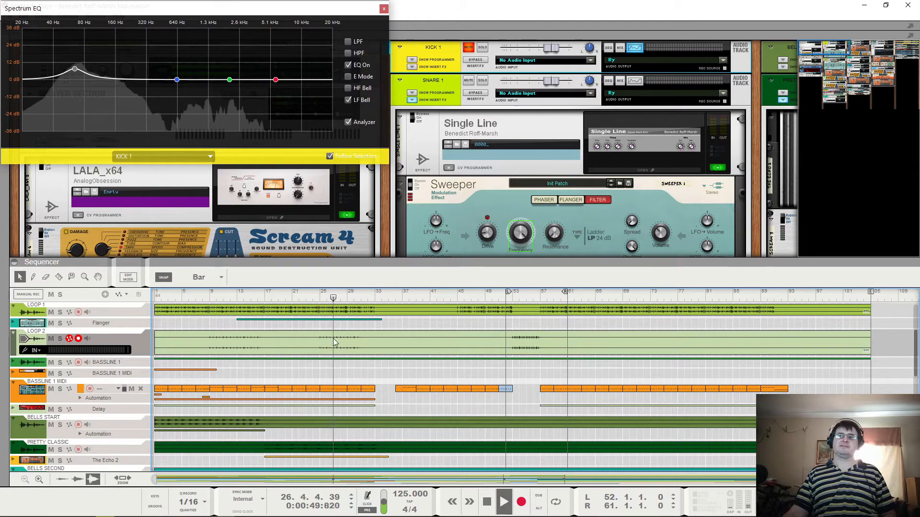
Step: View LOOP 1's Flanger automation lane and its Sweeper device during playback, collapse the lane and stop
{"action": "left_click", "coordinate": [13, 324]}
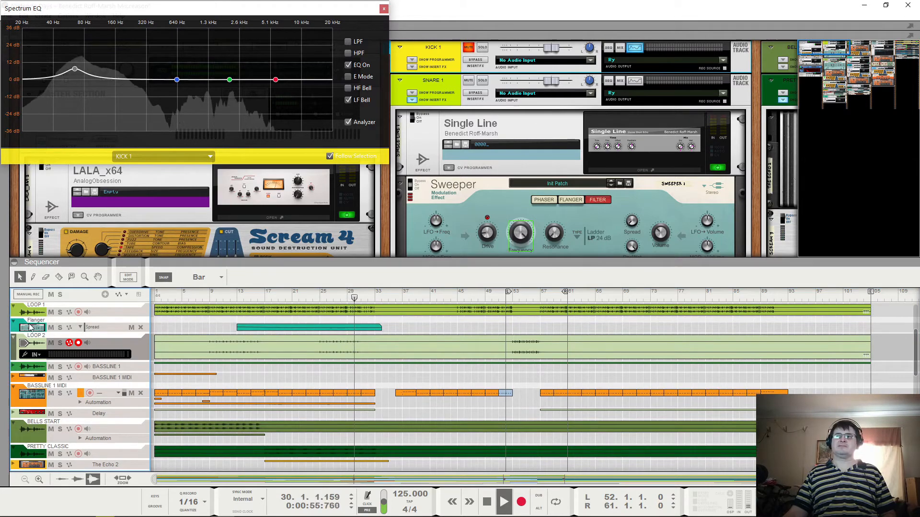
{"action": "left_click", "coordinate": [29, 327]}
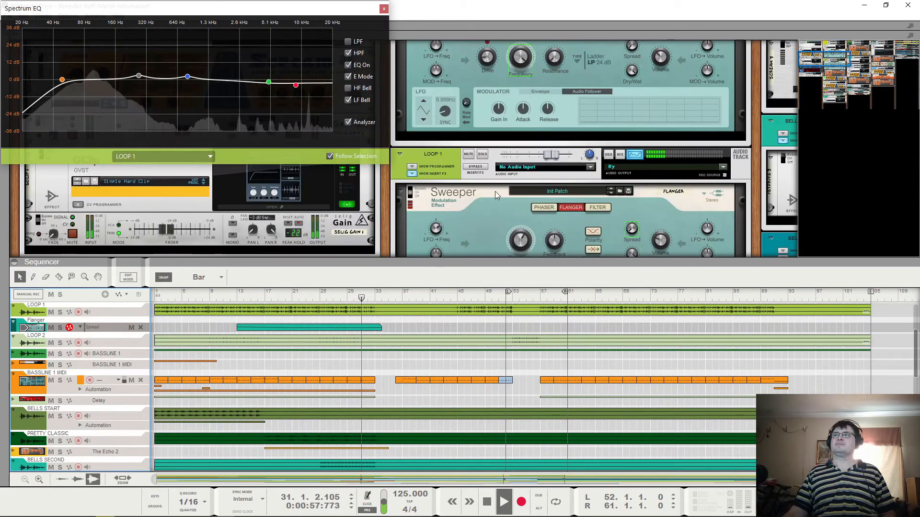
{"action": "scroll", "coordinate": [496, 191], "scroll_direction": "down", "scroll_amount": 3}
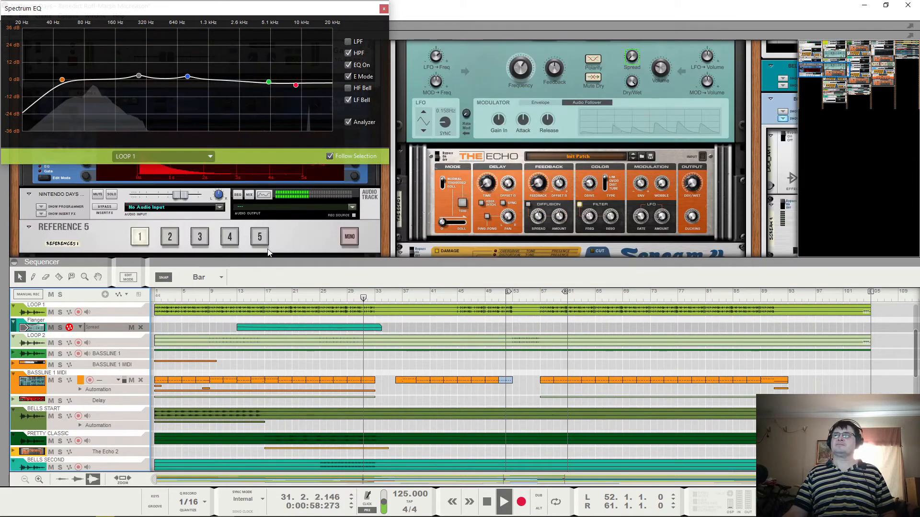
{"action": "left_click", "coordinate": [14, 324]}
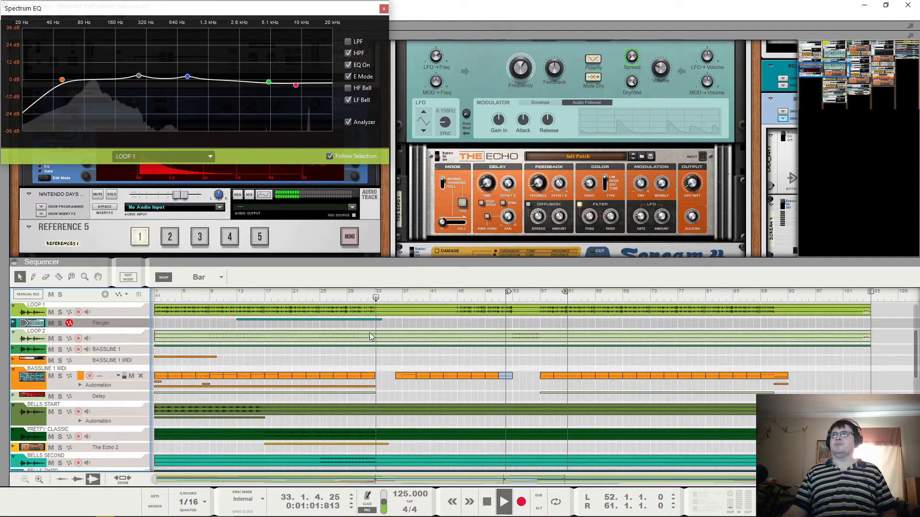
{"action": "key", "text": "space"}
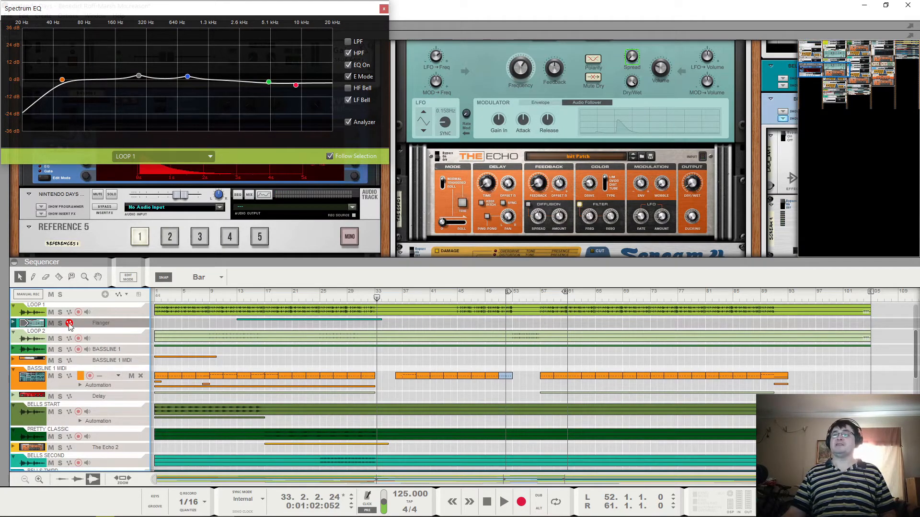
Step: Expand the Flanger's Spread automation lane, solo LOOP 1 and play it from bar 1
{"action": "left_click", "coordinate": [13, 323]}
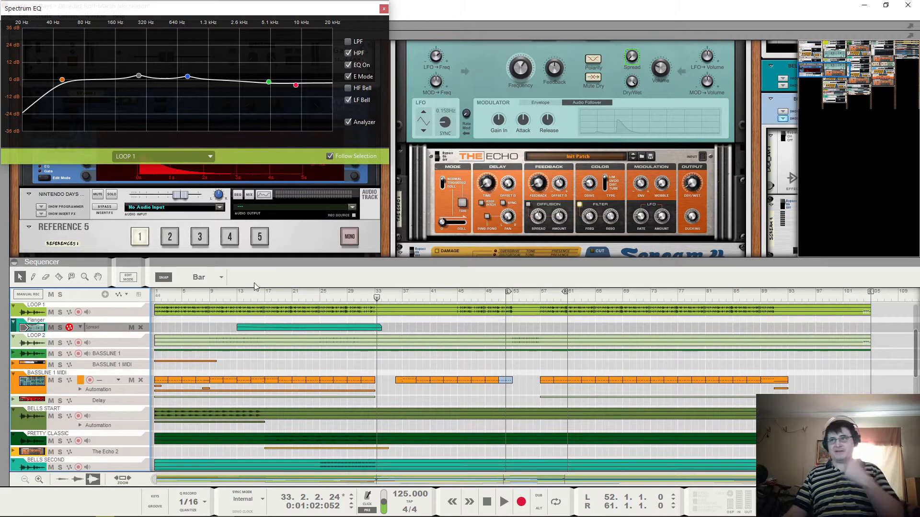
{"action": "left_click", "coordinate": [243, 292]}
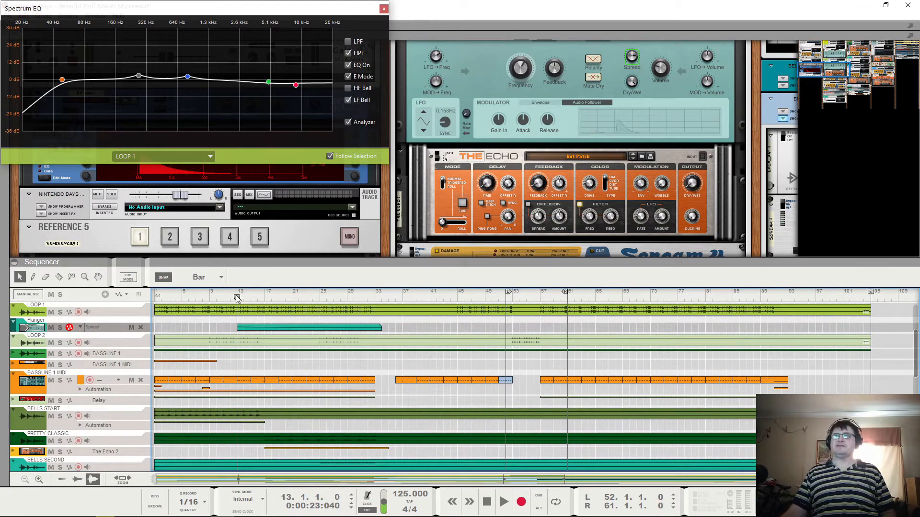
{"action": "left_click_drag", "start_coordinate": [236, 297], "coordinate": [146, 279]}
{"action": "scroll", "coordinate": [575, 120], "scroll_direction": "up", "scroll_amount": 3}
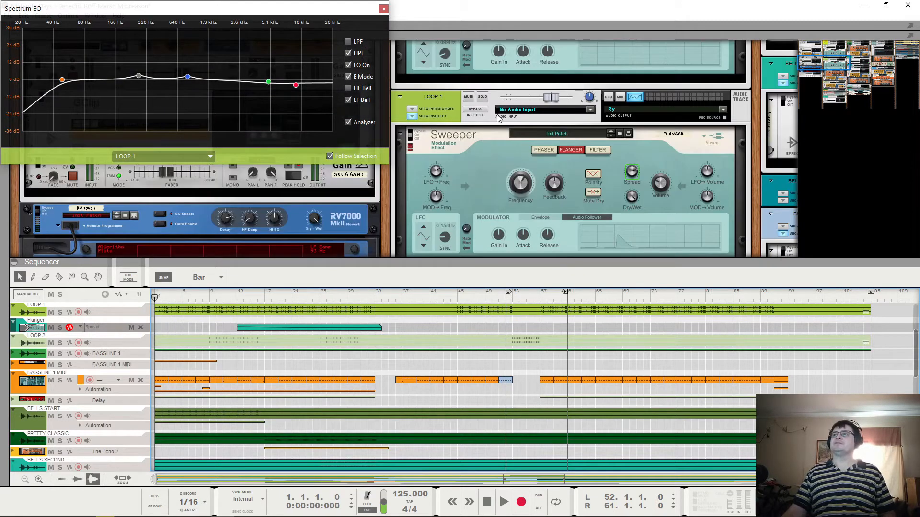
{"action": "left_click", "coordinate": [483, 97]}
{"action": "scroll", "coordinate": [645, 196], "scroll_direction": "down", "scroll_amount": 2}
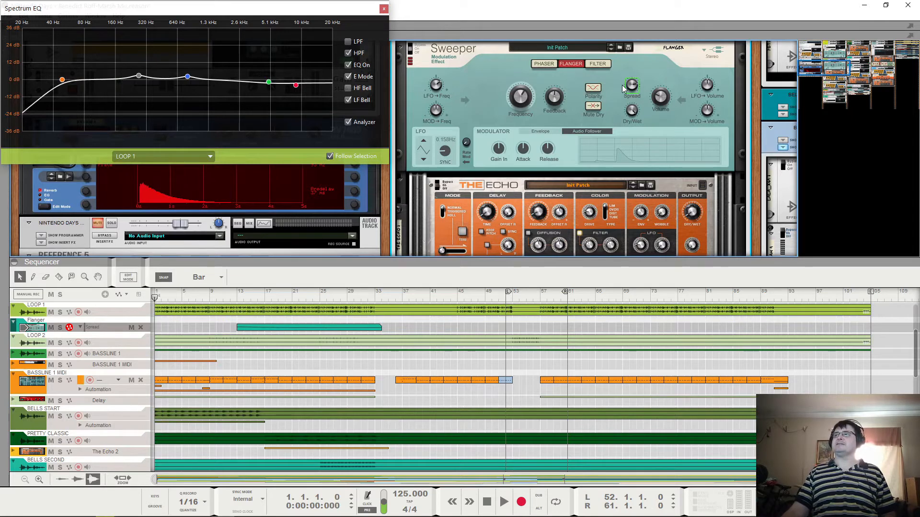
{"action": "key", "text": "space"}
Step: Compare the flanger's Spread automation on soloed LOOP 1 at bar 13 and around bar 30, and stop playback
{"action": "mouse_move", "coordinate": [634, 86]}
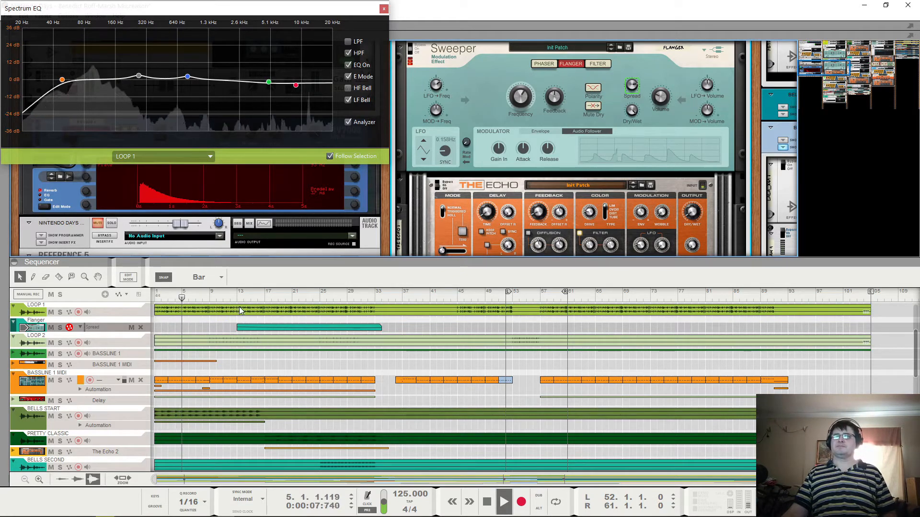
{"action": "left_click", "coordinate": [239, 293]}
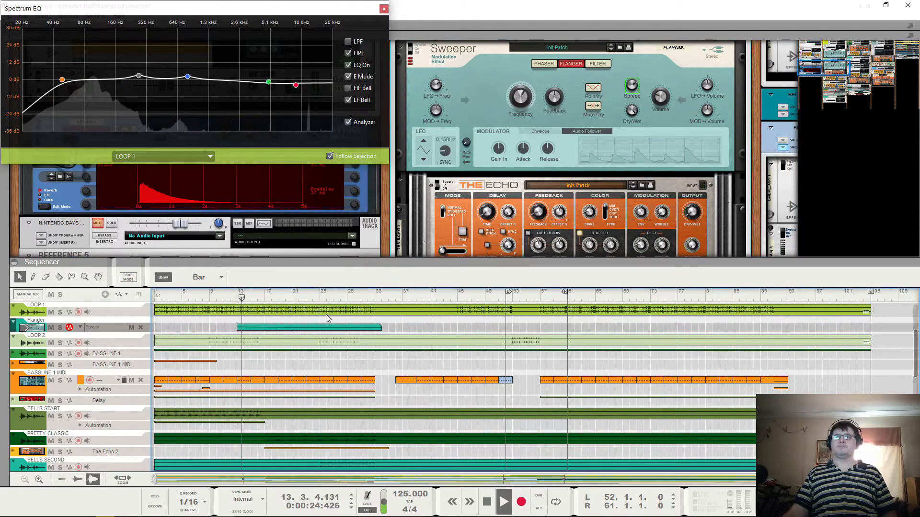
{"action": "left_click", "coordinate": [355, 298]}
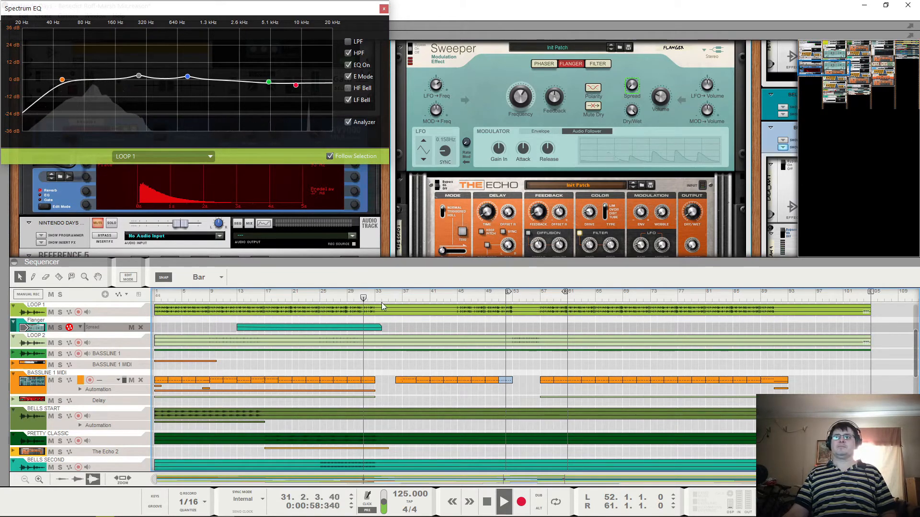
{"action": "key", "text": "space"}
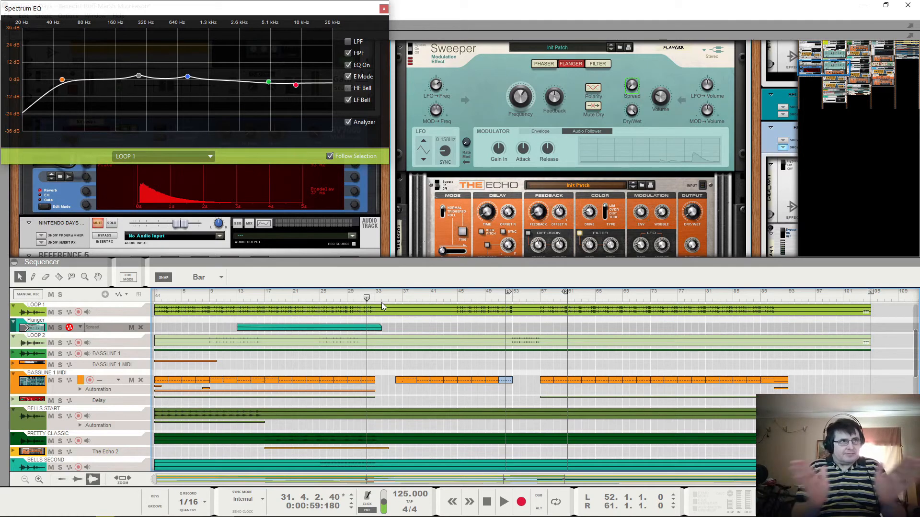
Step: Audition soloed LOOP 1 from bar 31, compare it with the part from bar 45, and stop
{"action": "left_click", "coordinate": [400, 299]}
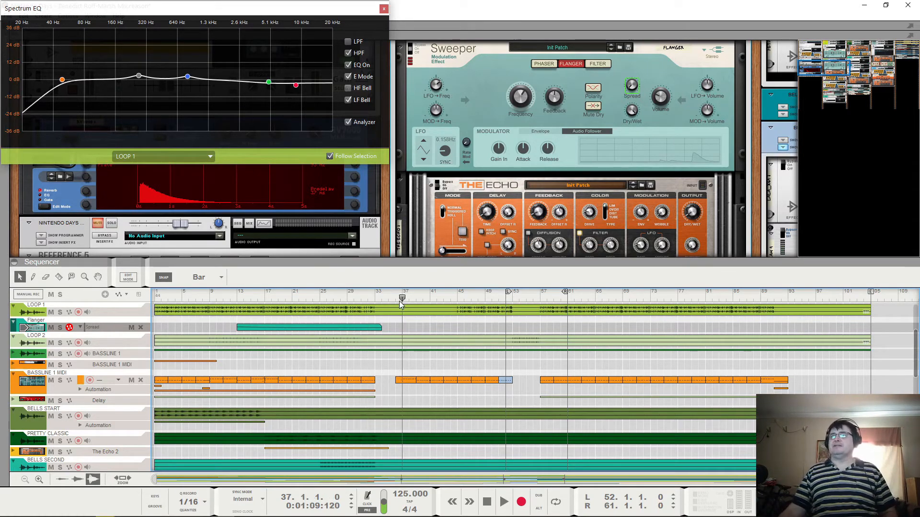
{"action": "mouse_move", "coordinate": [401, 300]}
{"action": "left_mouse_down"}
{"action": "mouse_move", "coordinate": [458, 297]}
{"action": "mouse_move", "coordinate": [361, 299]}
{"action": "left_mouse_up"}
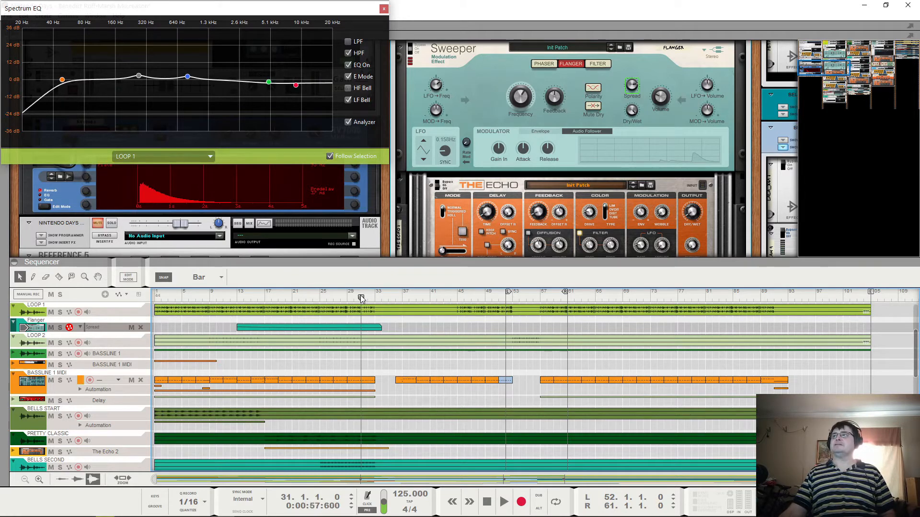
{"action": "key", "text": "space"}
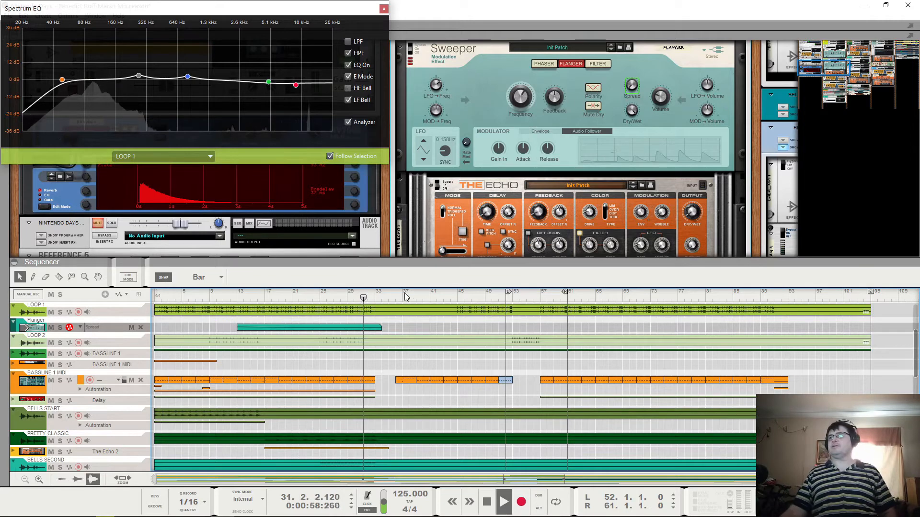
{"action": "left_click", "coordinate": [455, 298]}
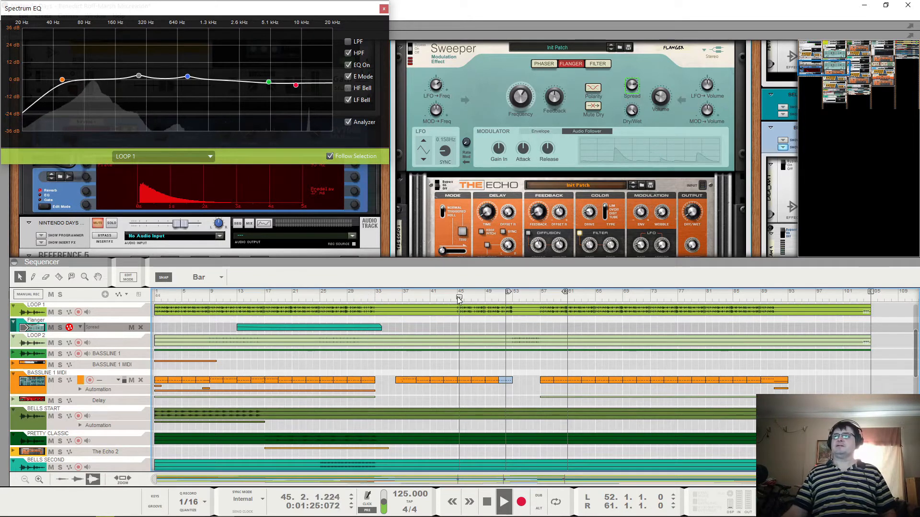
{"action": "key", "text": "space"}
Step: Move the playhead to bar 20 and collapse the Flanger's automation lane
{"action": "left_click_drag", "start_coordinate": [198, 299], "coordinate": [286, 309]}
{"action": "scroll", "coordinate": [295, 345], "scroll_direction": "up", "scroll_amount": 3}
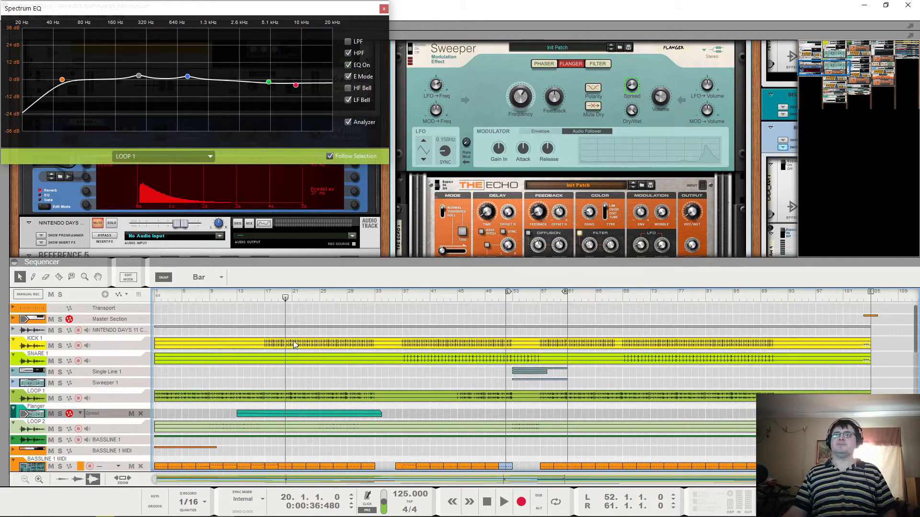
{"action": "scroll", "coordinate": [305, 370], "scroll_direction": "down", "scroll_amount": 3}
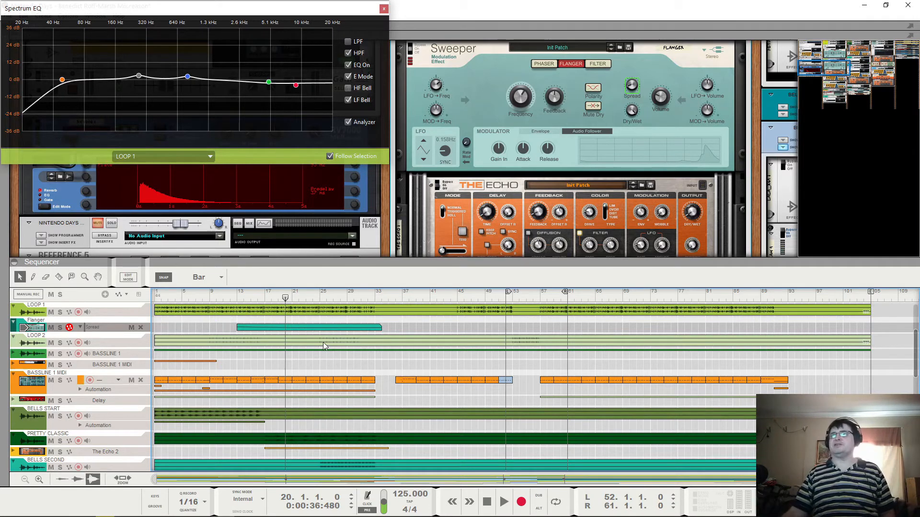
{"action": "left_click", "coordinate": [15, 323]}
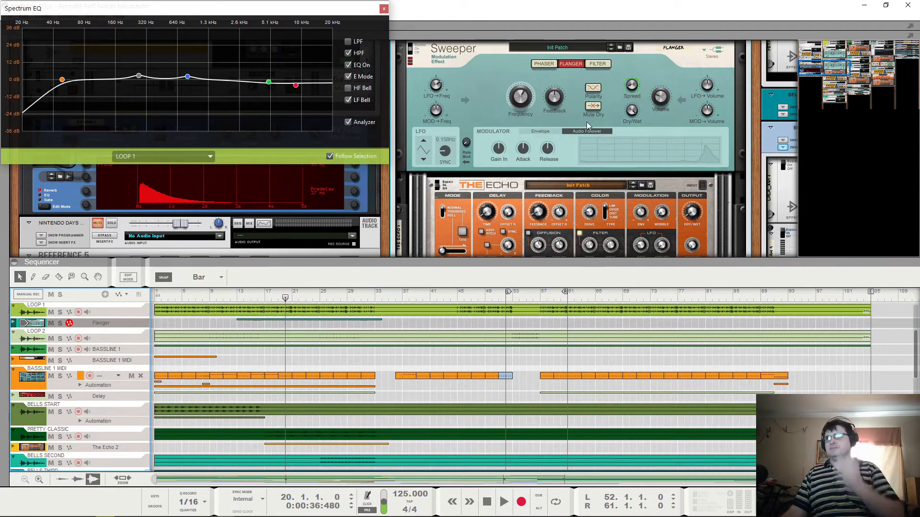
Step: Turn off LOOP 1's solo and audition LOOP 2 through its Scream 4 in the mix from about bar 10
{"action": "left_click", "coordinate": [33, 336]}
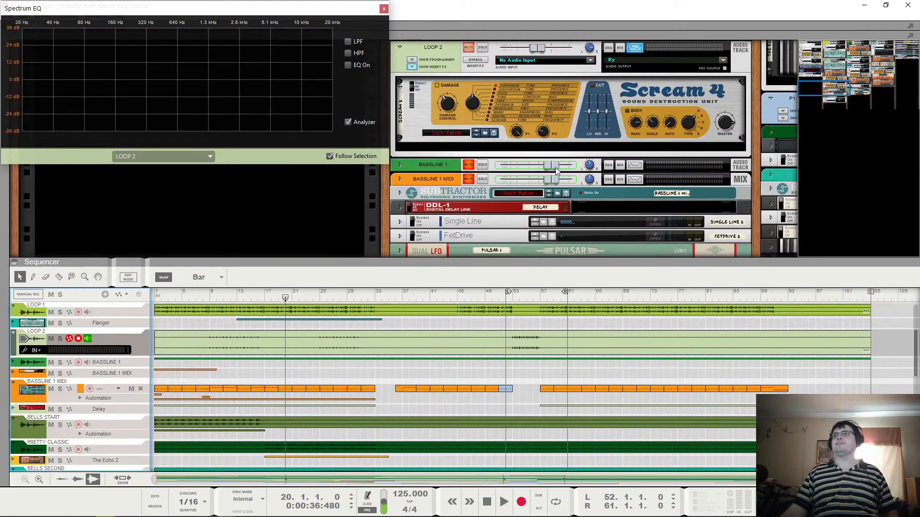
{"action": "scroll", "coordinate": [528, 147], "scroll_direction": "down", "scroll_amount": 6}
{"action": "scroll", "coordinate": [519, 146], "scroll_direction": "up", "scroll_amount": 2}
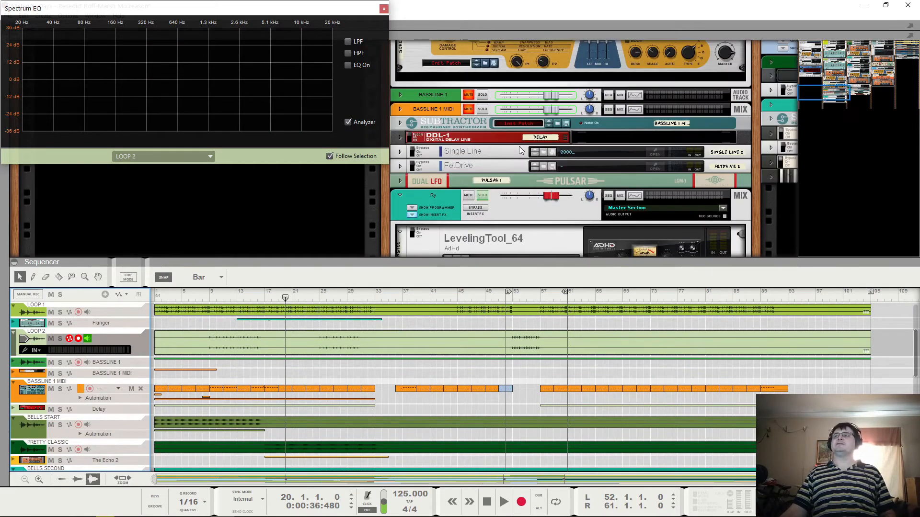
{"action": "scroll", "coordinate": [518, 146], "scroll_direction": "up", "scroll_amount": 5}
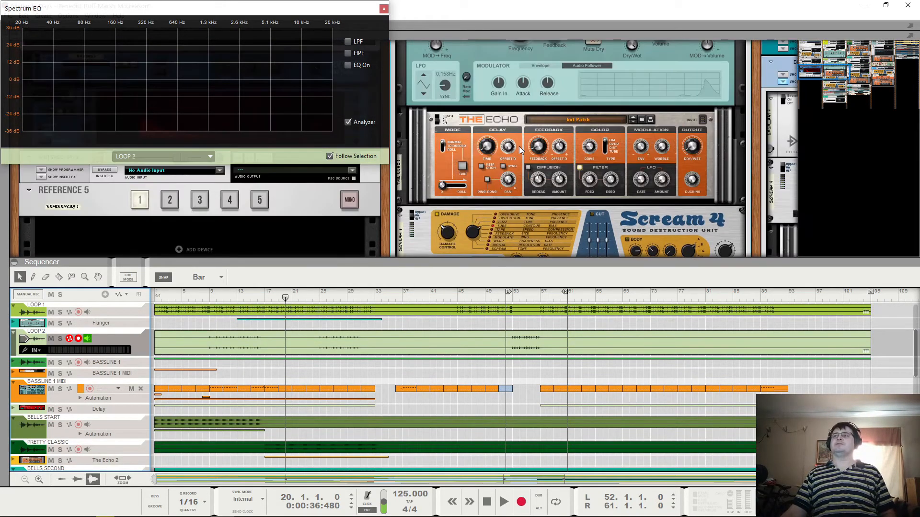
{"action": "scroll", "coordinate": [519, 146], "scroll_direction": "up", "scroll_amount": 3}
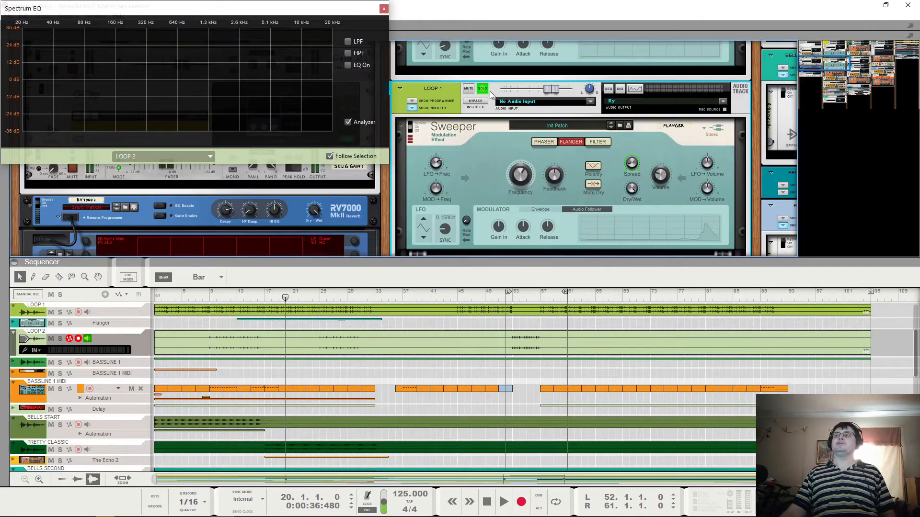
{"action": "scroll", "coordinate": [485, 101], "scroll_direction": "down", "scroll_amount": 7}
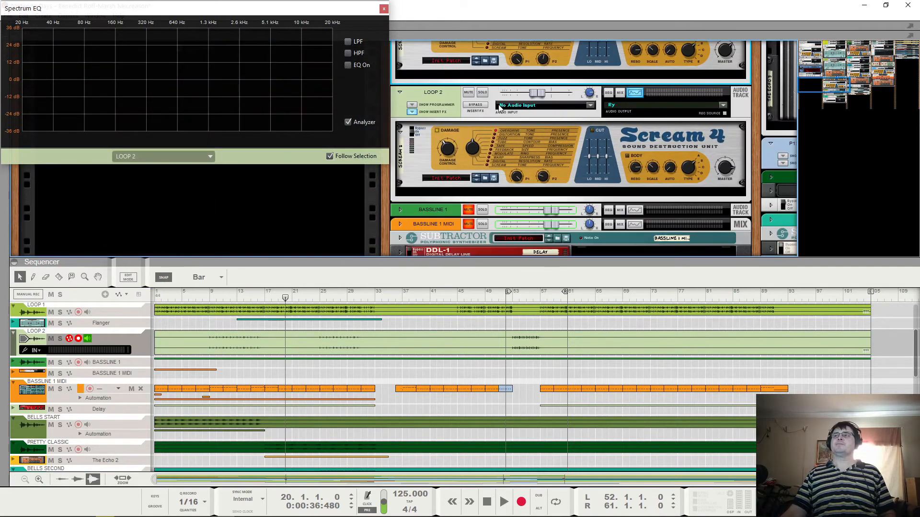
{"action": "left_click", "coordinate": [215, 293]}
{"action": "key", "text": "space"}
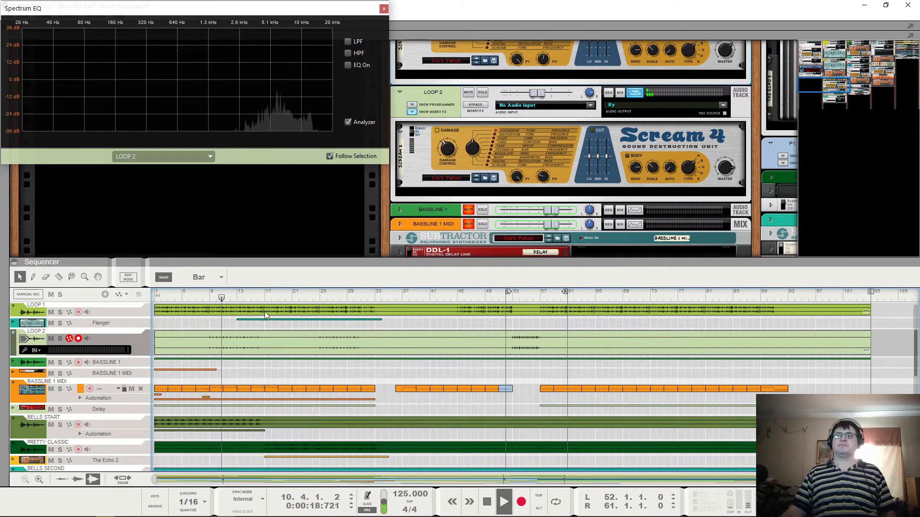
Step: Unmute KICK 1 during playback and audition the mix from bar 27 and from bar 38
{"action": "scroll", "coordinate": [441, 206], "scroll_direction": "up", "scroll_amount": 8}
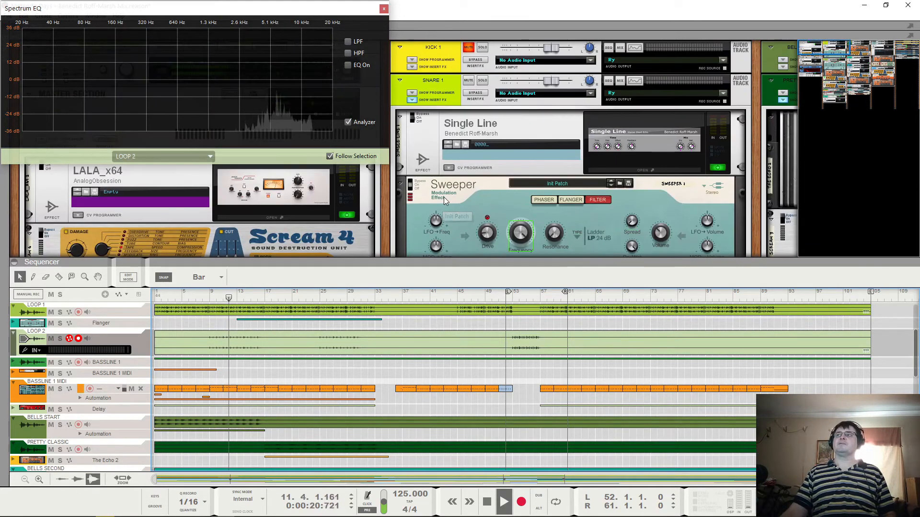
{"action": "left_click", "coordinate": [472, 48]}
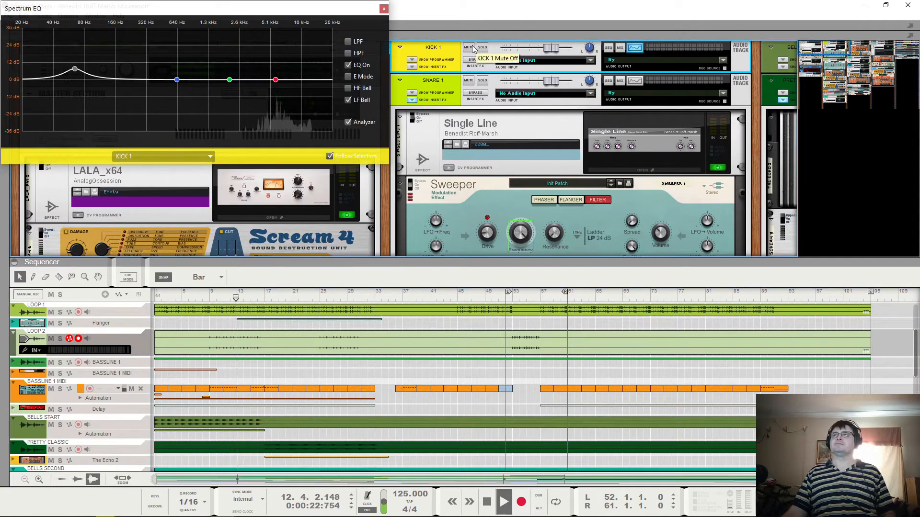
{"action": "left_click", "coordinate": [334, 296]}
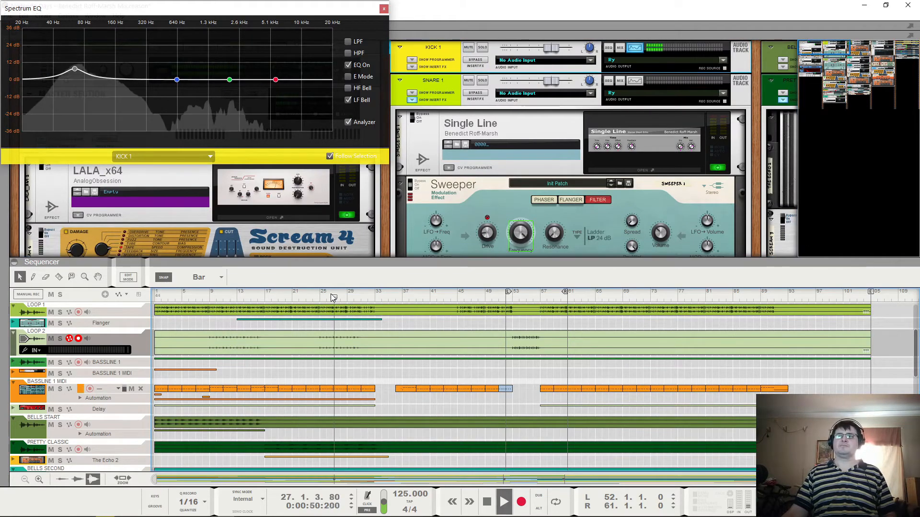
{"action": "scroll", "coordinate": [364, 360], "scroll_direction": "up", "scroll_amount": 4}
{"action": "left_click", "coordinate": [410, 296]}
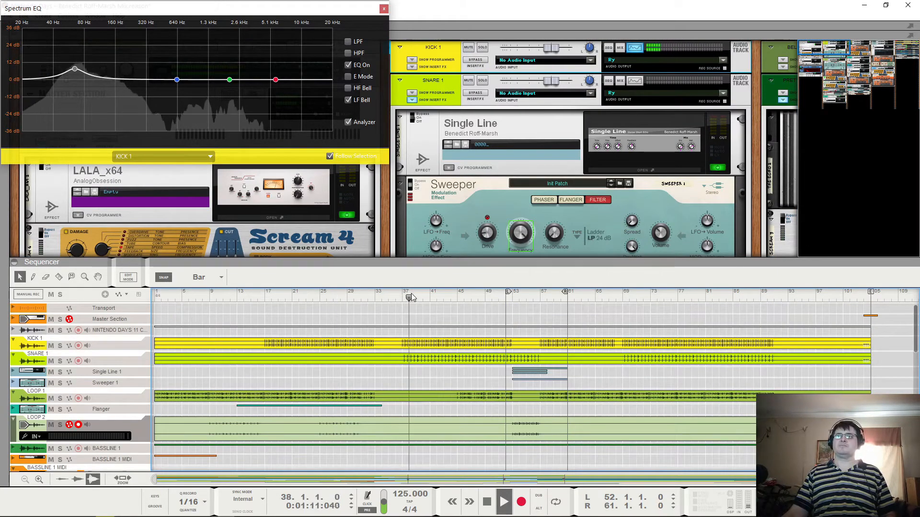
{"action": "scroll", "coordinate": [511, 307], "scroll_direction": "down", "scroll_amount": 3}
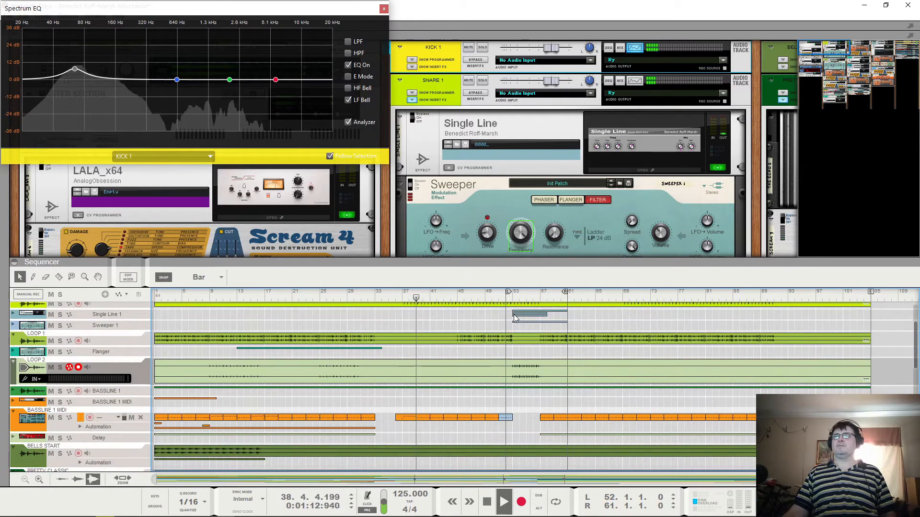
Step: Stop playback, audition LOOP 2's part in the mix from the left locator at bar 52, and stop again
{"action": "key", "text": "space"}
{"action": "key", "text": "KP_1"}
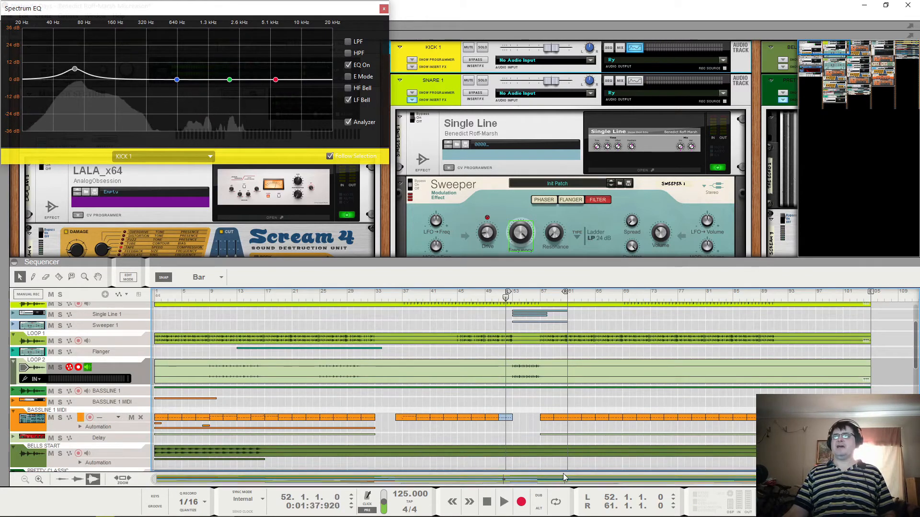
{"action": "key", "text": "space"}
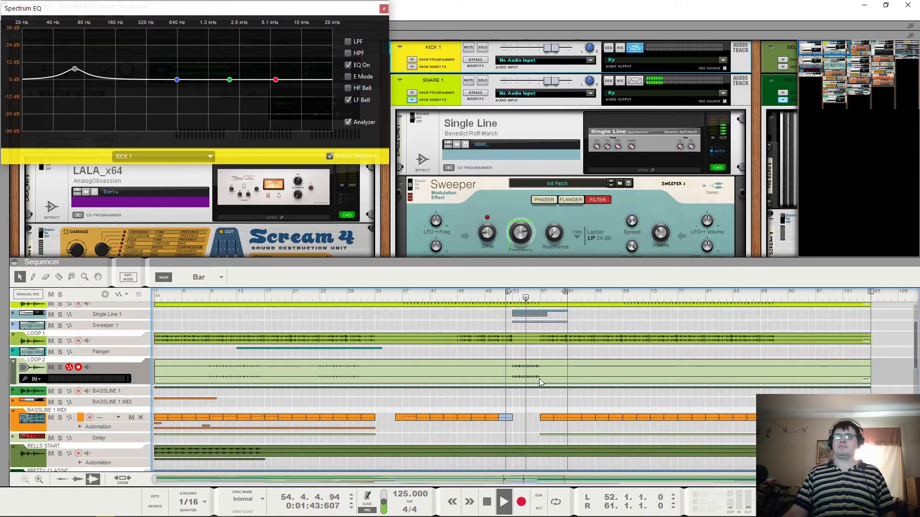
{"action": "key", "text": "space"}
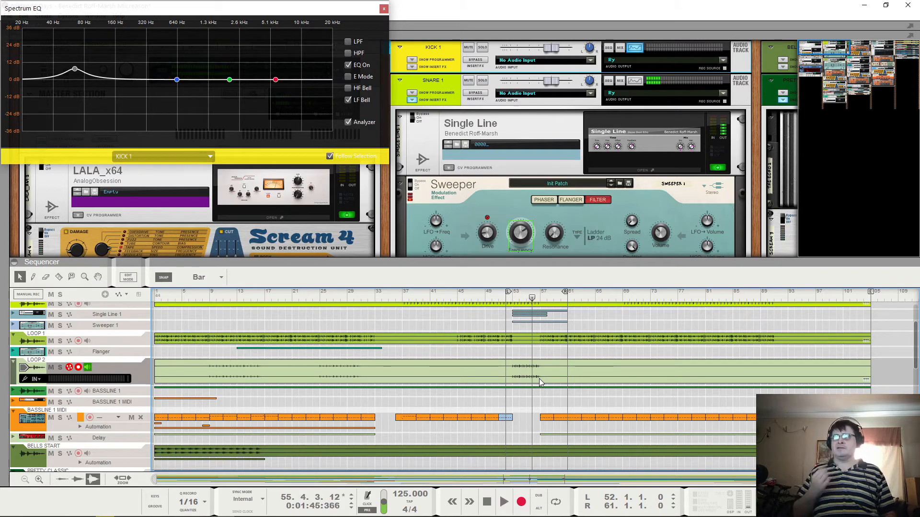
Step: Solo BASSLINE 1, move the playhead to bar 13 and expand the BASSLINE 1 sequencer track
{"action": "scroll", "coordinate": [200, 392], "scroll_direction": "down", "scroll_amount": 3}
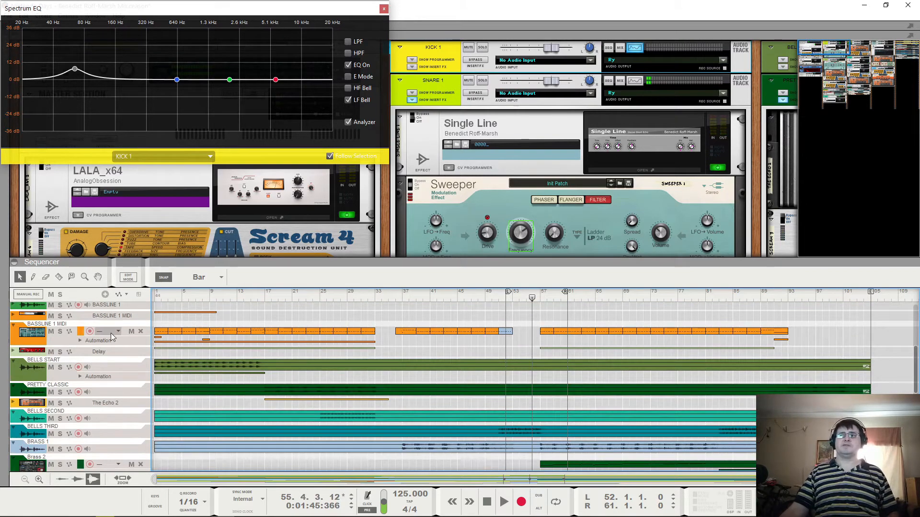
{"action": "scroll", "coordinate": [513, 193], "scroll_direction": "down", "scroll_amount": 10}
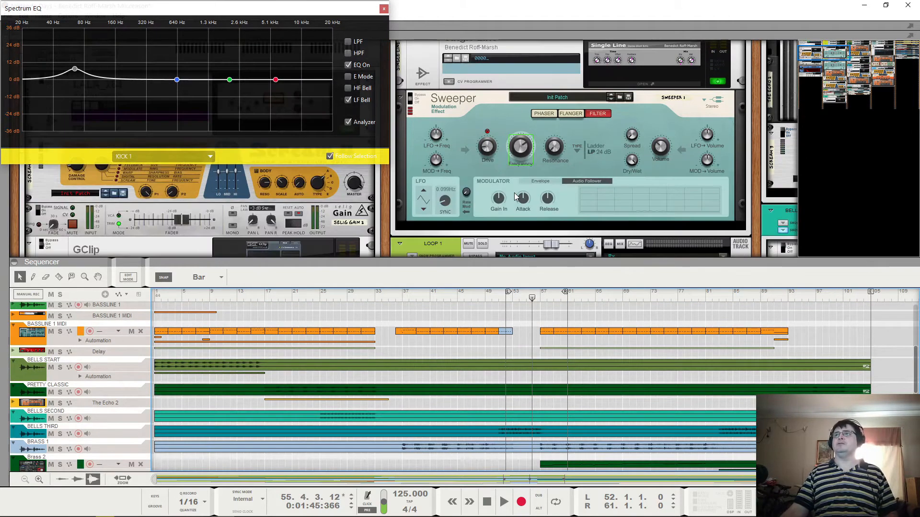
{"action": "scroll", "coordinate": [522, 167], "scroll_direction": "down", "scroll_amount": 6}
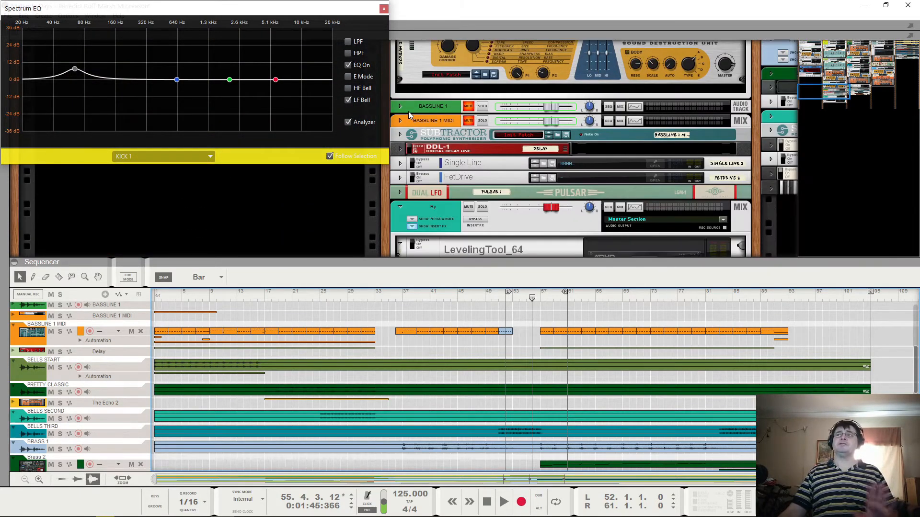
{"action": "left_click", "coordinate": [482, 107]}
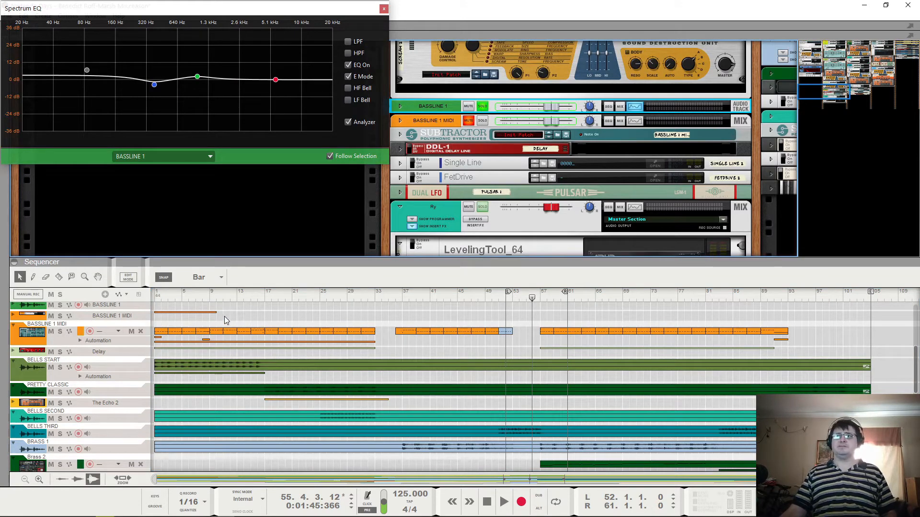
{"action": "left_click", "coordinate": [240, 296]}
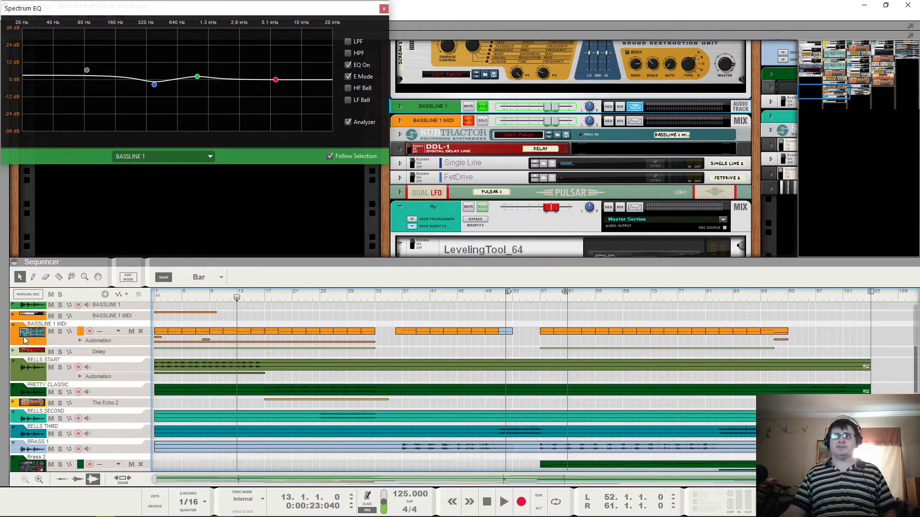
{"action": "scroll", "coordinate": [21, 373], "scroll_direction": "up", "scroll_amount": 3}
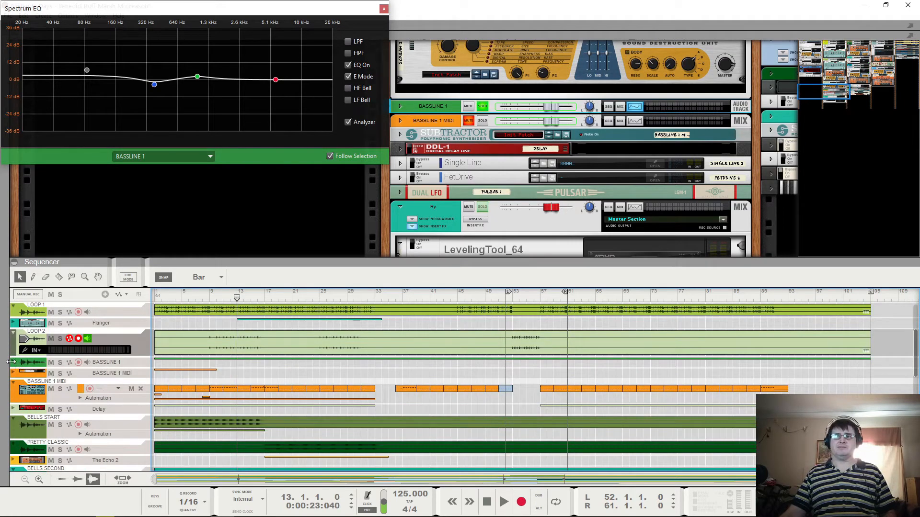
{"action": "left_click", "coordinate": [13, 362]}
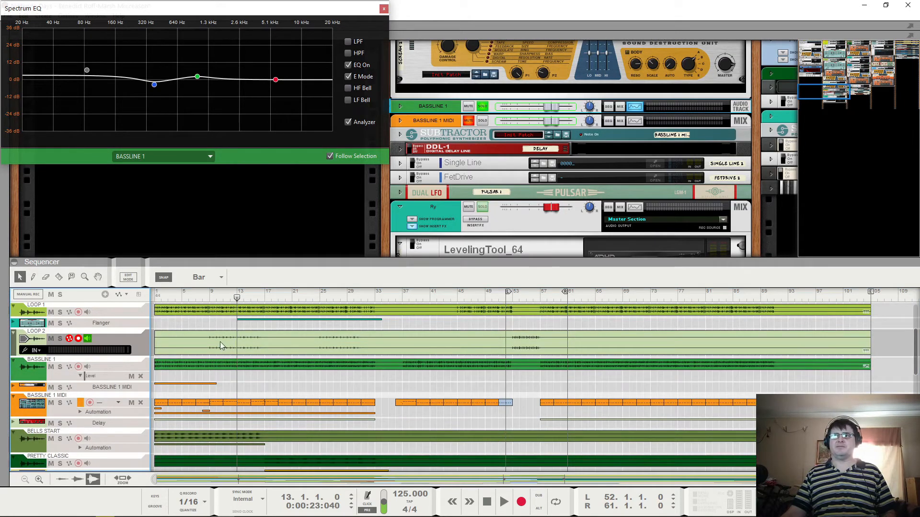
Step: Audition soloed BASSLINE 1 from bar 13, skip to bar 29, and stop playback
{"action": "key", "text": "space"}
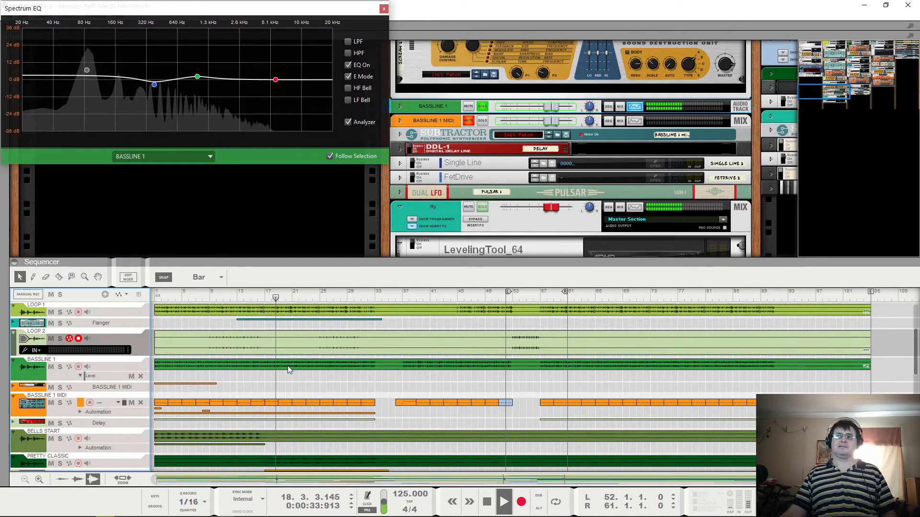
{"action": "left_click", "coordinate": [347, 294]}
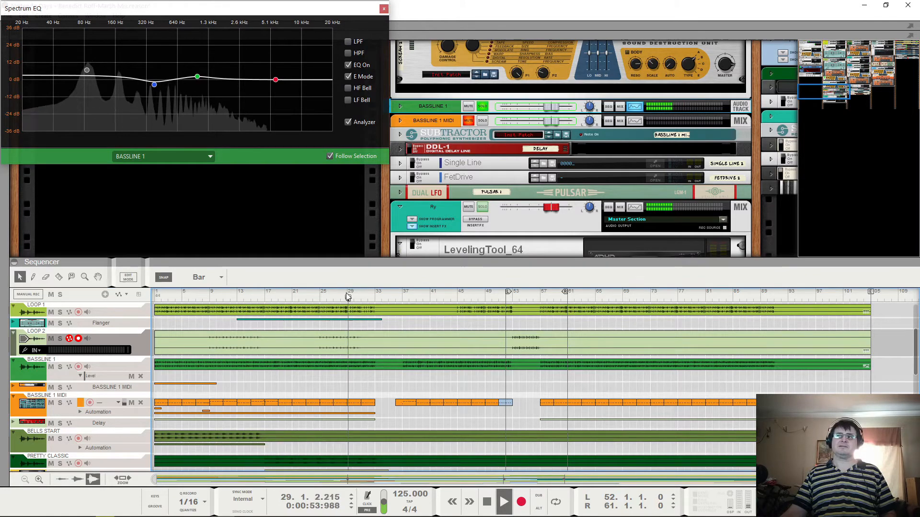
{"action": "key", "text": "space"}
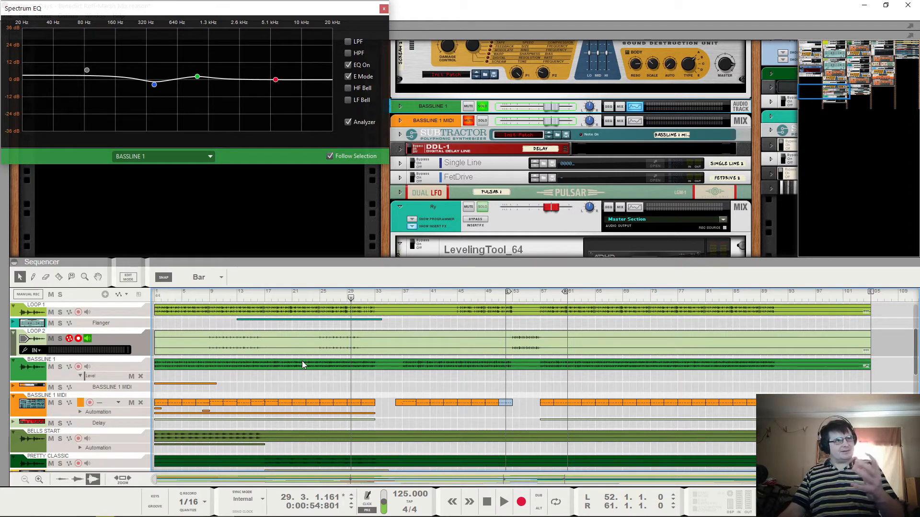
Step: Resume playback and compare BASSLINE 1 with its channel EQ on and off, leaving the EQ off
{"action": "key", "text": "space"}
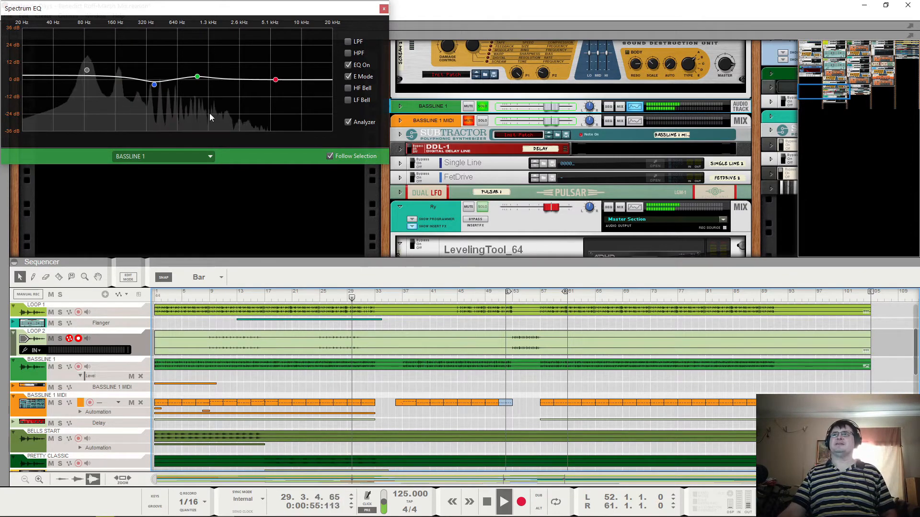
{"action": "left_click", "coordinate": [348, 64]}
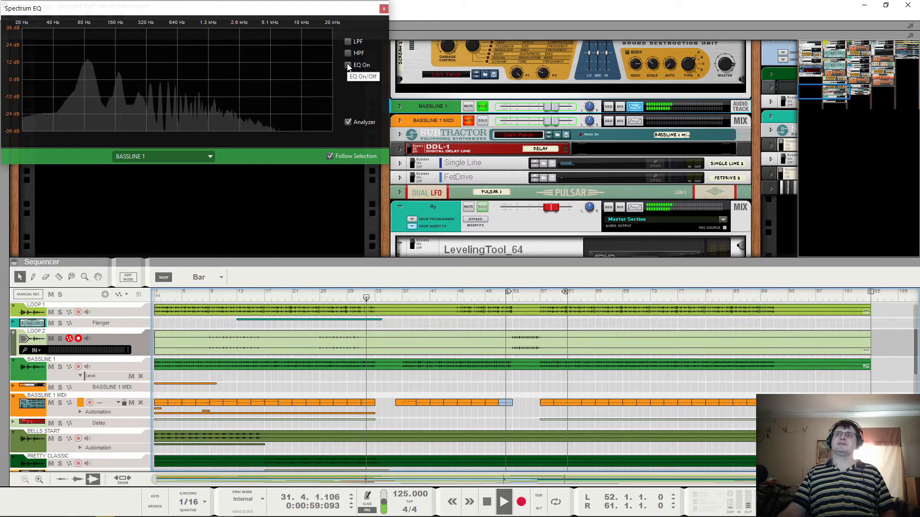
{"action": "left_click", "coordinate": [348, 65]}
{"action": "left_click", "coordinate": [348, 65]}
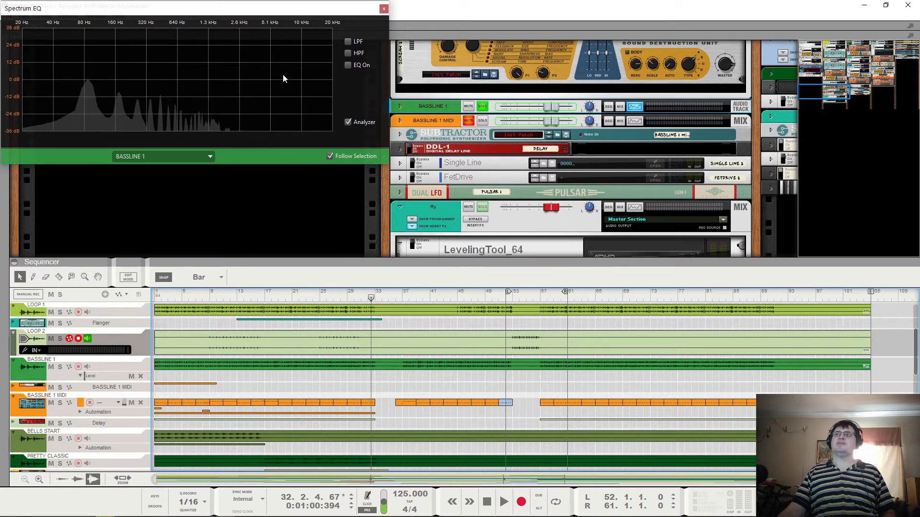
Step: Collapse and mute the BASSLINE 1 sequencer track, and turn off its channel's solo and mute in the rack
{"action": "left_click", "coordinate": [14, 363]}
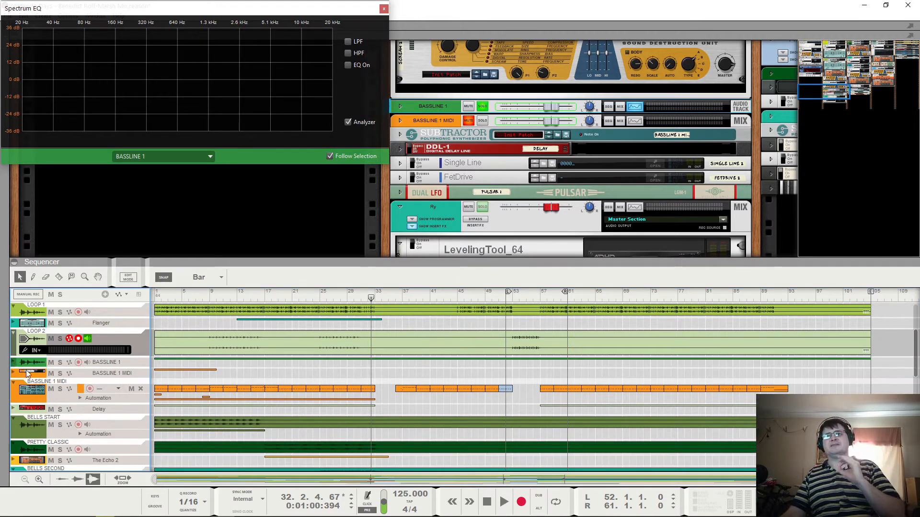
{"action": "left_click", "coordinate": [52, 362]}
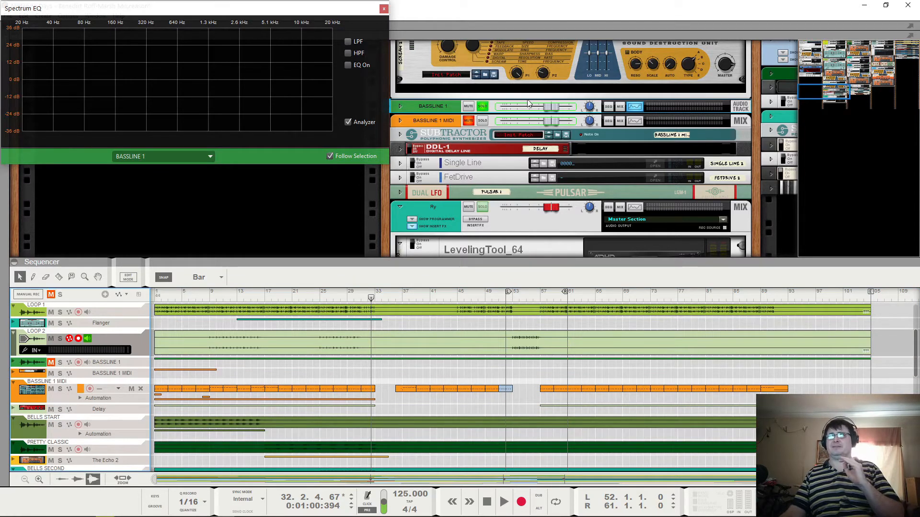
{"action": "left_click", "coordinate": [482, 111]}
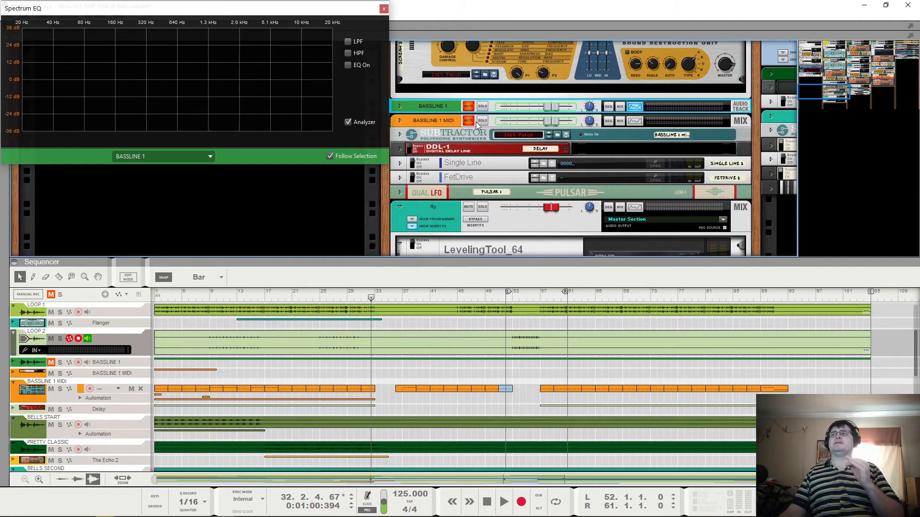
{"action": "left_click", "coordinate": [468, 107]}
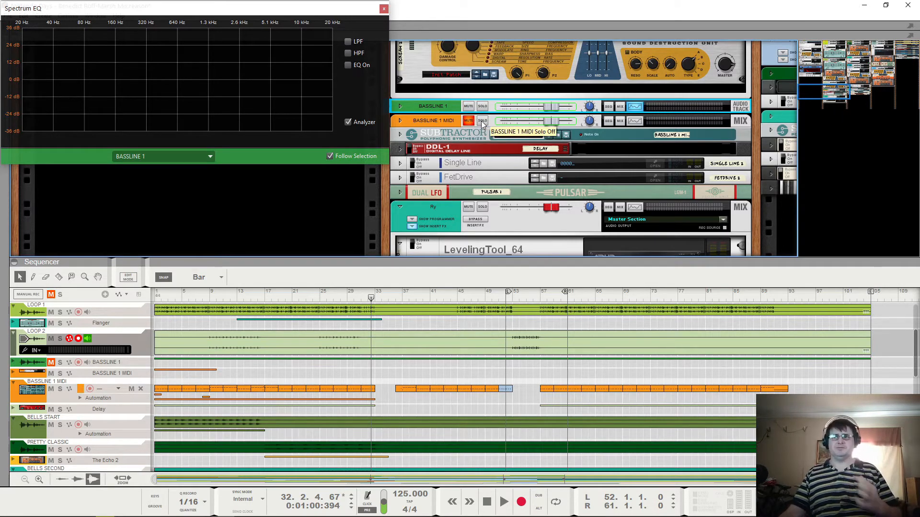
Step: Solo BASSLINE 1 MIDI and enlarge its note lane in the sequencer, with the playhead returned to the song start
{"action": "left_click", "coordinate": [481, 121]}
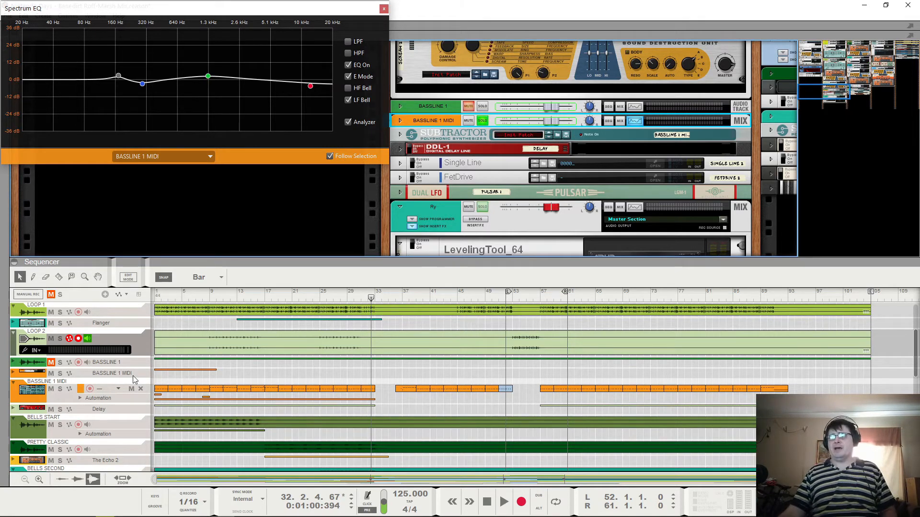
{"action": "left_click", "coordinate": [38, 397]}
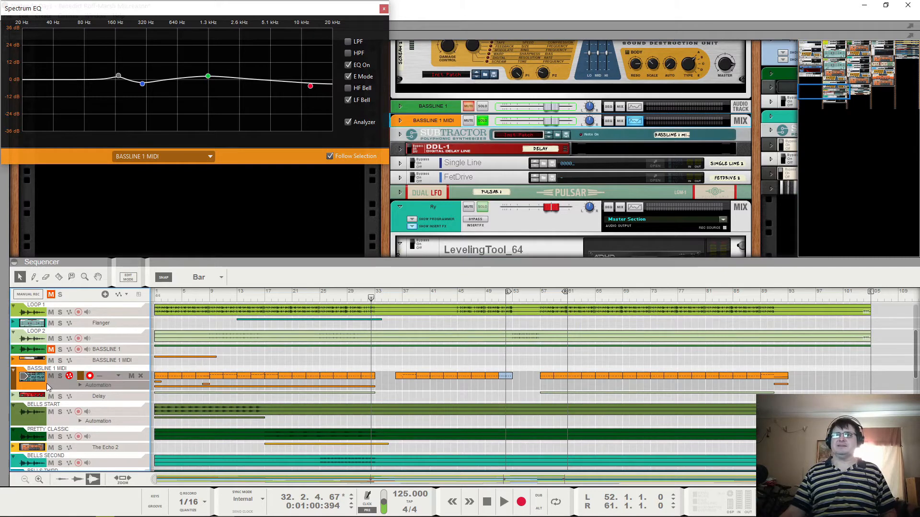
{"action": "left_click_drag", "start_coordinate": [49, 390], "coordinate": [50, 409]}
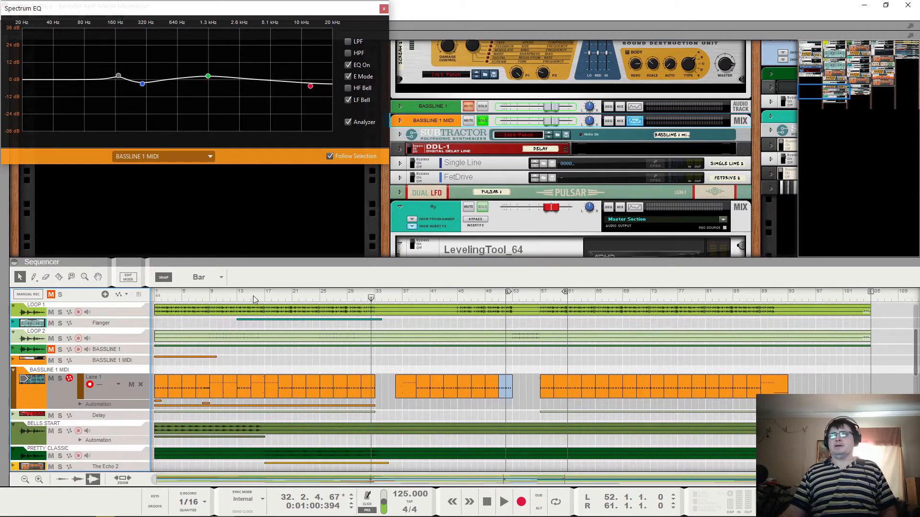
{"action": "key", "text": "Home"}
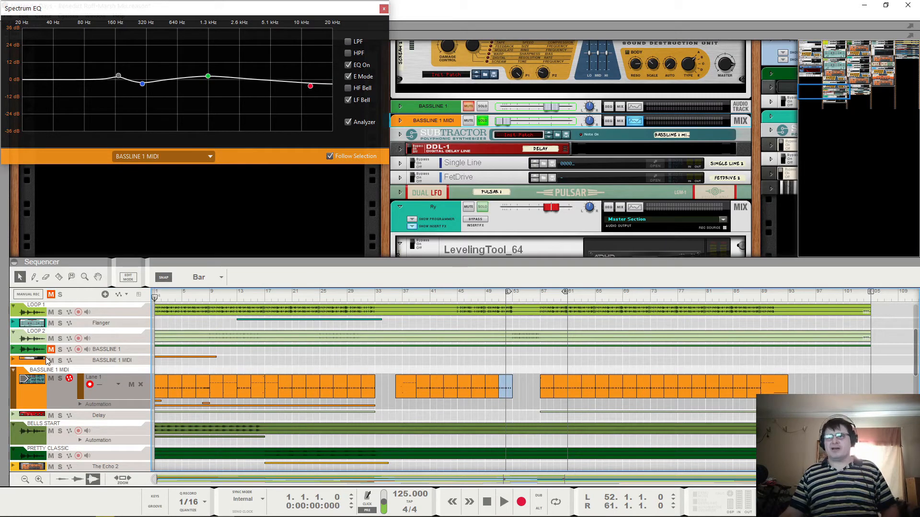
Step: Expand the BASSLINE 1 MIDI automation lanes, mute the Filter Freq automation and play the bassline from bar 1
{"action": "left_click", "coordinate": [80, 404]}
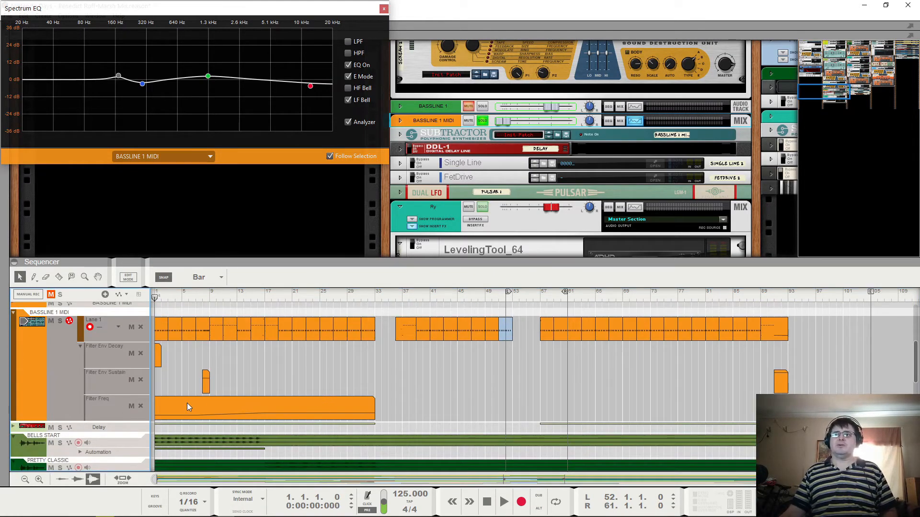
{"action": "left_click", "coordinate": [417, 292]}
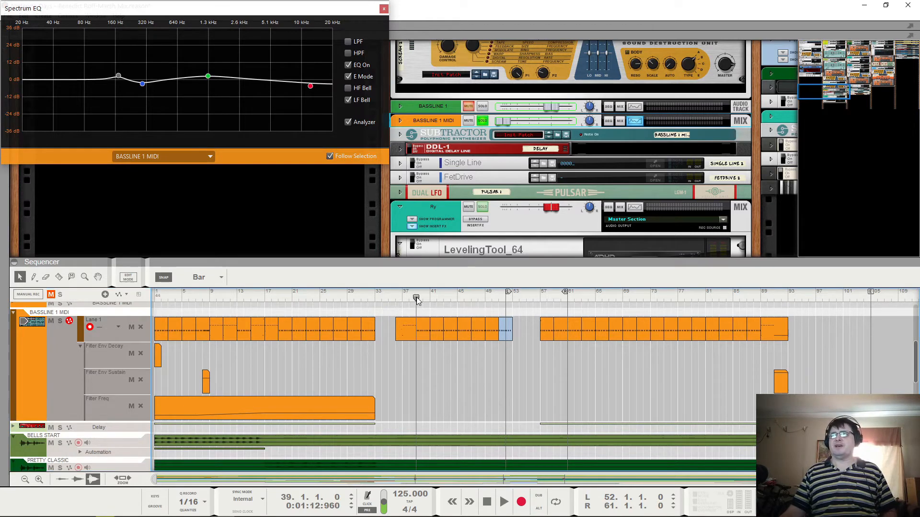
{"action": "left_click", "coordinate": [132, 407]}
{"action": "left_click", "coordinate": [155, 296]}
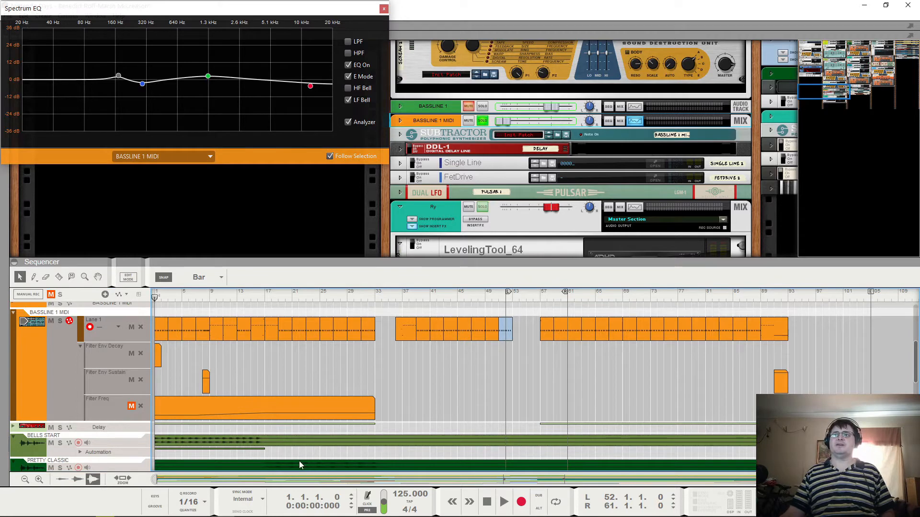
{"action": "key", "text": "space"}
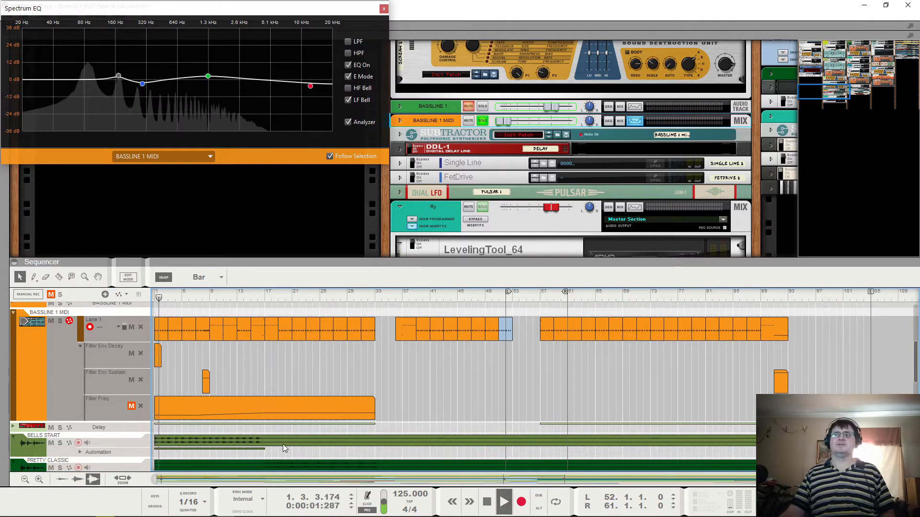
{"action": "left_click", "coordinate": [406, 296]}
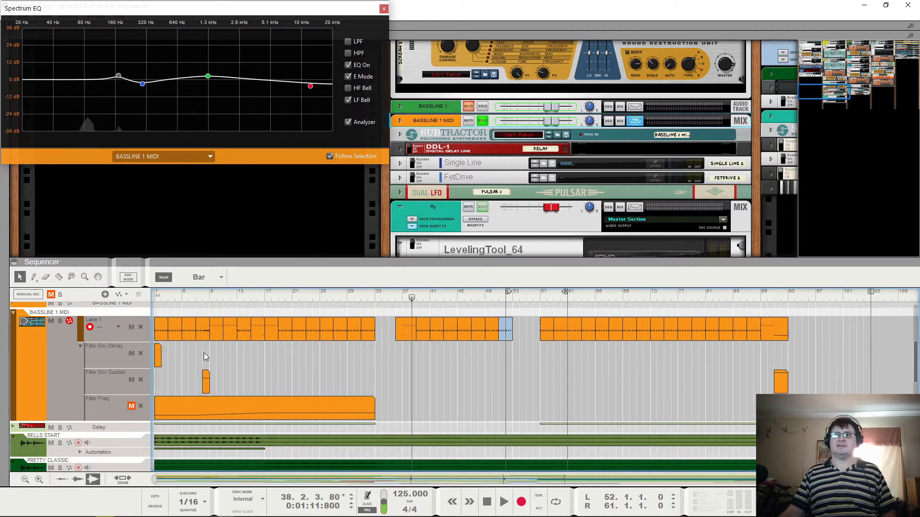
Step: Mute the BASSLINE 1 MIDI level automation track and play the soloed bassline from bar 1
{"action": "scroll", "coordinate": [173, 361], "scroll_direction": "up", "scroll_amount": 1}
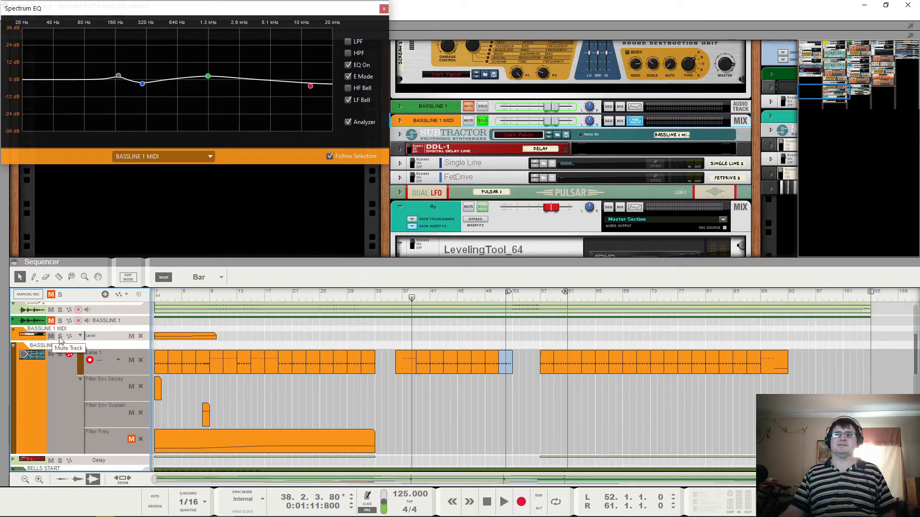
{"action": "left_click", "coordinate": [291, 291]}
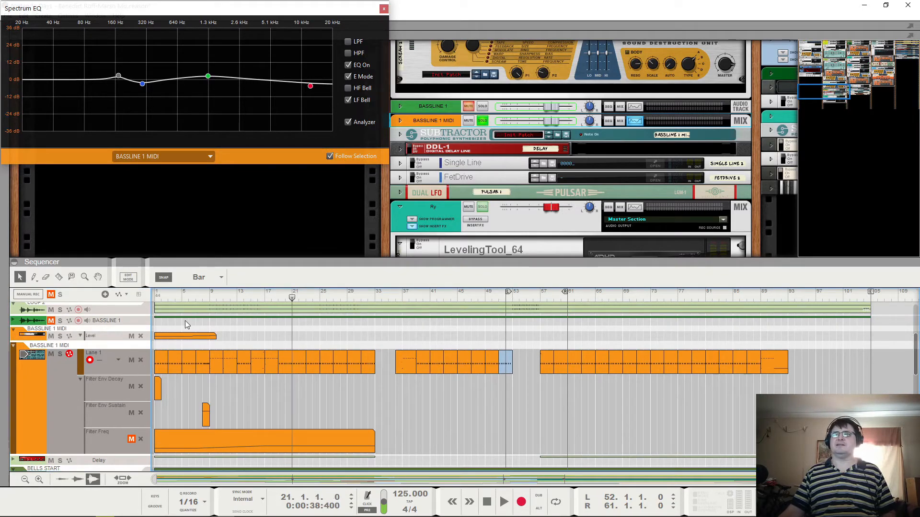
{"action": "left_click", "coordinate": [51, 336]}
{"action": "left_click_drag", "start_coordinate": [212, 296], "coordinate": [132, 304]}
{"action": "key", "text": "space"}
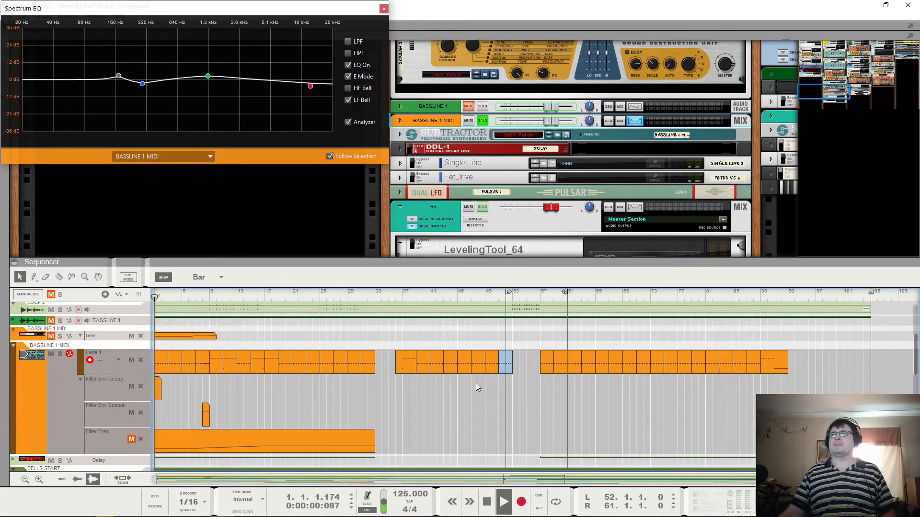
{"action": "scroll", "coordinate": [372, 386], "scroll_direction": "down", "scroll_amount": 3}
{"action": "scroll", "coordinate": [384, 426], "scroll_direction": "up", "scroll_amount": 1}
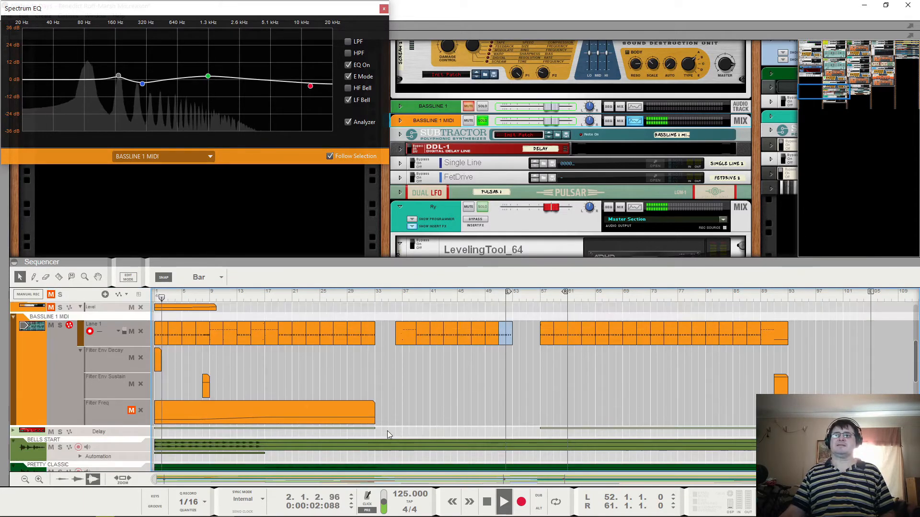
{"action": "scroll", "coordinate": [401, 407], "scroll_direction": "up", "scroll_amount": 3}
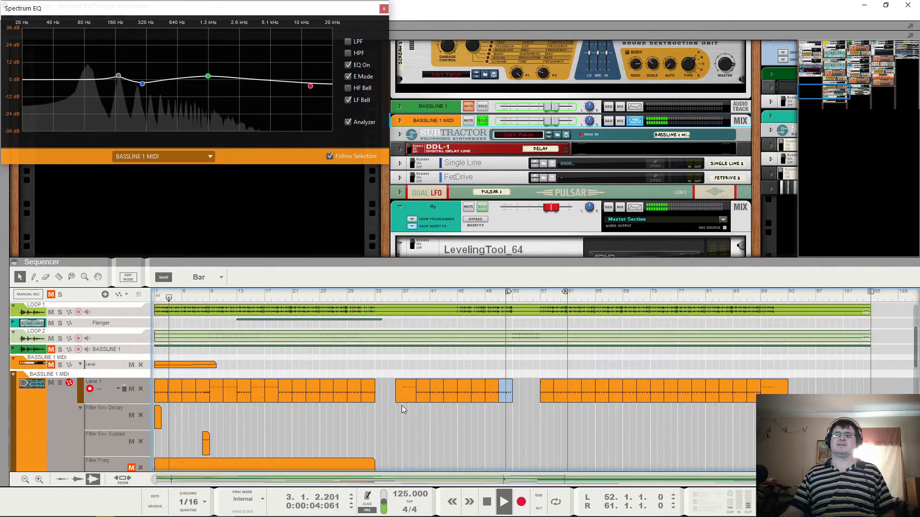
{"action": "key", "text": "space"}
Step: Turn off solo on the BASSLINE 1 MIDI channel, play from bar 1 and unmute the channel during playback
{"action": "left_click", "coordinate": [485, 119]}
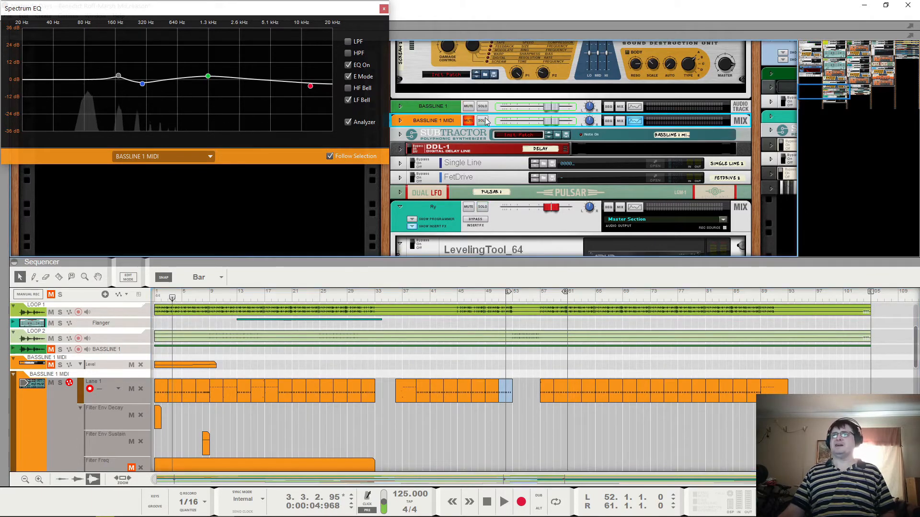
{"action": "left_click_drag", "start_coordinate": [172, 298], "coordinate": [128, 299]}
{"action": "key", "text": "space"}
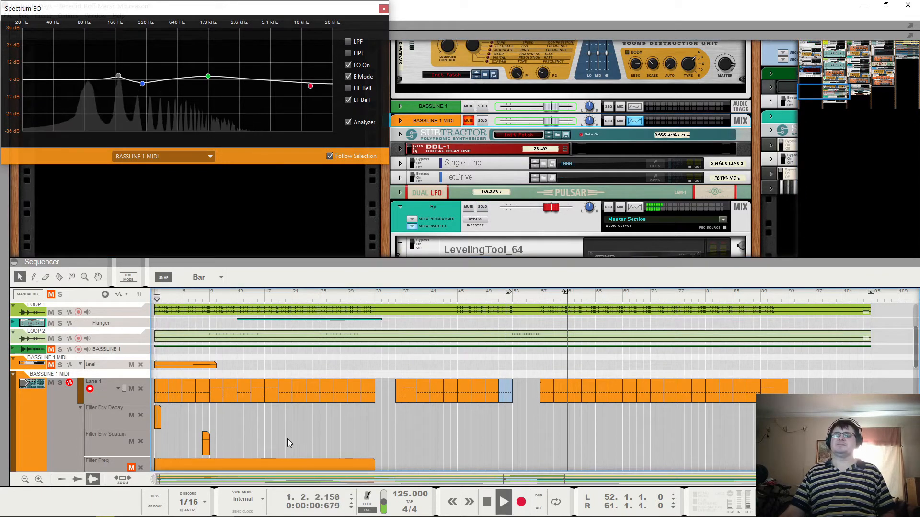
{"action": "left_click", "coordinate": [469, 121]}
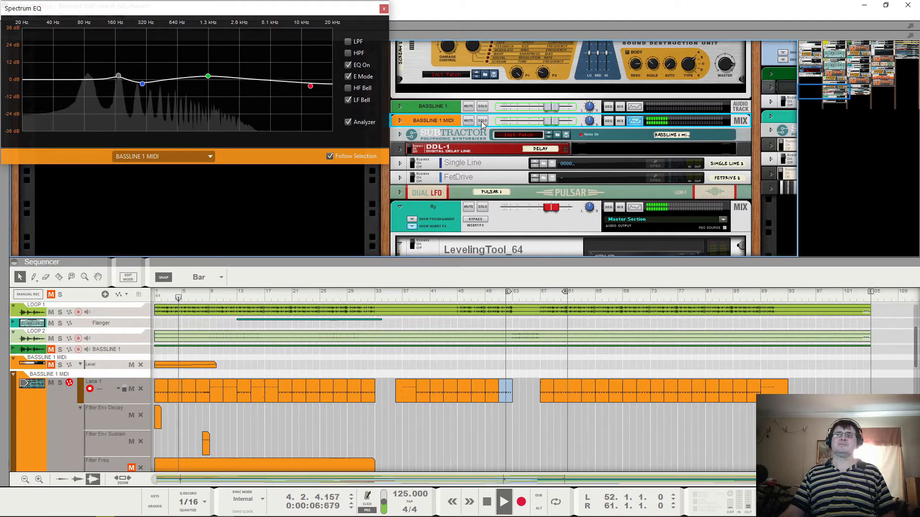
{"action": "key", "text": "space"}
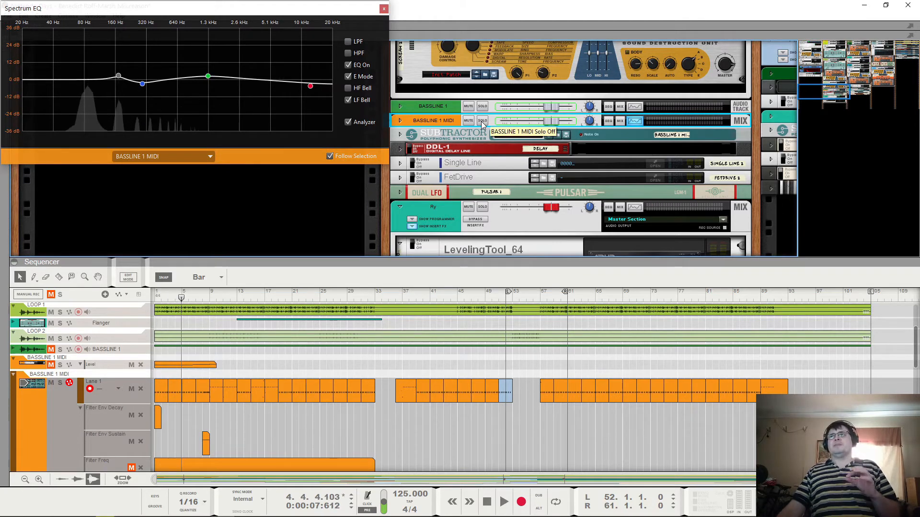
Step: Return the playhead to bar 1 and unmute the BASSLINE 1 MIDI level track and the Filter Freq automation lane
{"action": "left_click", "coordinate": [155, 296]}
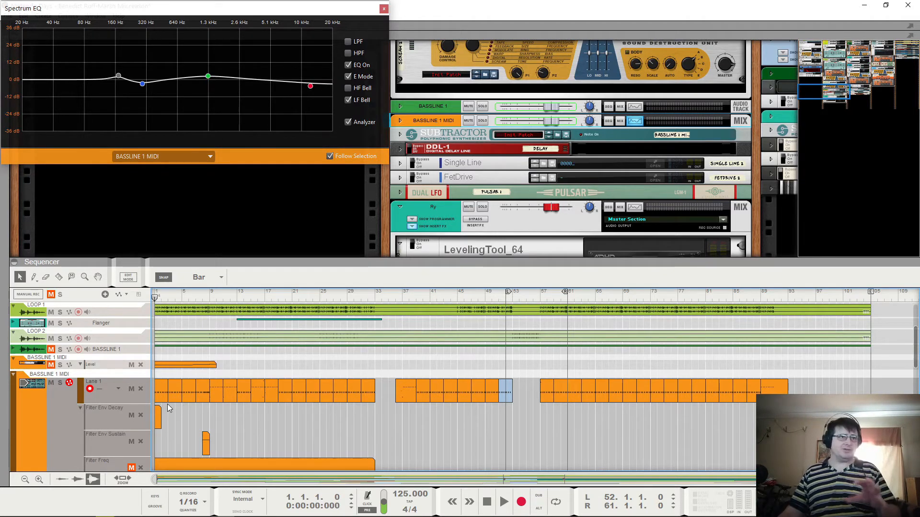
{"action": "left_click", "coordinate": [51, 364]}
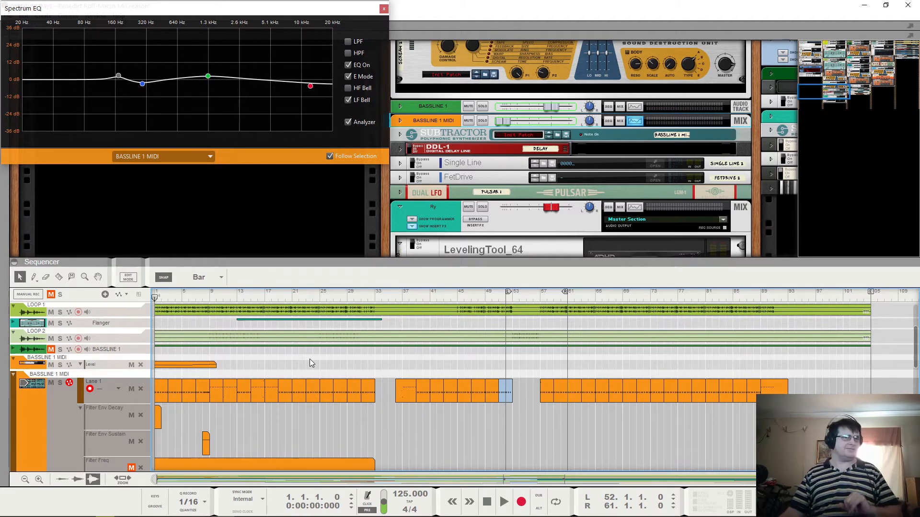
{"action": "scroll", "coordinate": [310, 359], "scroll_direction": "down", "scroll_amount": 2}
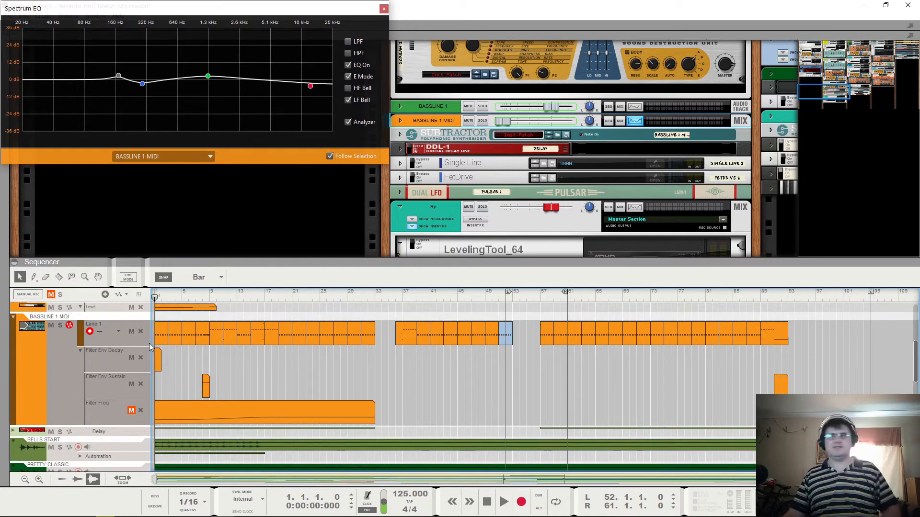
{"action": "left_click", "coordinate": [129, 411]}
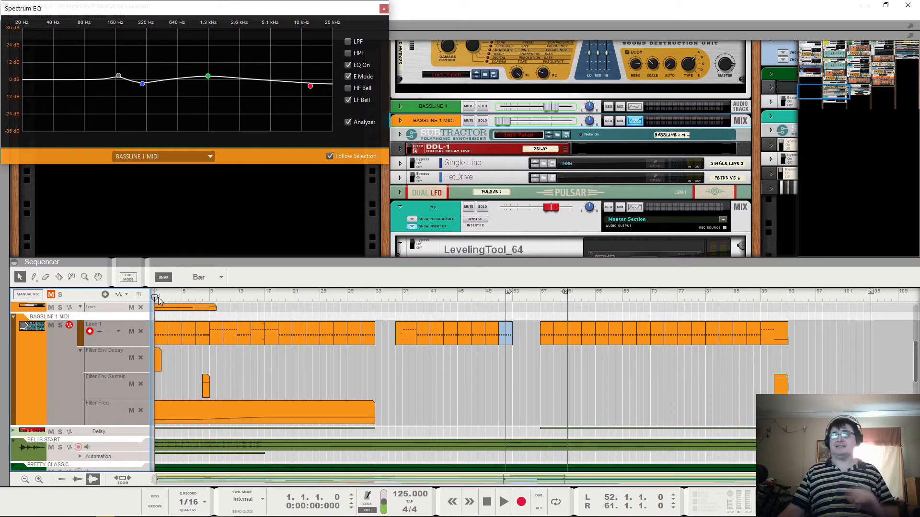
Step: Unfold the SubTractor synth under BASSLINE 1 MIDI and audition the bassline from bar 1 and around bar 10
{"action": "left_click", "coordinate": [398, 136]}
{"action": "scroll", "coordinate": [488, 158], "scroll_direction": "down", "scroll_amount": 2}
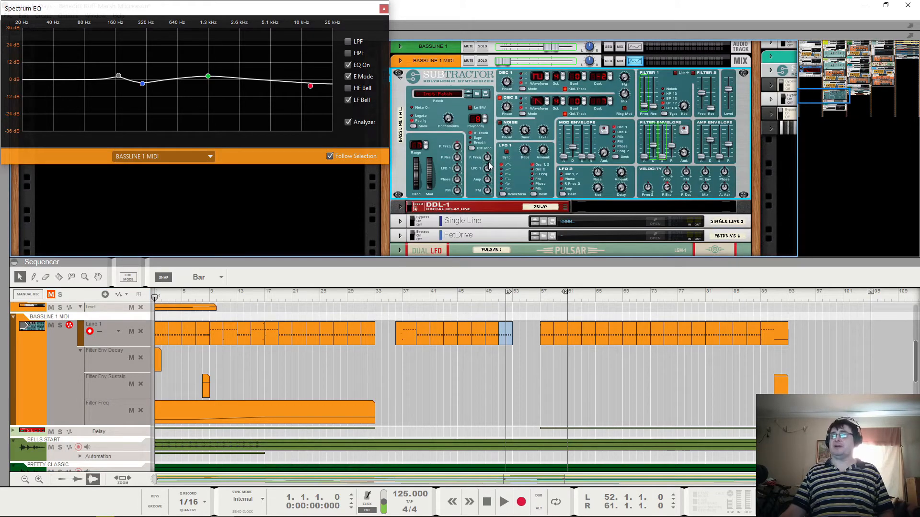
{"action": "left_click", "coordinate": [410, 206]}
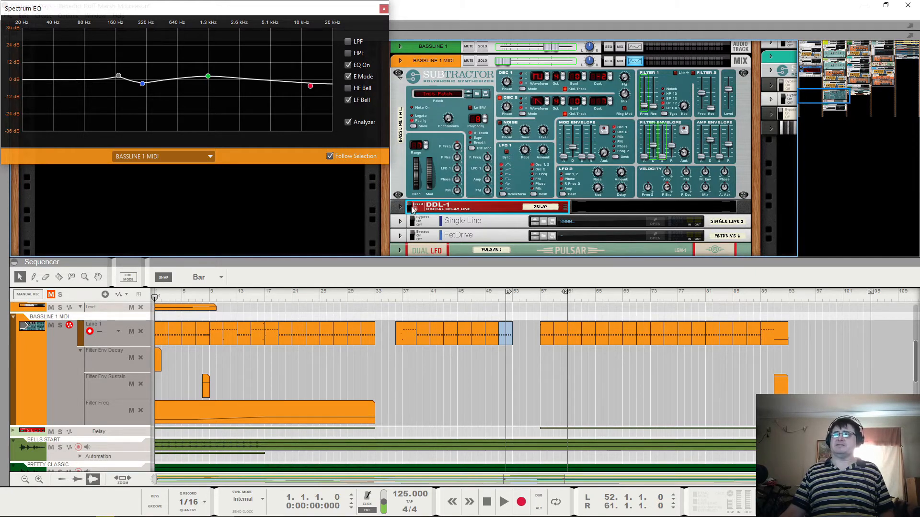
{"action": "key", "text": "space"}
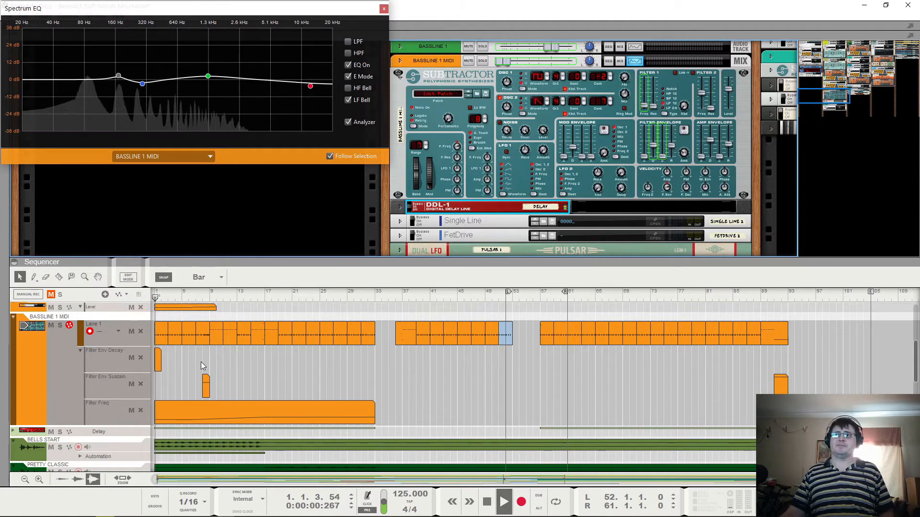
{"action": "left_click", "coordinate": [216, 292]}
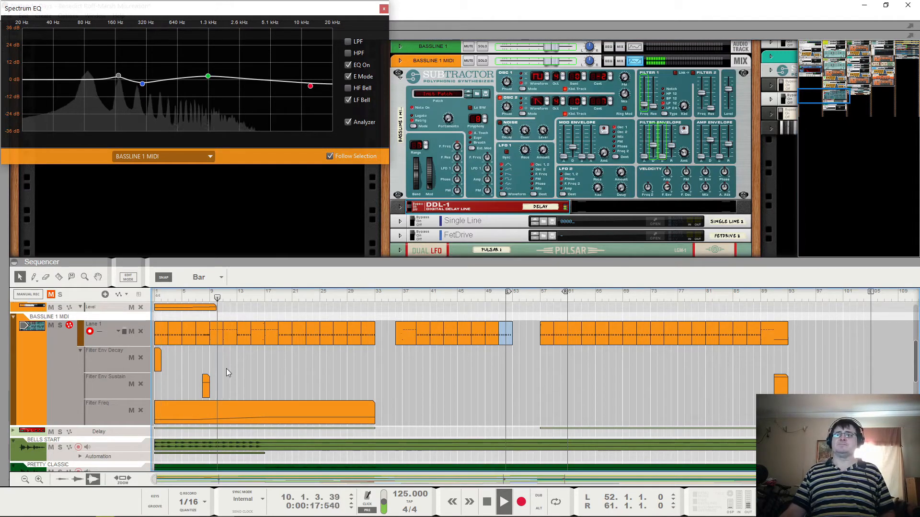
{"action": "key", "text": "space"}
Step: Play the bassline from bar 8 to hear the Filter Env Sustain automation
{"action": "left_click", "coordinate": [210, 296]}
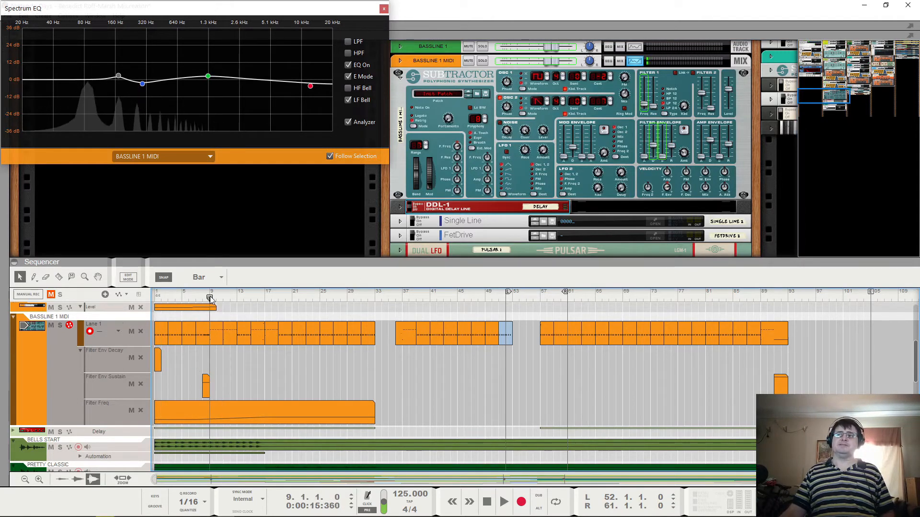
{"action": "mouse_move", "coordinate": [210, 296]}
{"action": "left_mouse_down"}
{"action": "mouse_move", "coordinate": [149, 300]}
{"action": "mouse_move", "coordinate": [211, 300]}
{"action": "left_mouse_up"}
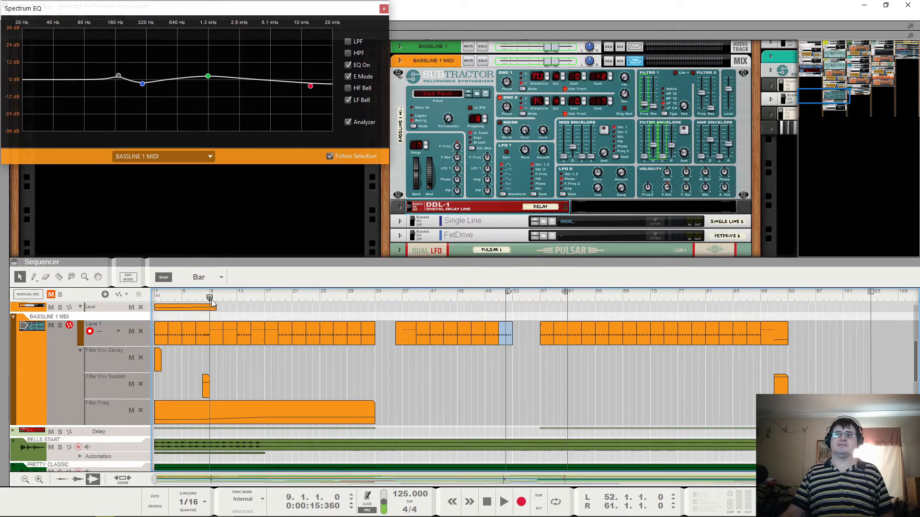
{"action": "mouse_move", "coordinate": [211, 300]}
{"action": "left_mouse_down"}
{"action": "mouse_move", "coordinate": [229, 301]}
{"action": "mouse_move", "coordinate": [203, 301]}
{"action": "left_mouse_up"}
{"action": "key", "text": "space"}
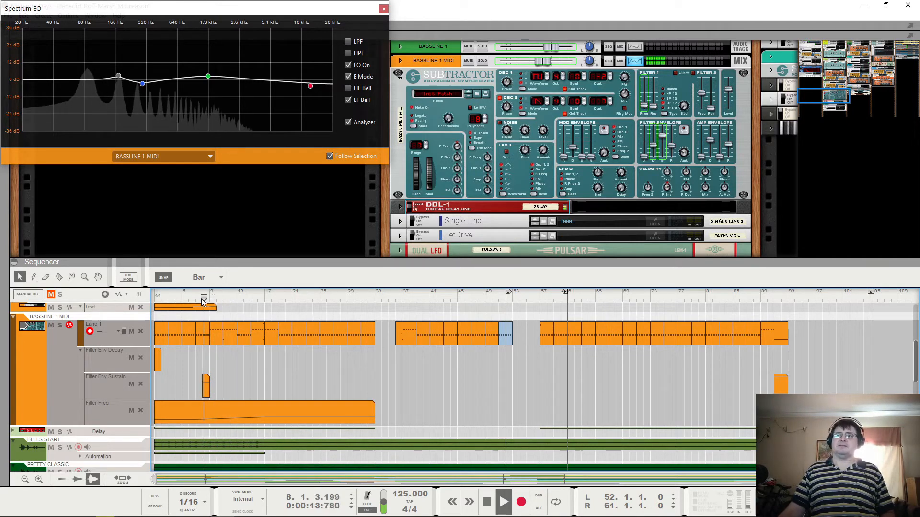
{"action": "left_click", "coordinate": [183, 295]}
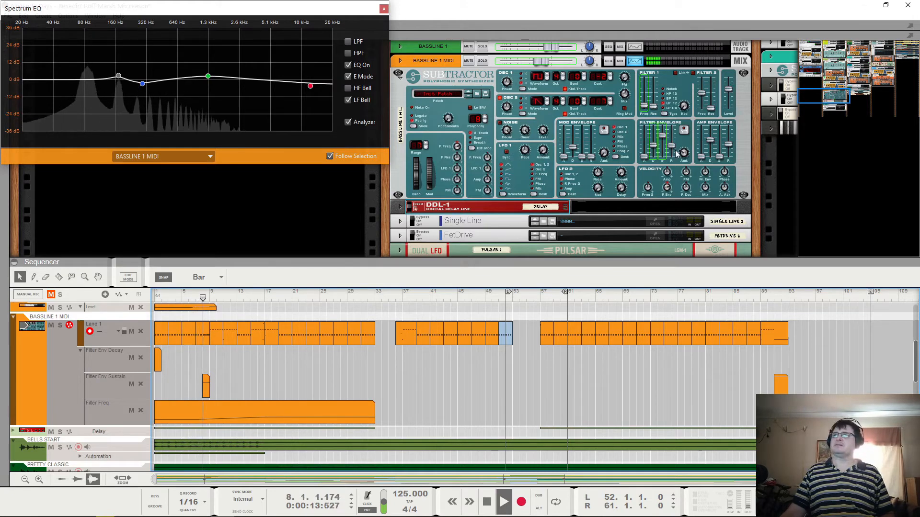
{"action": "key", "text": "space"}
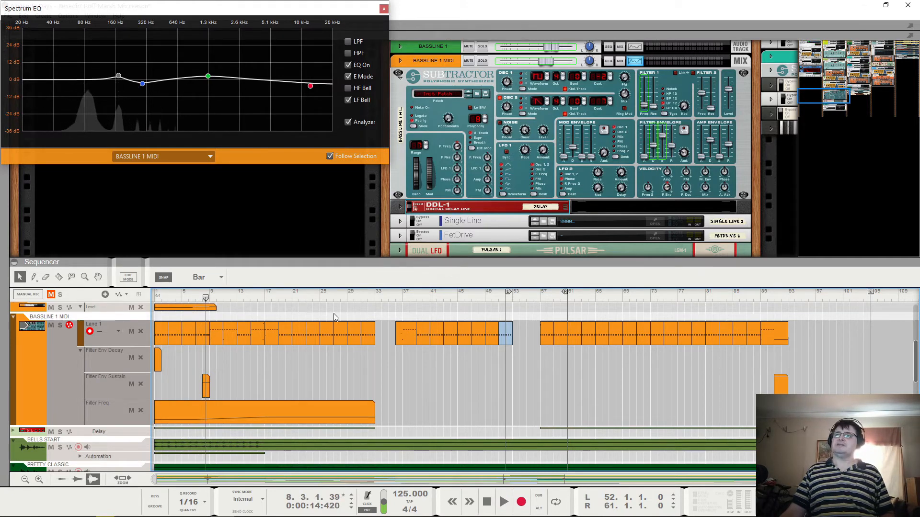
Step: Open the bassline clip spanning bars 7 to 9 in the note editor and play it from bar 7
{"action": "double_click", "coordinate": [203, 331]}
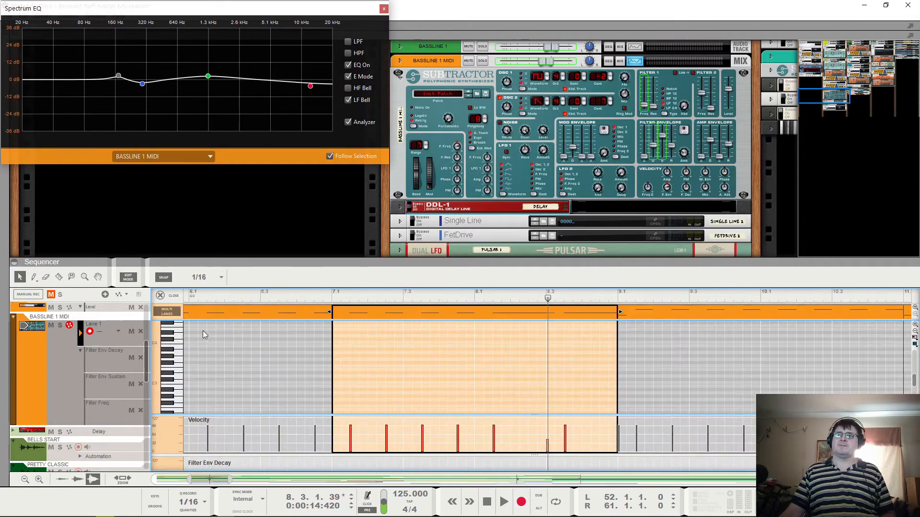
{"action": "scroll", "coordinate": [430, 392], "scroll_direction": "down", "scroll_amount": 5}
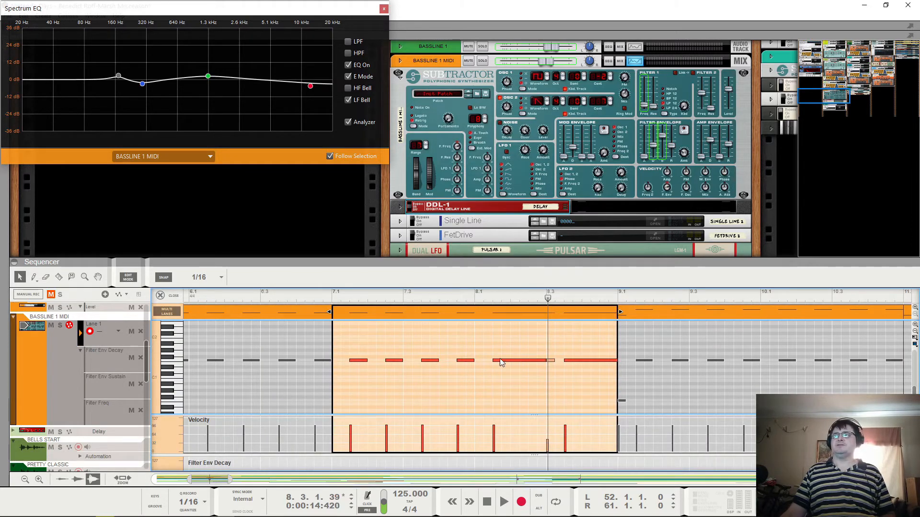
{"action": "left_click_drag", "start_coordinate": [360, 300], "coordinate": [332, 301]}
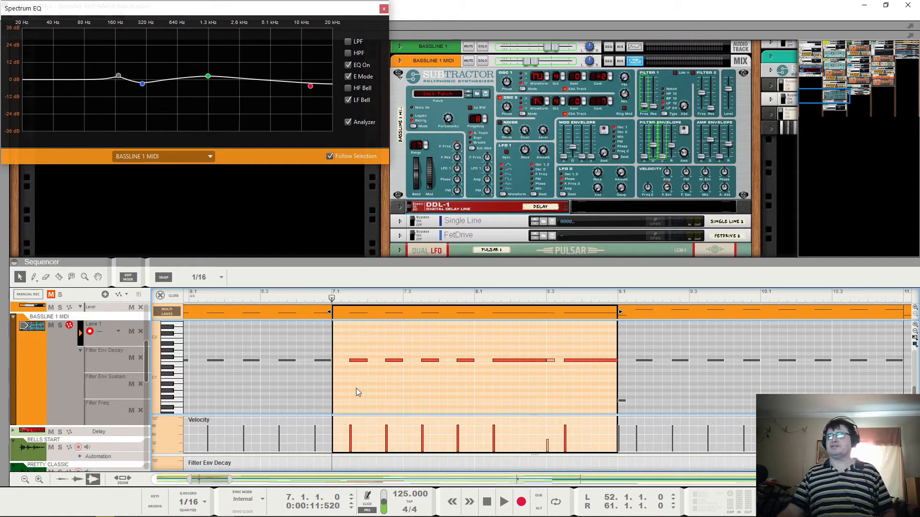
{"action": "key", "text": "space"}
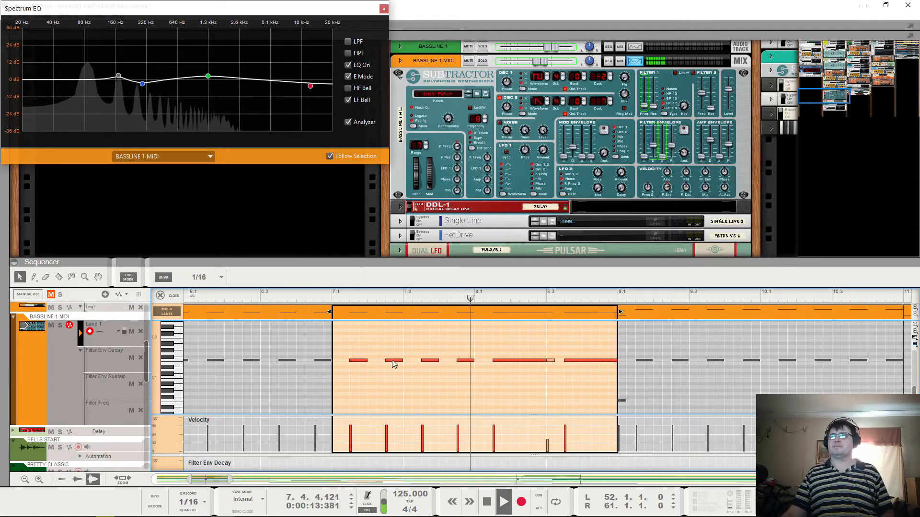
{"action": "key", "text": "space"}
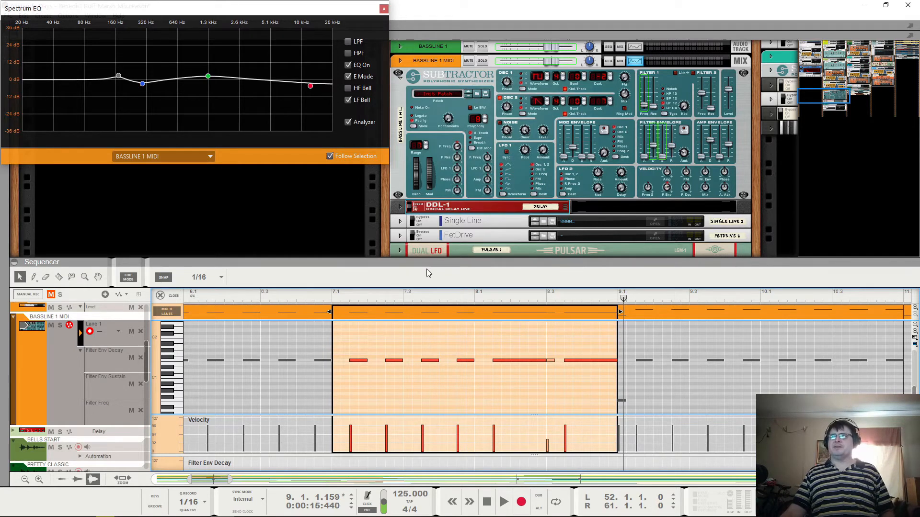
Step: Enlarge the sequencer area and select the low F0 note at the start of bar 9
{"action": "left_click_drag", "start_coordinate": [429, 266], "coordinate": [432, 243]}
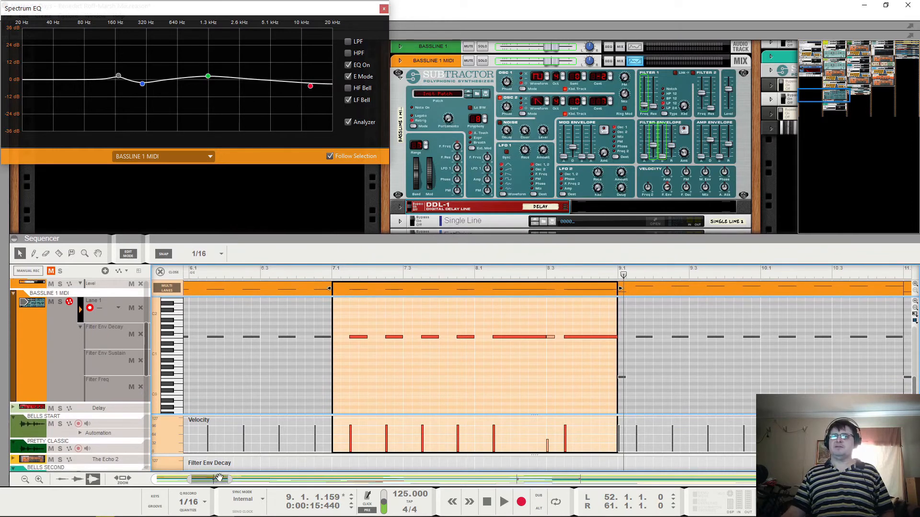
{"action": "mouse_move", "coordinate": [218, 480]}
{"action": "left_mouse_down"}
{"action": "mouse_move", "coordinate": [236, 481]}
{"action": "mouse_move", "coordinate": [228, 481]}
{"action": "left_mouse_up"}
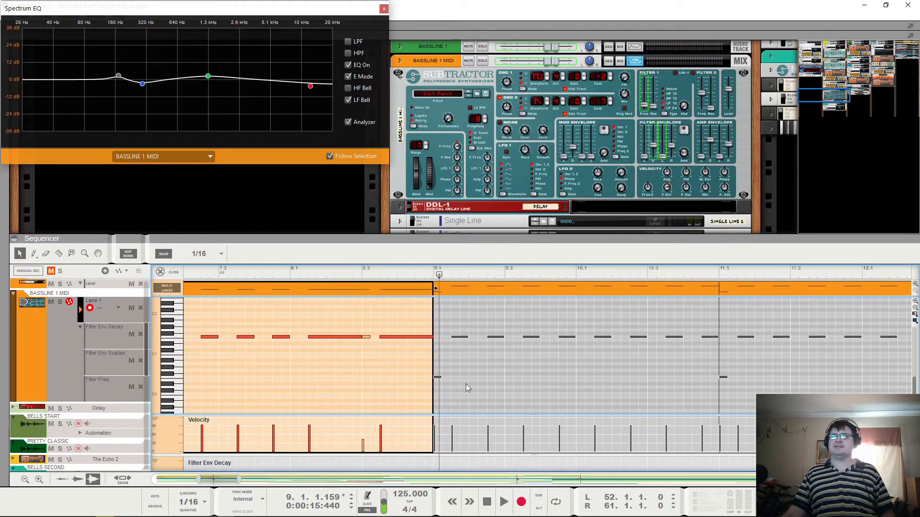
{"action": "left_click", "coordinate": [438, 378]}
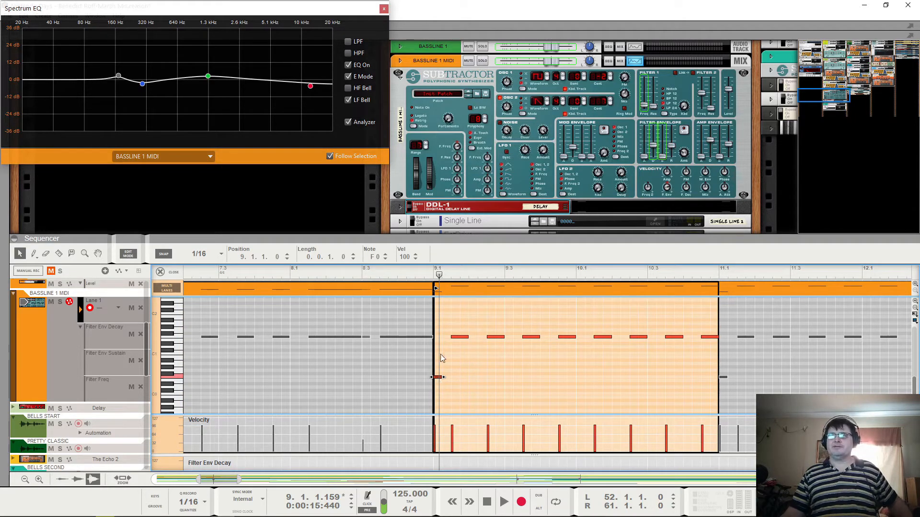
Step: Compare the F1 and F0 notes at the start of bar 9, then play the bassline from bar 8 into bar 11
{"action": "left_click", "coordinate": [460, 337]}
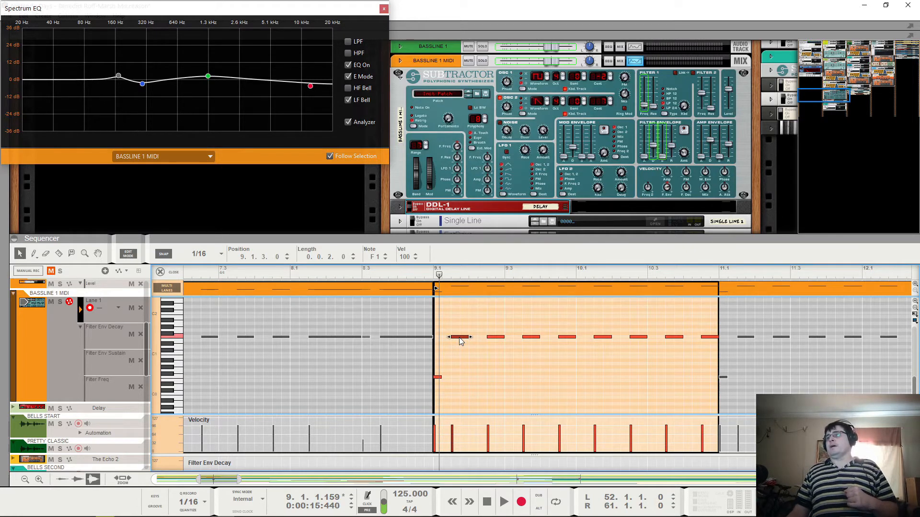
{"action": "left_click", "coordinate": [439, 379]}
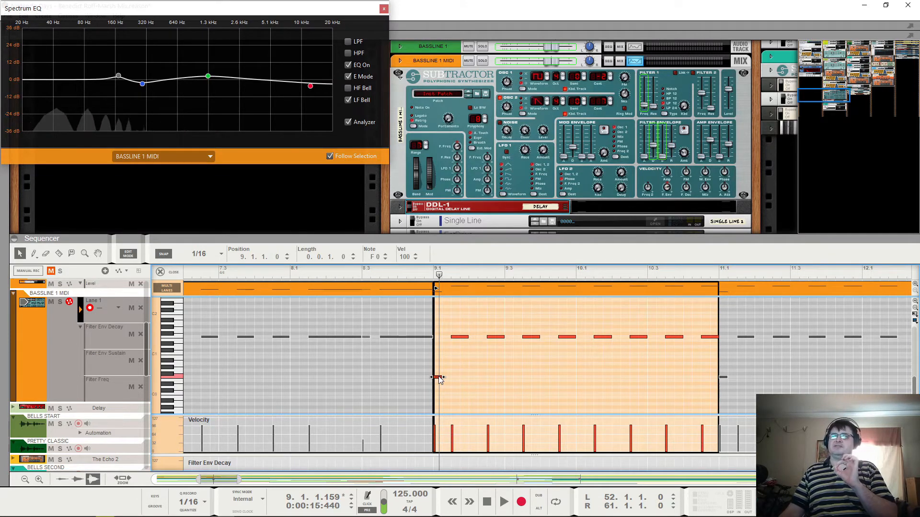
{"action": "left_click", "coordinate": [363, 276]}
{"action": "key", "text": "space"}
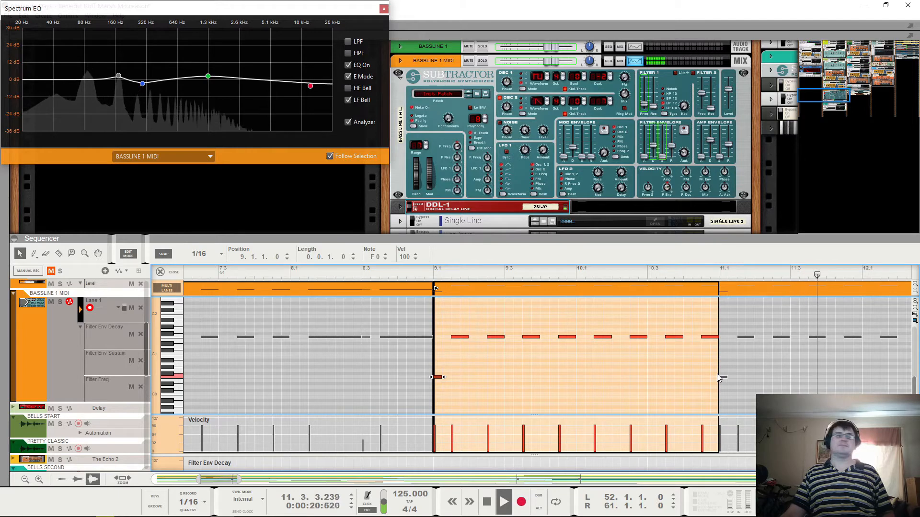
{"action": "key", "text": "space"}
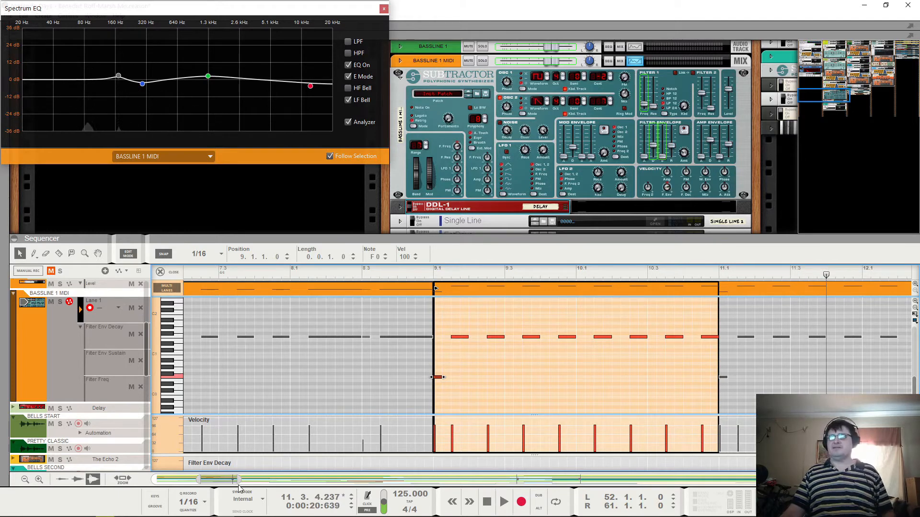
Step: Widen the visible bar range to about bar 20 and play the bassline again around bars 9 to 12
{"action": "left_click_drag", "start_coordinate": [240, 481], "coordinate": [294, 482]}
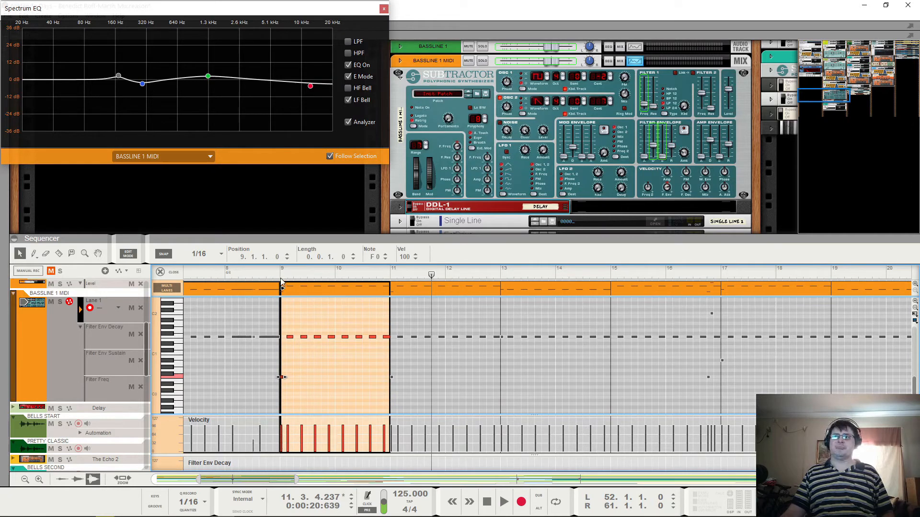
{"action": "left_click", "coordinate": [281, 277]}
{"action": "key", "text": "space"}
{"action": "left_click", "coordinate": [191, 277]}
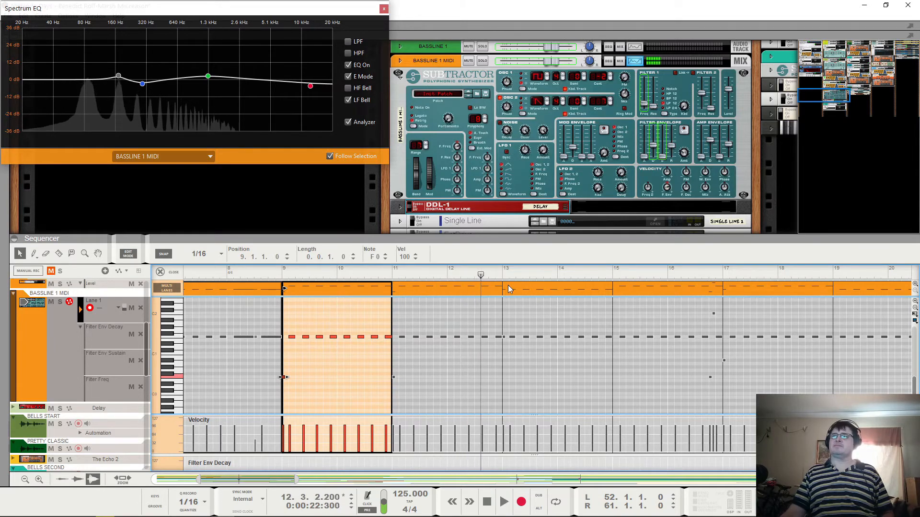
Step: Unfold the DDL-1 delay below the SubTractor and check its Dry/Wet Balance
{"action": "left_click", "coordinate": [400, 207]}
{"action": "scroll", "coordinate": [422, 194], "scroll_direction": "down", "scroll_amount": 3}
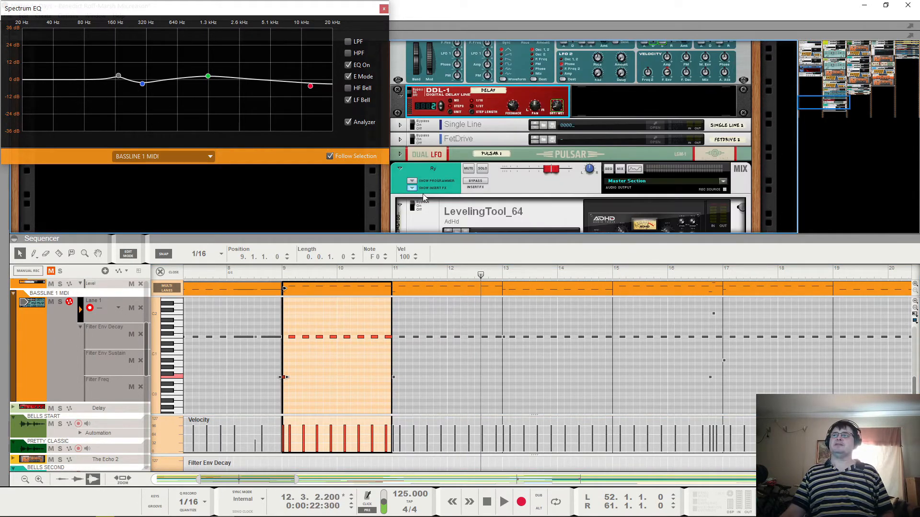
{"action": "mouse_move", "coordinate": [560, 109]}
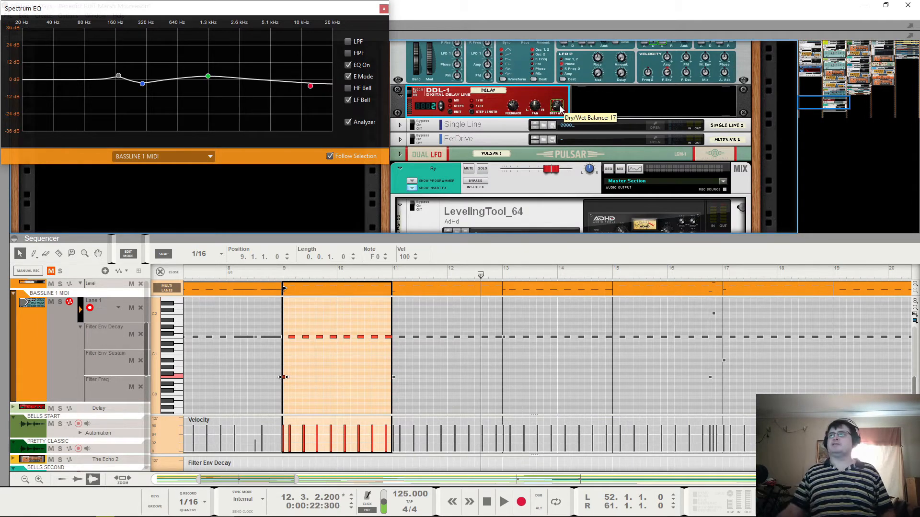
Step: Play the bassline from the middle of bar 15 and again from late in bar 16 to hear the transition into bar 17
{"action": "left_click", "coordinate": [651, 274]}
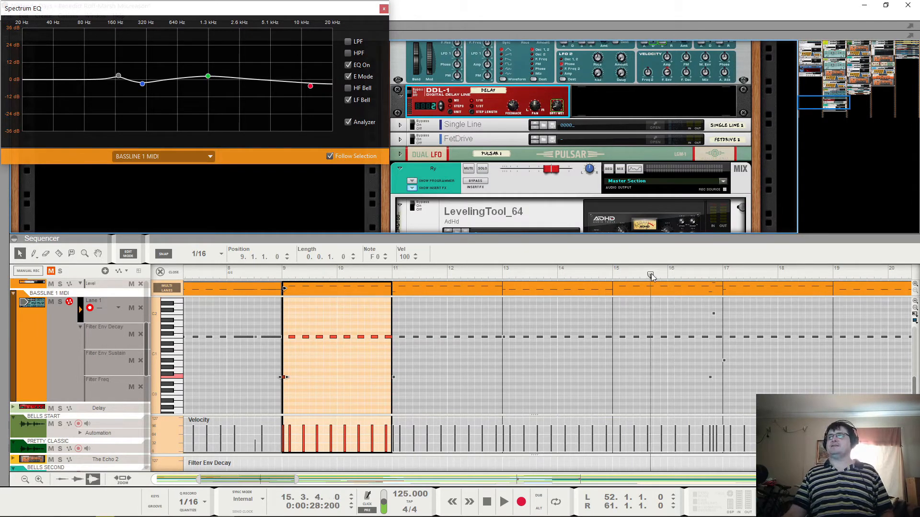
{"action": "key", "text": "space"}
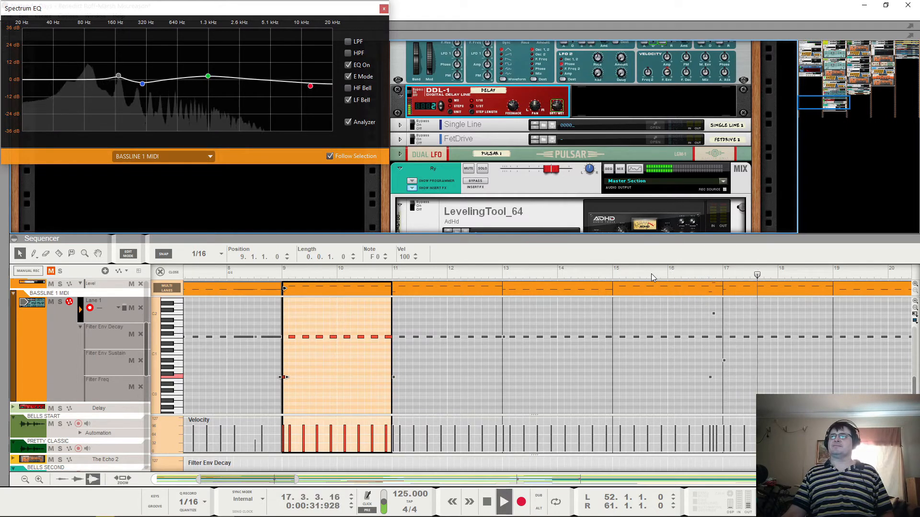
{"action": "key", "text": "space"}
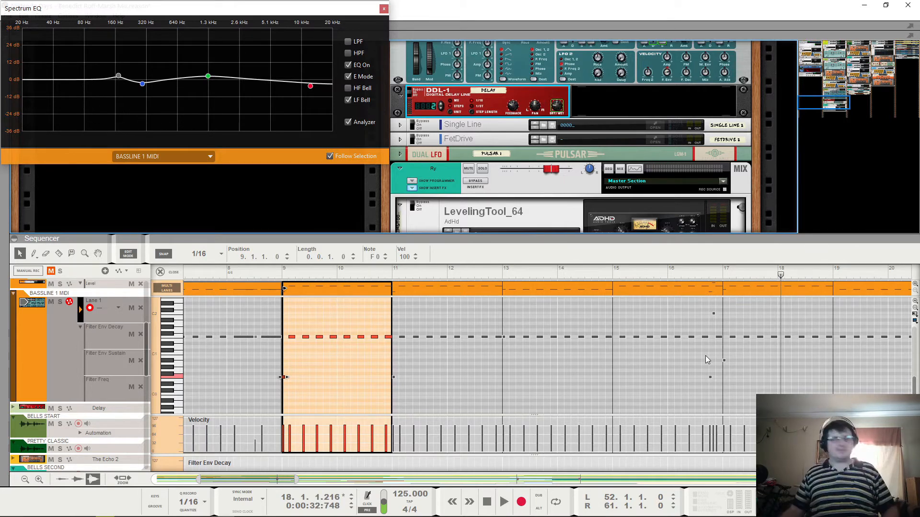
{"action": "left_click", "coordinate": [706, 275]}
{"action": "key", "text": "space"}
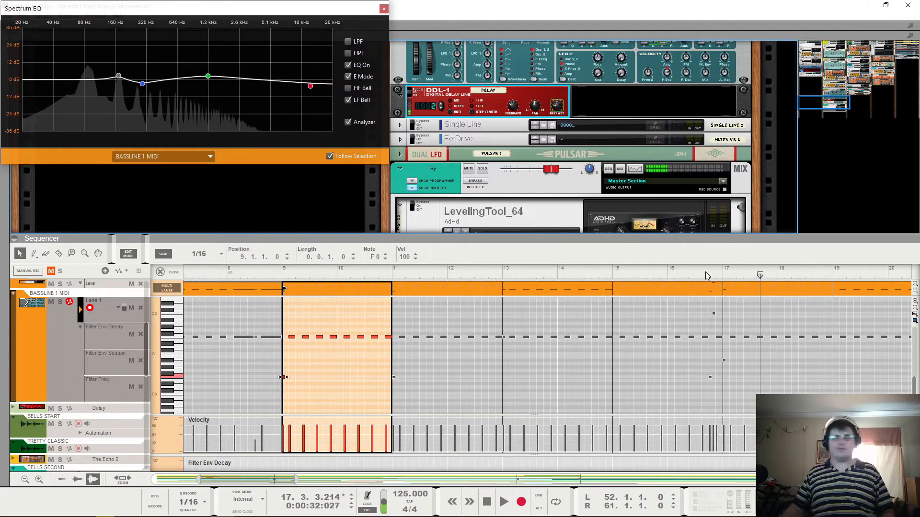
Step: Select the low F0 and high C2 notes near the end of bar 16 and play that fill
{"action": "left_click", "coordinate": [710, 377]}
{"action": "left_click", "coordinate": [714, 314]}
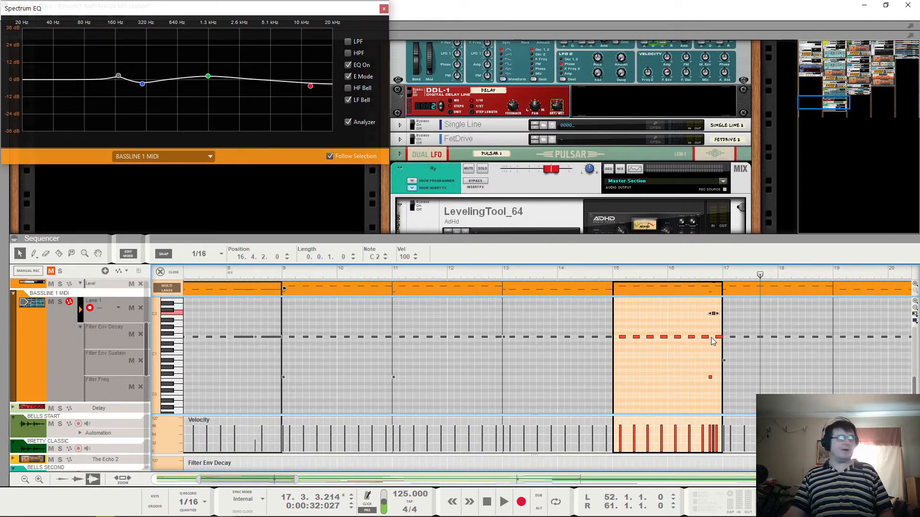
{"action": "left_click", "coordinate": [698, 276]}
{"action": "key", "text": "space"}
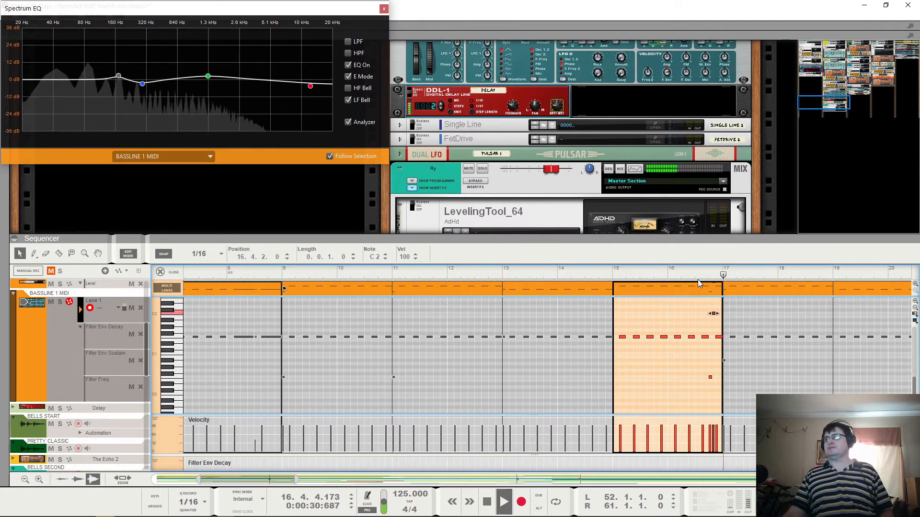
{"action": "key", "text": "space"}
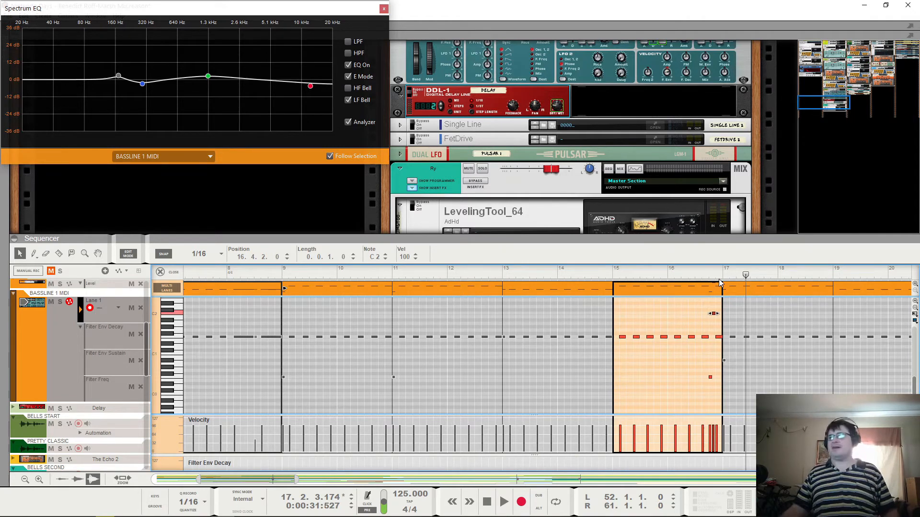
Step: Replay the bassline from the start of bar 16 to hear the fill in context
{"action": "left_click", "coordinate": [672, 280]}
{"action": "key", "text": "space"}
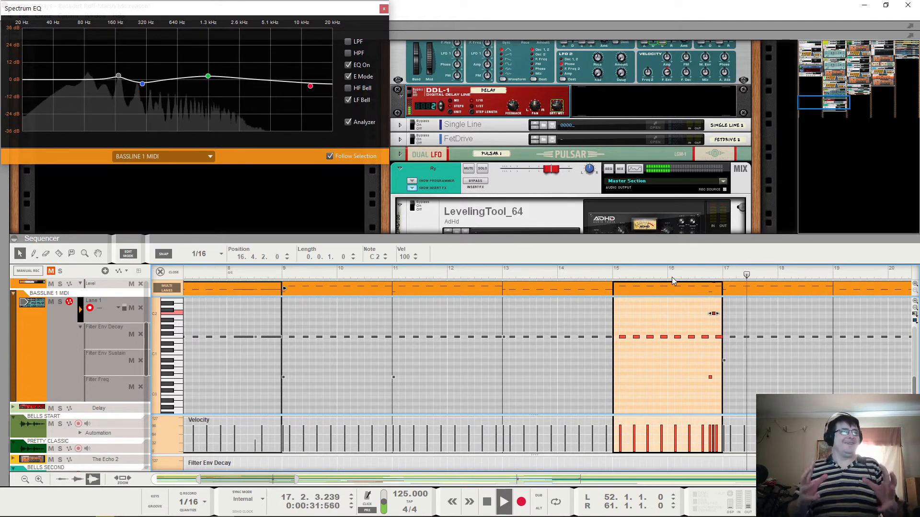
{"action": "key", "text": "space"}
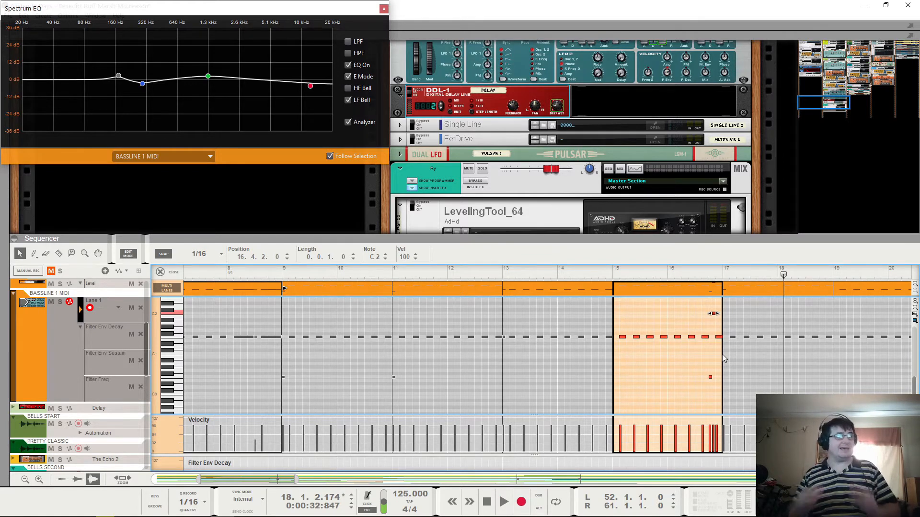
Step: Go to the bassline clip starting at bar 36 and play its opening notes
{"action": "left_click_drag", "start_coordinate": [271, 479], "coordinate": [457, 488]}
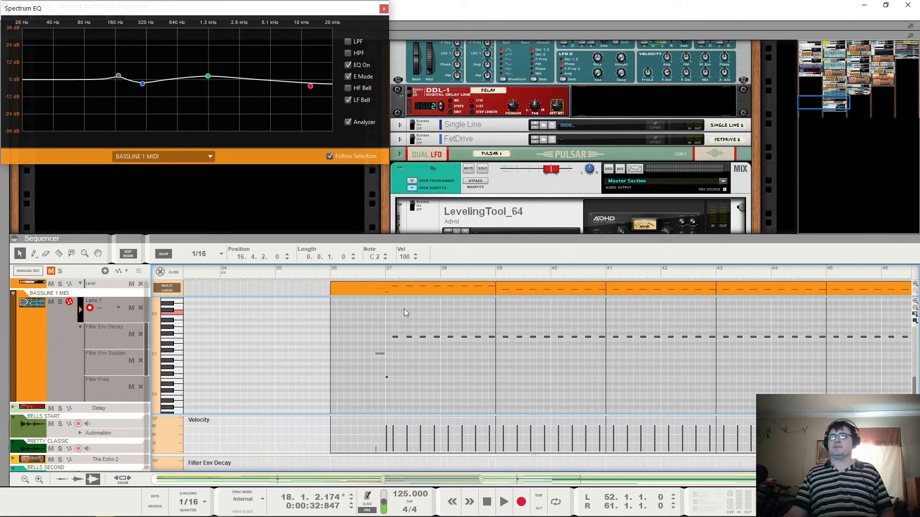
{"action": "left_click", "coordinate": [352, 273]}
{"action": "key", "text": "space"}
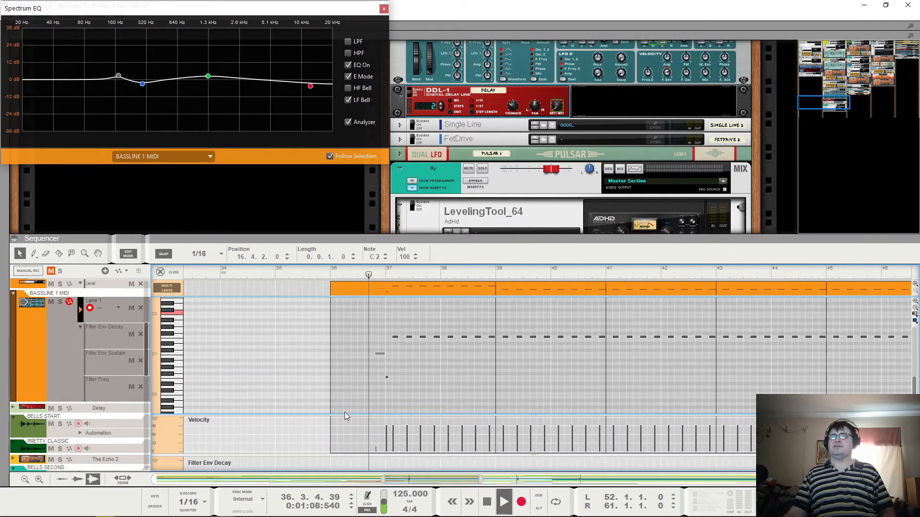
{"action": "left_click", "coordinate": [321, 276]}
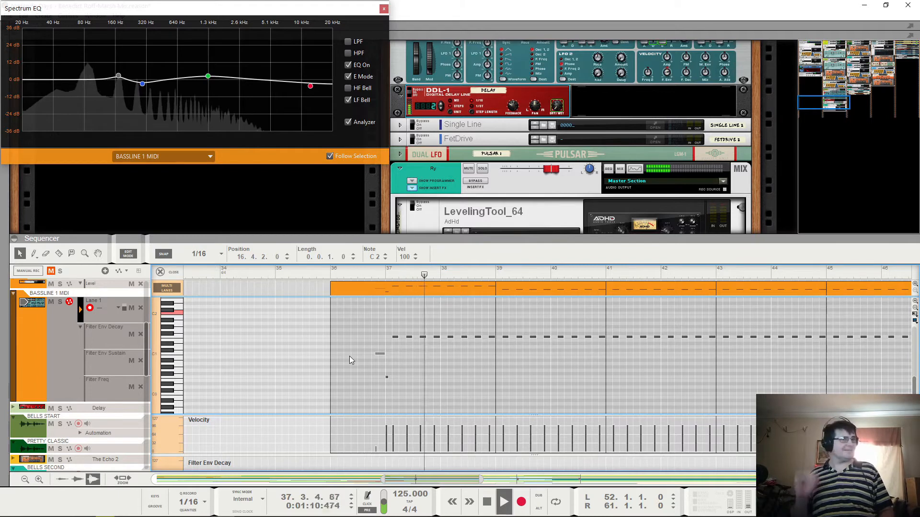
{"action": "key", "text": "space"}
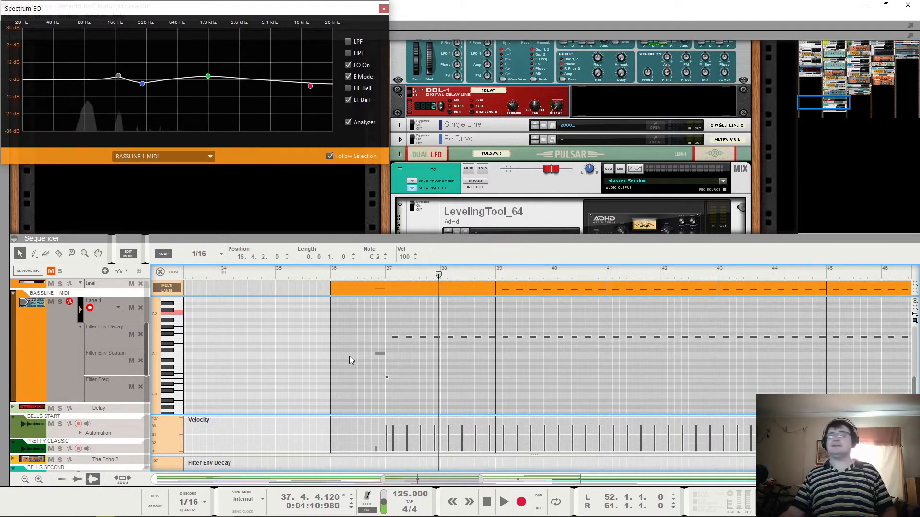
Step: Replay the clip from the start of bar 36 into bar 38
{"action": "left_click", "coordinate": [347, 276]}
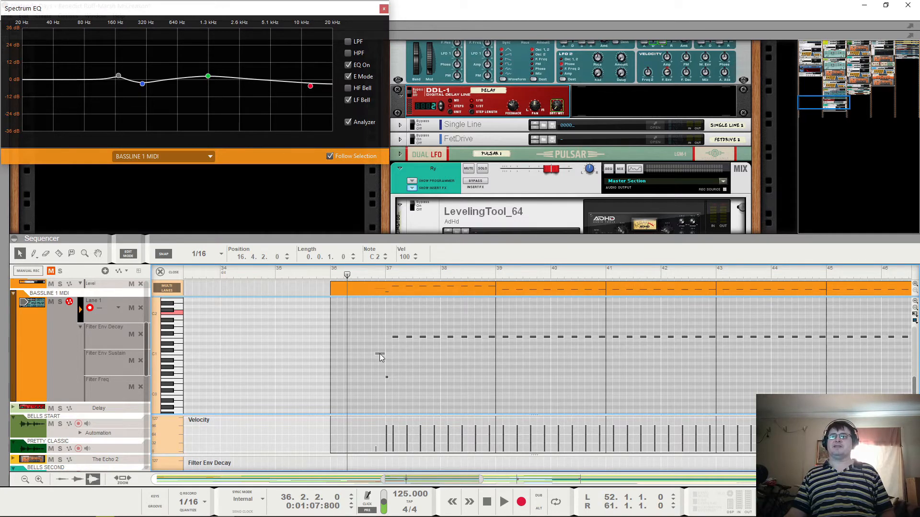
{"action": "left_click", "coordinate": [332, 276]}
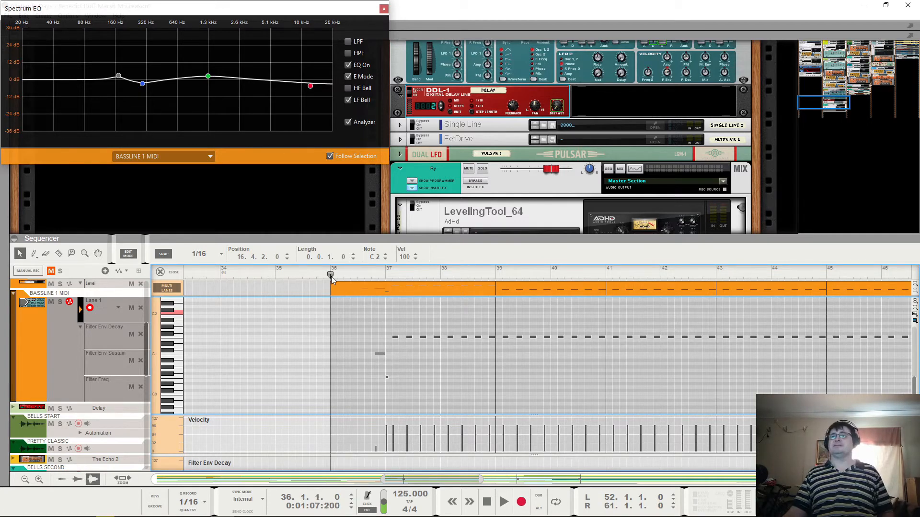
{"action": "key", "text": "space"}
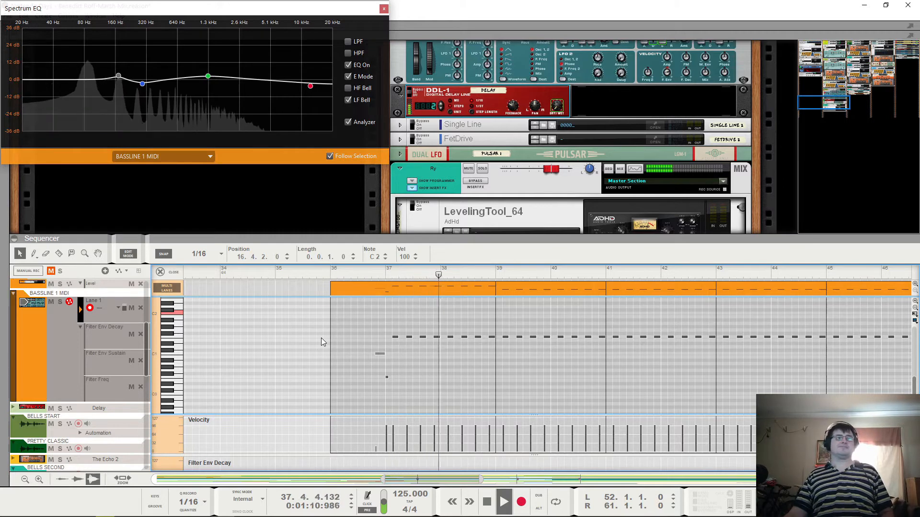
{"action": "key", "text": "space"}
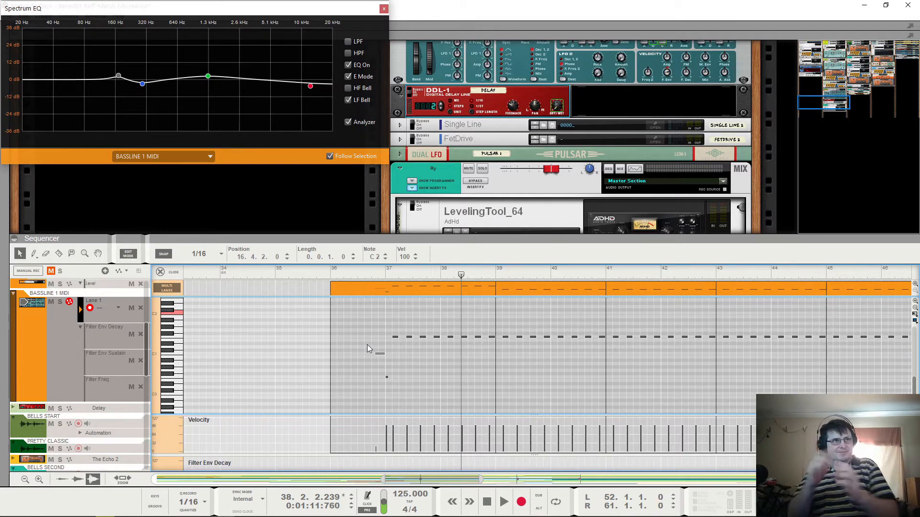
Step: Listen twice more to the lead-in notes at the end of bar 36 and the entry at bar 37
{"action": "left_click", "coordinate": [355, 277]}
{"action": "key", "text": "space"}
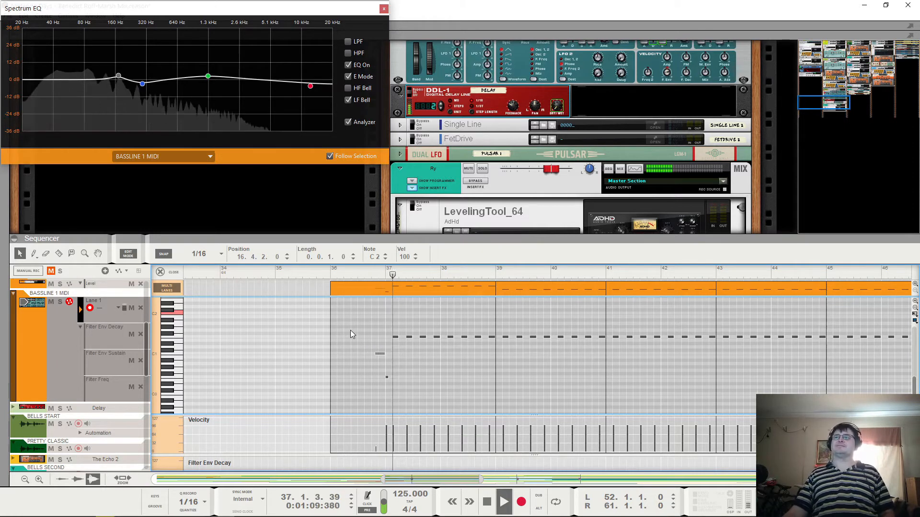
{"action": "left_click", "coordinate": [338, 278]}
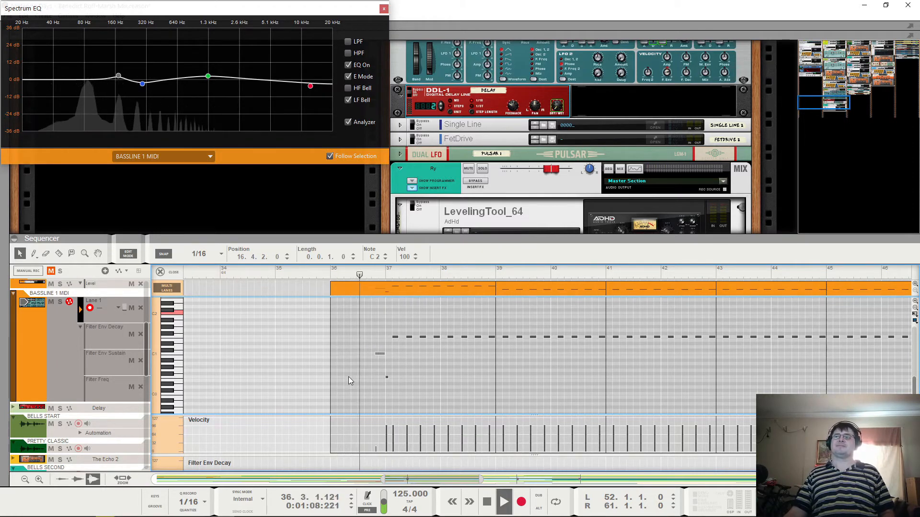
{"action": "key", "text": "space"}
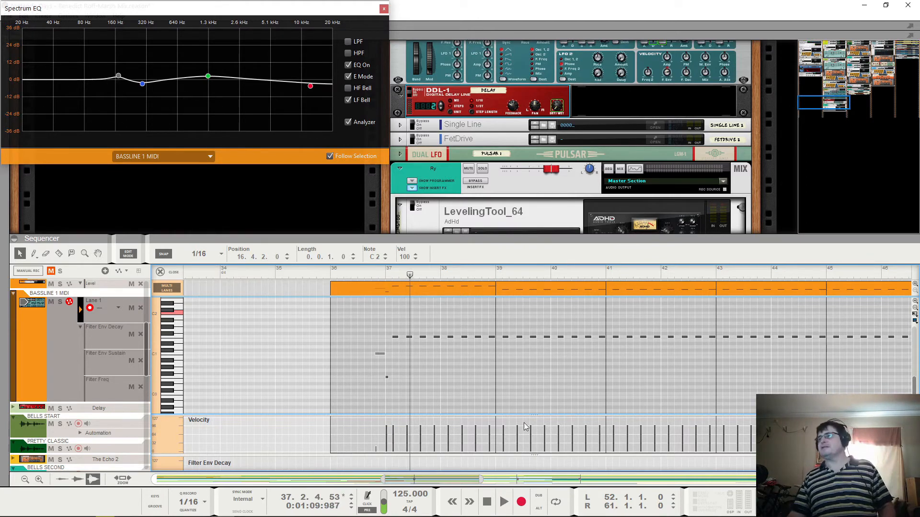
Step: Go to the bassline section starting at bar 57 and play its entry twice, including from late in bar 55
{"action": "left_click_drag", "start_coordinate": [445, 481], "coordinate": [587, 482]}
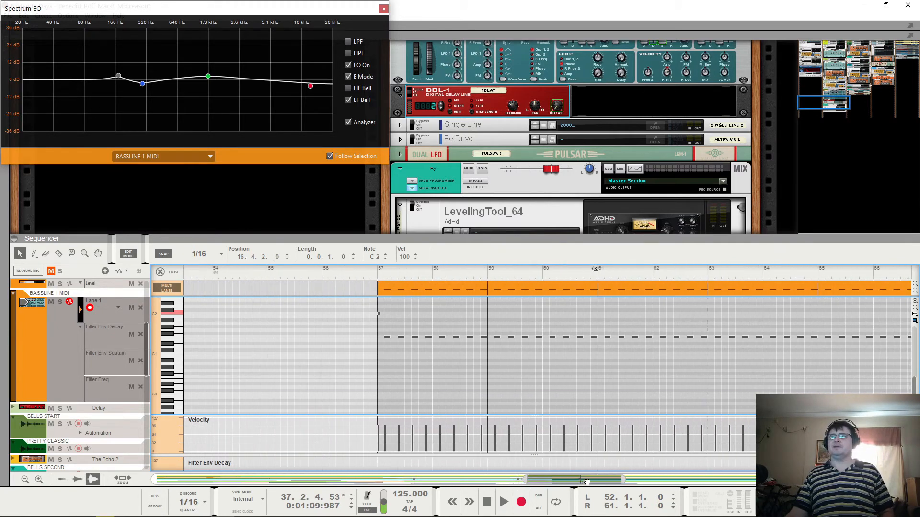
{"action": "left_click", "coordinate": [358, 275]}
{"action": "key", "text": "space"}
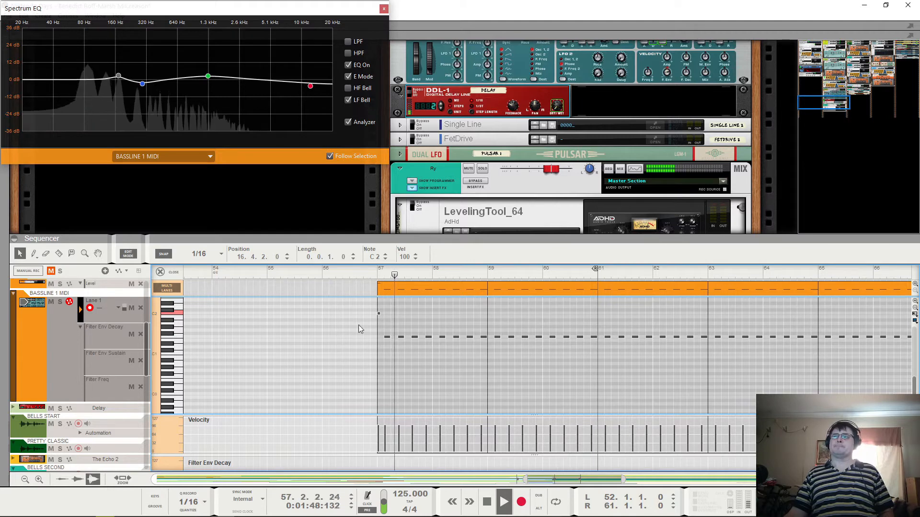
{"action": "key", "text": "space"}
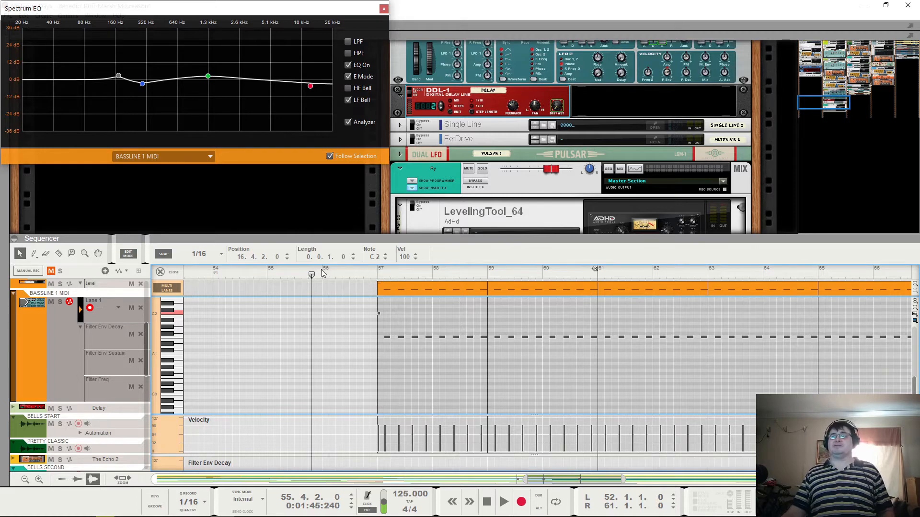
{"action": "key", "text": "space"}
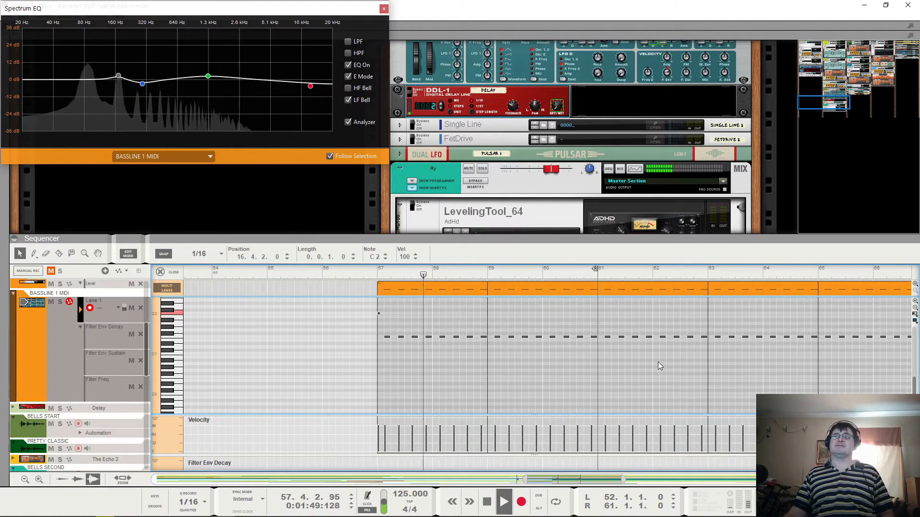
{"action": "key", "text": "space"}
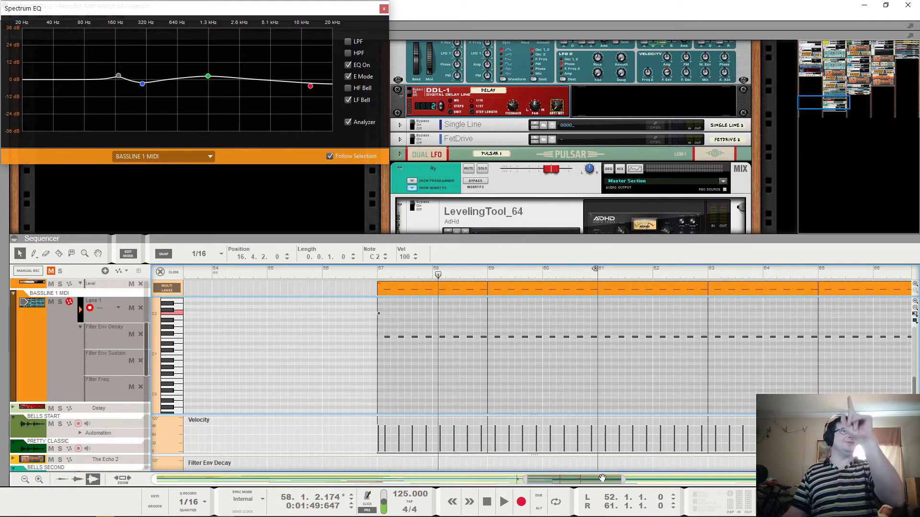
Step: Go to the final bassline section and play it from bar 87 through the sustained closing note into bar 92
{"action": "left_click_drag", "start_coordinate": [590, 483], "coordinate": [728, 378]}
{"action": "left_click_drag", "start_coordinate": [769, 479], "coordinate": [776, 480]}
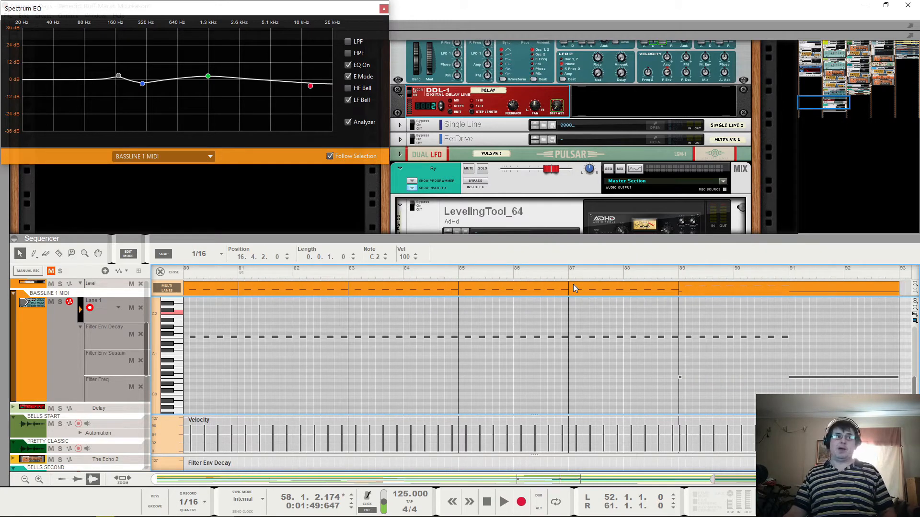
{"action": "left_click", "coordinate": [644, 274]}
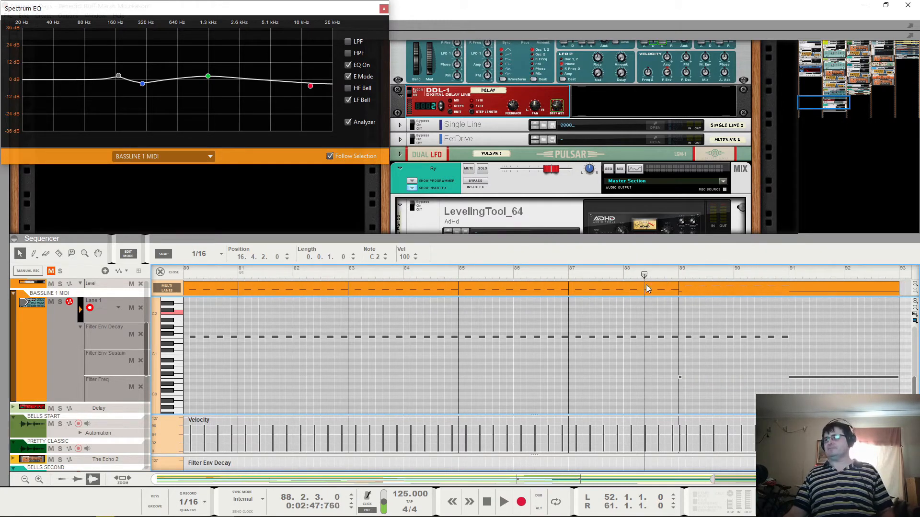
{"action": "left_click", "coordinate": [569, 275]}
{"action": "key", "text": "space"}
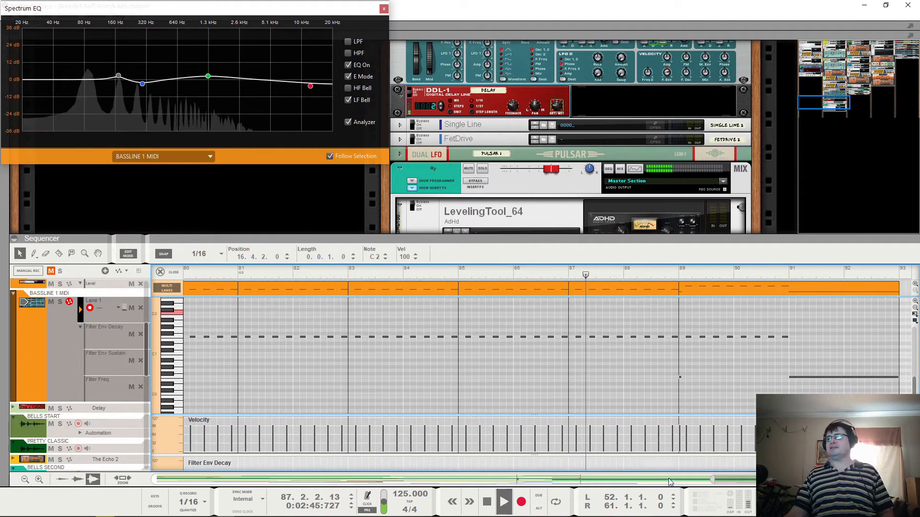
{"action": "left_click_drag", "start_coordinate": [730, 479], "coordinate": [753, 482]}
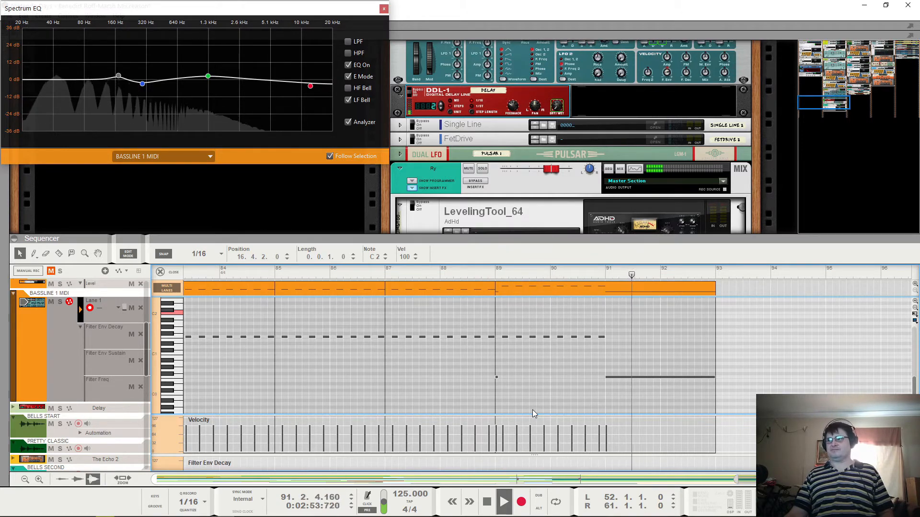
{"action": "key", "text": "space"}
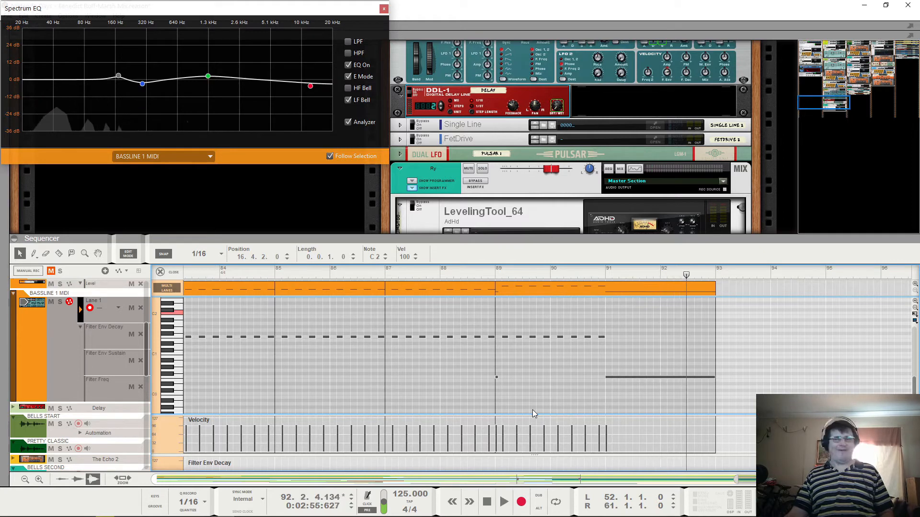
Step: Replay the ending from late bar 88 and again from bar 89 into bar 91, bringing the Subtractor's controls into view
{"action": "left_click", "coordinate": [478, 269]}
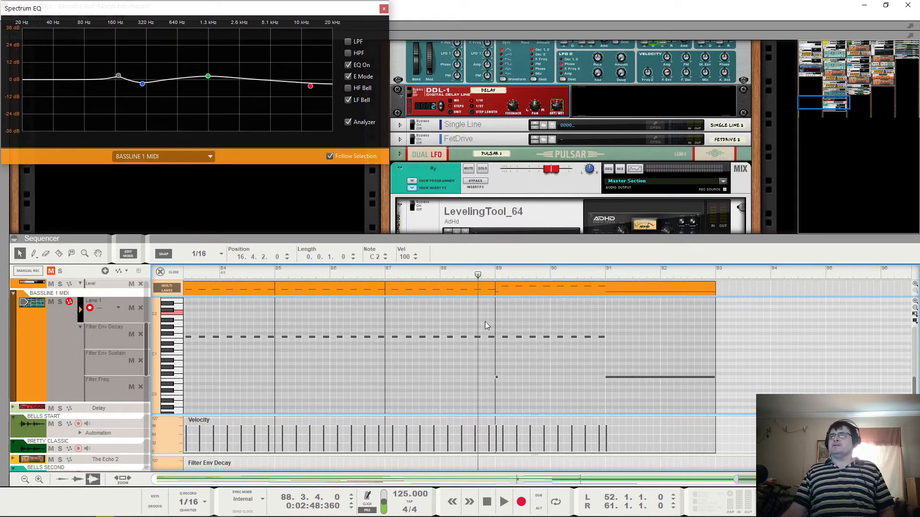
{"action": "key", "text": "space"}
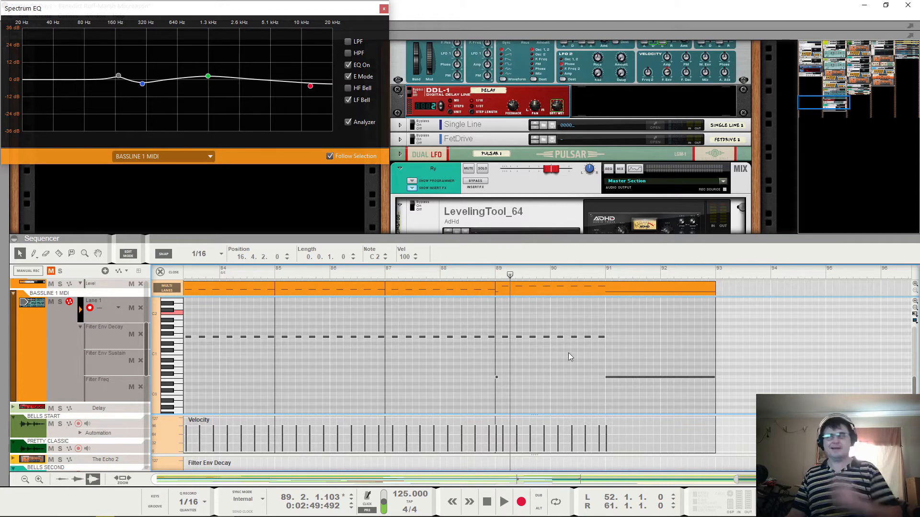
{"action": "left_click", "coordinate": [496, 276]}
{"action": "key", "text": "space"}
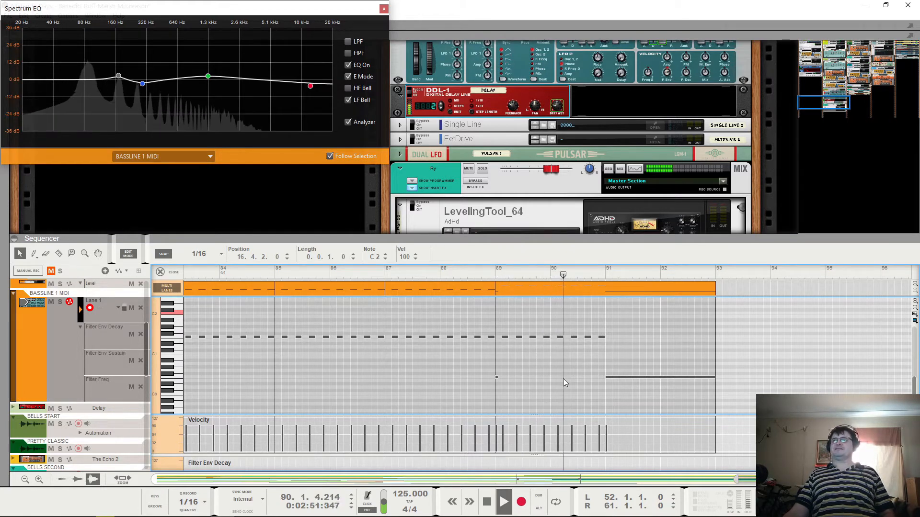
{"action": "scroll", "coordinate": [550, 374], "scroll_direction": "up", "scroll_amount": 2}
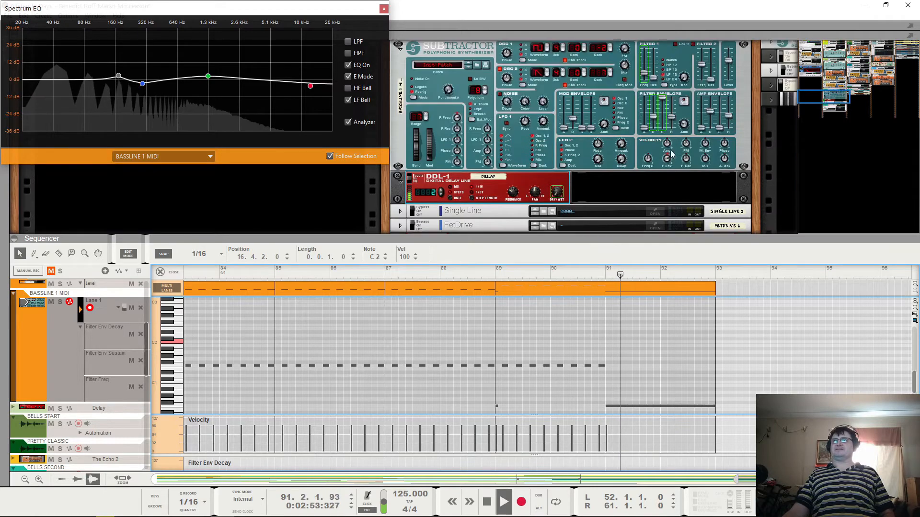
{"action": "scroll", "coordinate": [671, 192], "scroll_direction": "up", "scroll_amount": 3}
{"action": "key", "text": "space"}
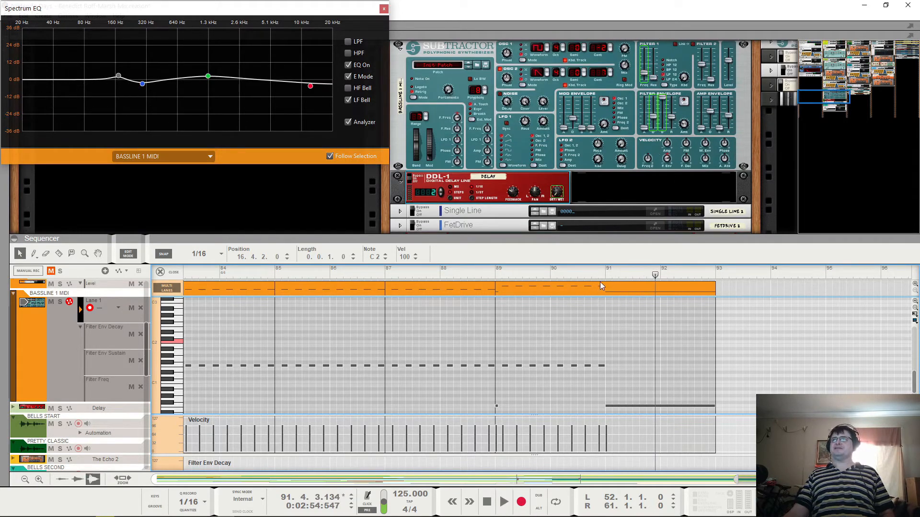
Step: Play the last notes of bar 90 into the sustained closing note at bar 91
{"action": "left_click", "coordinate": [570, 273]}
{"action": "key", "text": "space"}
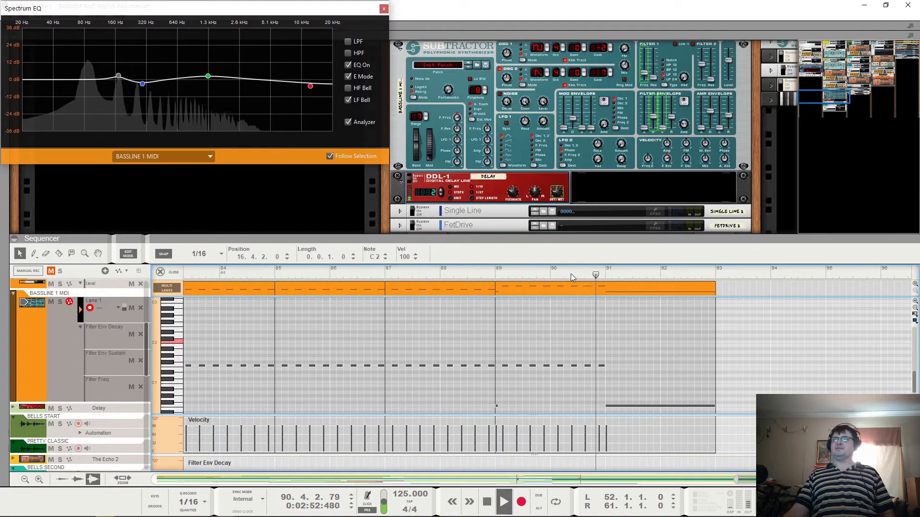
{"action": "key", "text": "space"}
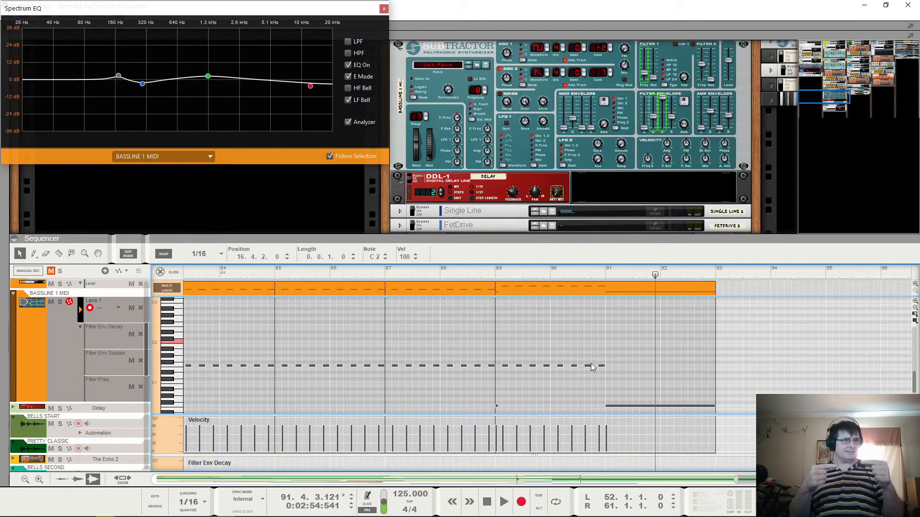
Step: Play the transition into bar 89 twice from late bar 88, and select the two-bar F0 note at bar 91
{"action": "left_click", "coordinate": [472, 274]}
{"action": "key", "text": "space"}
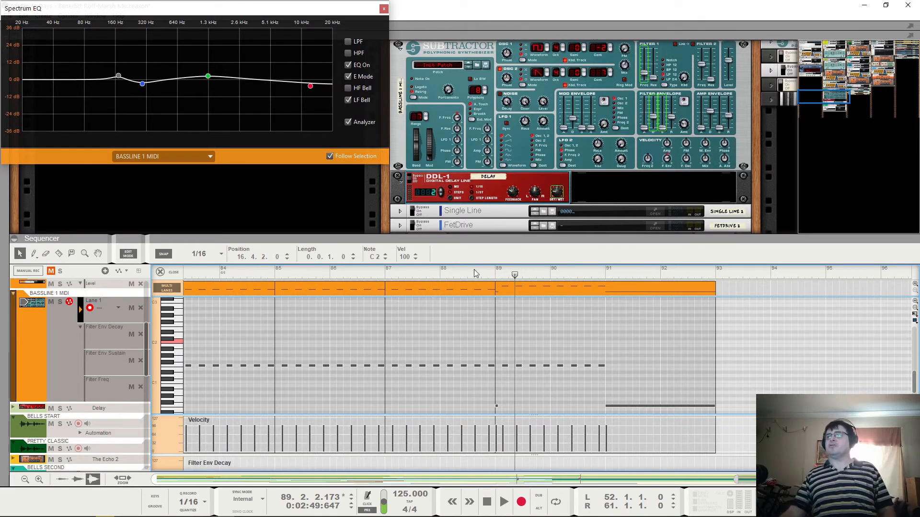
{"action": "left_click", "coordinate": [488, 275]}
{"action": "key", "text": "space"}
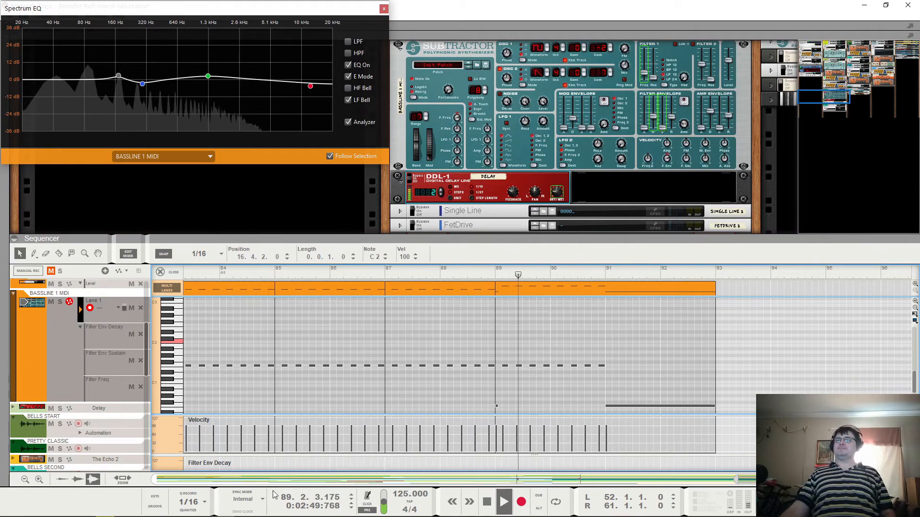
{"action": "left_click_drag", "start_coordinate": [735, 478], "coordinate": [566, 480]}
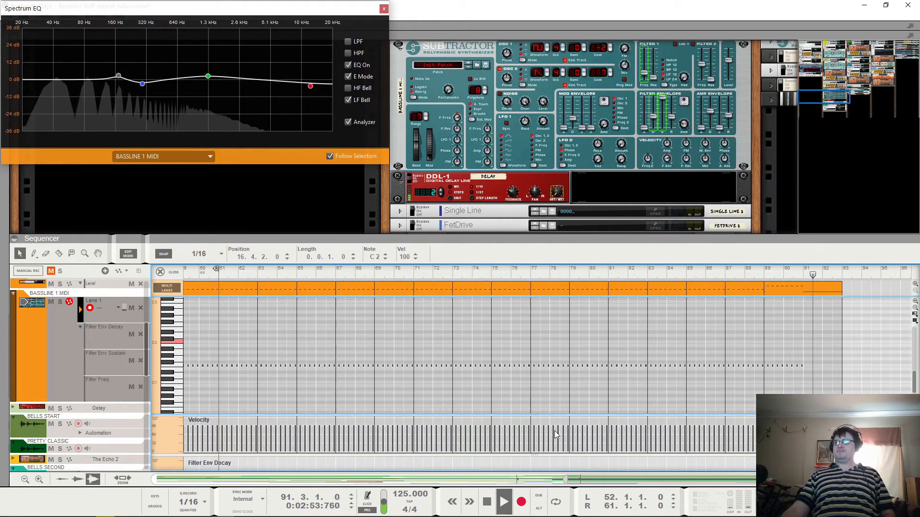
{"action": "key", "text": "space"}
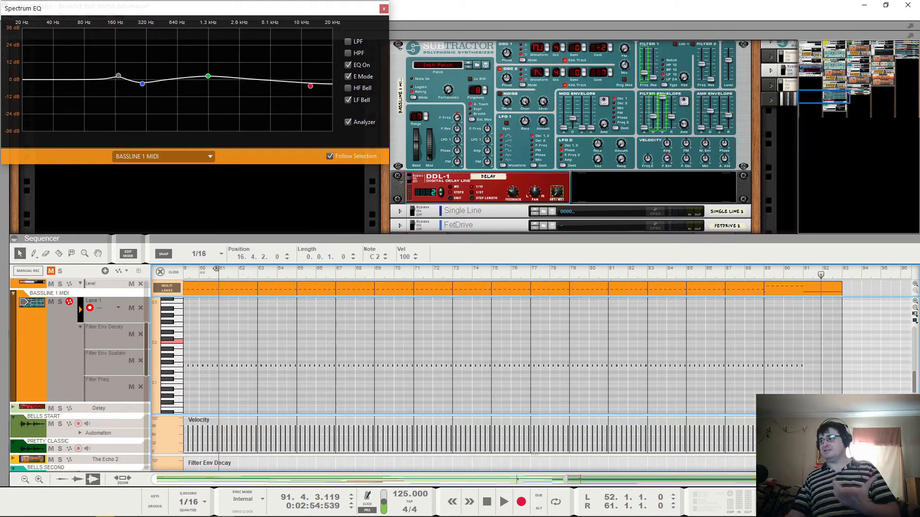
{"action": "left_click", "coordinate": [822, 405]}
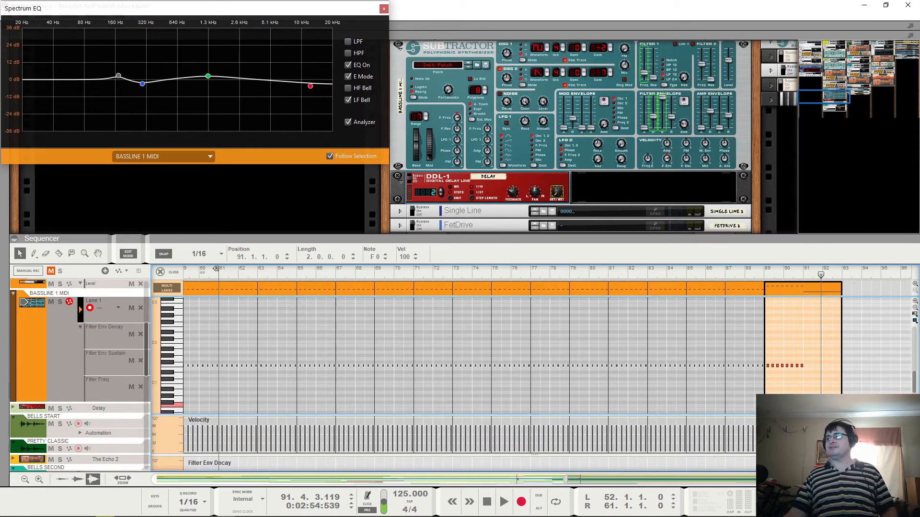
{"action": "left_click_drag", "start_coordinate": [800, 479], "coordinate": [843, 479]}
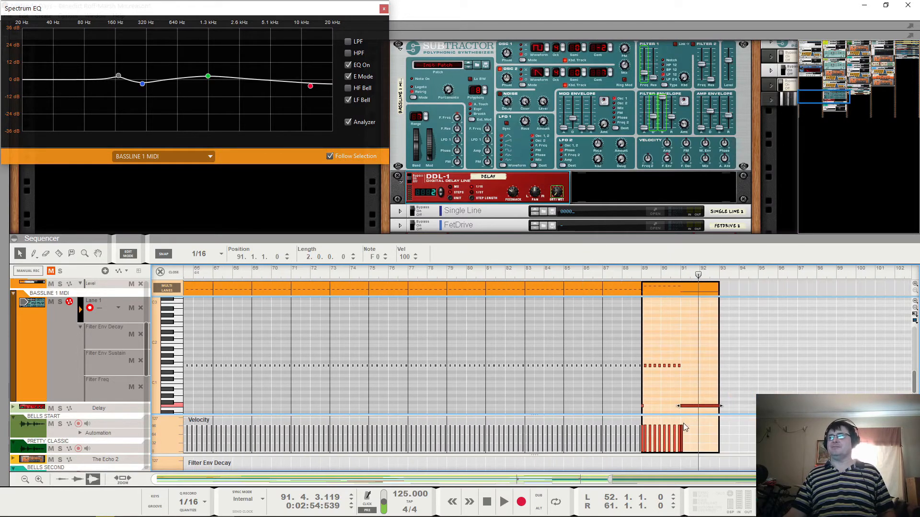
Step: Return to the opening bassline section and play it from bar 8 into bar 9, then from mid bar 12 through bar 17
{"action": "left_click_drag", "start_coordinate": [677, 476], "coordinate": [268, 476]}
{"action": "left_click", "coordinate": [276, 272]}
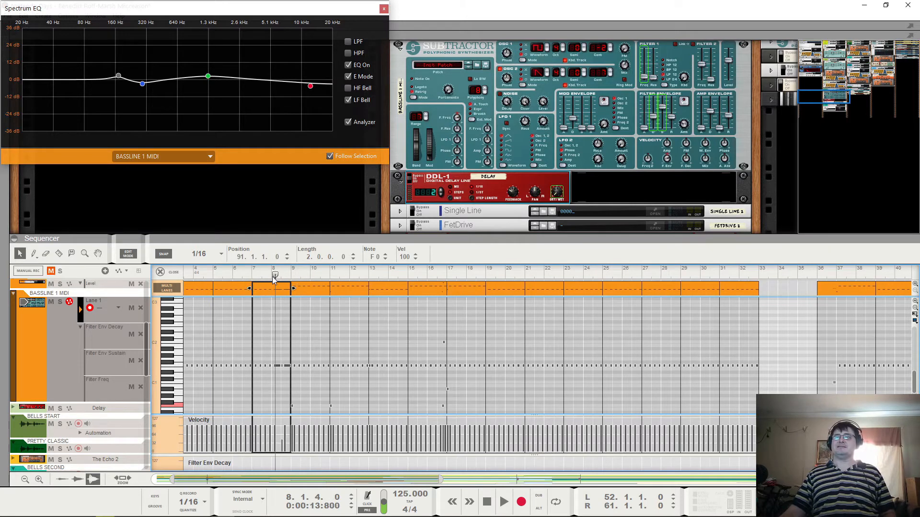
{"action": "key", "text": "space"}
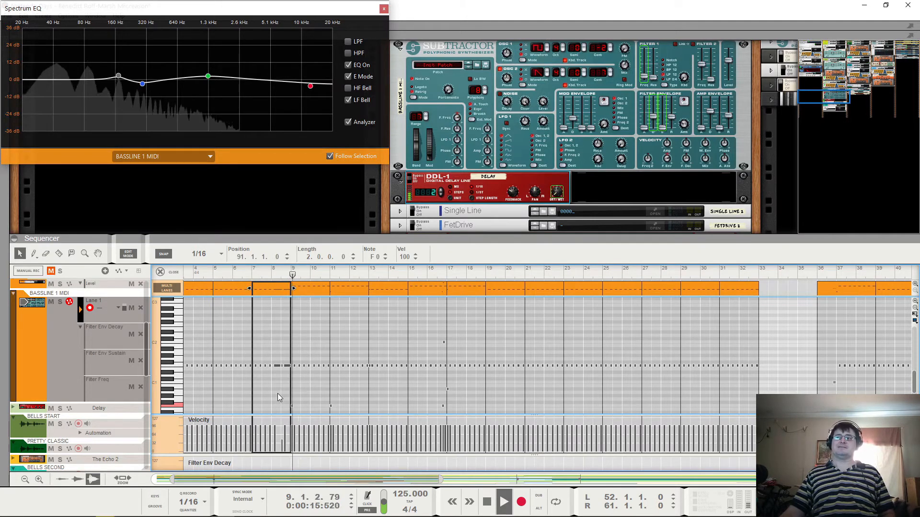
{"action": "left_click", "coordinate": [359, 274]}
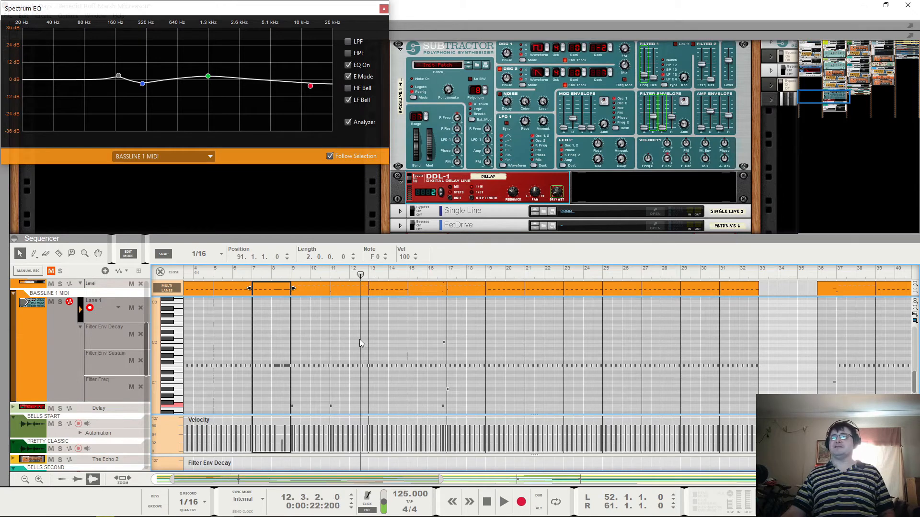
{"action": "key", "text": "space"}
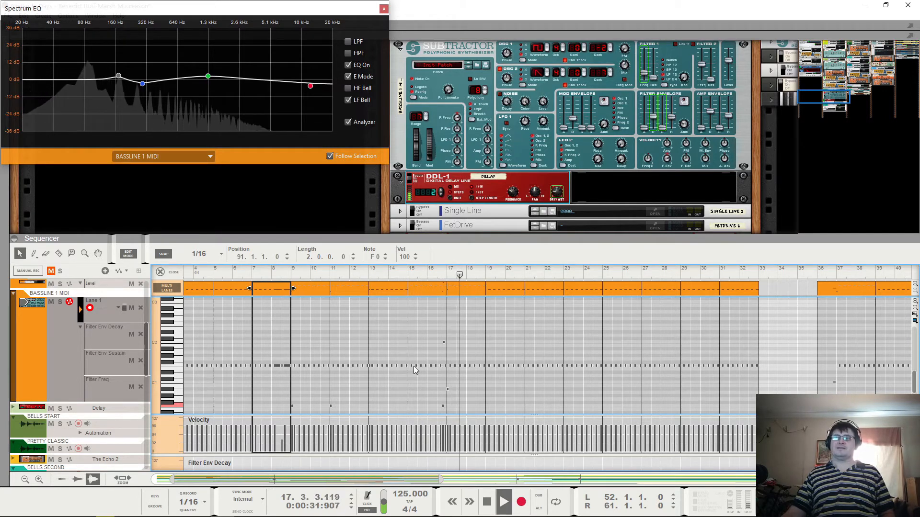
{"action": "key", "text": "space"}
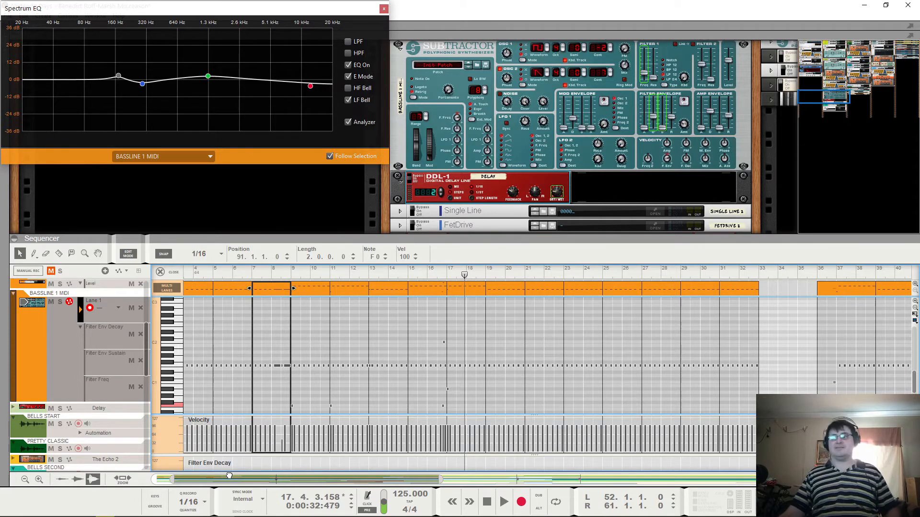
Step: Collapse the automation lanes of the BASSLINE 1 MIDI track and reduce the track's height
{"action": "left_click_drag", "start_coordinate": [229, 475], "coordinate": [211, 476]}
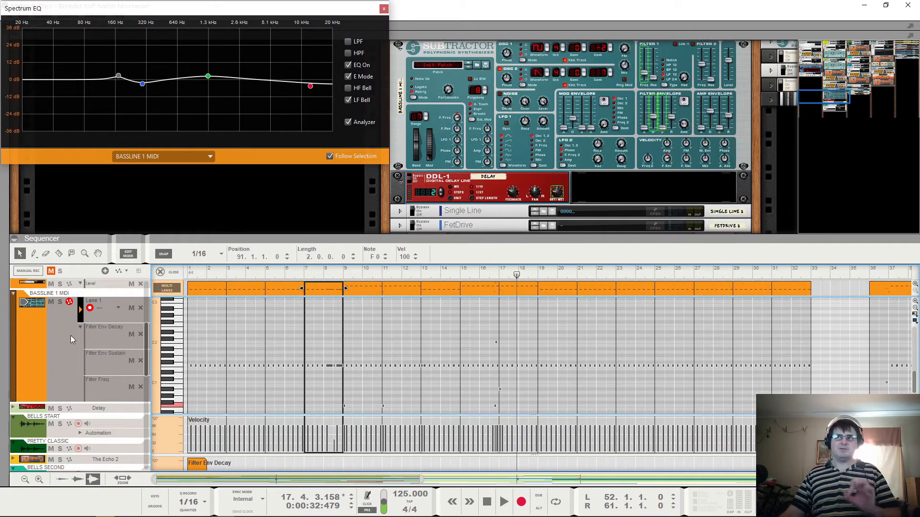
{"action": "left_click", "coordinate": [80, 327]}
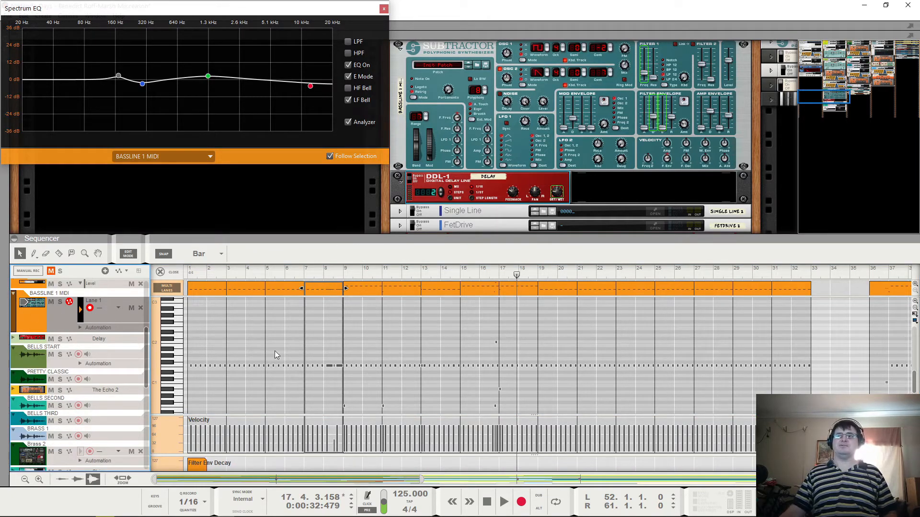
{"action": "left_click_drag", "start_coordinate": [115, 332], "coordinate": [121, 312]}
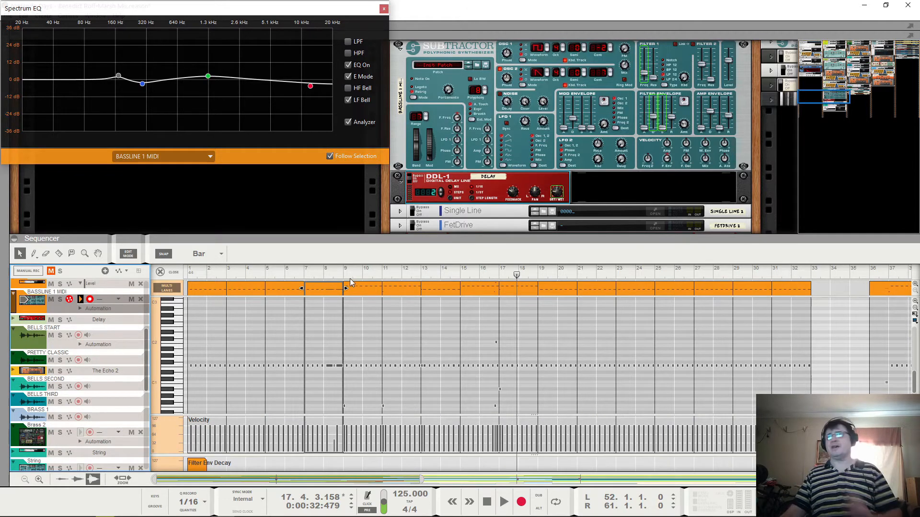
{"action": "scroll", "coordinate": [351, 300], "scroll_direction": "up", "scroll_amount": 2}
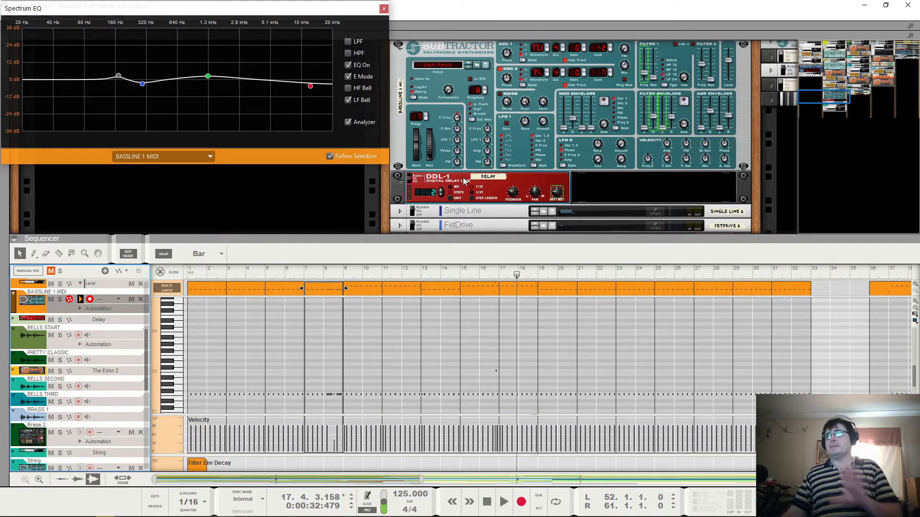
Step: Fold the DDL-1 delay and the Subtractor in the rack, and unfold the Single Line effect
{"action": "left_click", "coordinate": [400, 182]}
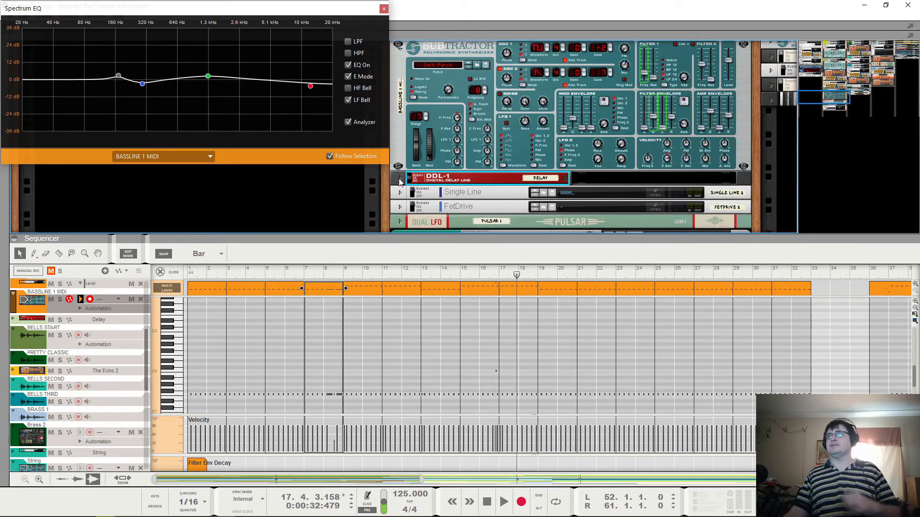
{"action": "left_click", "coordinate": [399, 45]}
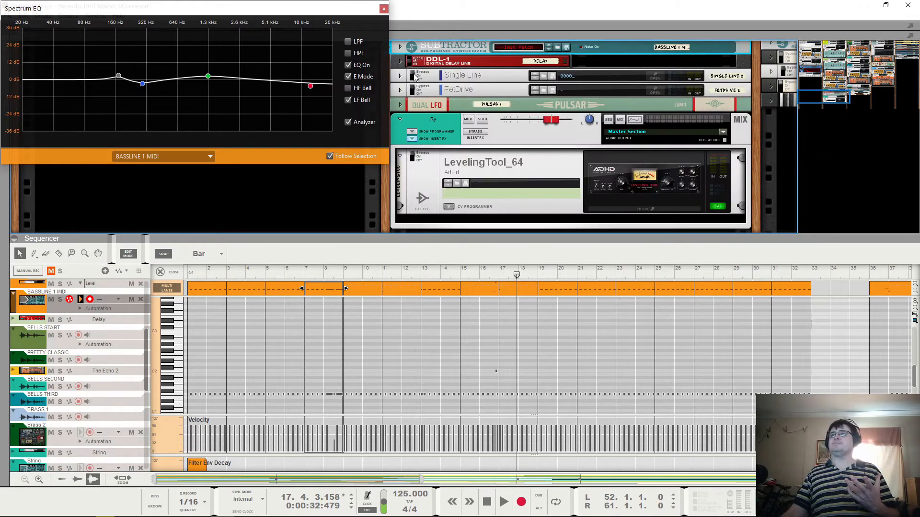
{"action": "left_click", "coordinate": [413, 81]}
{"action": "left_click", "coordinate": [400, 79]}
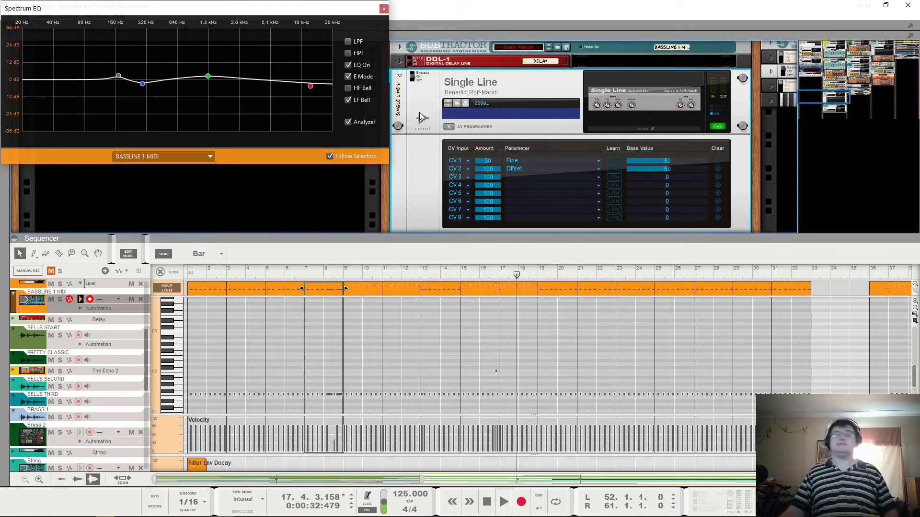
Step: Open the Single Line plugin window, play the bassline from bar 18 to 20 through it, and move the window over the sequencer
{"action": "left_click", "coordinate": [631, 103]}
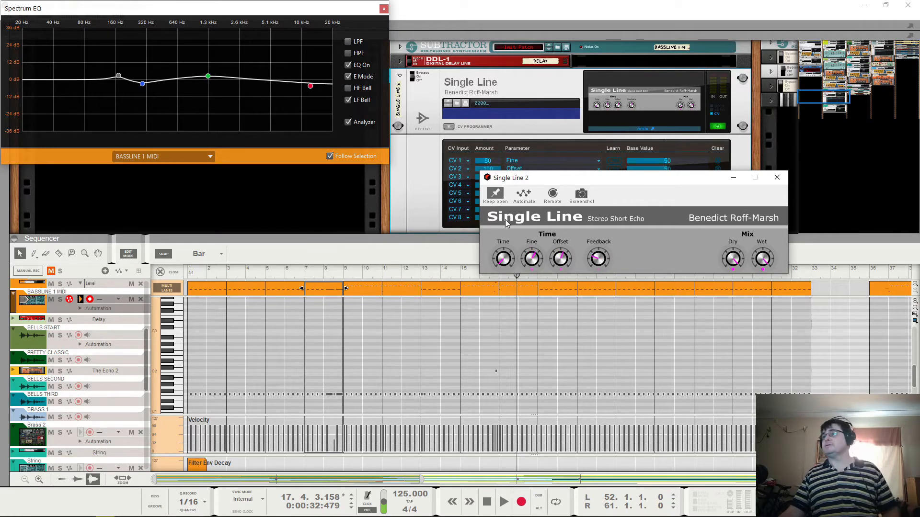
{"action": "key", "text": "space"}
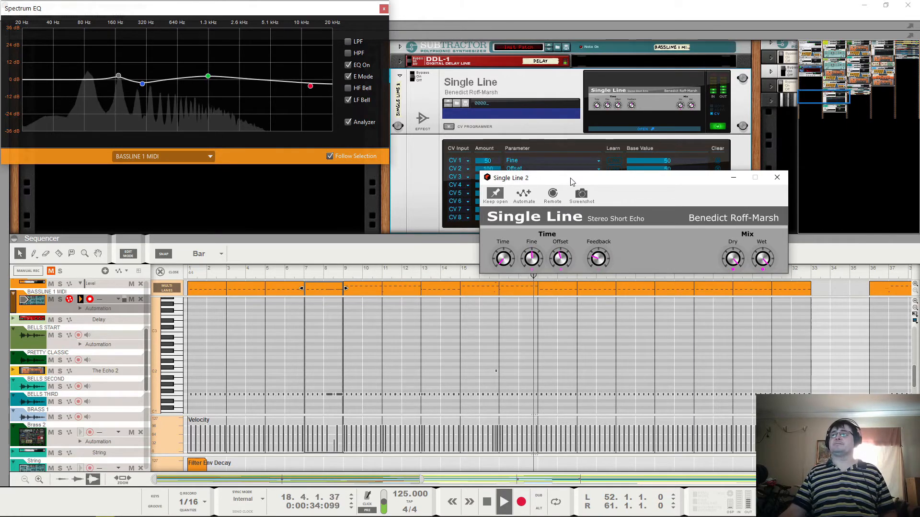
{"action": "left_click_drag", "start_coordinate": [580, 178], "coordinate": [301, 247]}
{"action": "key", "text": "space"}
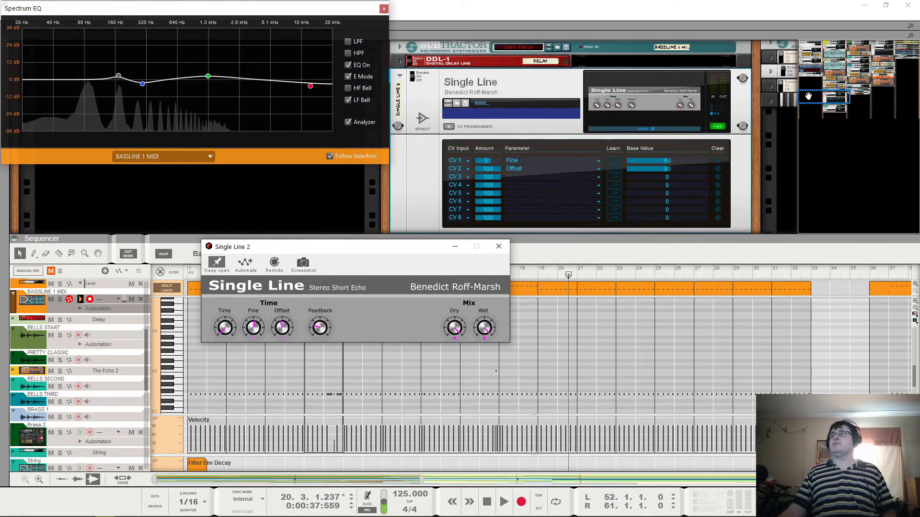
Step: Unfold the Pulsar dual LFO below the FetDrive to inspect its settings
{"action": "left_click_drag", "start_coordinate": [805, 97], "coordinate": [806, 106]}
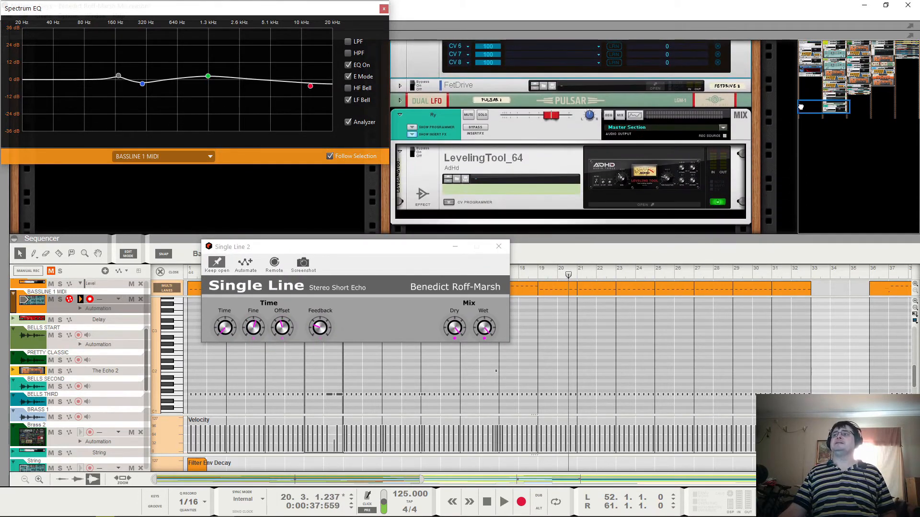
{"action": "left_click", "coordinate": [400, 101]}
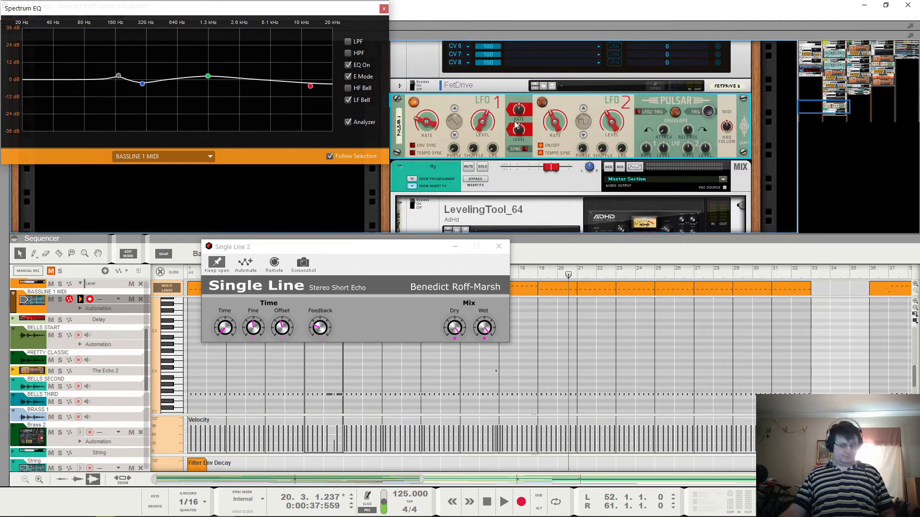
Step: Play the bassline while setting Single Line's CV 2 (Offset) and CV 1 (Fine) routing amounts to 0
{"action": "left_click_drag", "start_coordinate": [829, 101], "coordinate": [828, 97]}
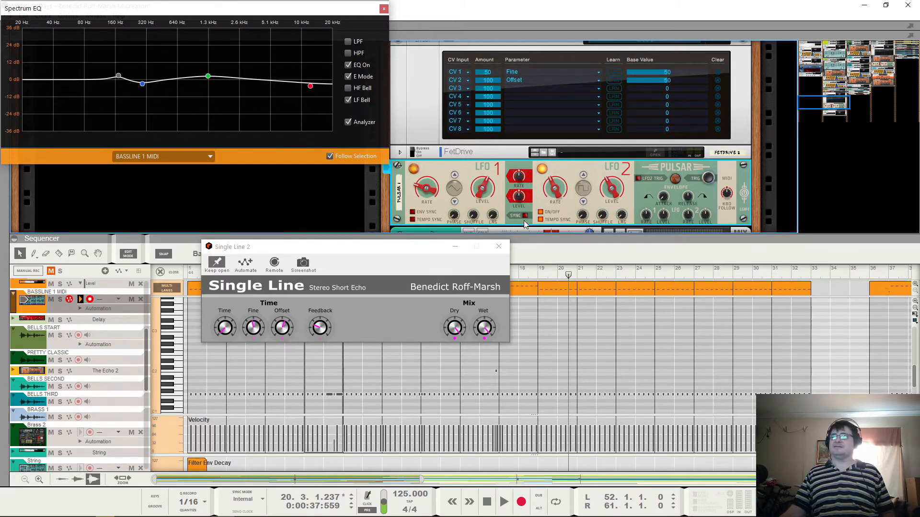
{"action": "key", "text": "space"}
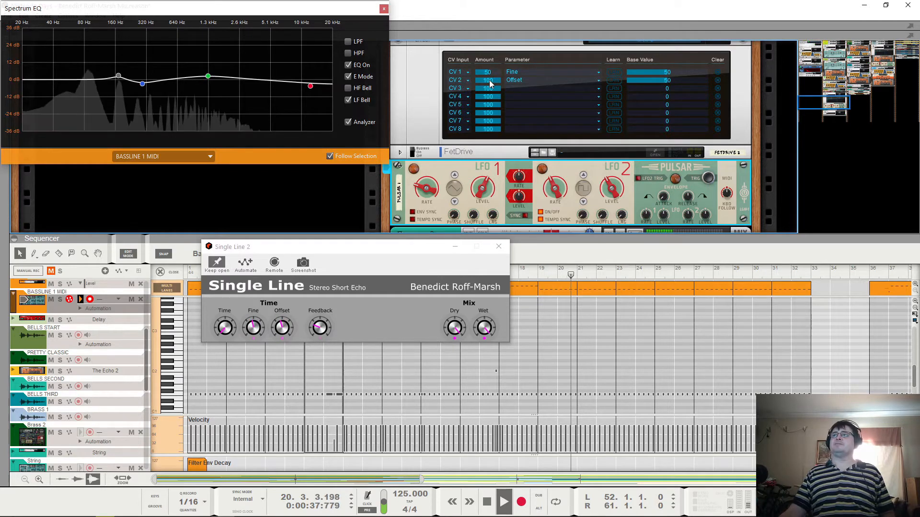
{"action": "left_click_drag", "start_coordinate": [490, 79], "coordinate": [507, 33]}
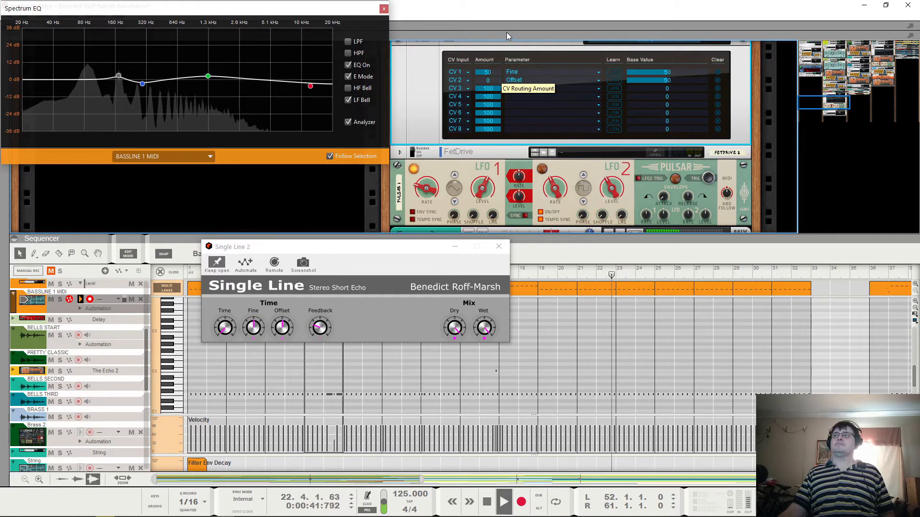
{"action": "left_click", "coordinate": [494, 80], "text": "ctrl"}
{"action": "left_click_drag", "start_coordinate": [494, 80], "coordinate": [489, 141]}
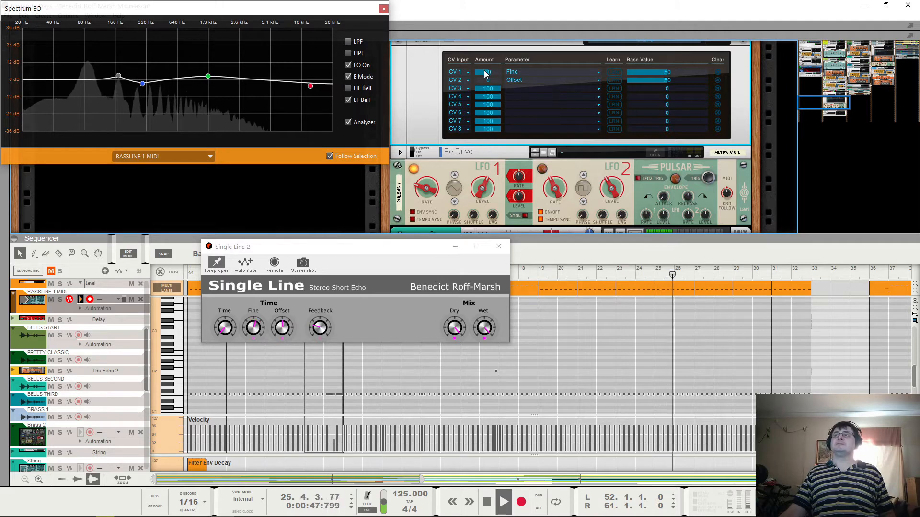
{"action": "left_click_drag", "start_coordinate": [488, 72], "coordinate": [479, 106]}
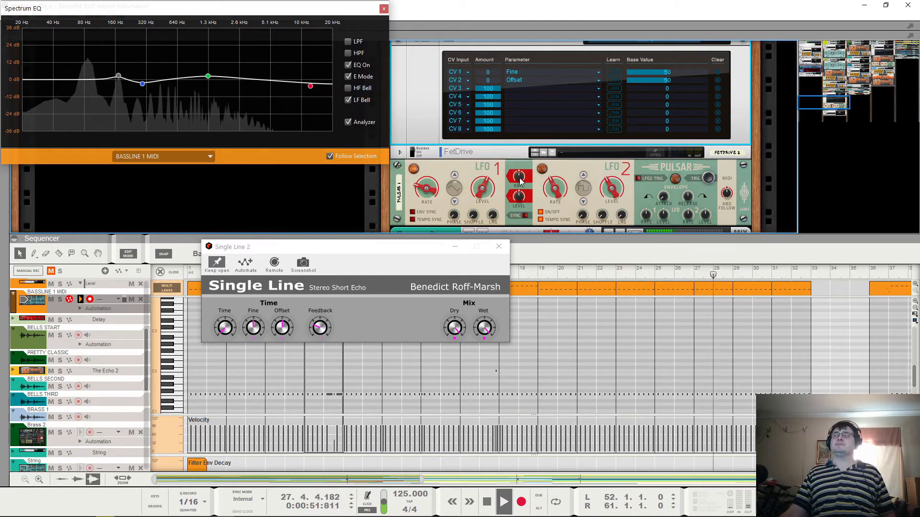
{"action": "key", "text": "space"}
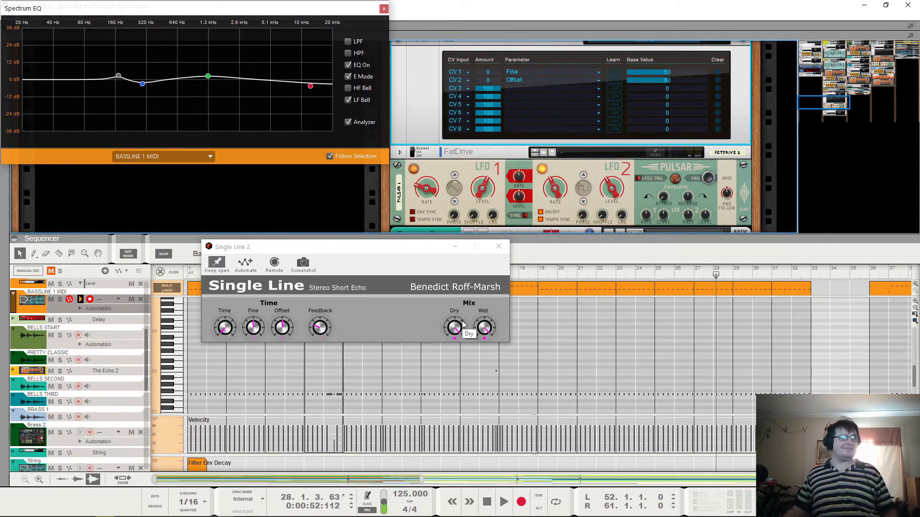
Step: Audition the bassline with only the Fine modulation active by setting the CV 1 routing amount to 50
{"action": "key", "text": "space"}
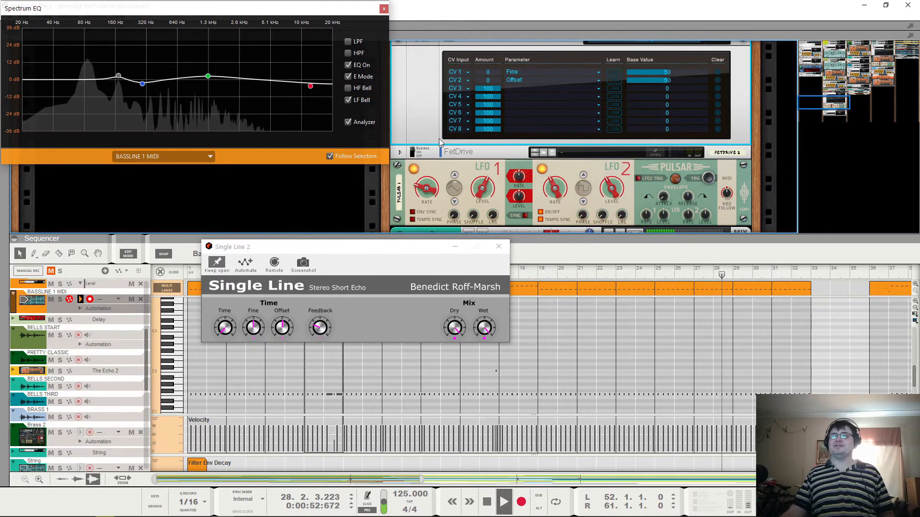
{"action": "left_click_drag", "start_coordinate": [488, 72], "coordinate": [499, 41]}
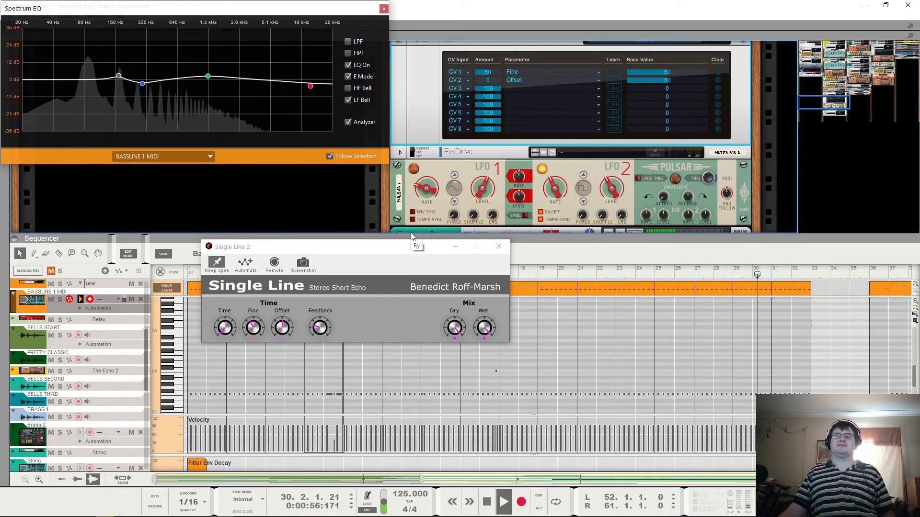
{"action": "key", "text": "space"}
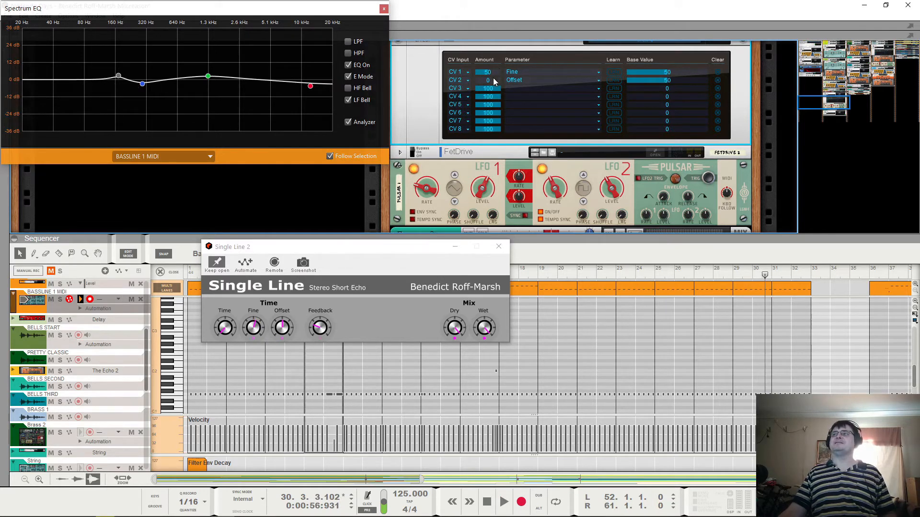
Step: Set the CV 1 (Fine) amount to 0 and the CV 2 (Offset) amount to 100, and play the bassline
{"action": "left_click_drag", "start_coordinate": [494, 75], "coordinate": [504, 1]}
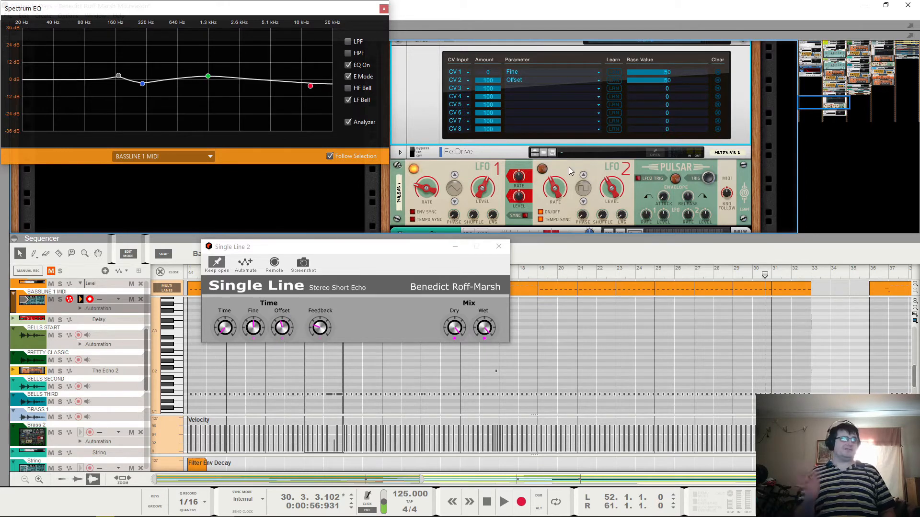
{"action": "key", "text": "space"}
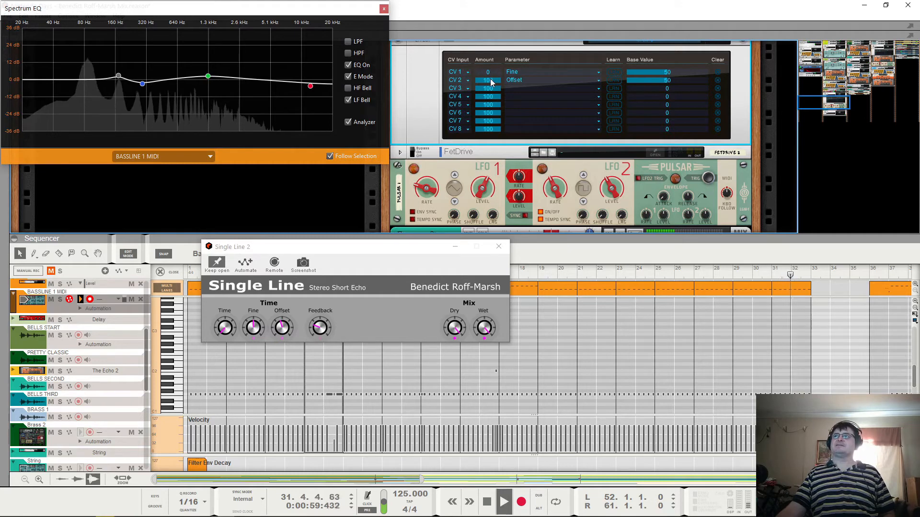
{"action": "key", "text": "space"}
Step: Audition the bassline from around bar 14 with Pulsar's LFO 2 level raised to 77%, and lower the level again
{"action": "left_click", "coordinate": [612, 191]}
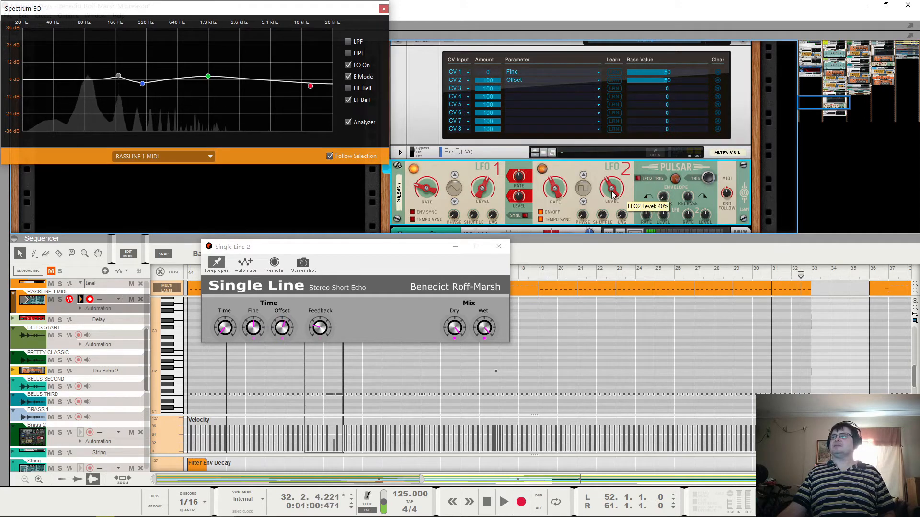
{"action": "key", "text": "space"}
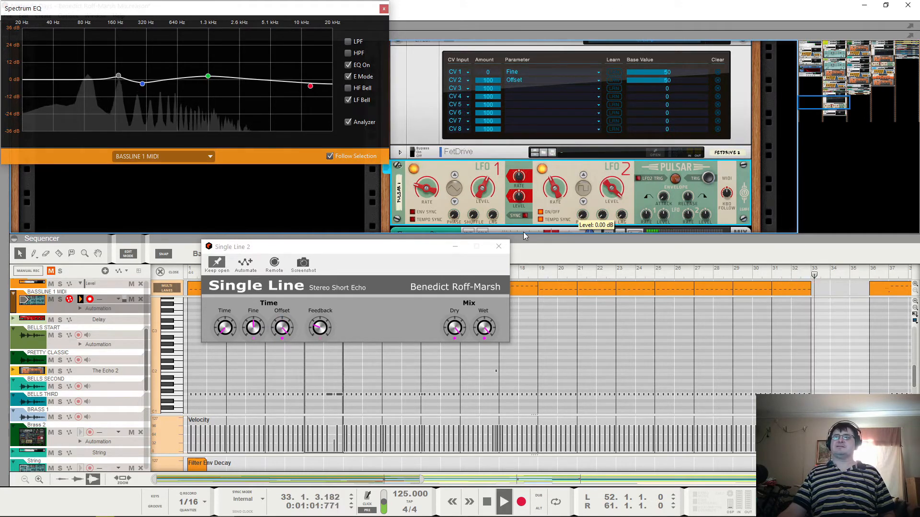
{"action": "left_click_drag", "start_coordinate": [612, 209], "coordinate": [612, 224]}
{"action": "left_click", "coordinate": [439, 288]}
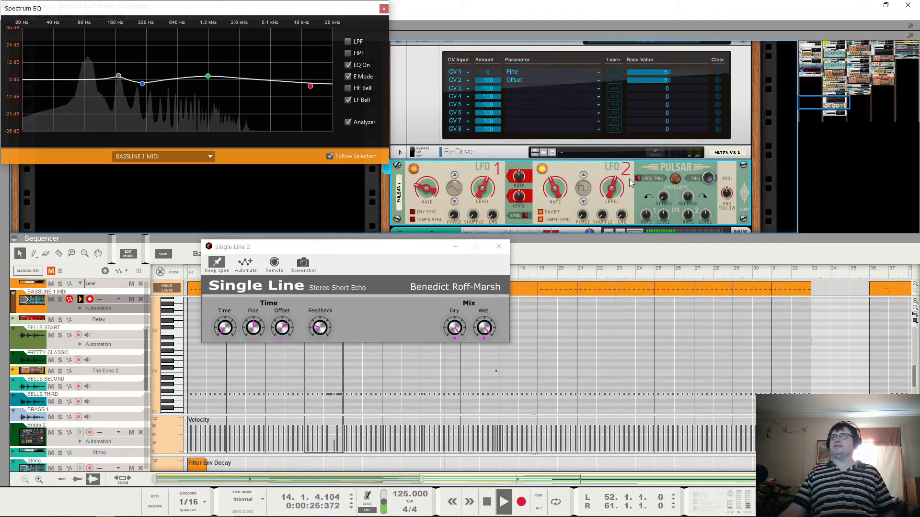
{"action": "left_click_drag", "start_coordinate": [614, 189], "coordinate": [608, 163]}
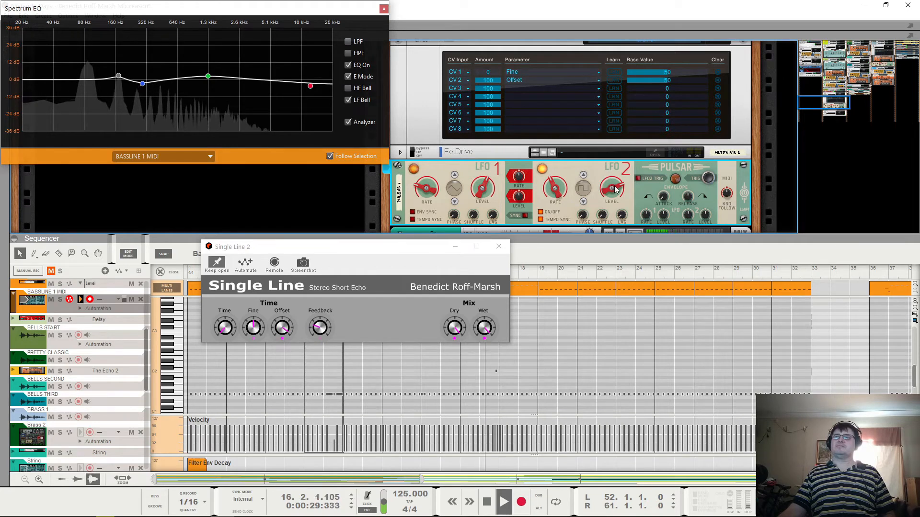
{"action": "mouse_move", "coordinate": [615, 187]}
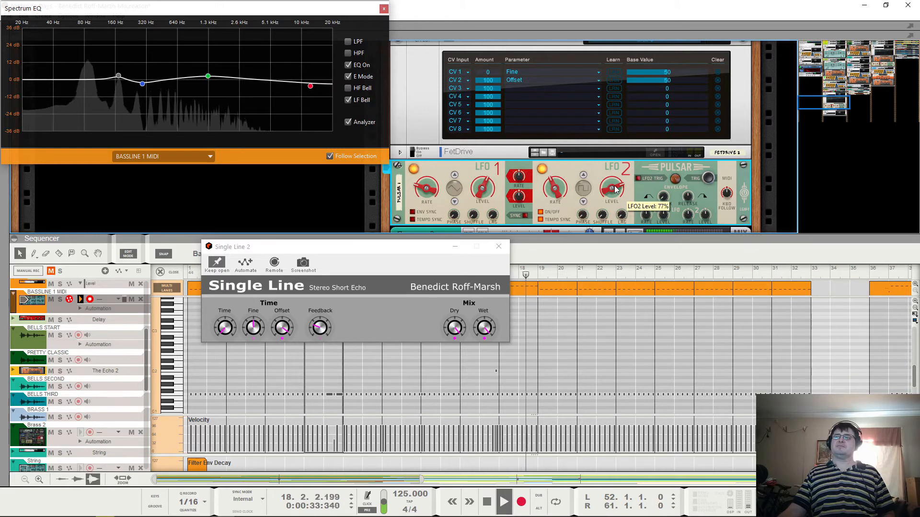
{"action": "key", "text": "space"}
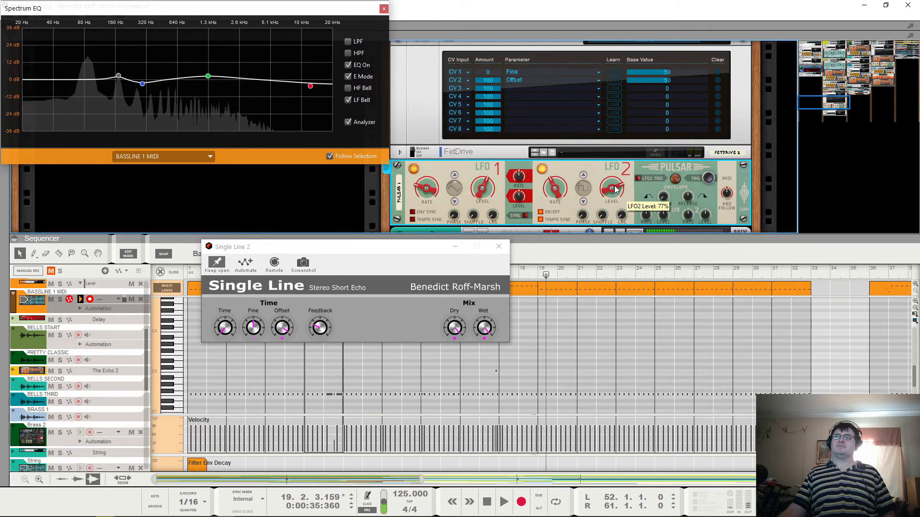
{"action": "left_click_drag", "start_coordinate": [615, 188], "coordinate": [617, 231]}
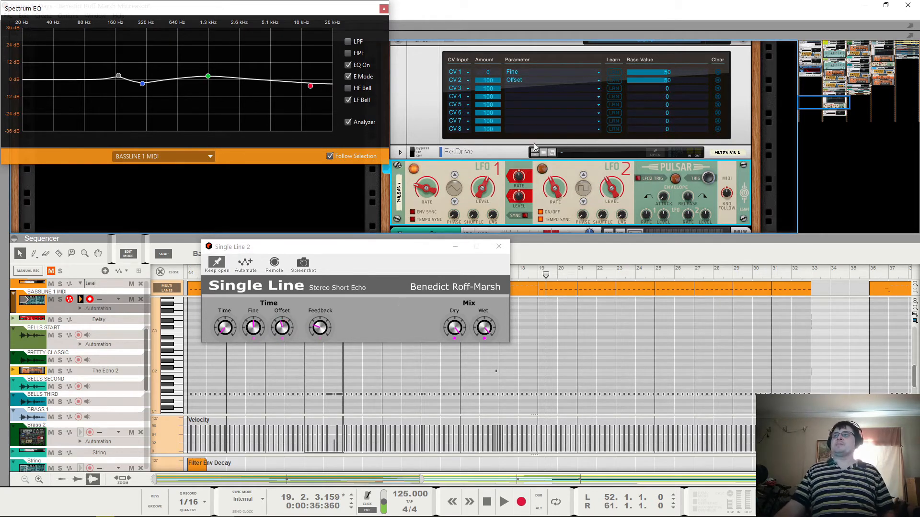
Step: Set the CV 1 (Fine) amount to 50, check Pulsar's LFO 2 rate, and play the bassline with both modulations active
{"action": "left_click_drag", "start_coordinate": [491, 70], "coordinate": [501, 39]}
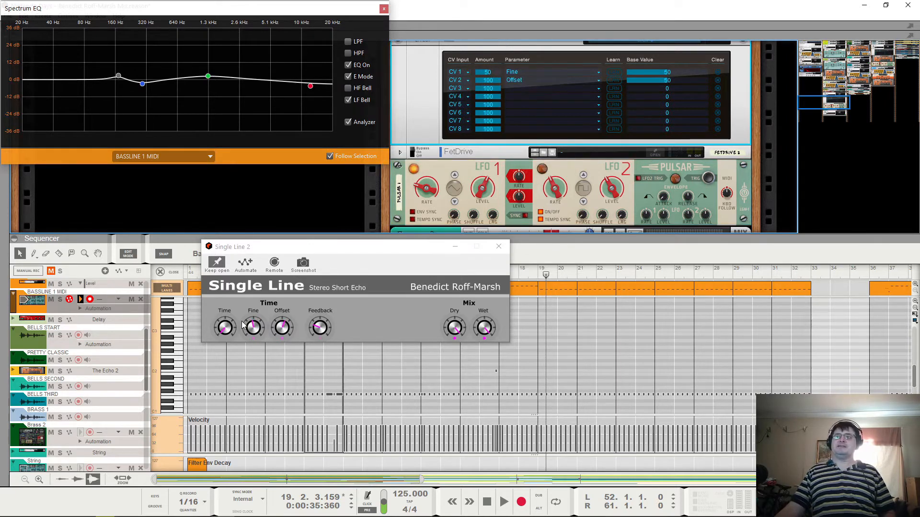
{"action": "key", "text": "space"}
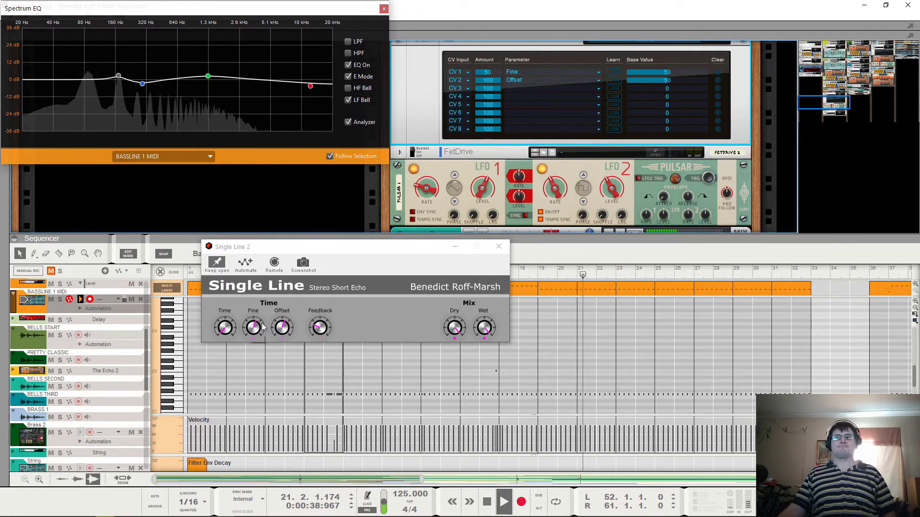
{"action": "key", "text": "space"}
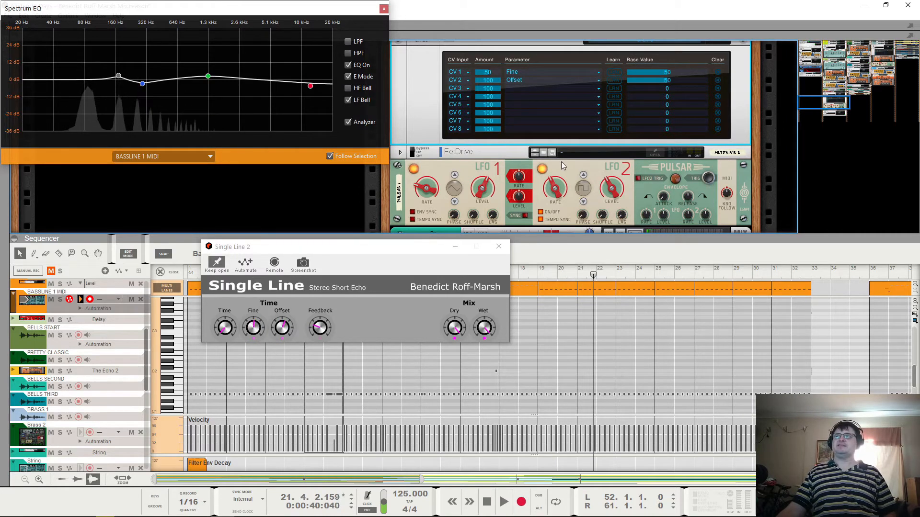
{"action": "left_click", "coordinate": [561, 190]}
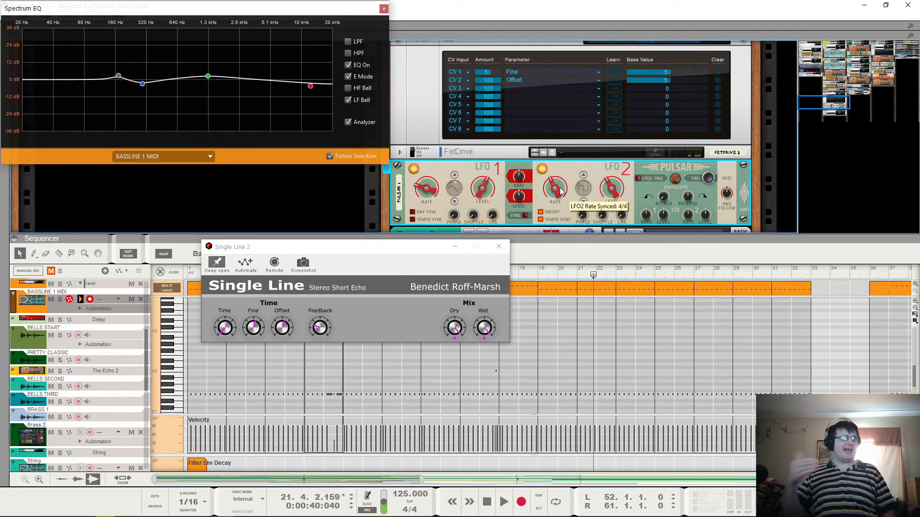
{"action": "key", "text": "space"}
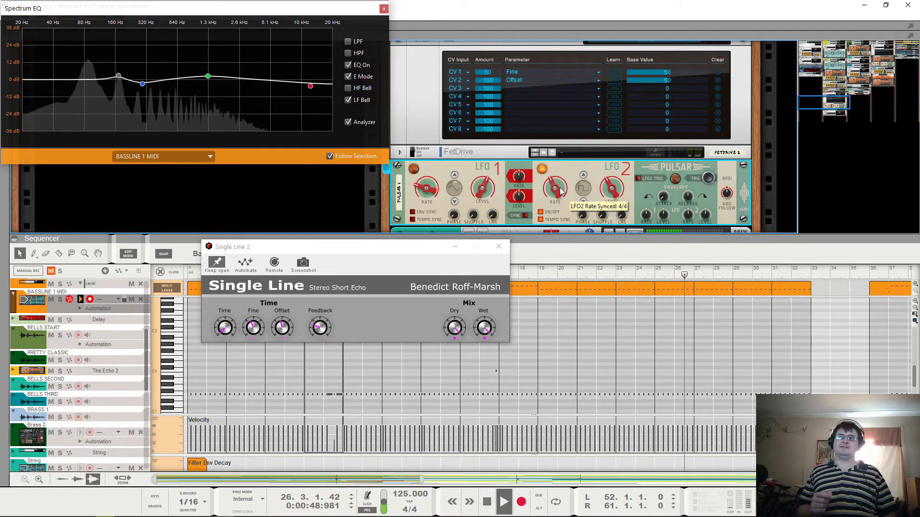
{"action": "key", "text": "space"}
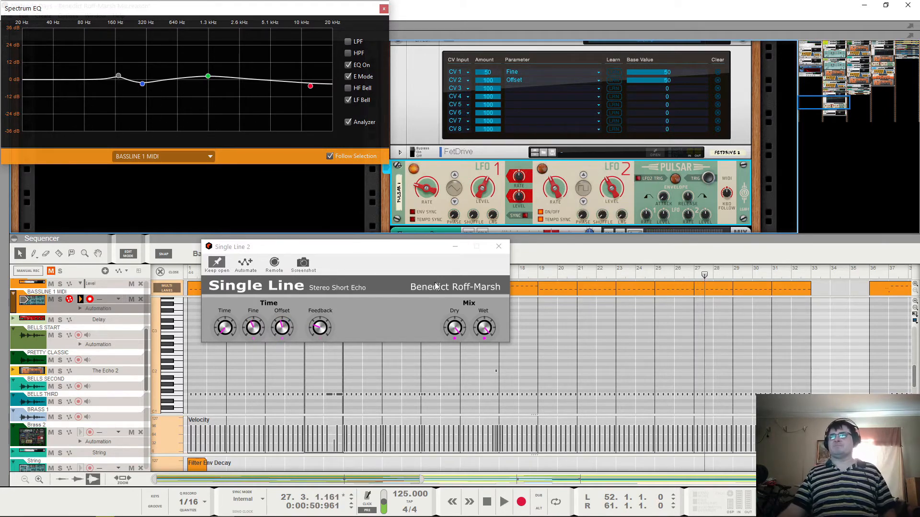
Step: Close the Single Line plugin window and fold the Single Line and Pulsar devices in the rack
{"action": "left_click", "coordinate": [498, 247]}
{"action": "scroll", "coordinate": [440, 169], "scroll_direction": "up", "scroll_amount": 3}
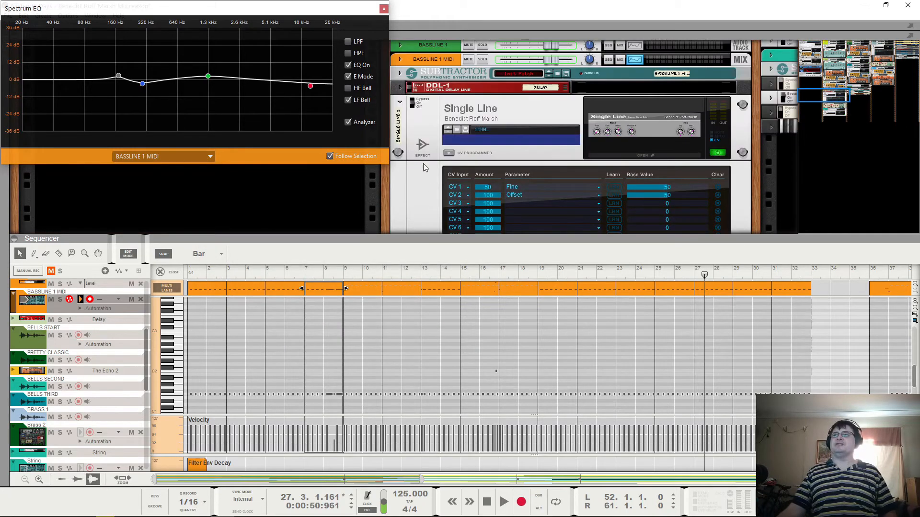
{"action": "left_click", "coordinate": [400, 103]}
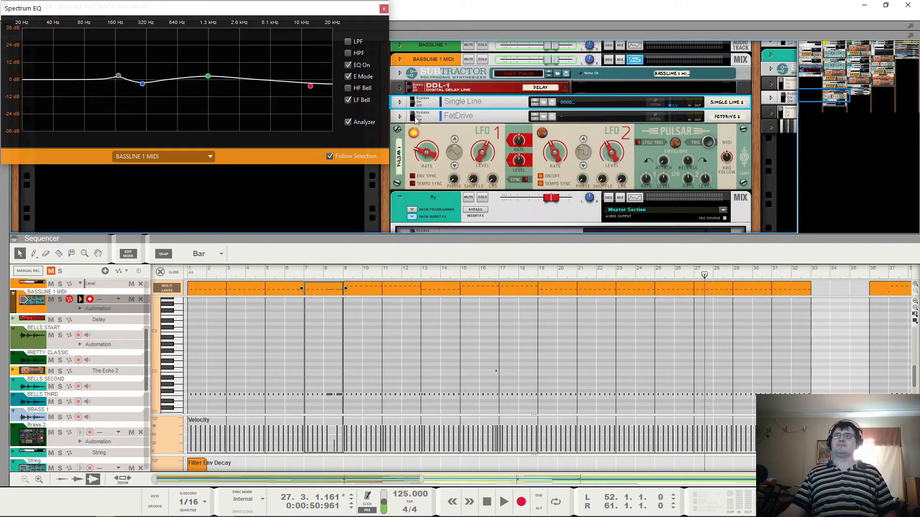
{"action": "left_click", "coordinate": [400, 118]}
{"action": "left_click", "coordinate": [415, 119]}
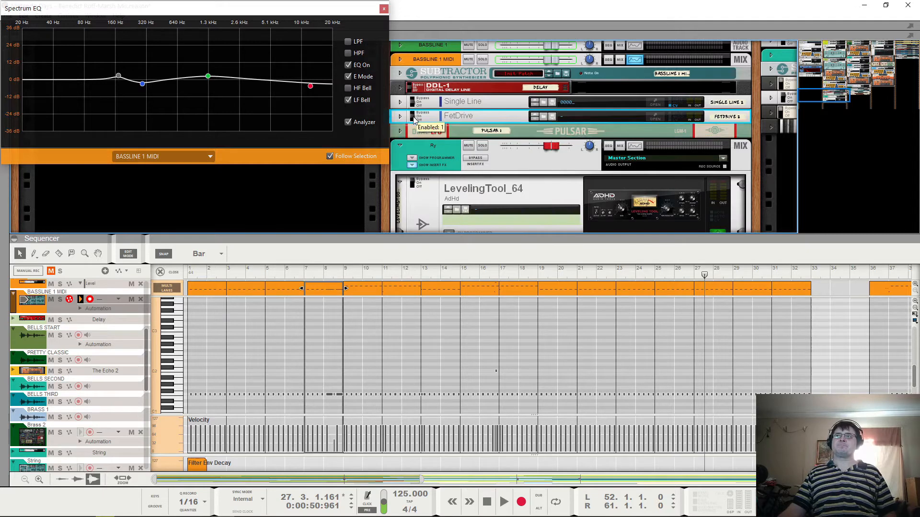
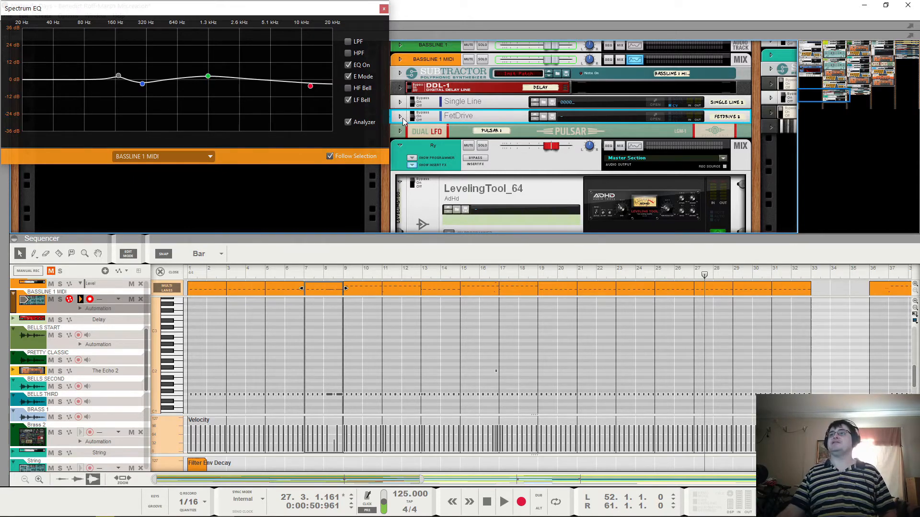
Step: Unfold FetDrive in the rack and play the bassline, briefly opening and closing FetDrive's plugin window
{"action": "left_click", "coordinate": [400, 116]}
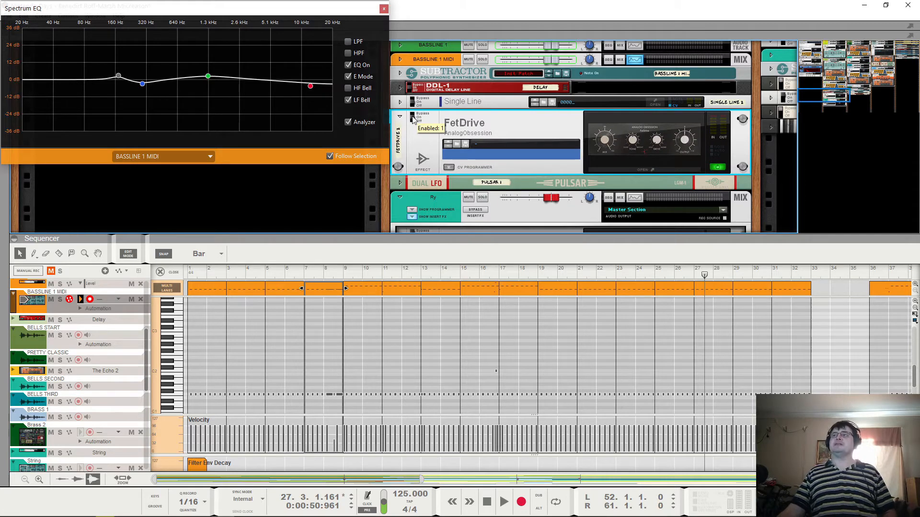
{"action": "key", "text": "space"}
{"action": "left_click", "coordinate": [652, 144]}
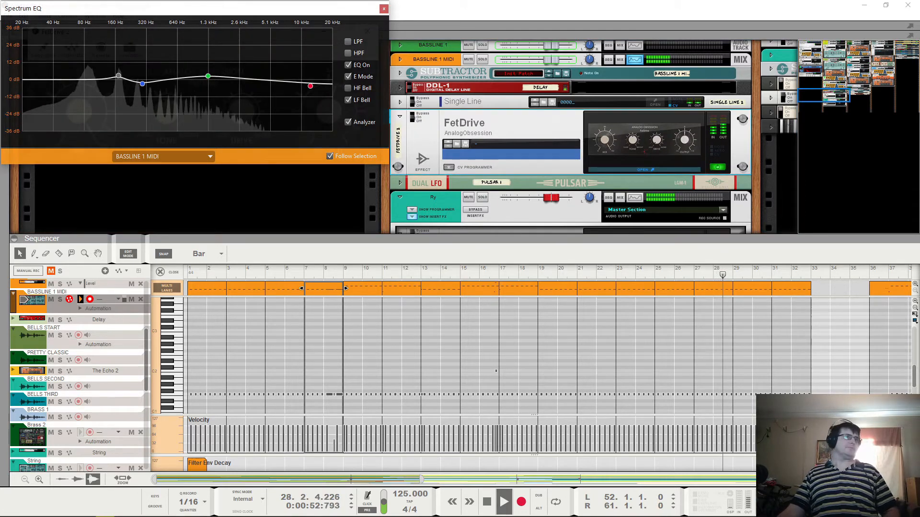
{"action": "left_click", "coordinate": [367, 31]}
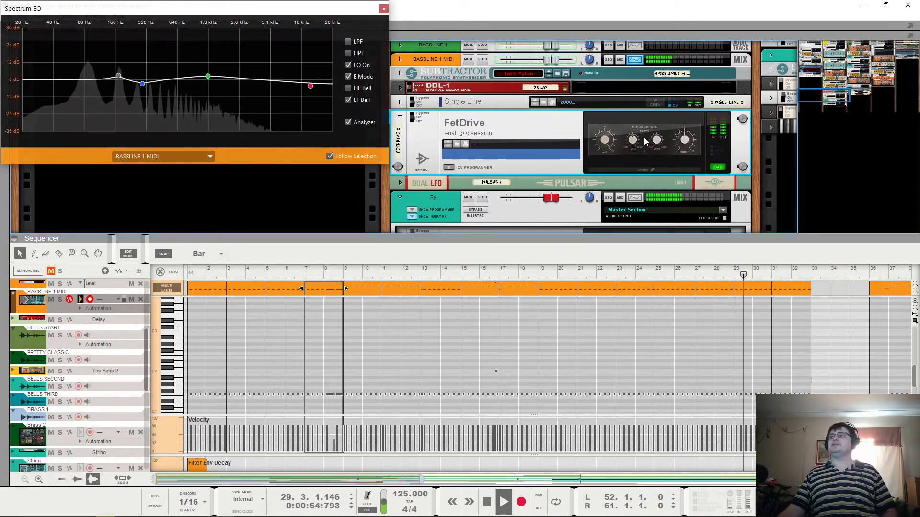
Step: Reopen the FetDrive plugin window over the sequencer, moving the Spectrum EQ window aside and back to its corner
{"action": "left_click_drag", "start_coordinate": [236, 11], "coordinate": [259, 104]}
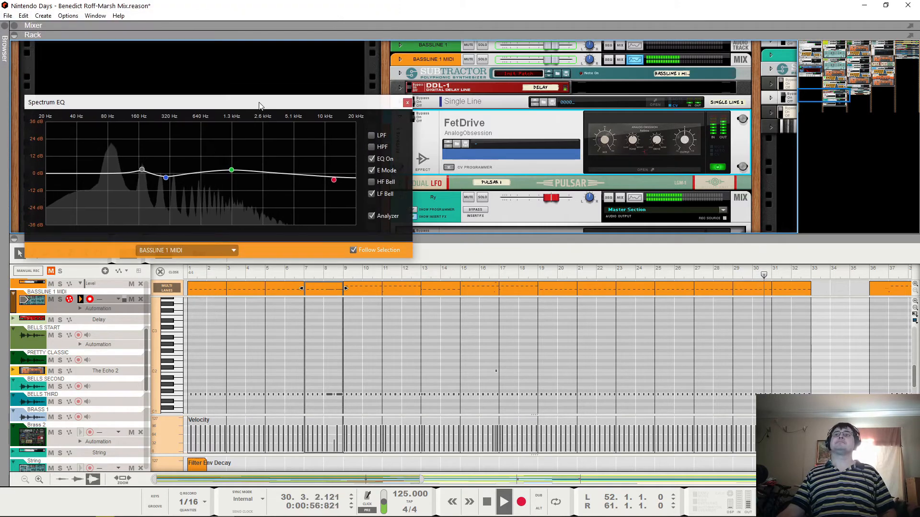
{"action": "left_click", "coordinate": [614, 129]}
{"action": "left_click_drag", "start_coordinate": [154, 34], "coordinate": [427, 286]}
{"action": "left_click_drag", "start_coordinate": [200, 102], "coordinate": [175, 11]}
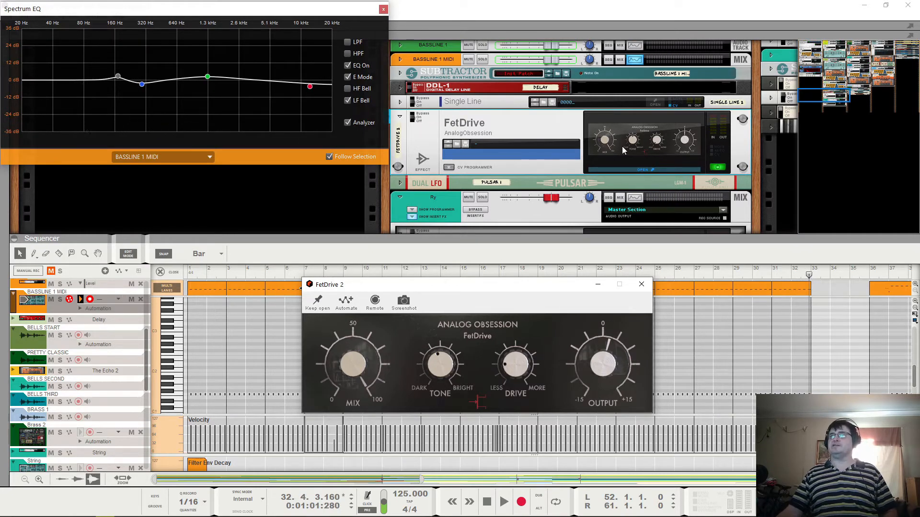
Step: Move the FetDrive window up, set it to stay open, and return the sequencer from note editing to the arrangement
{"action": "left_click_drag", "start_coordinate": [485, 284], "coordinate": [480, 221]}
{"action": "left_click", "coordinate": [313, 239]}
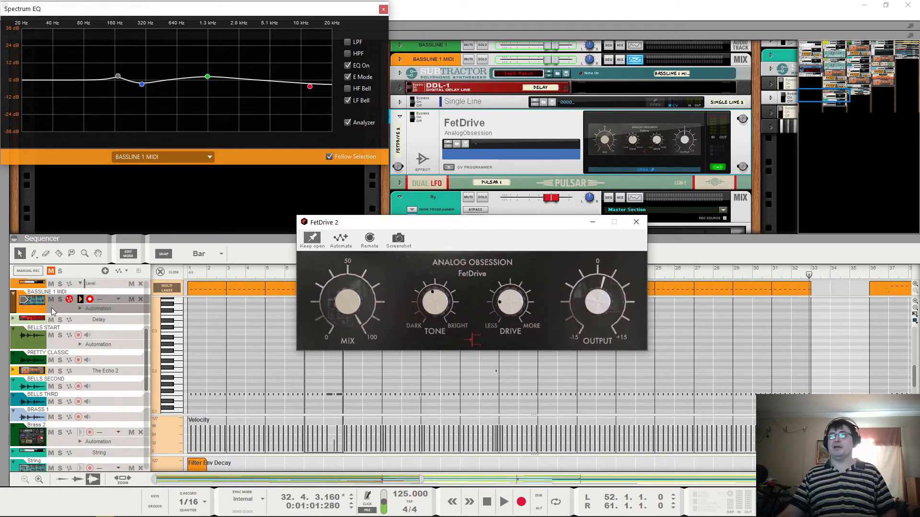
{"action": "left_click", "coordinate": [160, 271]}
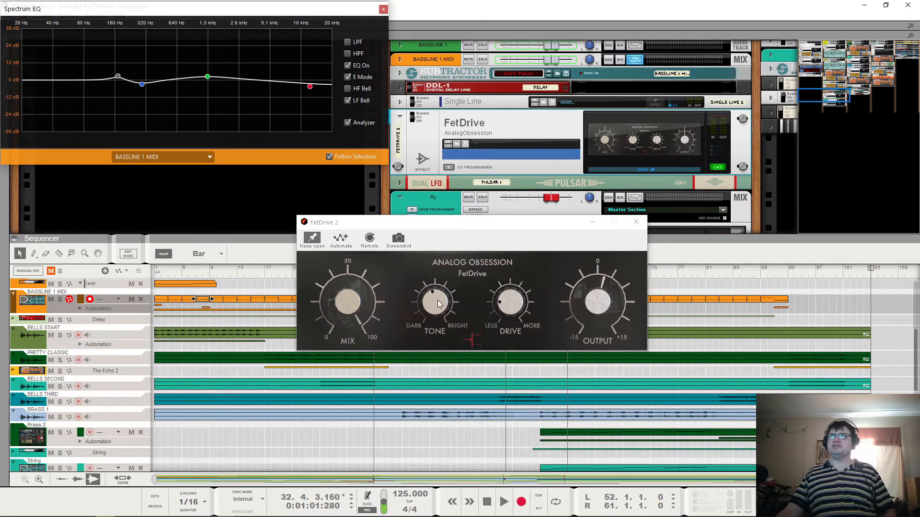
Step: Play the bassline from around bar 18 to compare FetDrive's bypass, and fold the device and close its plugin window
{"action": "key", "text": "space"}
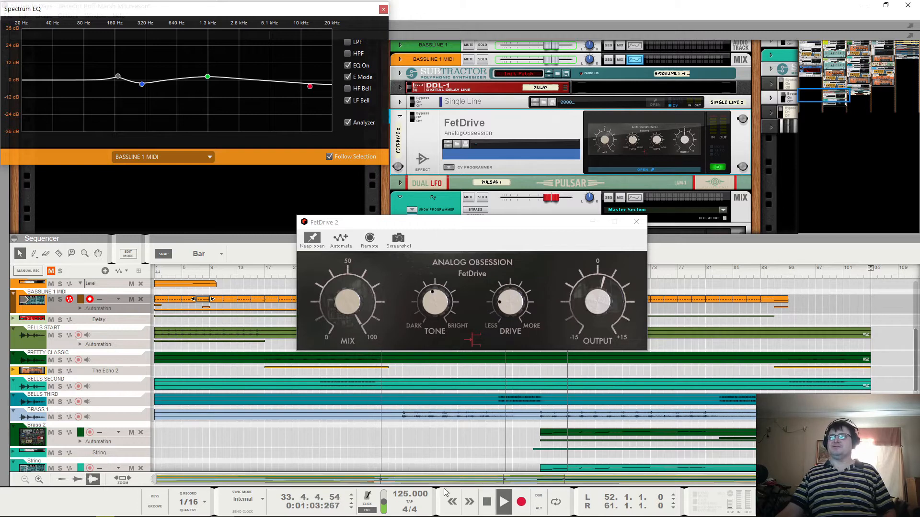
{"action": "left_click", "coordinate": [270, 270]}
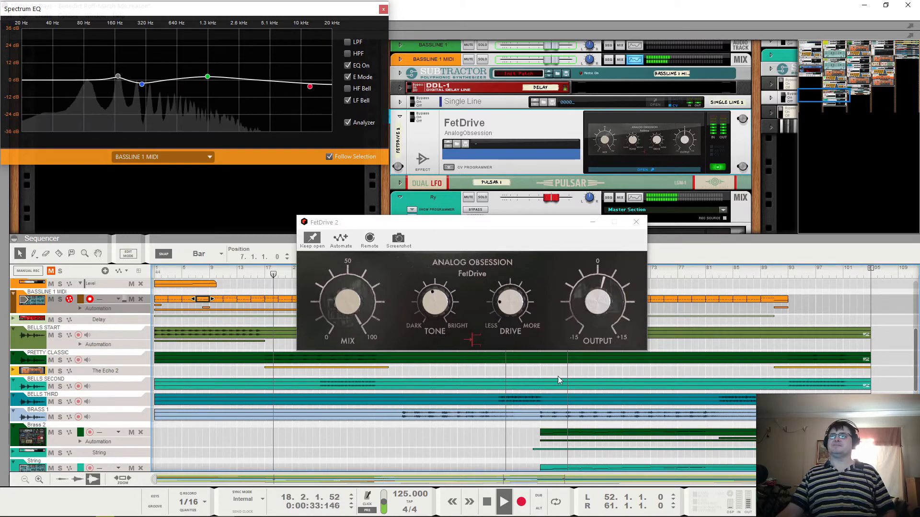
{"action": "left_click", "coordinate": [419, 113]}
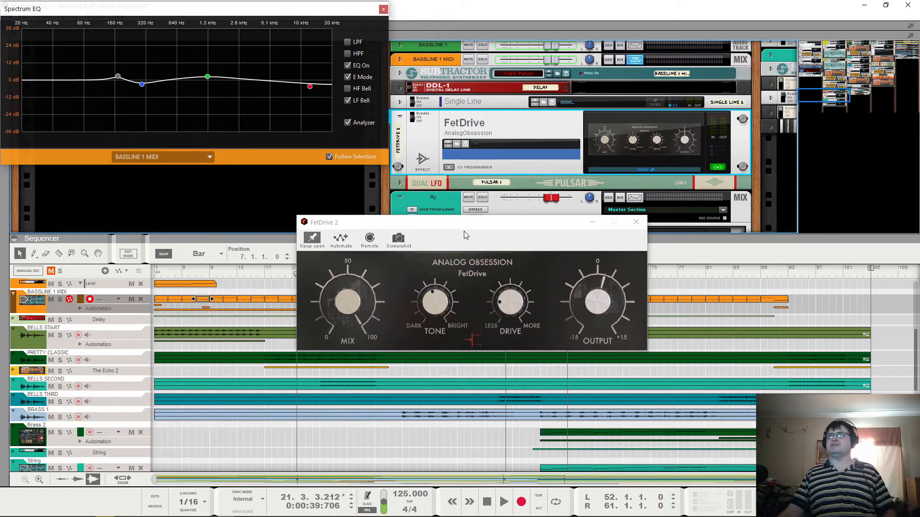
{"action": "left_click", "coordinate": [400, 117]}
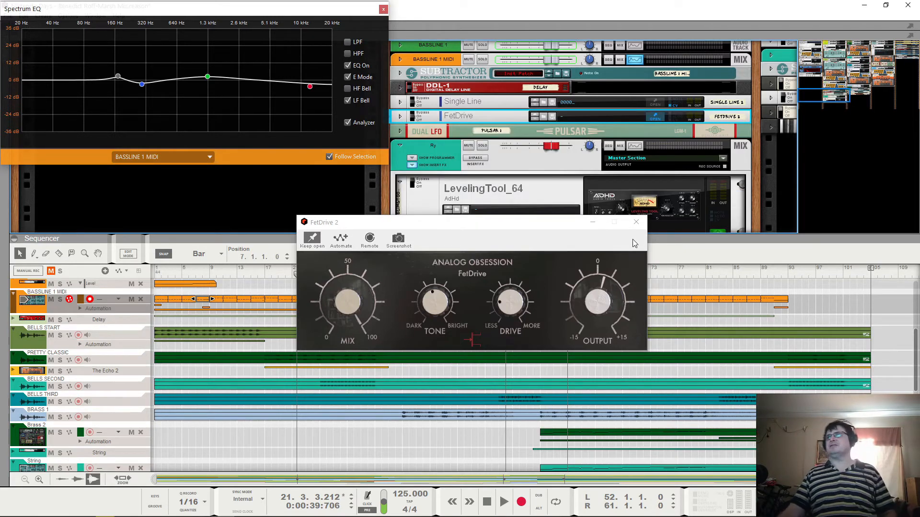
{"action": "left_click", "coordinate": [636, 223]}
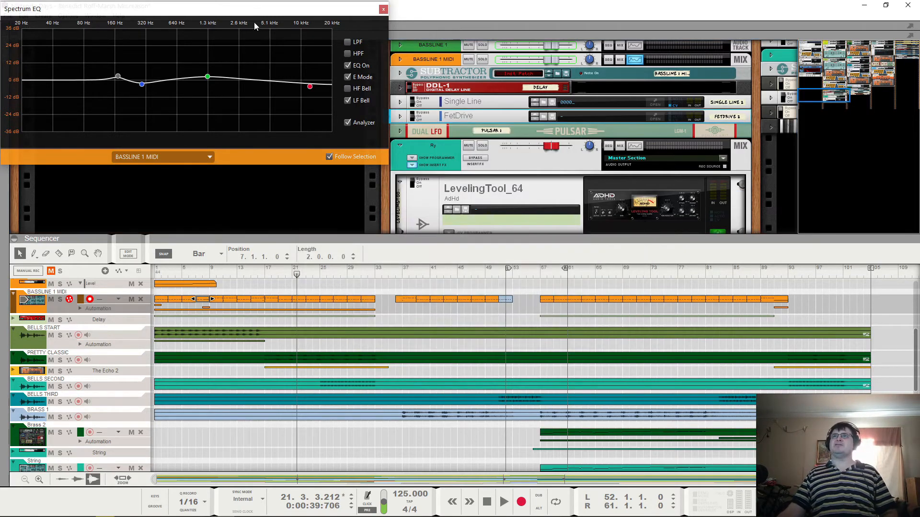
Step: Compare the bassline during playback with its channel EQ, DDL-1, Single Line and FetDrive switched off and back on
{"action": "left_click", "coordinate": [347, 66]}
{"action": "left_click", "coordinate": [347, 66]}
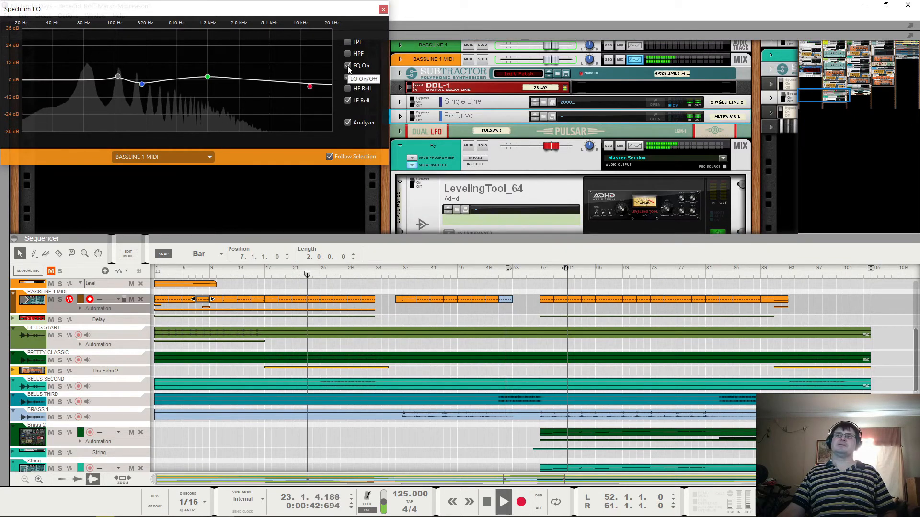
{"action": "left_click", "coordinate": [404, 123]}
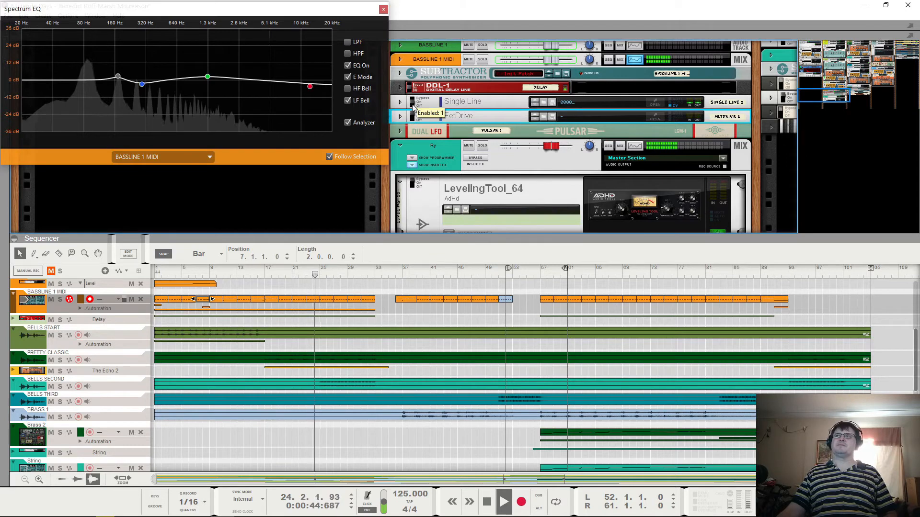
{"action": "left_click", "coordinate": [348, 67]}
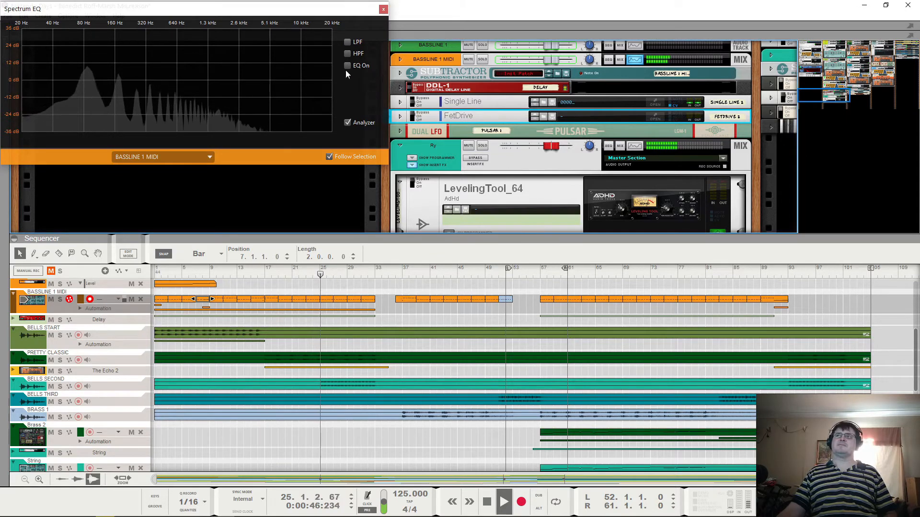
{"action": "left_click", "coordinate": [416, 83]}
{"action": "left_click", "coordinate": [419, 104]}
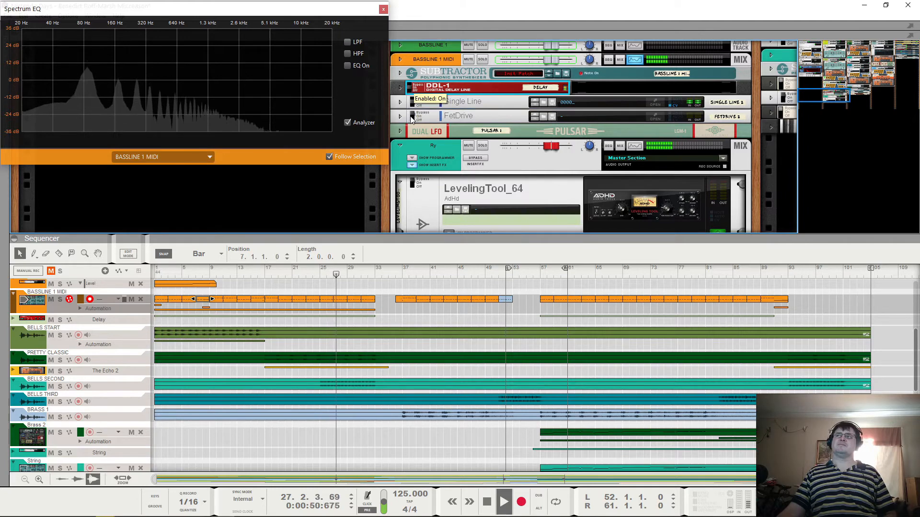
{"action": "left_click", "coordinate": [419, 118]}
{"action": "left_click", "coordinate": [347, 66]}
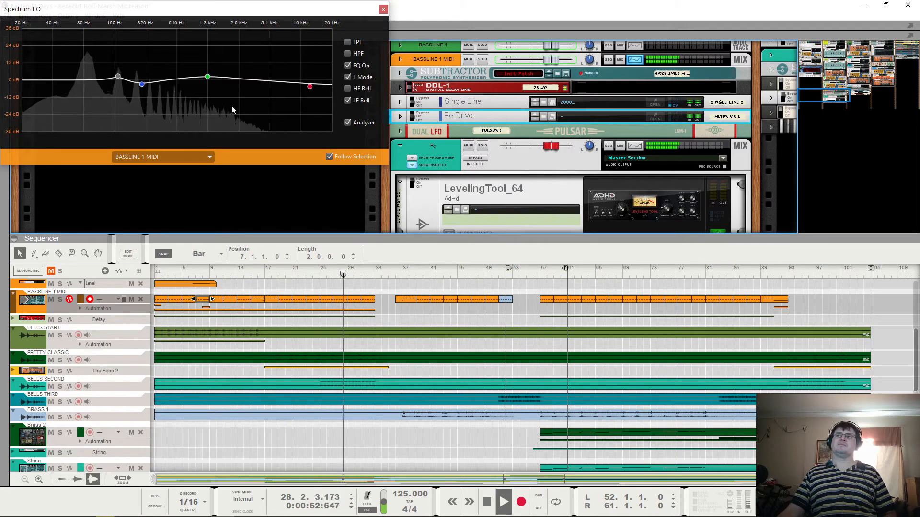
Step: Audition short passages of the bassline while examining the Low Frequency band in its Spectrum EQ
{"action": "mouse_move", "coordinate": [117, 76]}
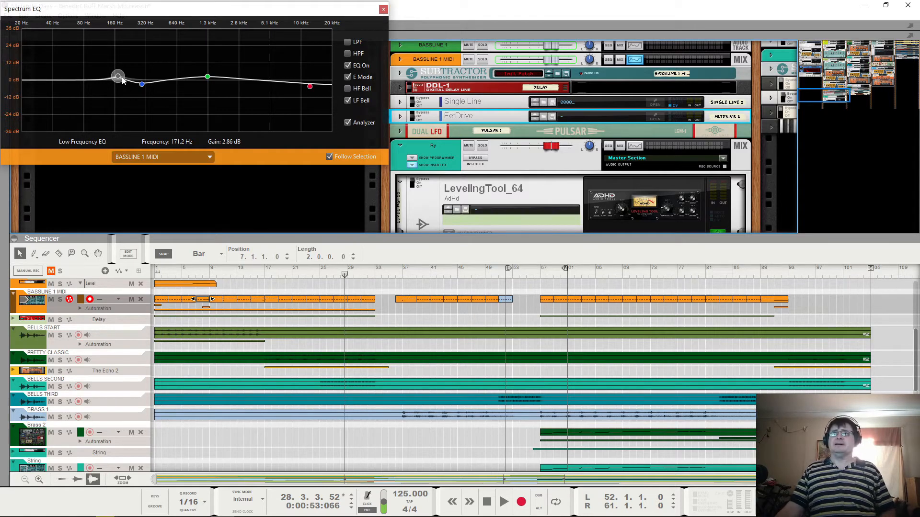
{"action": "key", "text": "space"}
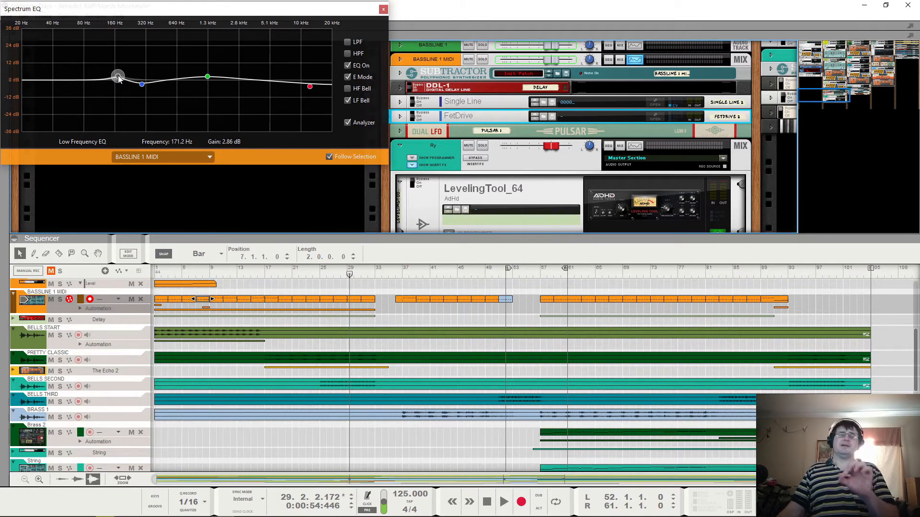
{"action": "key", "text": "space"}
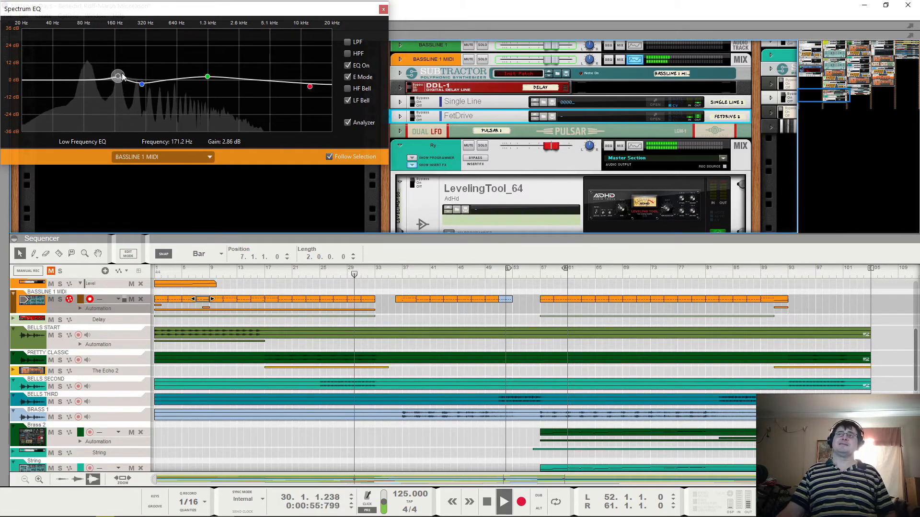
{"action": "key", "text": "space"}
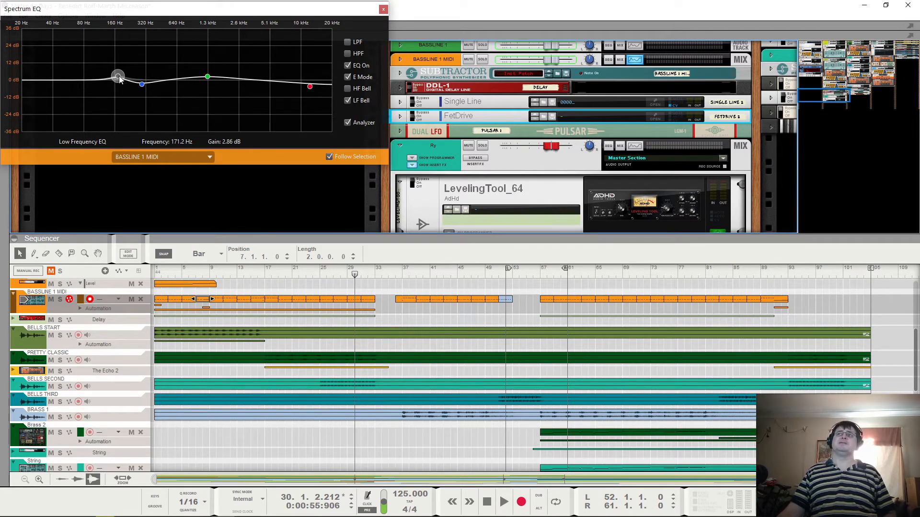
{"action": "key", "text": "space"}
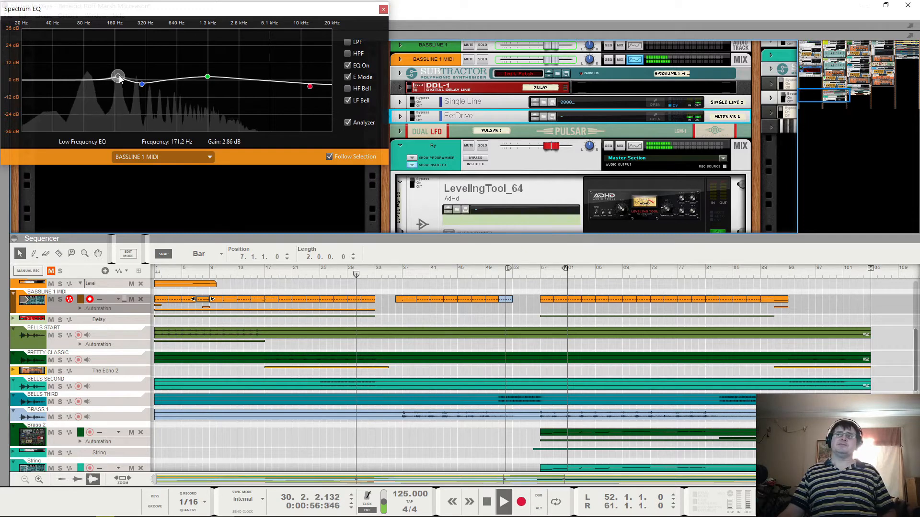
Step: Examine the bassline's Low Mid and High Mid Frequency EQ bands between brief bursts of playback
{"action": "key", "text": "space"}
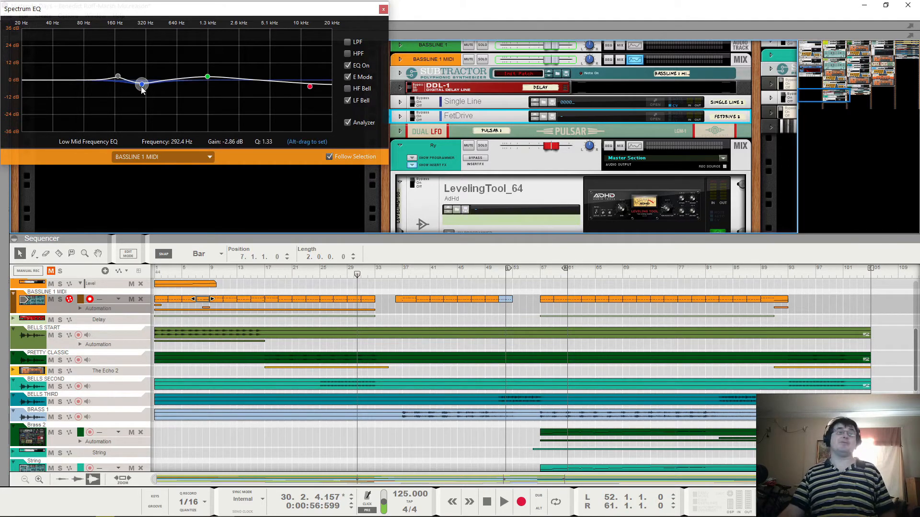
{"action": "key", "text": "space"}
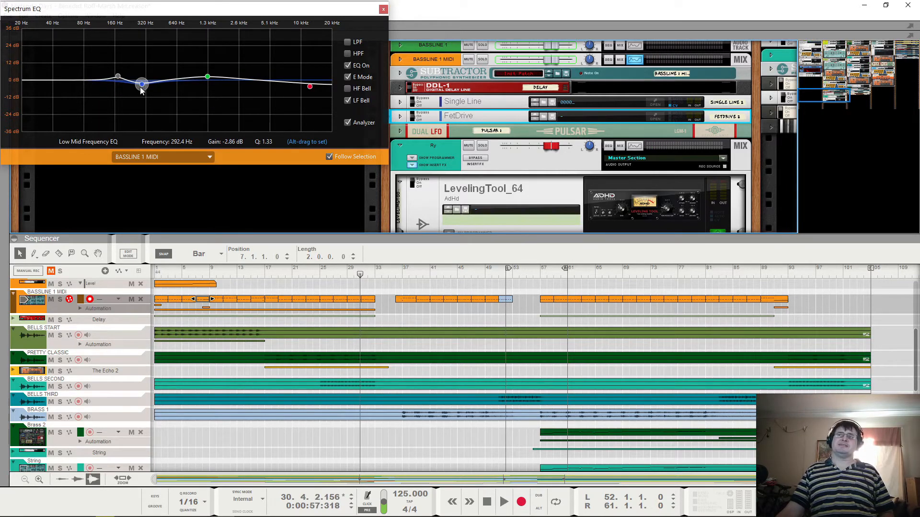
{"action": "key", "text": "space"}
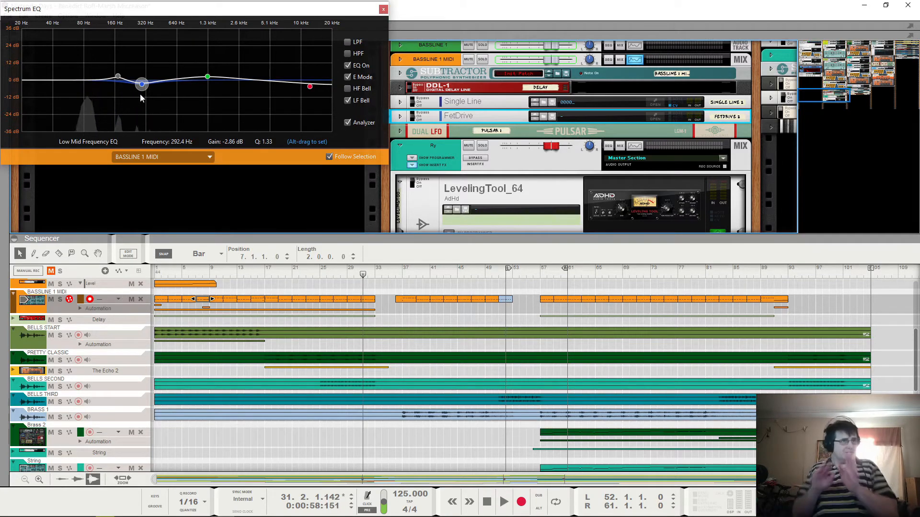
{"action": "key", "text": "space"}
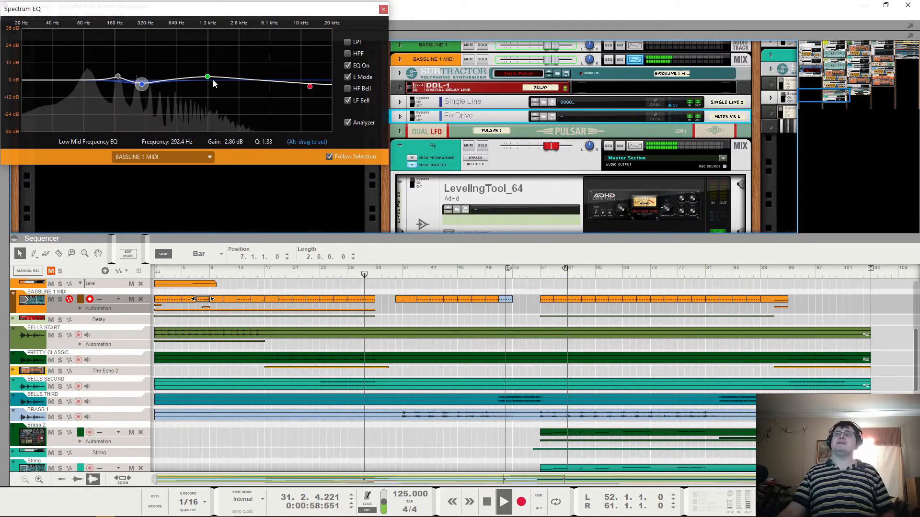
{"action": "left_click", "coordinate": [207, 77]}
{"action": "key", "text": "space"}
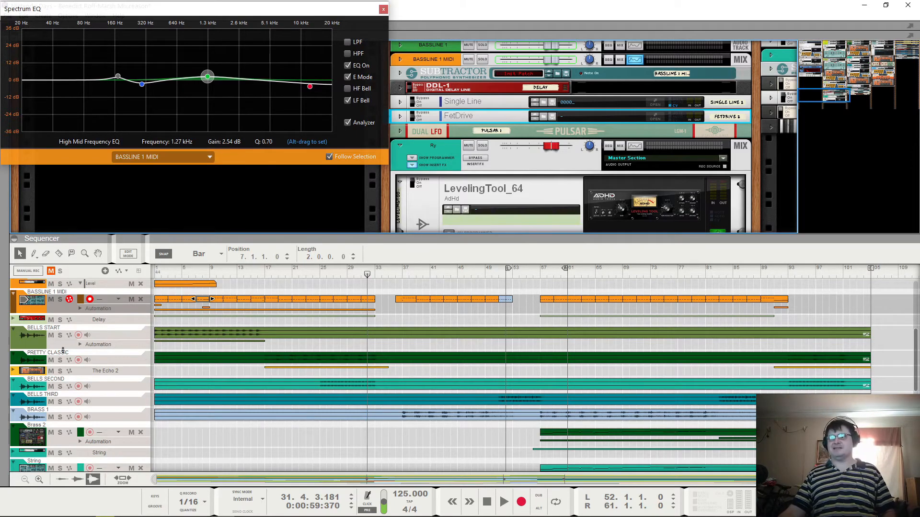
Step: Select the BELLS START audio track and unmute it in the rack
{"action": "left_click", "coordinate": [29, 341]}
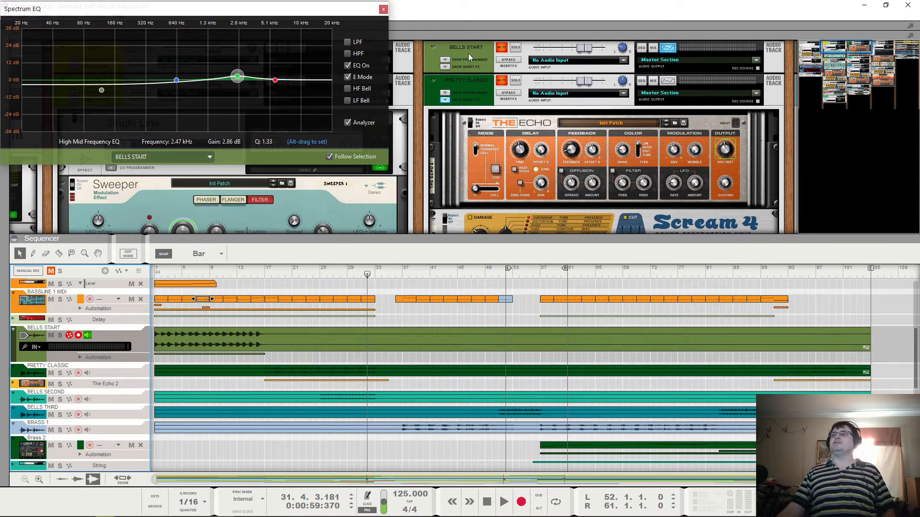
{"action": "left_click", "coordinate": [471, 67]}
{"action": "scroll", "coordinate": [485, 92], "scroll_direction": "down", "scroll_amount": 3}
{"action": "scroll", "coordinate": [489, 72], "scroll_direction": "up", "scroll_amount": 3}
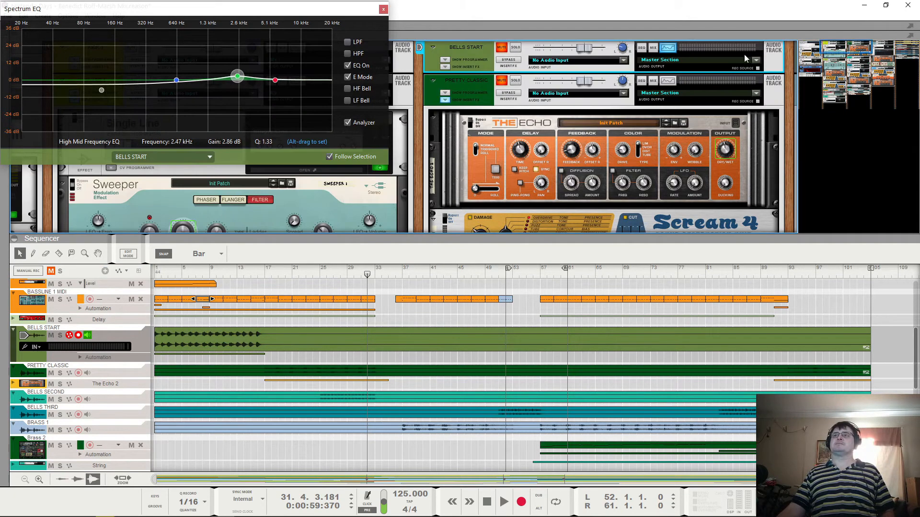
{"action": "left_click", "coordinate": [501, 47]}
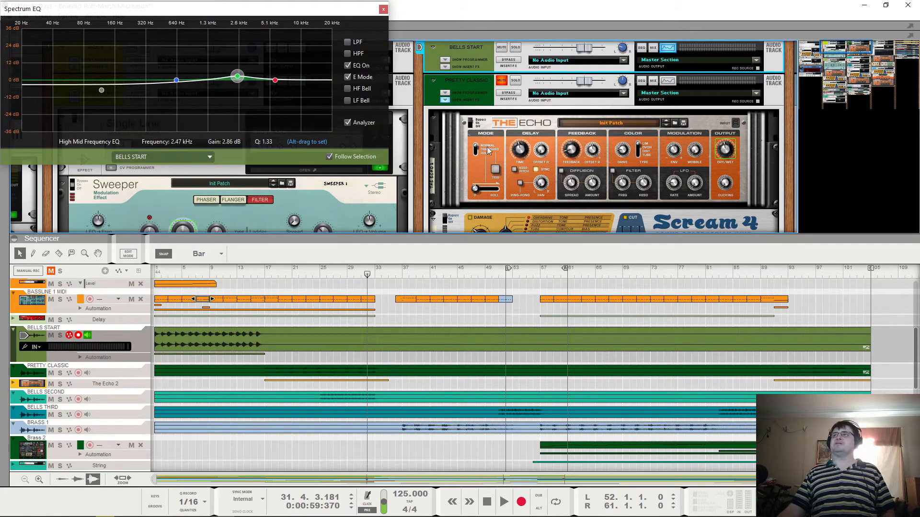
Step: Start playback from bar 1 and solo the BELLS START track
{"action": "left_click_drag", "start_coordinate": [171, 271], "coordinate": [124, 287]}
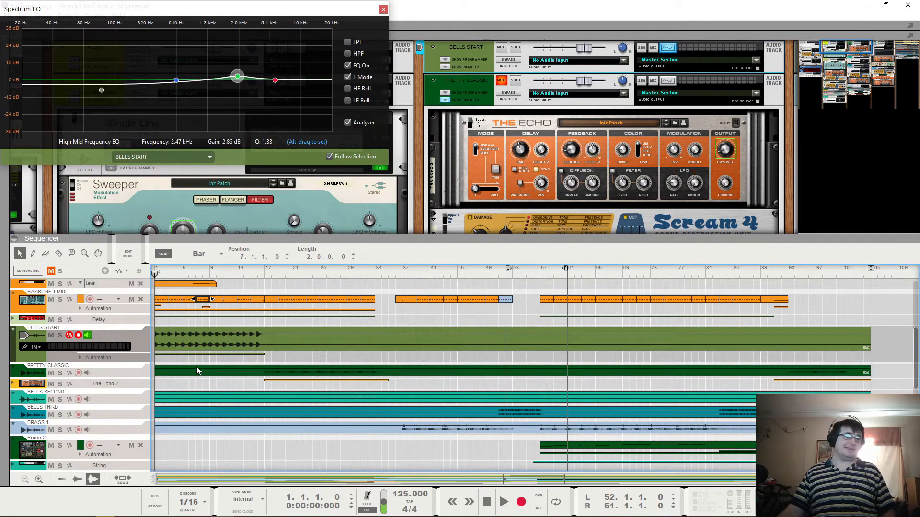
{"action": "key", "text": "space"}
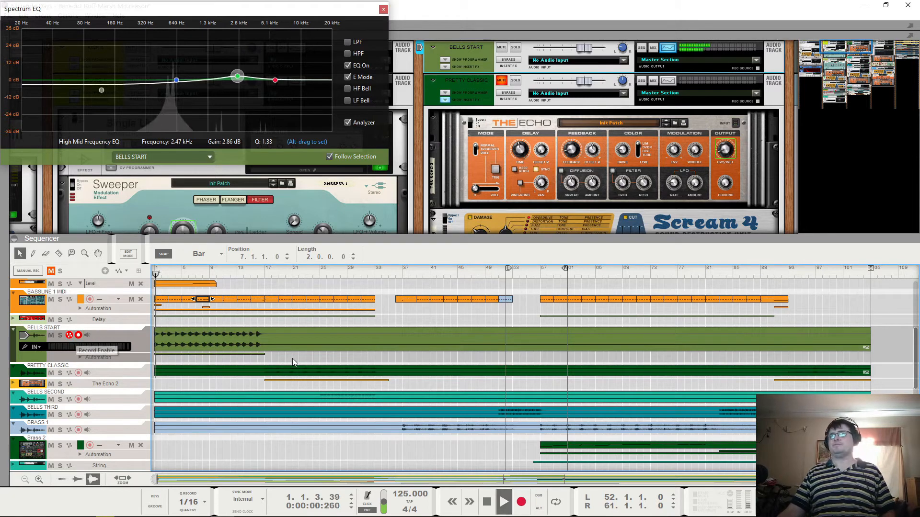
{"action": "left_click", "coordinate": [515, 47]}
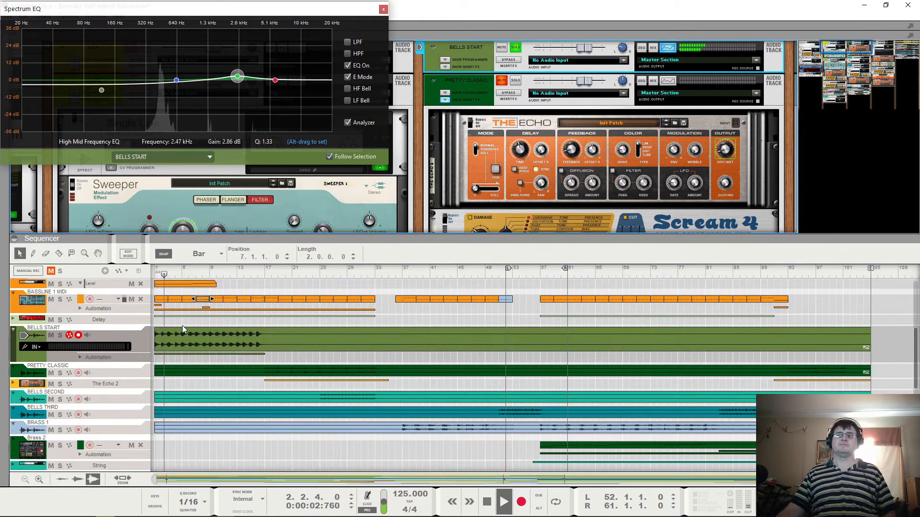
Step: Unfold the FX send level automation lane of BELLS START and audition the end of its bells from bar 16
{"action": "left_click", "coordinate": [83, 360]}
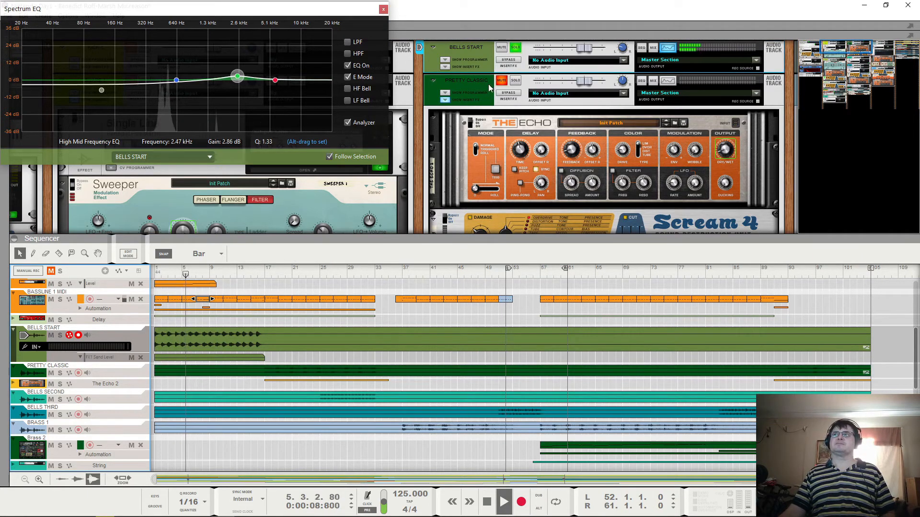
{"action": "key", "text": "space"}
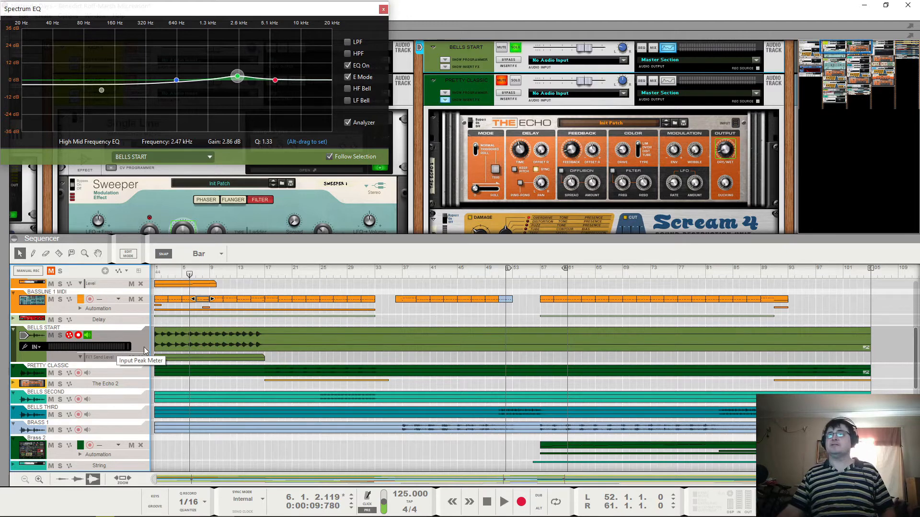
{"action": "left_click", "coordinate": [258, 276]}
{"action": "key", "text": "space"}
{"action": "left_click", "coordinate": [249, 277]}
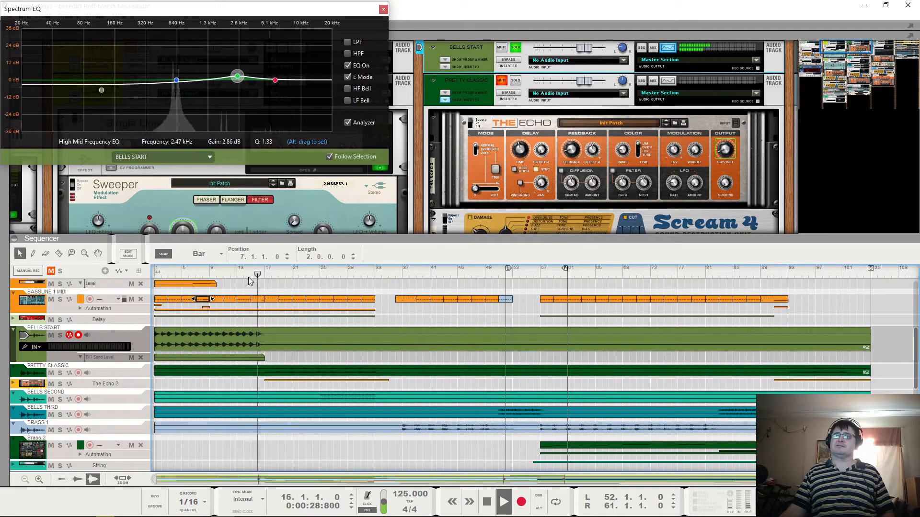
{"action": "key", "text": "space"}
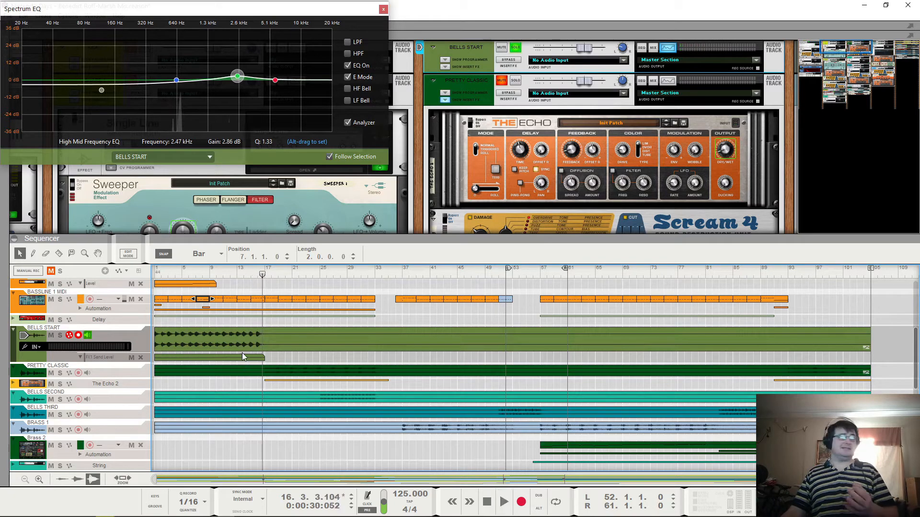
Step: Mute the send level automation lane of BELLS START and replay the bells from the song's beginning
{"action": "left_click", "coordinate": [450, 67]}
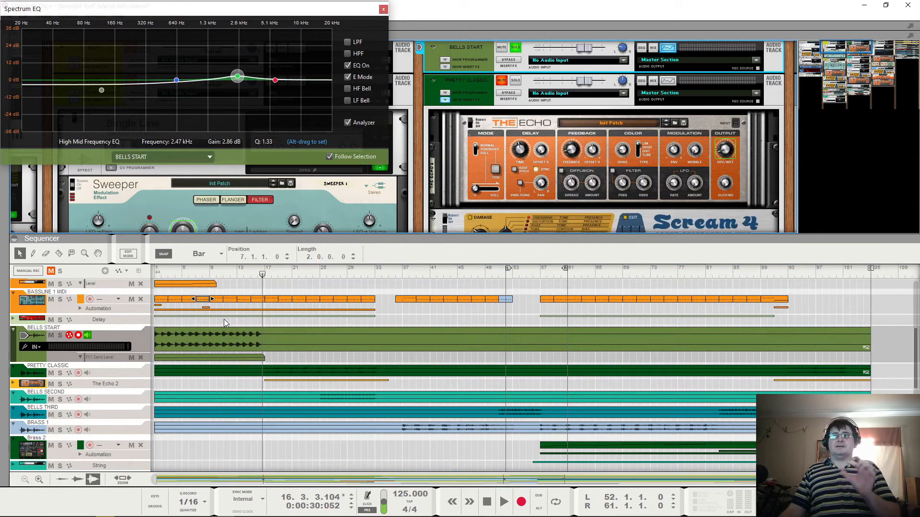
{"action": "left_click_drag", "start_coordinate": [245, 276], "coordinate": [145, 277]}
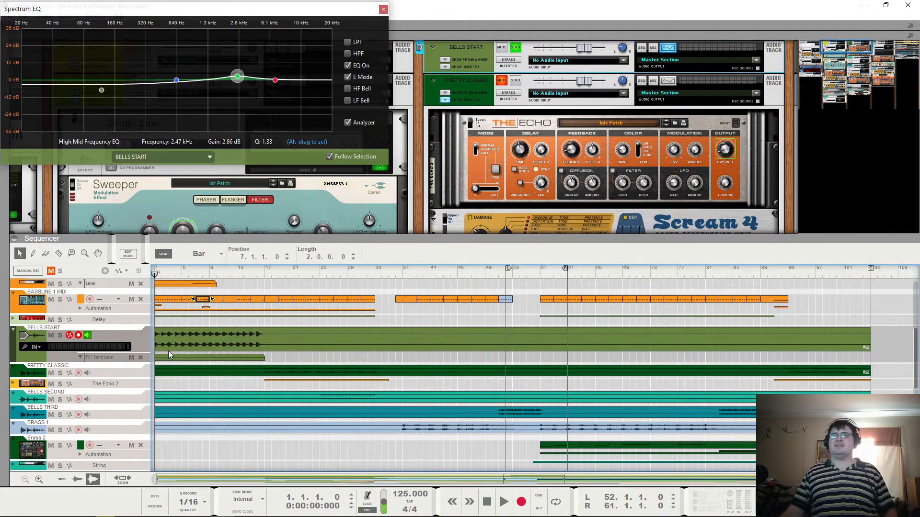
{"action": "left_click", "coordinate": [294, 271]}
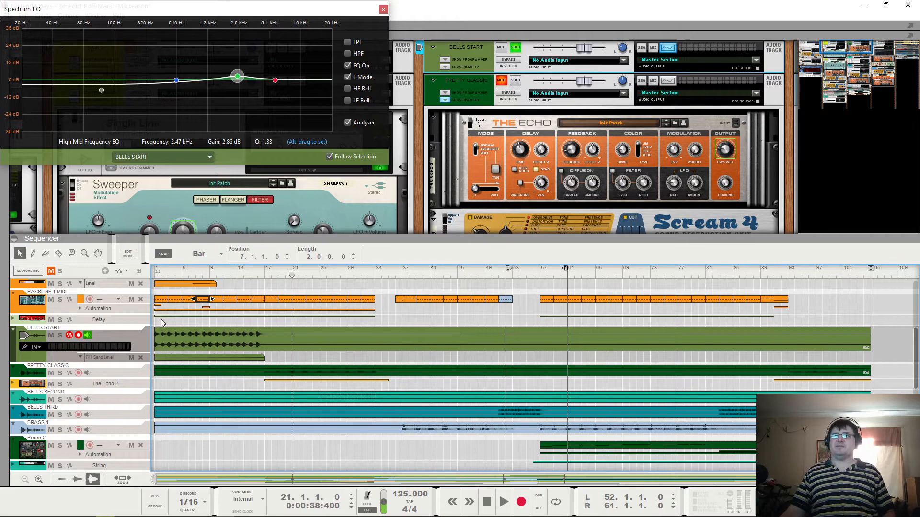
{"action": "left_click", "coordinate": [131, 357]}
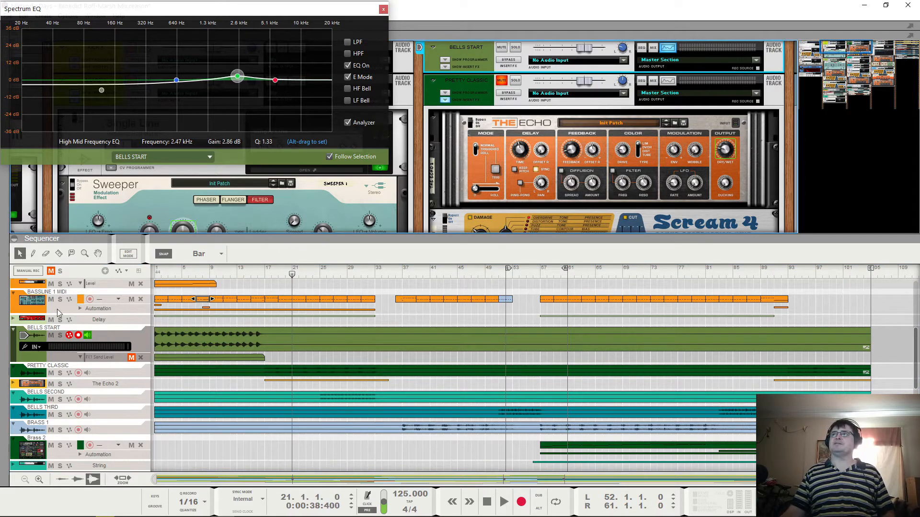
{"action": "left_click", "coordinate": [156, 274]}
{"action": "key", "text": "space"}
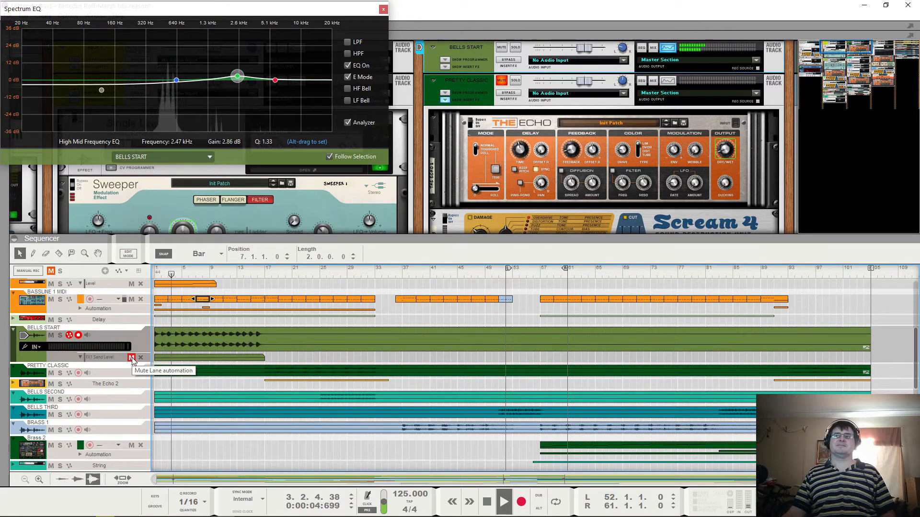
Step: Unmute the send level automation lane of BELLS START and replay the bells from bar 1
{"action": "key", "text": "space"}
{"action": "left_click", "coordinate": [157, 274]}
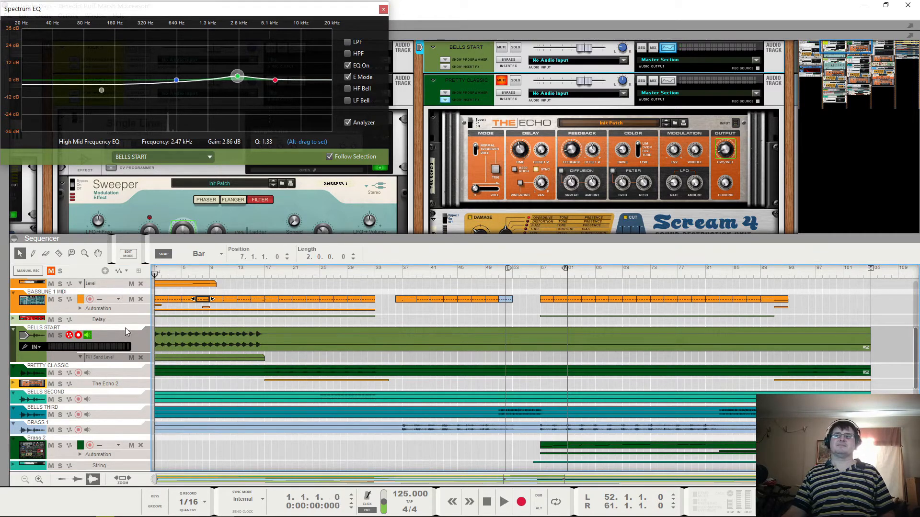
{"action": "key", "text": "space"}
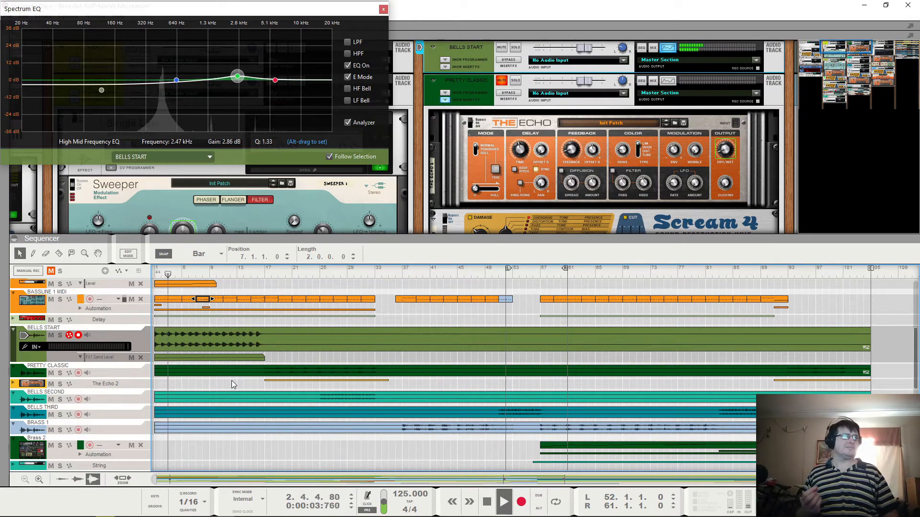
{"action": "key", "text": "space"}
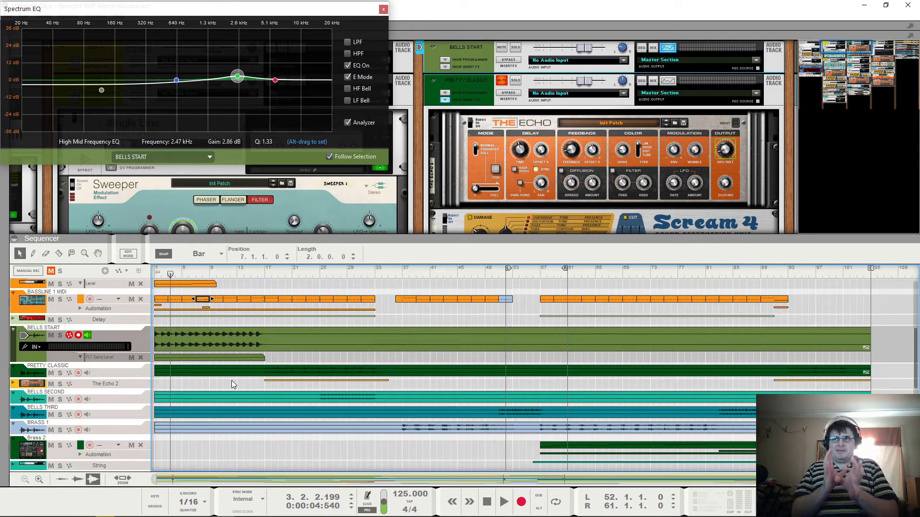
Step: Solo BELLS START and audition the isolated bells, replaying them from bar 1
{"action": "key", "text": "space"}
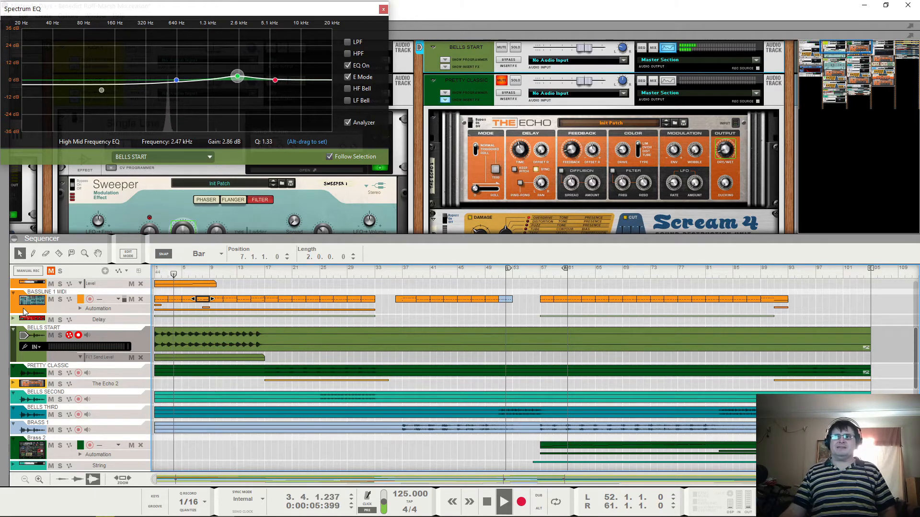
{"action": "left_click", "coordinate": [515, 47]}
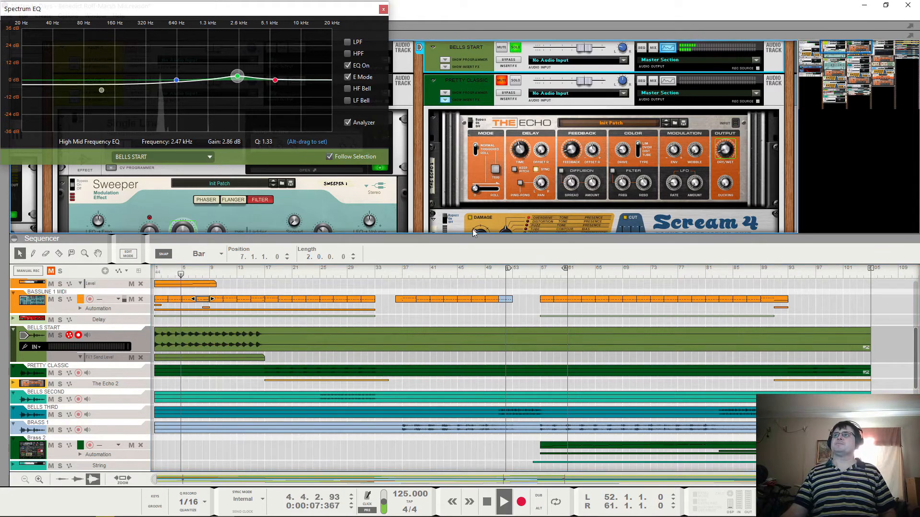
{"action": "key", "text": "space"}
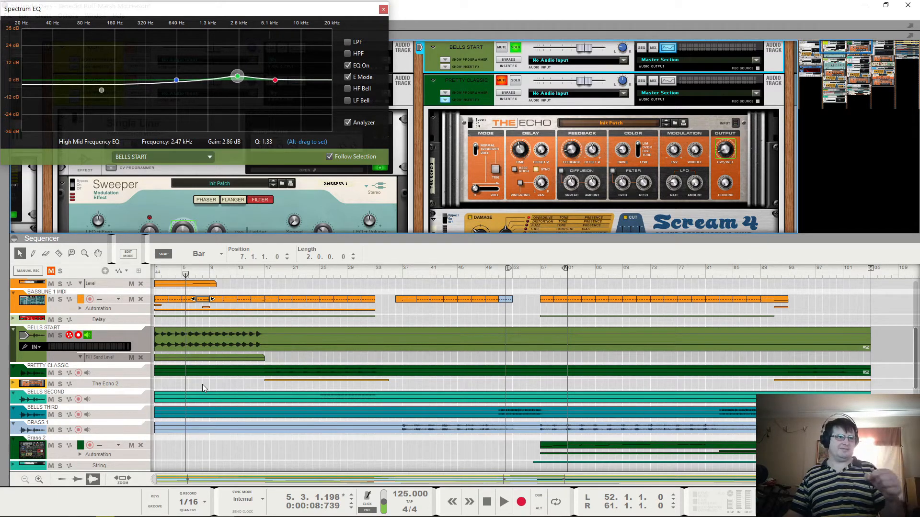
{"action": "left_click", "coordinate": [168, 273]}
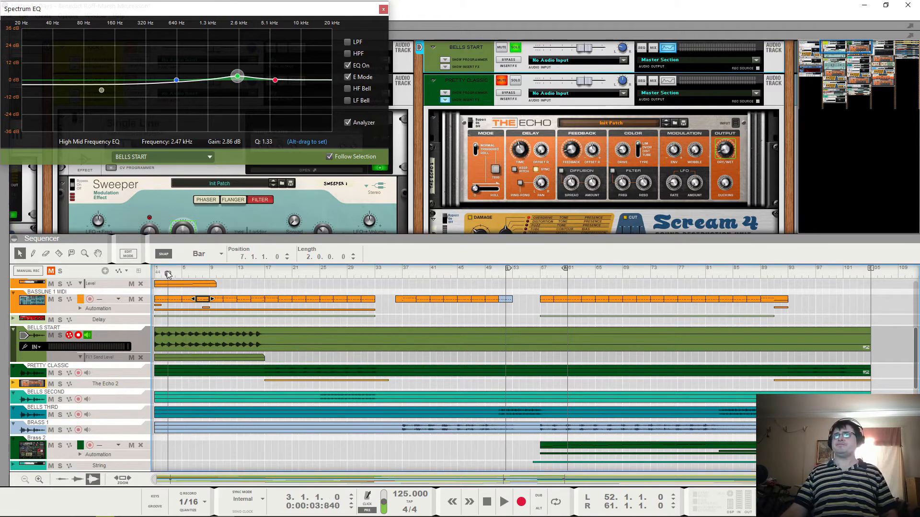
{"action": "left_click", "coordinate": [156, 274]}
{"action": "key", "text": "space"}
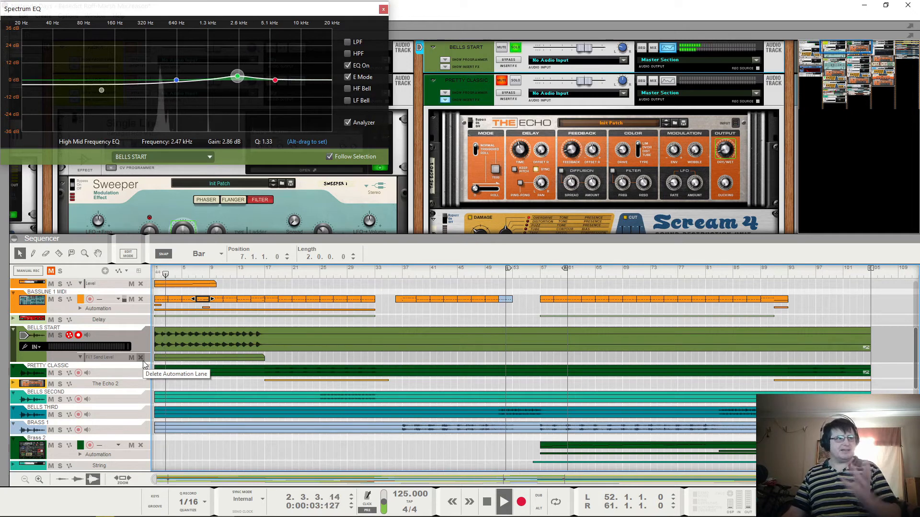
{"action": "key", "text": "space"}
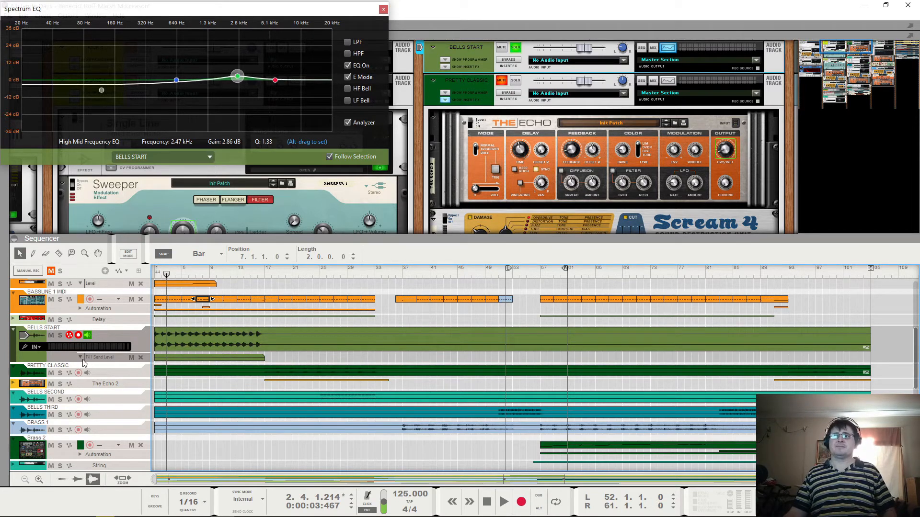
Step: Open the BELLS START send level automation clip and play from bar 1, taking the track out of solo
{"action": "left_click", "coordinate": [192, 355]}
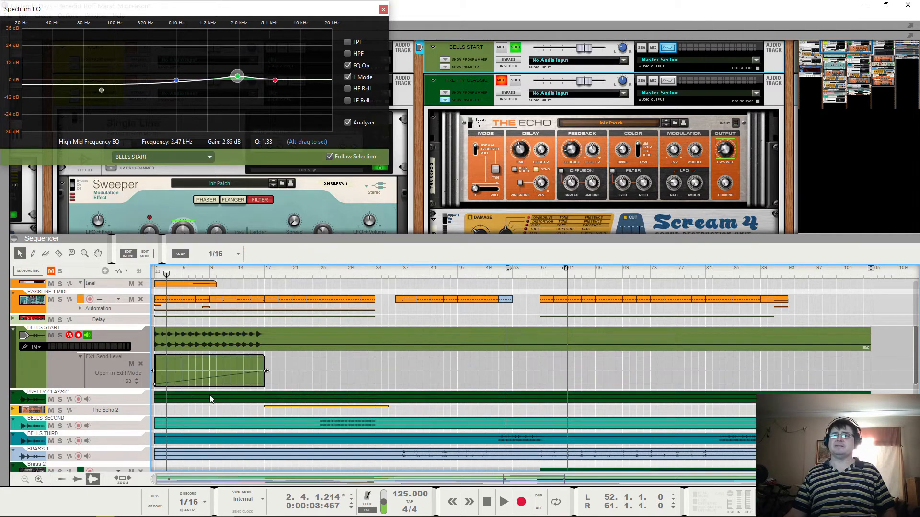
{"action": "left_click_drag", "start_coordinate": [166, 275], "coordinate": [139, 267]}
{"action": "key", "text": "space"}
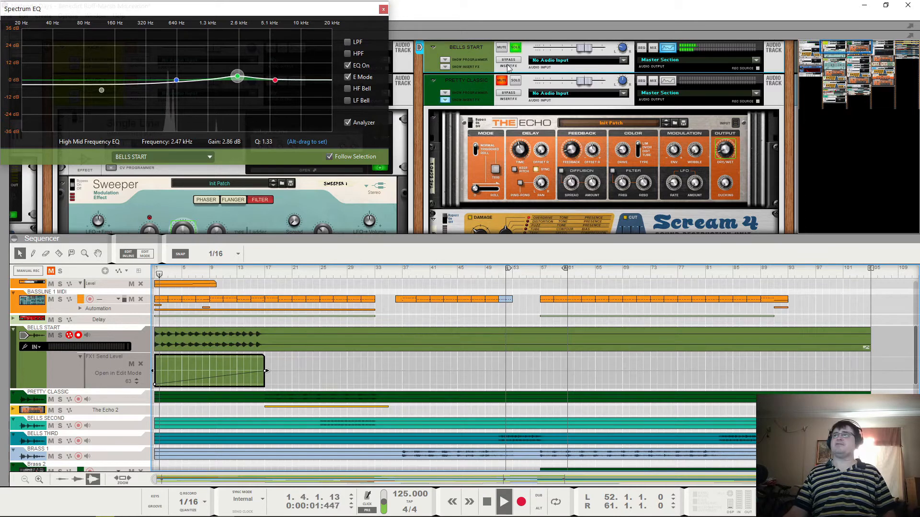
{"action": "left_click", "coordinate": [515, 47]}
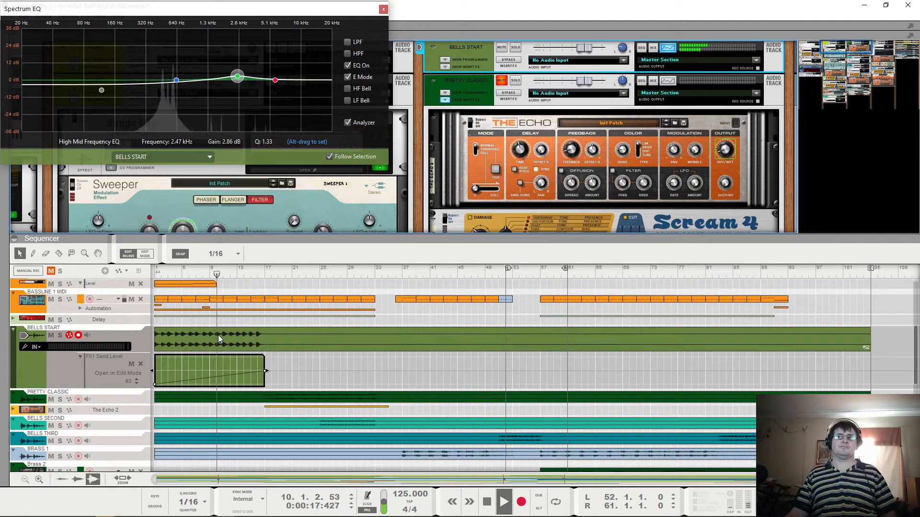
Step: Replay the unsoloed mix from around bar 5 to hear the bells with the other tracks
{"action": "key", "text": "space"}
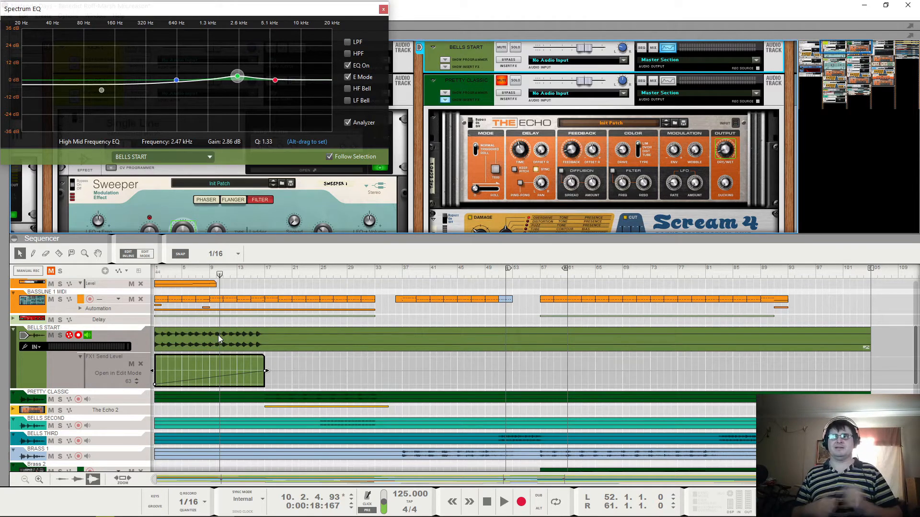
{"action": "left_click", "coordinate": [187, 274]}
{"action": "key", "text": "space"}
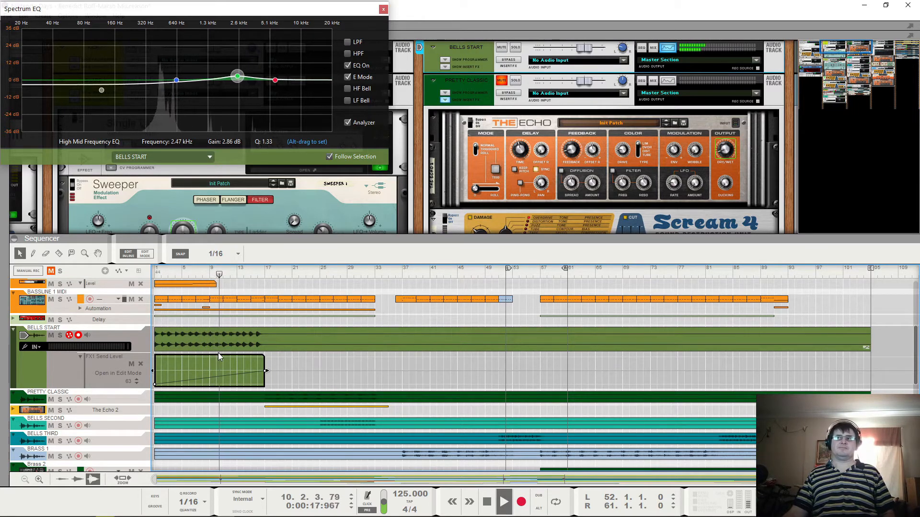
{"action": "key", "text": "space"}
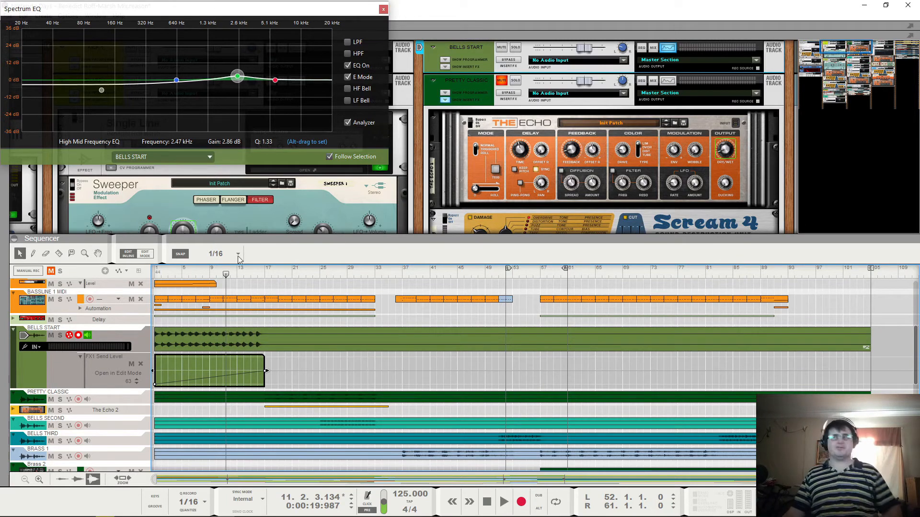
Step: Audition BELLS START from bar 1 in solo with its EQ switched off, and turn the EQ back on
{"action": "left_click", "coordinate": [348, 66]}
{"action": "key", "text": "space"}
{"action": "left_click_drag", "start_coordinate": [226, 276], "coordinate": [125, 277]}
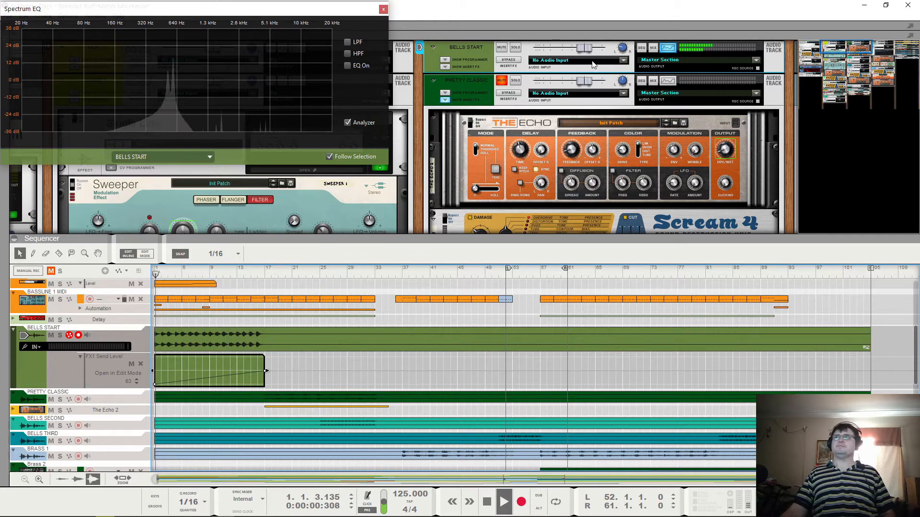
{"action": "left_click", "coordinate": [515, 47]}
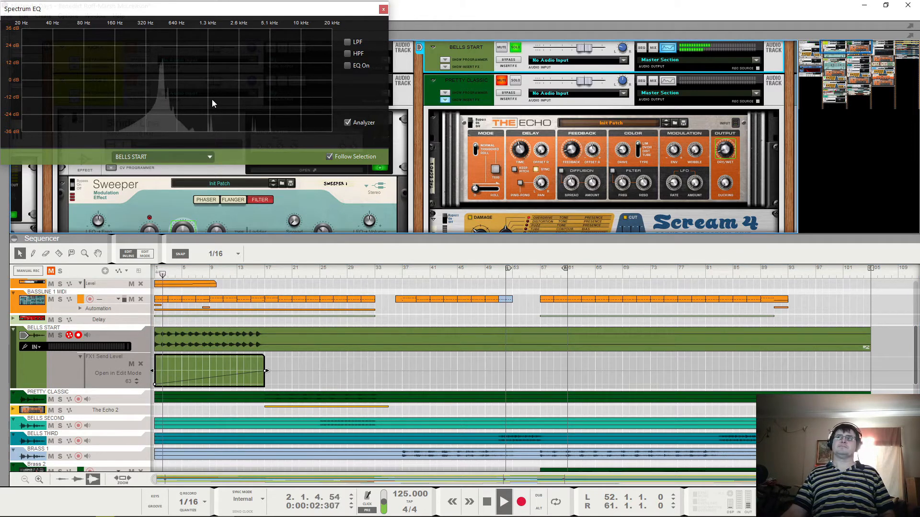
{"action": "left_click", "coordinate": [349, 65]}
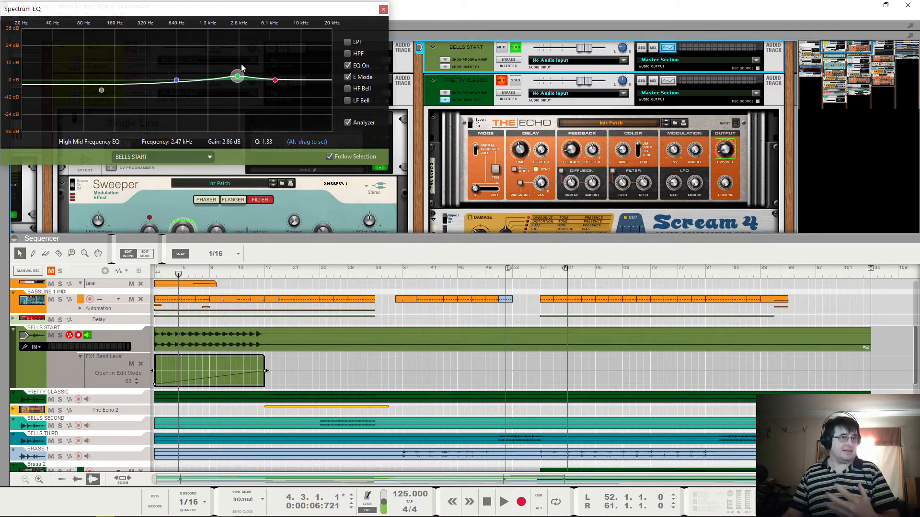
Step: Examine the low, low mid and high mid EQ bands of BELLS START while playing the soloed bells
{"action": "left_click", "coordinate": [101, 91]}
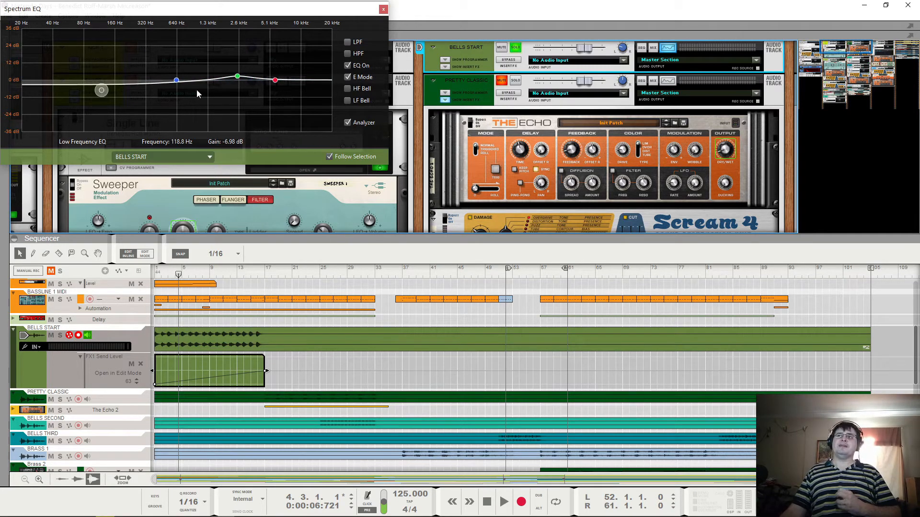
{"action": "key", "text": "space"}
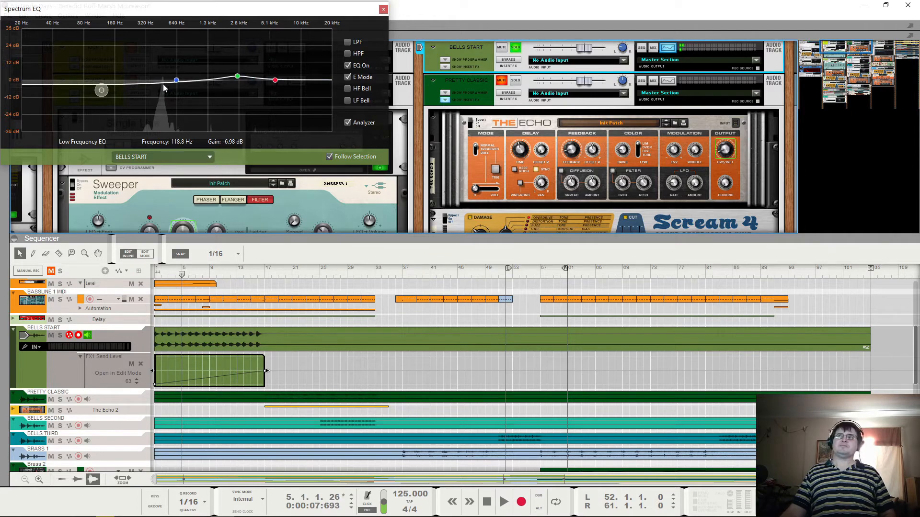
{"action": "left_click", "coordinate": [175, 80]}
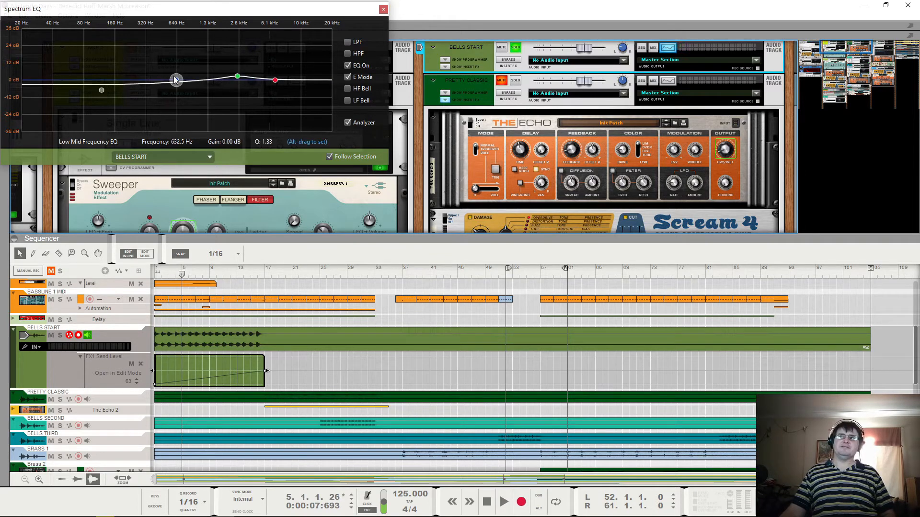
{"action": "left_click", "coordinate": [238, 77]}
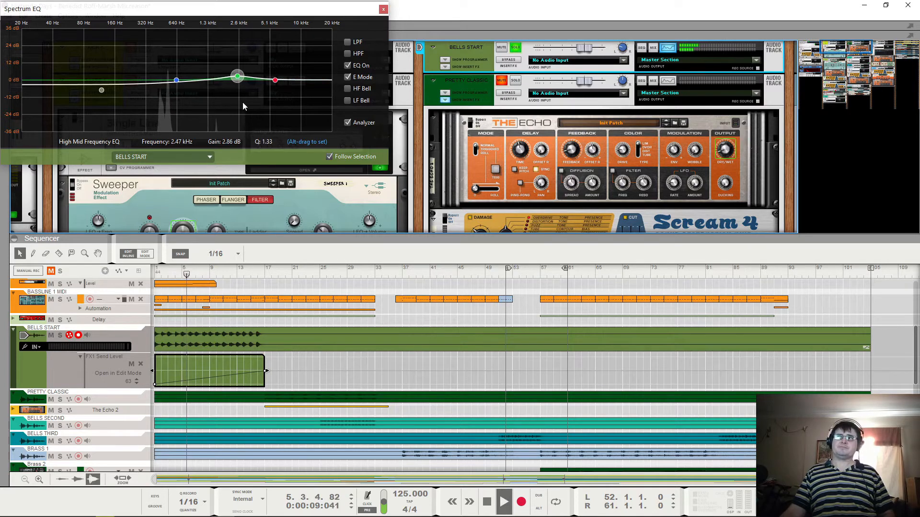
{"action": "key", "text": "space"}
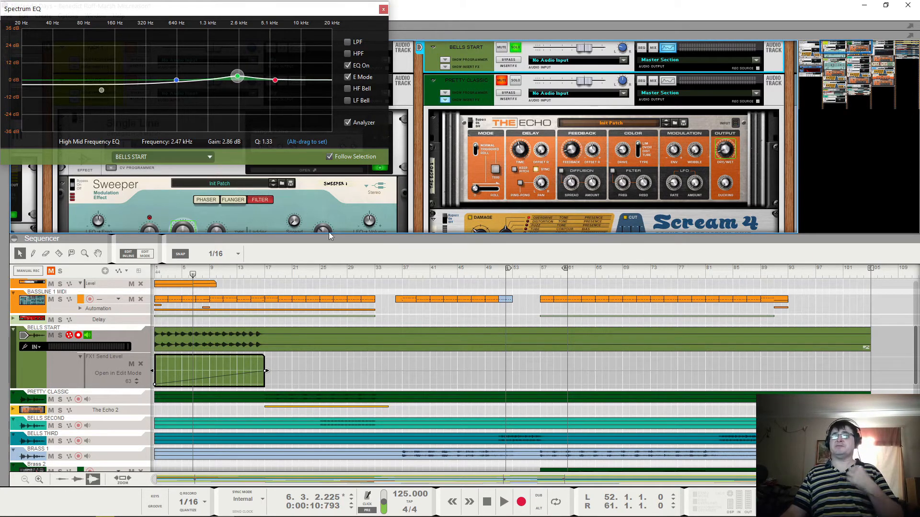
Step: Fold the automation lane of BELLS START and resume playback with the track out of solo
{"action": "left_click", "coordinate": [81, 357]}
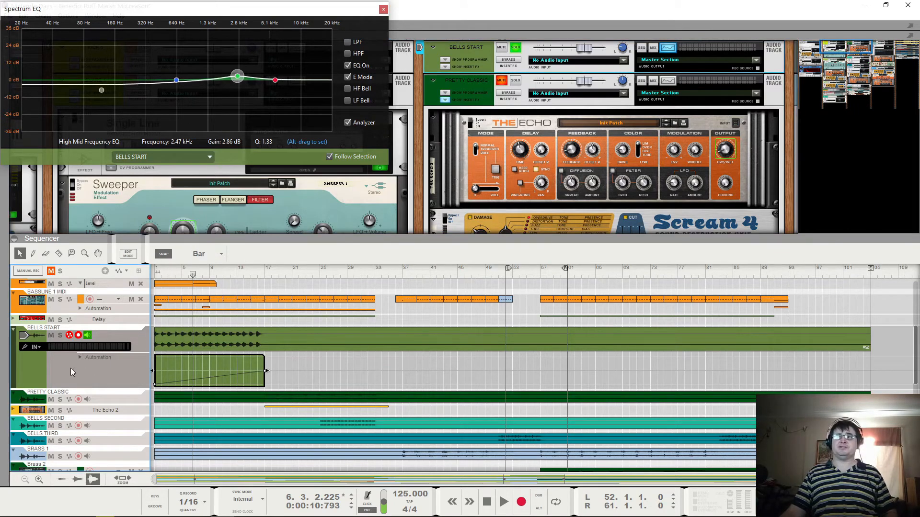
{"action": "left_click", "coordinate": [551, 284]}
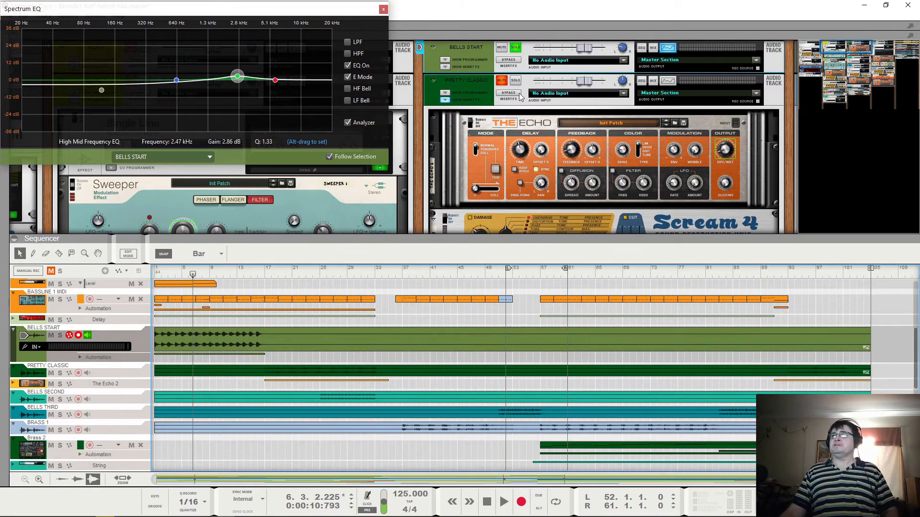
{"action": "left_click", "coordinate": [517, 48]}
{"action": "key", "text": "space"}
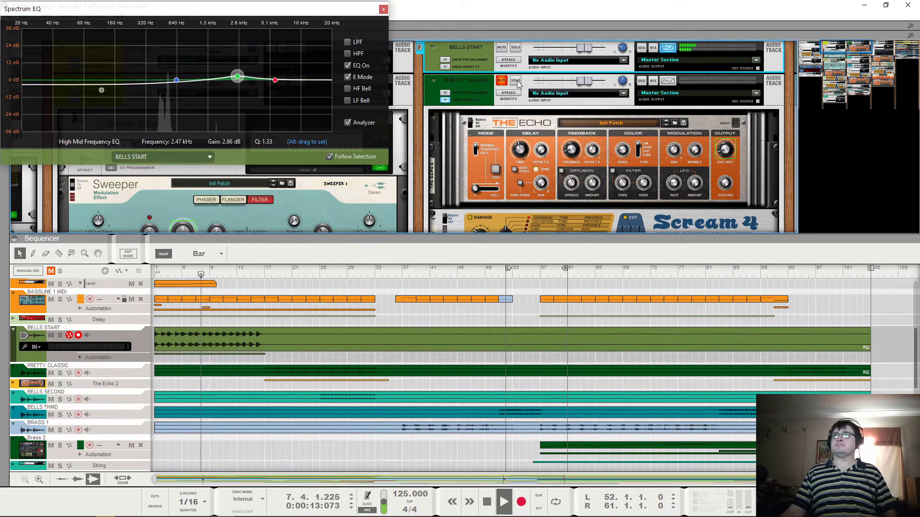
Step: Unmute the PRETTY CLASSIC track and audition it in solo, starting playback from around bar 15
{"action": "left_click", "coordinate": [505, 96]}
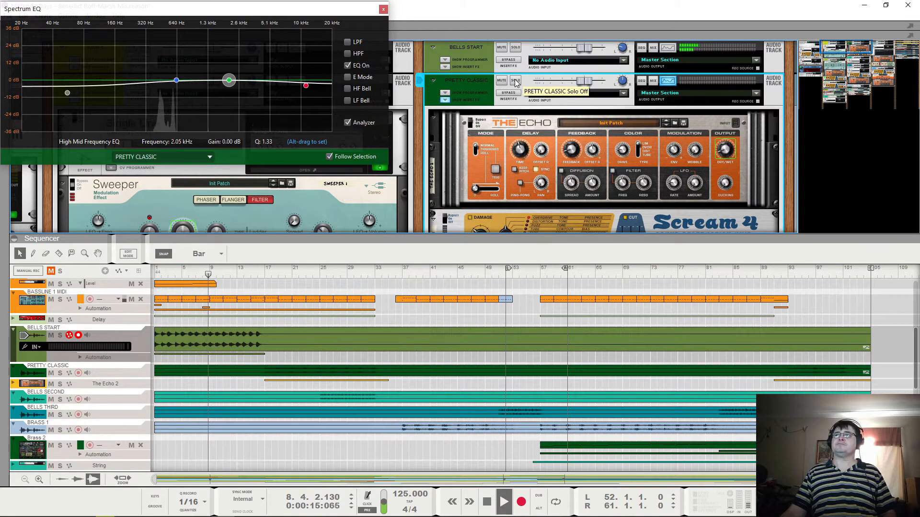
{"action": "left_click", "coordinate": [249, 269]}
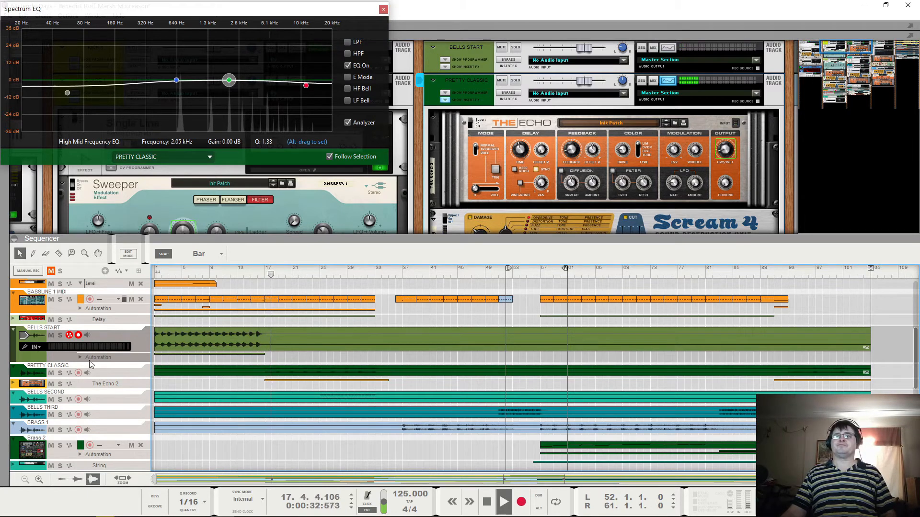
{"action": "left_click", "coordinate": [515, 80]}
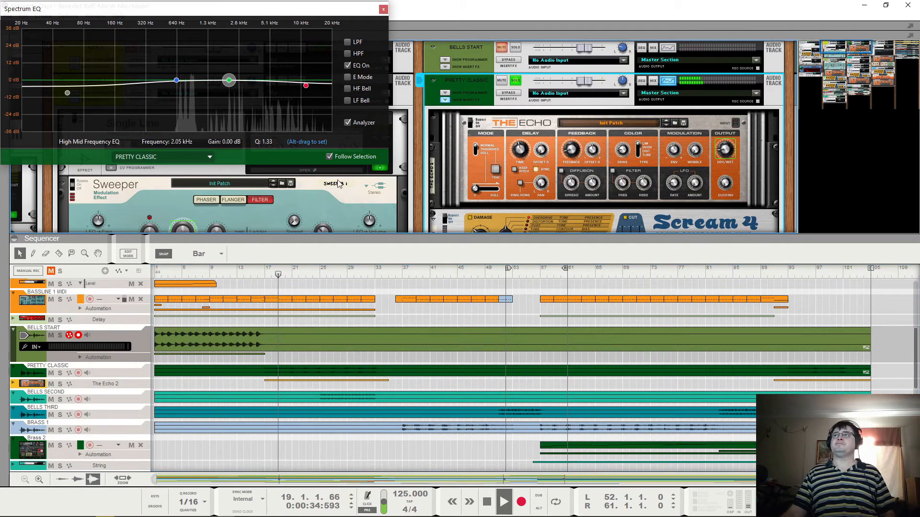
{"action": "key", "text": "space"}
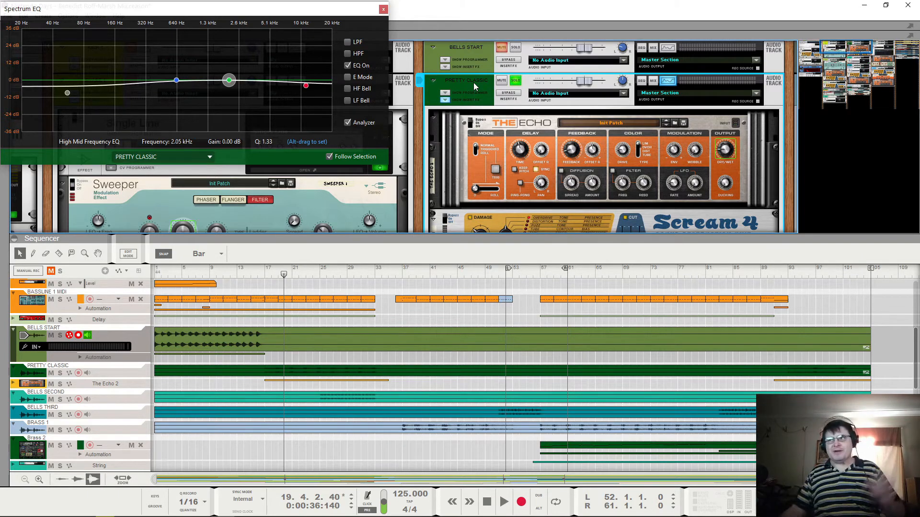
Step: Replay the entry of PRETTY CLASSIC from bar 12 and take the track out of solo
{"action": "left_click", "coordinate": [265, 275]}
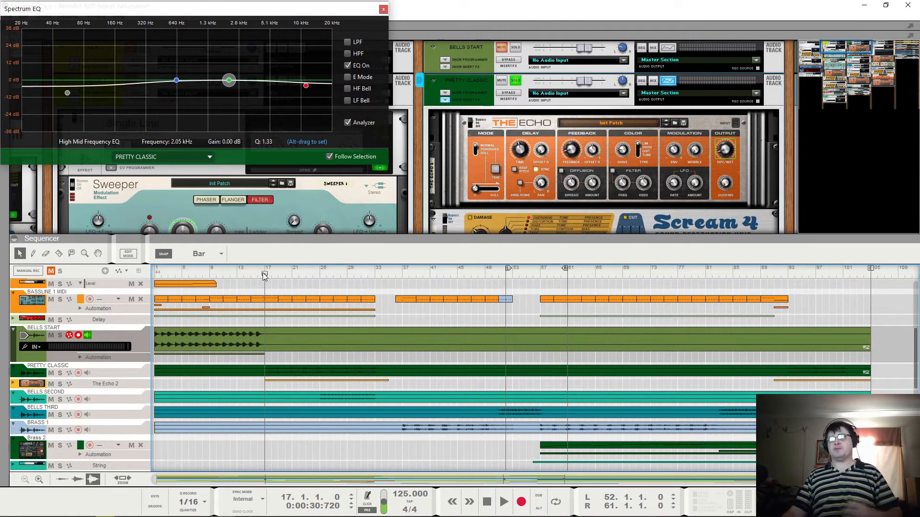
{"action": "left_click", "coordinate": [251, 277]}
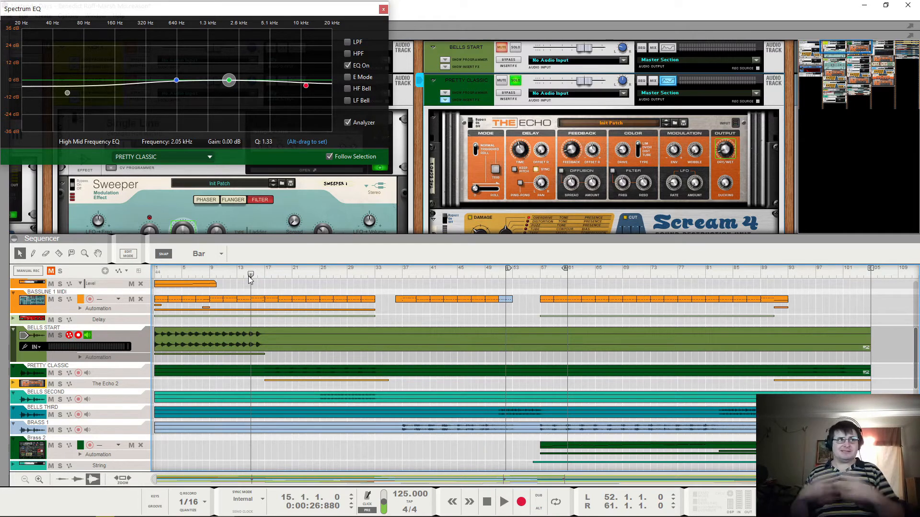
{"action": "left_click", "coordinate": [231, 276]}
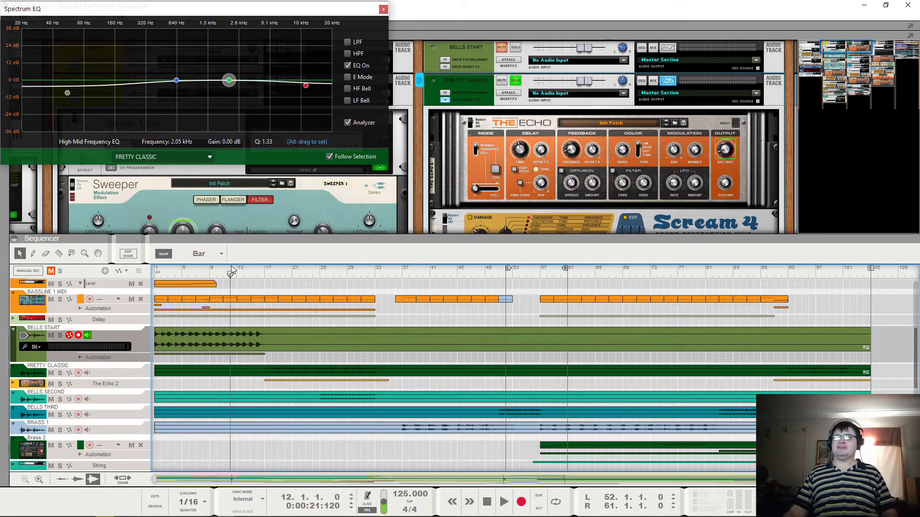
{"action": "key", "text": "space"}
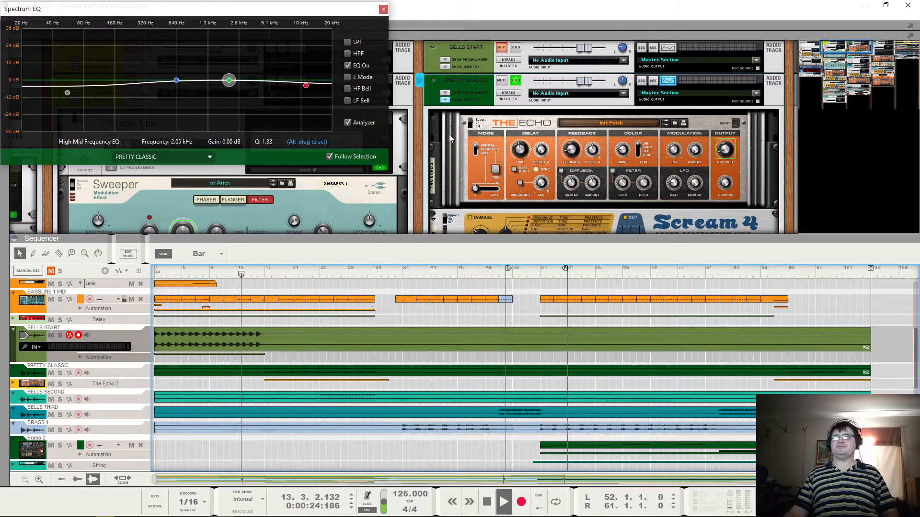
{"action": "left_click", "coordinate": [514, 82]}
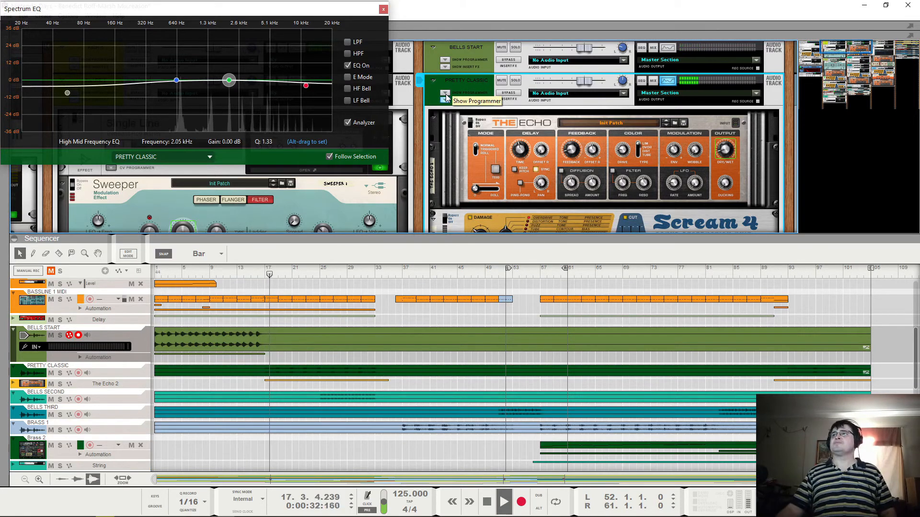
Step: Switch off the EQ of PRETTY CLASSIC and replay the section from bar 17
{"action": "key", "text": "space"}
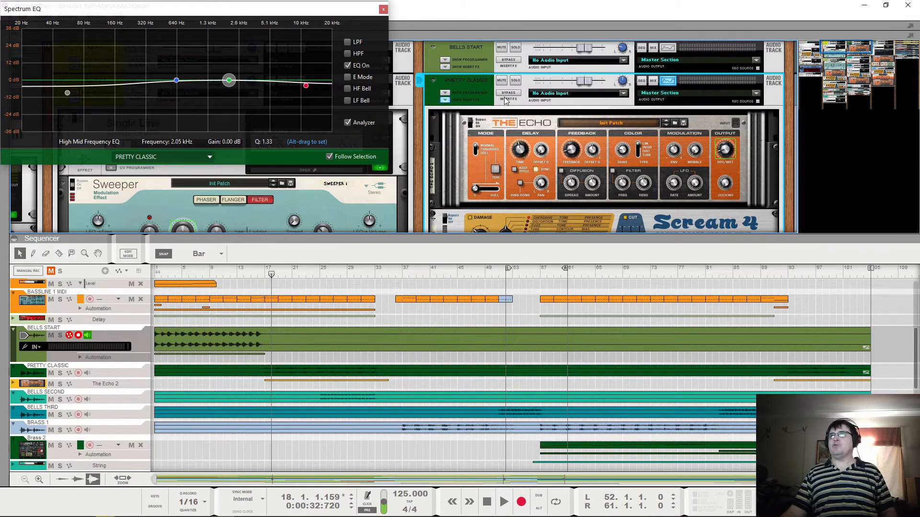
{"action": "left_click", "coordinate": [348, 66]}
{"action": "left_click", "coordinate": [266, 275]}
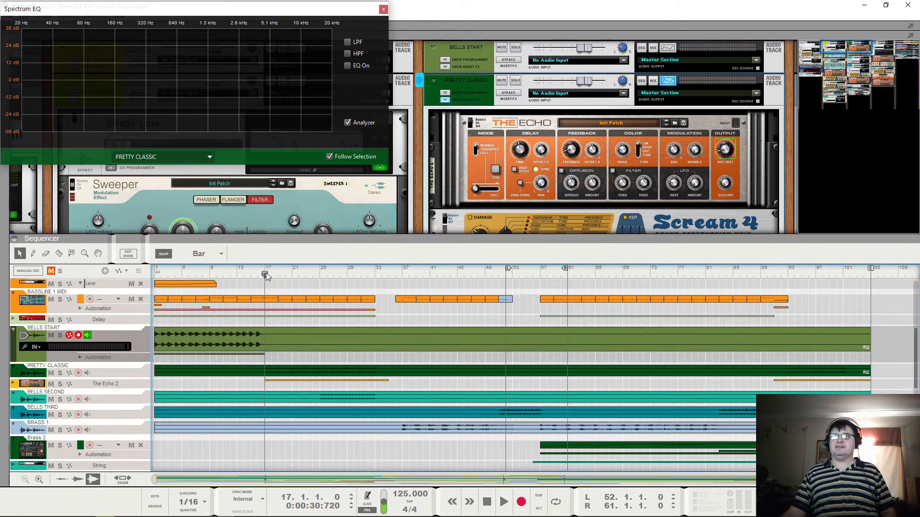
{"action": "key", "text": "space"}
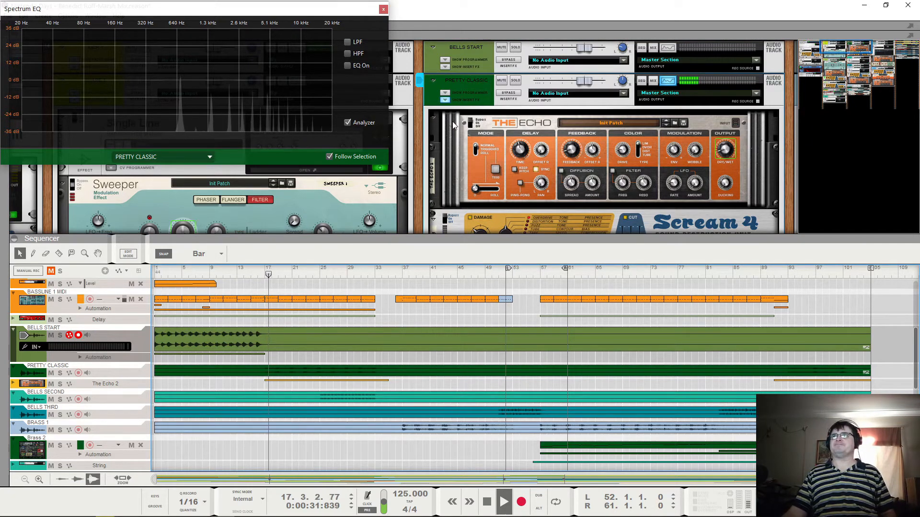
Step: Solo PRETTY CLASSIC and listen to it without EQ, pausing and resuming playback
{"action": "left_click", "coordinate": [516, 82]}
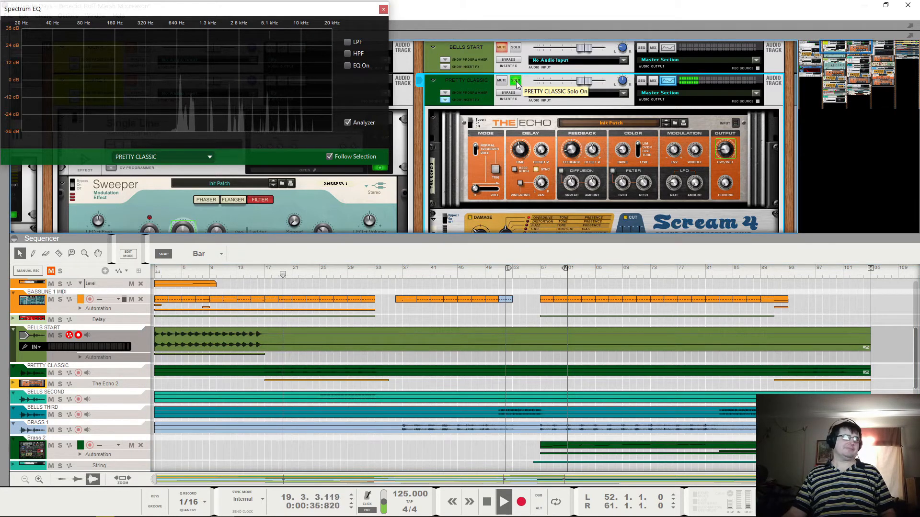
{"action": "key", "text": "space"}
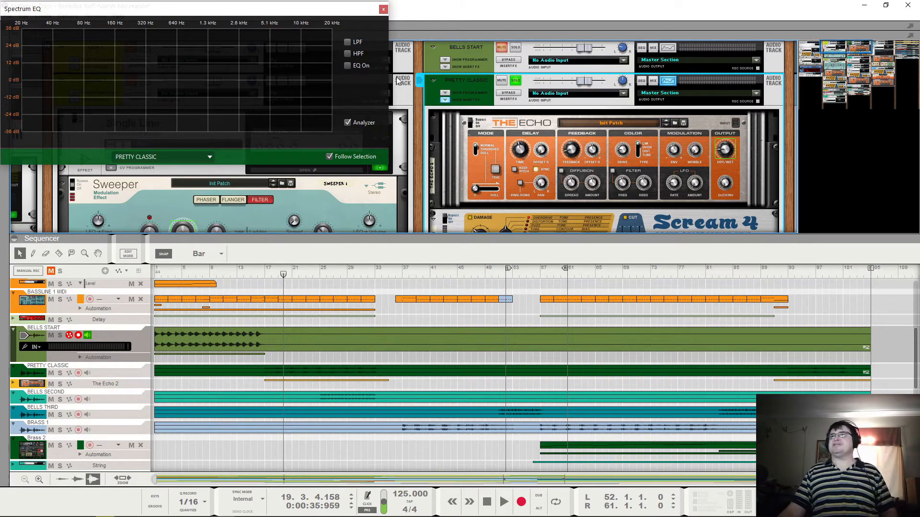
{"action": "key", "text": "space"}
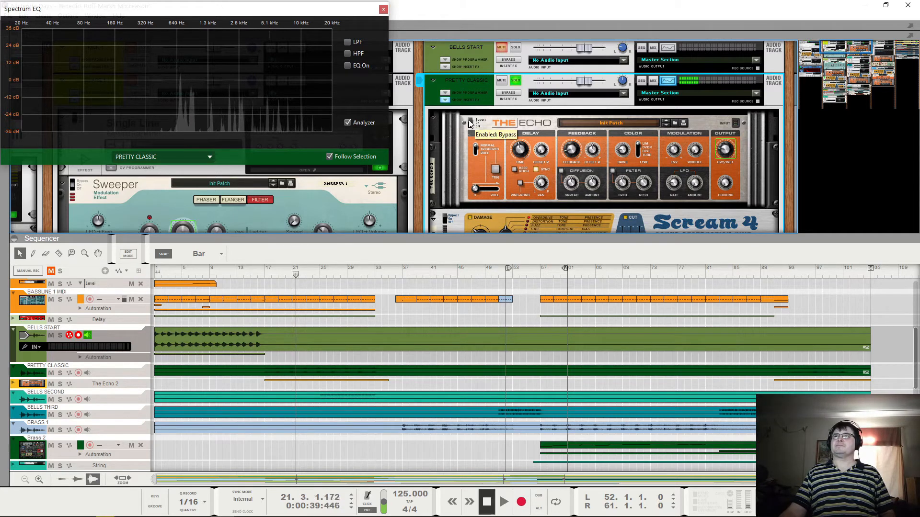
{"action": "key", "text": "space"}
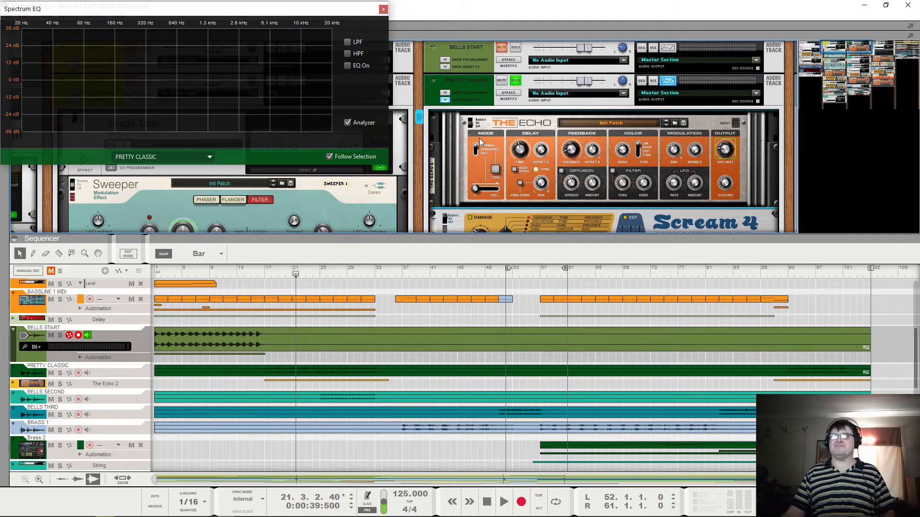
{"action": "key", "text": "space"}
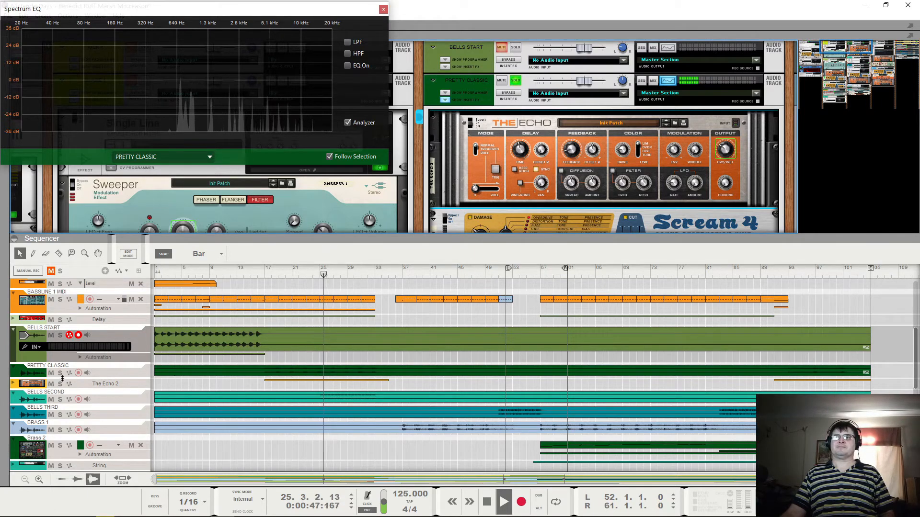
Step: Unfold The Echo 2's Dry/Wet Balance automation lane and open its first clip, starting at bar 17
{"action": "left_click", "coordinate": [13, 384]}
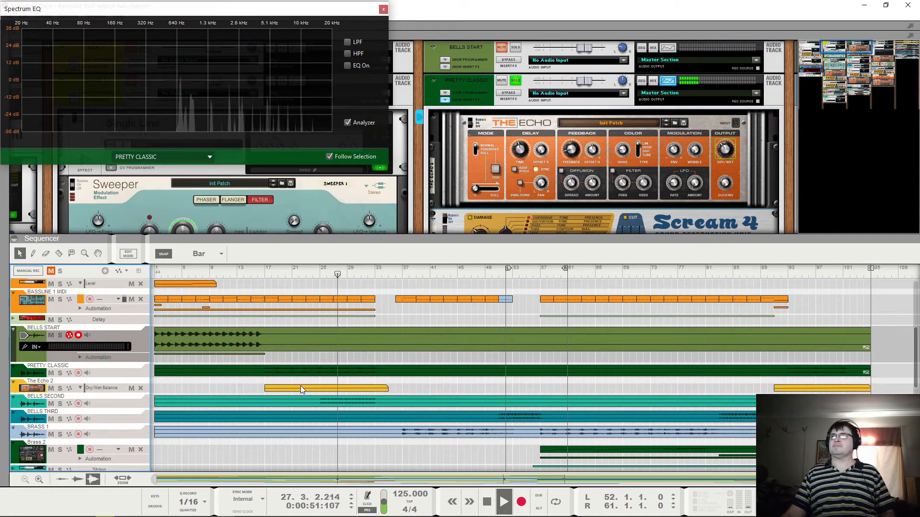
{"action": "key", "text": "space"}
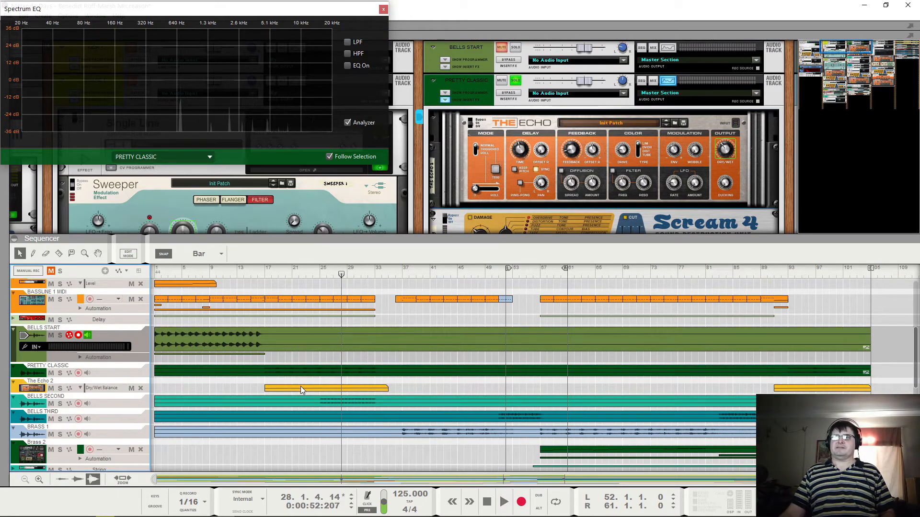
{"action": "left_click", "coordinate": [301, 386]}
{"action": "double_click", "coordinate": [300, 386]}
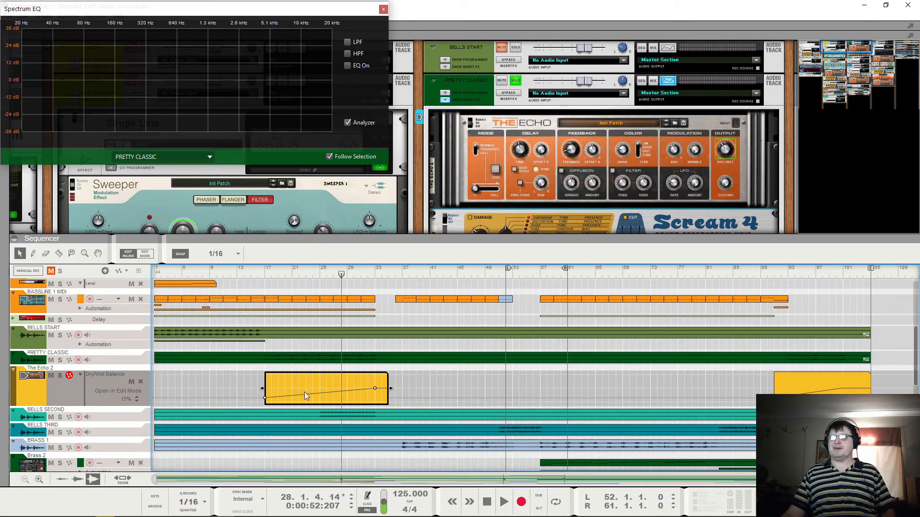
Step: Listen to The Echo 2's Dry/Wet Balance automation on PRETTY CLASSIC from bar 17 and again from around bar 29
{"action": "left_click", "coordinate": [264, 271]}
{"action": "key", "text": "space"}
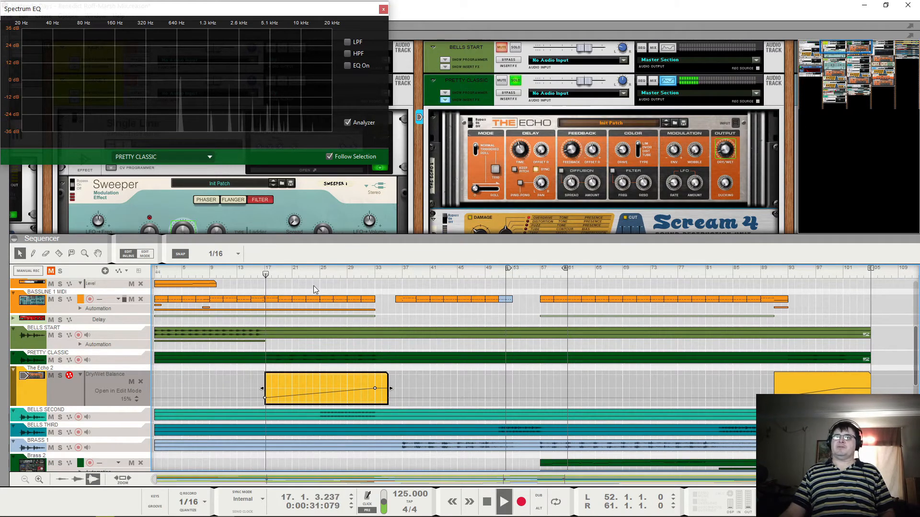
{"action": "key", "text": "space"}
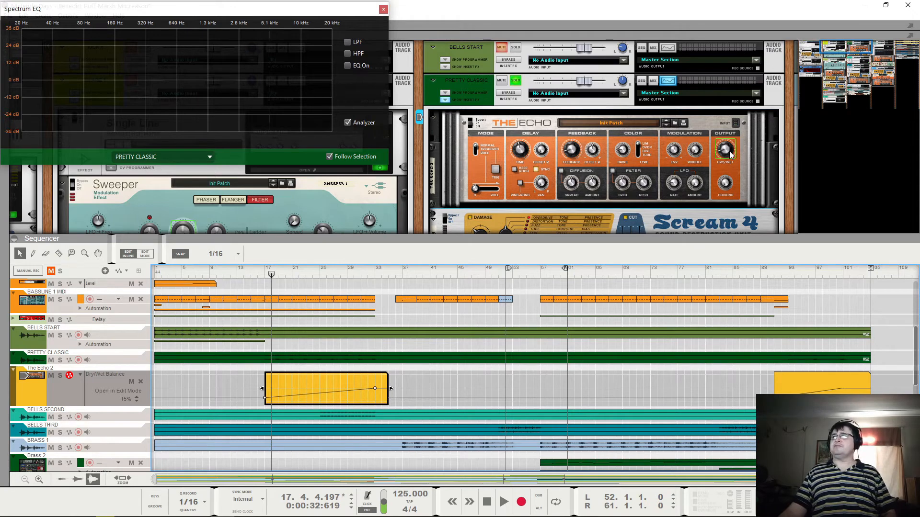
{"action": "key", "text": "space"}
{"action": "left_click", "coordinate": [347, 274]}
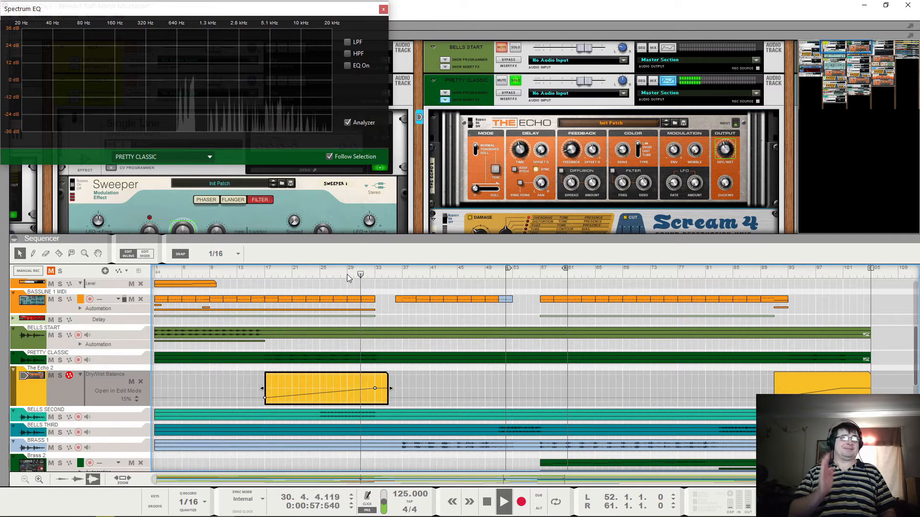
{"action": "key", "text": "space"}
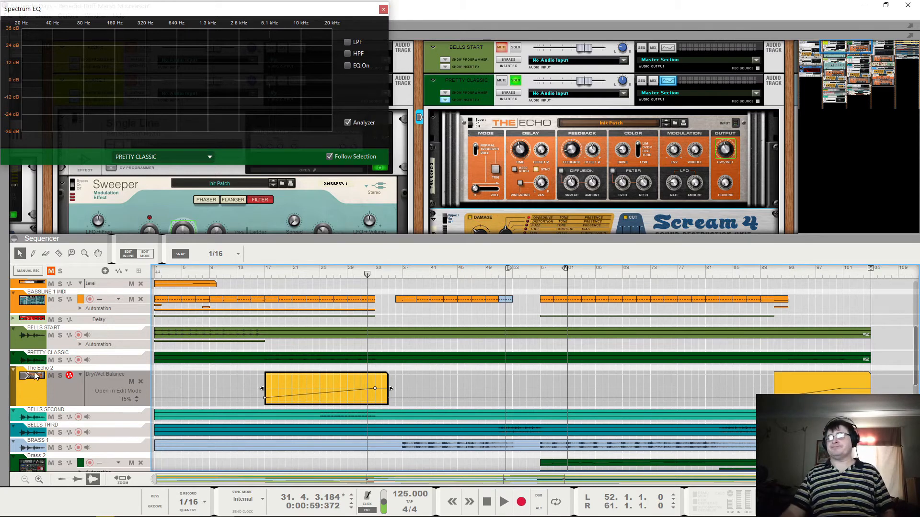
Step: Fold The Echo 2's automation lane, close its clip and restart playback from bar 24
{"action": "left_click", "coordinate": [14, 371]}
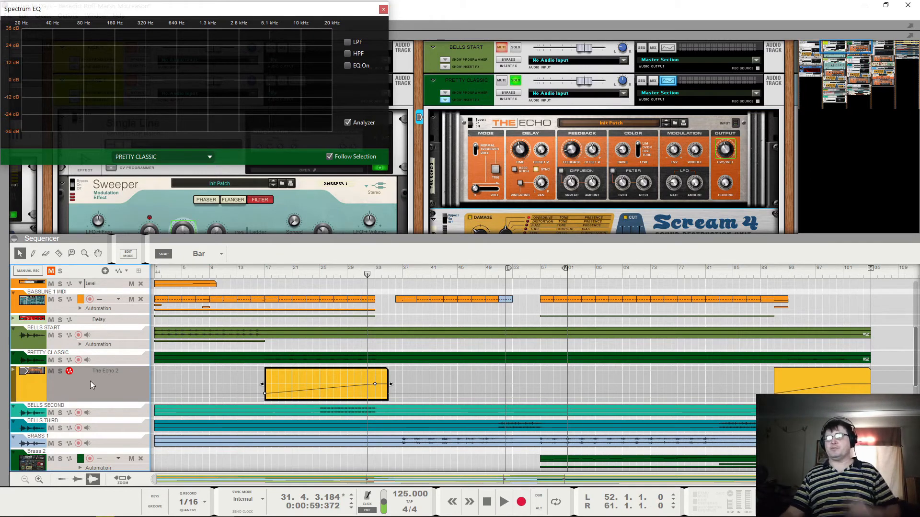
{"action": "left_click", "coordinate": [302, 346]}
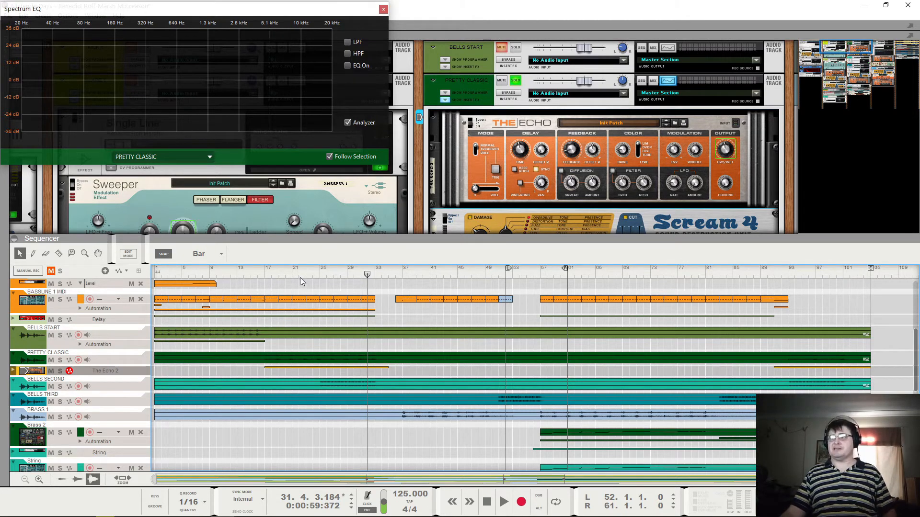
{"action": "left_click", "coordinate": [314, 274]}
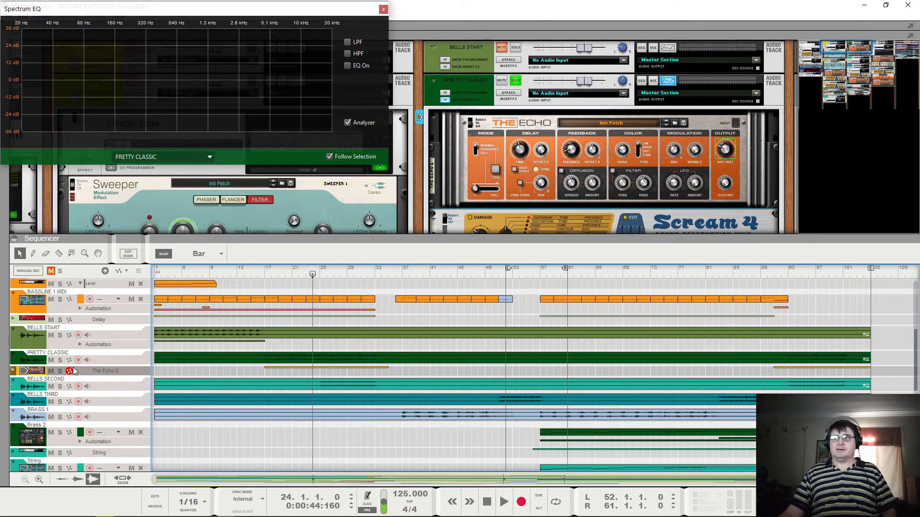
{"action": "key", "text": "space"}
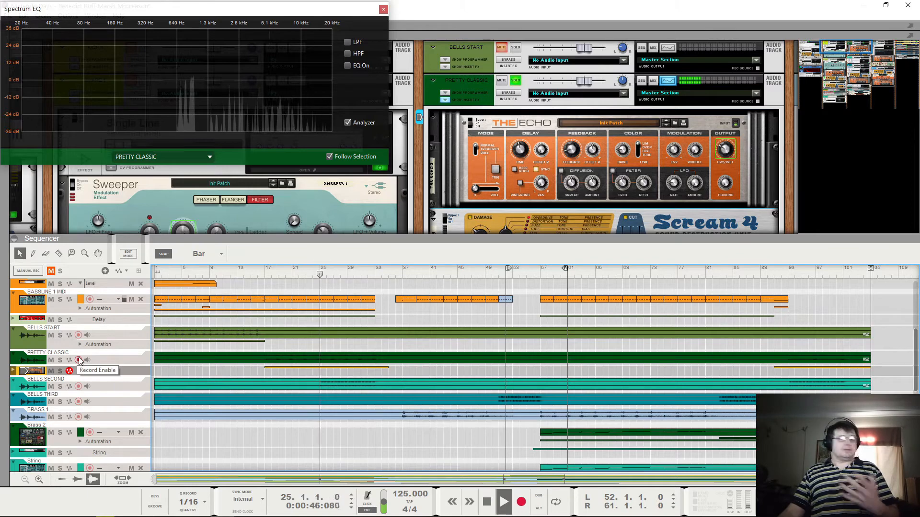
Step: Audition the Scream 4 distortion unit on the soloed PRETTY CLASSIC track
{"action": "scroll", "coordinate": [444, 145], "scroll_direction": "down", "scroll_amount": 2}
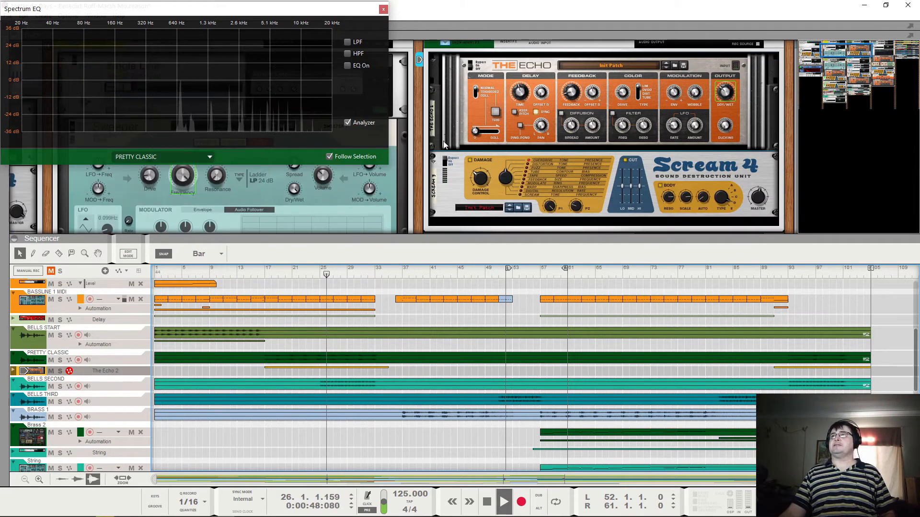
{"action": "left_click", "coordinate": [451, 165]}
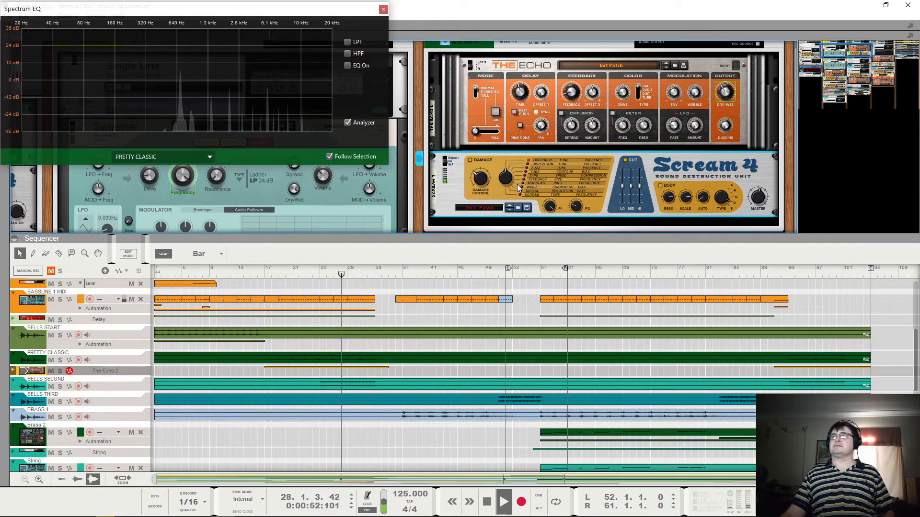
{"action": "key", "text": "space"}
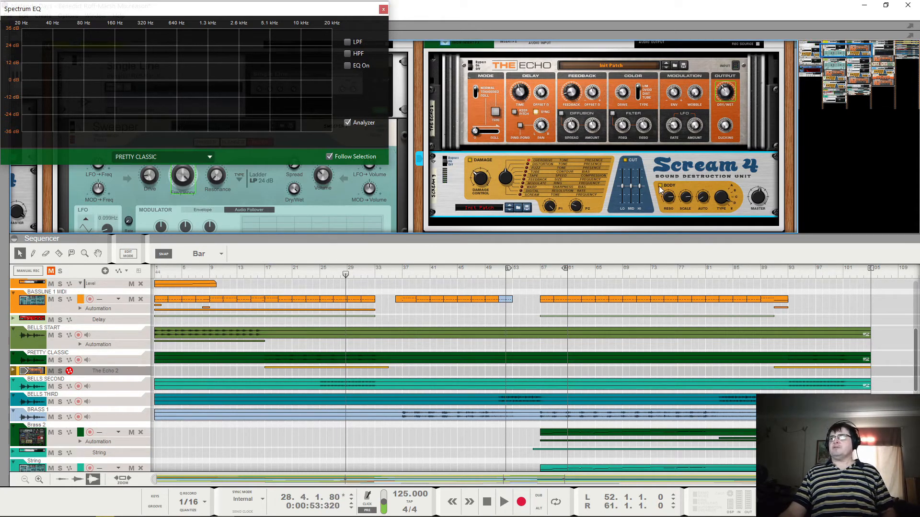
{"action": "key", "text": "space"}
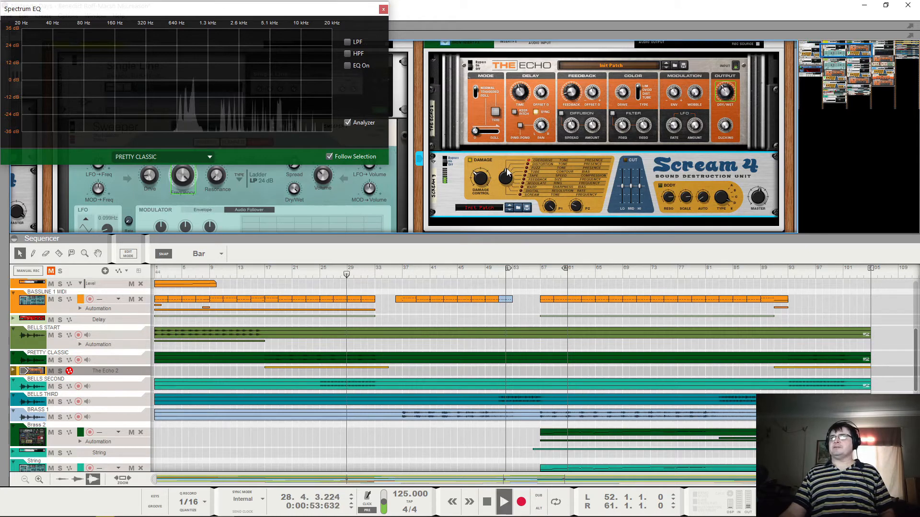
{"action": "left_click", "coordinate": [453, 164]}
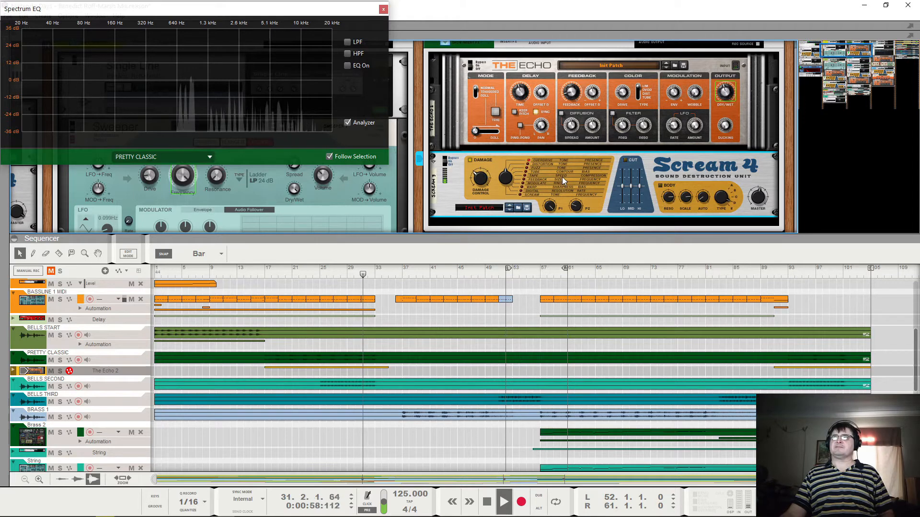
{"action": "key", "text": "space"}
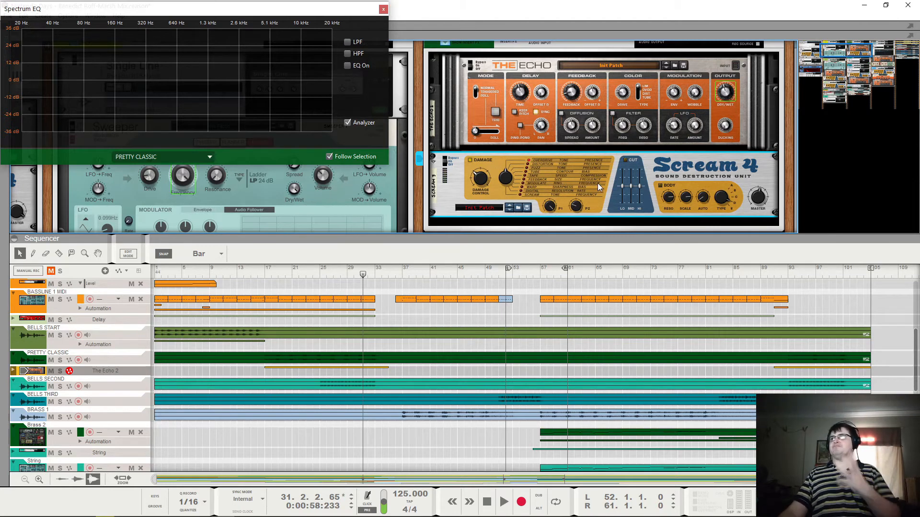
Step: Switch off the Cut section of Scream 4 and listen to the soloed PRETTY CLASSIC
{"action": "left_click", "coordinate": [625, 161]}
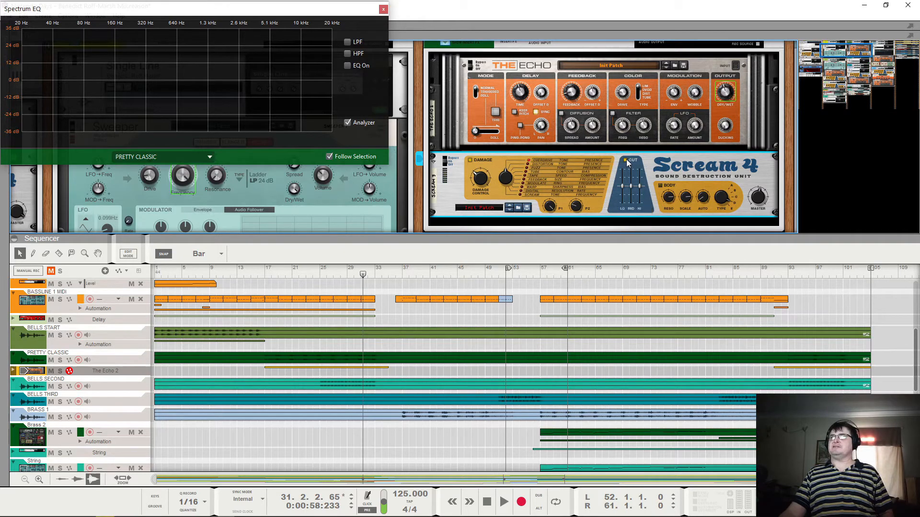
{"action": "key", "text": "space"}
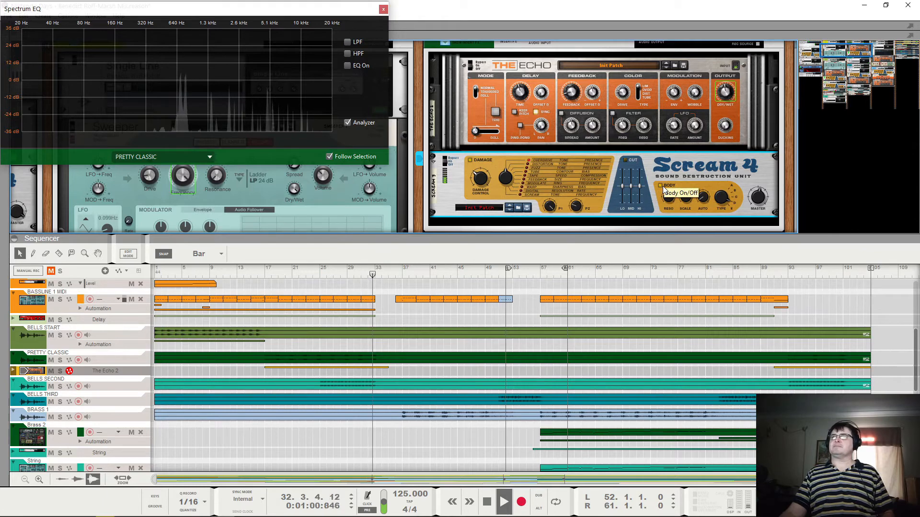
{"action": "key", "text": "space"}
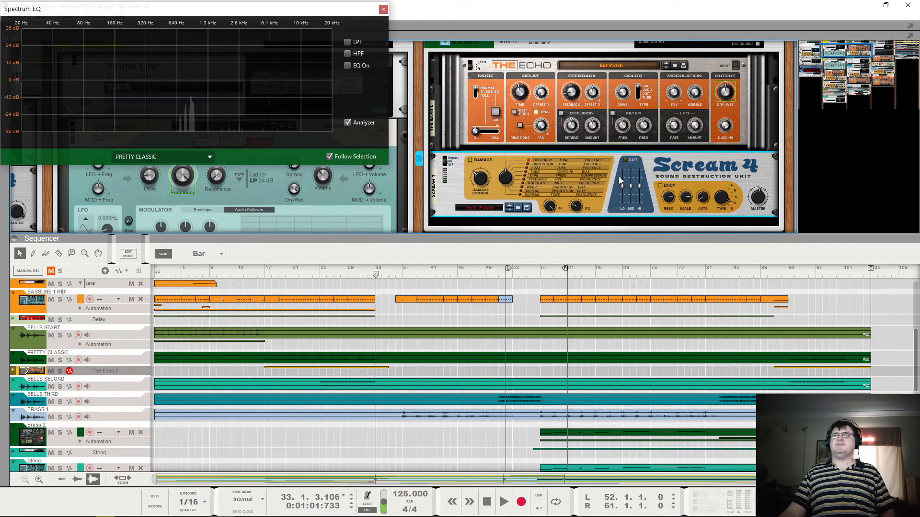
Step: Take PRETTY CLASSIC out of solo and replay it with the full mix from bar 17
{"action": "scroll", "coordinate": [653, 190], "scroll_direction": "up", "scroll_amount": 1}
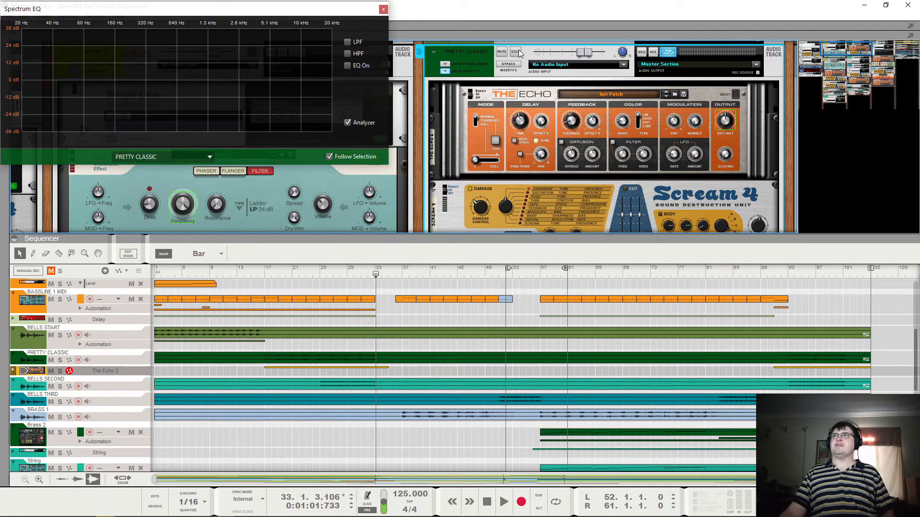
{"action": "left_click_drag", "start_coordinate": [322, 274], "coordinate": [269, 287]}
{"action": "key", "text": "space"}
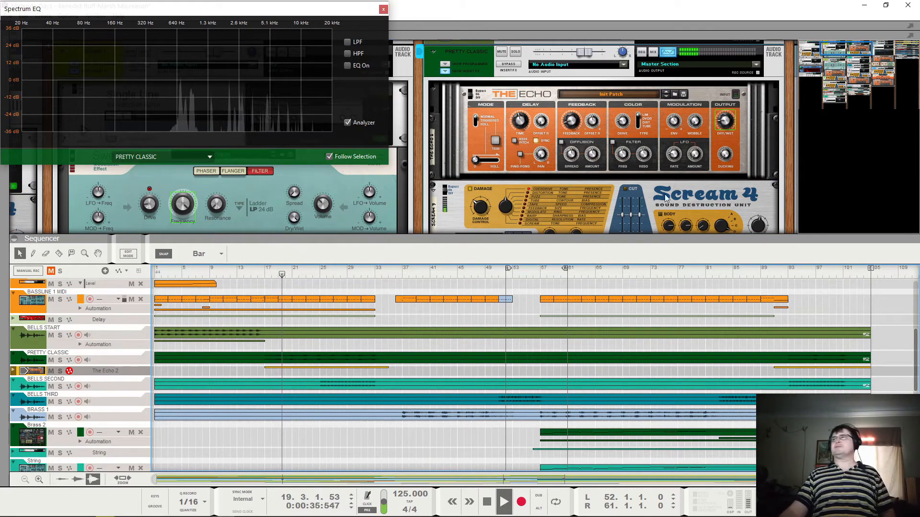
{"action": "left_click", "coordinate": [668, 222]}
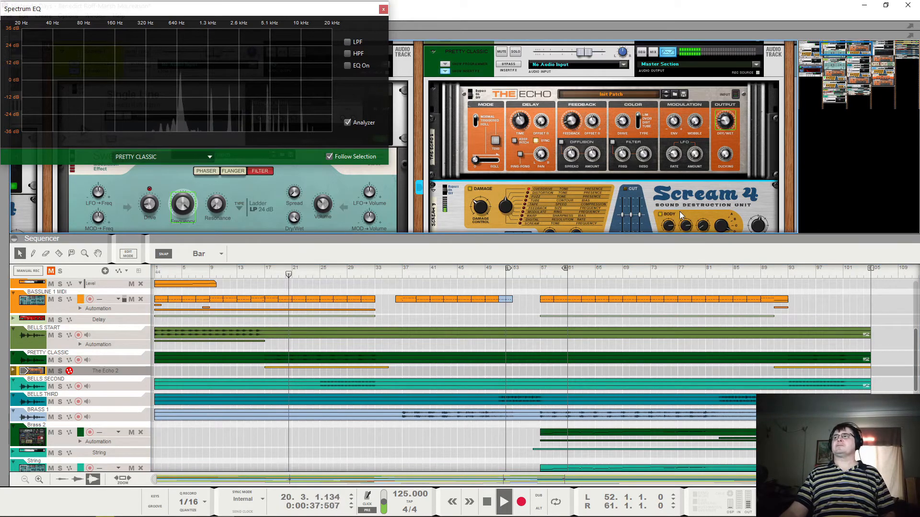
{"action": "key", "text": "space"}
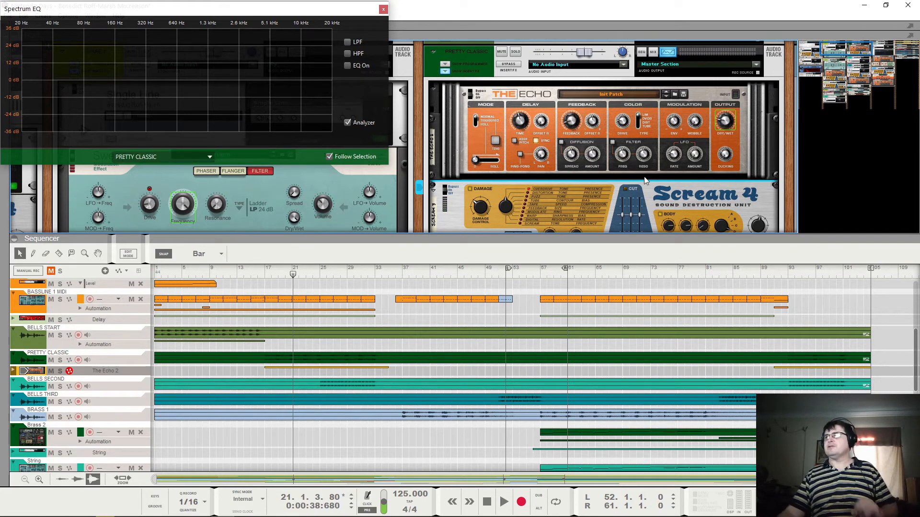
Step: Resume playback with Scream 4 in view and restart the section from around bar 16
{"action": "scroll", "coordinate": [691, 214], "scroll_direction": "down", "scroll_amount": 2}
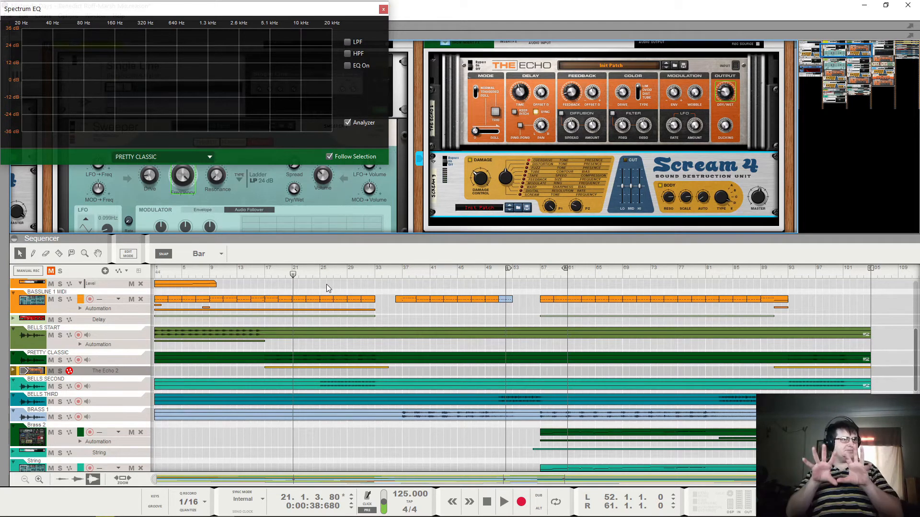
{"action": "key", "text": "space"}
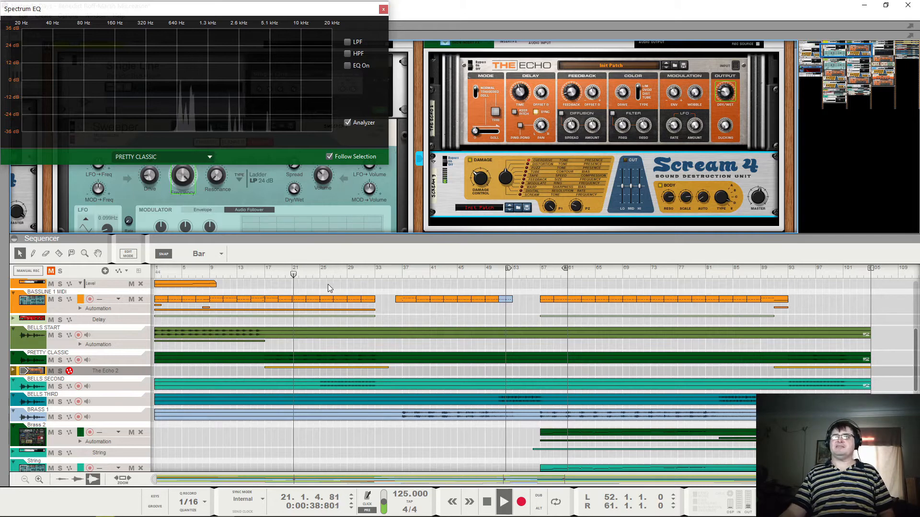
{"action": "left_click", "coordinate": [265, 274]}
{"action": "left_click", "coordinate": [257, 274]}
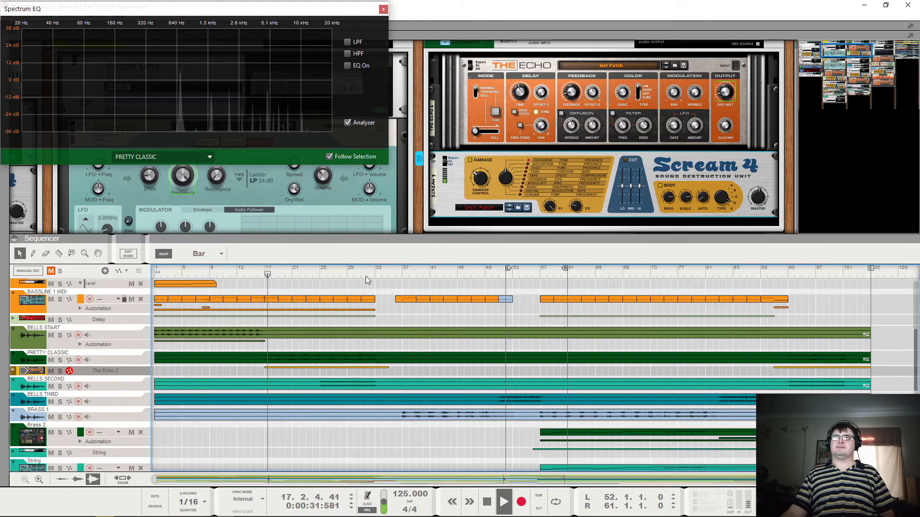
Step: Resume playback from around bar 17 and compare PRETTY CLASSIC soloed and within the full mix
{"action": "key", "text": "space"}
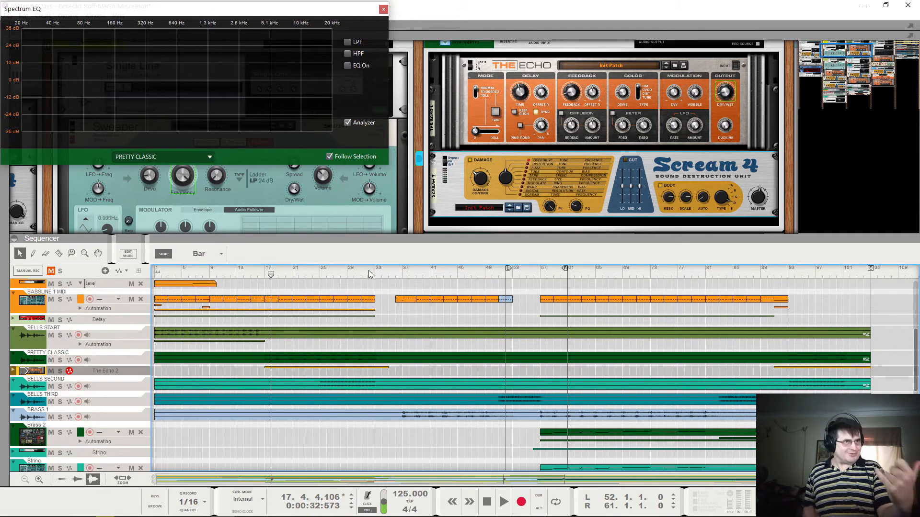
{"action": "key", "text": "space"}
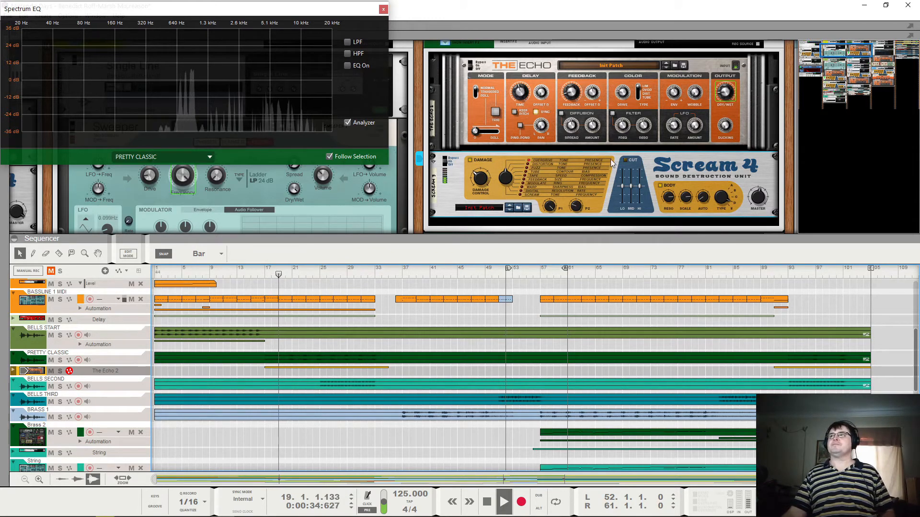
{"action": "scroll", "coordinate": [574, 191], "scroll_direction": "up", "scroll_amount": 2}
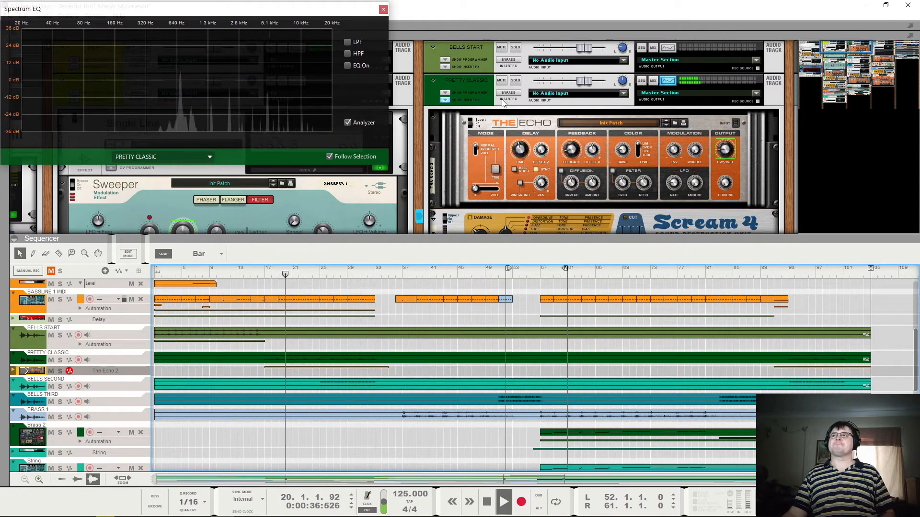
{"action": "left_click", "coordinate": [515, 80]}
{"action": "left_click", "coordinate": [514, 85]}
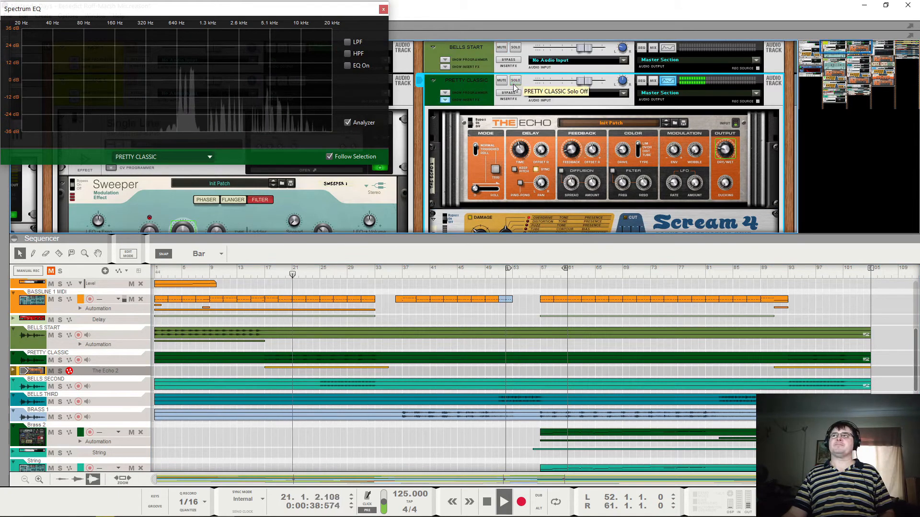
Step: Switch on the channel EQ for PRETTY CLASSIC and listen to it within the full mix
{"action": "key", "text": "space"}
{"action": "left_click", "coordinate": [347, 66]}
{"action": "key", "text": "space"}
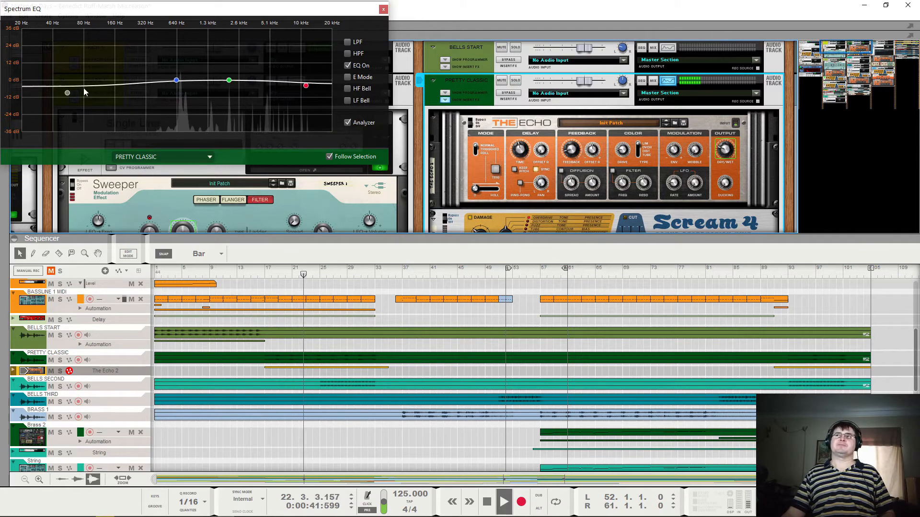
{"action": "key", "text": "space"}
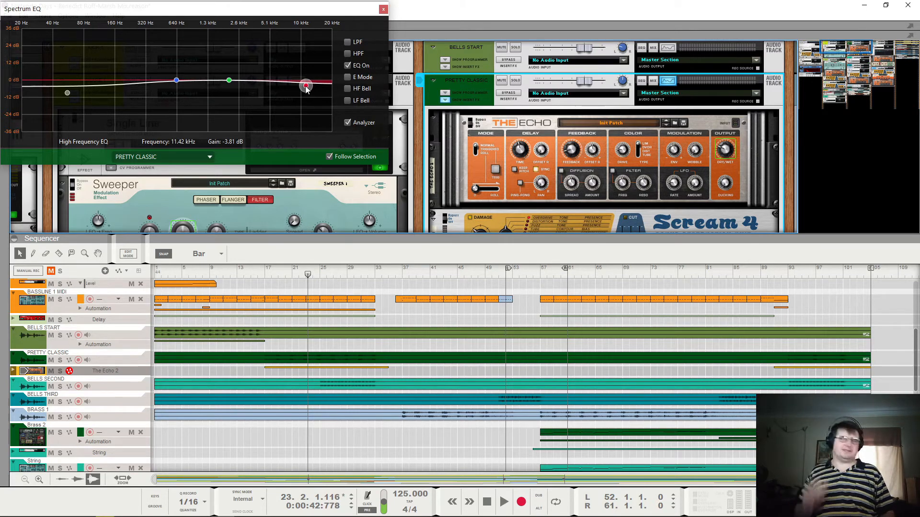
{"action": "key", "text": "space"}
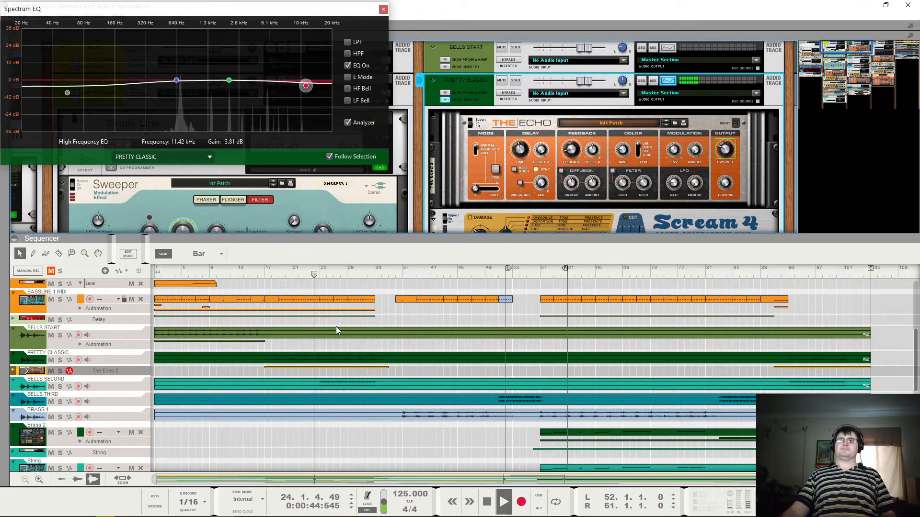
{"action": "key", "text": "space"}
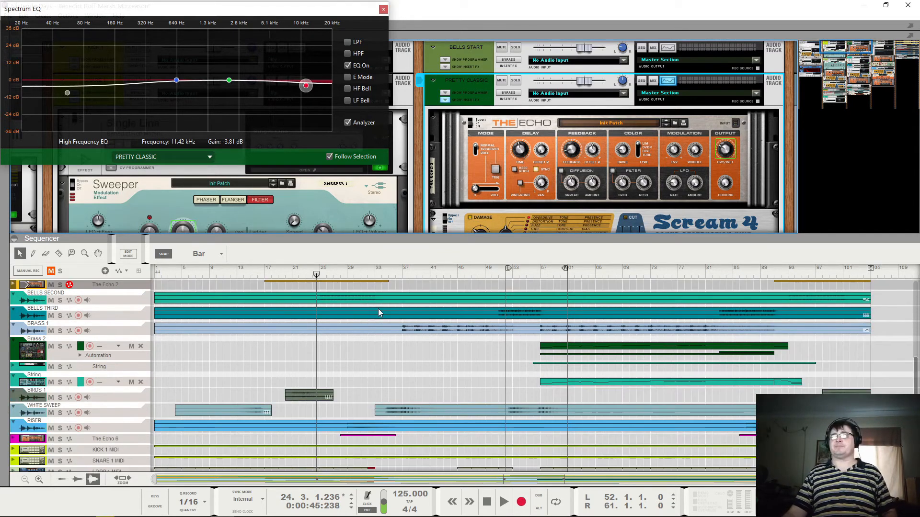
Step: Unmute the BELLS SECOND track and listen to its entry in the full mix from around bar 25
{"action": "scroll", "coordinate": [378, 309], "scroll_direction": "down", "scroll_amount": 5}
{"action": "scroll", "coordinate": [378, 308], "scroll_direction": "up", "scroll_amount": 6}
{"action": "scroll", "coordinate": [467, 127], "scroll_direction": "down", "scroll_amount": 5}
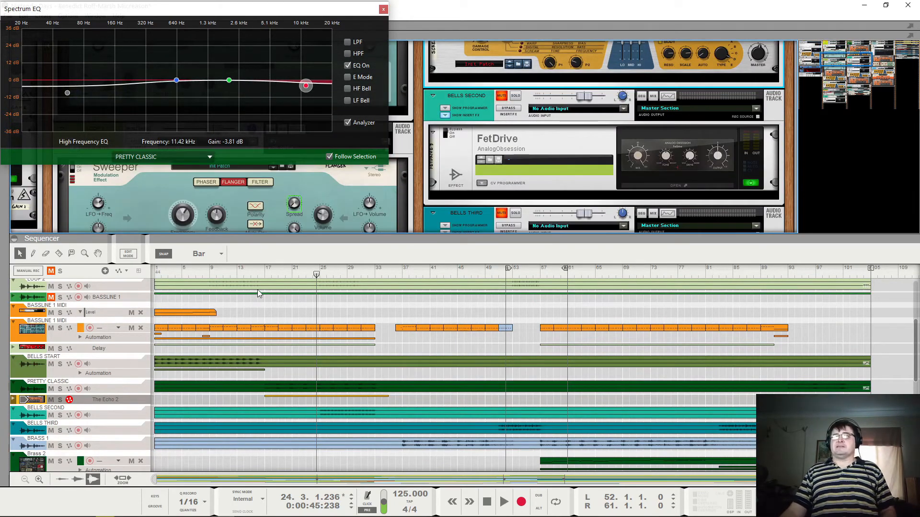
{"action": "left_click", "coordinate": [258, 274]}
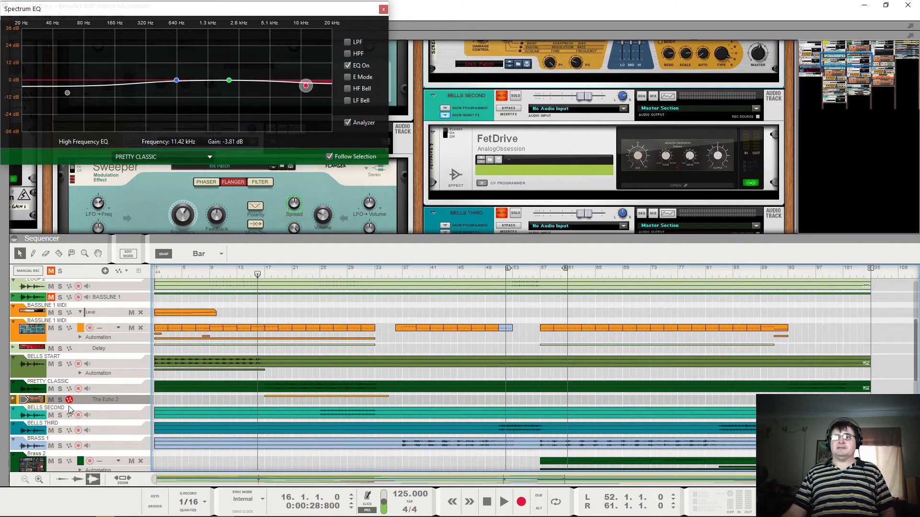
{"action": "left_click", "coordinate": [23, 415]}
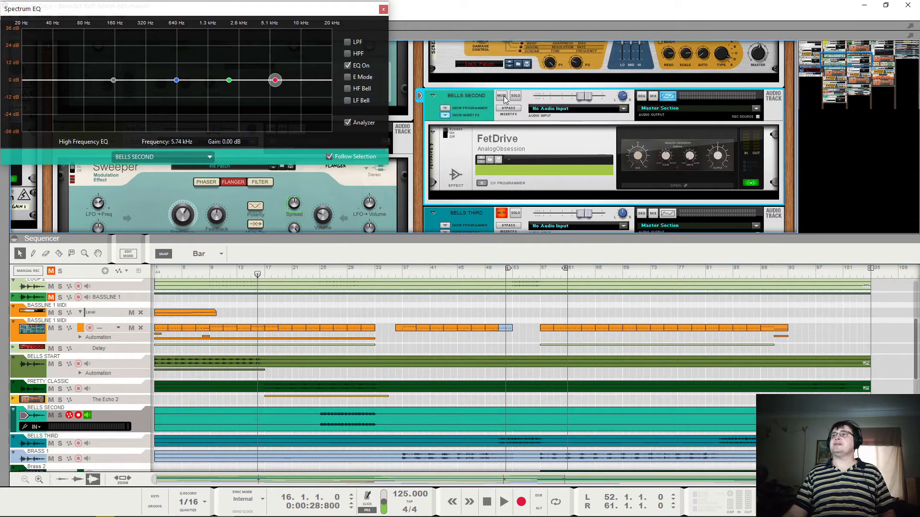
{"action": "key", "text": "space"}
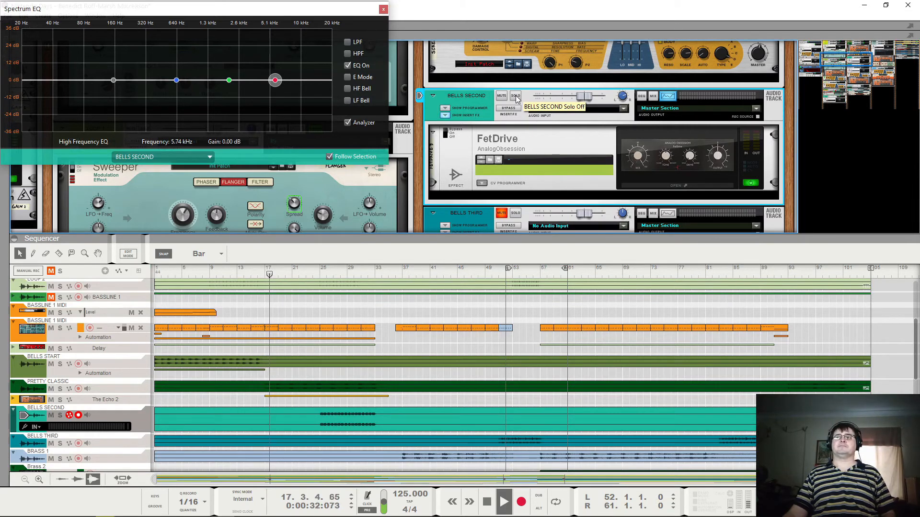
{"action": "left_click", "coordinate": [317, 277]}
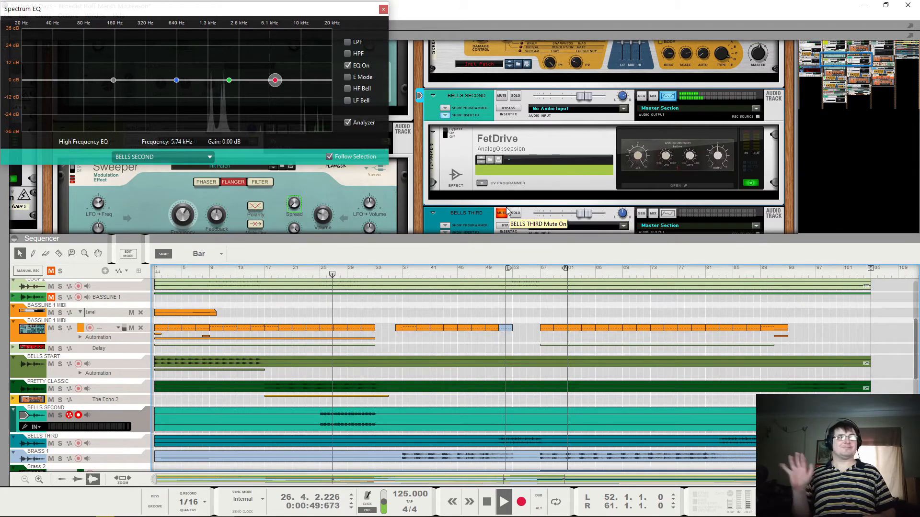
{"action": "key", "text": "space"}
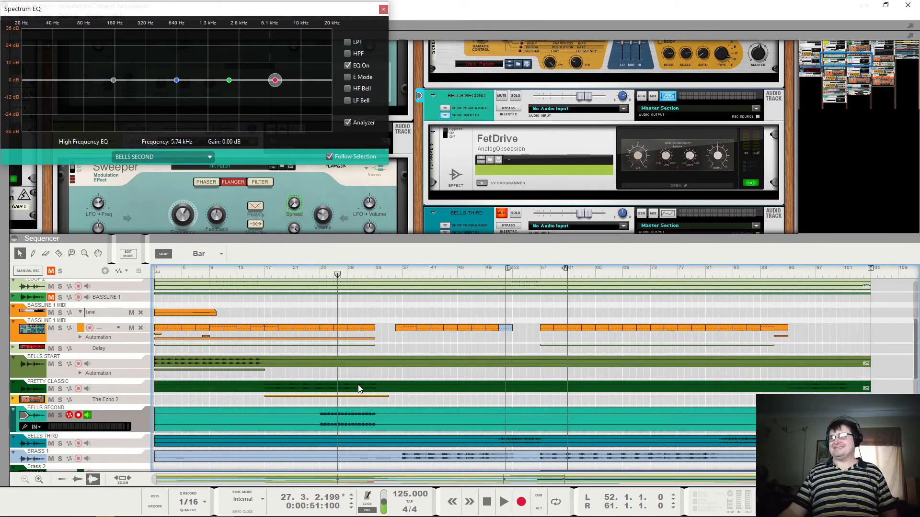
Step: Audition BELLS SECOND from bar 25, both soloed and back in the full mix
{"action": "left_click", "coordinate": [320, 275]}
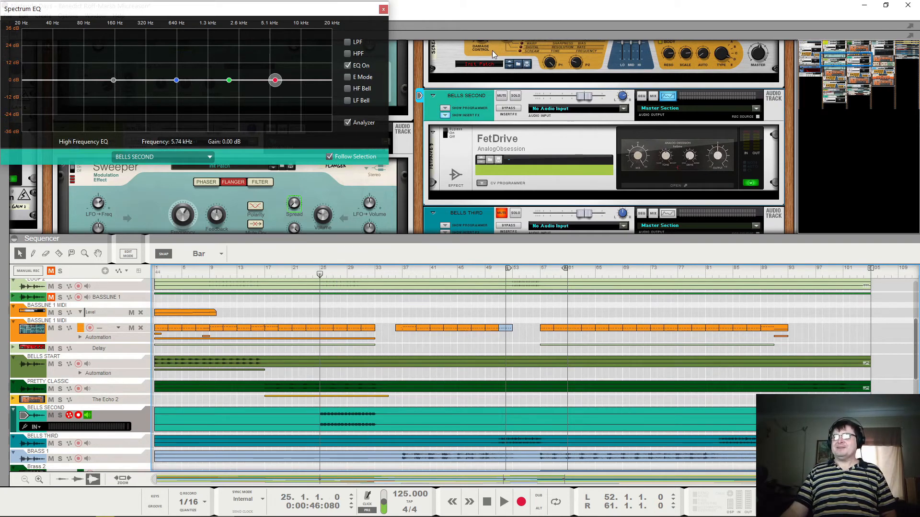
{"action": "left_click", "coordinate": [516, 96]}
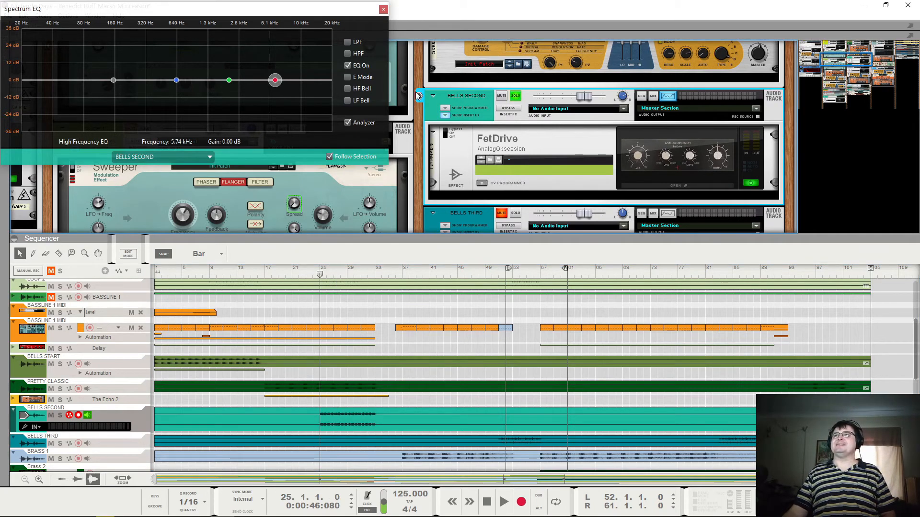
{"action": "key", "text": "space"}
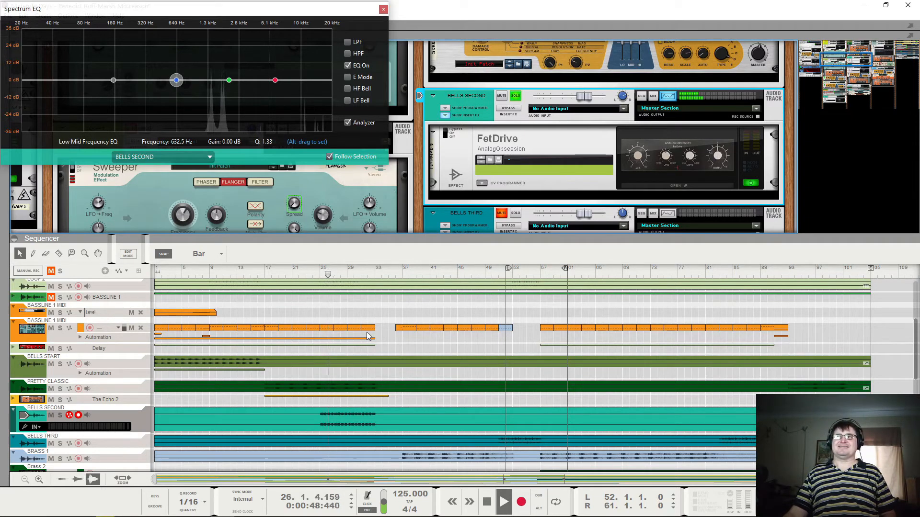
{"action": "key", "text": "space"}
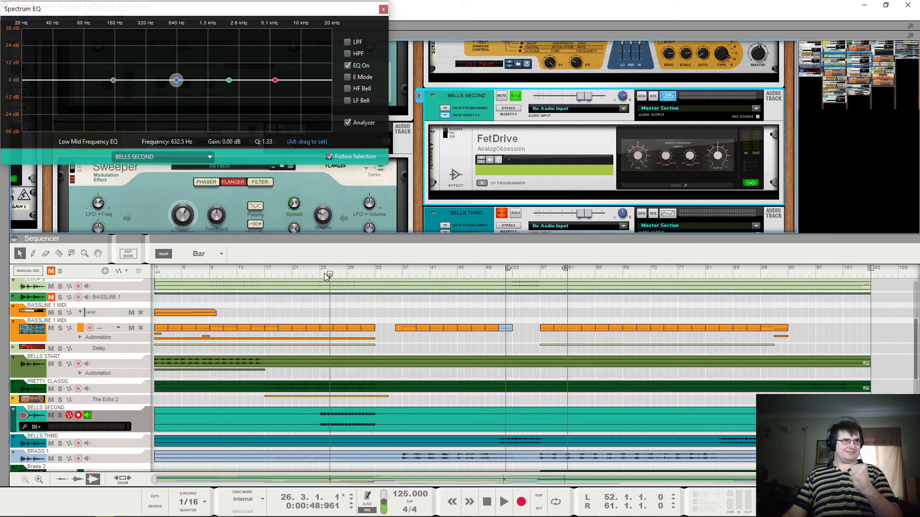
{"action": "key", "text": "space"}
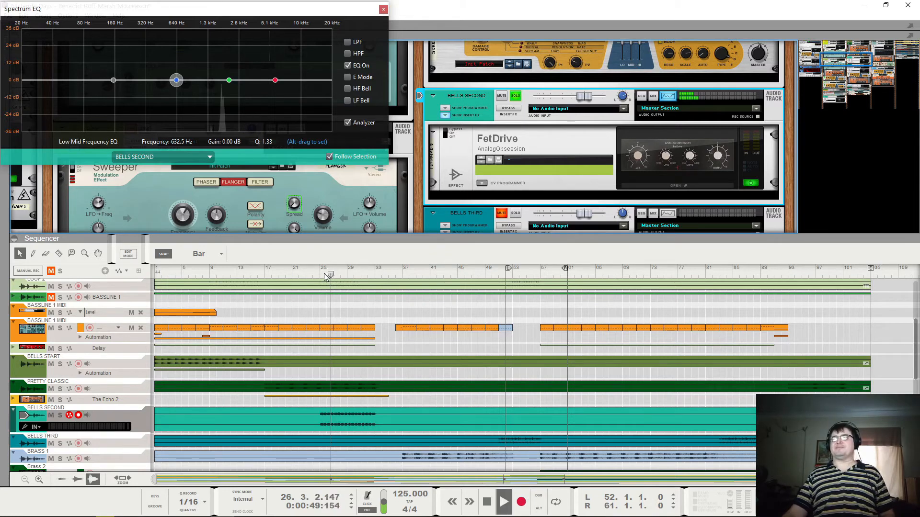
{"action": "left_click", "coordinate": [515, 96]}
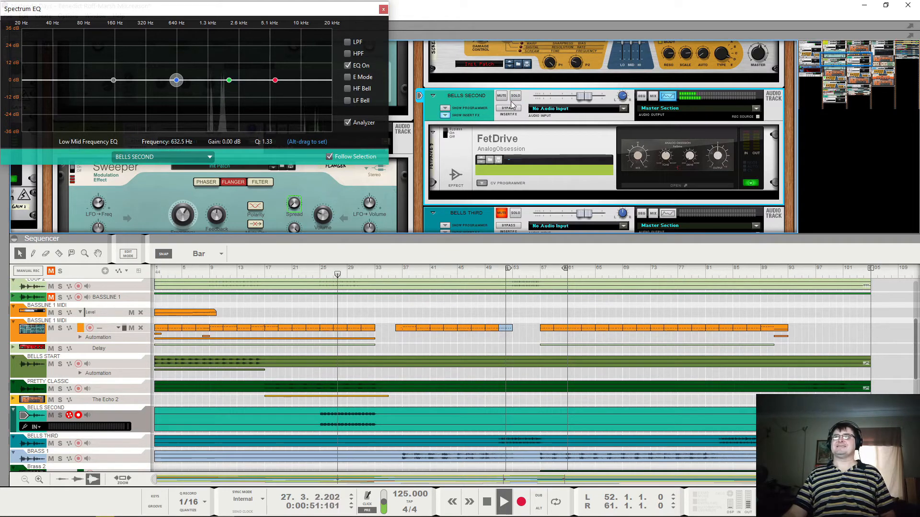
{"action": "key", "text": "space"}
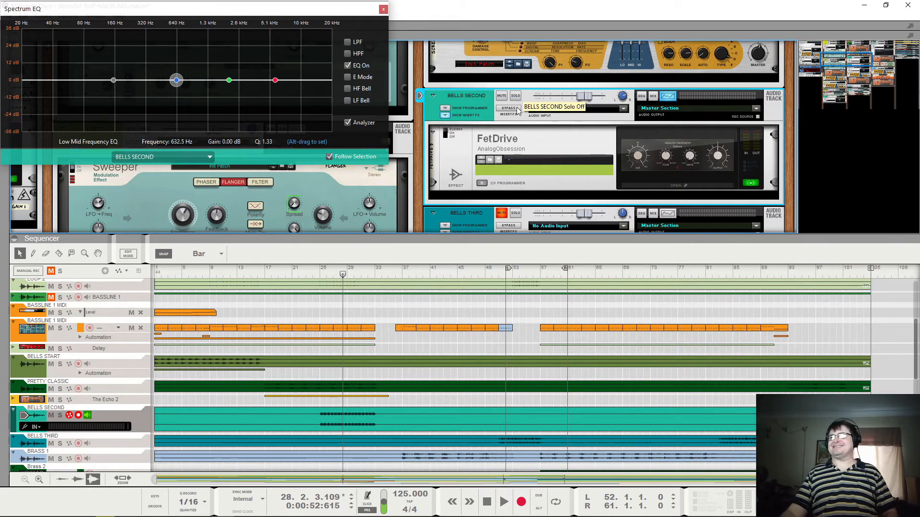
Step: Replay BELLS SECOND in the full mix from bar 26 and switch on its FetDrive insert effect
{"action": "left_click", "coordinate": [332, 274]}
{"action": "key", "text": "space"}
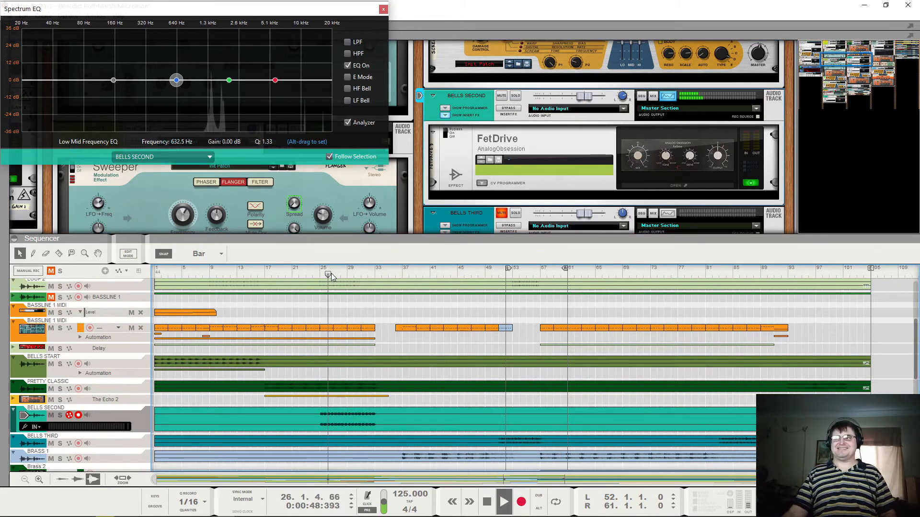
{"action": "left_click", "coordinate": [471, 107]}
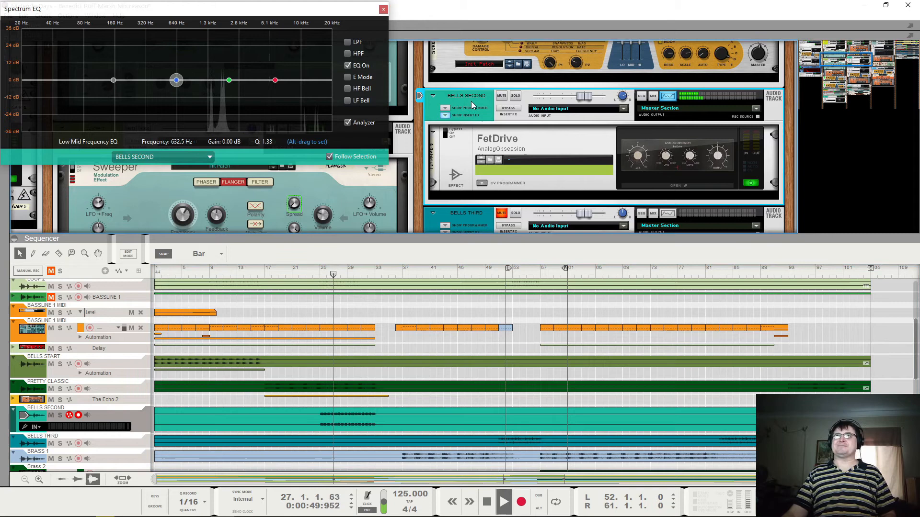
{"action": "key", "text": "space"}
{"action": "left_click", "coordinate": [446, 137]}
{"action": "left_click", "coordinate": [448, 138]}
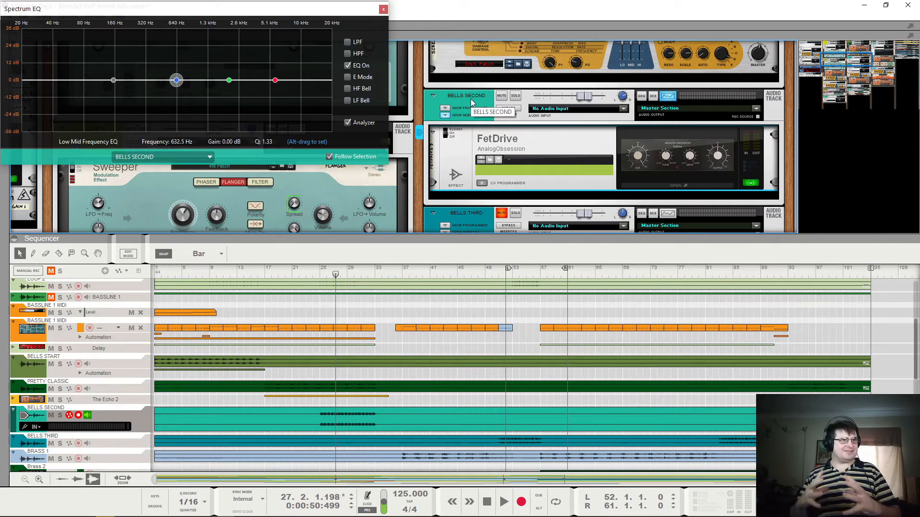
{"action": "scroll", "coordinate": [472, 100], "scroll_direction": "up", "scroll_amount": 7}
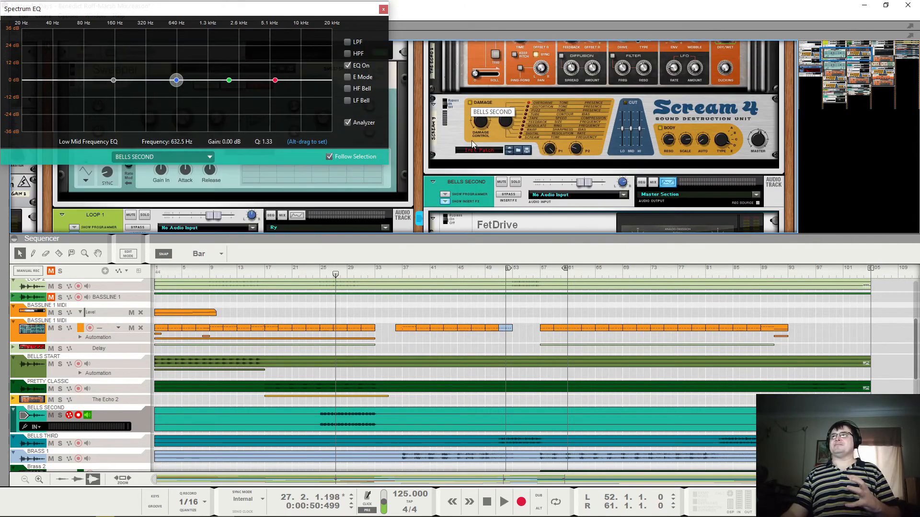
{"action": "scroll", "coordinate": [475, 149], "scroll_direction": "down", "scroll_amount": 6}
{"action": "scroll", "coordinate": [477, 152], "scroll_direction": "down", "scroll_amount": 2}
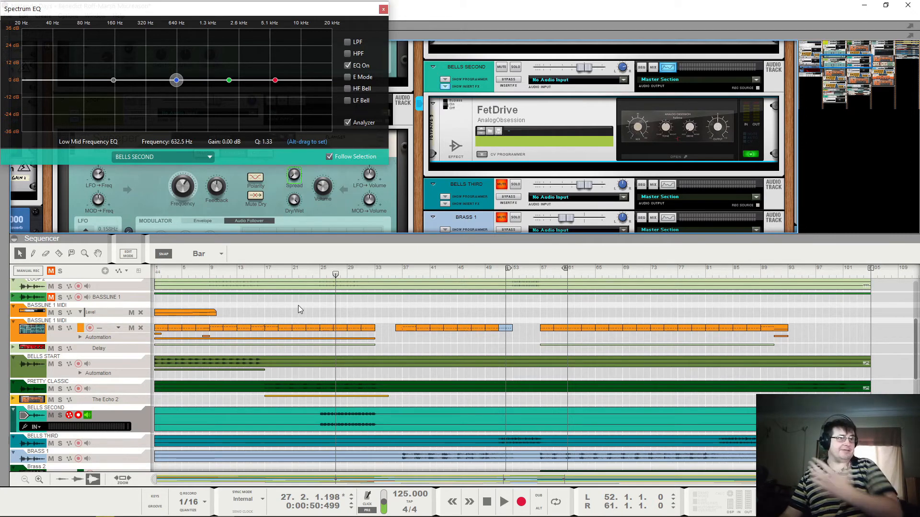
Step: Solo BELLS SECOND from bar 26 with FetDrive enabled and inspect the plugin's Mix, Tone, Drive and Output settings
{"action": "left_click", "coordinate": [323, 277]}
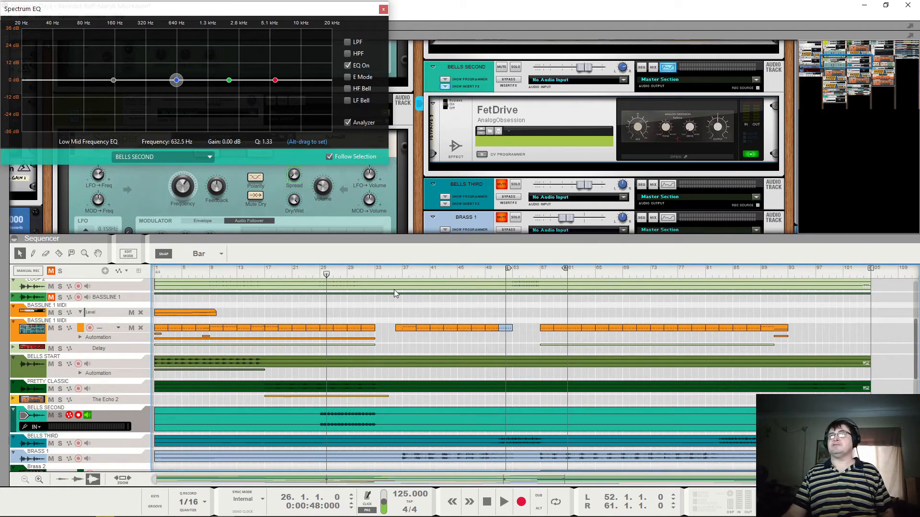
{"action": "key", "text": "space"}
{"action": "left_click", "coordinate": [502, 90]}
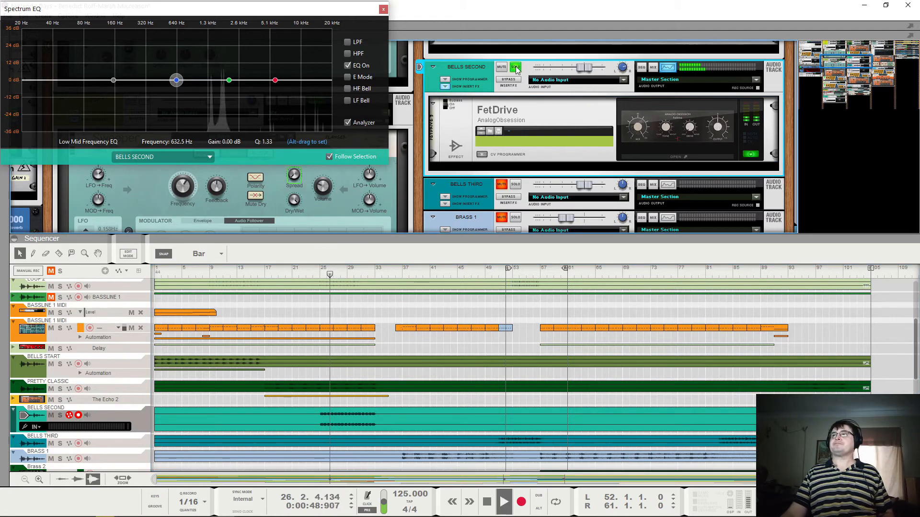
{"action": "left_click", "coordinate": [449, 103]}
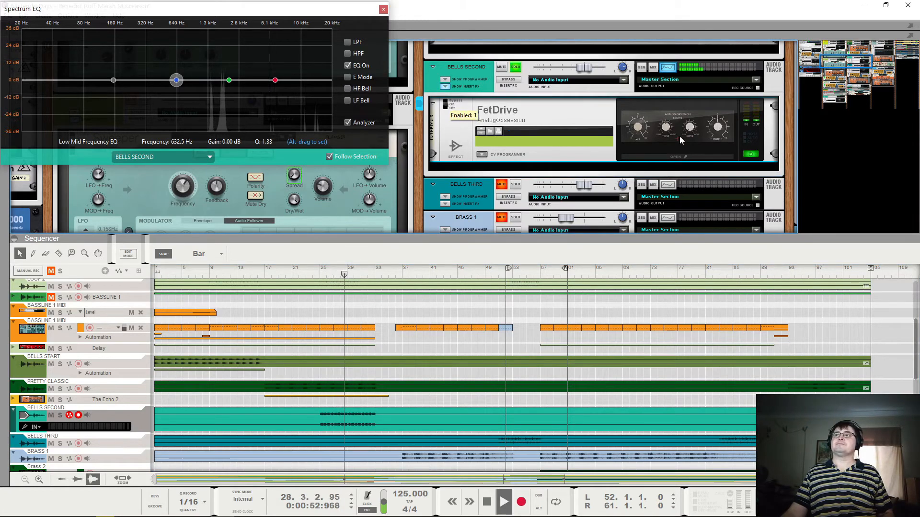
{"action": "key", "text": "space"}
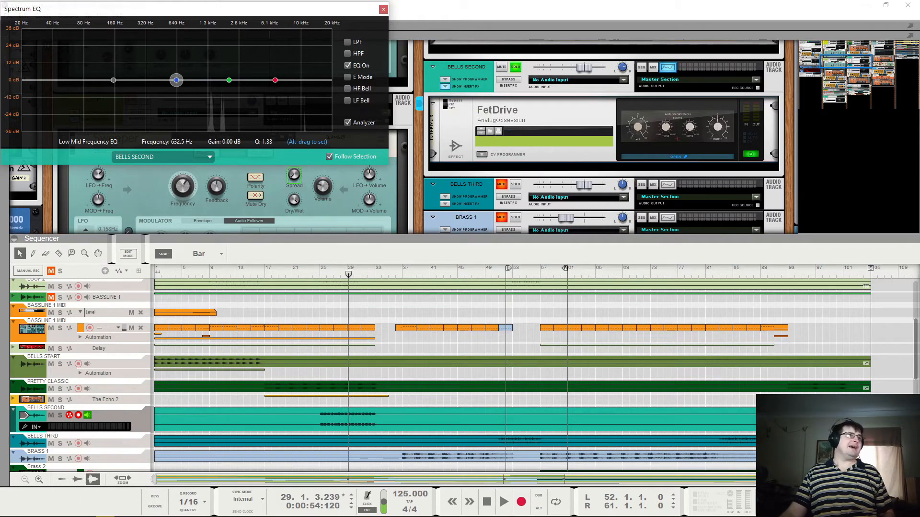
{"action": "left_click", "coordinate": [677, 157]}
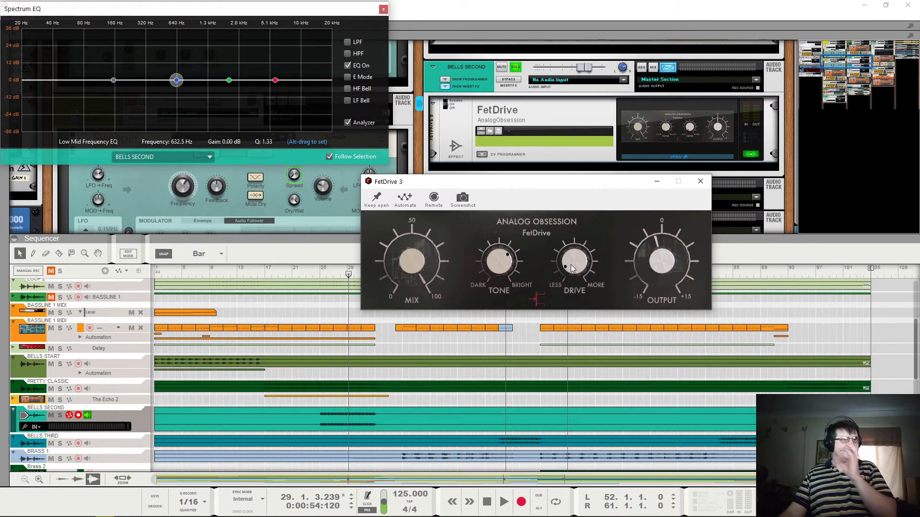
{"action": "left_click", "coordinate": [700, 181]}
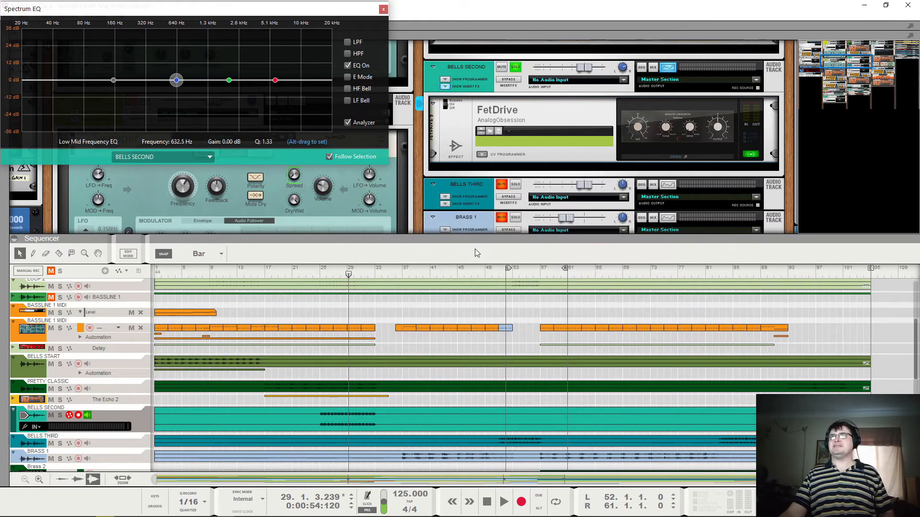
Step: Resume the soloed BELLS SECOND from bar 29, take it out of solo and continue playback with the full mix
{"action": "key", "text": "space"}
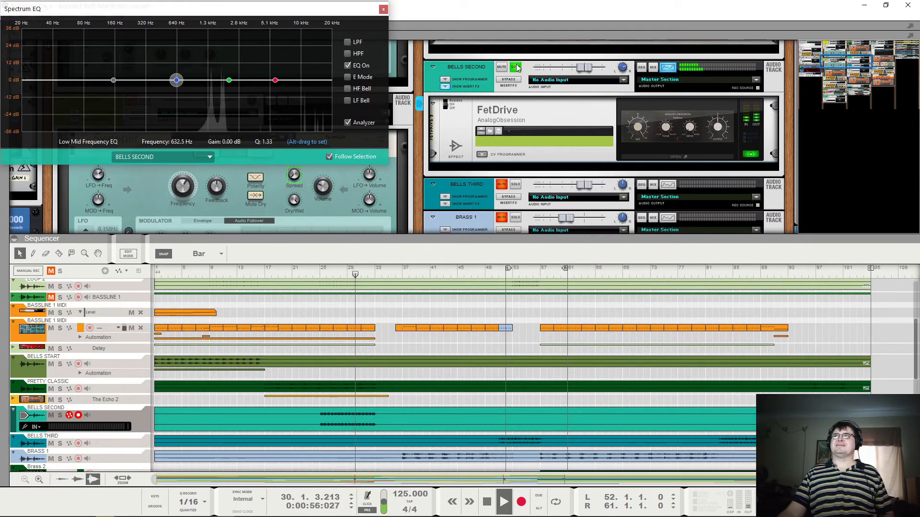
{"action": "key", "text": "space"}
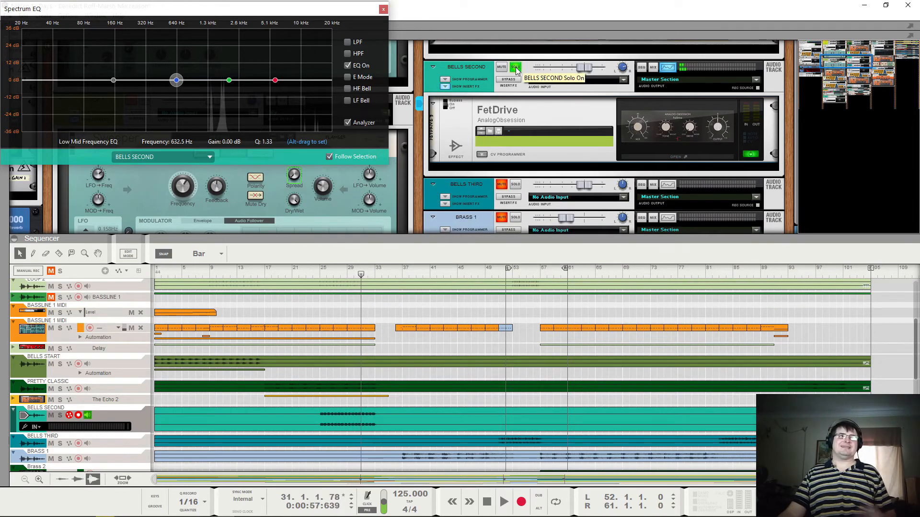
{"action": "left_click", "coordinate": [515, 68]}
{"action": "key", "text": "space"}
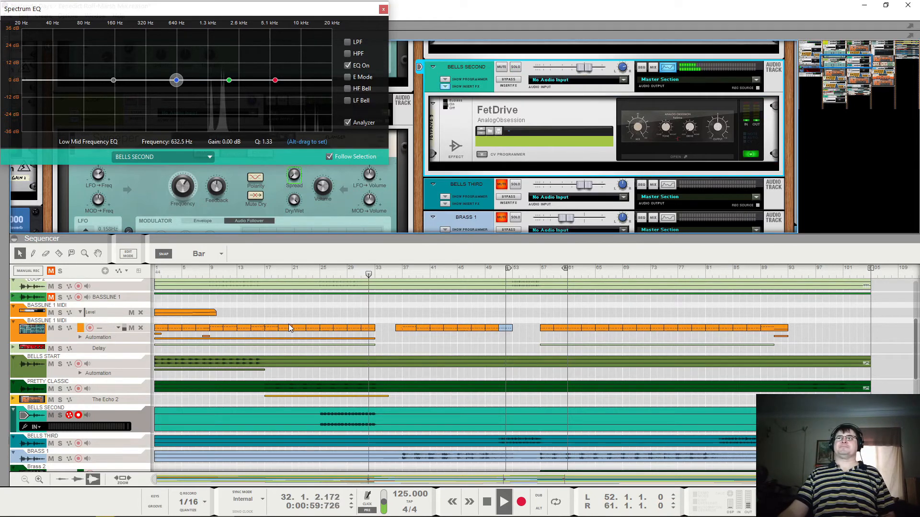
Step: Resume playback, unmute BELLS THIRD and play the mix from about bar 50 to hear it
{"action": "key", "text": "space"}
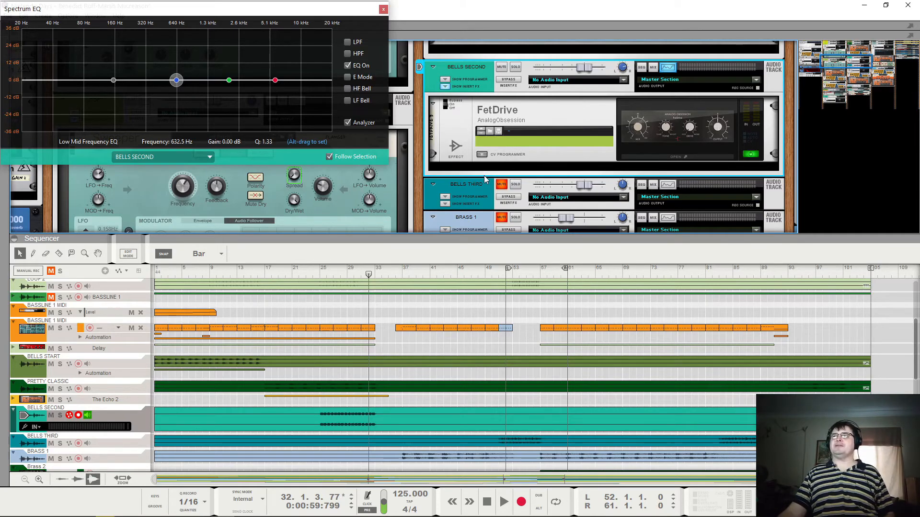
{"action": "scroll", "coordinate": [386, 398], "scroll_direction": "down", "scroll_amount": 3}
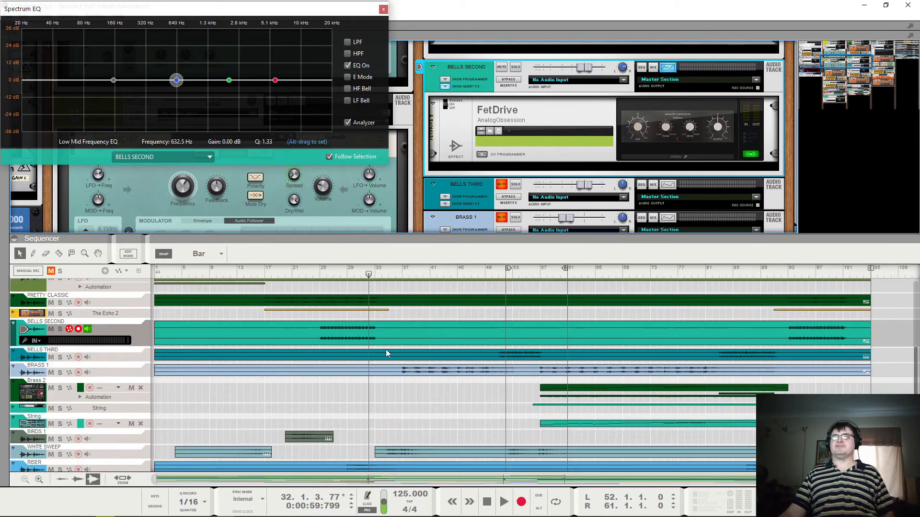
{"action": "key", "text": "space"}
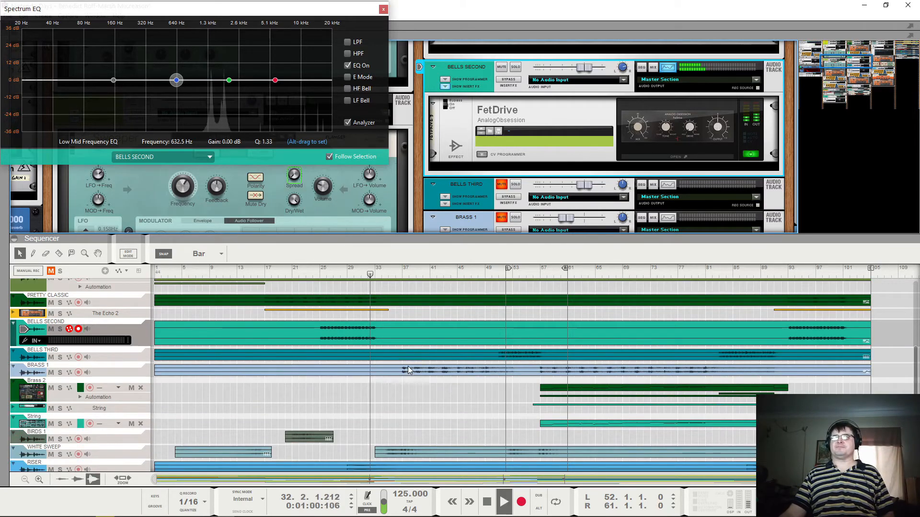
{"action": "left_click", "coordinate": [40, 356]}
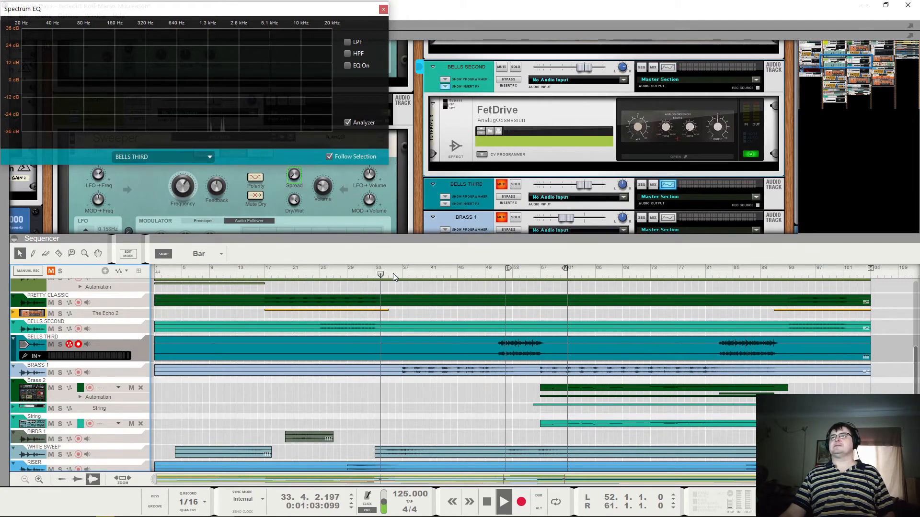
{"action": "left_click", "coordinate": [493, 271]}
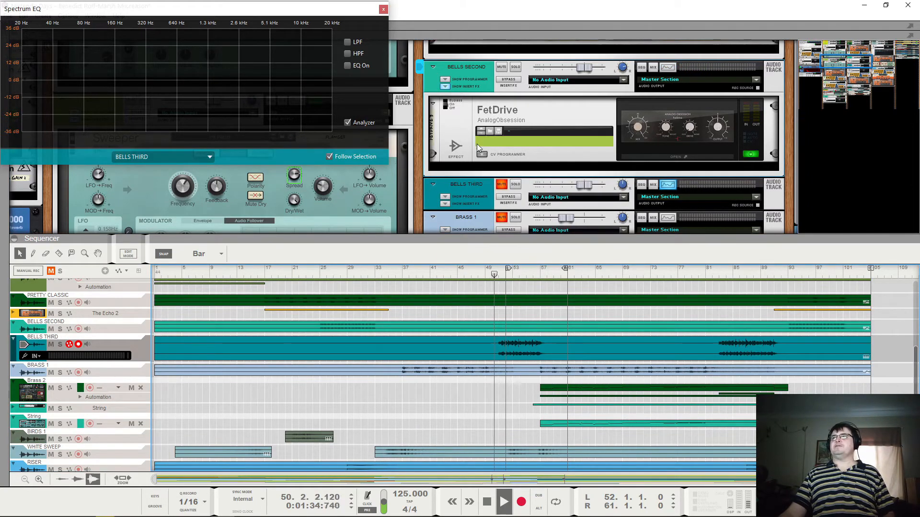
{"action": "left_click", "coordinate": [501, 184]}
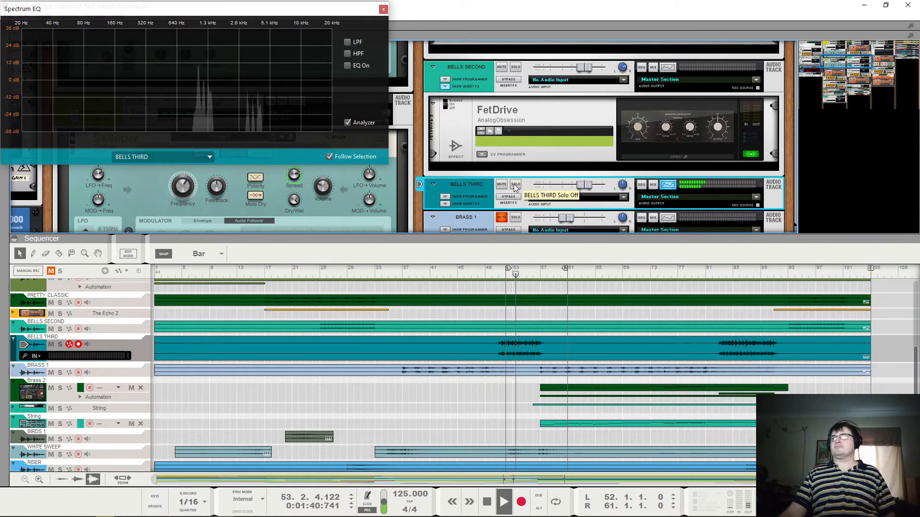
{"action": "key", "text": "space"}
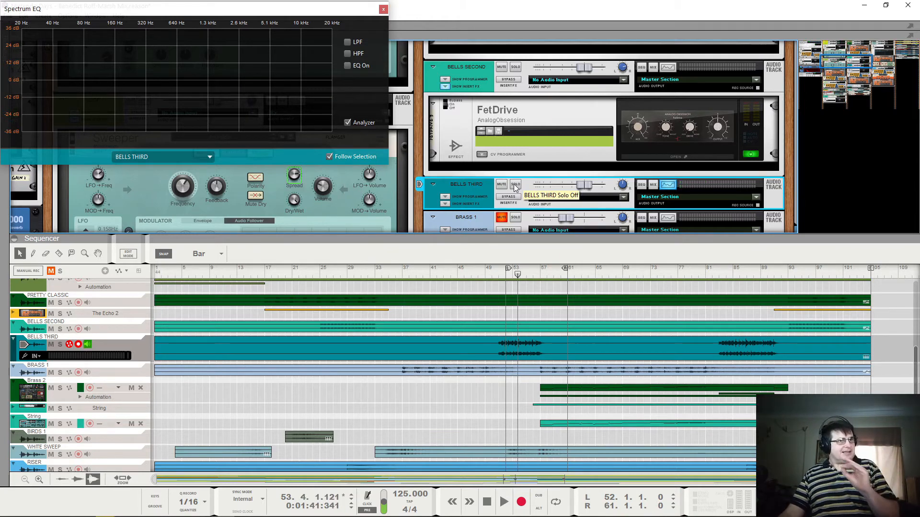
Step: Compare the BELLS SECOND passage from bar 27 with the BELLS THIRD passage from bar 51
{"action": "left_click", "coordinate": [501, 275]}
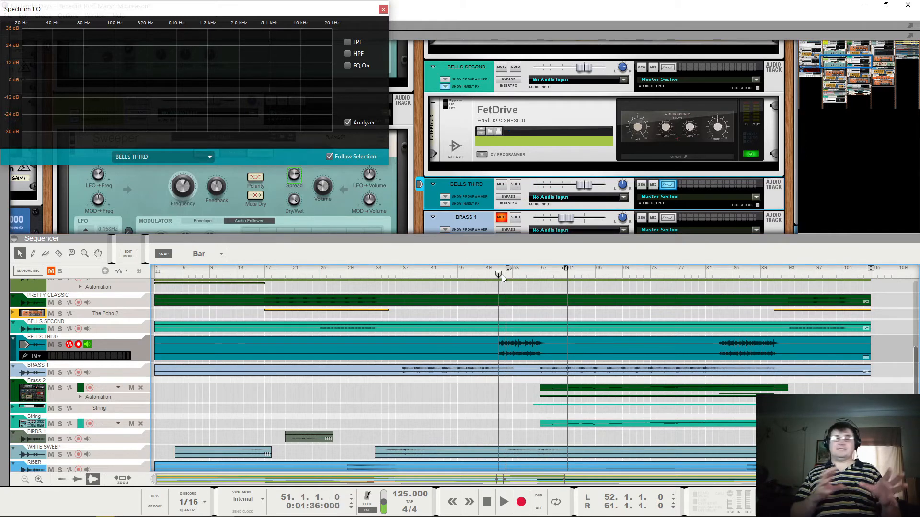
{"action": "left_click", "coordinate": [329, 274]}
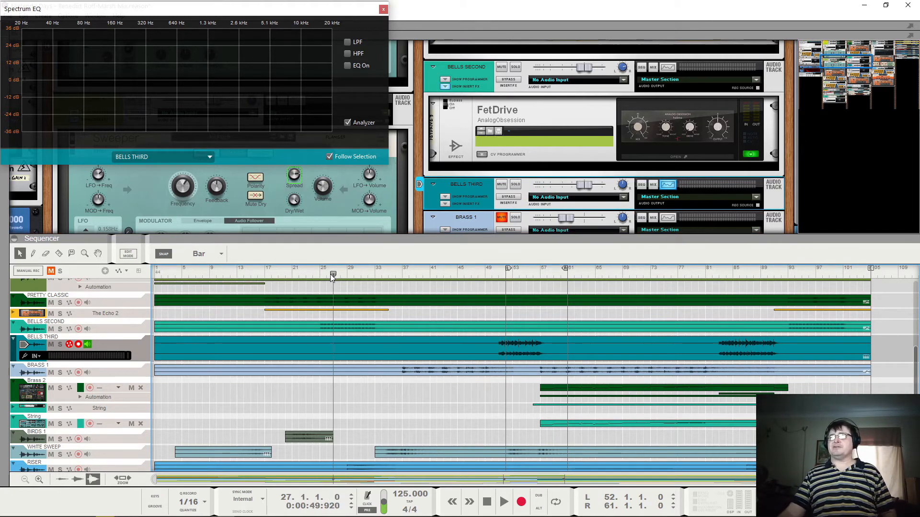
{"action": "key", "text": "space"}
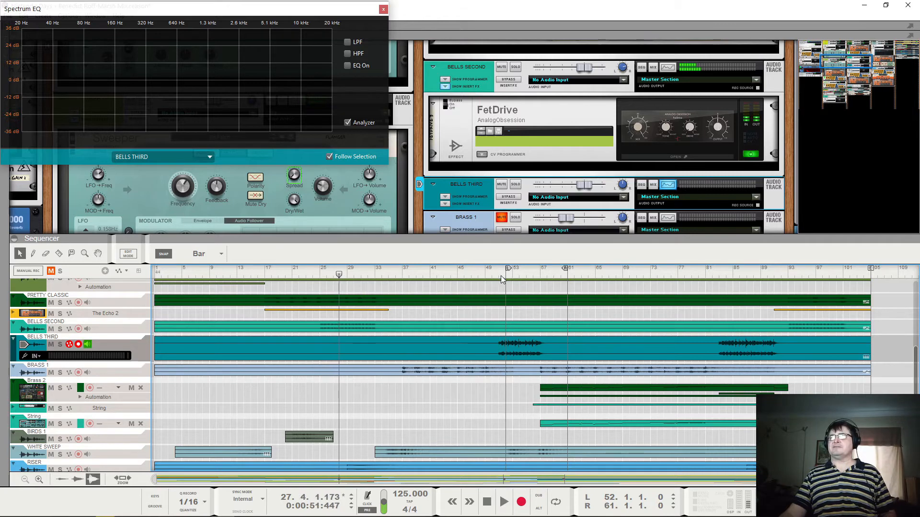
{"action": "left_click", "coordinate": [502, 275]}
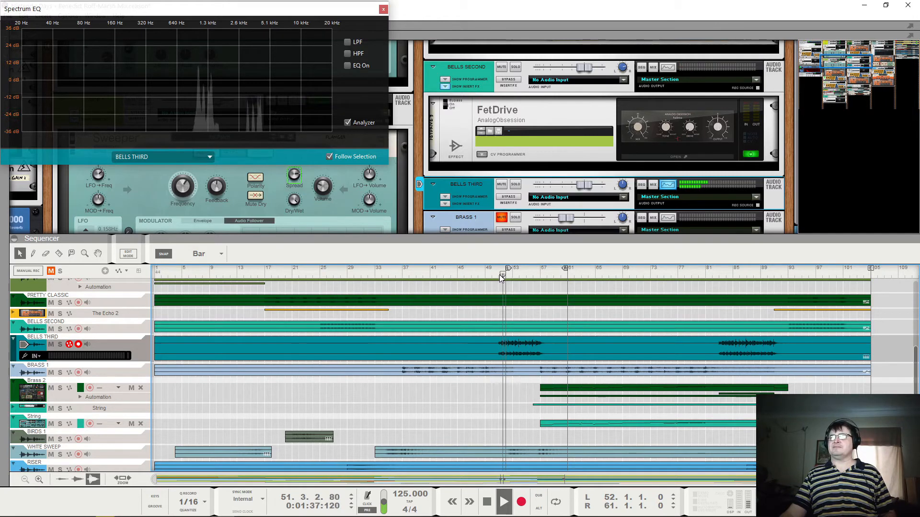
{"action": "key", "text": "space"}
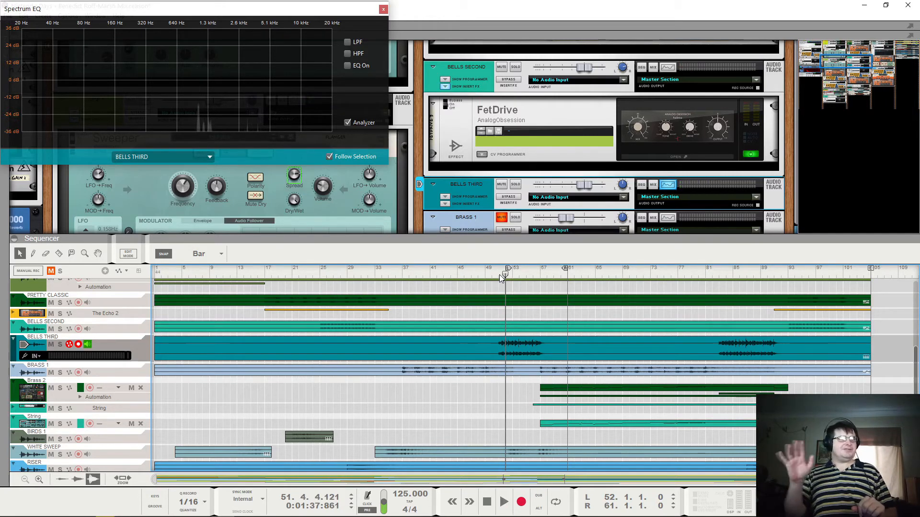
Step: Replay the BELLS THIRD part from about bar 51, pausing and resuming to hear it in the full mix
{"action": "left_click", "coordinate": [499, 275]}
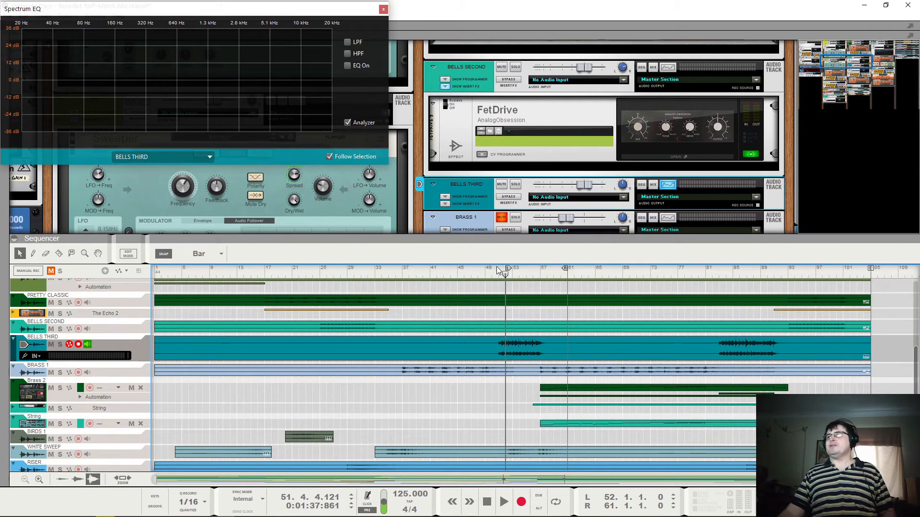
{"action": "key", "text": "space"}
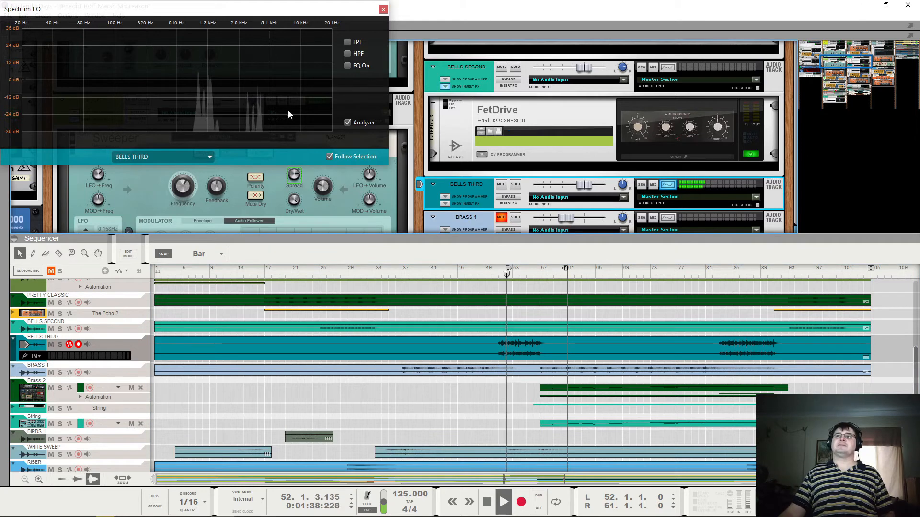
{"action": "key", "text": "space"}
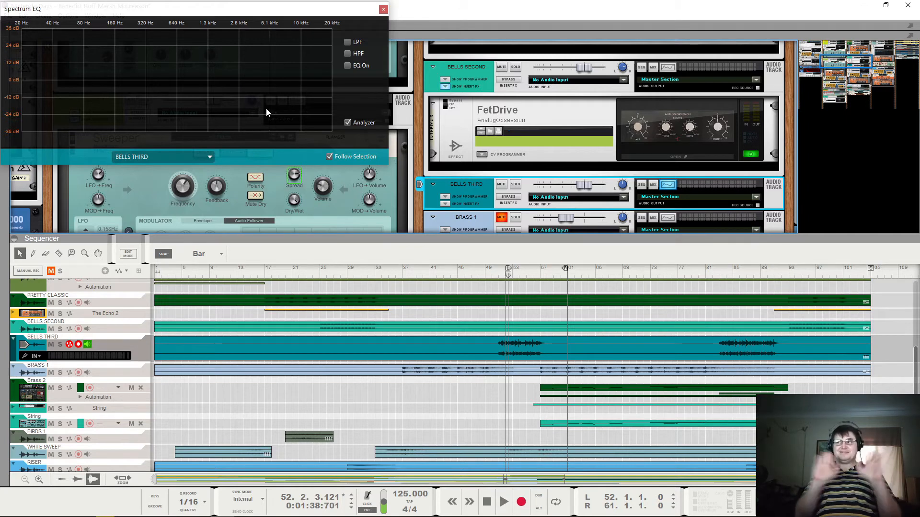
{"action": "key", "text": "space"}
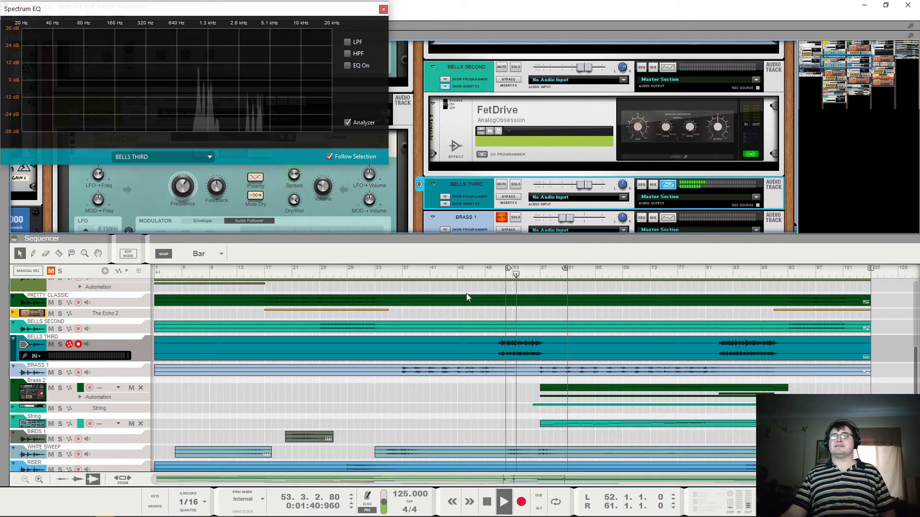
{"action": "key", "text": "space"}
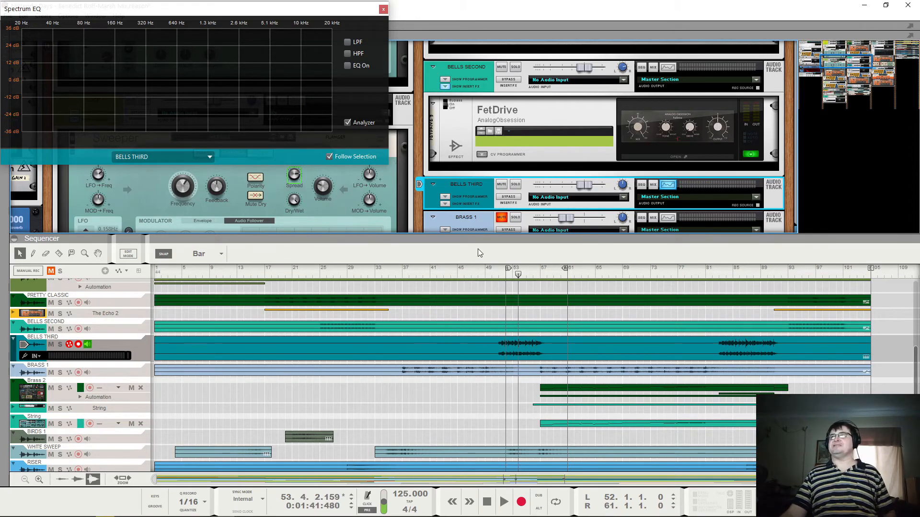
Step: Unmute BRASS 1, play the mix from bar 36 and solo the brass partway through
{"action": "scroll", "coordinate": [469, 205], "scroll_direction": "down", "scroll_amount": 3}
{"action": "scroll", "coordinate": [527, 134], "scroll_direction": "up", "scroll_amount": 1}
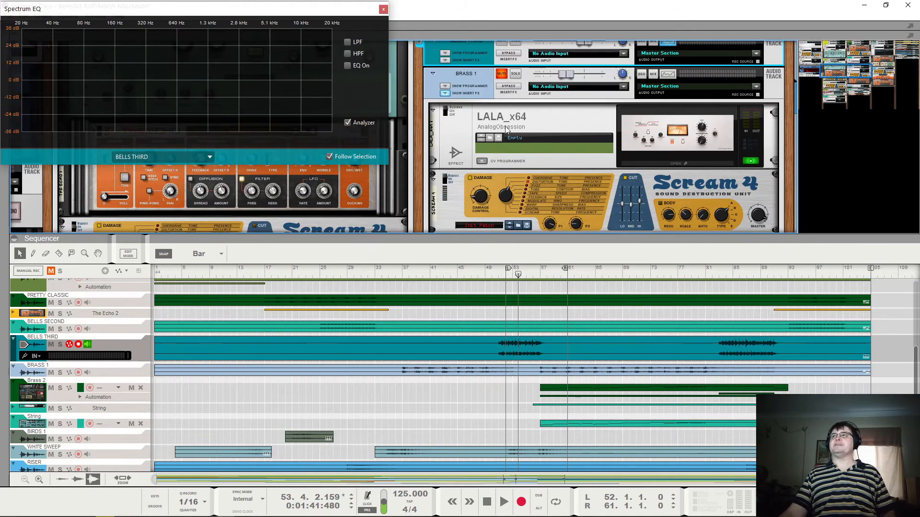
{"action": "left_click", "coordinate": [503, 74]}
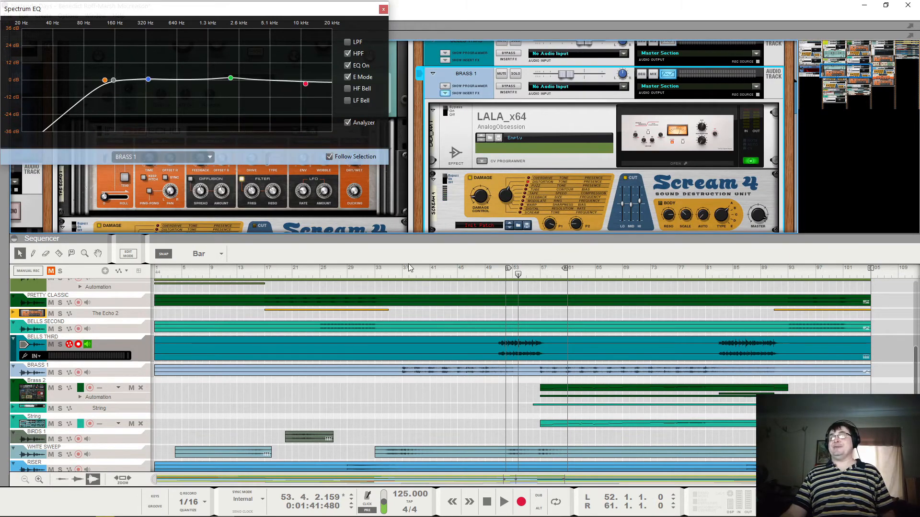
{"action": "left_click", "coordinate": [396, 272]}
{"action": "key", "text": "space"}
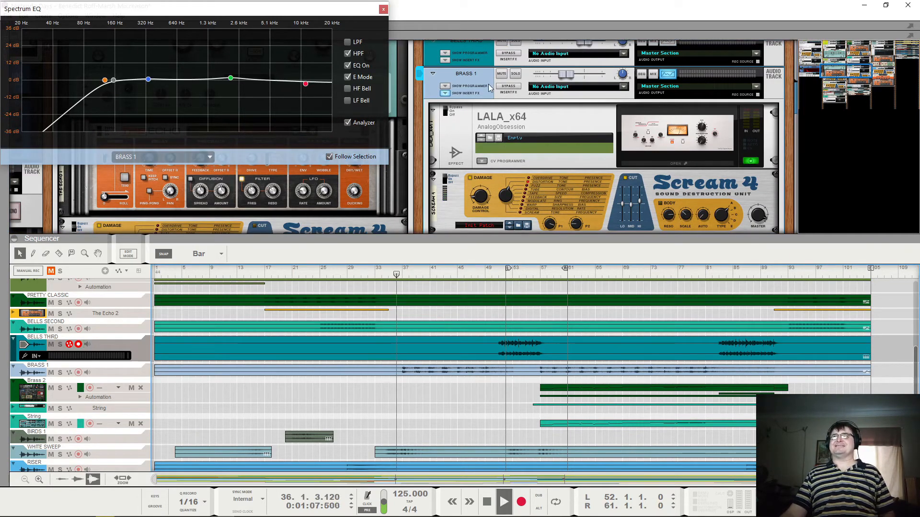
{"action": "left_click", "coordinate": [519, 77]}
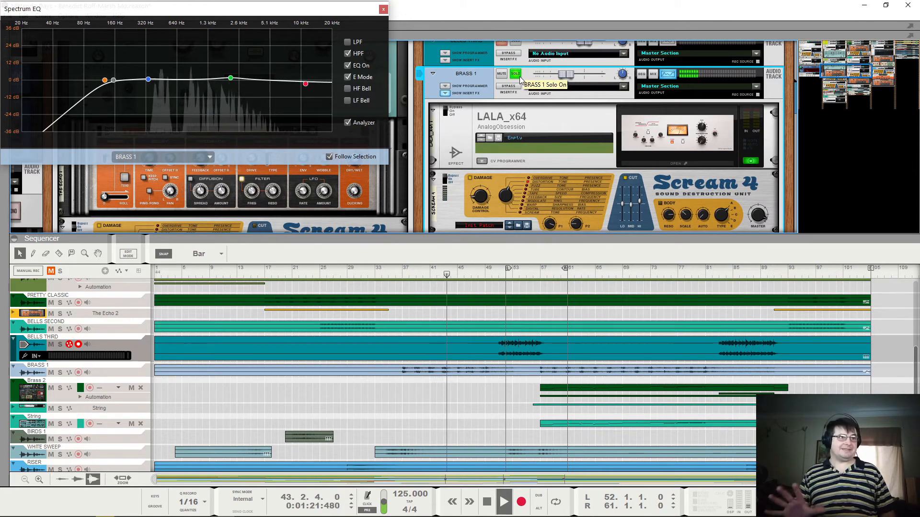
{"action": "key", "text": "space"}
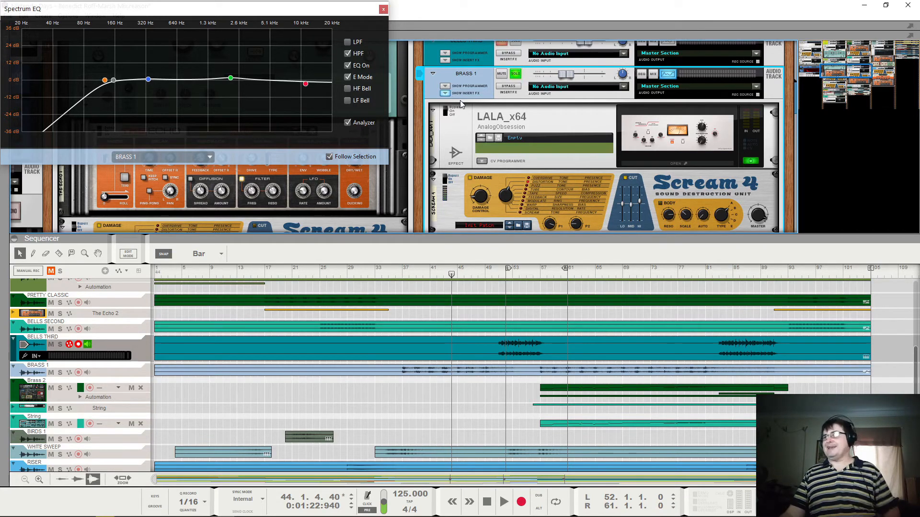
Step: Replay the soloed BRASS 1 from bar 37
{"action": "left_click", "coordinate": [402, 273]}
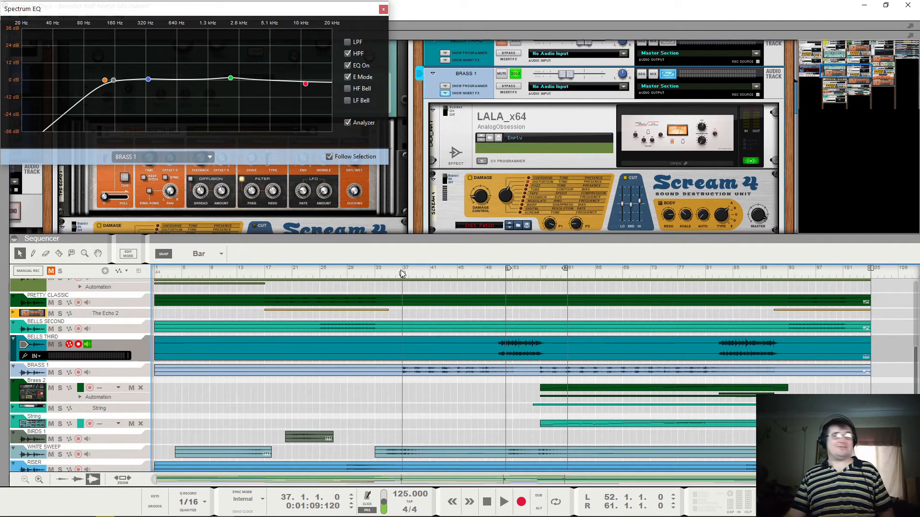
{"action": "key", "text": "space"}
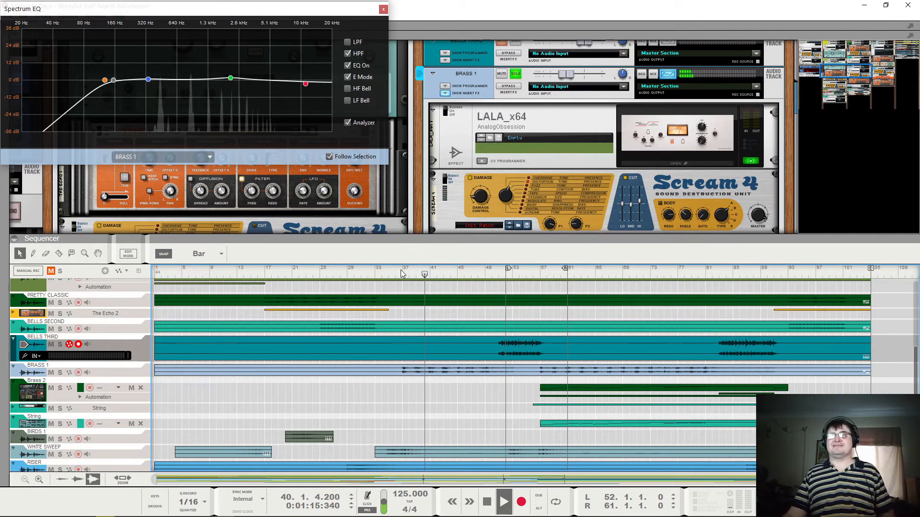
{"action": "key", "text": "space"}
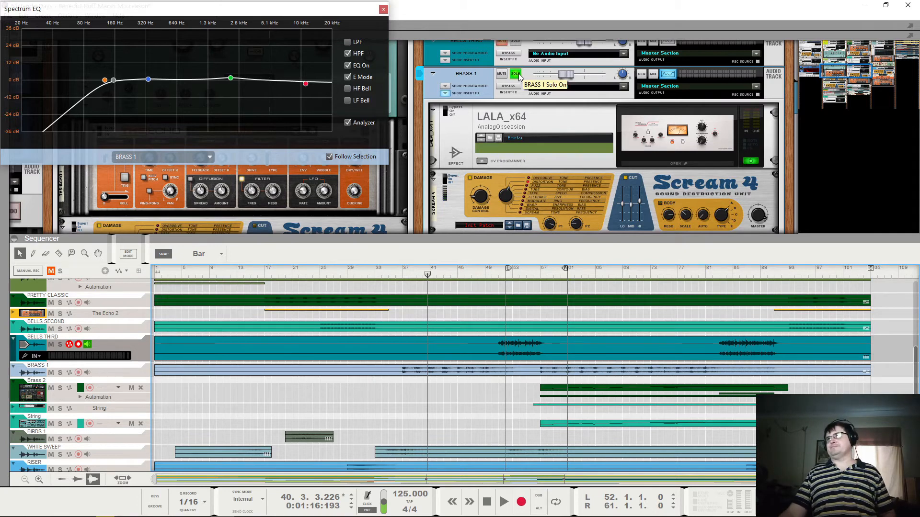
Step: Take BRASS 1 out of solo and play it in the full mix from bar 35
{"action": "left_click", "coordinate": [390, 272]}
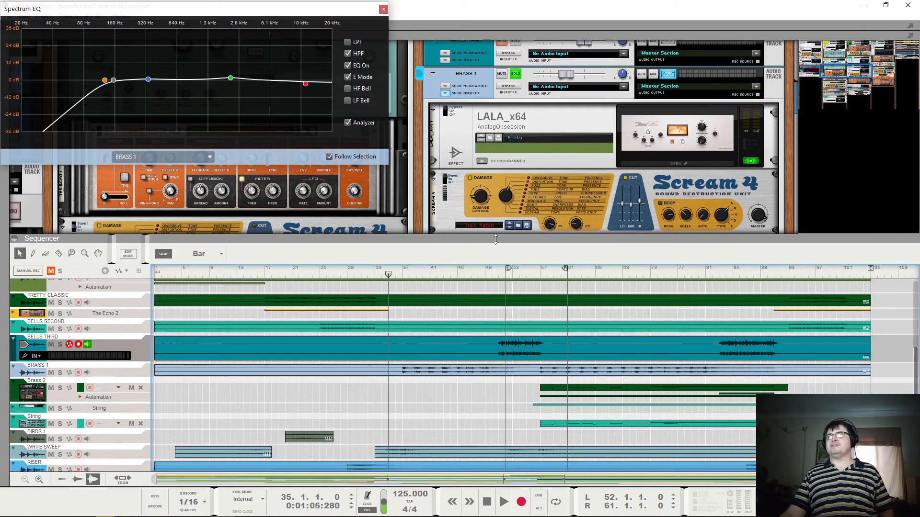
{"action": "left_click", "coordinate": [516, 74]}
{"action": "key", "text": "space"}
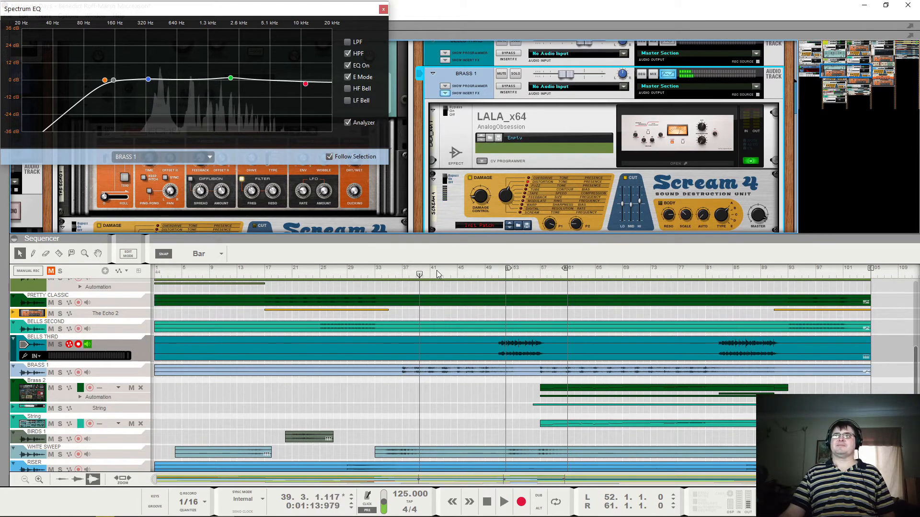
Step: Compare BRASS 1 with its EQ off and back on, and inspect the Low Mid and High Mid band settings
{"action": "left_click", "coordinate": [347, 65]}
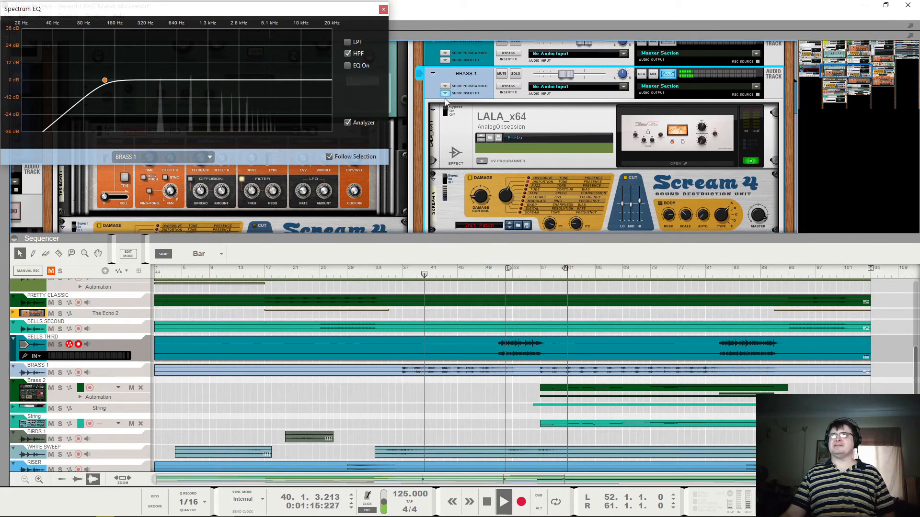
{"action": "left_click", "coordinate": [347, 65]}
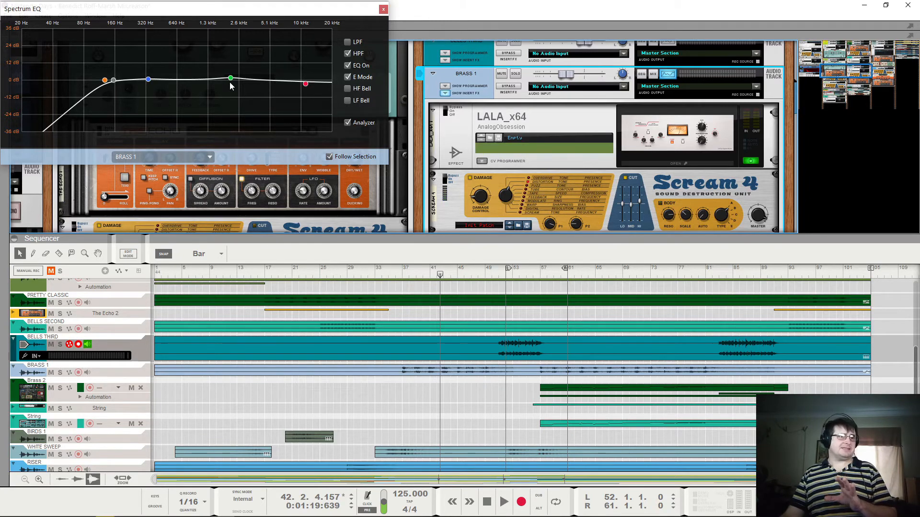
{"action": "mouse_move", "coordinate": [149, 80]}
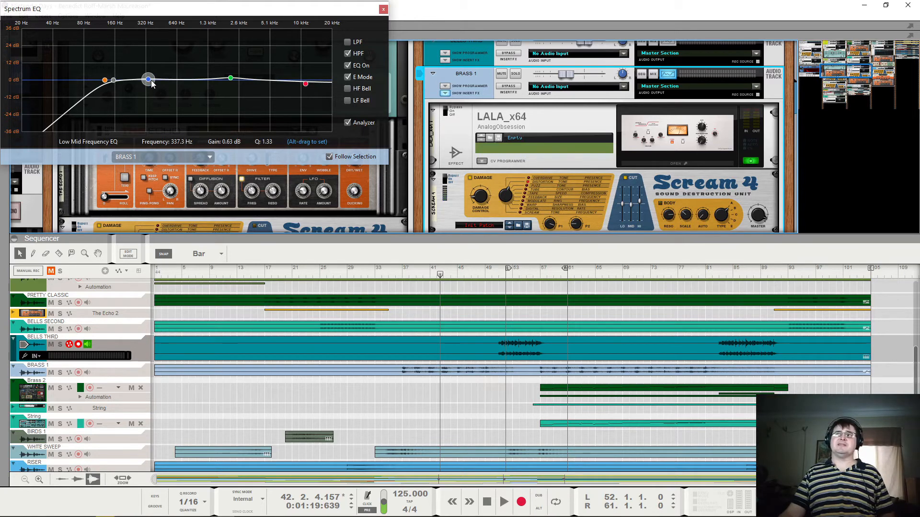
{"action": "mouse_move", "coordinate": [230, 81]}
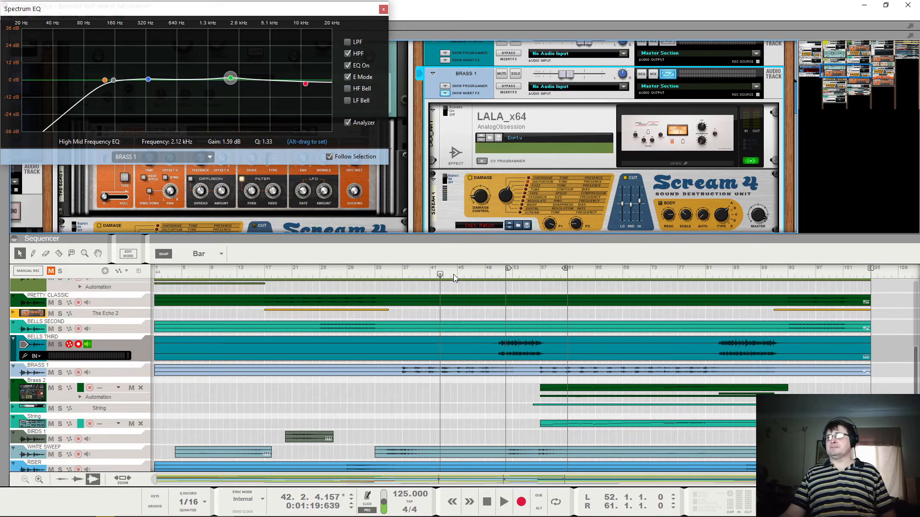
Step: Open the LALA_x64 leveling amplifier on BRASS 1, inspect its settings and continue playback with its window open
{"action": "scroll", "coordinate": [476, 122], "scroll_direction": "down", "scroll_amount": 2}
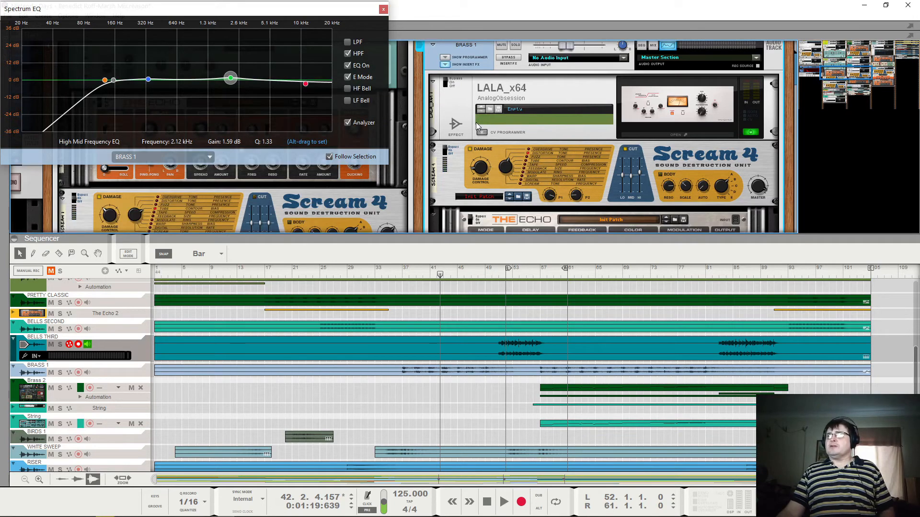
{"action": "left_click", "coordinate": [445, 84]}
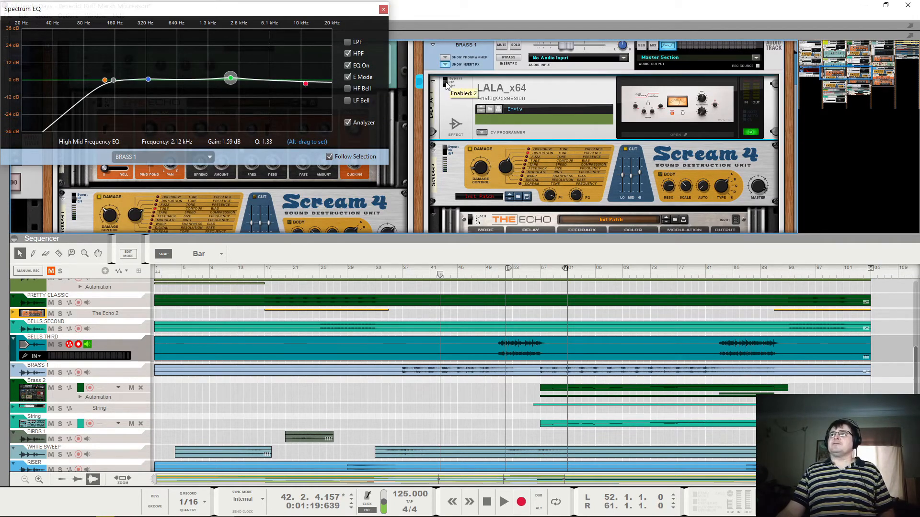
{"action": "left_click", "coordinate": [707, 107]}
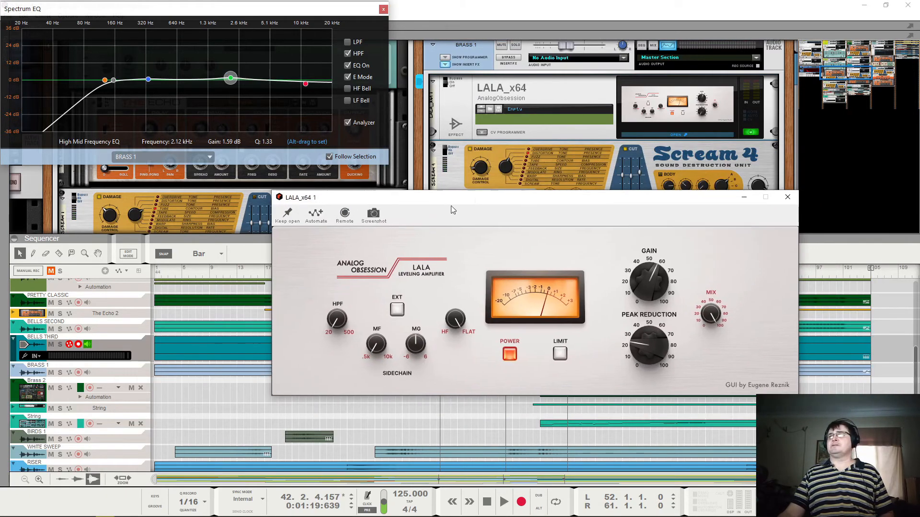
{"action": "key", "text": "space"}
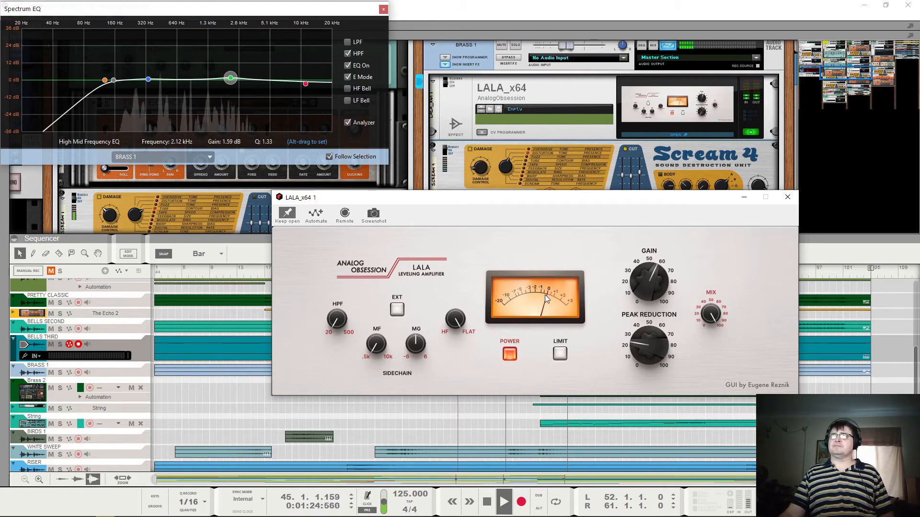
Step: Close the LALA_x64 window, then inspect the BRASS 1 waveform in an enlarged lane, shrink the lane and select the track
{"action": "key", "text": "space"}
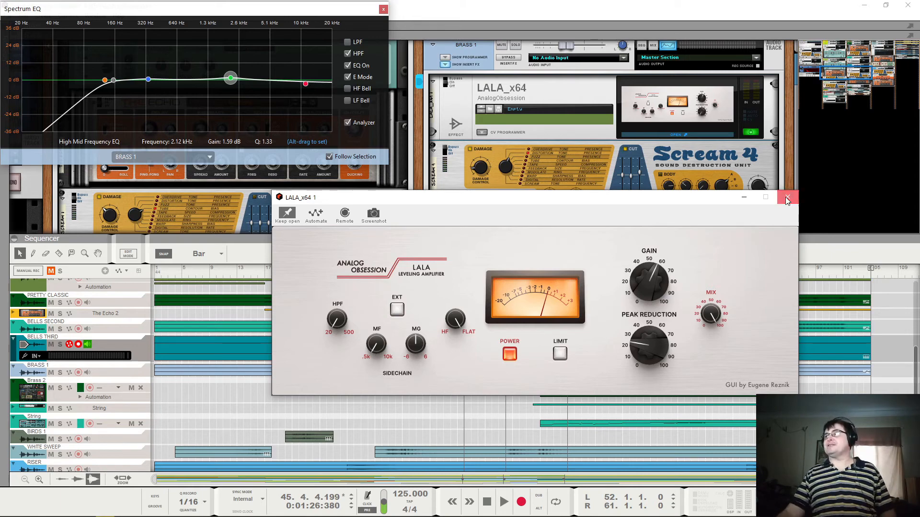
{"action": "left_click", "coordinate": [786, 197]}
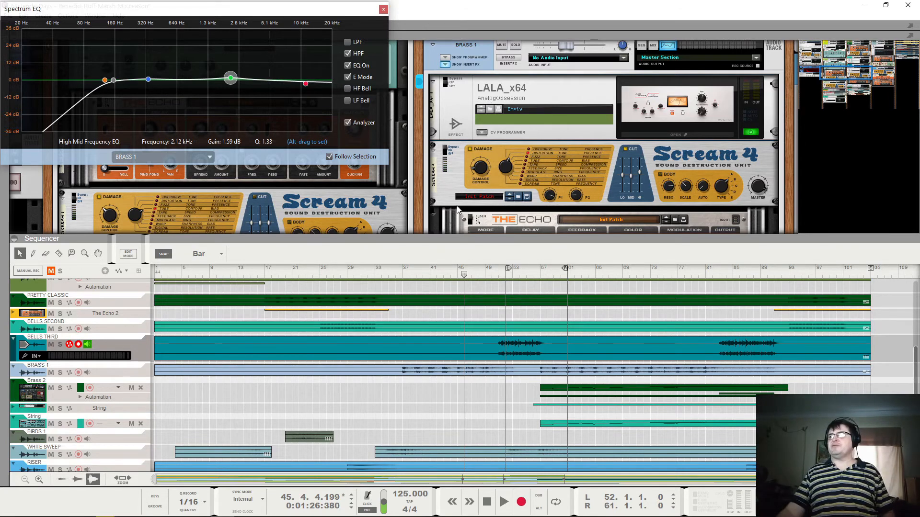
{"action": "left_click_drag", "start_coordinate": [143, 378], "coordinate": [143, 440]}
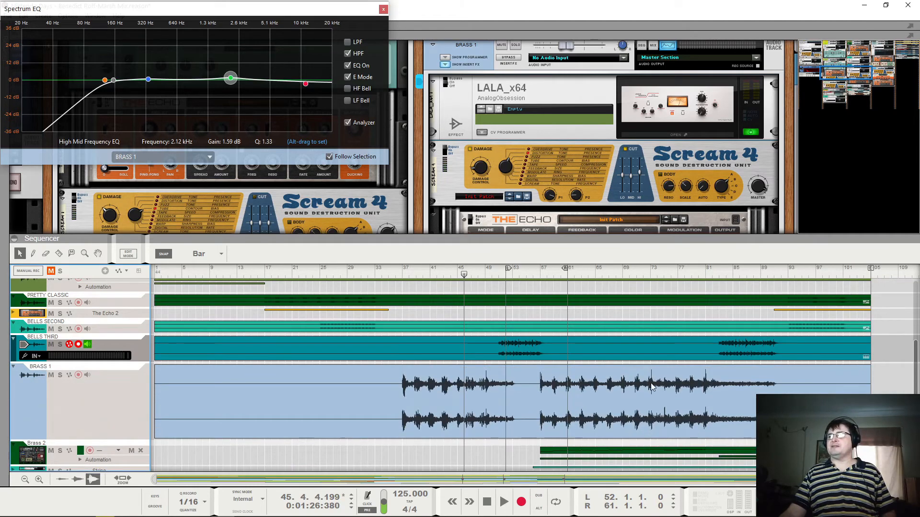
{"action": "left_click_drag", "start_coordinate": [129, 441], "coordinate": [133, 385]}
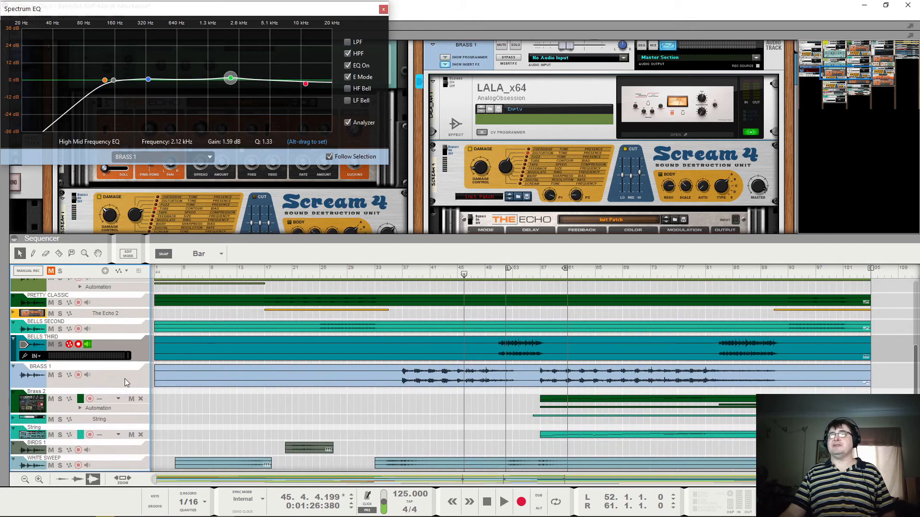
{"action": "left_click", "coordinate": [126, 380]}
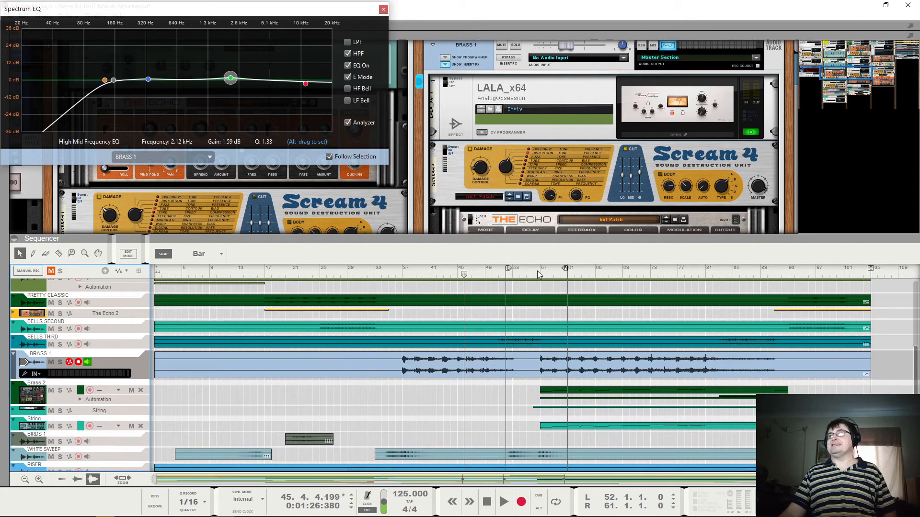
Step: Set the left locator to bar 57 and the right locator to bar 91 around the second BRASS 1 passage
{"action": "left_click_drag", "start_coordinate": [568, 269], "coordinate": [775, 277]}
{"action": "left_click_drag", "start_coordinate": [509, 269], "coordinate": [542, 274]}
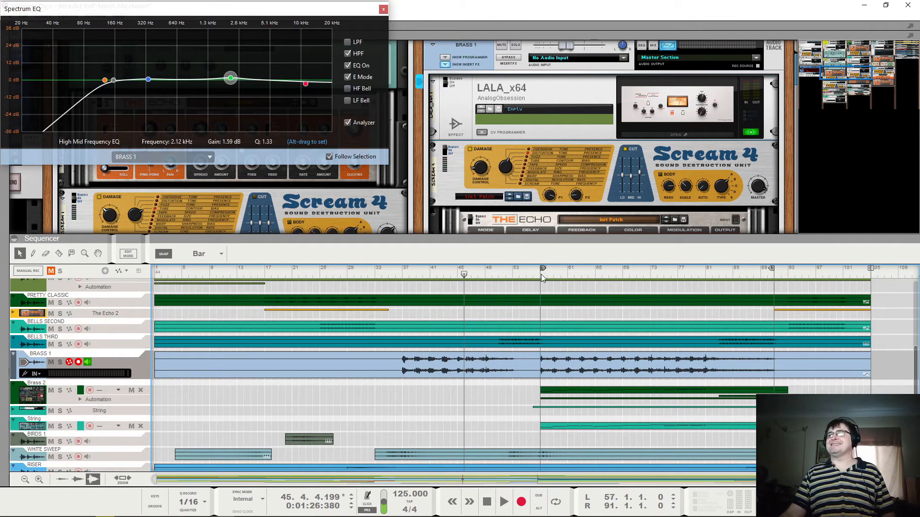
Step: Select the Scream 4 on BRASS 1 and play the song in short stretches while inspecting its Damage, Cut and Body sections
{"action": "left_click", "coordinate": [452, 157]}
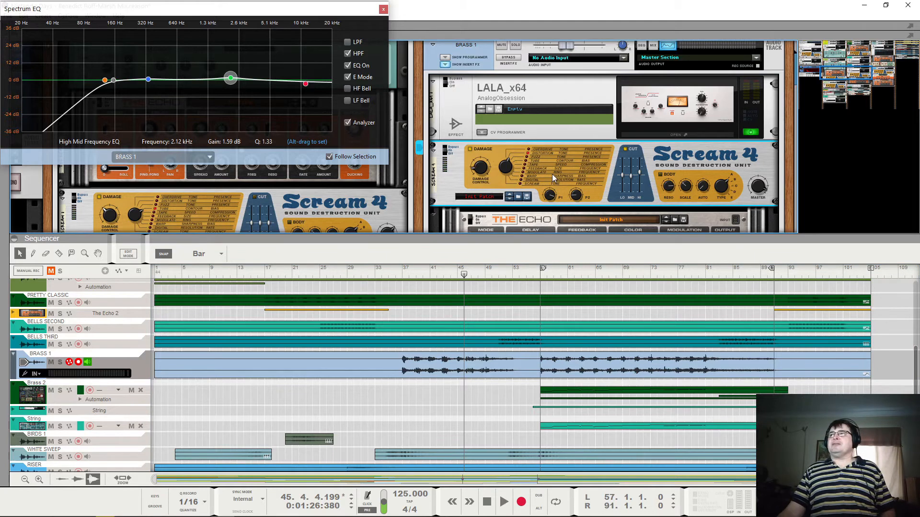
{"action": "key", "text": "space"}
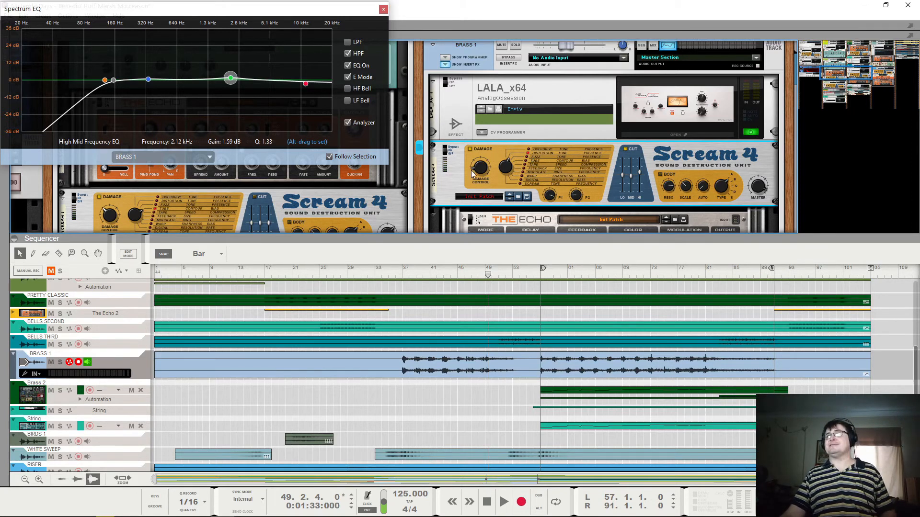
{"action": "key", "text": "space"}
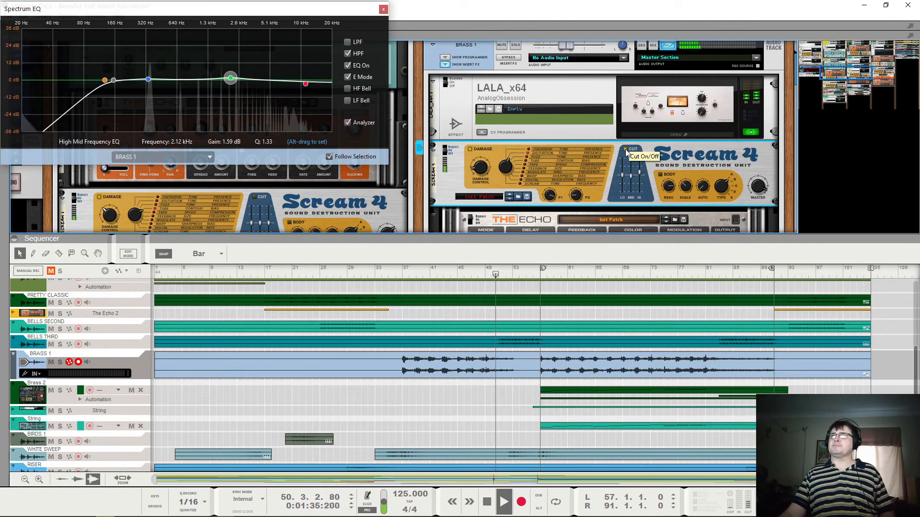
{"action": "key", "text": "space"}
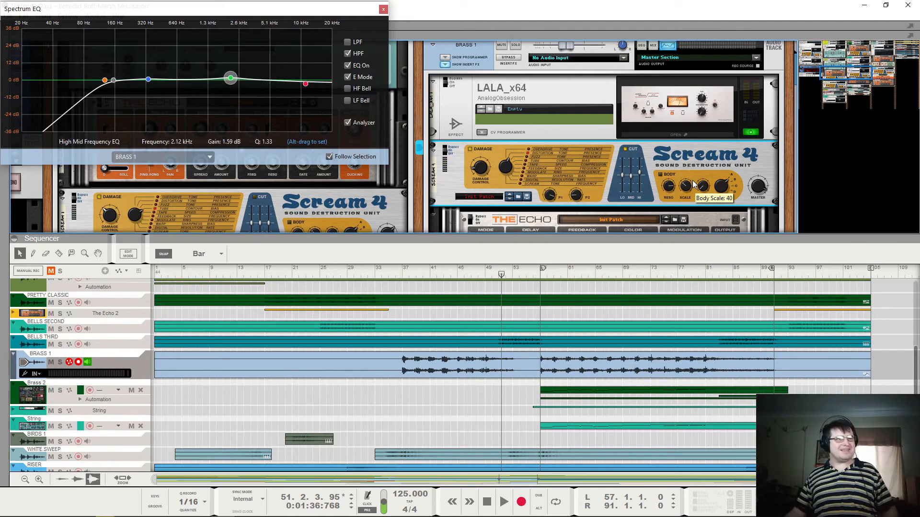
Step: Play BRASS 1 from about bar 40 and toggle the bypass of The Echo to hear its effect, then stop playback
{"action": "scroll", "coordinate": [521, 112], "scroll_direction": "down", "scroll_amount": 2}
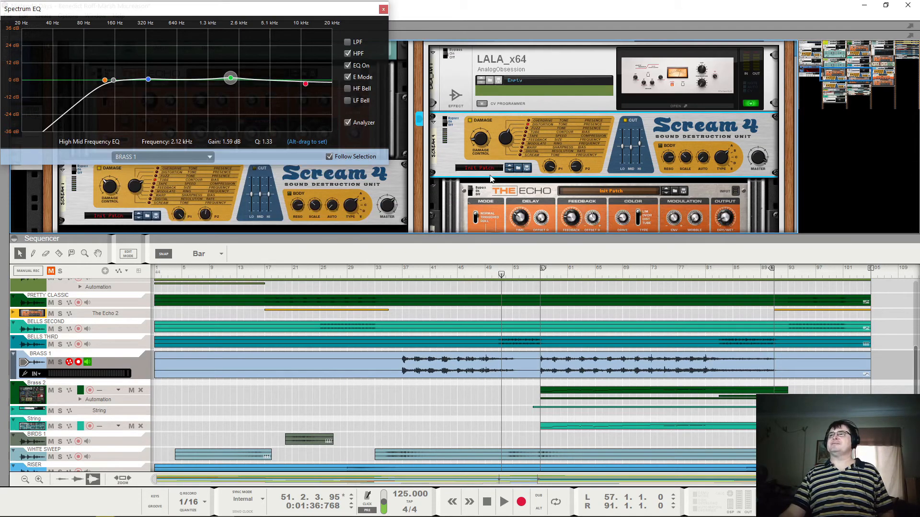
{"action": "left_click", "coordinate": [424, 274]}
{"action": "key", "text": "space"}
{"action": "scroll", "coordinate": [472, 141], "scroll_direction": "down", "scroll_amount": 3}
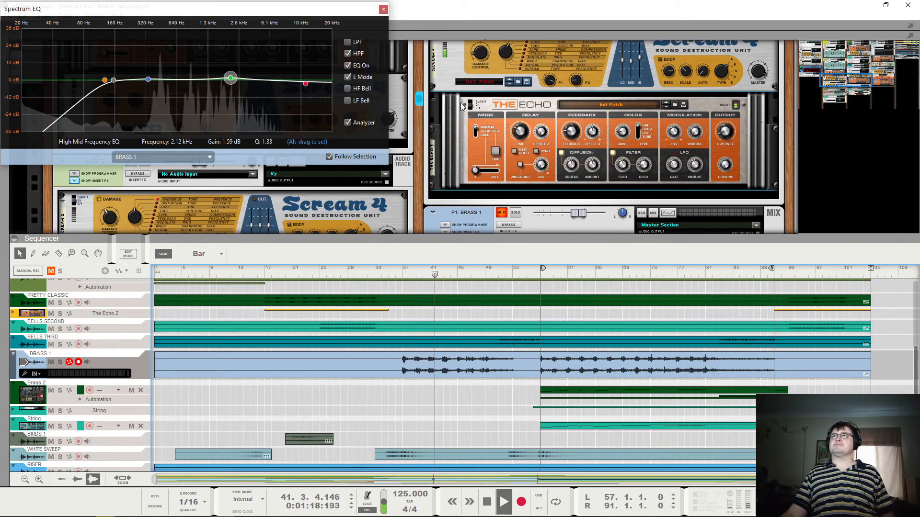
{"action": "left_click", "coordinate": [475, 101]}
{"action": "left_click", "coordinate": [474, 108]}
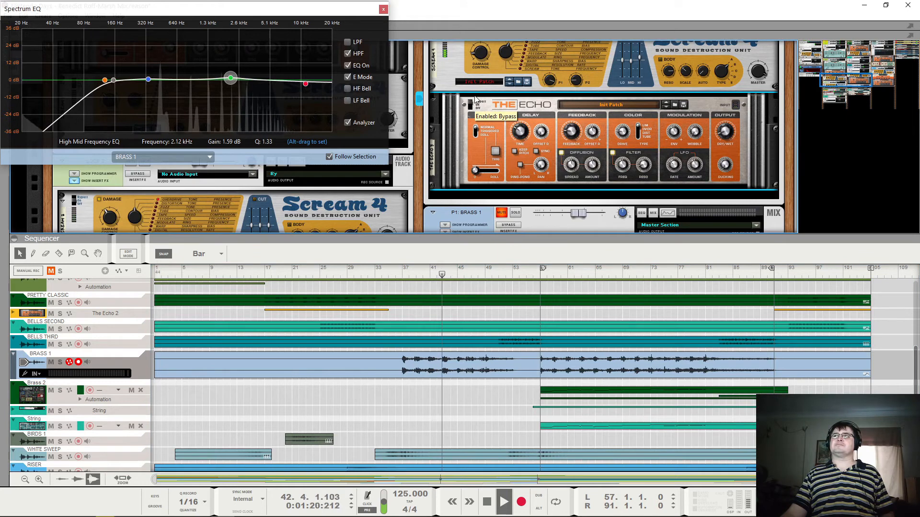
{"action": "key", "text": "space"}
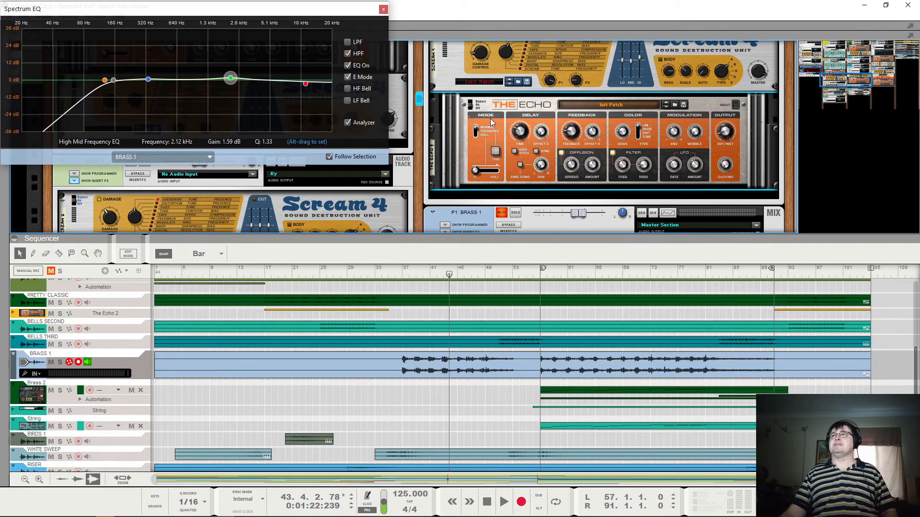
Step: Solo the BRASS 1 audio track and look over its insert effects down to the P1: BRASS 1 mix channel
{"action": "scroll", "coordinate": [490, 122], "scroll_direction": "down", "scroll_amount": 3}
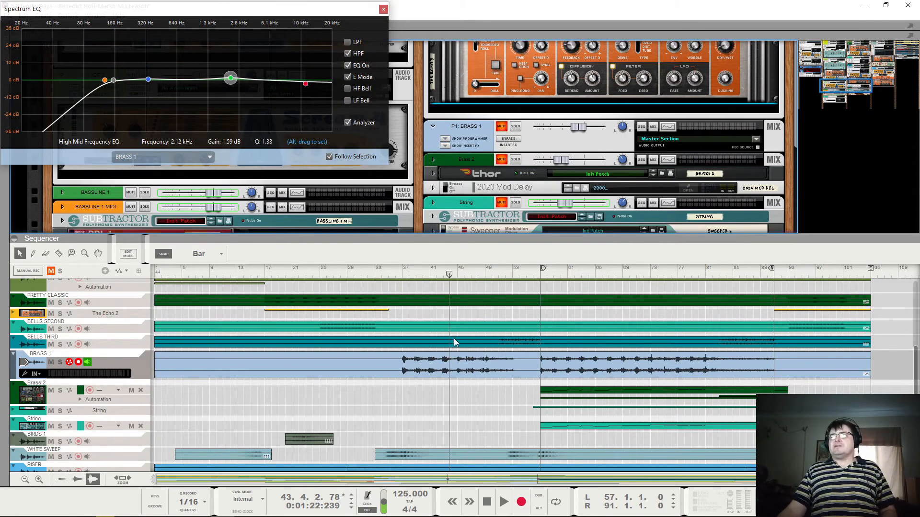
{"action": "left_click", "coordinate": [501, 128]}
{"action": "left_click", "coordinate": [516, 104]}
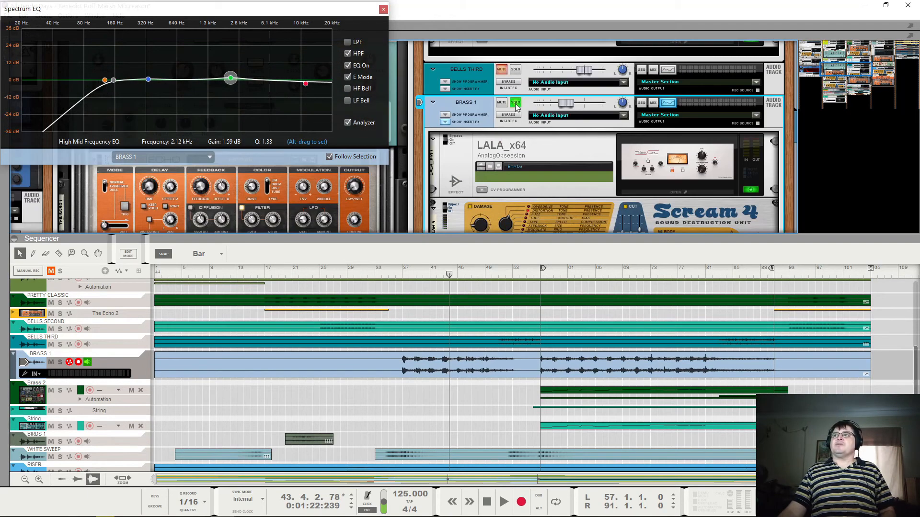
{"action": "scroll", "coordinate": [590, 160], "scroll_direction": "down", "scroll_amount": 3}
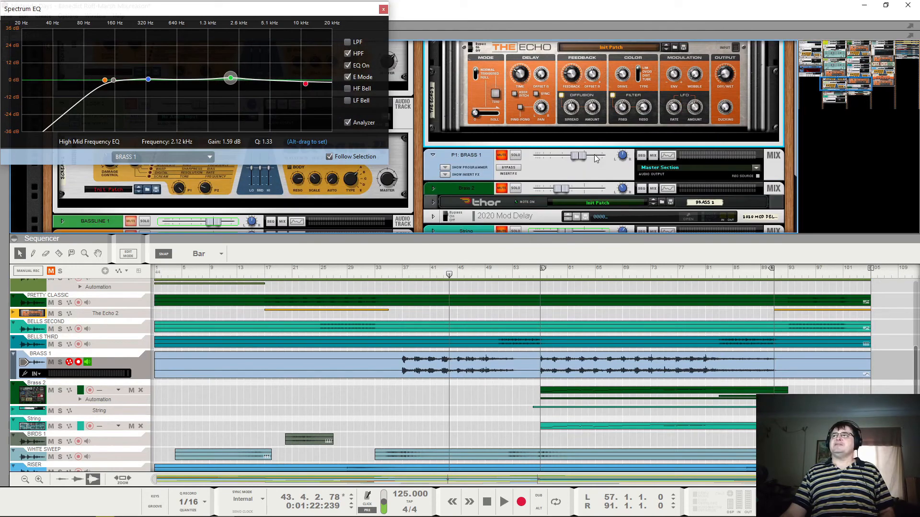
{"action": "scroll", "coordinate": [596, 151], "scroll_direction": "up", "scroll_amount": 3}
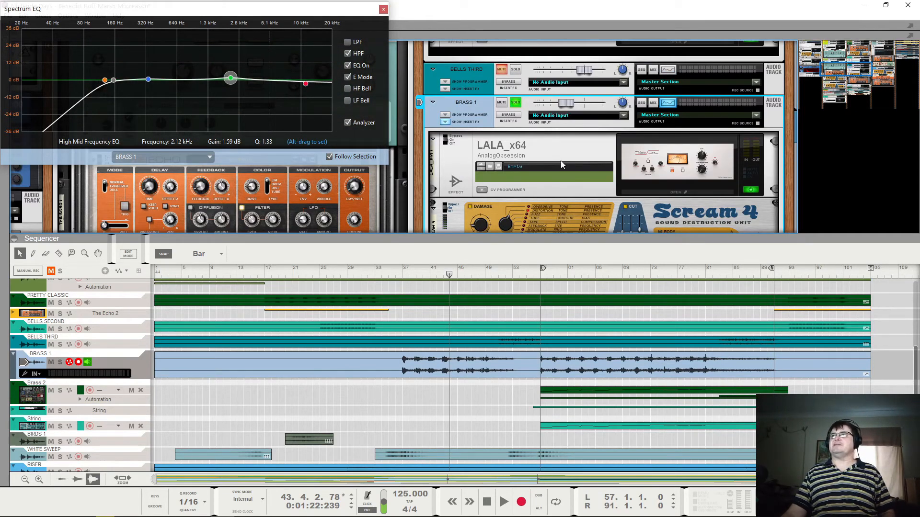
{"action": "scroll", "coordinate": [563, 164], "scroll_direction": "down", "scroll_amount": 9}
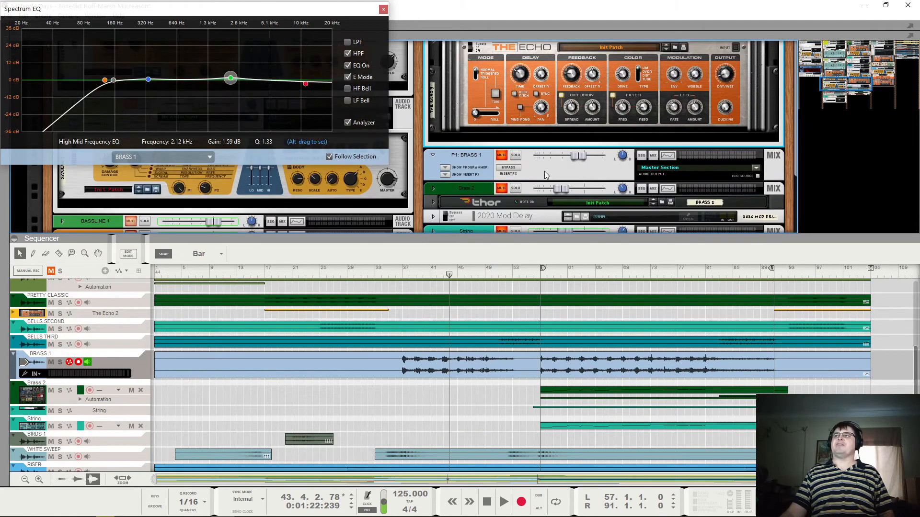
{"action": "scroll", "coordinate": [487, 158], "scroll_direction": "up", "scroll_amount": 6}
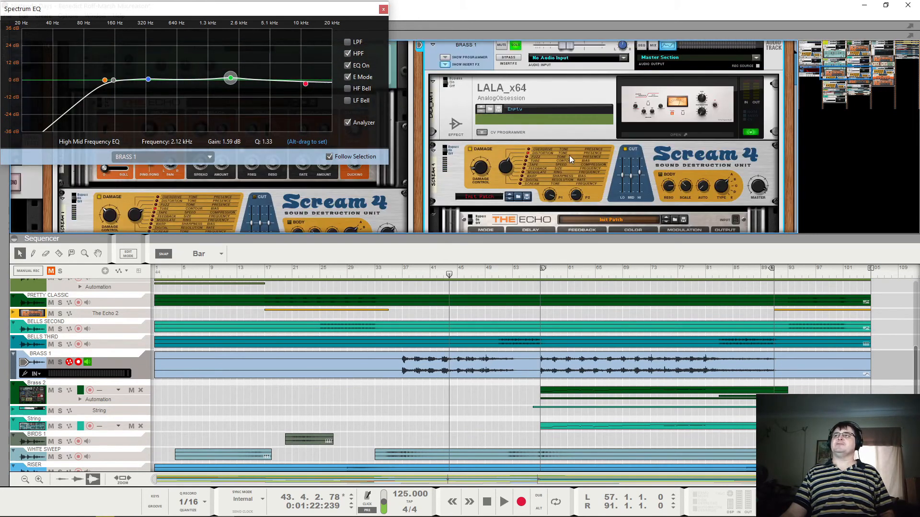
Step: Play the soloed BRASS 1 from bar 43 while reviewing its effects chain and the P1: BRASS 1 channel
{"action": "key", "text": "space"}
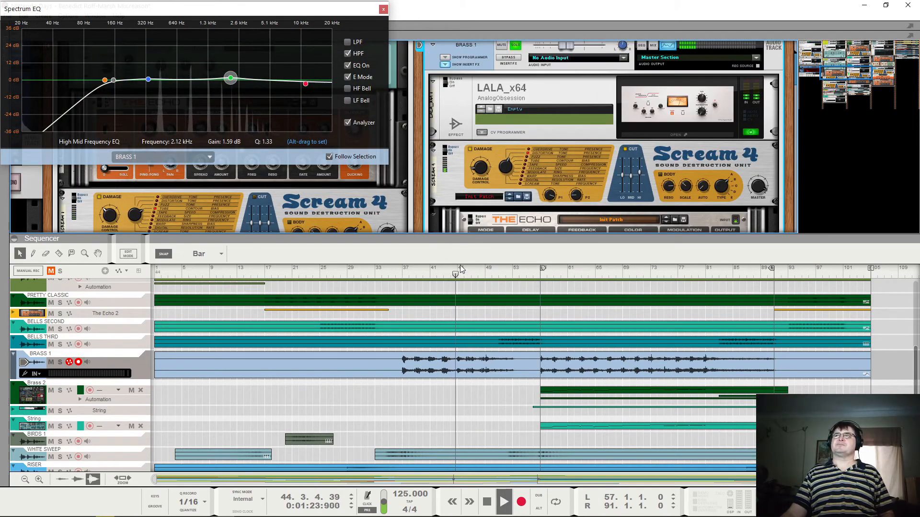
{"action": "scroll", "coordinate": [507, 166], "scroll_direction": "down", "scroll_amount": 6}
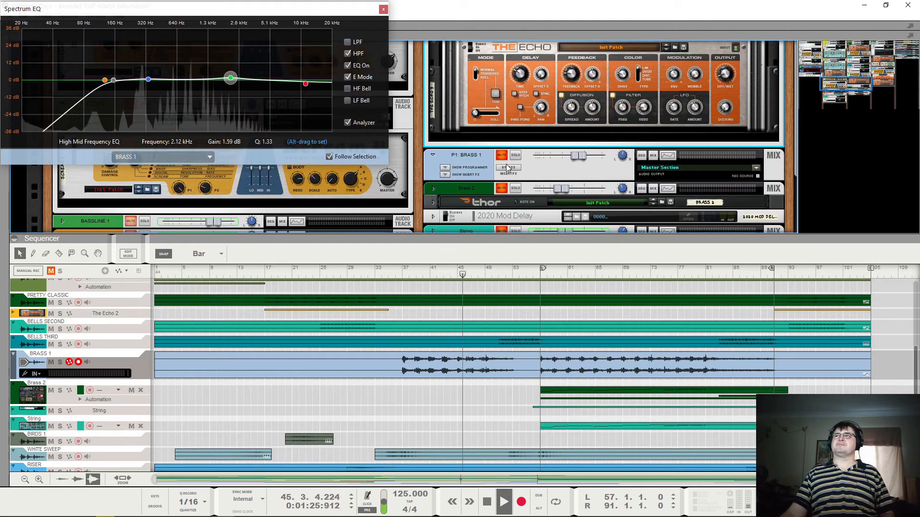
{"action": "scroll", "coordinate": [499, 227], "scroll_direction": "up", "scroll_amount": 4}
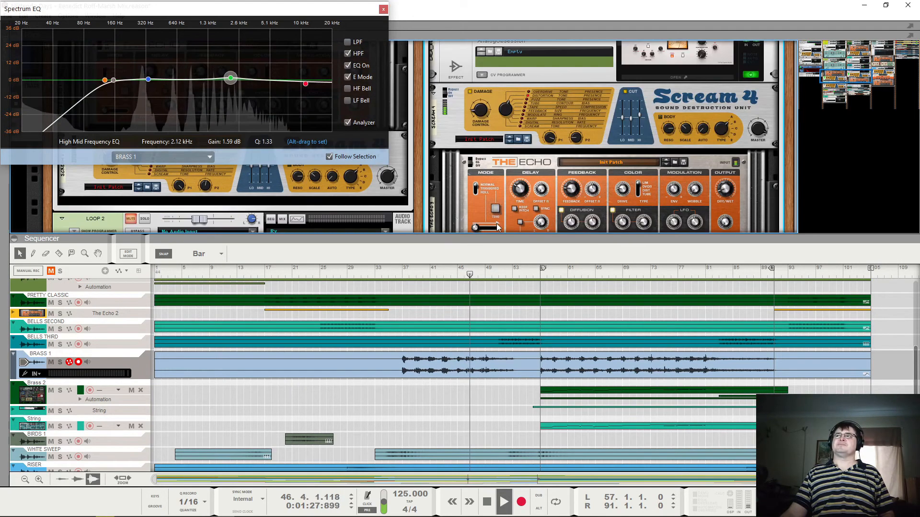
{"action": "scroll", "coordinate": [498, 227], "scroll_direction": "up", "scroll_amount": 4}
{"action": "scroll", "coordinate": [521, 130], "scroll_direction": "down", "scroll_amount": 6}
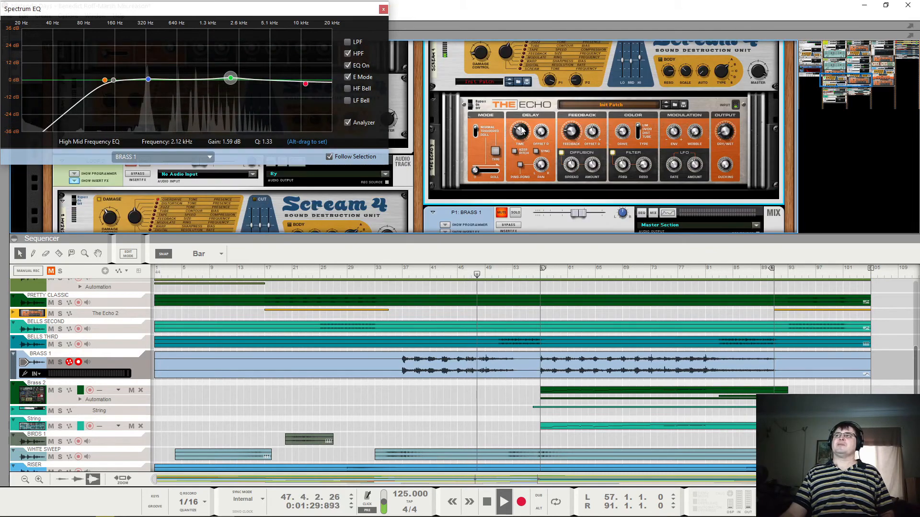
{"action": "scroll", "coordinate": [521, 130], "scroll_direction": "down", "scroll_amount": 2}
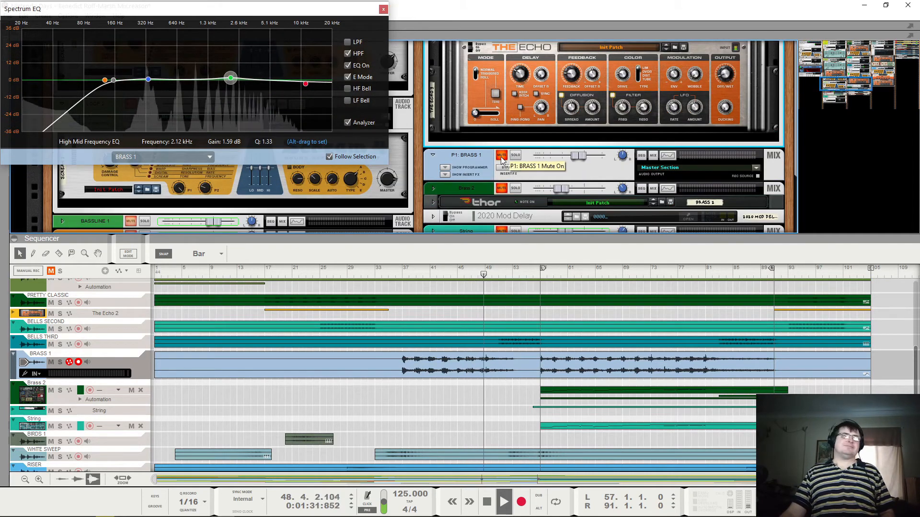
Step: Show the P1: BRASS 1 channel's EQ curve, then take BRASS 1 out of solo and reselect it during playback
{"action": "left_click", "coordinate": [501, 159]}
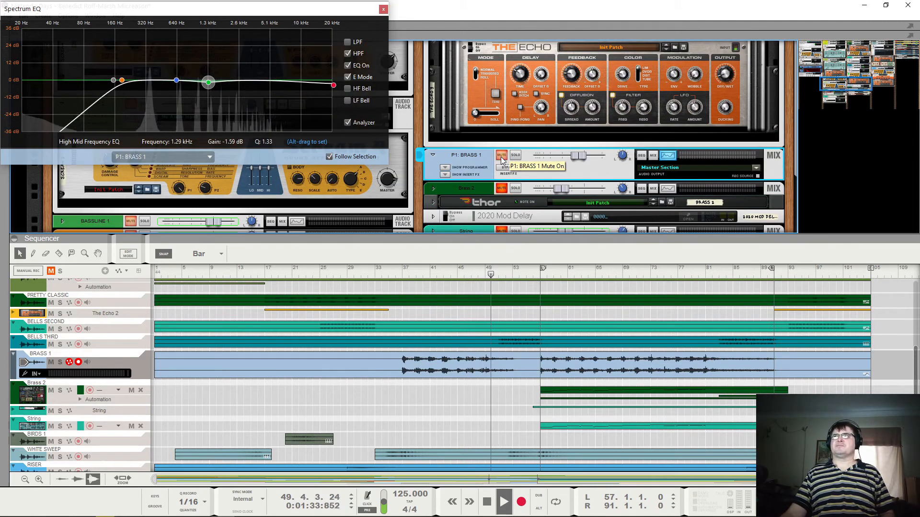
{"action": "scroll", "coordinate": [524, 62], "scroll_direction": "up", "scroll_amount": 6}
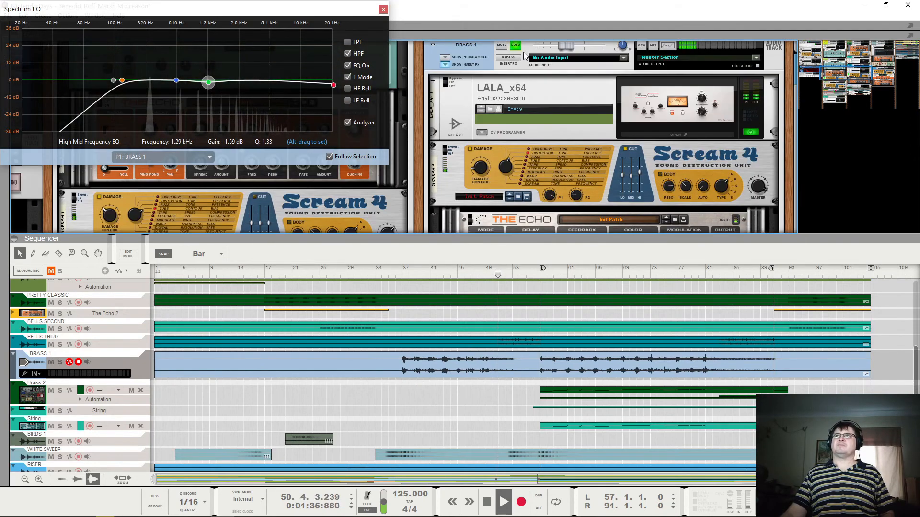
{"action": "left_click", "coordinate": [525, 56]}
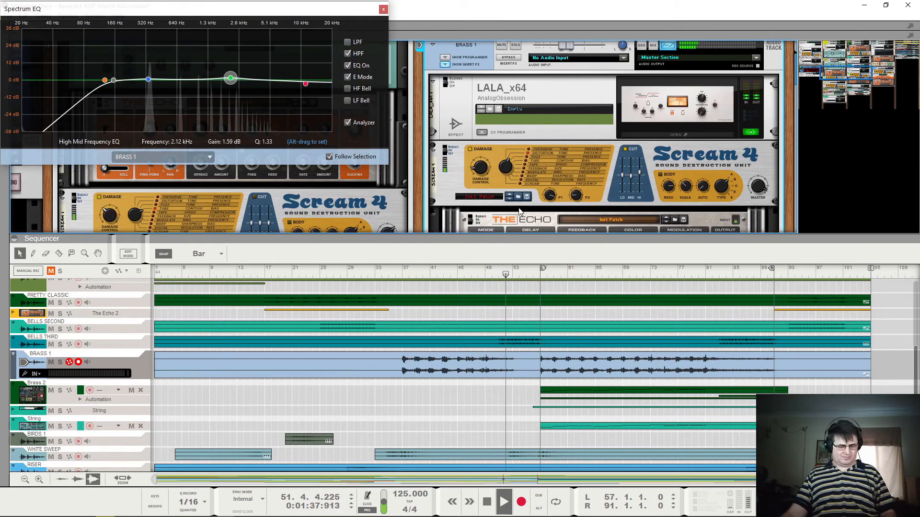
Step: Expand the sequencer to view the full track list, then restore the combined rack and sequencer view
{"action": "key", "text": "F7"}
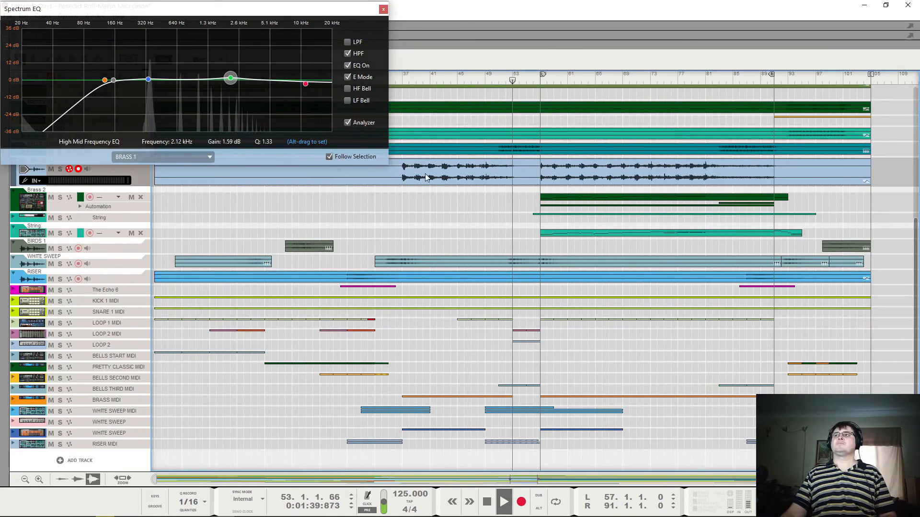
{"action": "key", "text": "F7"}
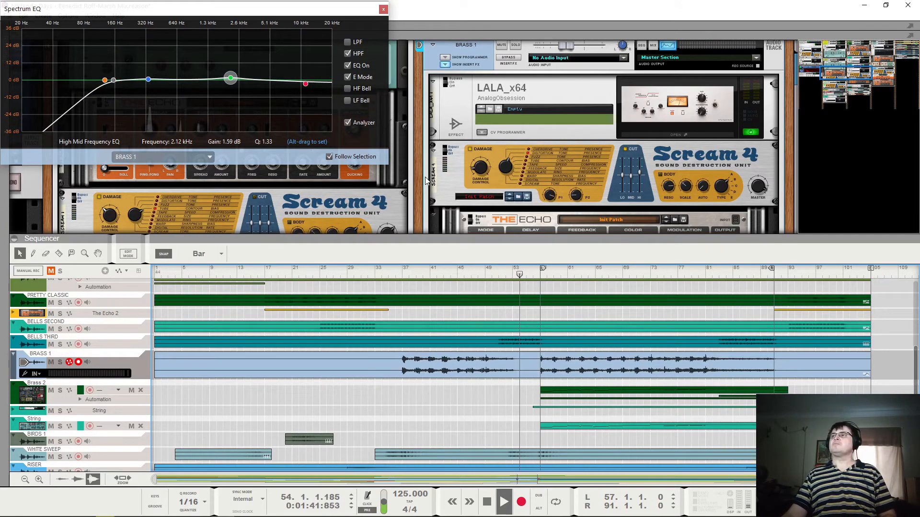
Step: Show the mixer and audition the song from about bar 37 with the BRASS 1 channel muted
{"action": "key", "text": "F5"}
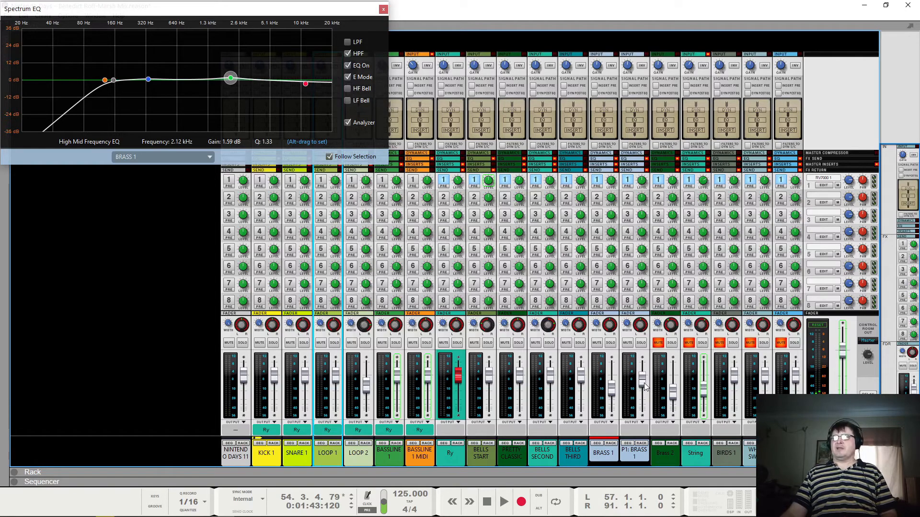
{"action": "mouse_move", "coordinate": [645, 387]}
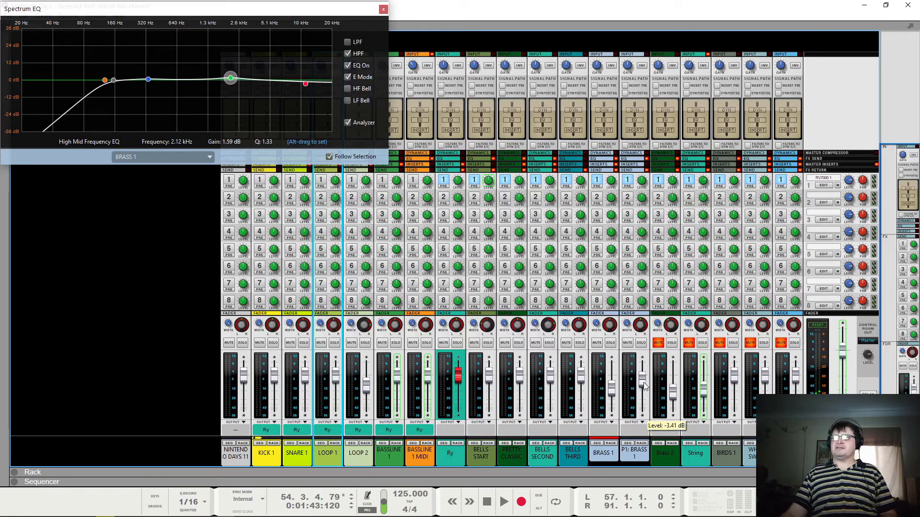
{"action": "mouse_move", "coordinate": [614, 395]}
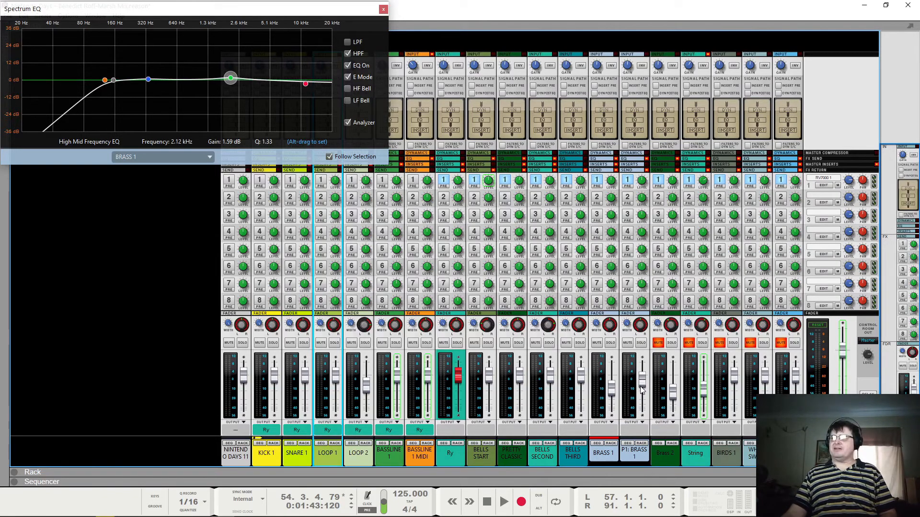
{"action": "key", "text": "space"}
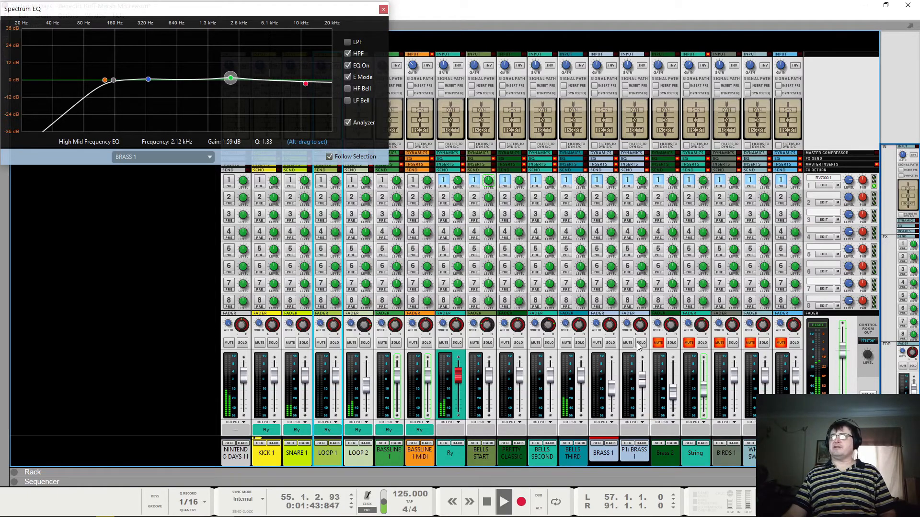
{"action": "left_click", "coordinate": [596, 343]}
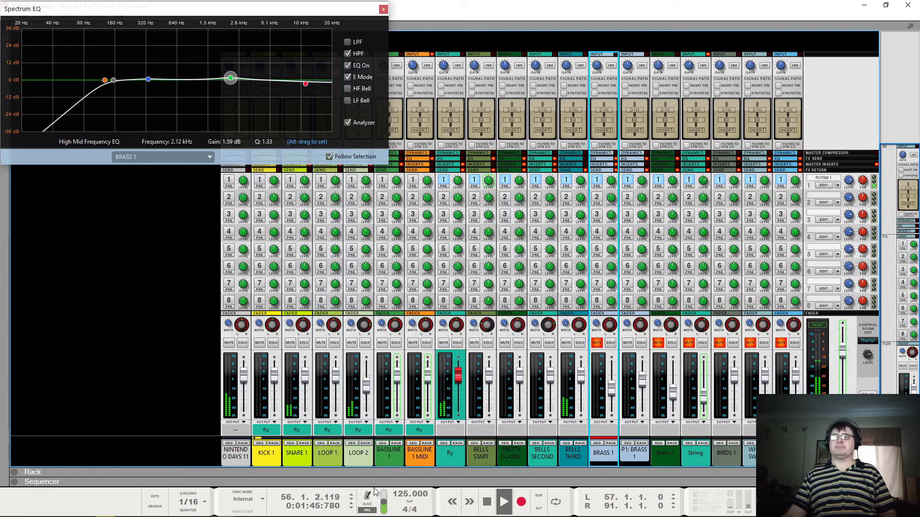
{"action": "left_click_drag", "start_coordinate": [410, 480], "coordinate": [410, 361]}
{"action": "left_click_drag", "start_coordinate": [496, 395], "coordinate": [413, 421]}
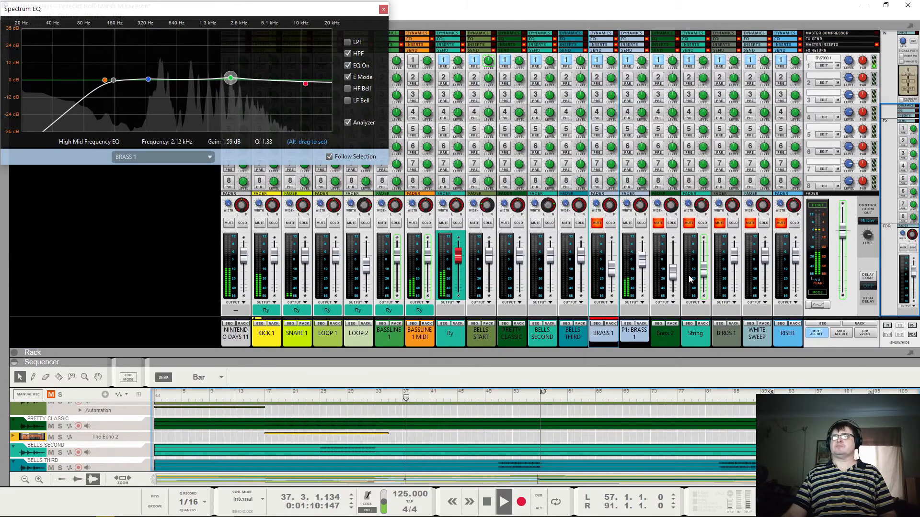
Step: Unmute BRASS 1, mute P1: BRASS 1 briefly for comparison, and view both channels' EQ curves
{"action": "left_click", "coordinate": [597, 223]}
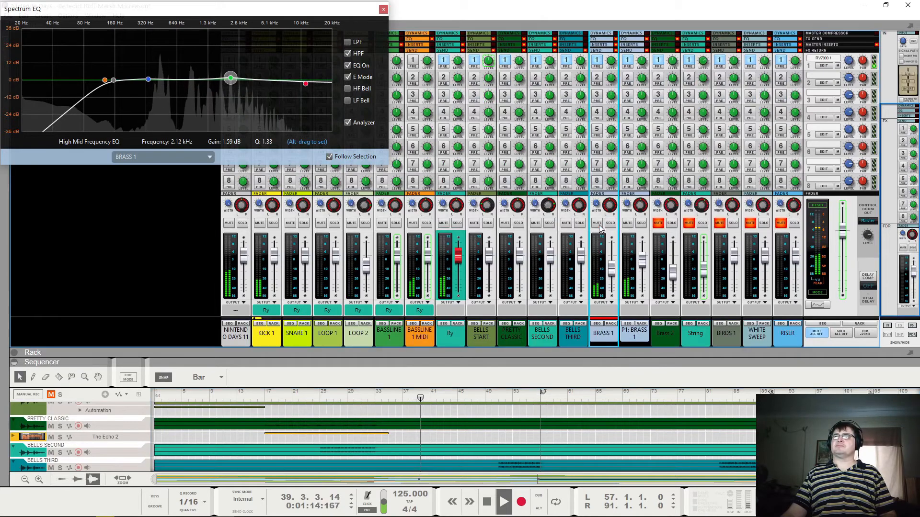
{"action": "left_click", "coordinate": [628, 224]}
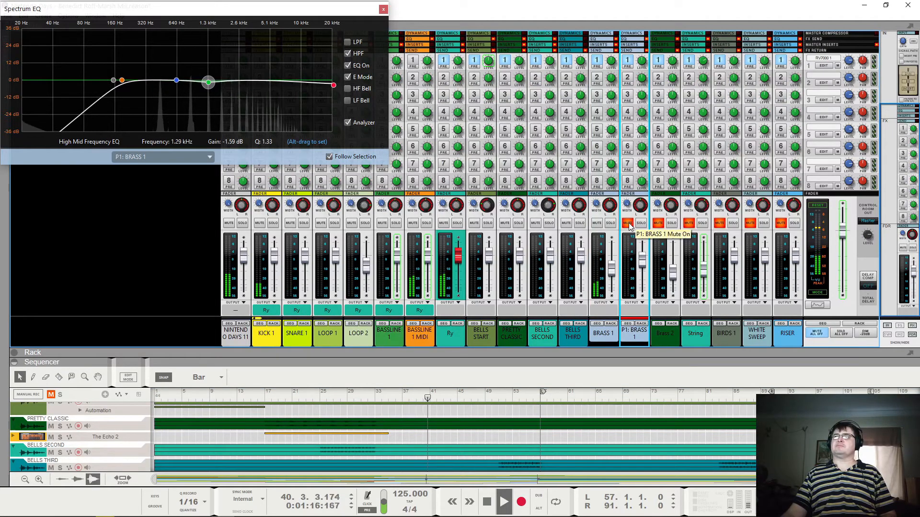
{"action": "left_click", "coordinate": [628, 223]}
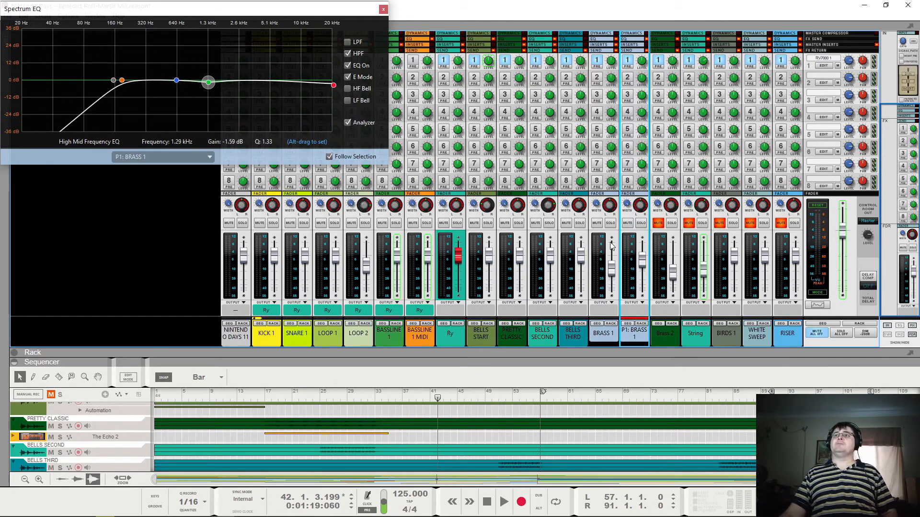
{"action": "left_click", "coordinate": [616, 333]}
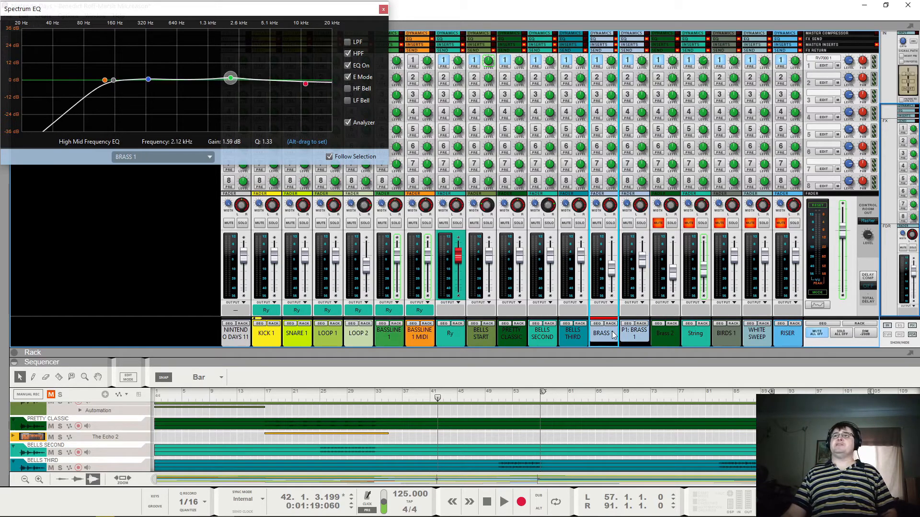
{"action": "left_click", "coordinate": [642, 334]}
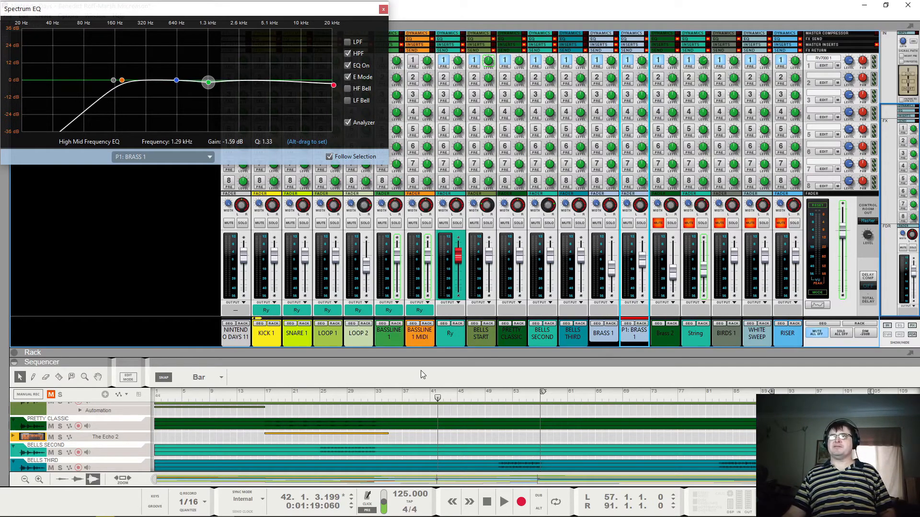
Step: Show the rack devices around P1: BRASS 1 and Brass 2 above an enlarged sequencer that includes the Brass 2 track
{"action": "left_click", "coordinate": [550, 352]}
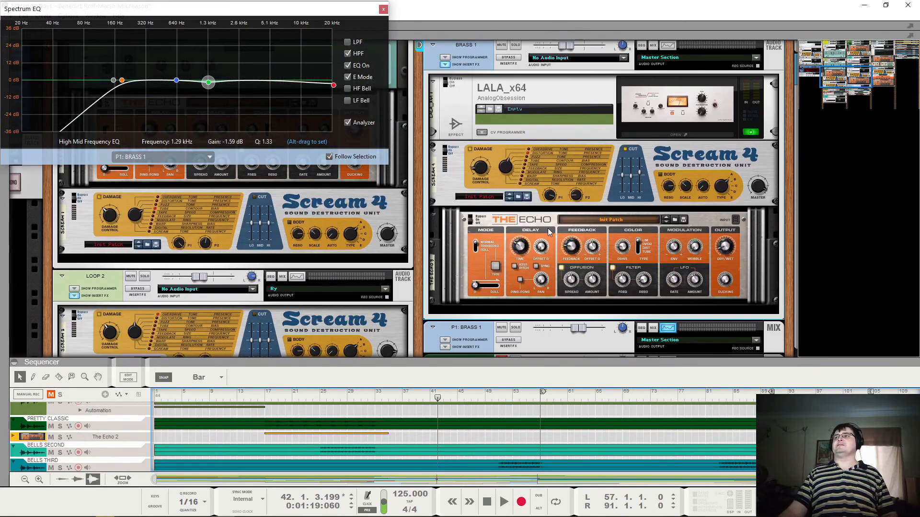
{"action": "left_click_drag", "start_coordinate": [533, 356], "coordinate": [541, 325]}
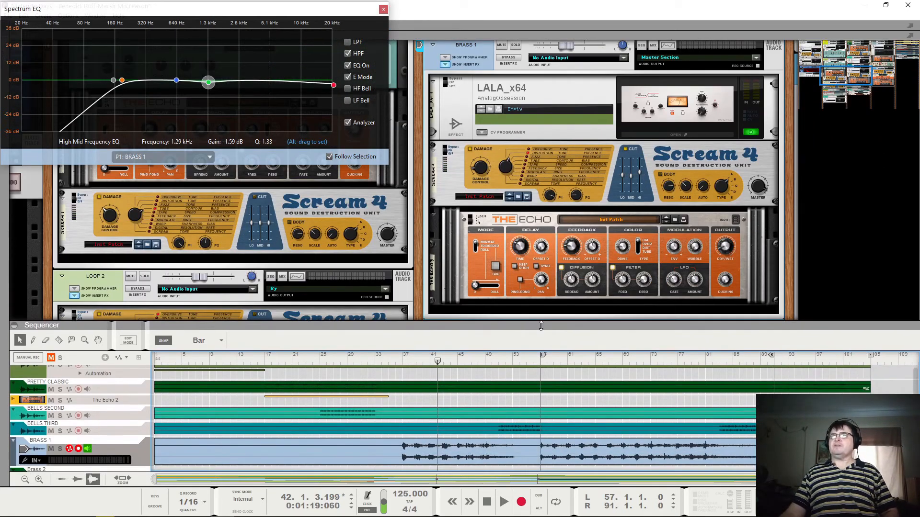
{"action": "scroll", "coordinate": [550, 205], "scroll_direction": "down", "scroll_amount": 8}
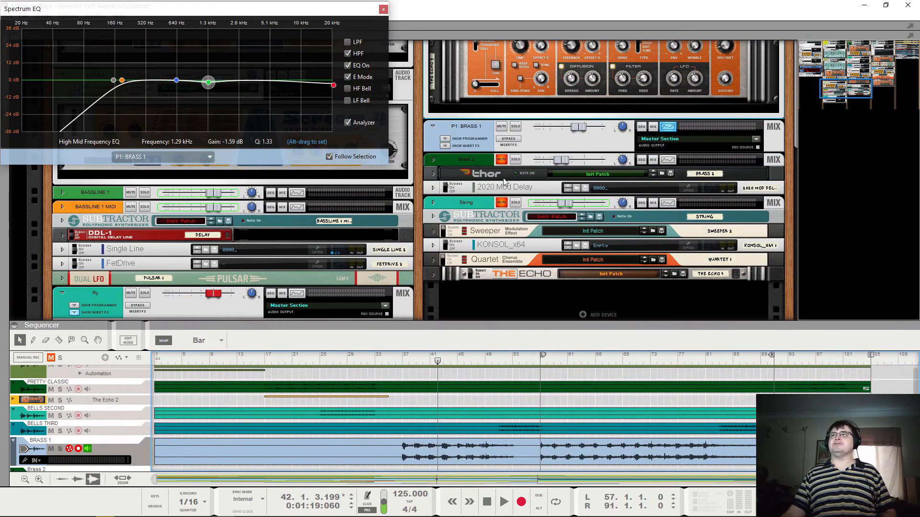
{"action": "scroll", "coordinate": [412, 373], "scroll_direction": "down", "scroll_amount": 4}
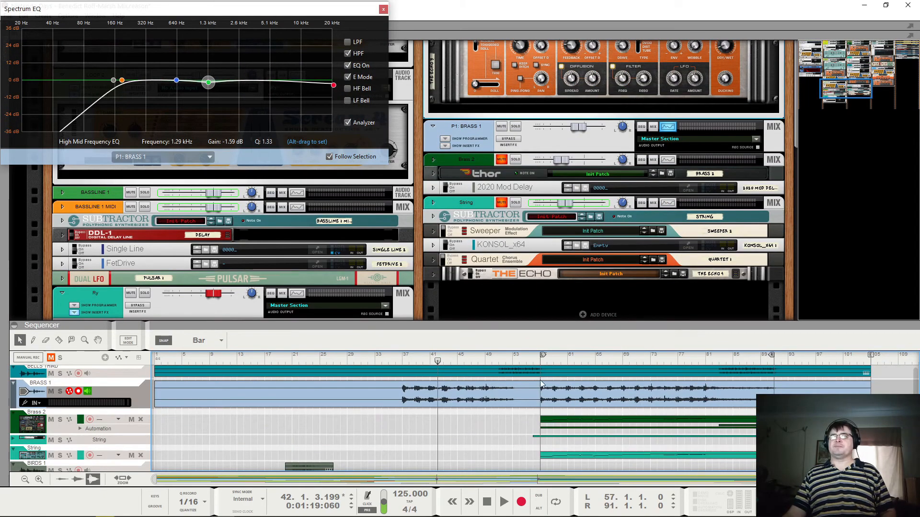
Step: Audition the song from bar 57 and again from about bar 72
{"action": "left_click", "coordinate": [541, 360]}
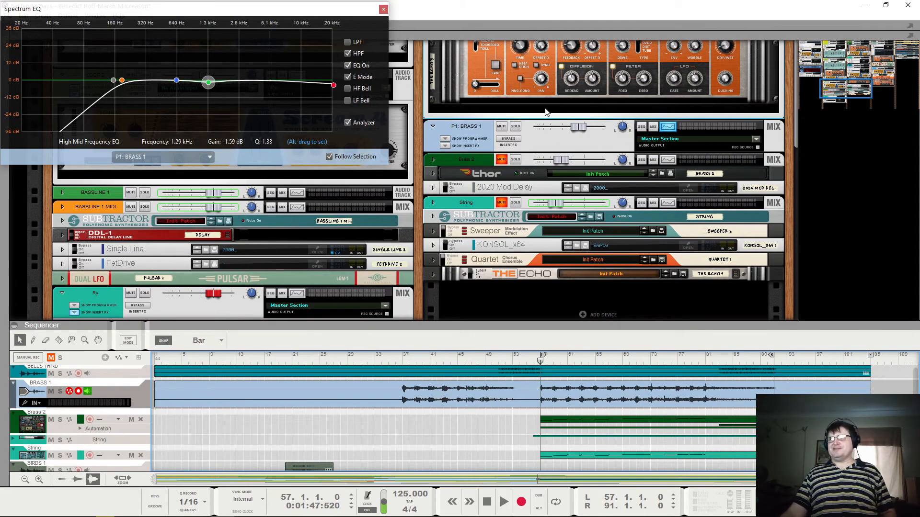
{"action": "key", "text": "space"}
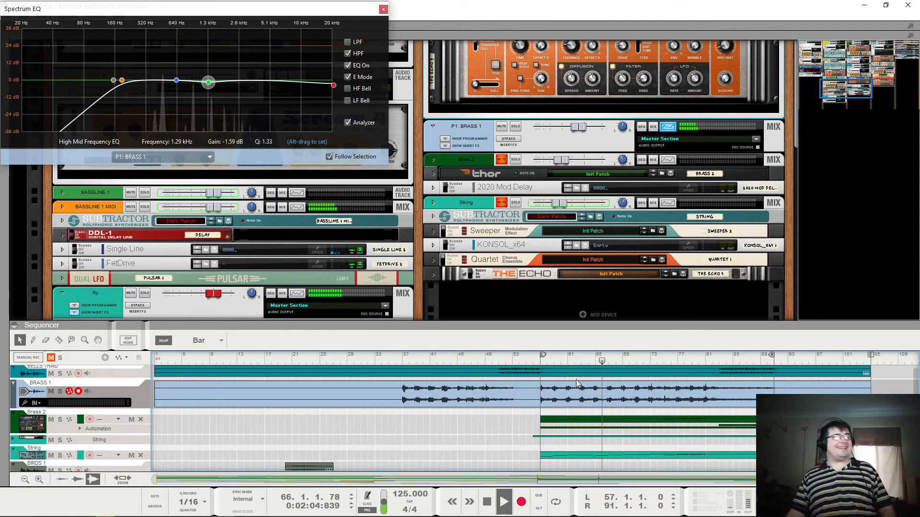
{"action": "key", "text": "space"}
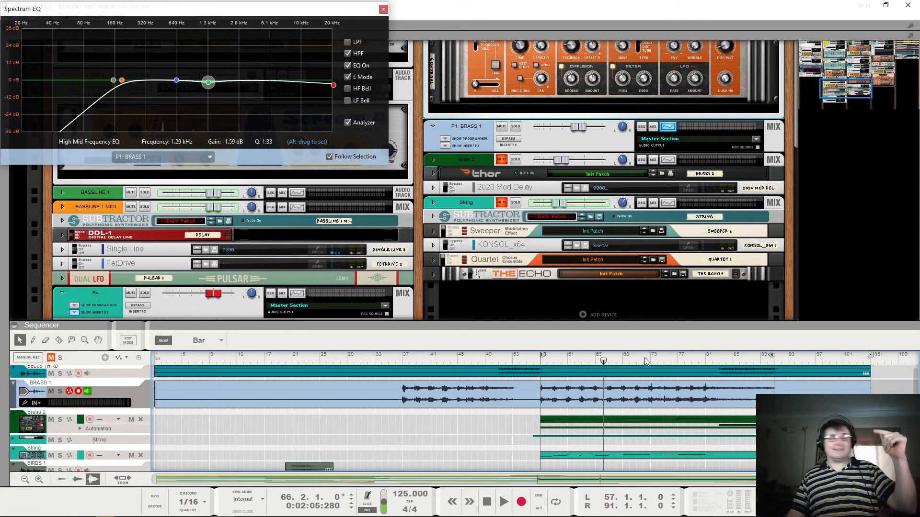
{"action": "left_click", "coordinate": [646, 363]}
{"action": "key", "text": "space"}
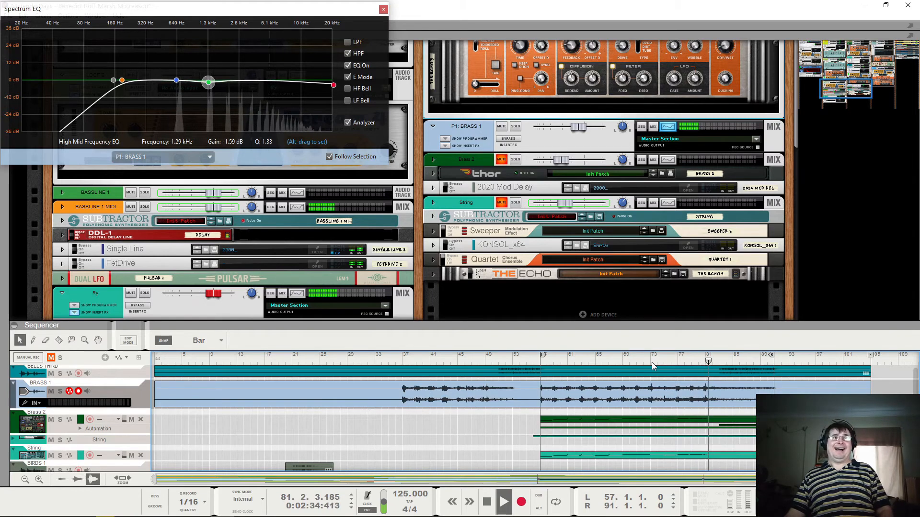
{"action": "key", "text": "space"}
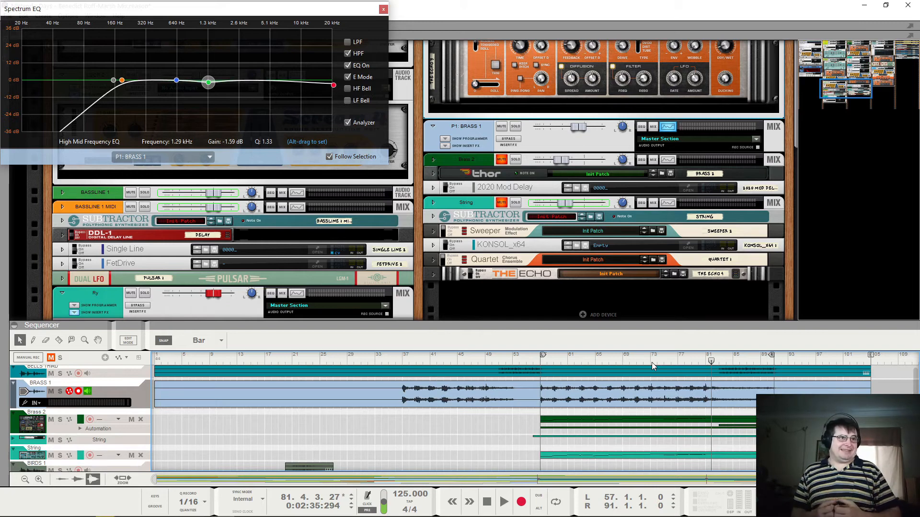
Step: Place the playhead at bars 57, 65, 74 and 75 in turn to mark the brass sections, and return it to bar 57
{"action": "left_click", "coordinate": [537, 364]}
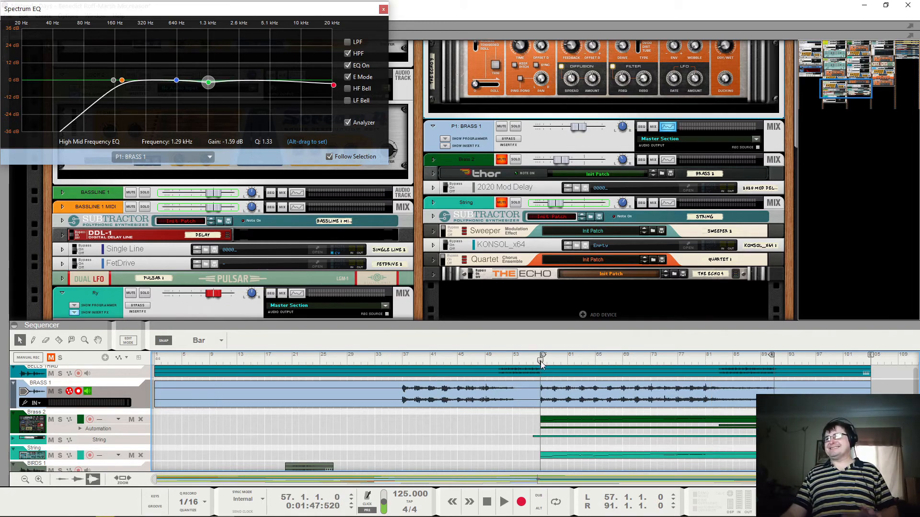
{"action": "left_click_drag", "start_coordinate": [541, 362], "coordinate": [595, 360]}
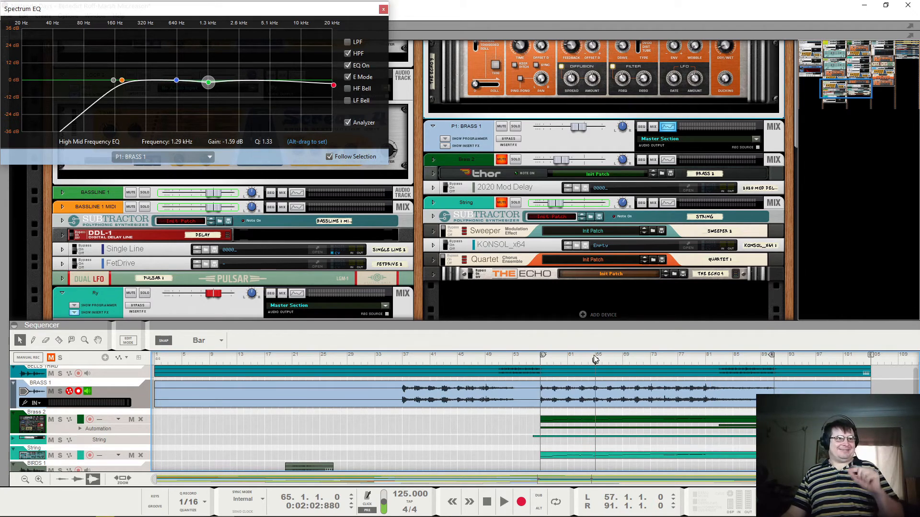
{"action": "left_click_drag", "start_coordinate": [595, 359], "coordinate": [657, 359]}
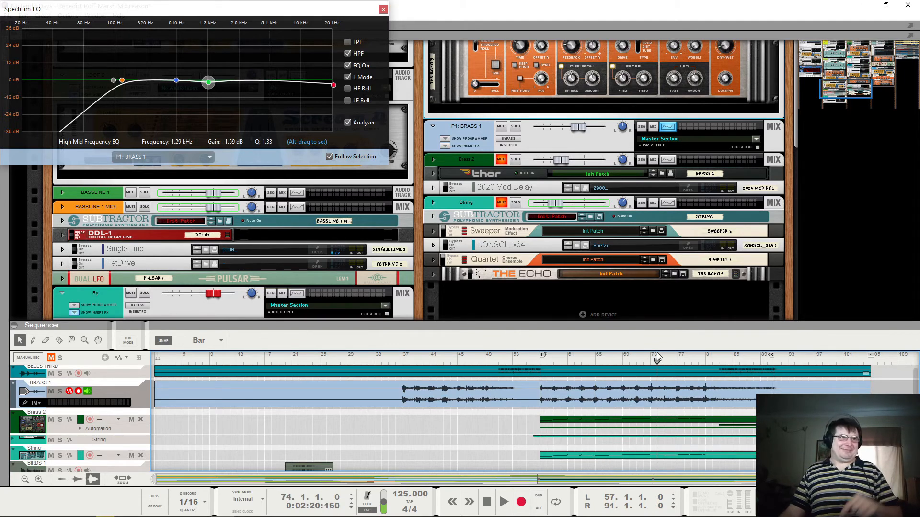
{"action": "left_click_drag", "start_coordinate": [657, 357], "coordinate": [662, 355]}
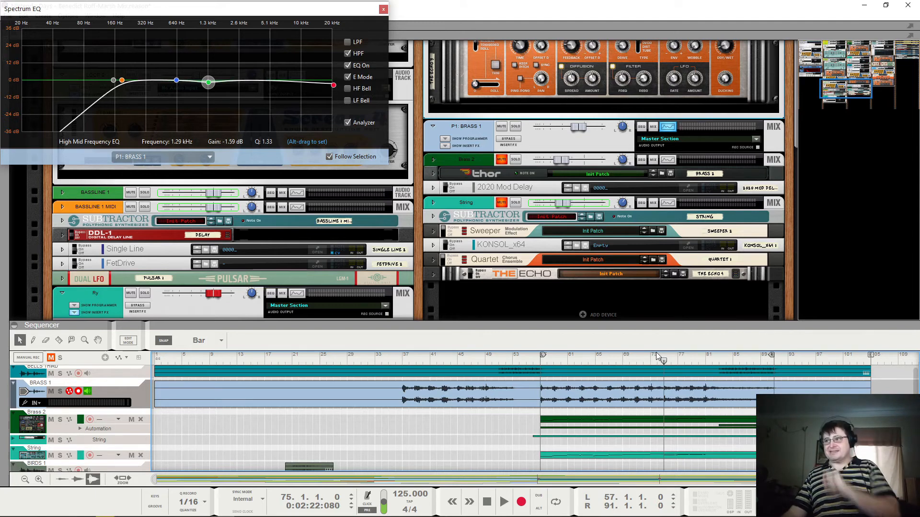
{"action": "left_click", "coordinate": [540, 360]}
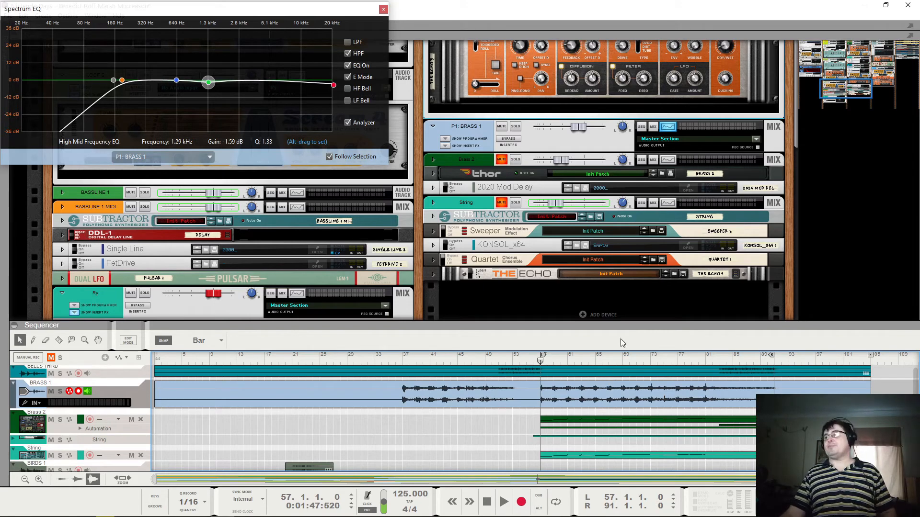
Step: Unmute the Brass 2 channel and unfold its Thor synthesizer in the rack
{"action": "left_click", "coordinate": [504, 160]}
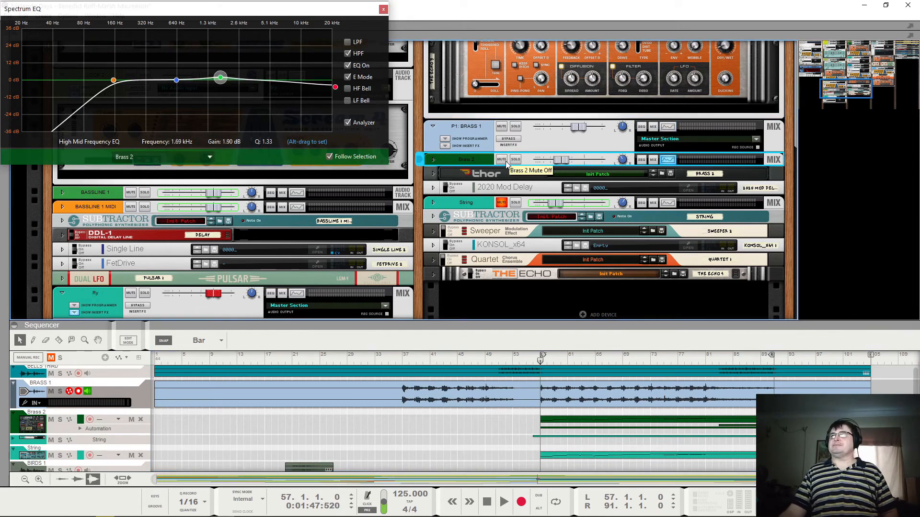
{"action": "left_click", "coordinate": [433, 175]}
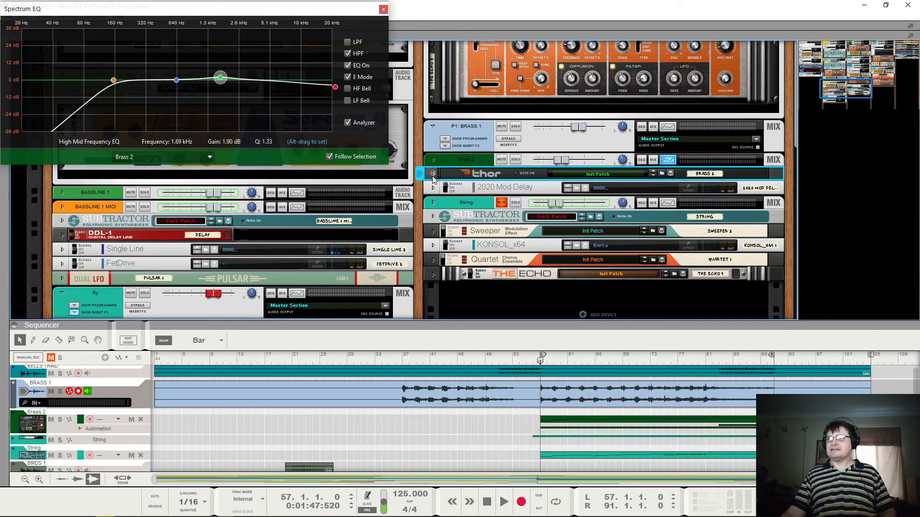
{"action": "scroll", "coordinate": [536, 58], "scroll_direction": "up", "scroll_amount": 3}
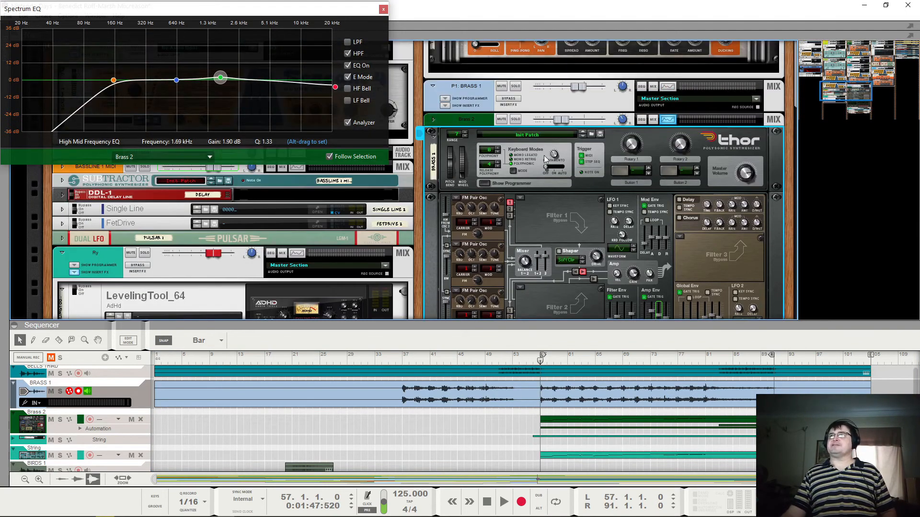
Step: Play from bar 57 and solo the Brass 2 channel to hear the Thor sound alone
{"action": "key", "text": "space"}
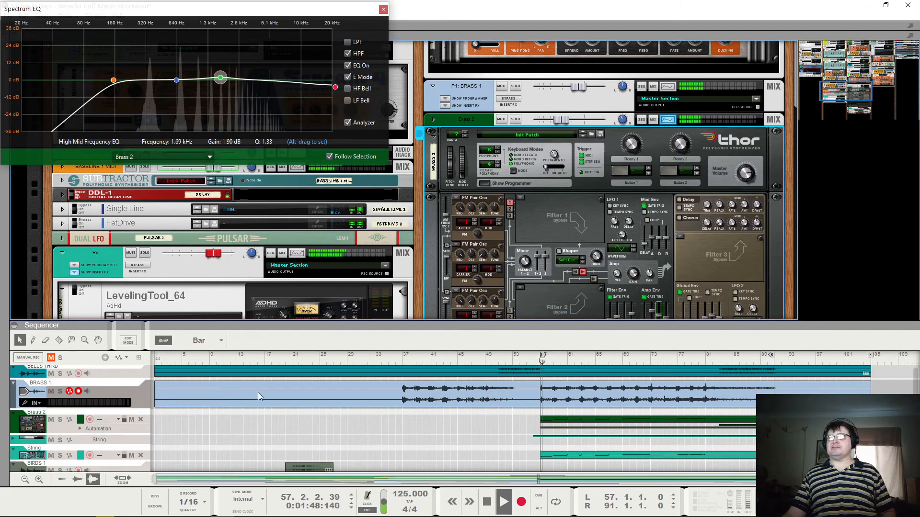
{"action": "left_click", "coordinate": [515, 119]}
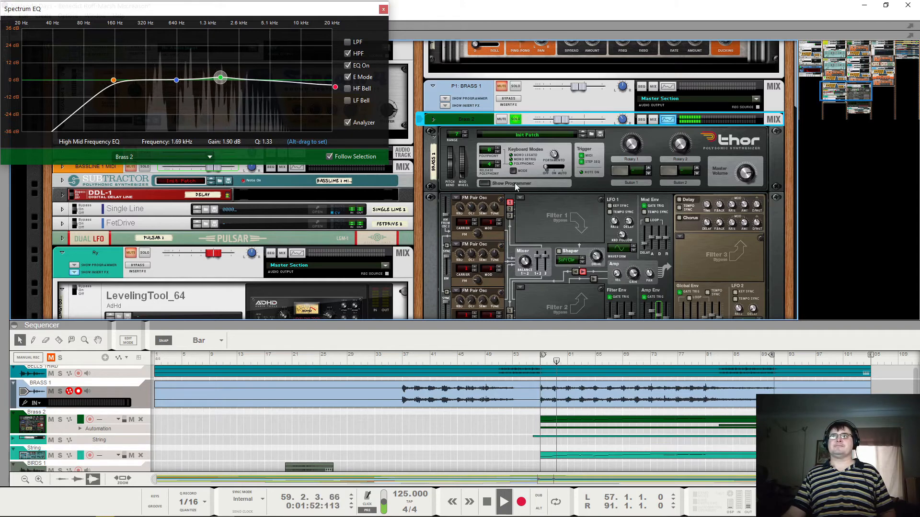
{"action": "scroll", "coordinate": [499, 204], "scroll_direction": "down", "scroll_amount": 3}
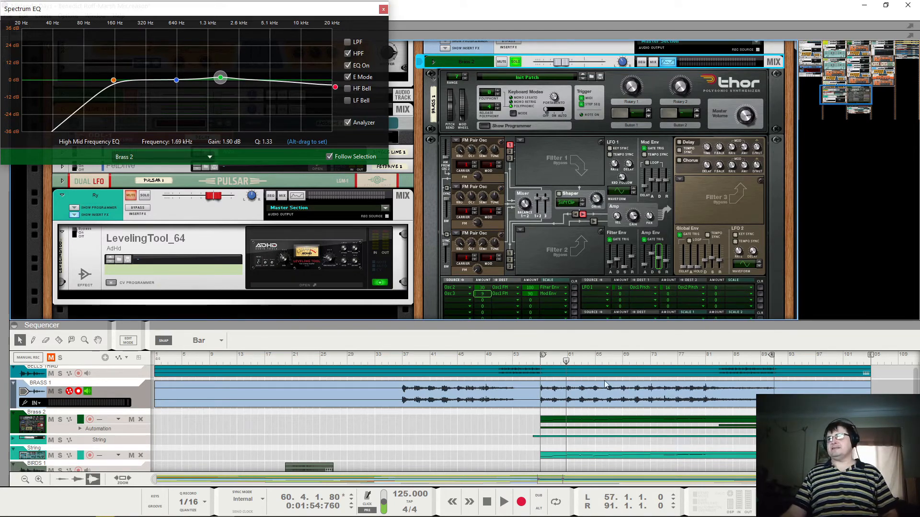
Step: Expand the Brass 2 automation lanes and open the Mod 2 Dest Amount clip at bar 57 for inline editing
{"action": "left_click", "coordinate": [84, 432]}
{"action": "scroll", "coordinate": [250, 429], "scroll_direction": "down", "scroll_amount": 1}
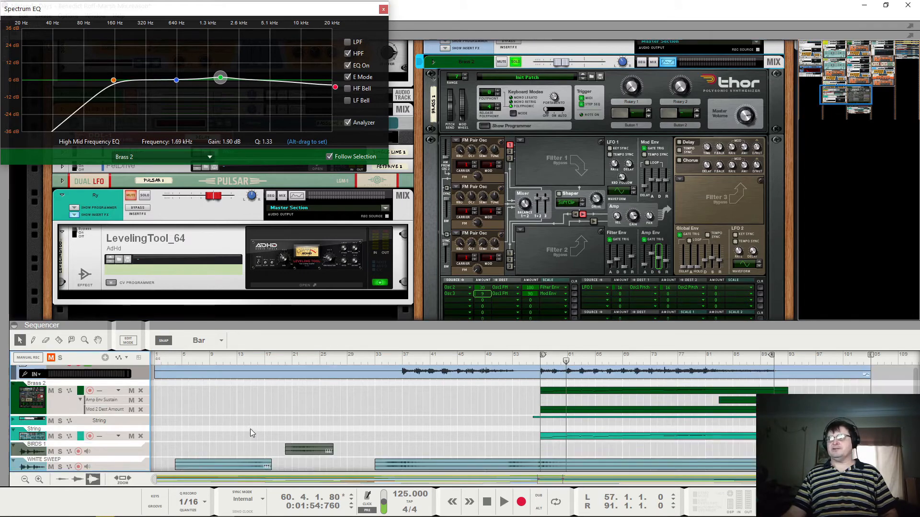
{"action": "double_click", "coordinate": [563, 408]}
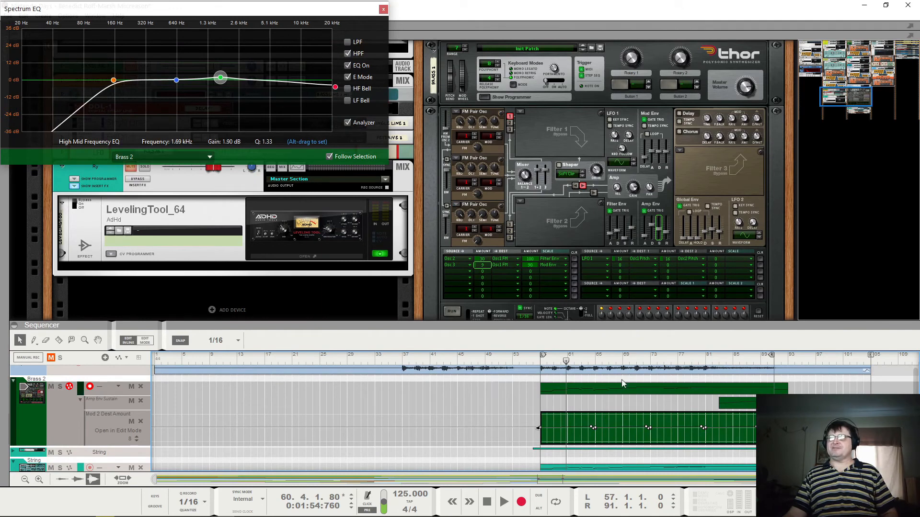
Step: Play the soloed Brass 2 part with its modulation automation and move playback back to around bar 64
{"action": "key", "text": "space"}
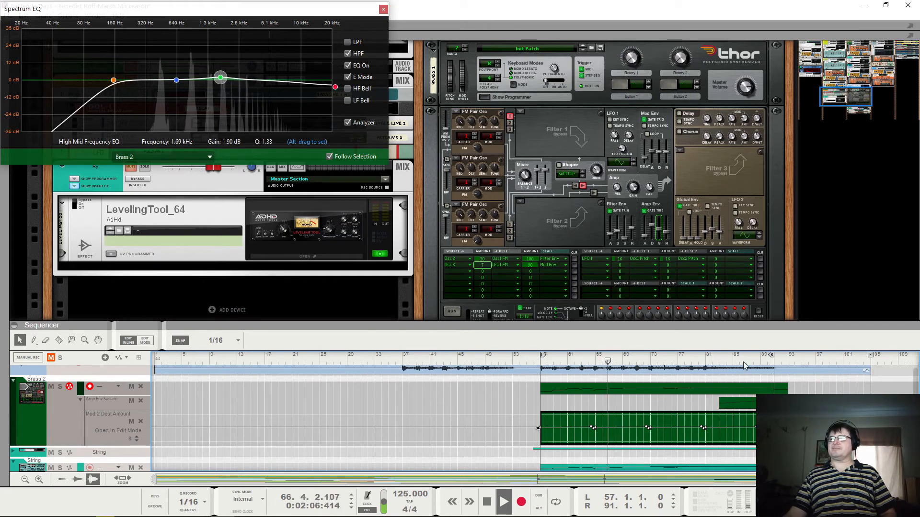
{"action": "left_click", "coordinate": [761, 360]}
{"action": "left_click", "coordinate": [532, 356]}
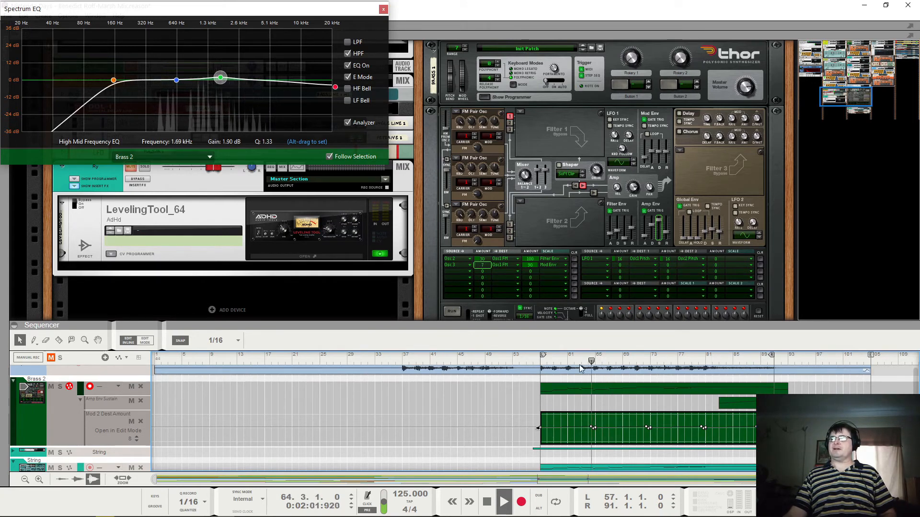
Step: Stop playback, fold the Brass 2 automation lanes and return the song position to bar 57
{"action": "key", "text": "space"}
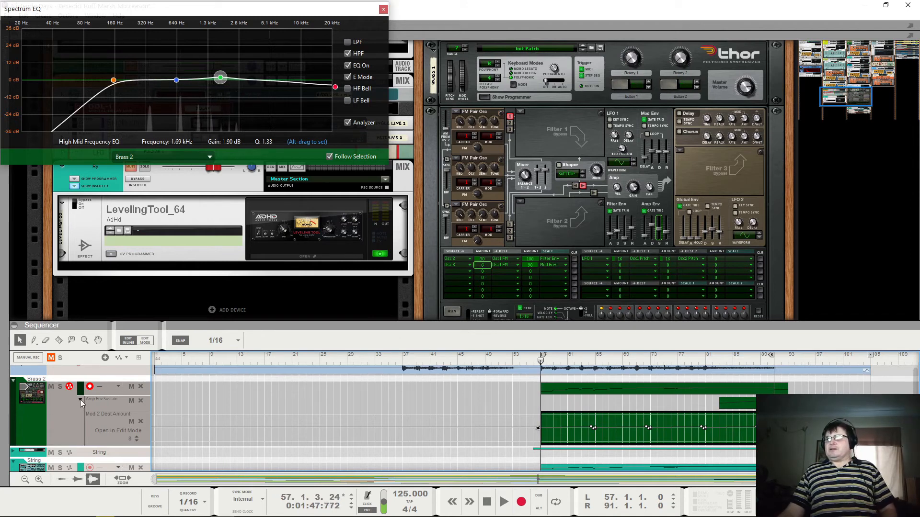
{"action": "left_click", "coordinate": [79, 399]}
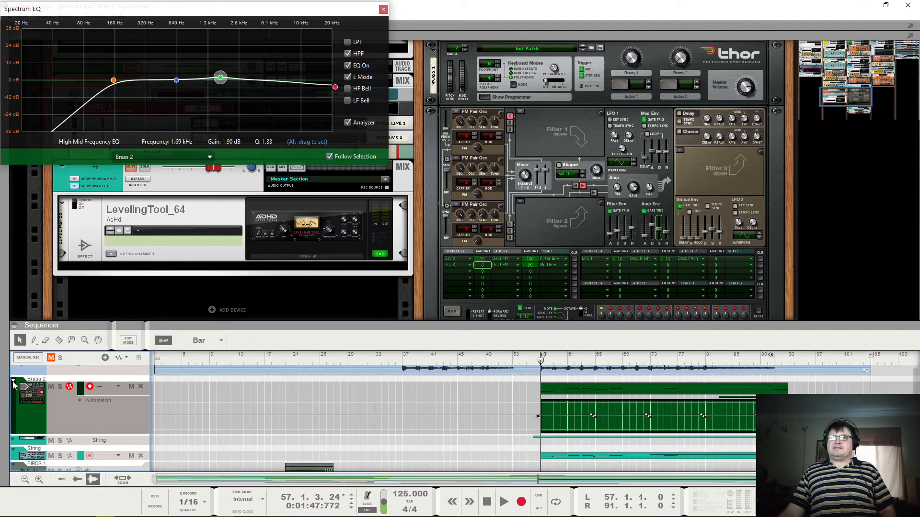
{"action": "left_click", "coordinate": [185, 387]}
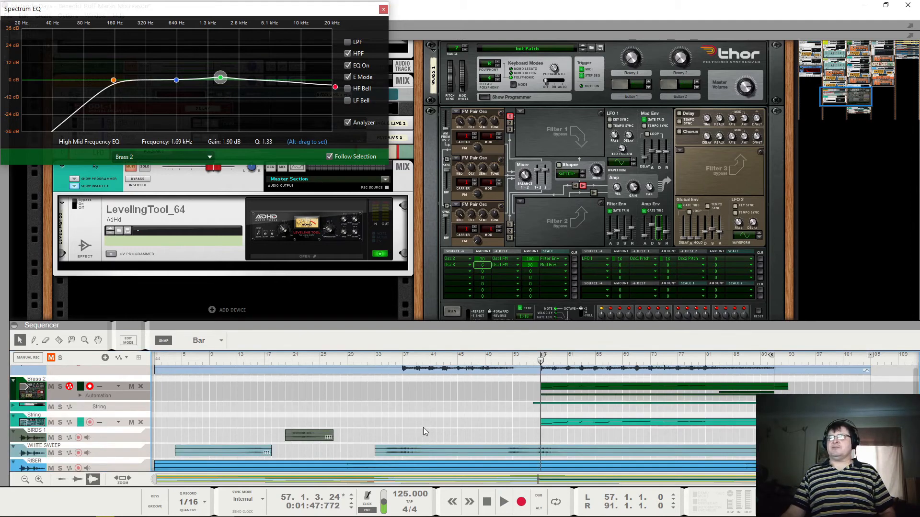
{"action": "left_click", "coordinate": [540, 359]}
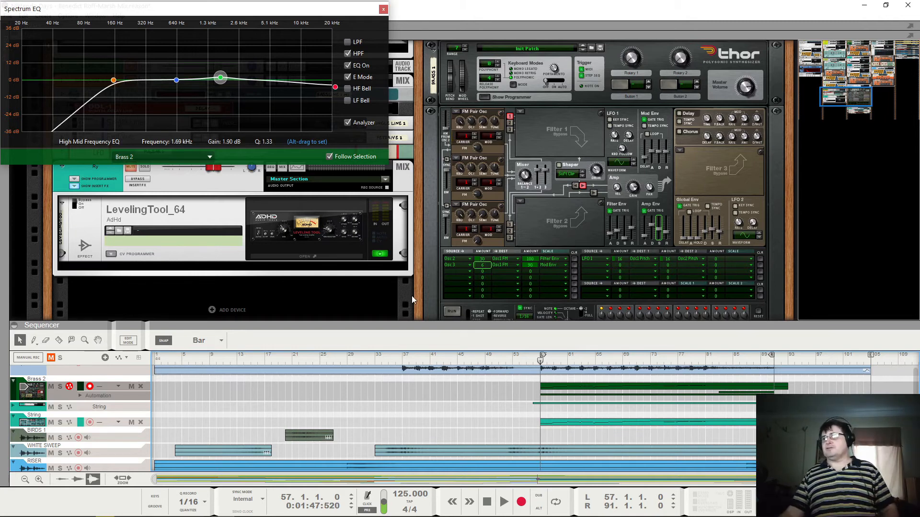
Step: Unsolo the Brass 2 channel and play the full mix from around bar 44
{"action": "left_click", "coordinate": [451, 356]}
{"action": "key", "text": "space"}
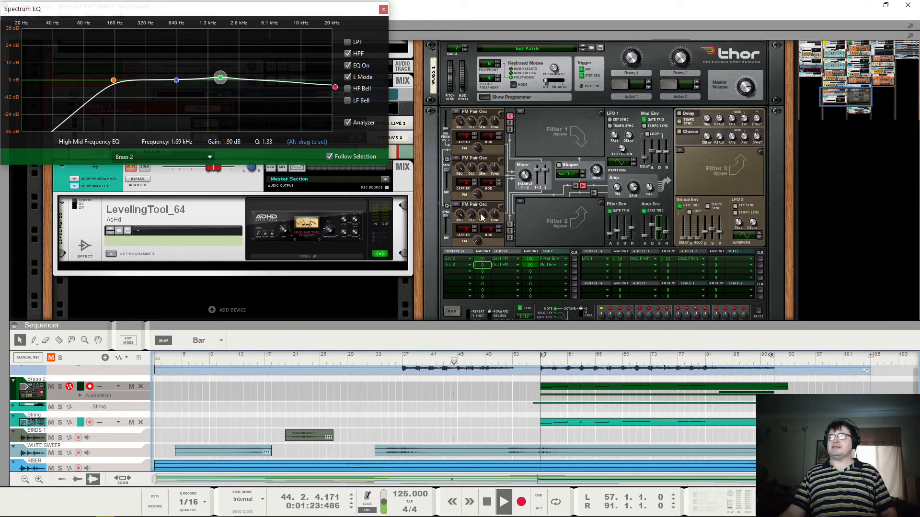
{"action": "key", "text": "space"}
{"action": "scroll", "coordinate": [476, 279], "scroll_direction": "up", "scroll_amount": 3}
{"action": "left_click", "coordinate": [515, 148]}
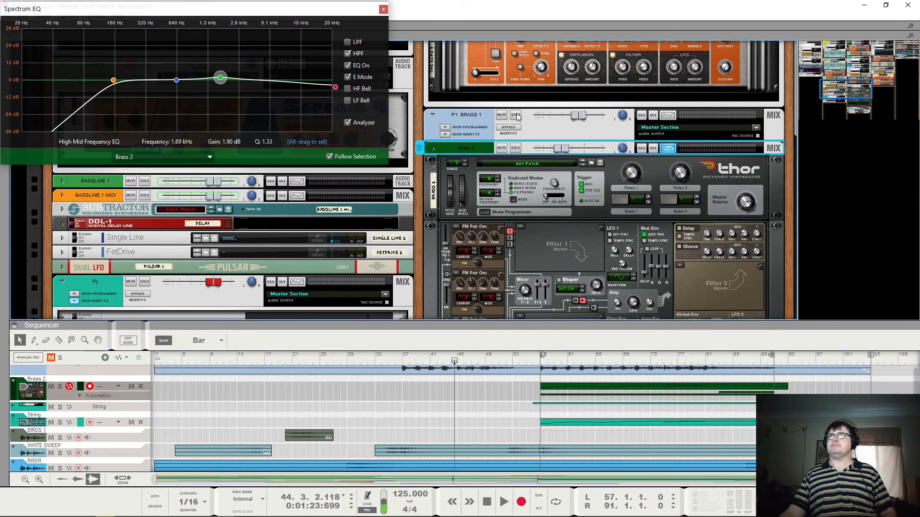
{"action": "key", "text": "space"}
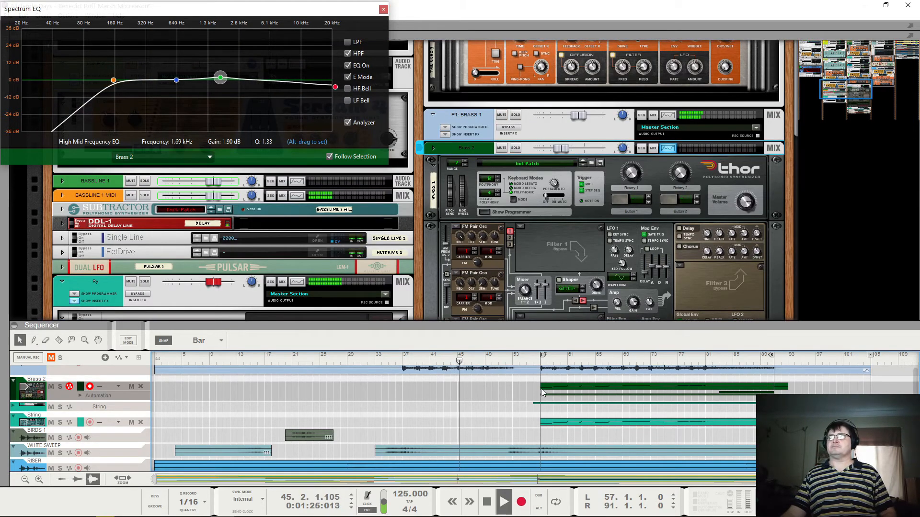
Step: Play from bar 57 and briefly mute Brass 2 to compare the mix with and without it
{"action": "left_click", "coordinate": [541, 361]}
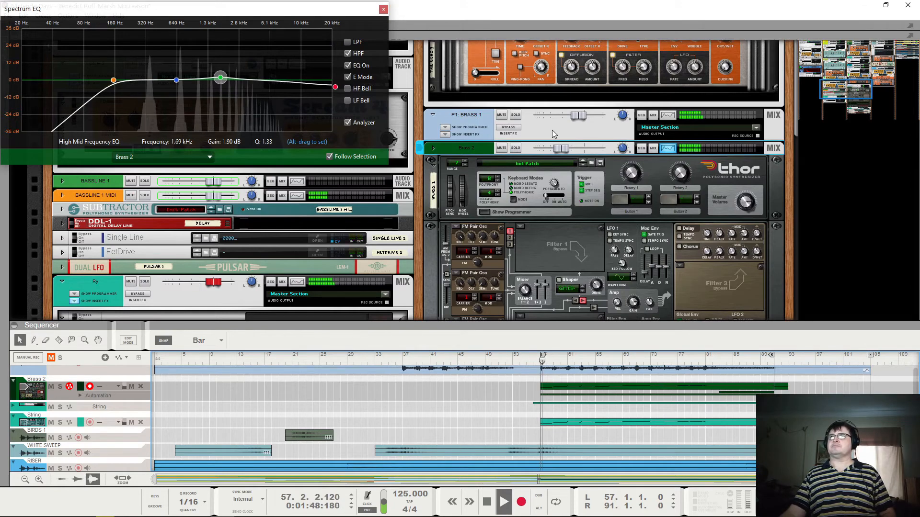
{"action": "left_click", "coordinate": [502, 148]}
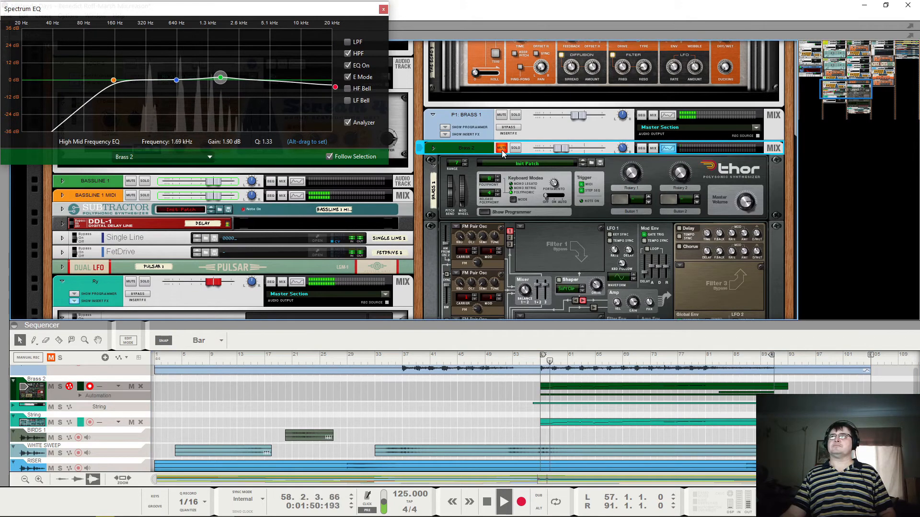
{"action": "left_click", "coordinate": [502, 148]}
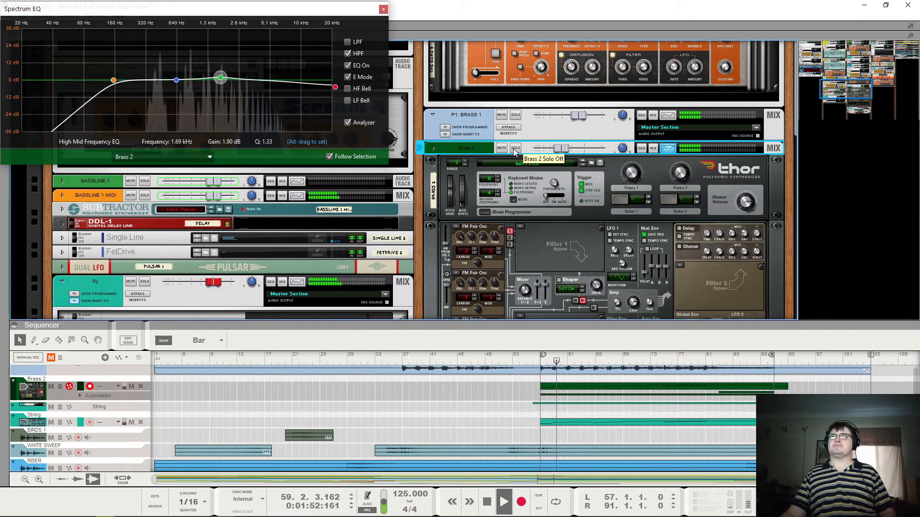
{"action": "key", "text": "space"}
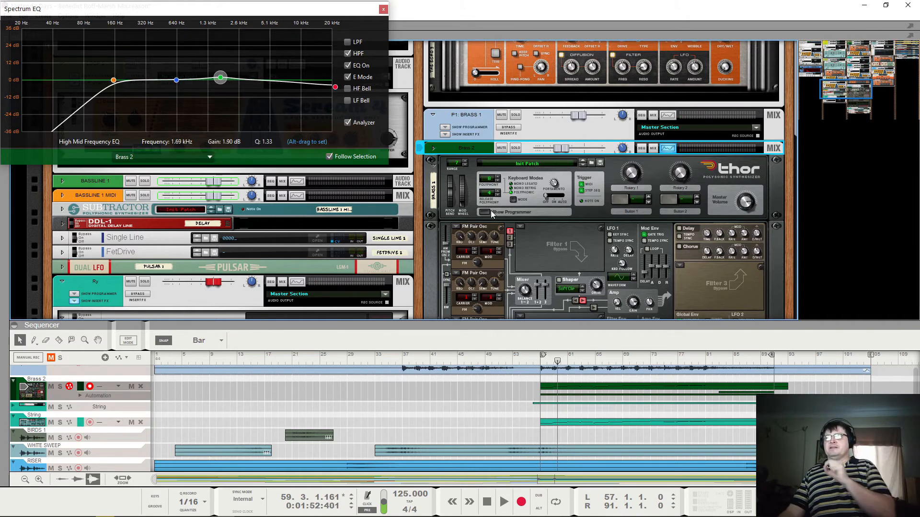
{"action": "key", "text": "space"}
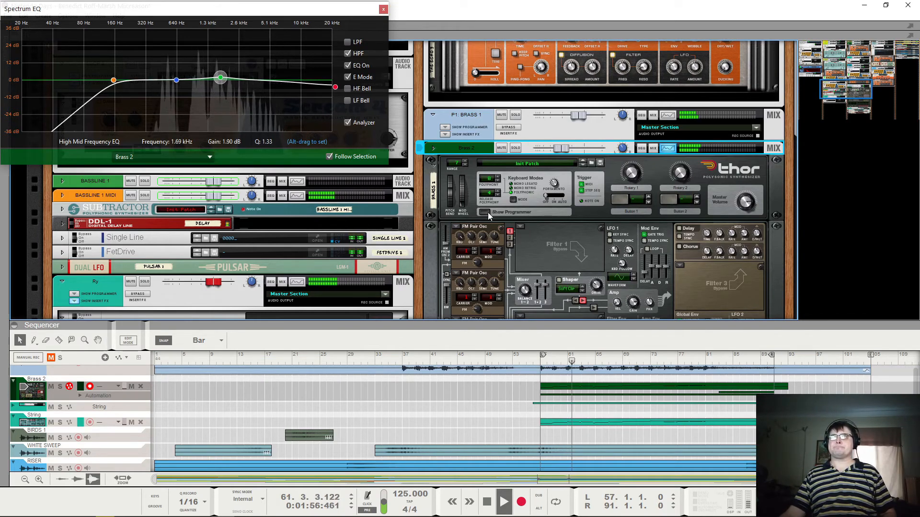
Step: Hide Thor's programmer and open the 2020 Mod Delay's interface, keeping it open while playing from bar 57
{"action": "left_click", "coordinate": [488, 211]}
{"action": "key", "text": "space"}
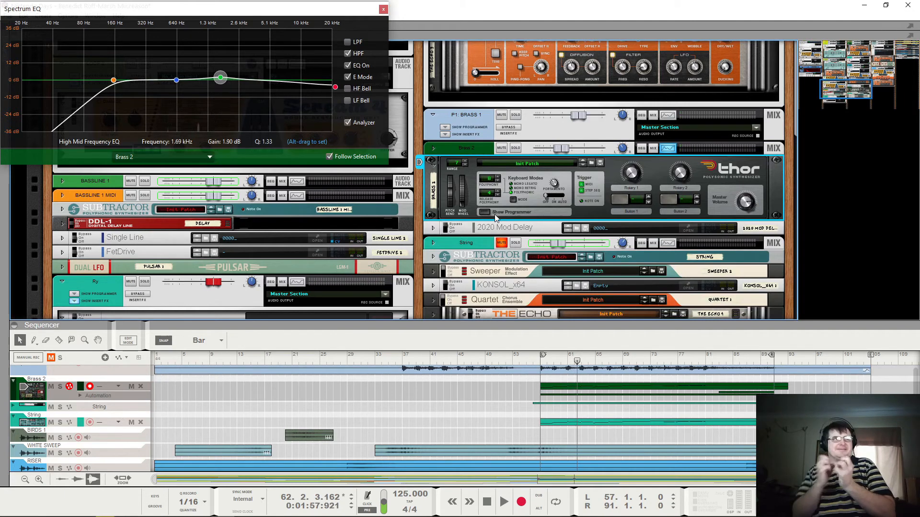
{"action": "left_click", "coordinate": [456, 230]}
{"action": "left_click", "coordinate": [540, 359]}
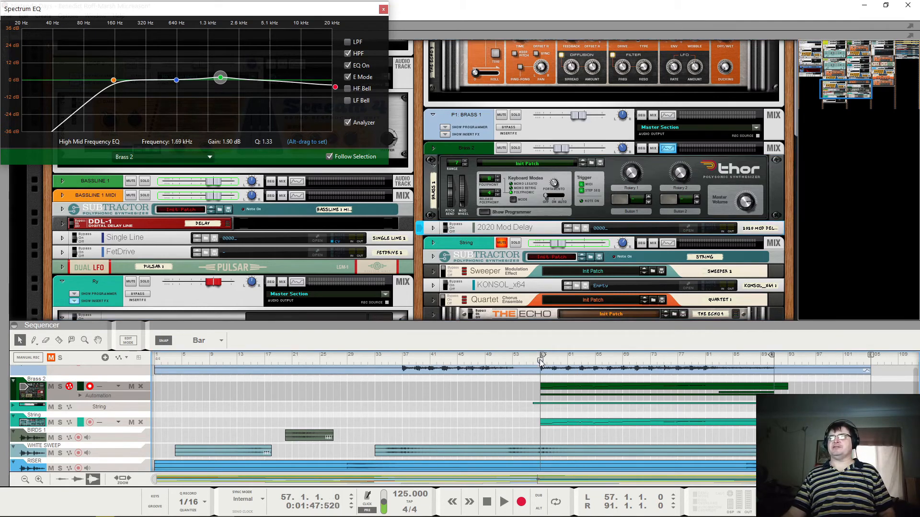
{"action": "key", "text": "space"}
{"action": "left_click", "coordinate": [690, 230]}
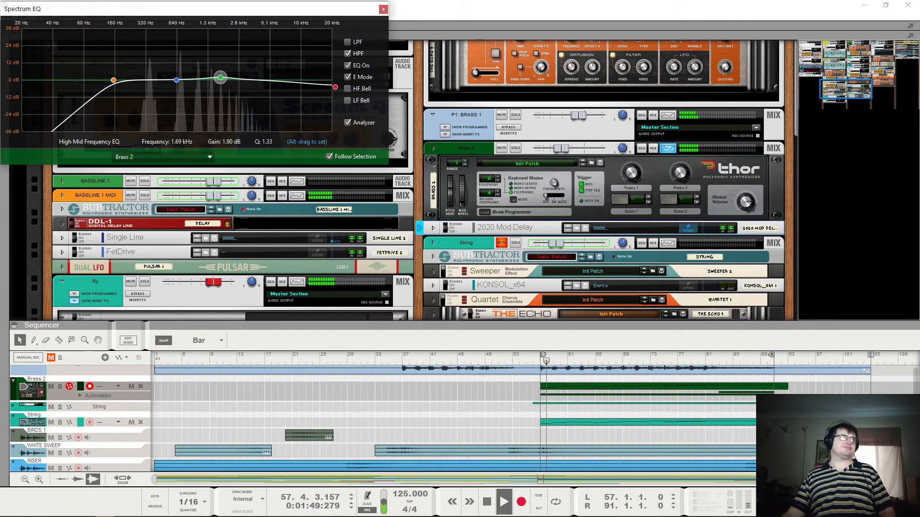
{"action": "left_click", "coordinate": [331, 192]}
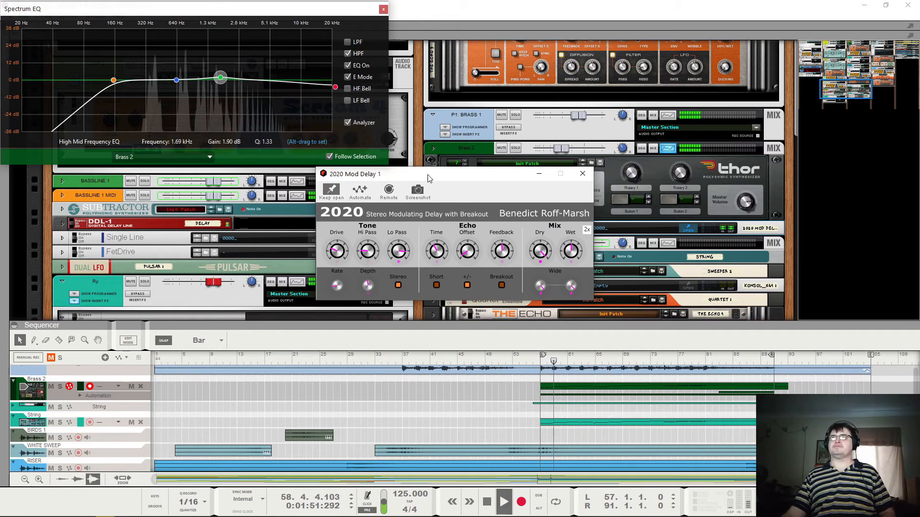
Step: Solo Brass 2 to listen to its 2020 Mod Delay effect, and close the plugin window
{"action": "left_click", "coordinate": [515, 149]}
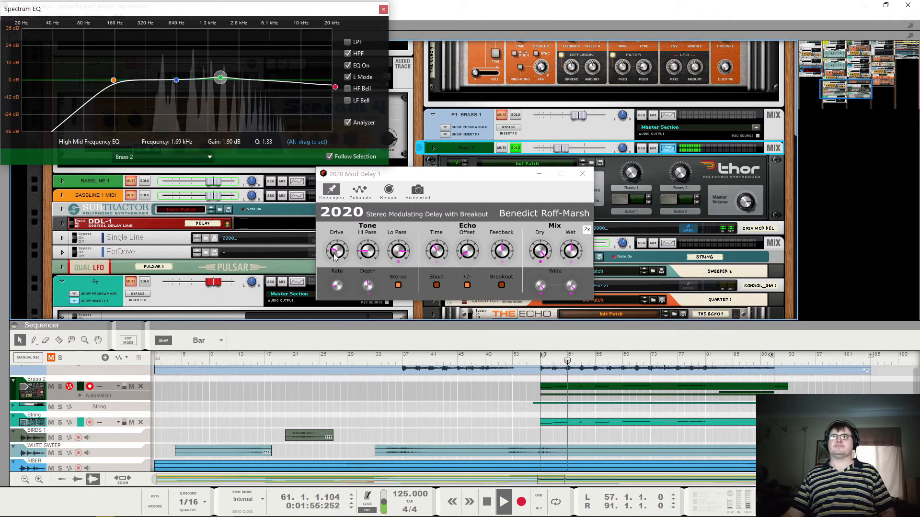
{"action": "key", "text": "space"}
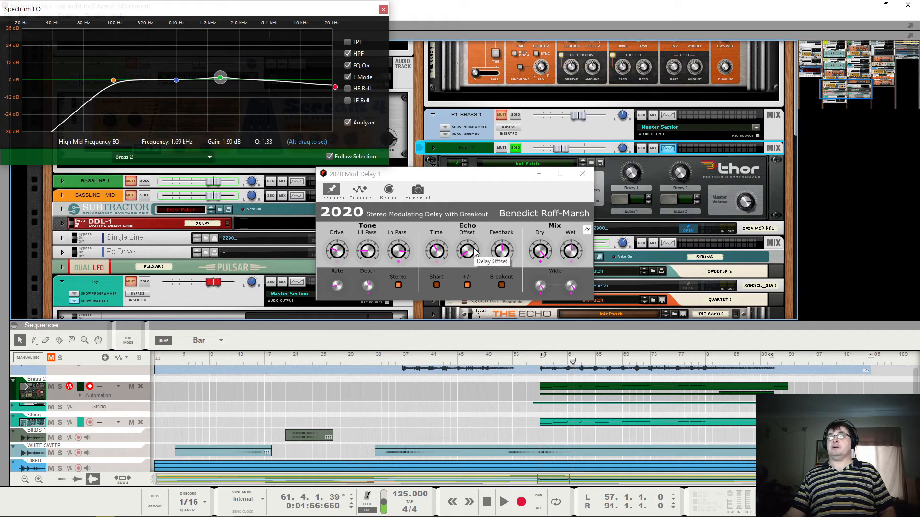
{"action": "key", "text": "space"}
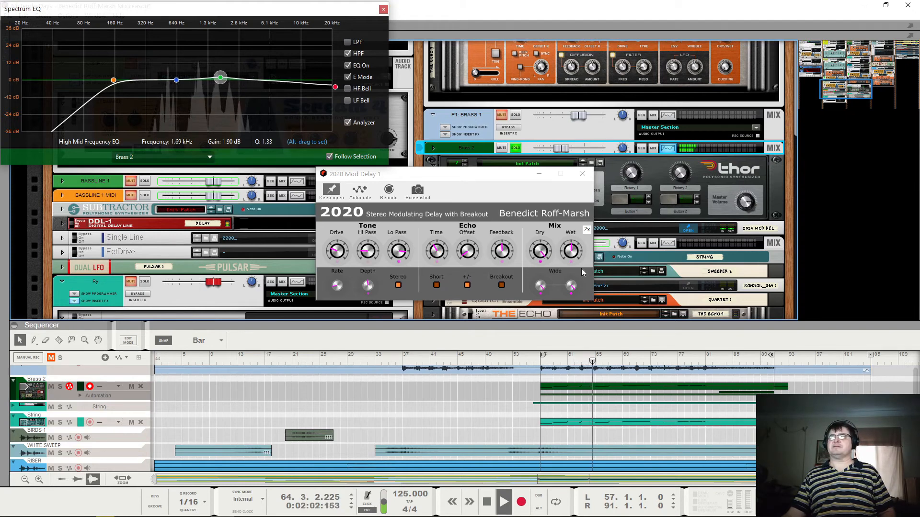
{"action": "key", "text": "space"}
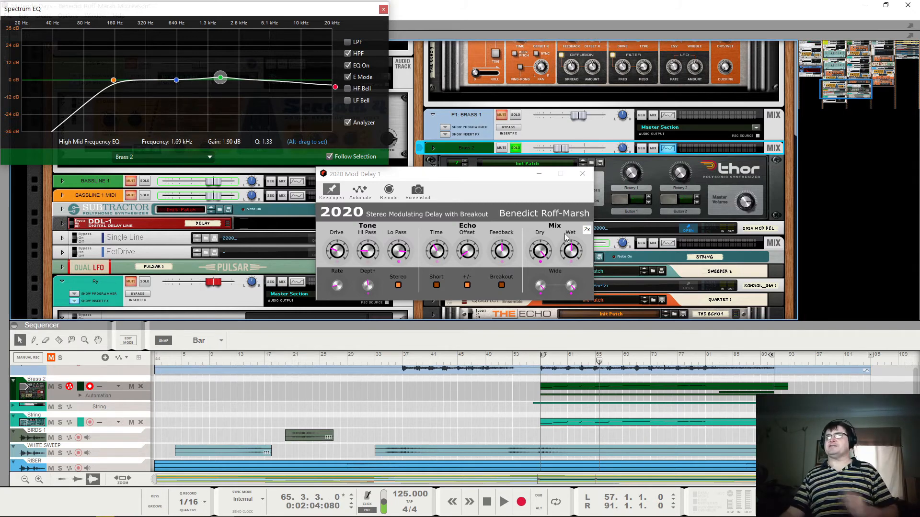
{"action": "left_click", "coordinate": [584, 175]}
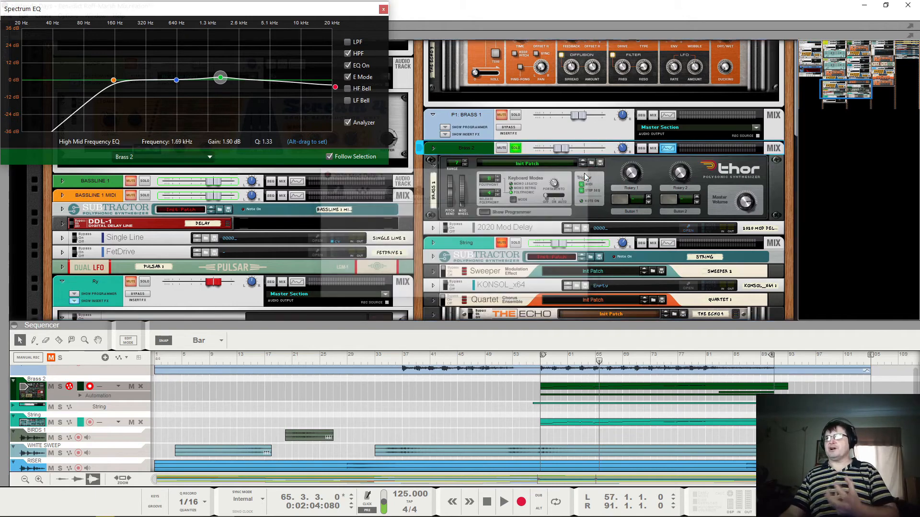
Step: Play with P1: BRASS 1 and BRASS 1 soloed alongside Brass 2 to hear the brass parts together
{"action": "left_click", "coordinate": [515, 116]}
{"action": "key", "text": "space"}
{"action": "scroll", "coordinate": [518, 125], "scroll_direction": "up", "scroll_amount": 5}
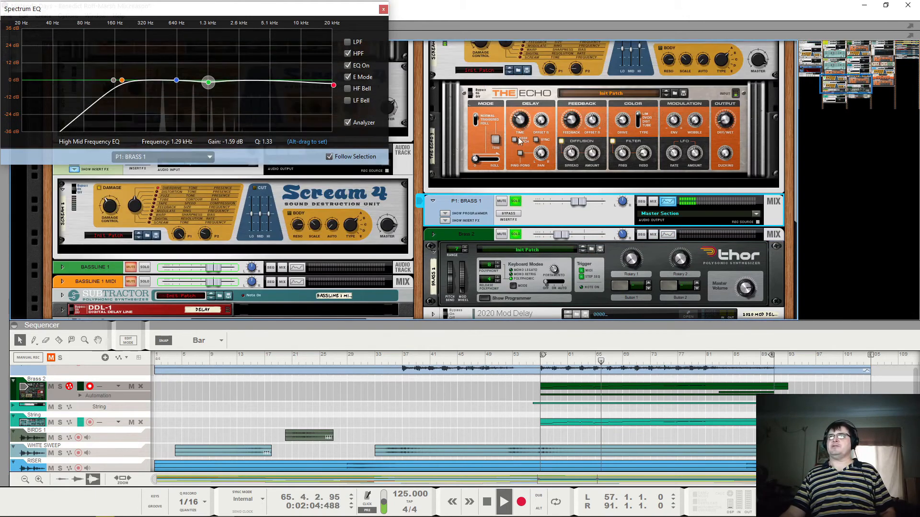
{"action": "scroll", "coordinate": [512, 67], "scroll_direction": "up", "scroll_amount": 1}
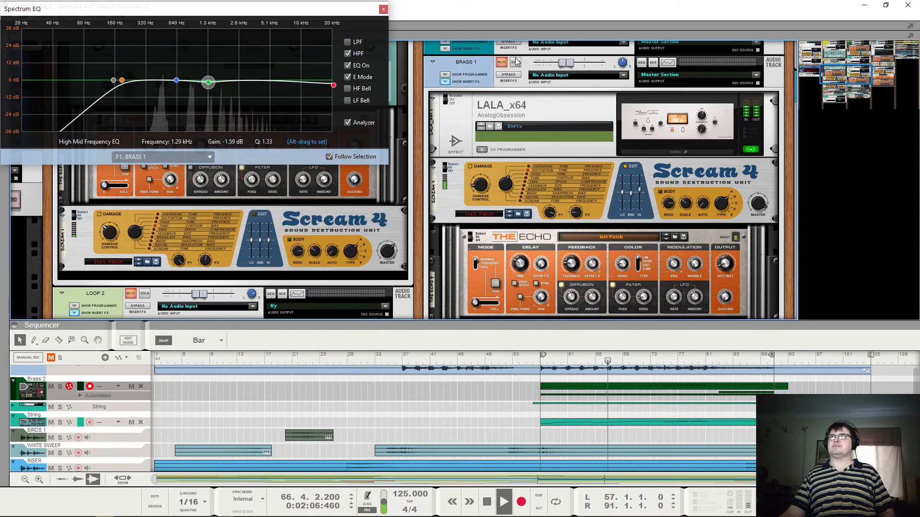
{"action": "left_click", "coordinate": [518, 67]}
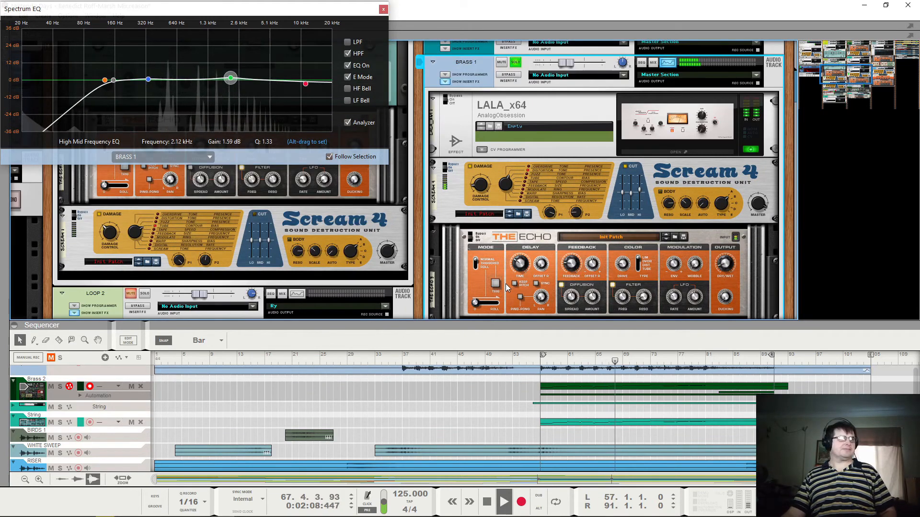
Step: Switch Brass 2's solo off and back on during playback to compare the brass blend with and without it
{"action": "scroll", "coordinate": [526, 249], "scroll_direction": "down", "scroll_amount": 3}
{"action": "scroll", "coordinate": [526, 253], "scroll_direction": "down", "scroll_amount": 1}
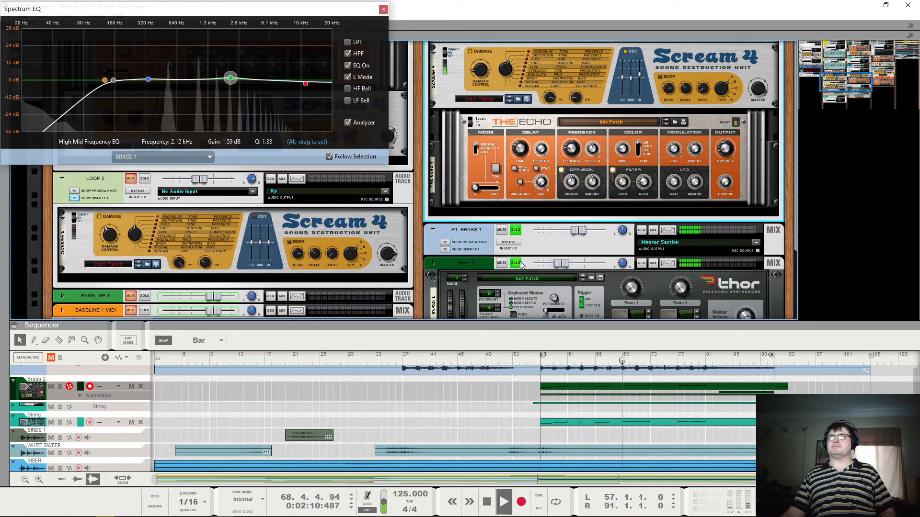
{"action": "left_click", "coordinate": [516, 264]}
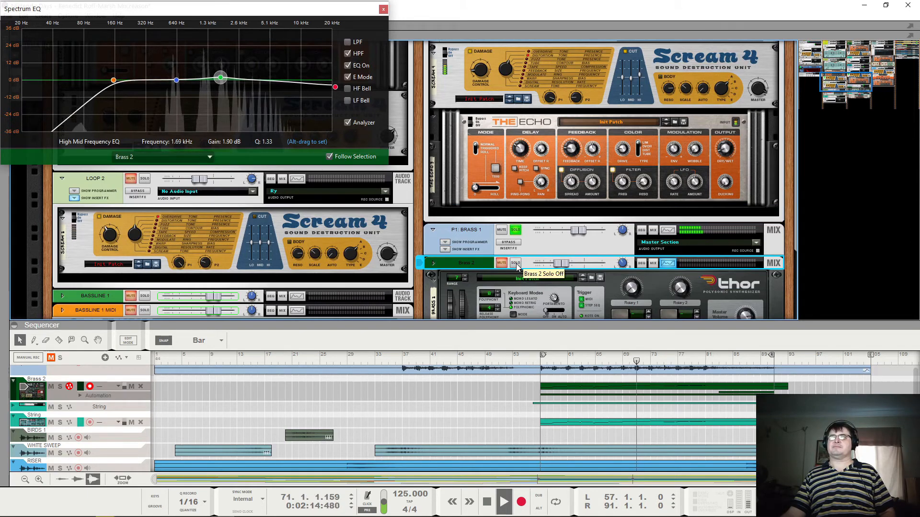
{"action": "left_click", "coordinate": [516, 263]}
{"action": "key", "text": "space"}
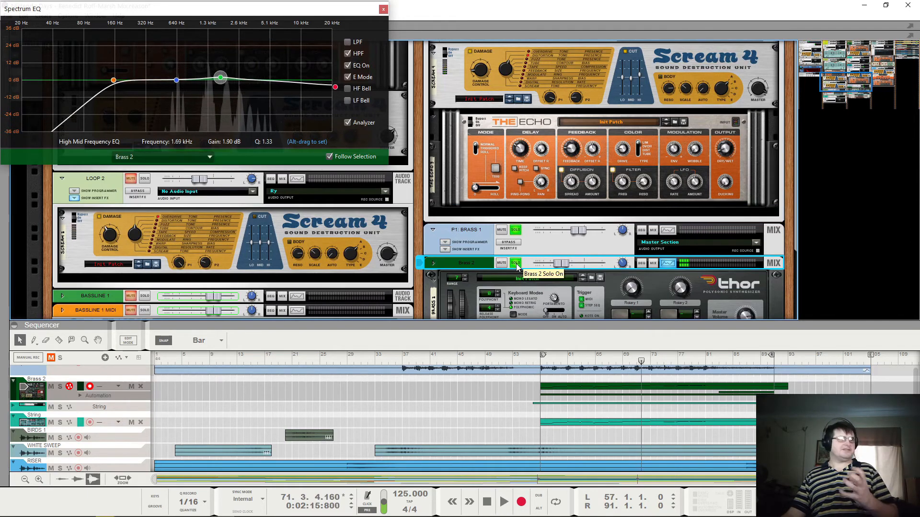
Step: Remove the solos from Brass 2, P1: BRASS 1 and BRASS 1
{"action": "left_click", "coordinate": [516, 263]}
{"action": "left_click", "coordinate": [515, 232]}
{"action": "scroll", "coordinate": [514, 233], "scroll_direction": "up", "scroll_amount": 5}
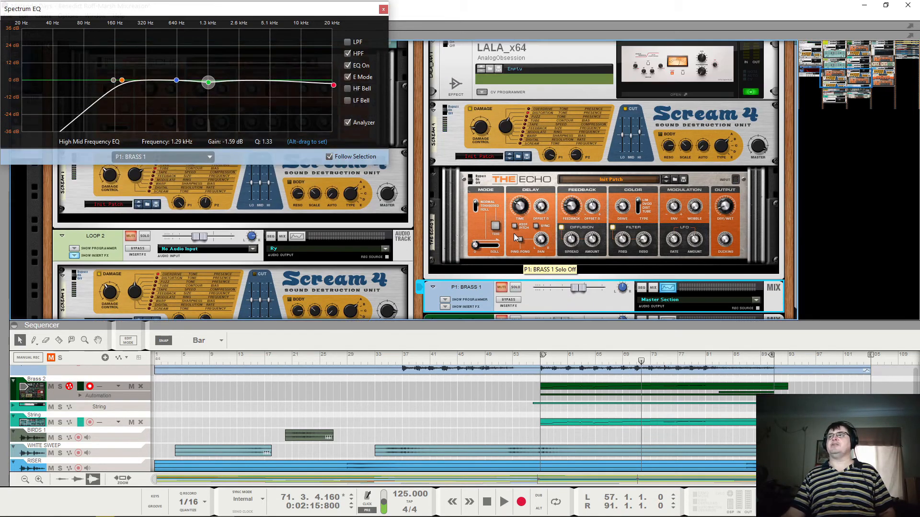
{"action": "left_click", "coordinate": [515, 91]}
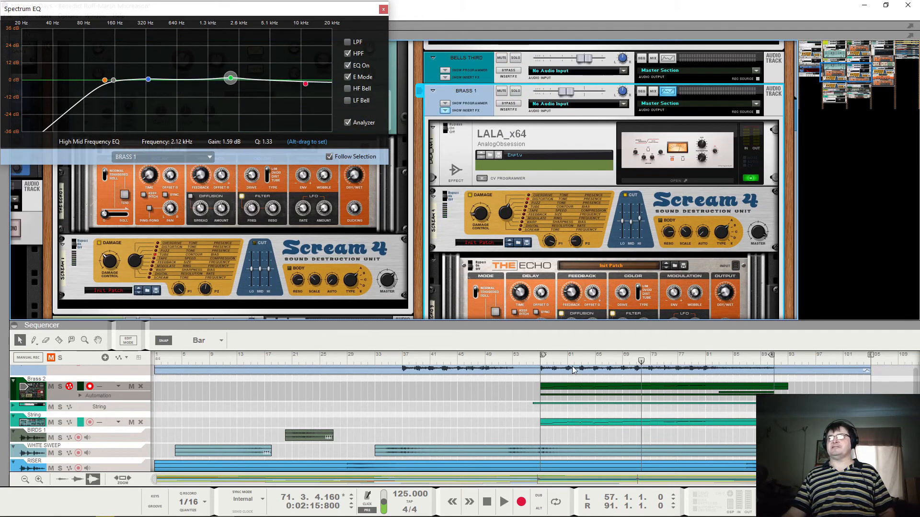
Step: Play the full mix from around bar 78 while looking over the lower sequencer tracks and the rack
{"action": "left_click", "coordinate": [685, 360]}
{"action": "key", "text": "space"}
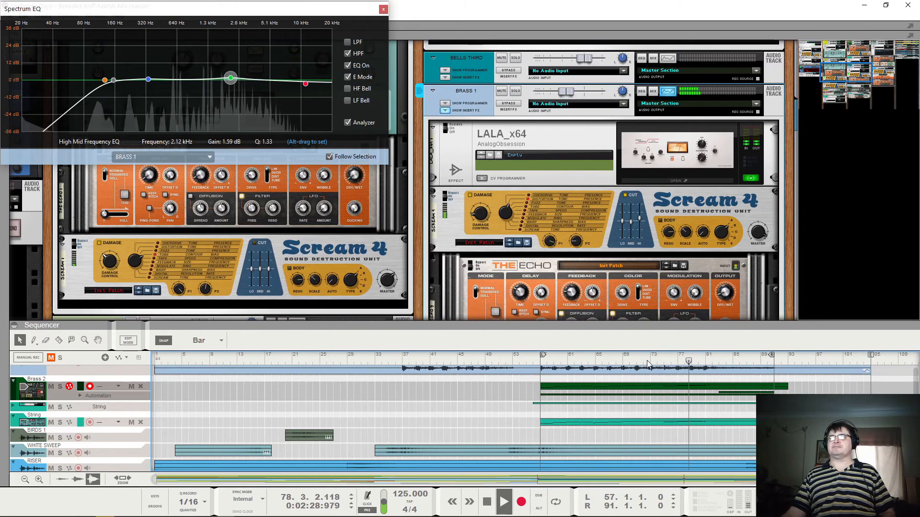
{"action": "scroll", "coordinate": [599, 417], "scroll_direction": "down", "scroll_amount": 3}
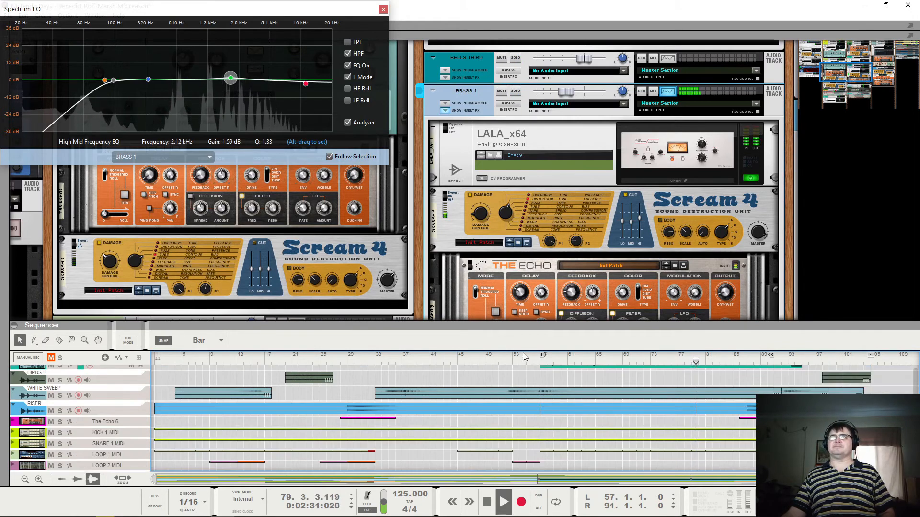
{"action": "scroll", "coordinate": [539, 242], "scroll_direction": "down", "scroll_amount": 3}
{"action": "scroll", "coordinate": [538, 248], "scroll_direction": "down", "scroll_amount": 4}
{"action": "key", "text": "space"}
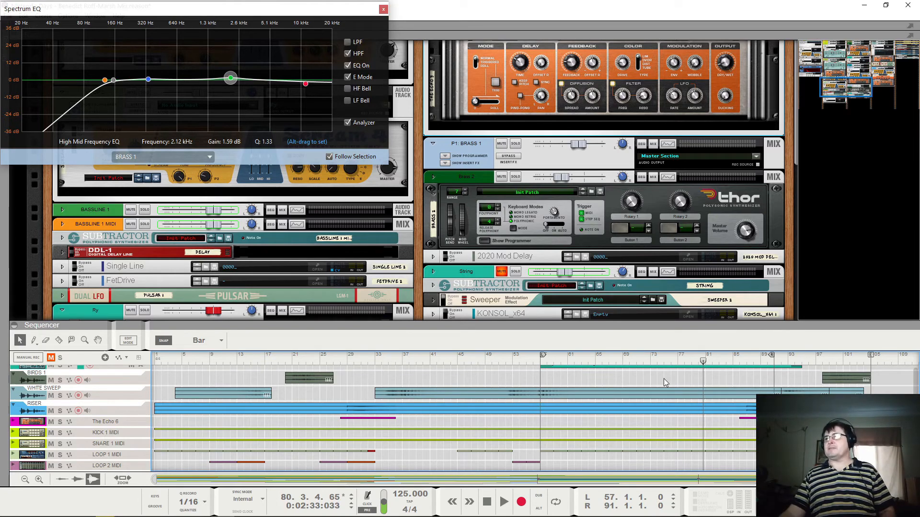
Step: Resume playback around bar 80 and show the programmer of the Brass 2 Thor synthesizer
{"action": "scroll", "coordinate": [663, 378], "scroll_direction": "up", "scroll_amount": 5}
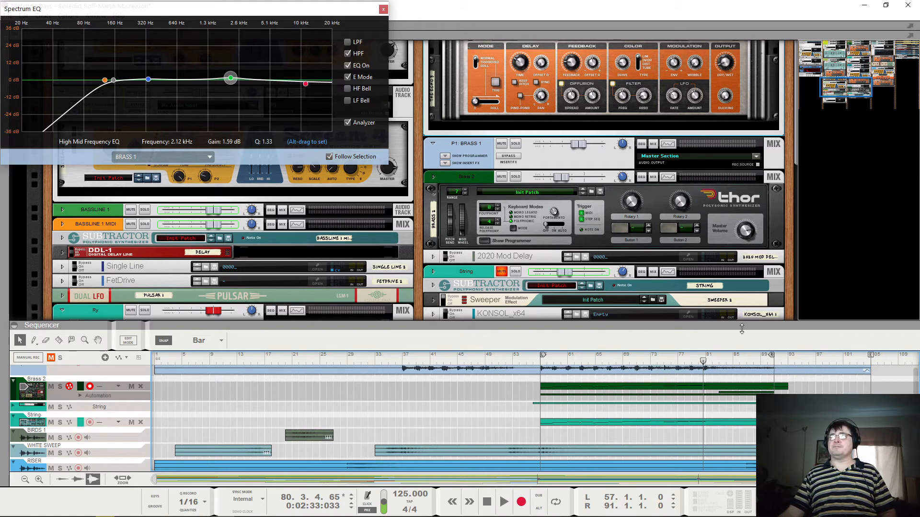
{"action": "key", "text": "space"}
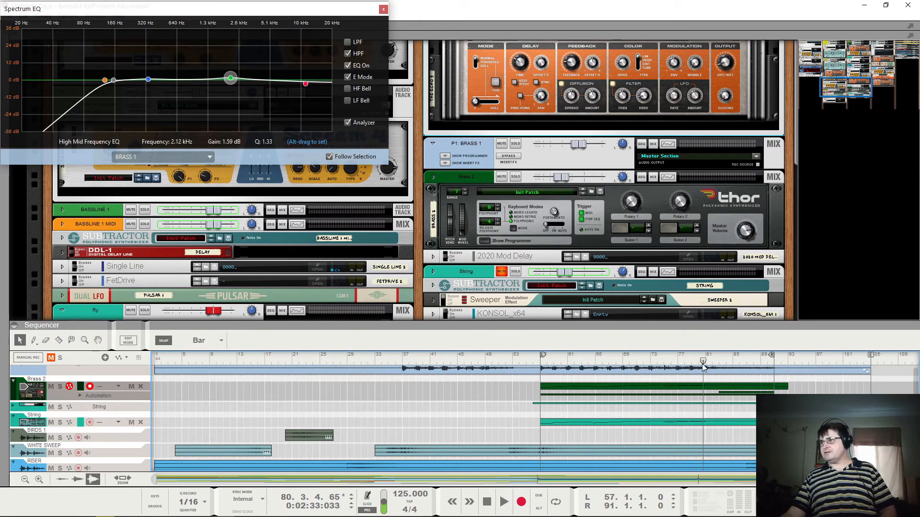
{"action": "left_click", "coordinate": [482, 240]}
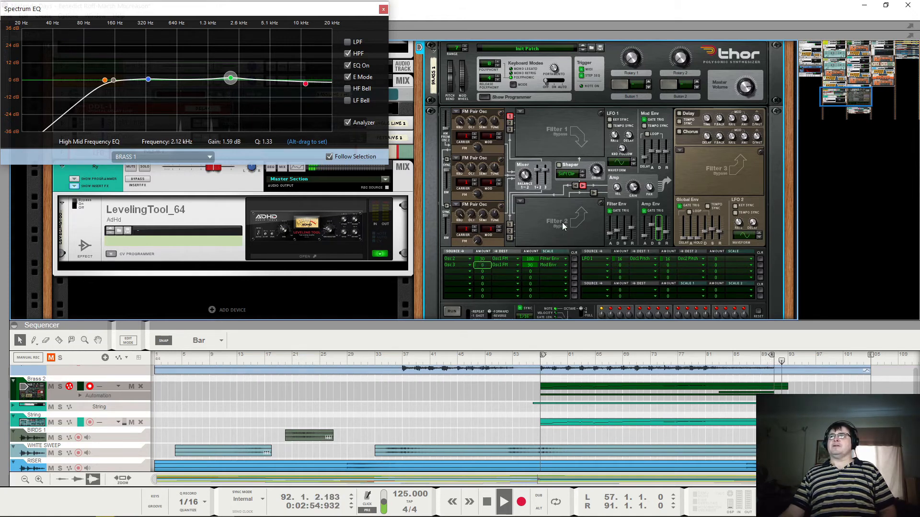
Step: Stop the mix, solo Brass 2, play its ending from bar 91, and remove the solo
{"action": "key", "text": "space"}
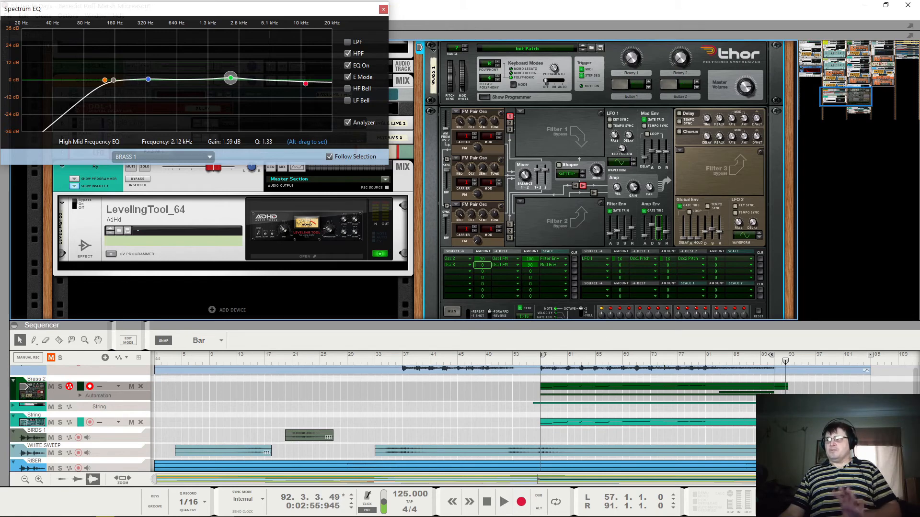
{"action": "scroll", "coordinate": [570, 108], "scroll_direction": "up", "scroll_amount": 2}
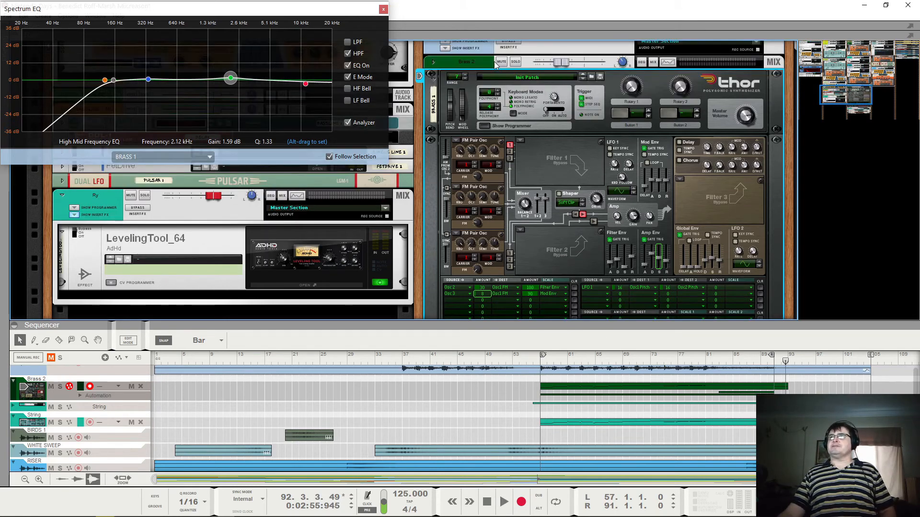
{"action": "left_click", "coordinate": [515, 62]}
{"action": "left_click", "coordinate": [772, 365]}
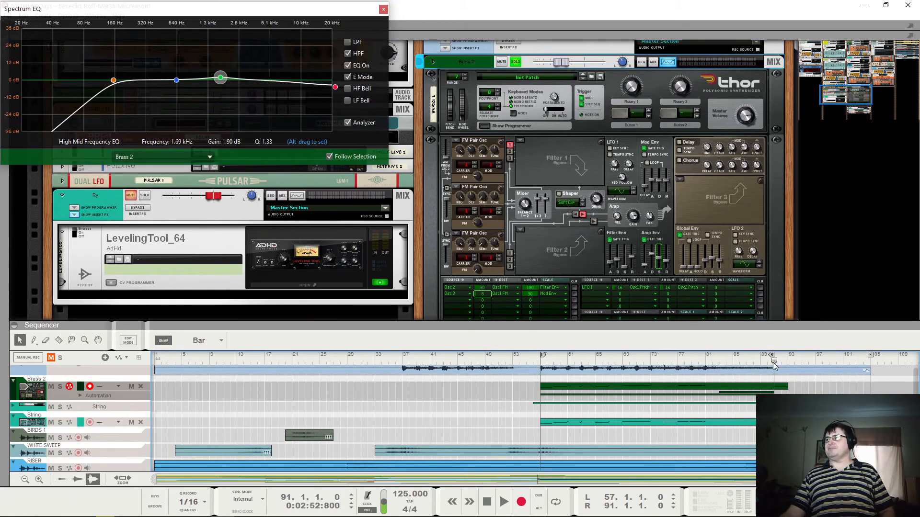
{"action": "key", "text": "space"}
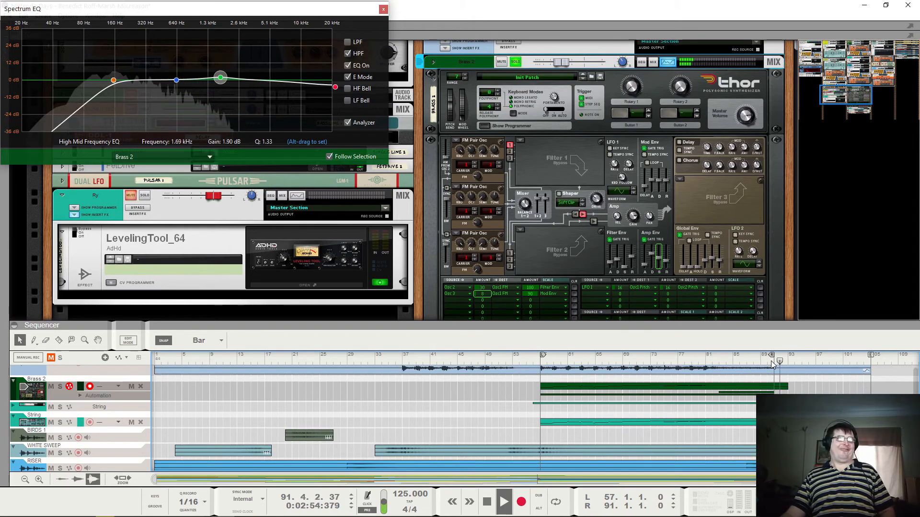
{"action": "key", "text": "space"}
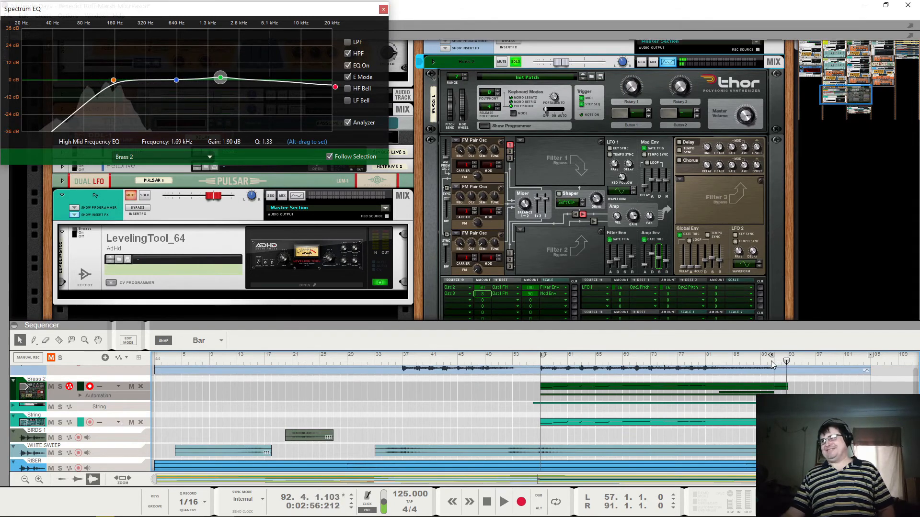
{"action": "left_click", "coordinate": [516, 61]}
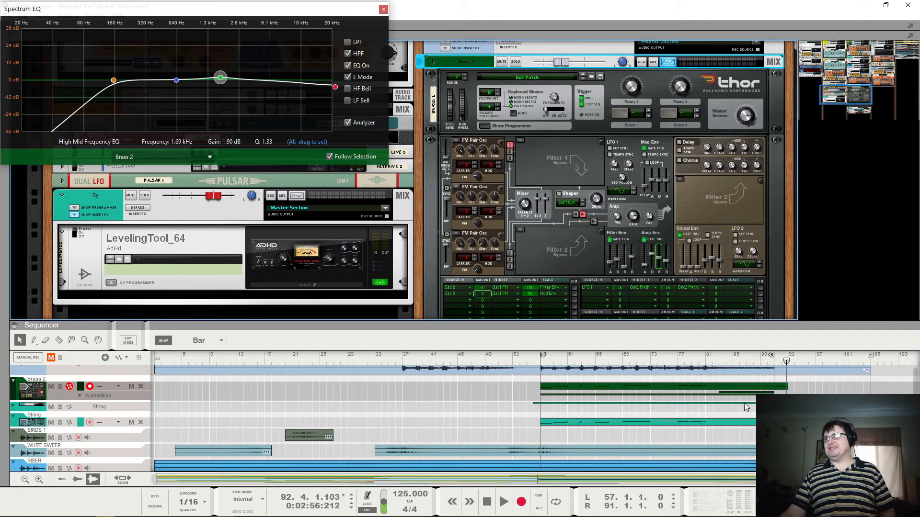
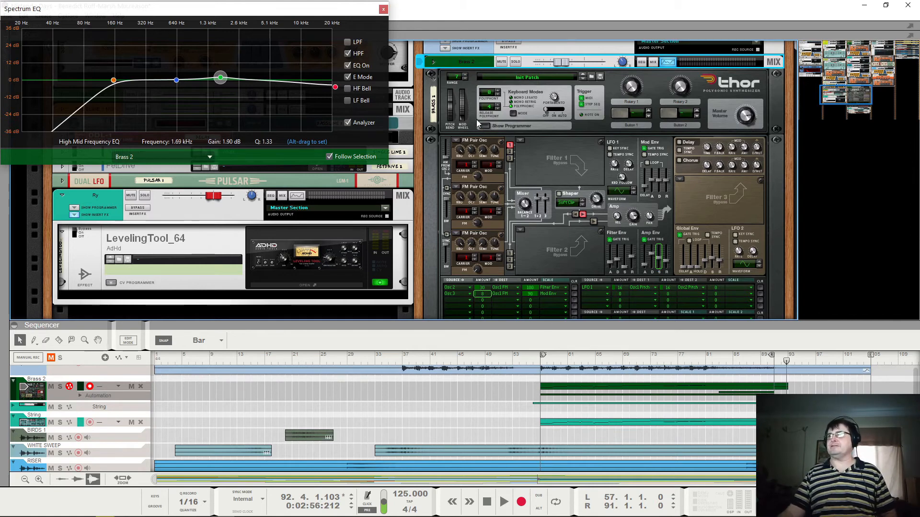
Step: Collapse the Brass 2 Thor, return the song position to bar 57 and select the channel's high-frequency EQ band
{"action": "left_click", "coordinate": [433, 76]}
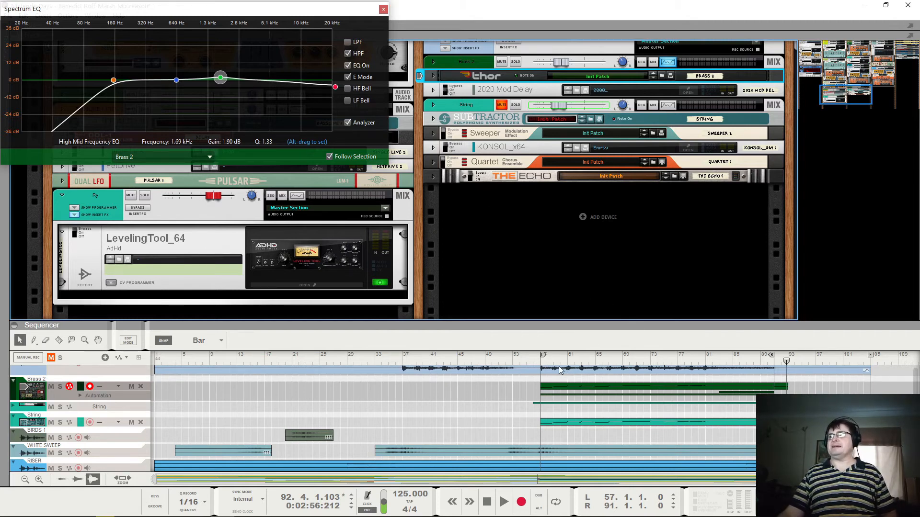
{"action": "left_click", "coordinate": [542, 359]}
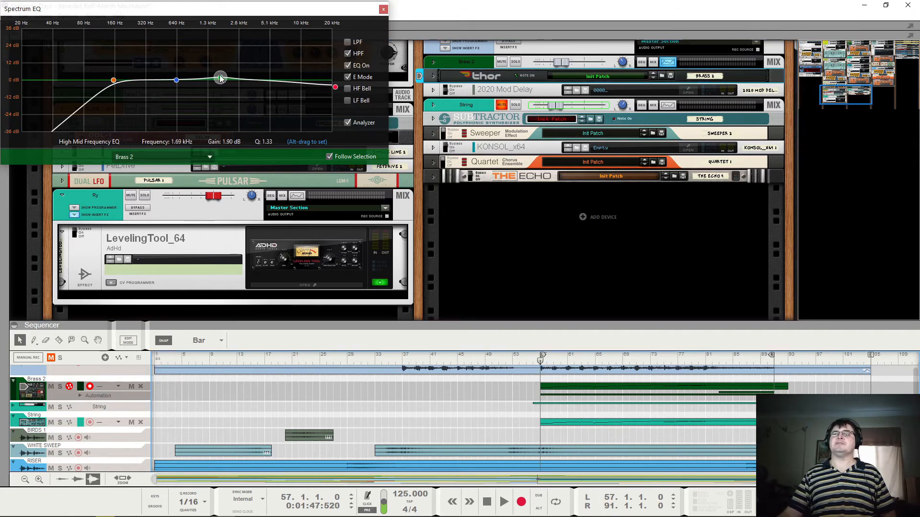
{"action": "left_click", "coordinate": [335, 87]}
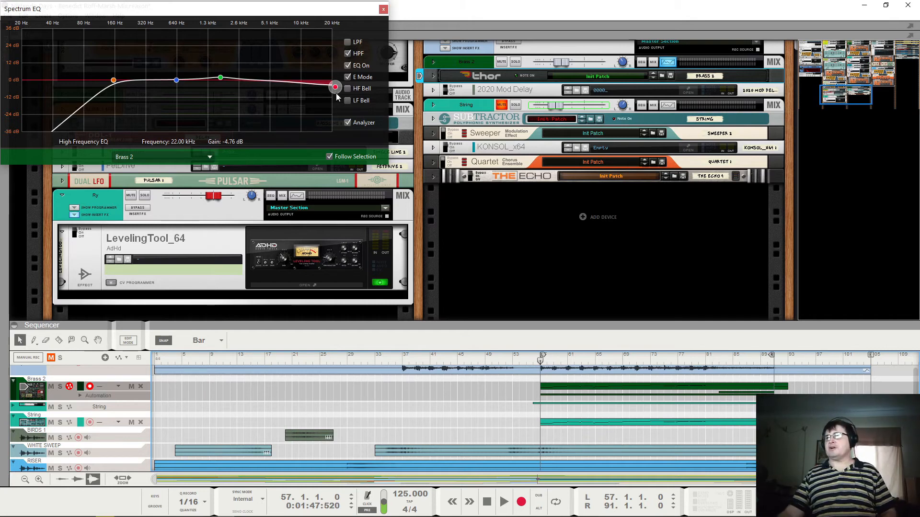
Step: Select the String track, unmute and solo its channel, and listen to its opening from bar 57
{"action": "left_click", "coordinate": [46, 422]}
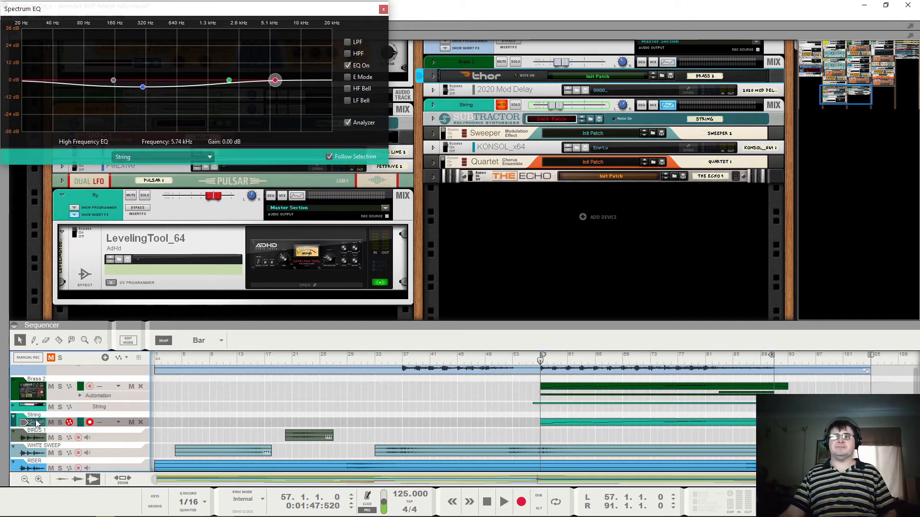
{"action": "left_click", "coordinate": [502, 104]}
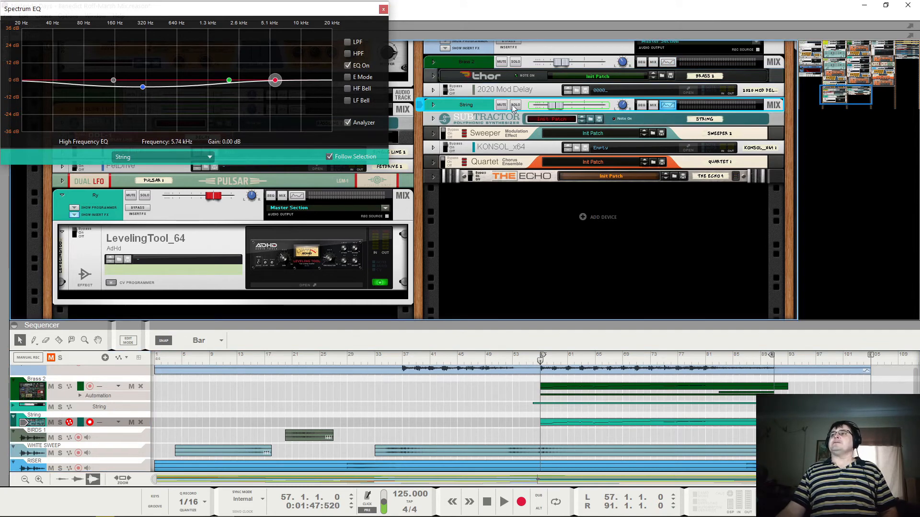
{"action": "left_click", "coordinate": [515, 104]}
{"action": "key", "text": "space"}
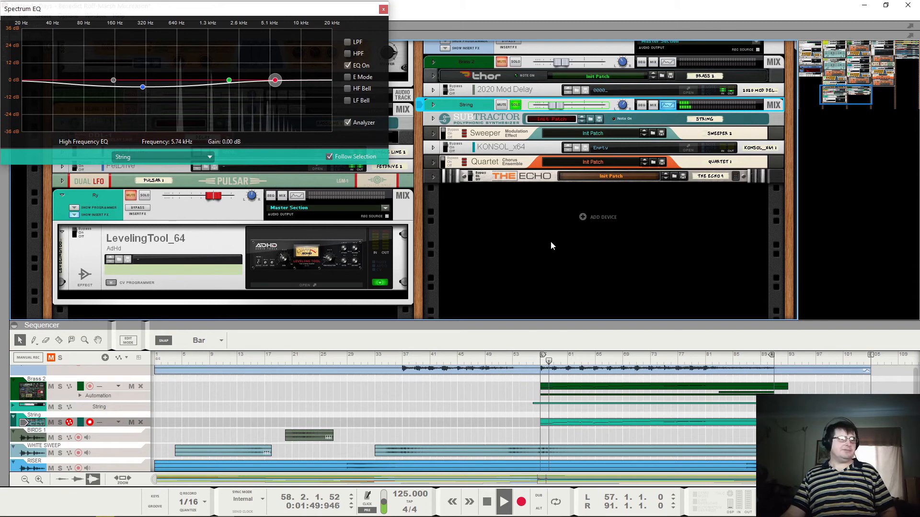
{"action": "key", "text": "space"}
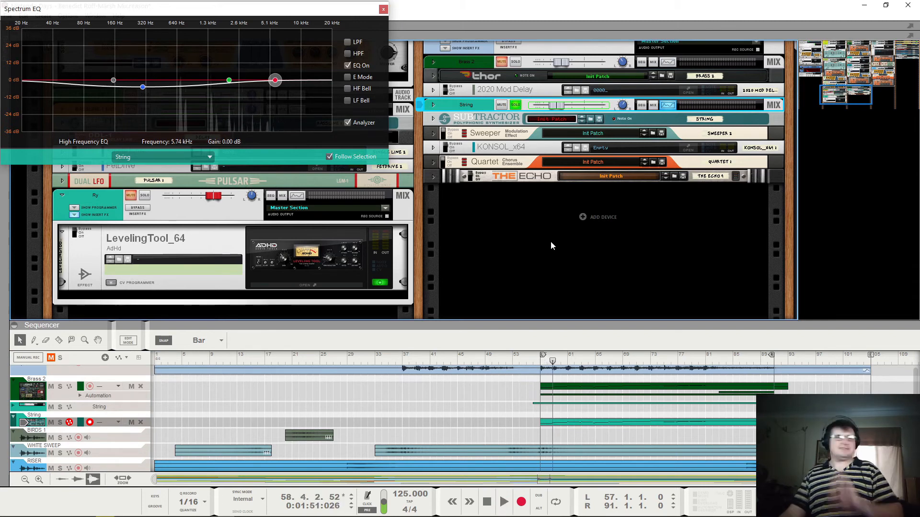
Step: Resume the soloed strings, skip to around bar 73 to hear a further passage, and stop playback
{"action": "key", "text": "space"}
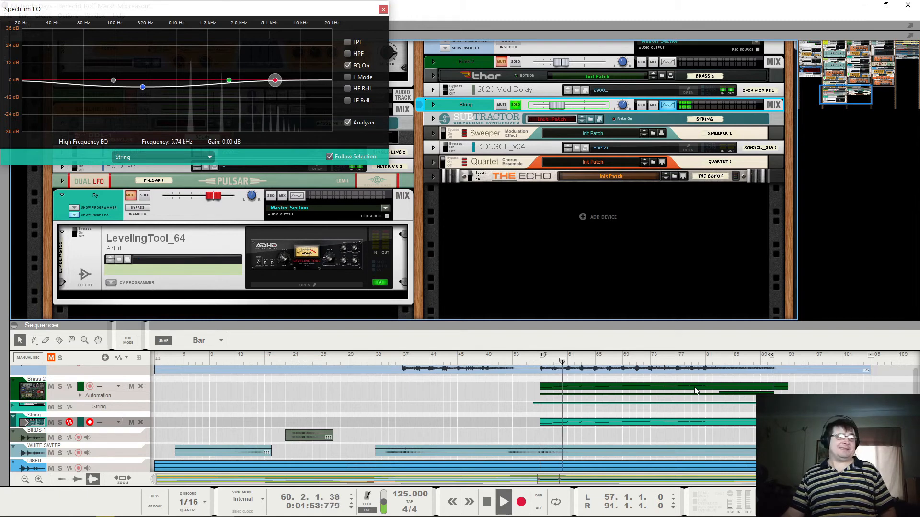
{"action": "left_click", "coordinate": [654, 360]}
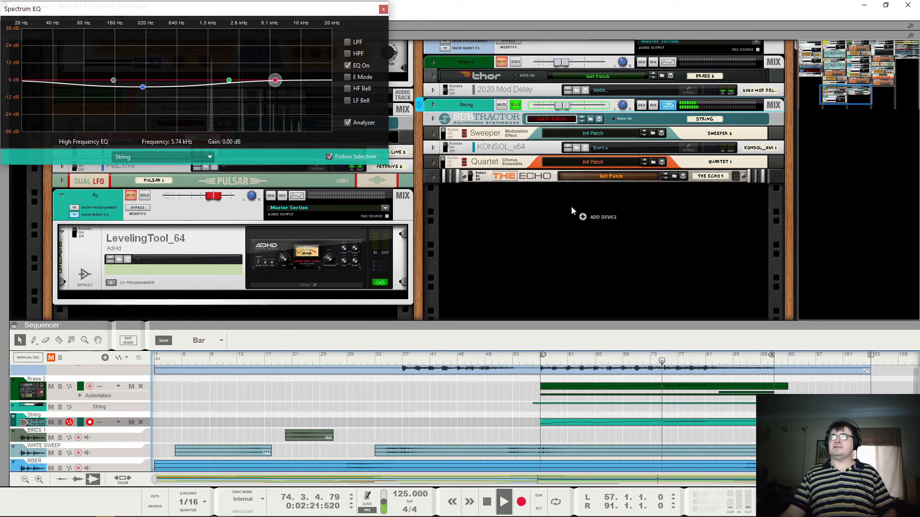
{"action": "key", "text": "space"}
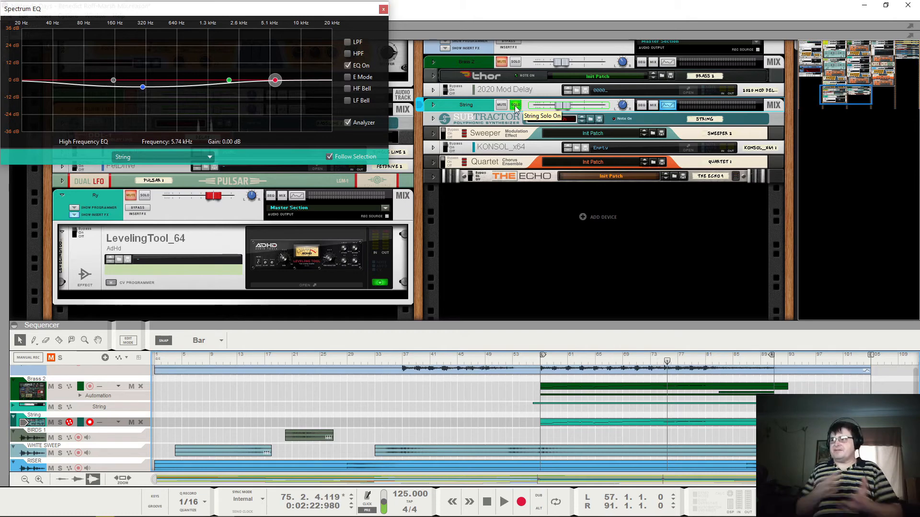
Step: Unfold the String Subtractor synthesizer and play the soloed strings from bar 57, skipping ahead to around bar 75
{"action": "left_click", "coordinate": [432, 118]}
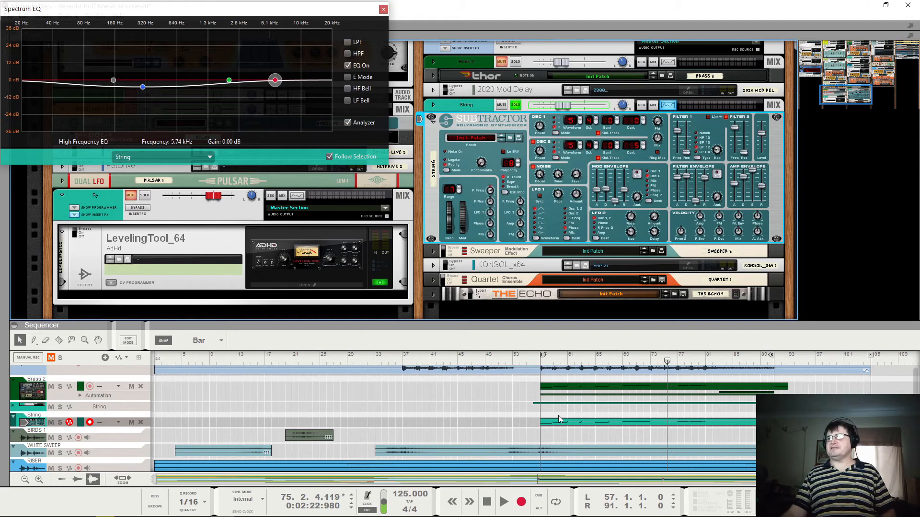
{"action": "left_click", "coordinate": [541, 364]}
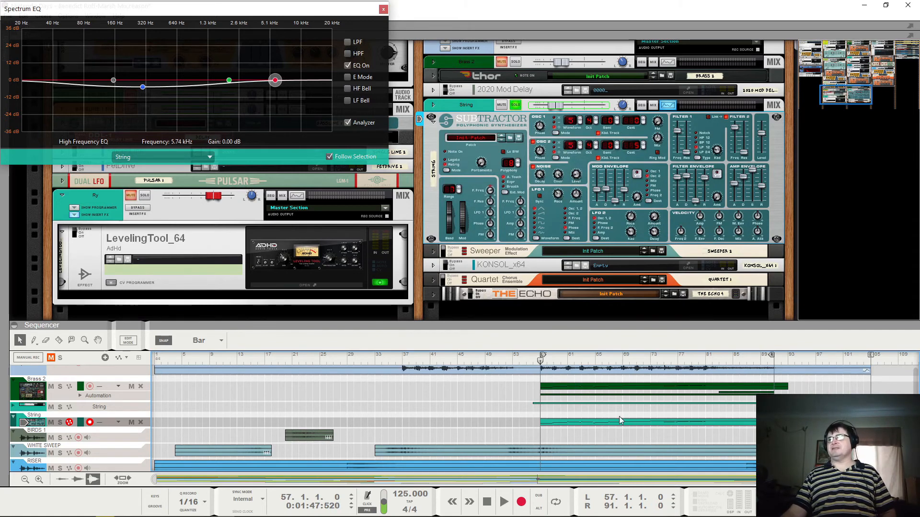
{"action": "key", "text": "space"}
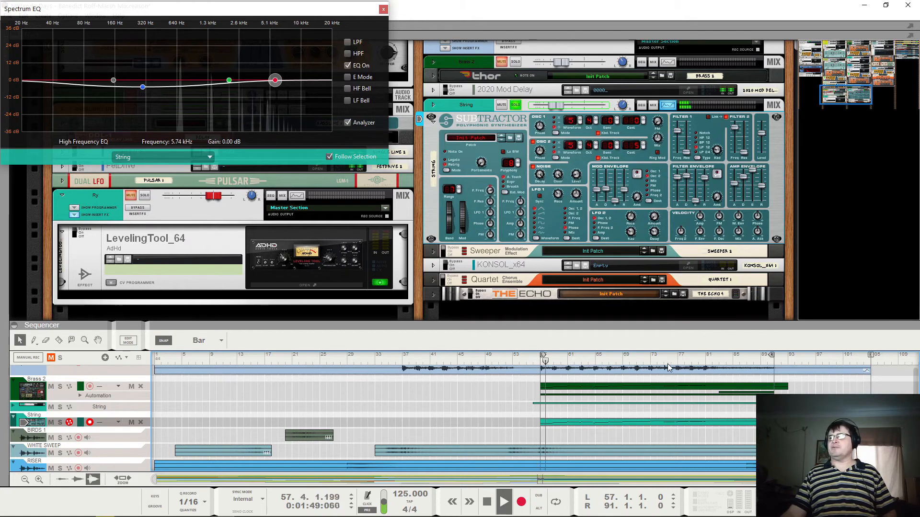
{"action": "left_click", "coordinate": [668, 357]}
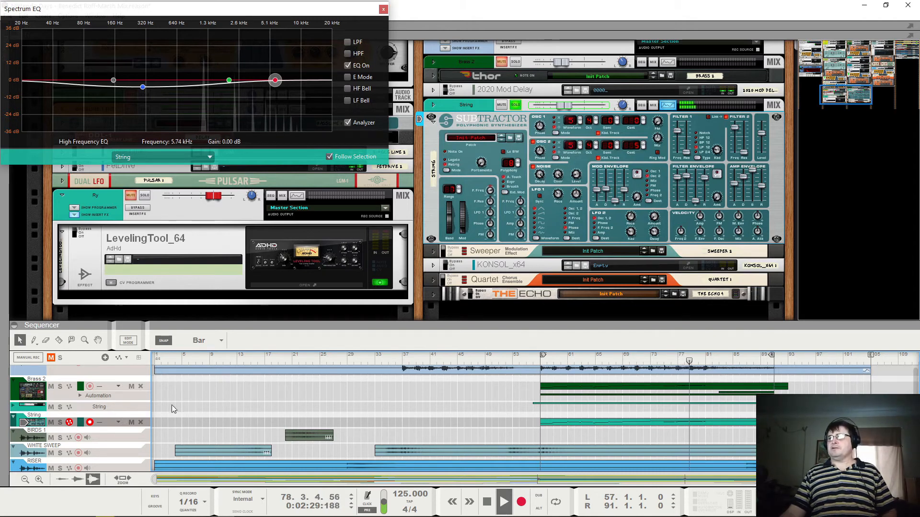
Step: Open the String channel's level automation clip for viewing while the strings play, and stop after bar 93
{"action": "left_click", "coordinate": [14, 407]}
{"action": "left_click", "coordinate": [597, 384]}
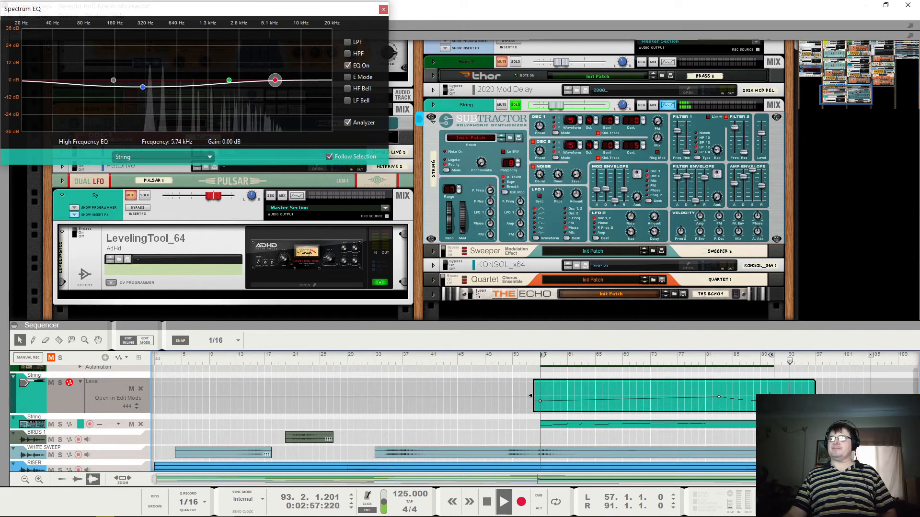
{"action": "key", "text": "space"}
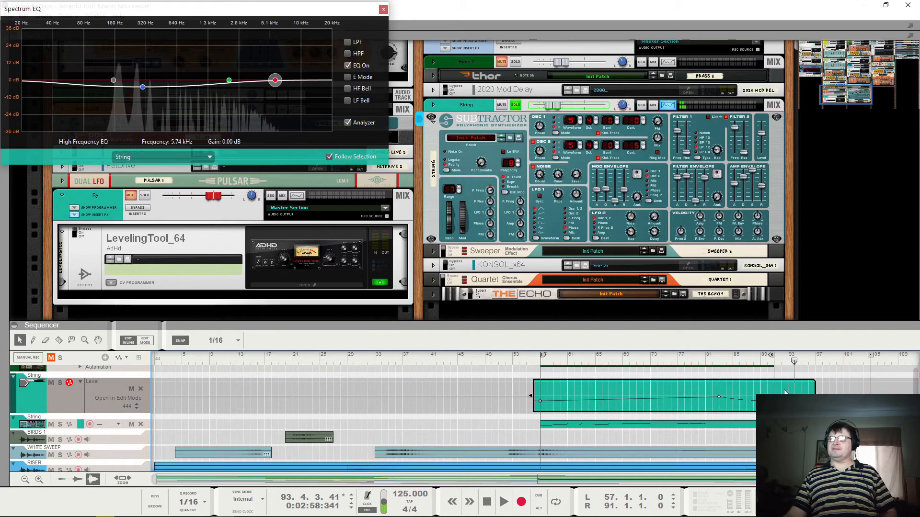
Step: Set the song position just before bar 91 and open the String clip starting at bar 91 in a taller note editor
{"action": "left_click", "coordinate": [774, 362]}
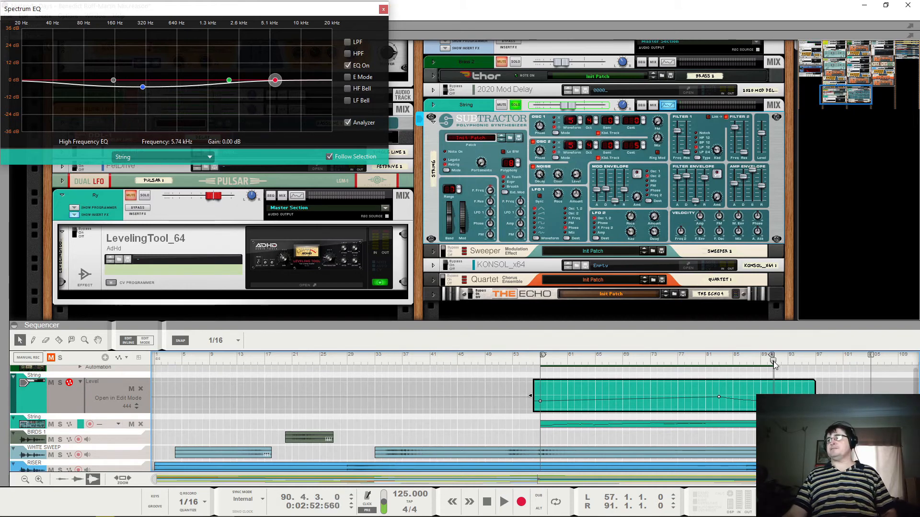
{"action": "left_click_drag", "start_coordinate": [773, 362], "coordinate": [772, 365]}
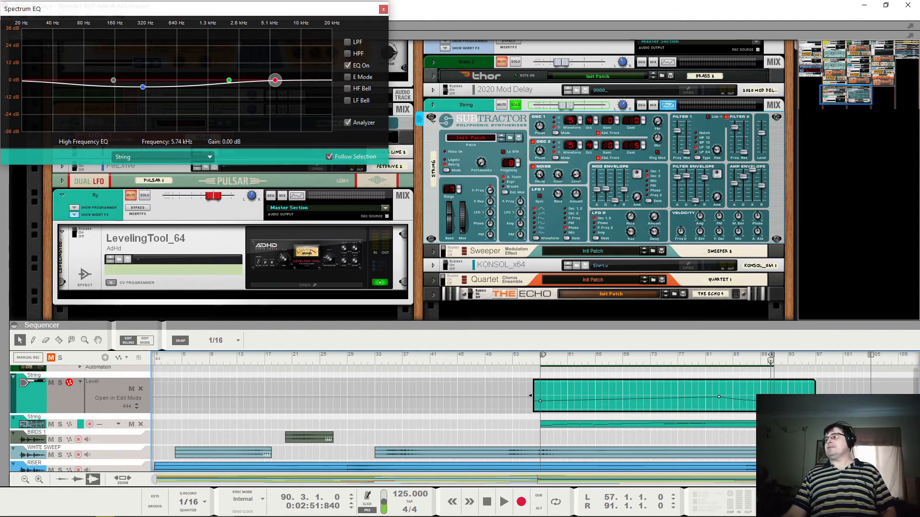
{"action": "left_click", "coordinate": [810, 453]}
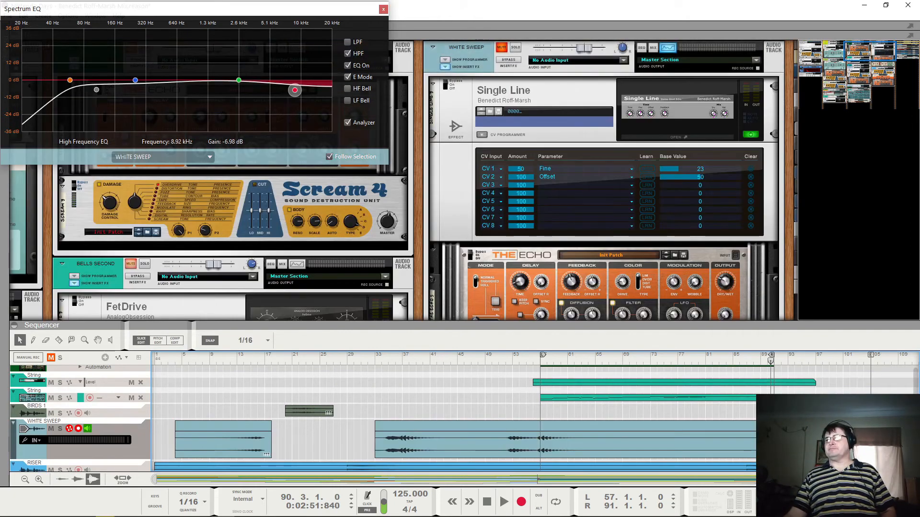
{"action": "left_click", "coordinate": [810, 398]}
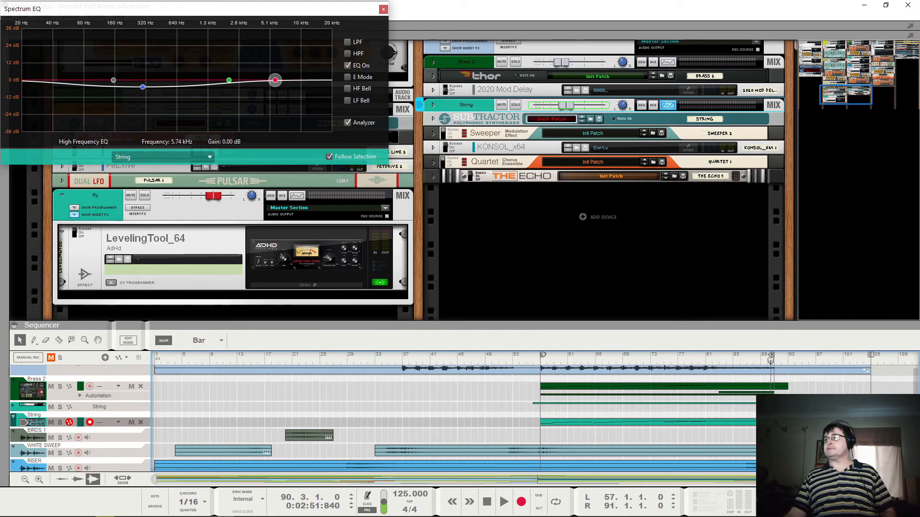
{"action": "double_click", "coordinate": [788, 423]}
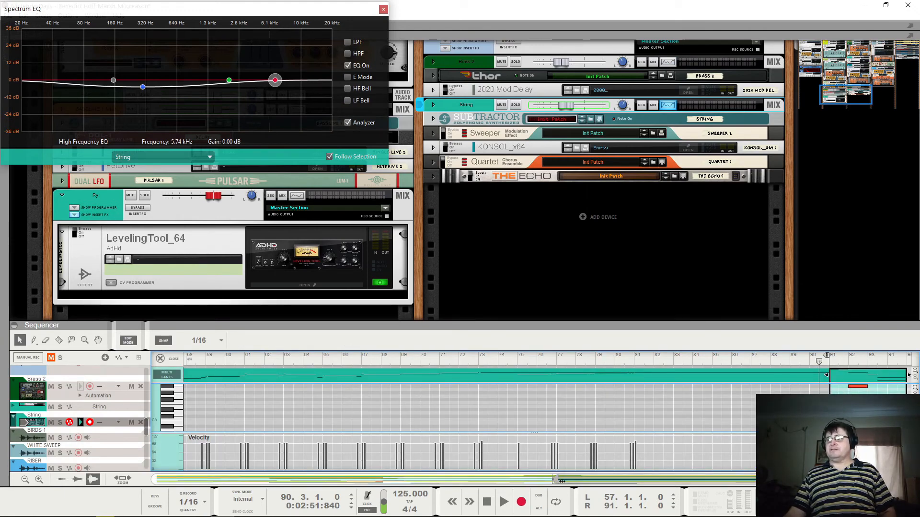
{"action": "left_click_drag", "start_coordinate": [557, 480], "coordinate": [776, 480]}
{"action": "left_click_drag", "start_coordinate": [621, 327], "coordinate": [621, 280]}
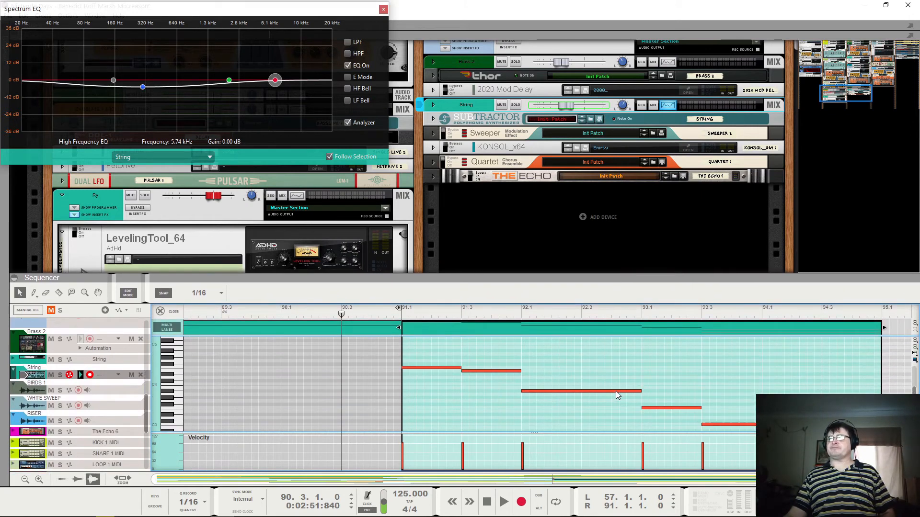
{"action": "scroll", "coordinate": [616, 392], "scroll_direction": "up", "scroll_amount": 2}
{"action": "scroll", "coordinate": [590, 376], "scroll_direction": "down", "scroll_amount": 2}
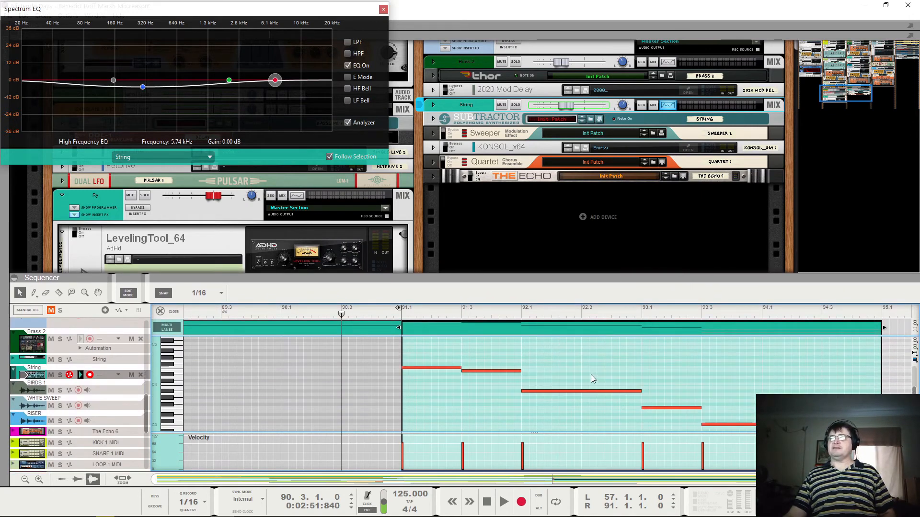
Step: Bring the brass and string channels into view and play the bar 91 ending twice in the full mix
{"action": "scroll", "coordinate": [542, 125], "scroll_direction": "up", "scroll_amount": 3}
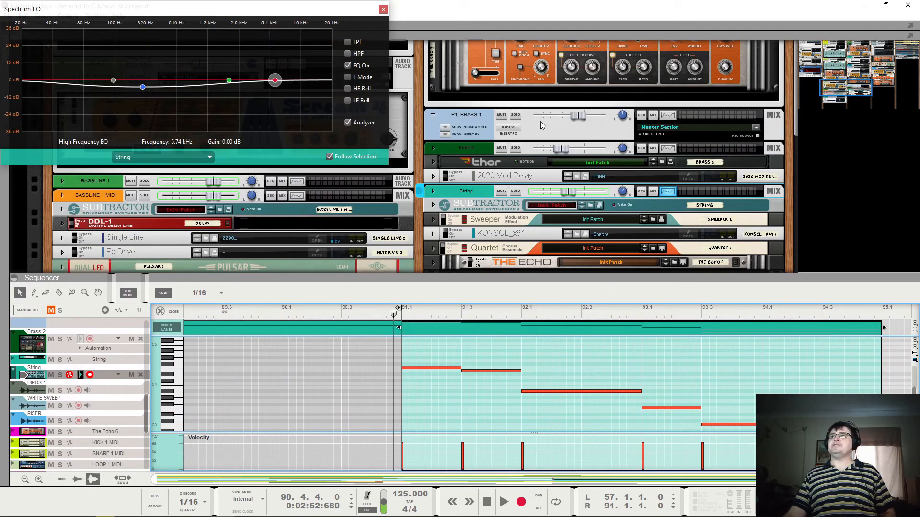
{"action": "scroll", "coordinate": [484, 137], "scroll_direction": "down", "scroll_amount": 1}
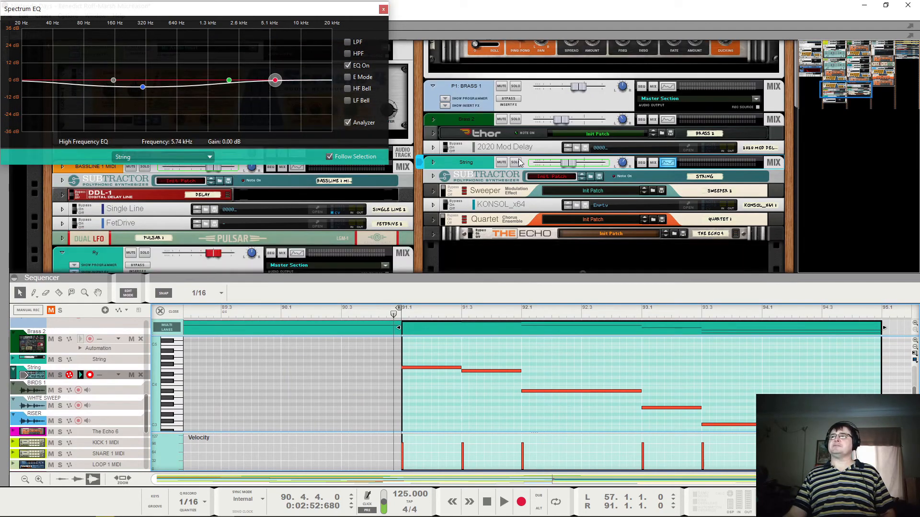
{"action": "key", "text": "space"}
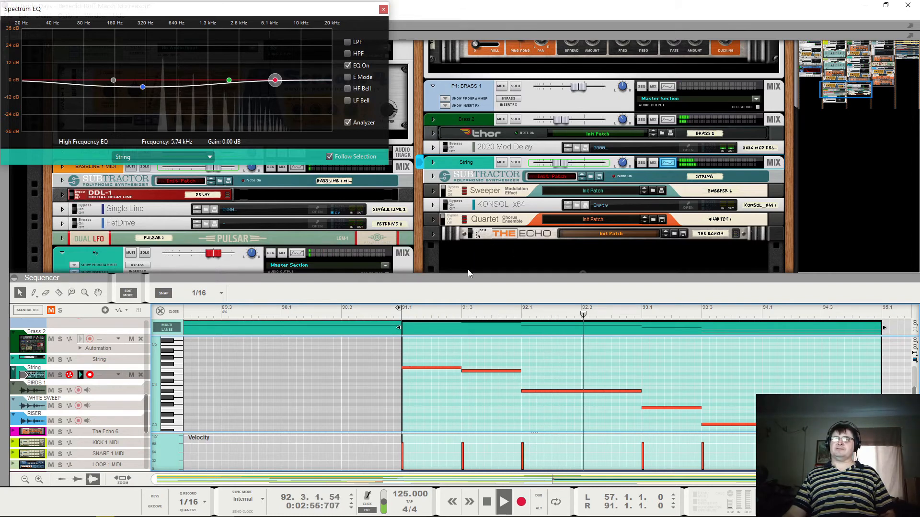
{"action": "key", "text": "space"}
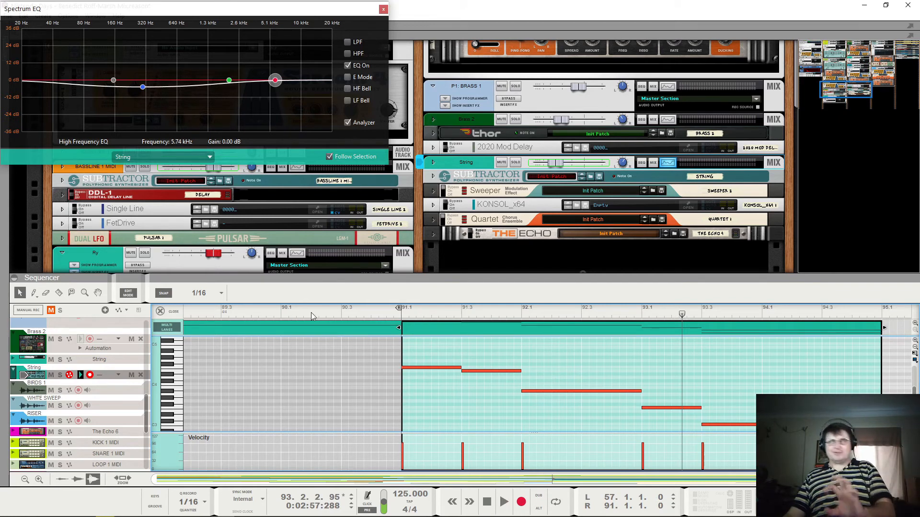
{"action": "left_click", "coordinate": [372, 311]}
{"action": "key", "text": "space"}
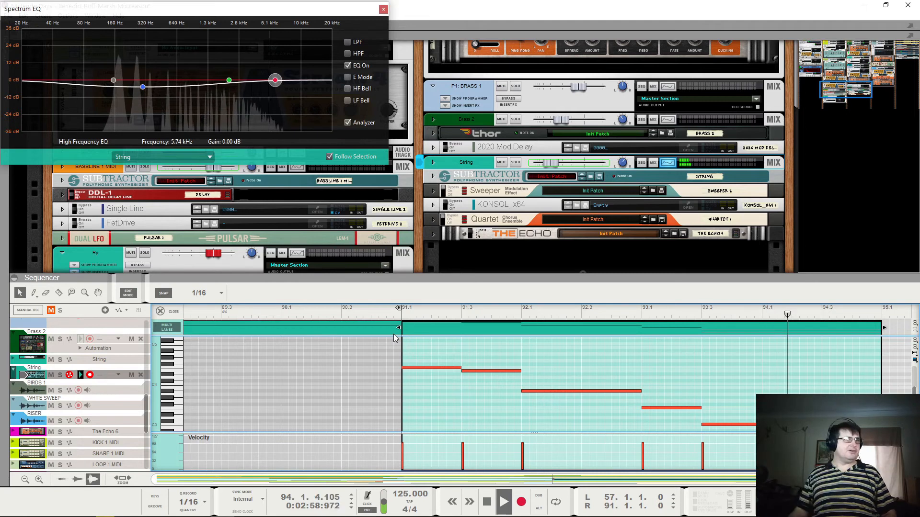
Step: Stop playback, close the String note editor, and play the full mix from bar 80, moving back to around bar 69
{"action": "key", "text": "space"}
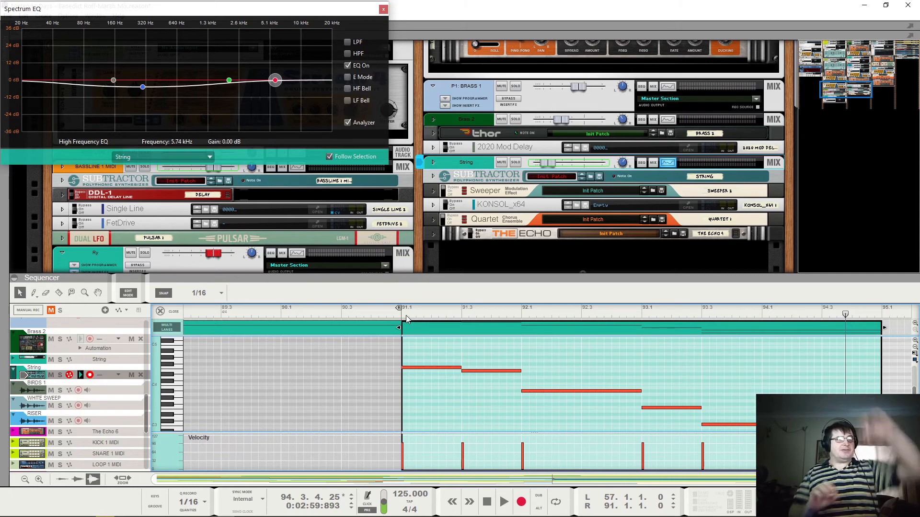
{"action": "left_click", "coordinate": [161, 312]}
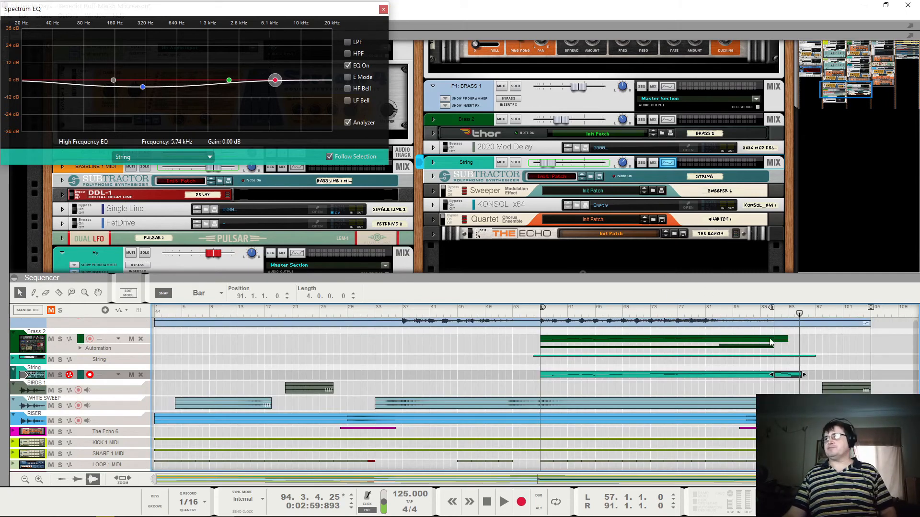
{"action": "left_click", "coordinate": [699, 312]}
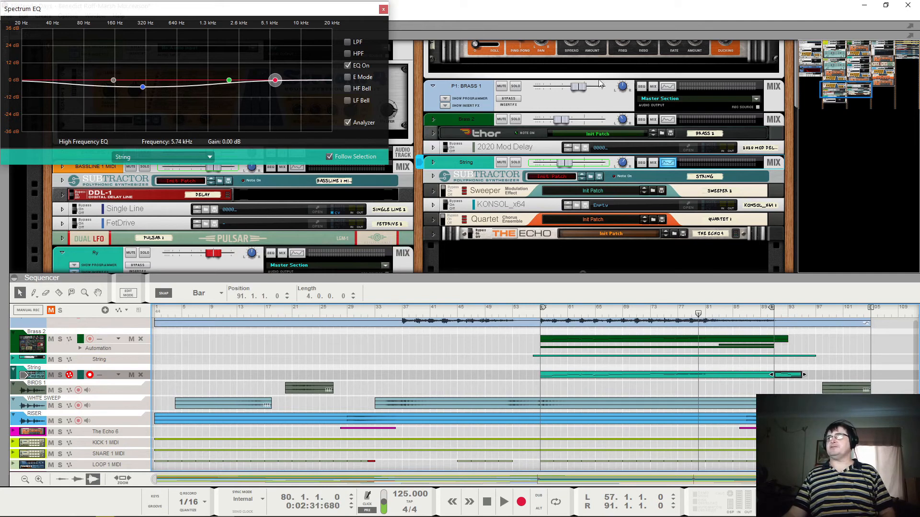
{"action": "key", "text": "space"}
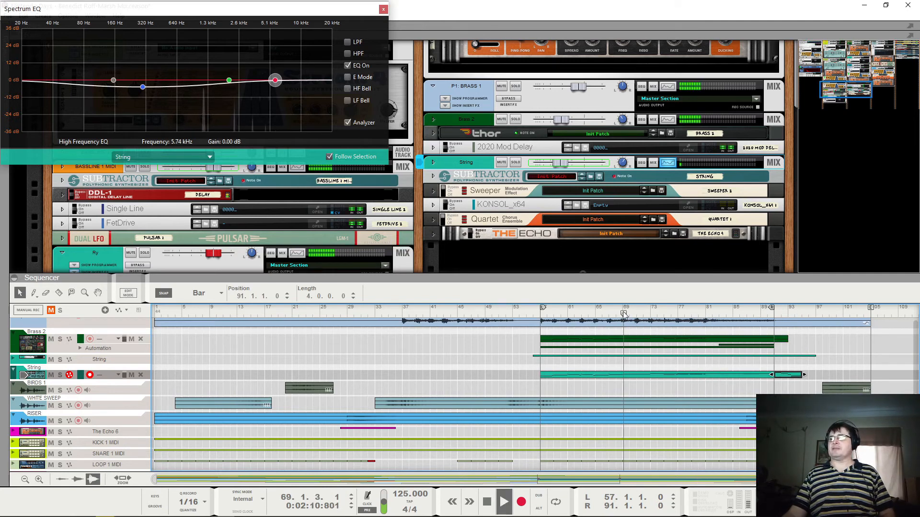
{"action": "left_click", "coordinate": [626, 311]}
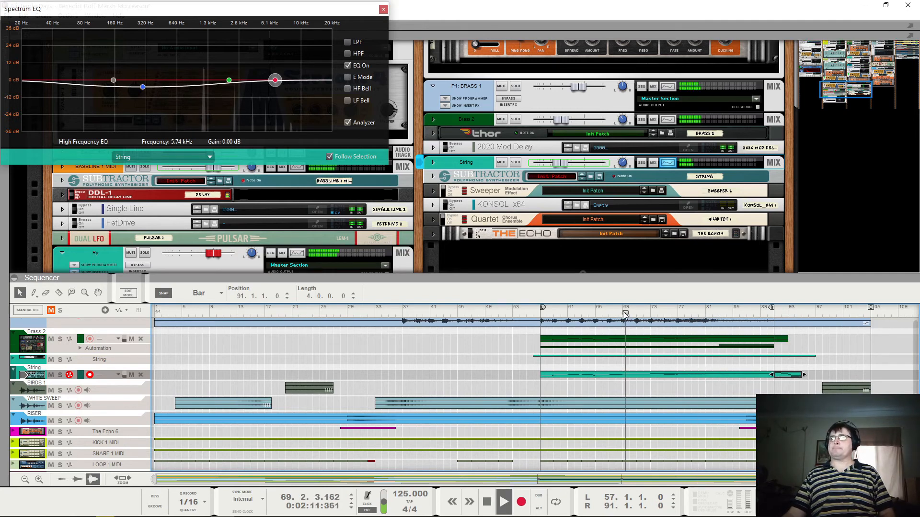
Step: Mute and unmute the String and Brass 2 channels during playback to compare the mix with and without them
{"action": "left_click", "coordinate": [502, 162]}
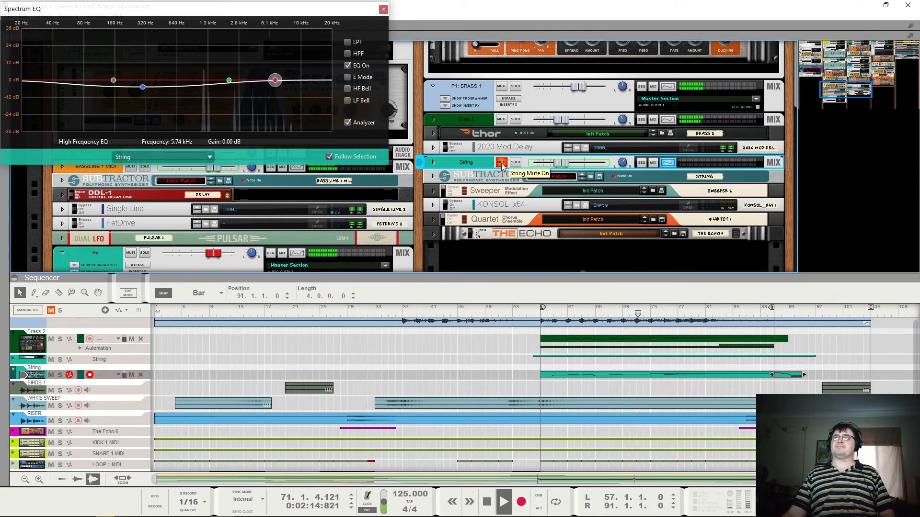
{"action": "left_click", "coordinate": [502, 119]}
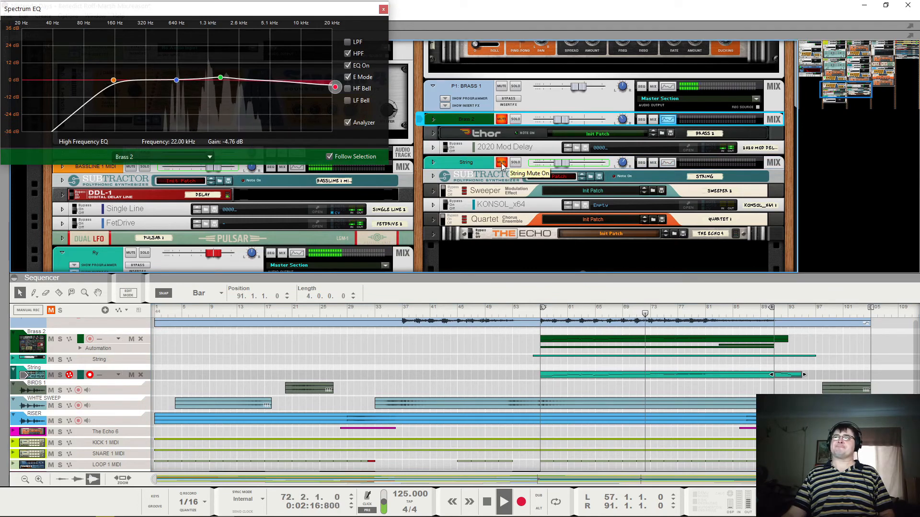
{"action": "left_click", "coordinate": [502, 164]}
{"action": "left_click", "coordinate": [501, 121]}
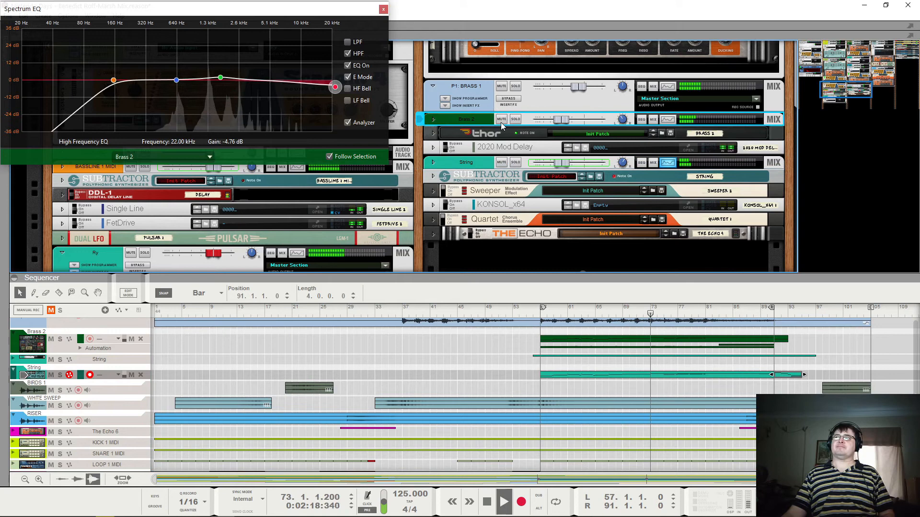
{"action": "left_click", "coordinate": [501, 163]}
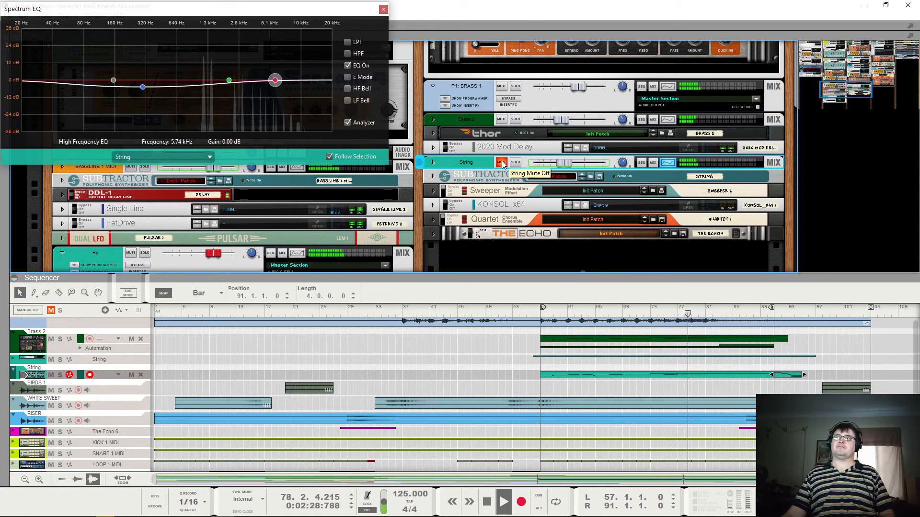
{"action": "left_click", "coordinate": [501, 162]}
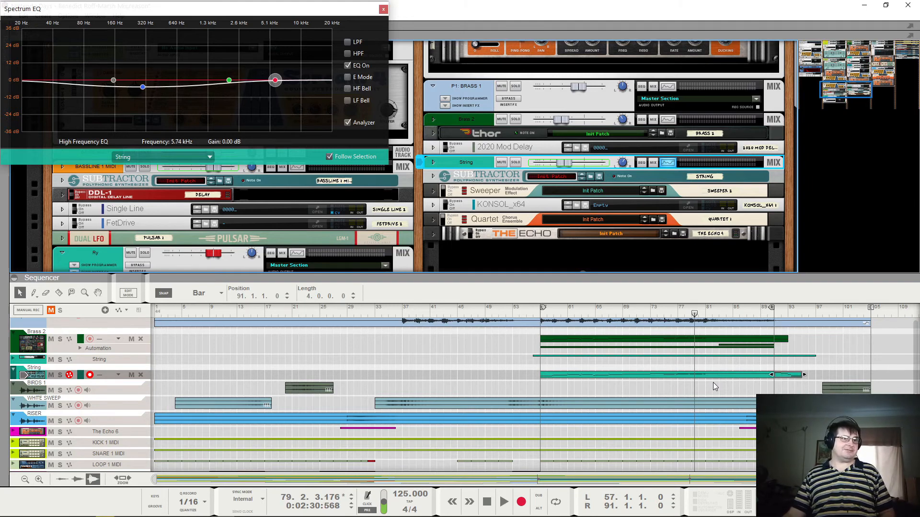
Step: Play the mix from bar 77 through bar 93 with the brass and strings unmuted
{"action": "left_click", "coordinate": [677, 312]}
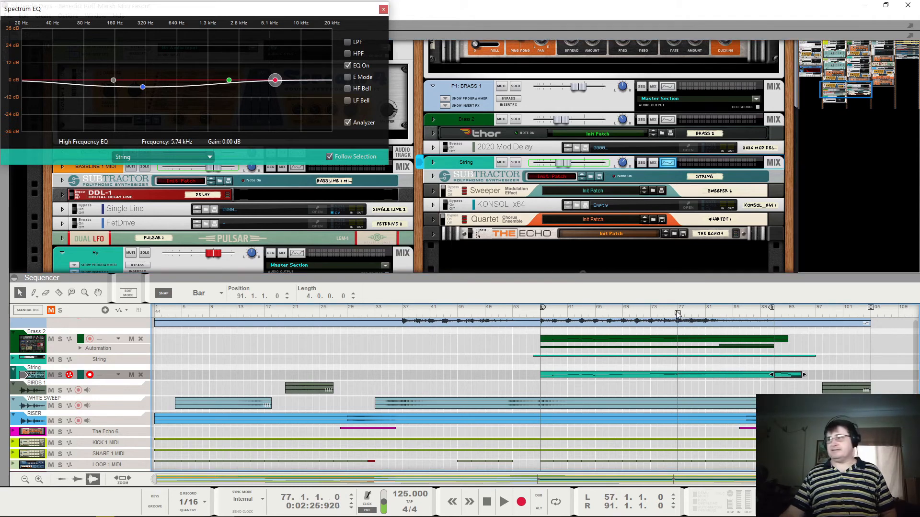
{"action": "key", "text": "space"}
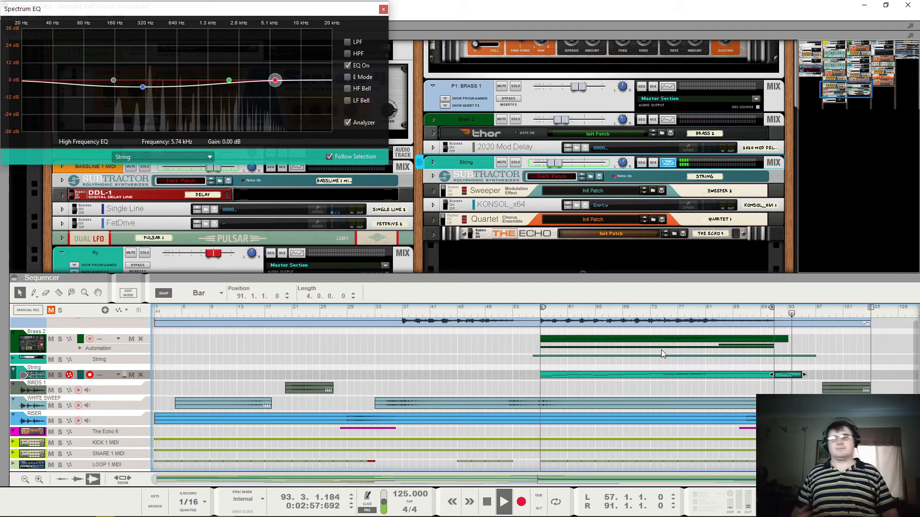
{"action": "key", "text": "space"}
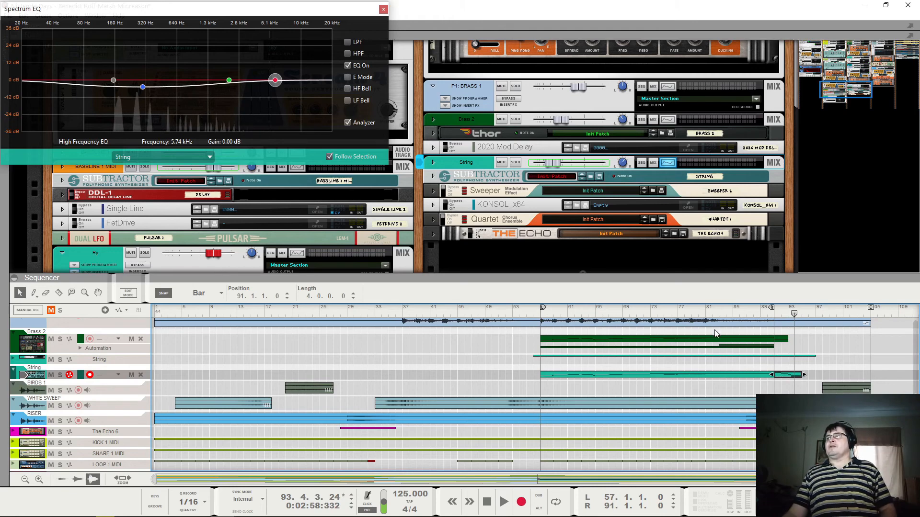
Step: Play a short passage of the mix from bar 83 while looking over the brass and string tracks in the sequencer
{"action": "left_click", "coordinate": [719, 310]}
{"action": "scroll", "coordinate": [735, 355], "scroll_direction": "up", "scroll_amount": 3}
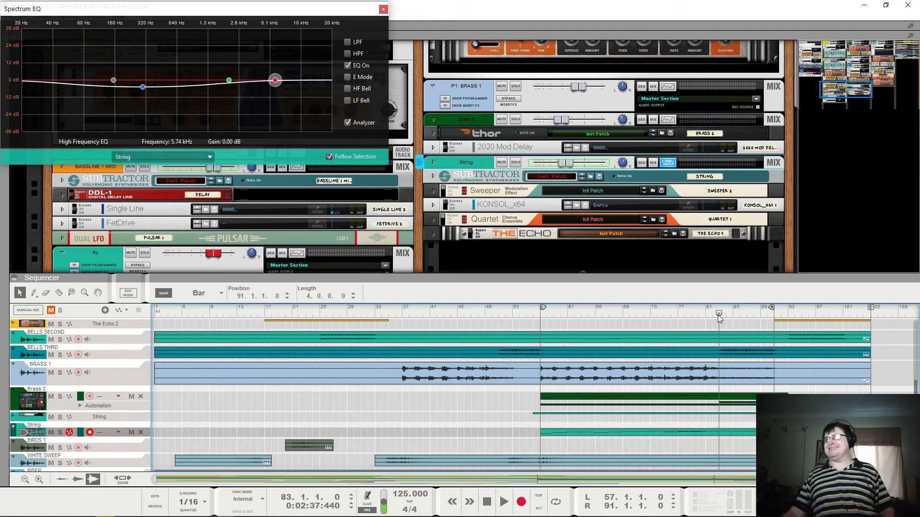
{"action": "key", "text": "space"}
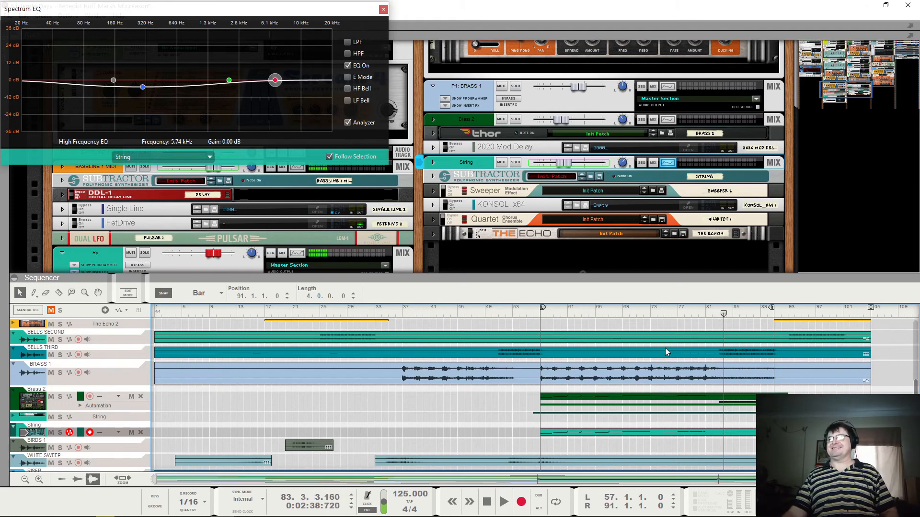
{"action": "scroll", "coordinate": [668, 349], "scroll_direction": "down", "scroll_amount": 3}
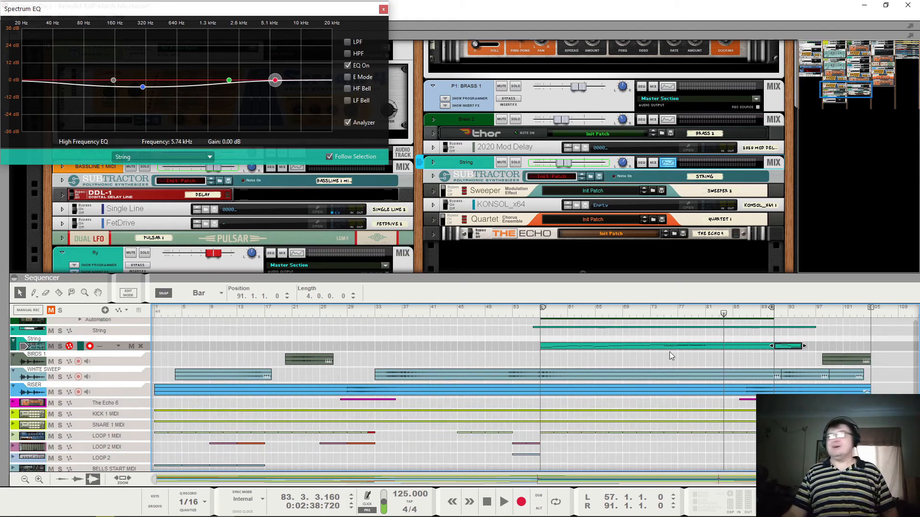
{"action": "scroll", "coordinate": [668, 351], "scroll_direction": "up", "scroll_amount": 2}
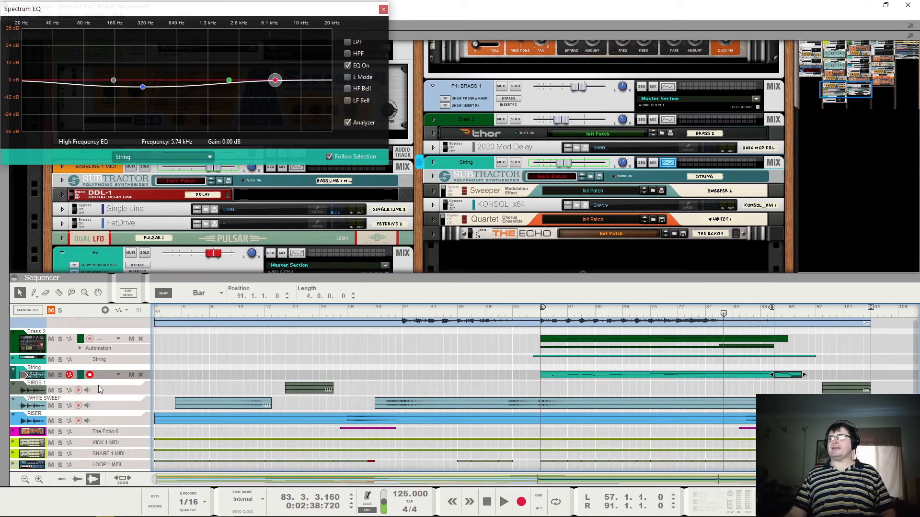
Step: Solo the String channel and play it from around bar 60, switching its EQ off and on to compare
{"action": "left_click", "coordinate": [29, 372]}
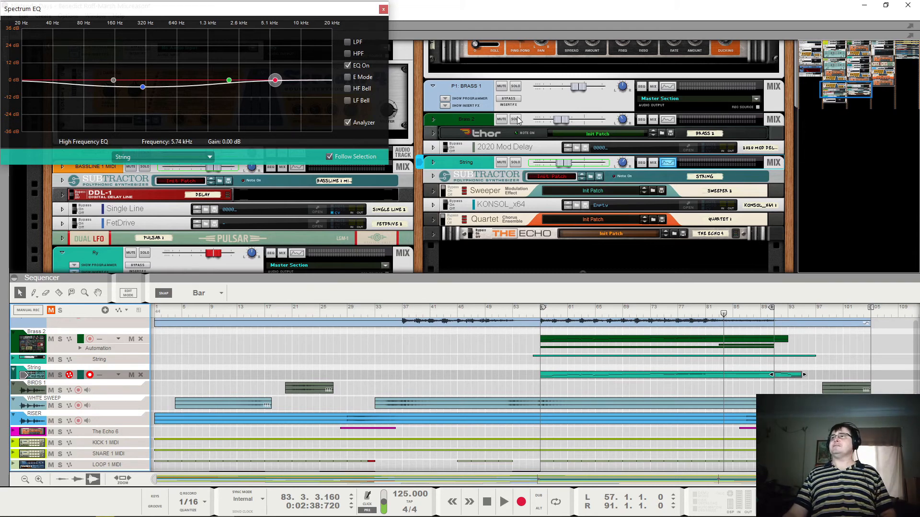
{"action": "left_click", "coordinate": [515, 163]}
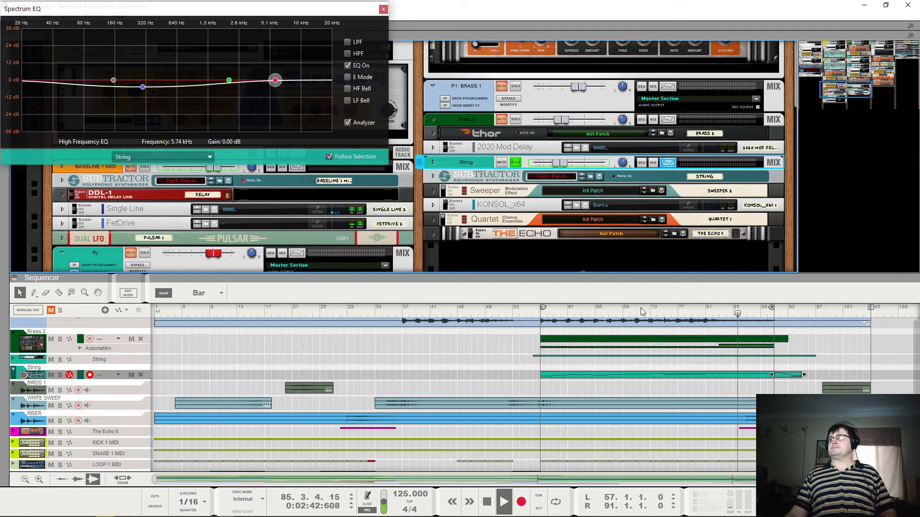
{"action": "left_click", "coordinate": [562, 309]}
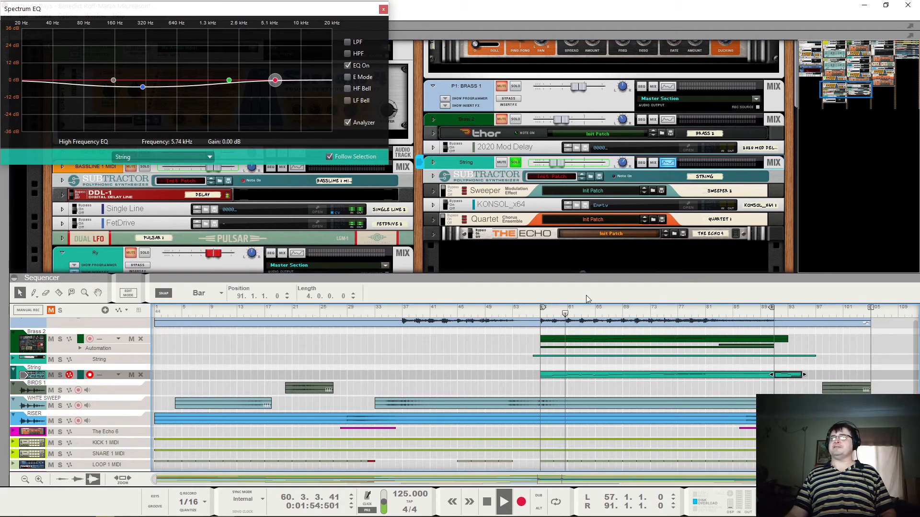
{"action": "left_click", "coordinate": [348, 66]}
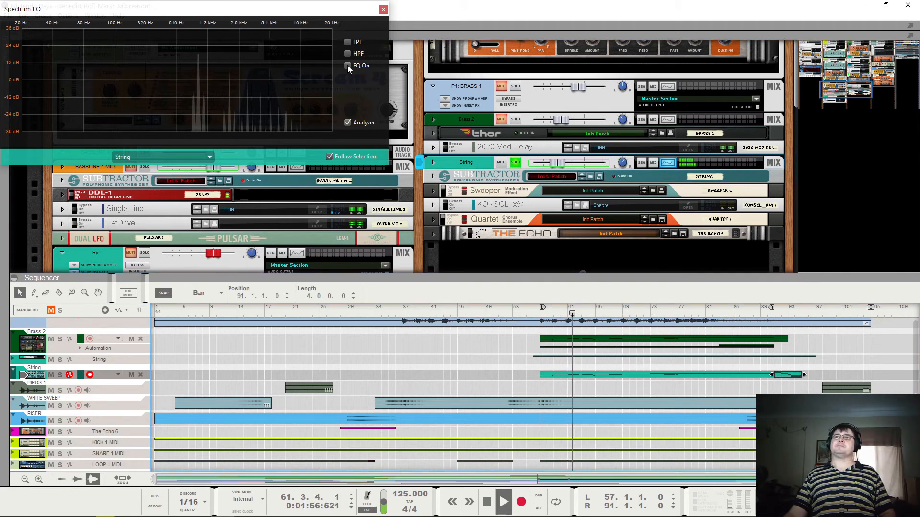
{"action": "left_click", "coordinate": [347, 66]}
{"action": "left_click", "coordinate": [348, 65]}
{"action": "left_click", "coordinate": [348, 66]}
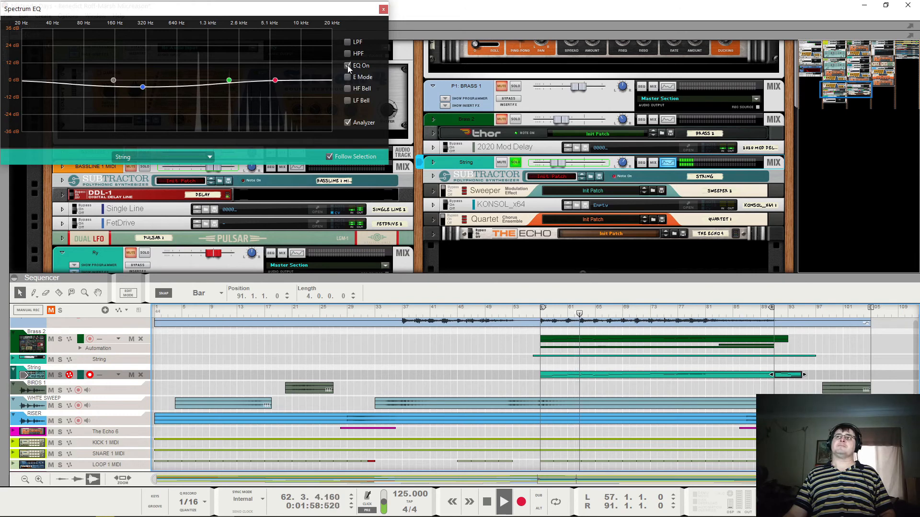
{"action": "key", "text": "space"}
{"action": "mouse_move", "coordinate": [143, 88]}
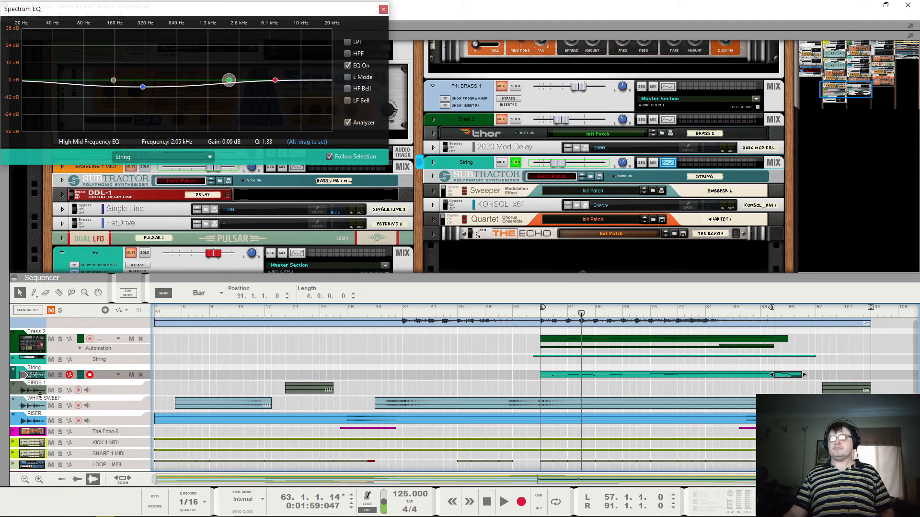
Step: Play the soloed strings from bar 57 and unfold the Sweeper modulation effect to view its phaser settings
{"action": "left_click", "coordinate": [515, 162]}
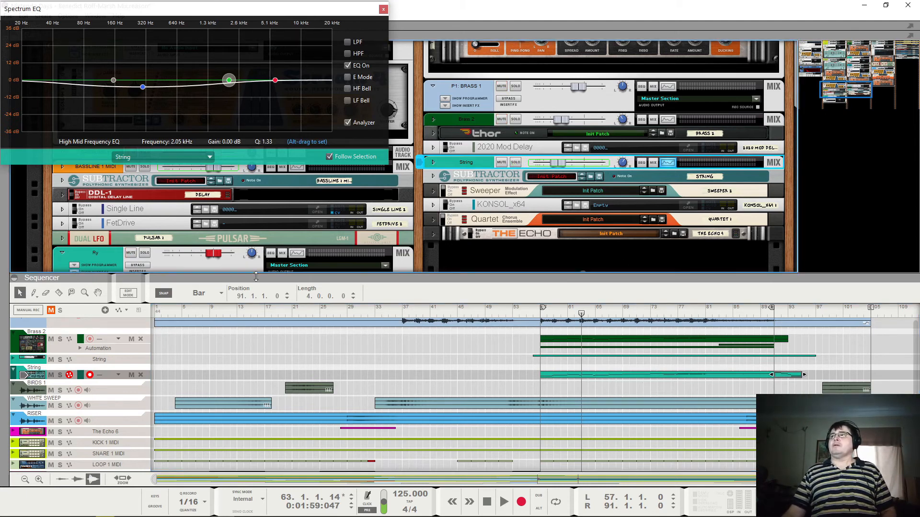
{"action": "left_click", "coordinate": [447, 191]}
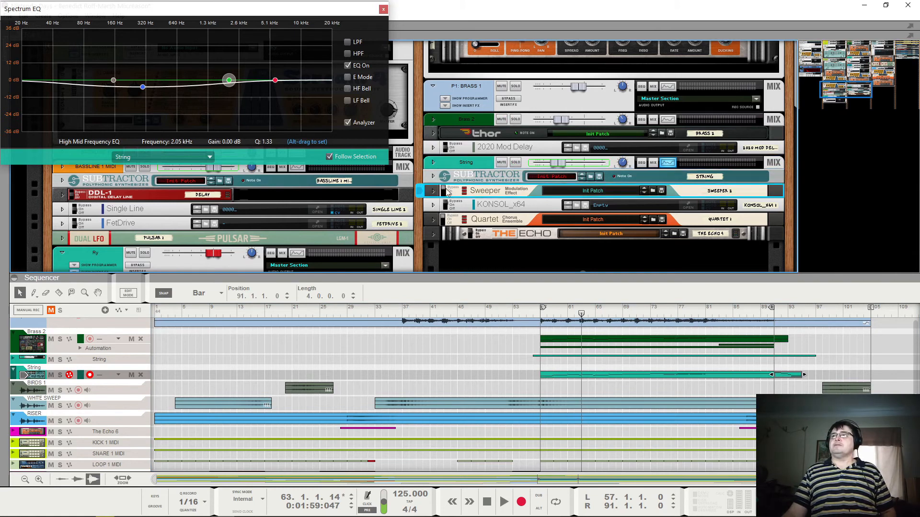
{"action": "left_click", "coordinate": [446, 190]}
{"action": "left_click", "coordinate": [542, 313]}
{"action": "key", "text": "space"}
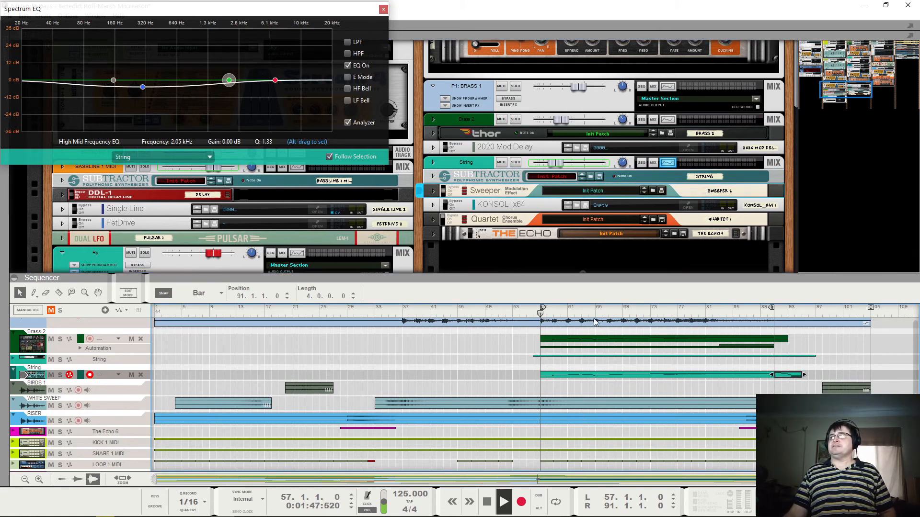
{"action": "left_click", "coordinate": [515, 163]}
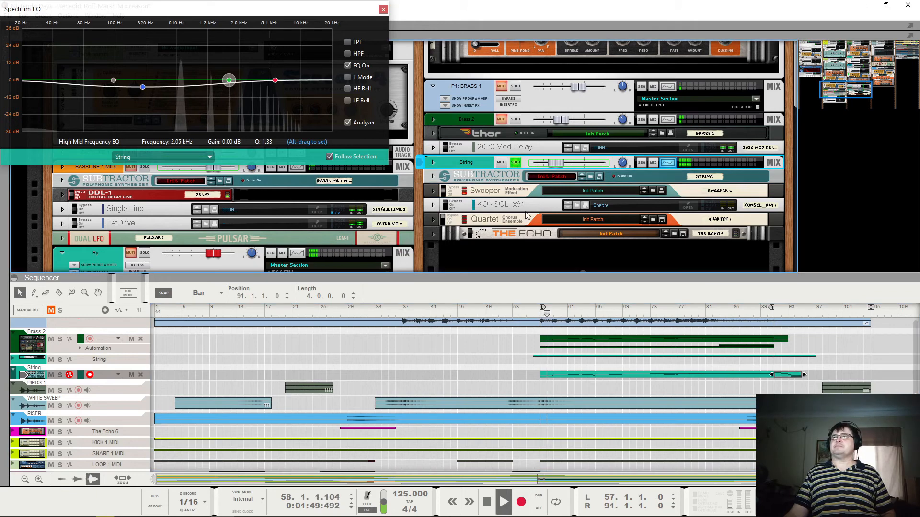
{"action": "left_click", "coordinate": [432, 191]}
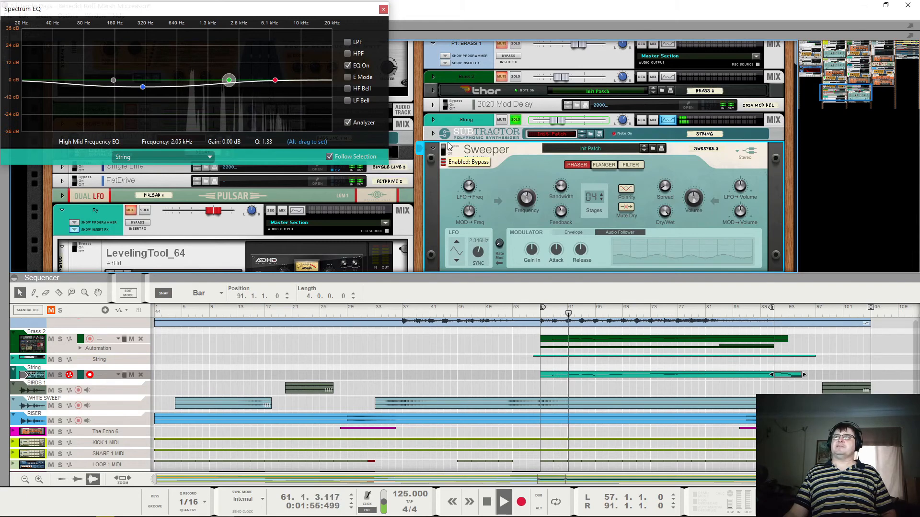
{"action": "key", "text": "space"}
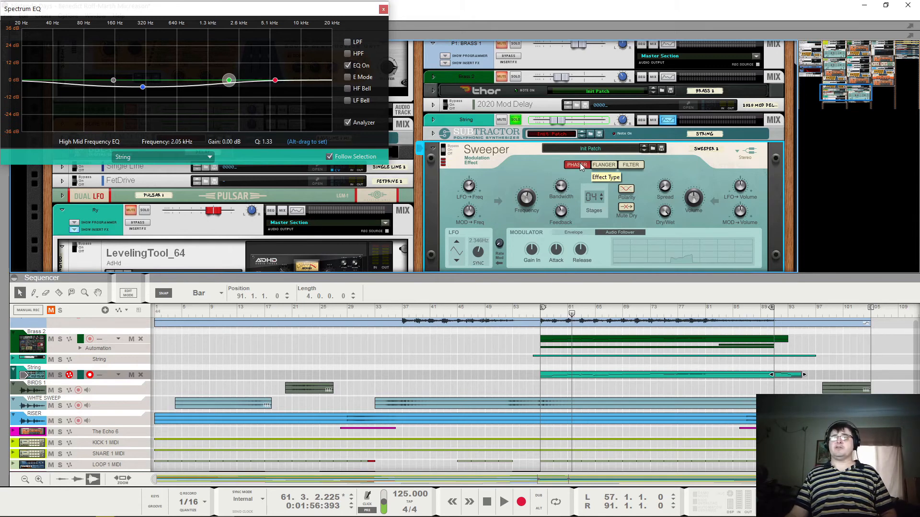
Step: Resume the soloed strings through bar 66 and select the low mid band in the String channel's Spectrum EQ
{"action": "key", "text": "space"}
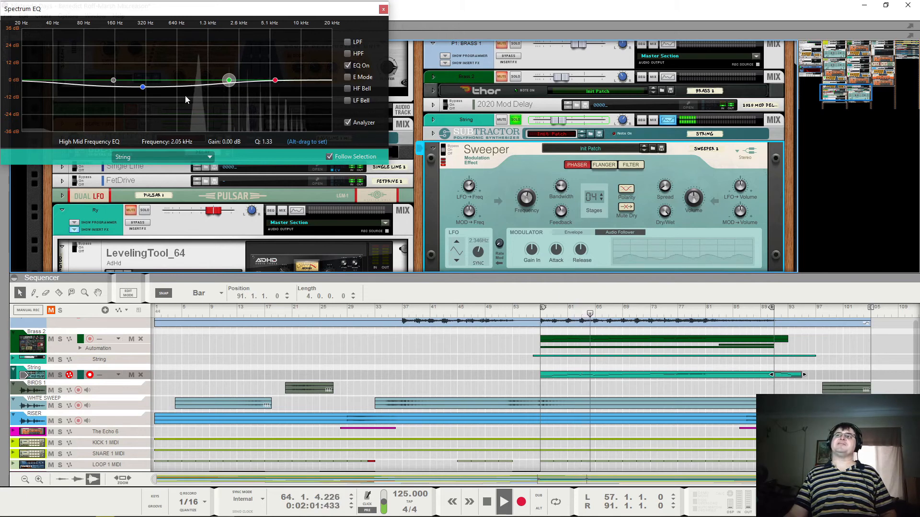
{"action": "left_click", "coordinate": [143, 87]}
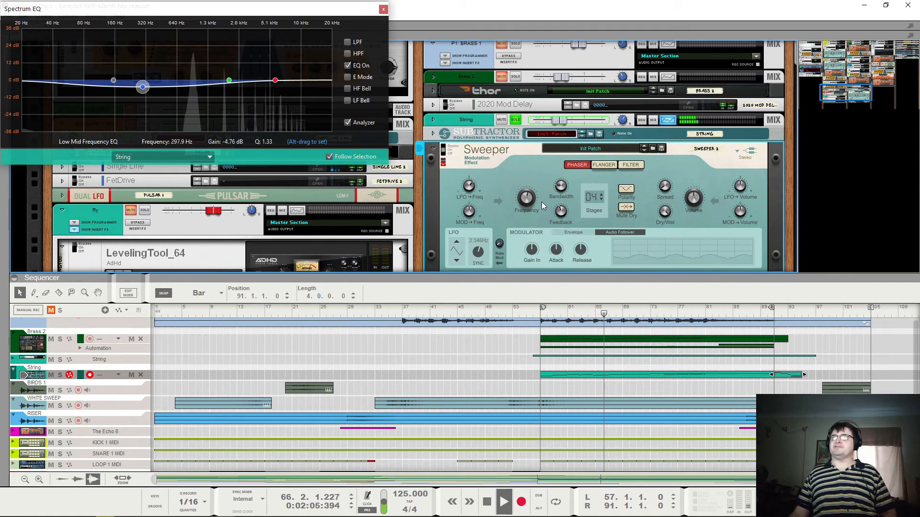
{"action": "key", "text": "space"}
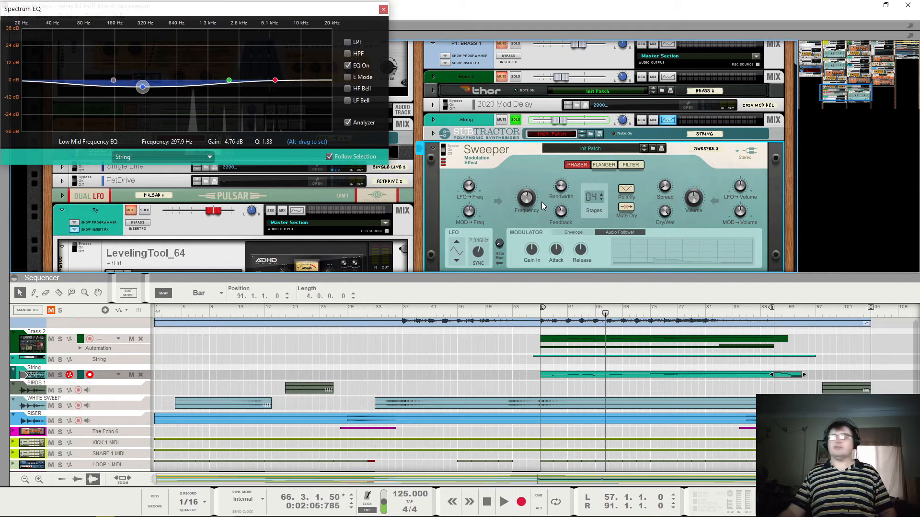
Step: Fold the Sweeper, open the KONSOL_x64 plugin window below the String channel, and resume playback to hear it
{"action": "left_click", "coordinate": [434, 149]}
{"action": "left_click", "coordinate": [451, 165]}
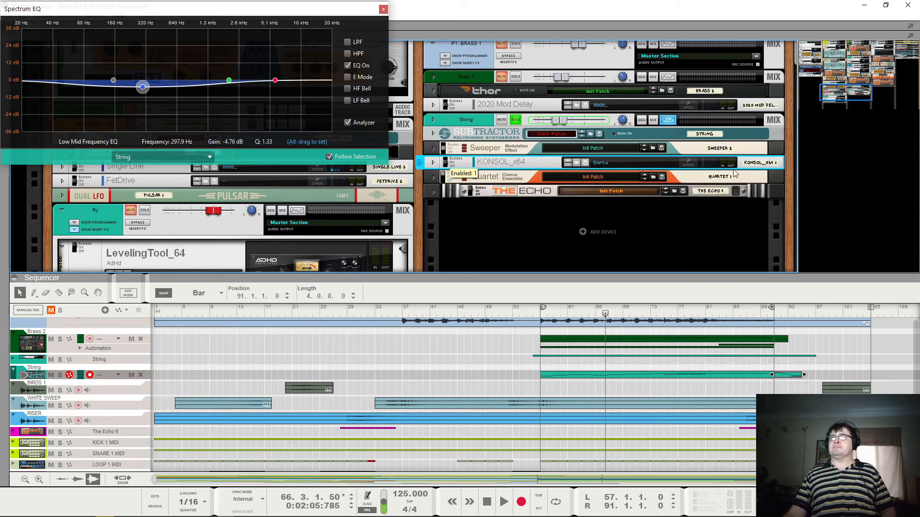
{"action": "left_click", "coordinate": [687, 165]}
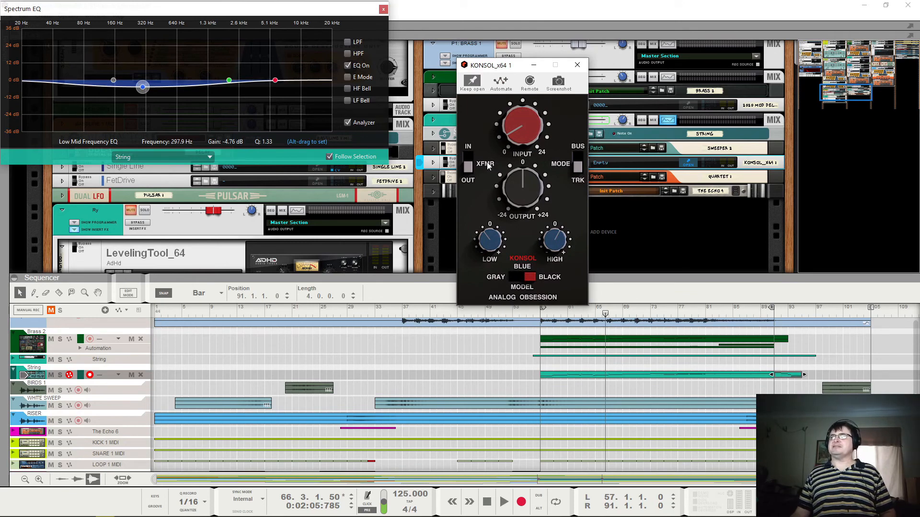
{"action": "left_click_drag", "start_coordinate": [494, 65], "coordinate": [420, 172]}
{"action": "key", "text": "space"}
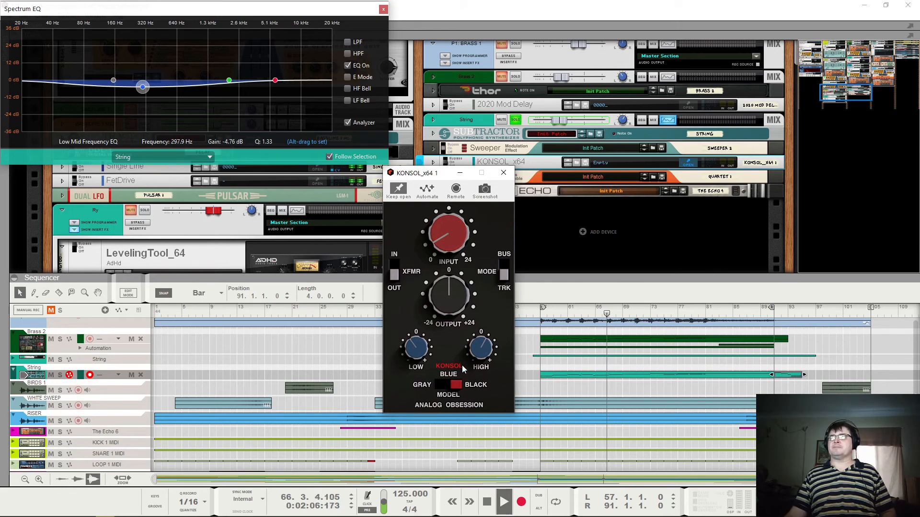
Step: Reposition the KONSOL_x64 window and switch the plugin's bypass during soloed string playback to compare the sound, stopping around bar 71
{"action": "left_click_drag", "start_coordinate": [439, 178], "coordinate": [468, 220]}
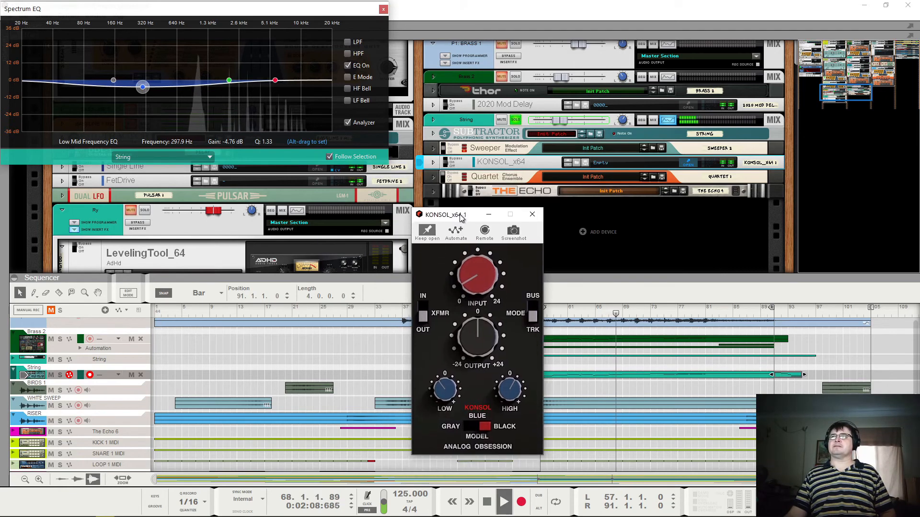
{"action": "left_click", "coordinate": [451, 160]}
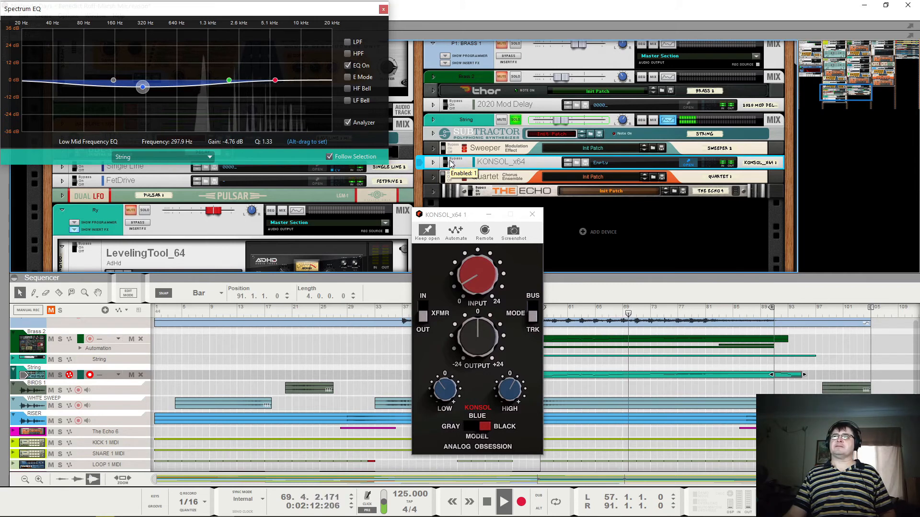
{"action": "left_click", "coordinate": [453, 164]}
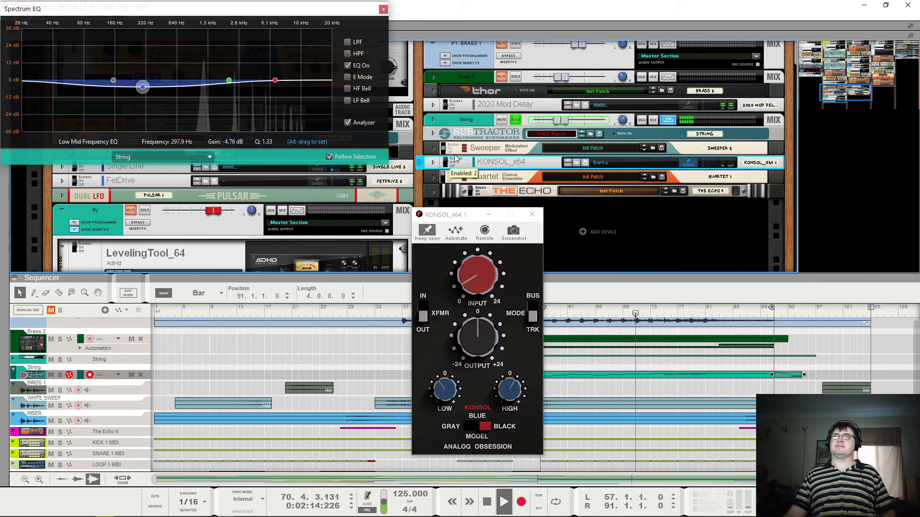
{"action": "key", "text": "space"}
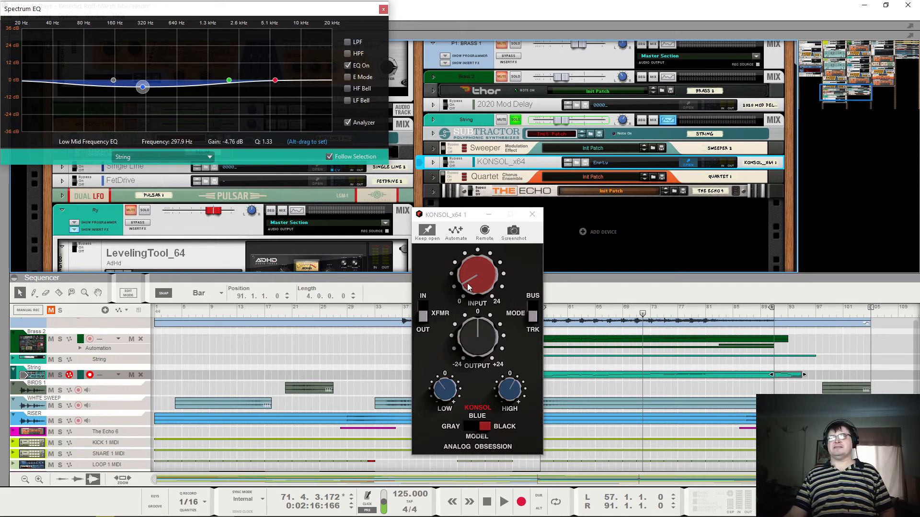
Step: Switch the KONSOL model to Gray and back to Black to show the options, and close the plugin window
{"action": "left_click", "coordinate": [464, 424]}
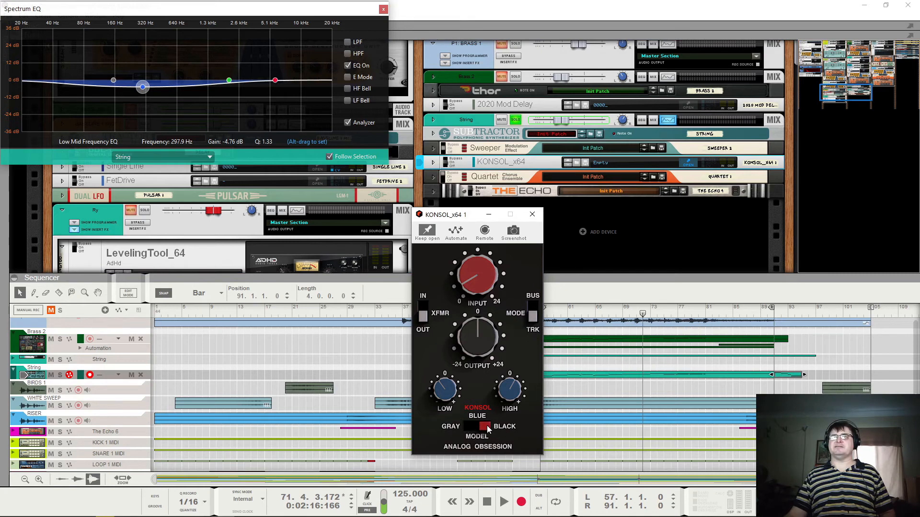
{"action": "left_click", "coordinate": [479, 430]}
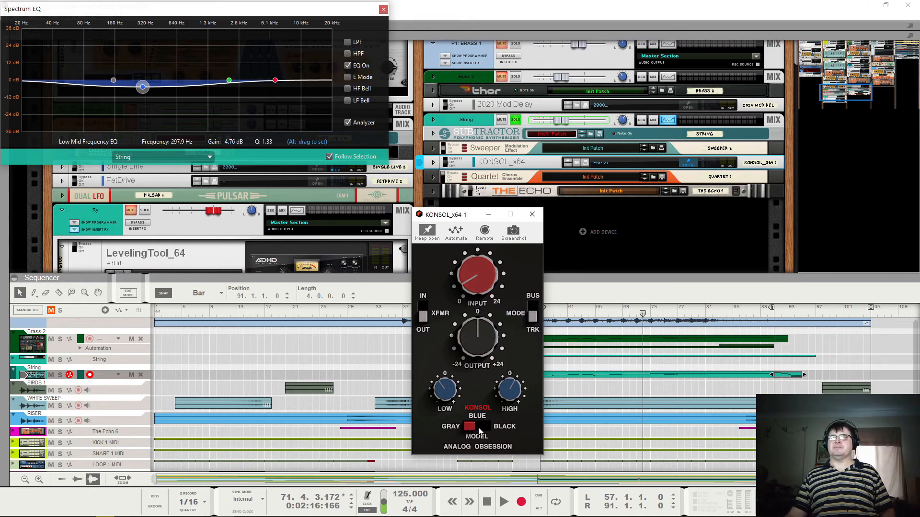
{"action": "left_click", "coordinate": [480, 428]}
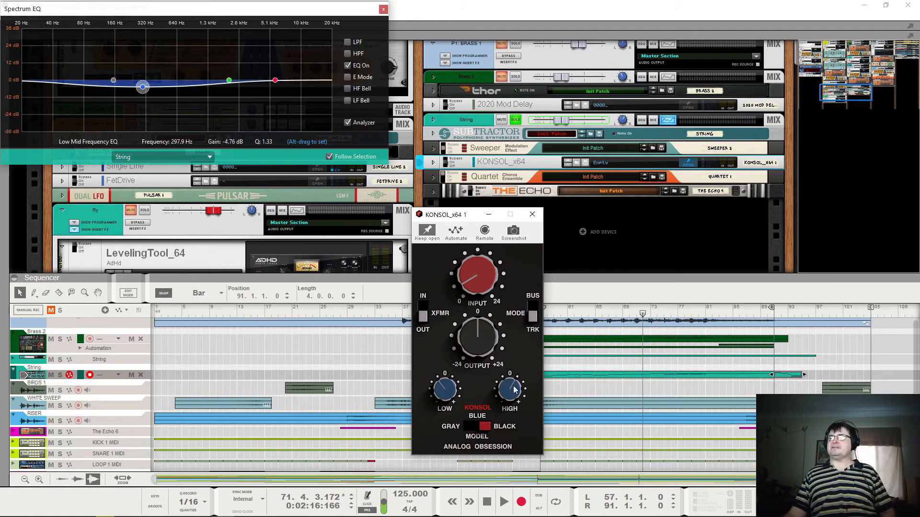
{"action": "left_click", "coordinate": [531, 214]}
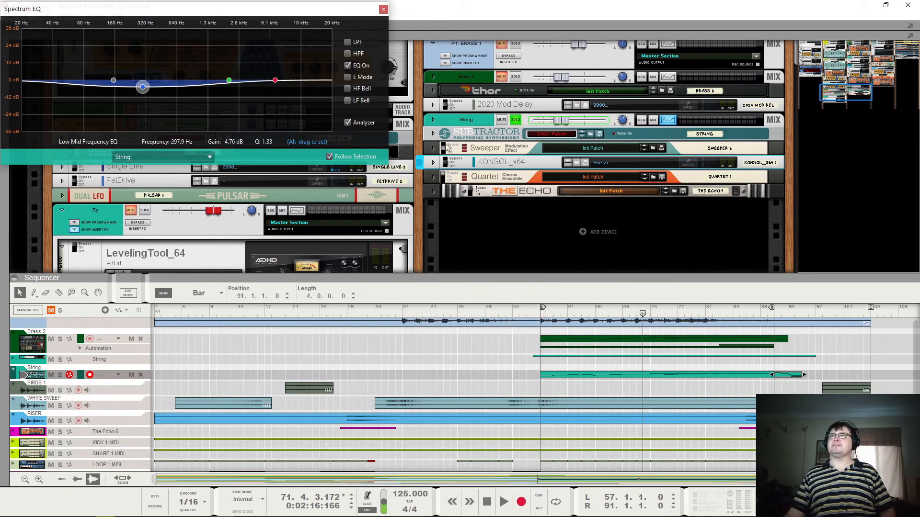
Step: Play the soloed strings to bar 74, unfold the Quartet chorus ensemble, and examine its BBD Mod Rate and Dry/Wet settings
{"action": "left_click", "coordinate": [443, 178]}
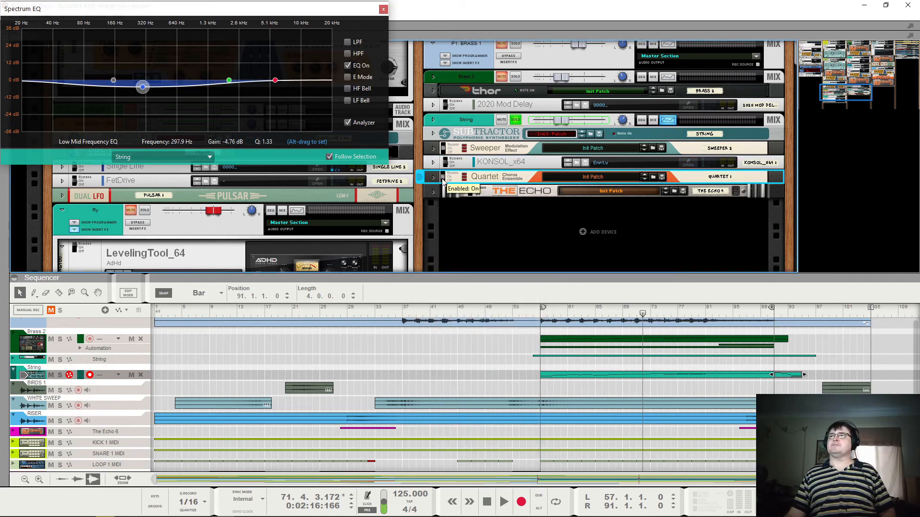
{"action": "key", "text": "space"}
{"action": "left_click", "coordinate": [433, 178]}
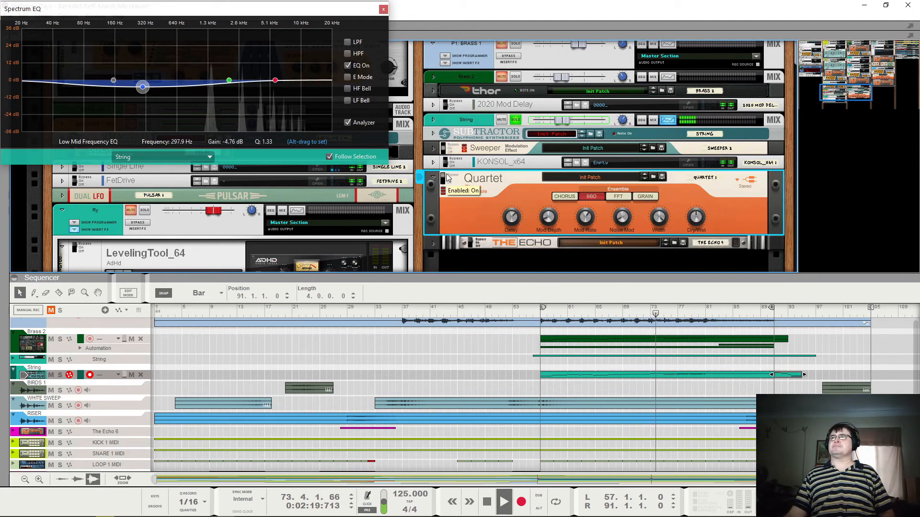
{"action": "key", "text": "space"}
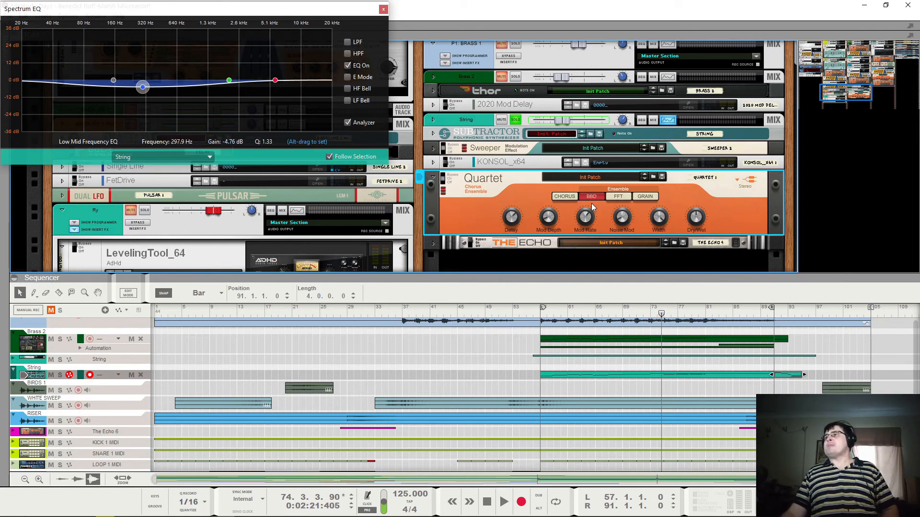
{"action": "mouse_move", "coordinate": [594, 213]}
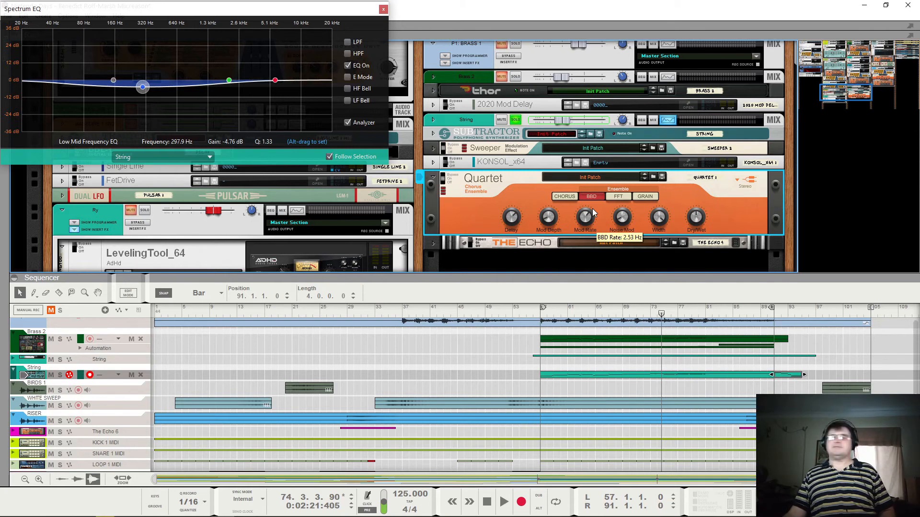
{"action": "mouse_move", "coordinate": [701, 220]}
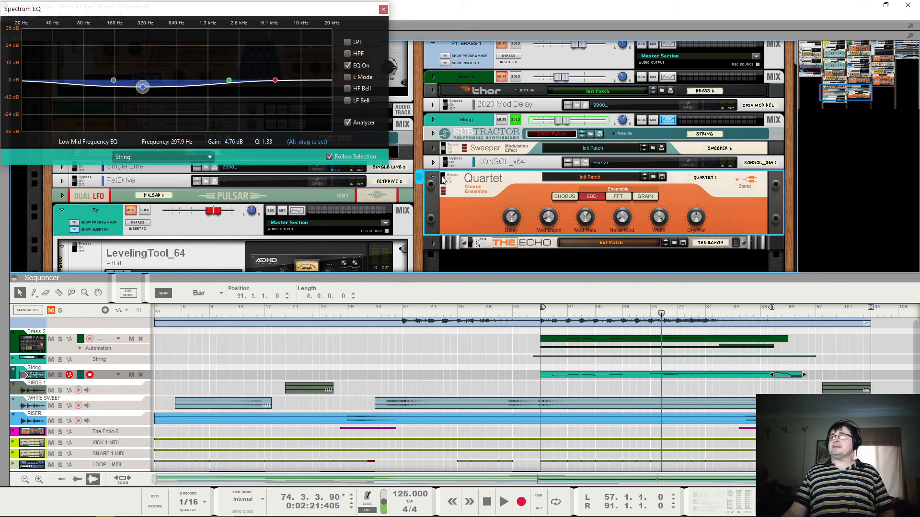
Step: Replay the soloed strings from bar 73, comparing the Quartet's enable states, and fold the device
{"action": "left_click", "coordinate": [652, 314]}
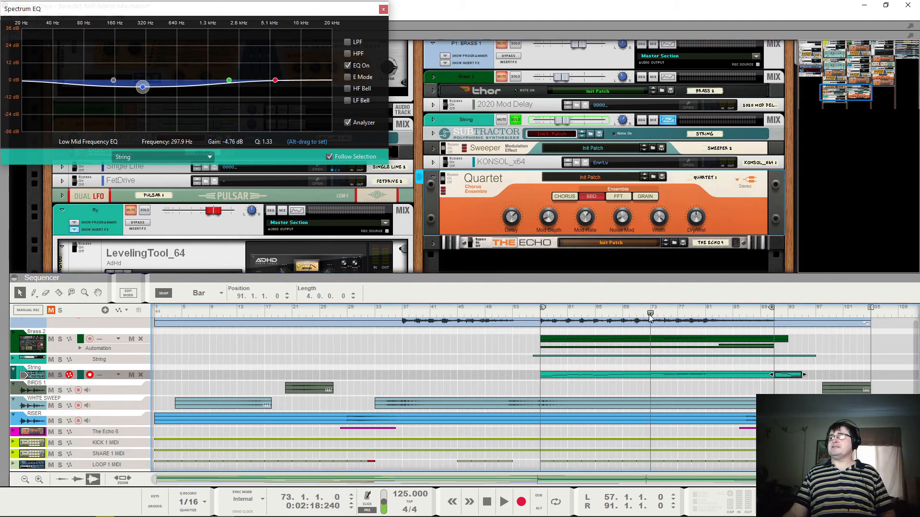
{"action": "key", "text": "space"}
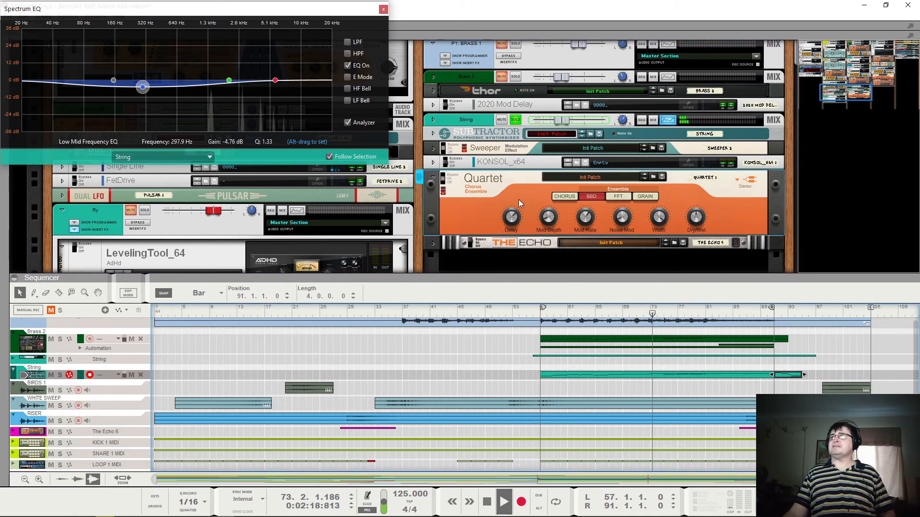
{"action": "left_click", "coordinate": [447, 175]}
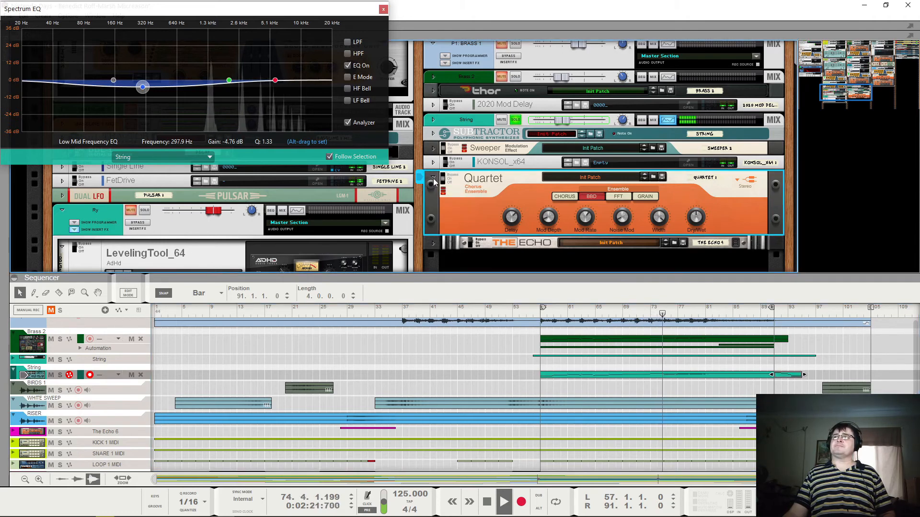
{"action": "left_click", "coordinate": [433, 177]}
{"action": "key", "text": "space"}
Step: Unfold The Echo below the Quartet and play the strings from bar 73, comparing its enable states and checking the Delay Time
{"action": "left_click", "coordinate": [469, 191]}
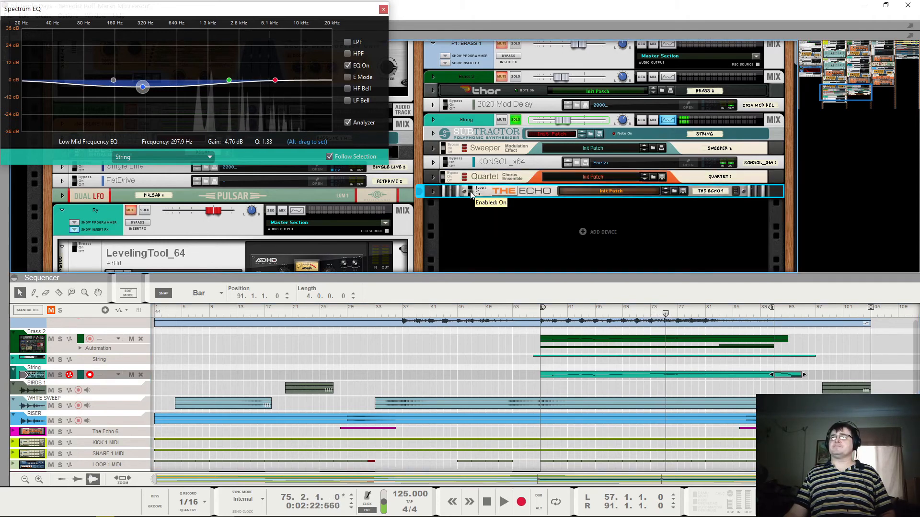
{"action": "left_click", "coordinate": [433, 191]}
{"action": "key", "text": "space"}
{"action": "left_click", "coordinate": [650, 314]}
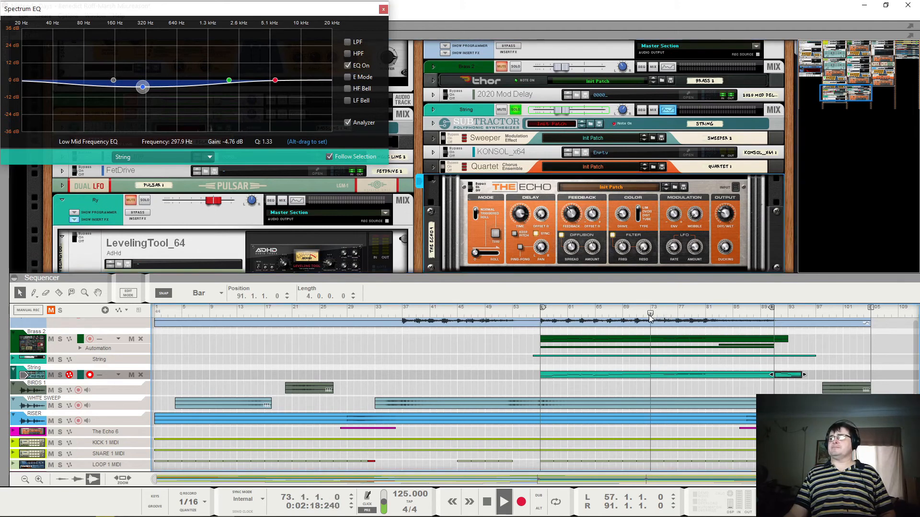
{"action": "left_click", "coordinate": [468, 191]}
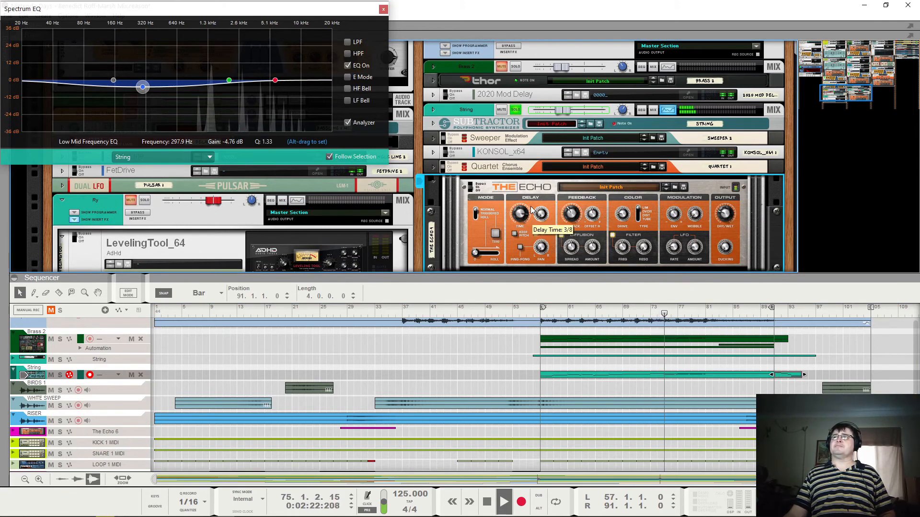
{"action": "key", "text": "space"}
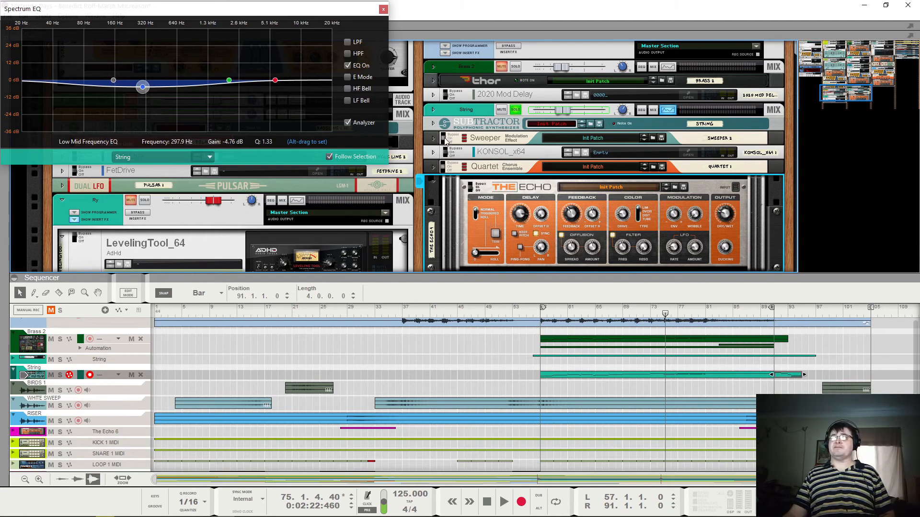
Step: Fold The Echo, take the String channel out of solo, and play the full mix until about bar 79
{"action": "left_click", "coordinate": [434, 181]}
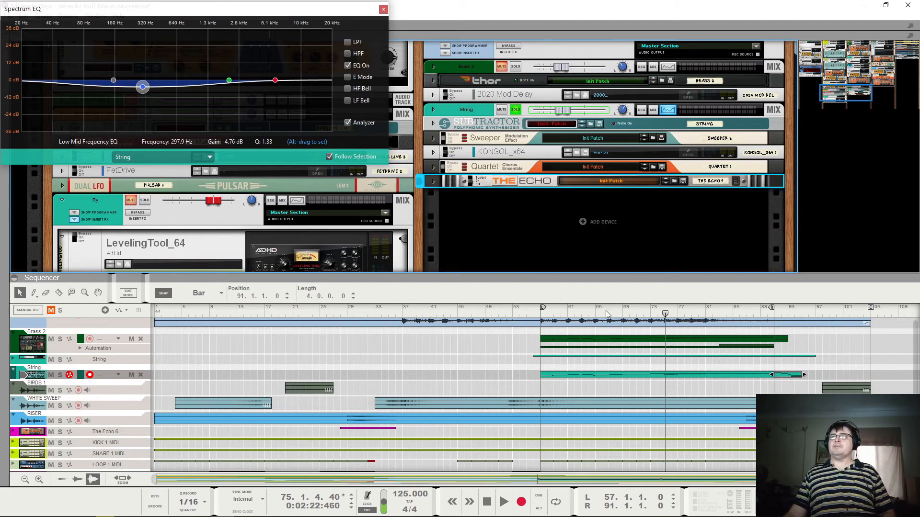
{"action": "left_click", "coordinate": [515, 109]}
{"action": "key", "text": "space"}
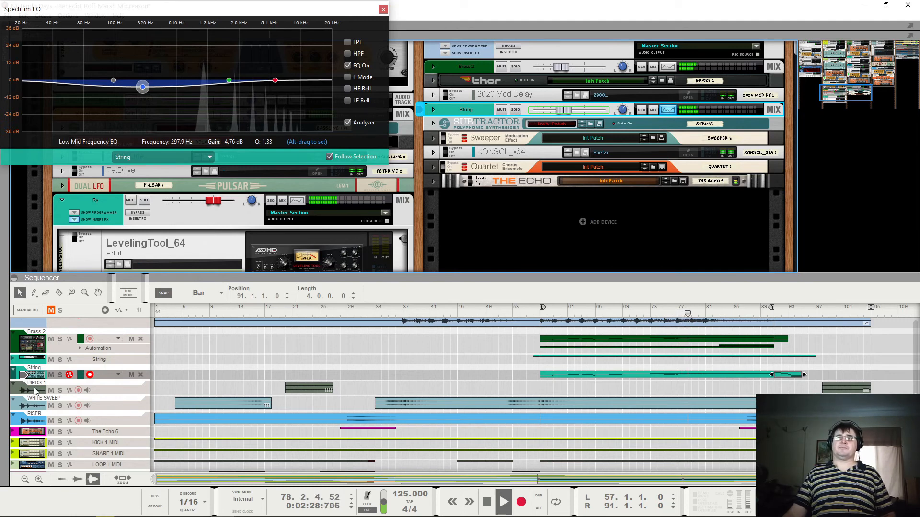
{"action": "key", "text": "space"}
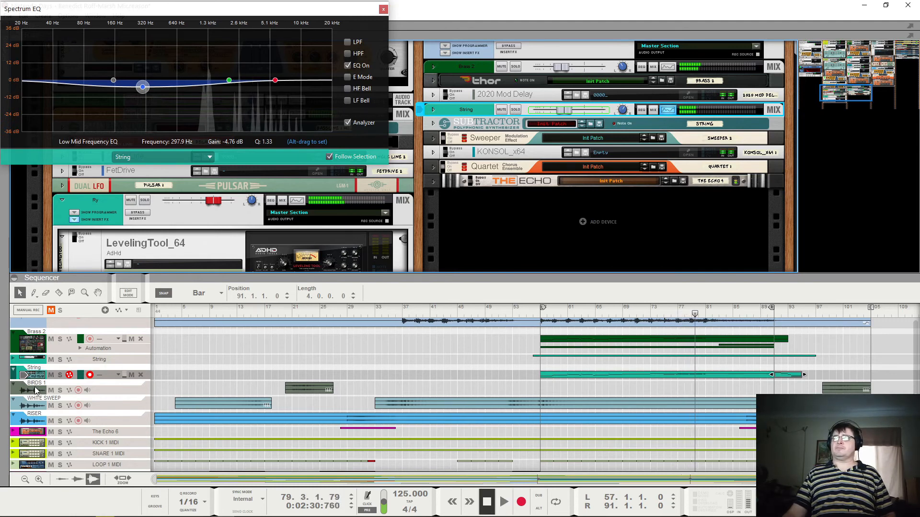
Step: Unmute the BIRDS 1 audio track in the rack and play the mix from bar 20
{"action": "left_click_drag", "start_coordinate": [387, 313], "coordinate": [286, 313]}
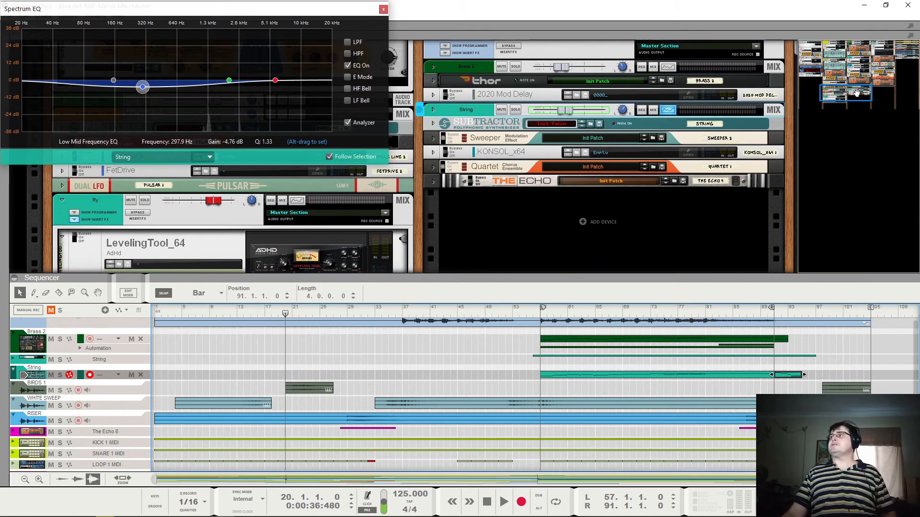
{"action": "left_click_drag", "start_coordinate": [854, 95], "coordinate": [874, 44]}
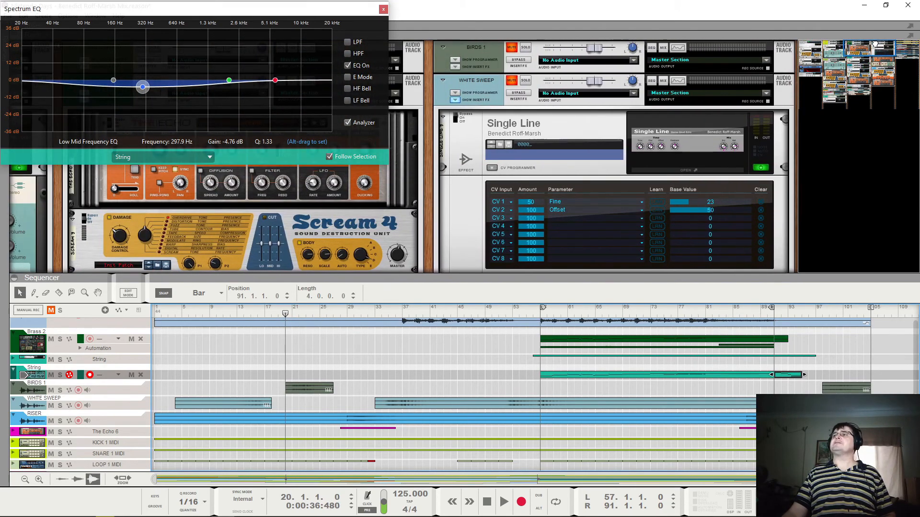
{"action": "left_click", "coordinate": [501, 48]}
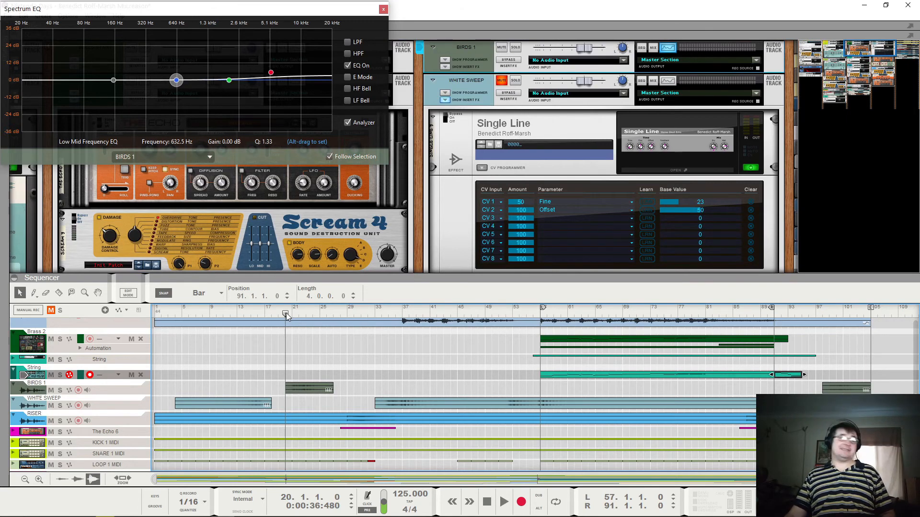
{"action": "key", "text": "space"}
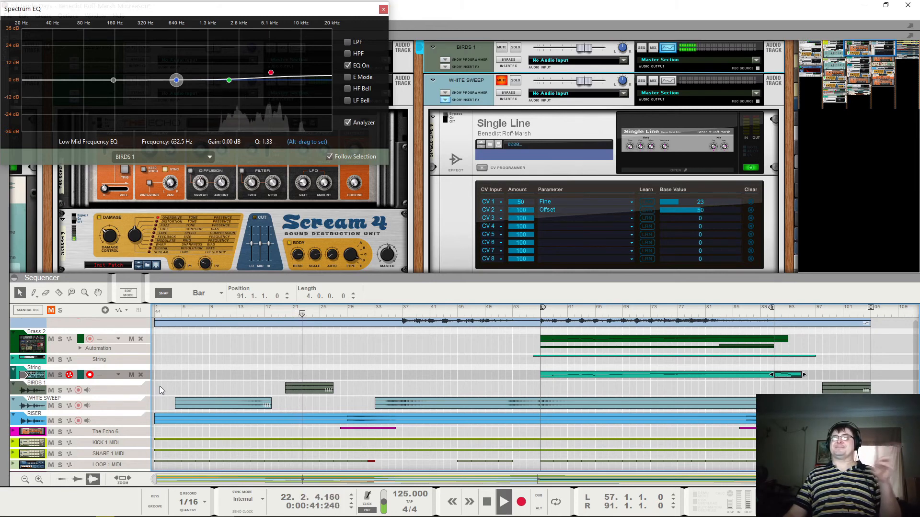
Step: Solo BIRDS 1 and listen to the bird clip on its own until about bar 25
{"action": "left_click", "coordinate": [515, 47]}
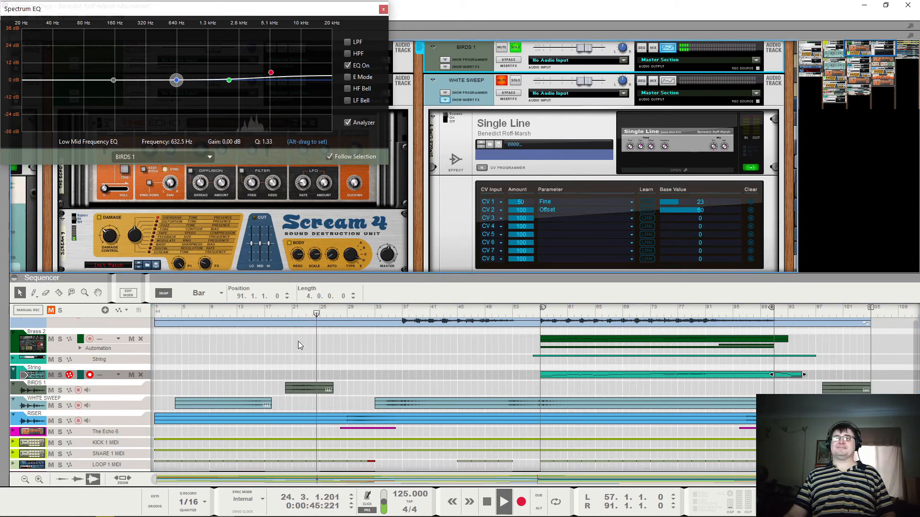
{"action": "left_click", "coordinate": [289, 313]}
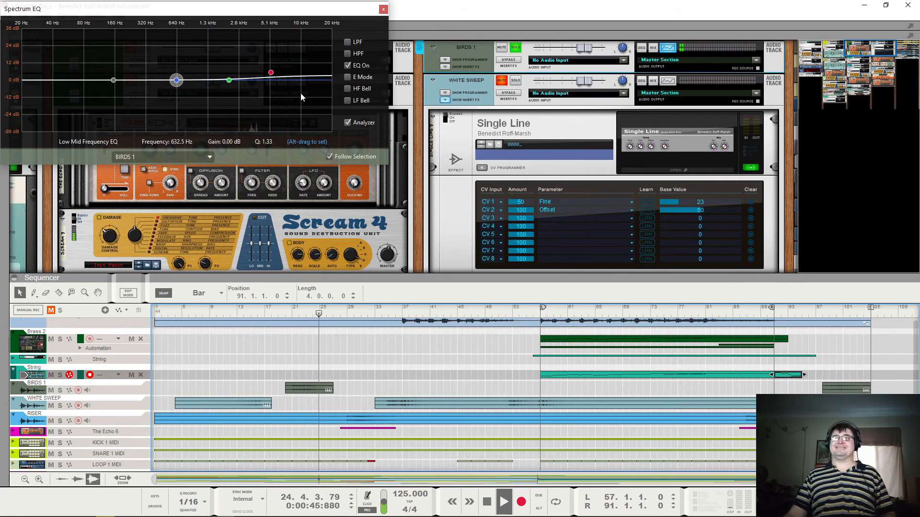
{"action": "key", "text": "space"}
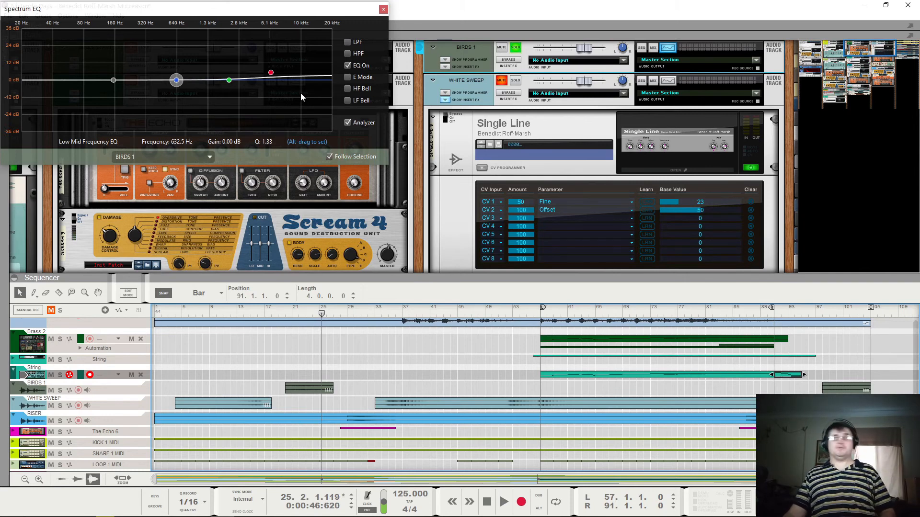
Step: Take BIRDS 1 out of solo and play its clip in the mix from bar 20 to bar 25
{"action": "left_click", "coordinate": [291, 312]}
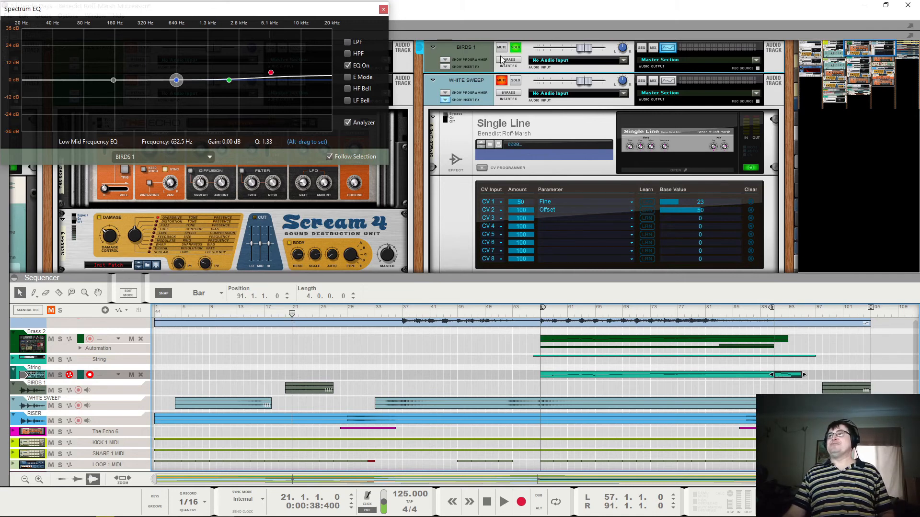
{"action": "left_click", "coordinate": [516, 47]}
{"action": "left_click_drag", "start_coordinate": [291, 314], "coordinate": [286, 315]}
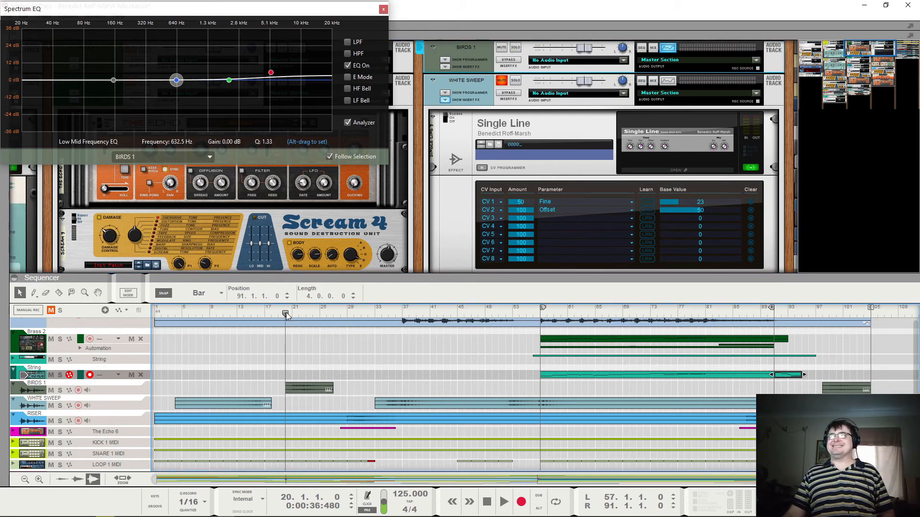
{"action": "key", "text": "space"}
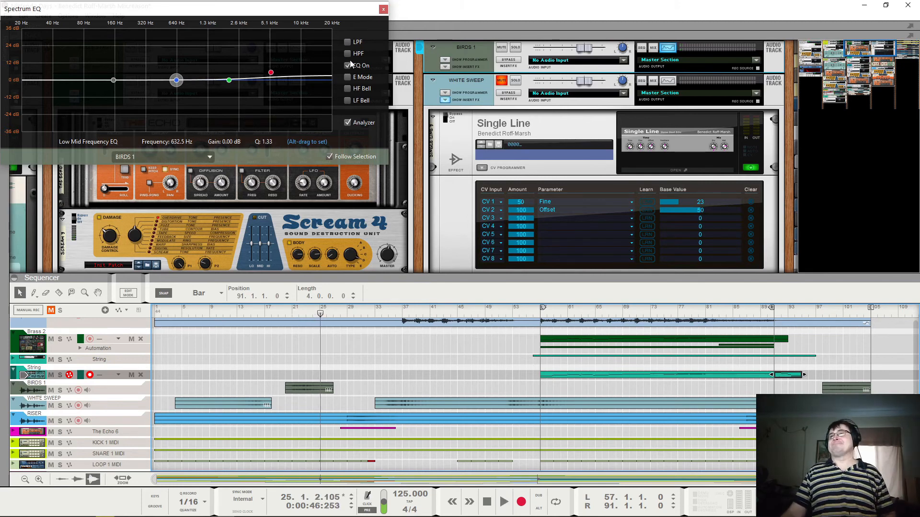
Step: Select the high frequency band in the BIRDS 1 Spectrum EQ and move the playhead to bar 15
{"action": "left_click", "coordinate": [275, 76]}
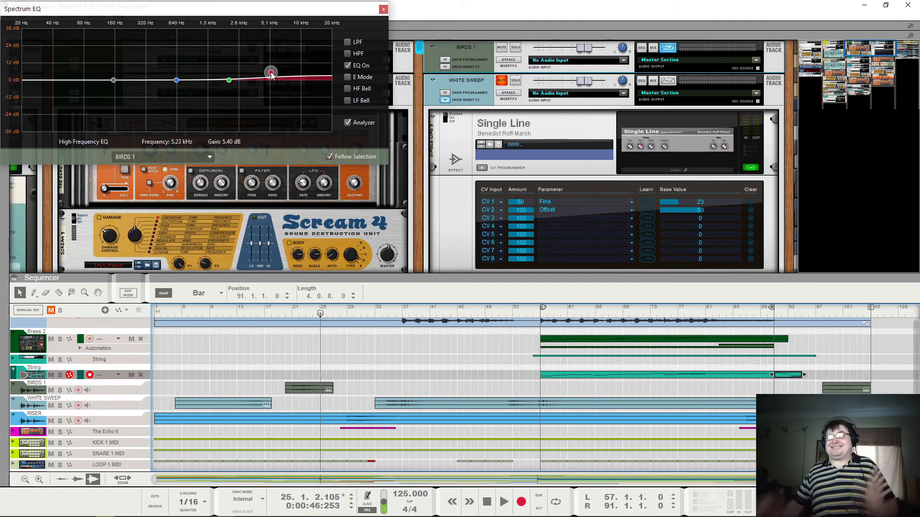
{"action": "left_click", "coordinate": [253, 314]}
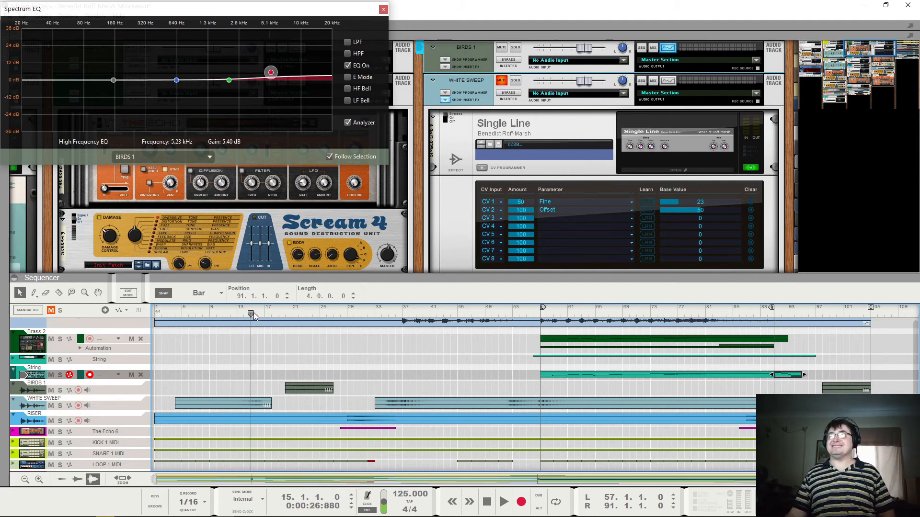
Step: Solo the WHITE SWEEP audio track and listen to its clip on its own from bar 34 to about bar 39
{"action": "left_click", "coordinate": [37, 406]}
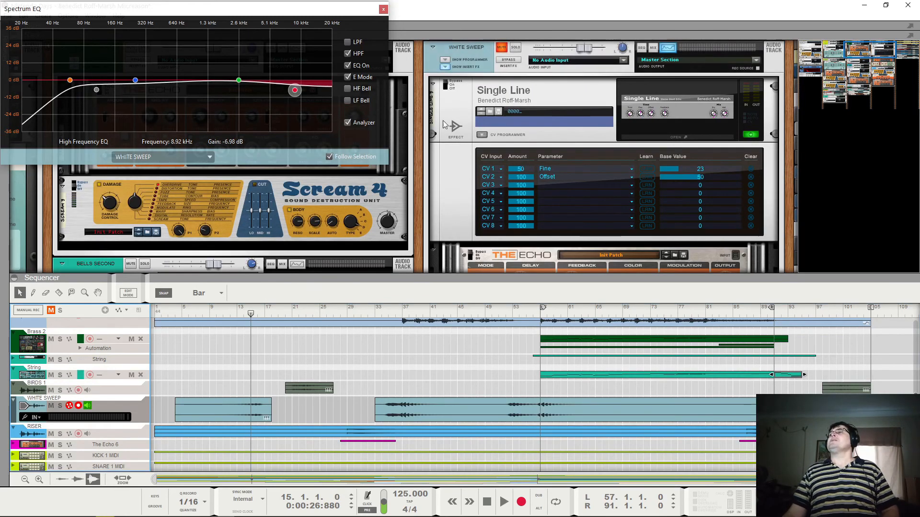
{"action": "left_click", "coordinate": [515, 48]}
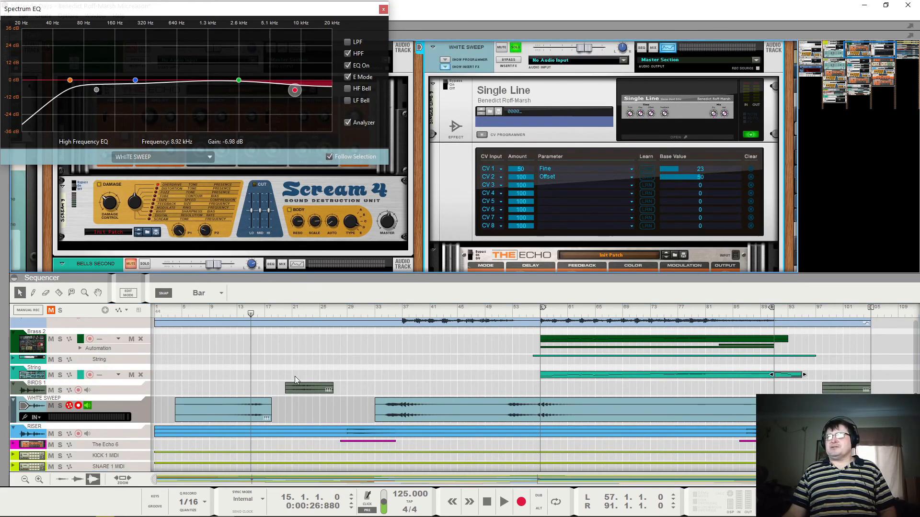
{"action": "left_click", "coordinate": [384, 314]}
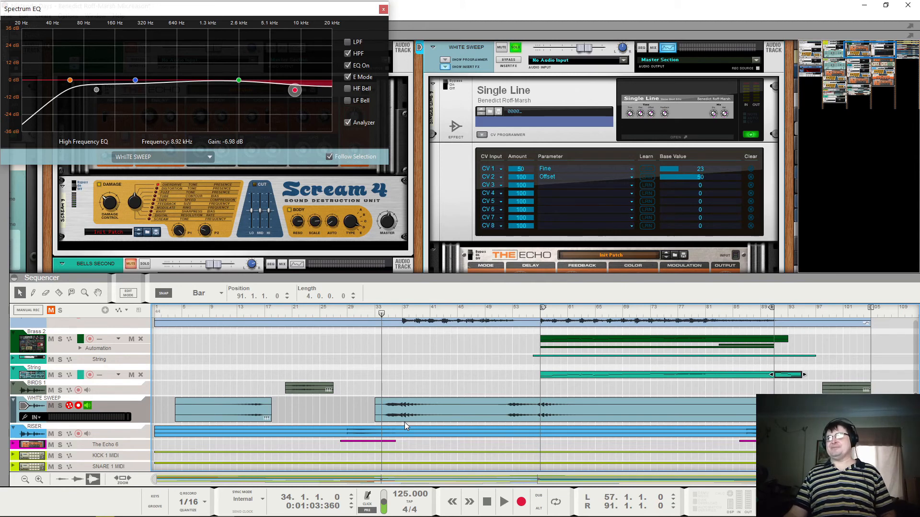
{"action": "key", "text": "space"}
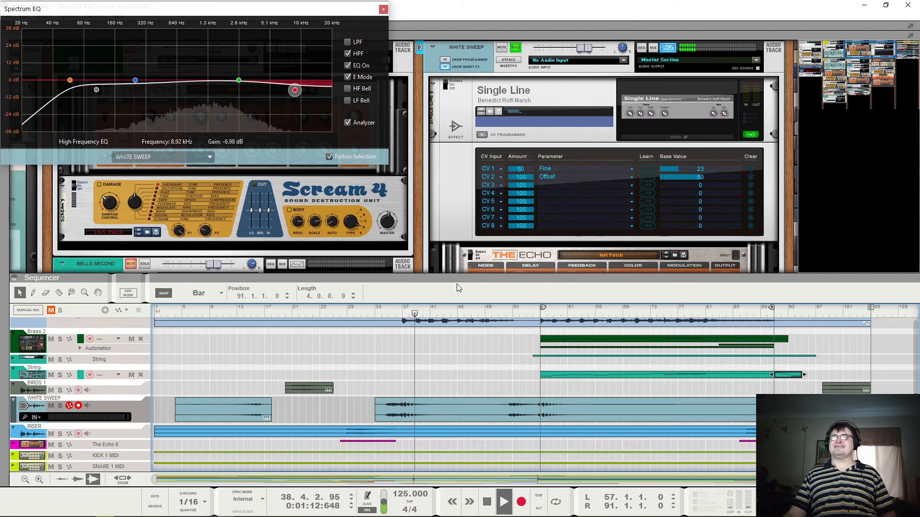
{"action": "key", "text": "space"}
Step: Take WHITE SWEEP out of solo, replay the mix from bar 34, and unmute the track to hear it until about bar 38
{"action": "left_click", "coordinate": [516, 47]}
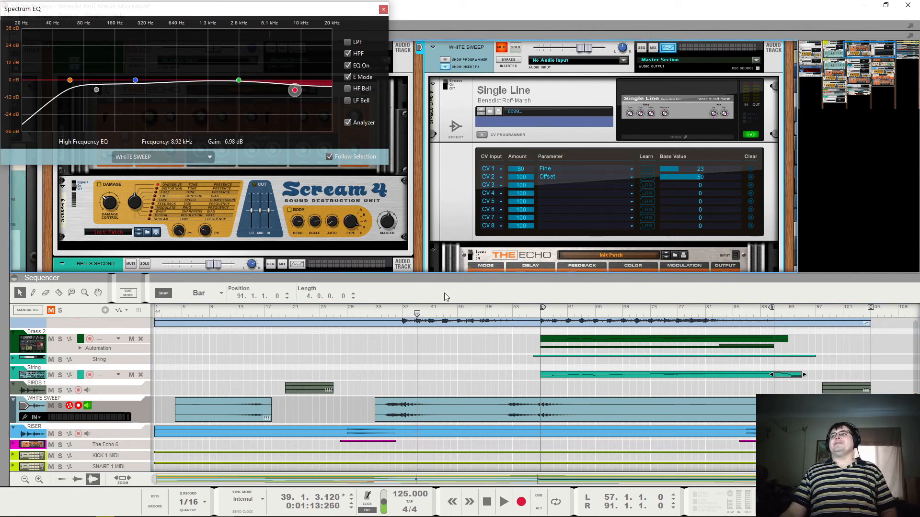
{"action": "left_click", "coordinate": [381, 314]}
{"action": "key", "text": "space"}
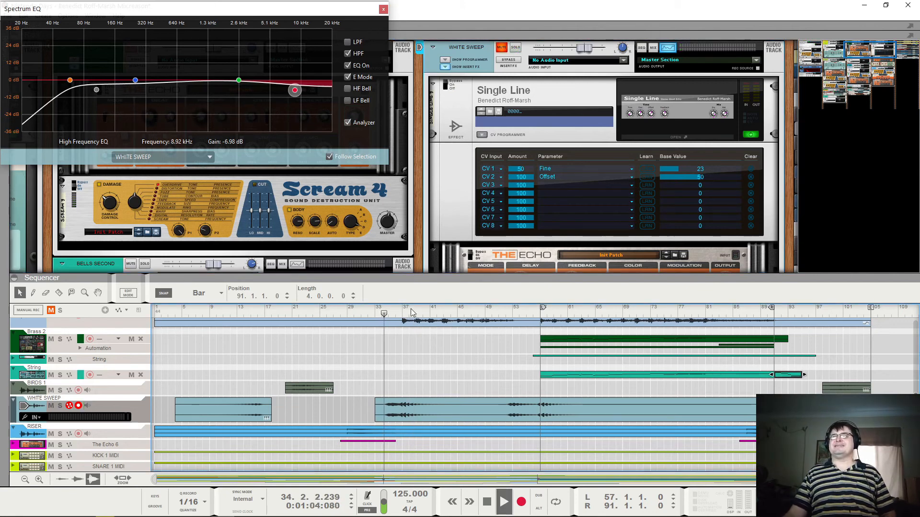
{"action": "left_click", "coordinate": [366, 313]}
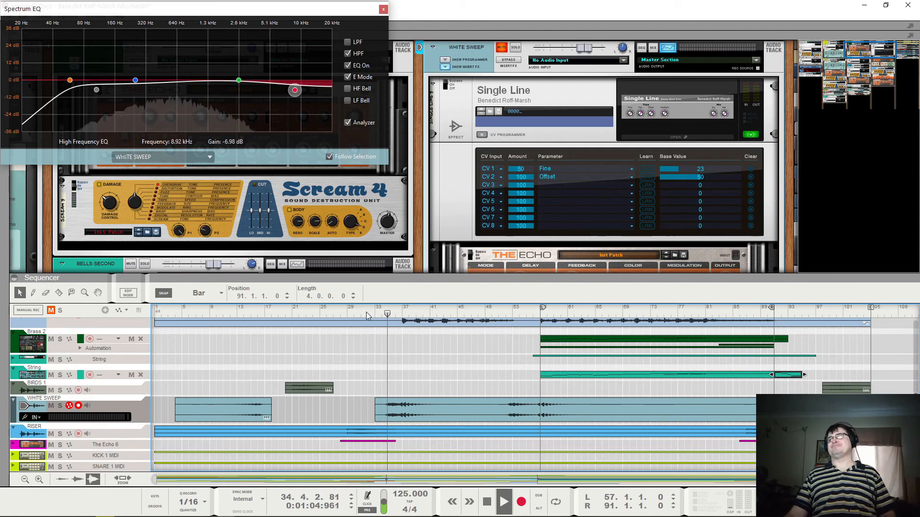
{"action": "left_click", "coordinate": [501, 47]}
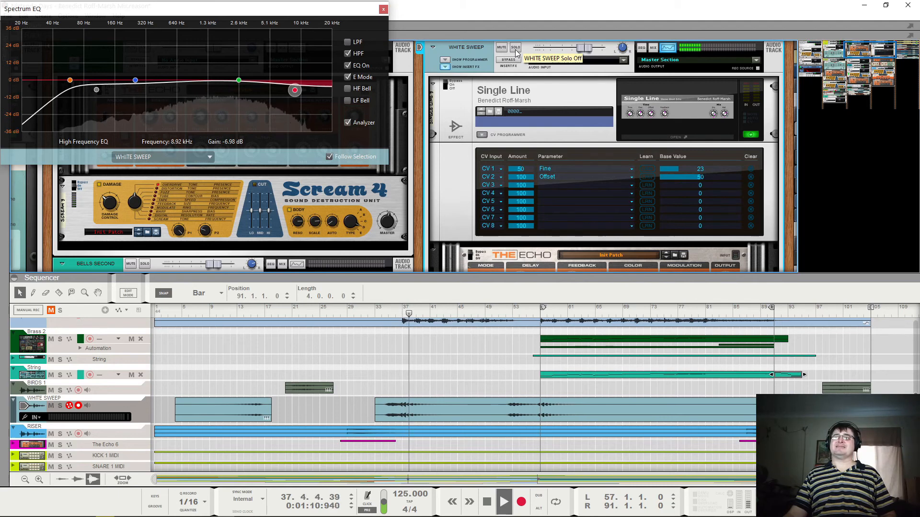
{"action": "key", "text": "space"}
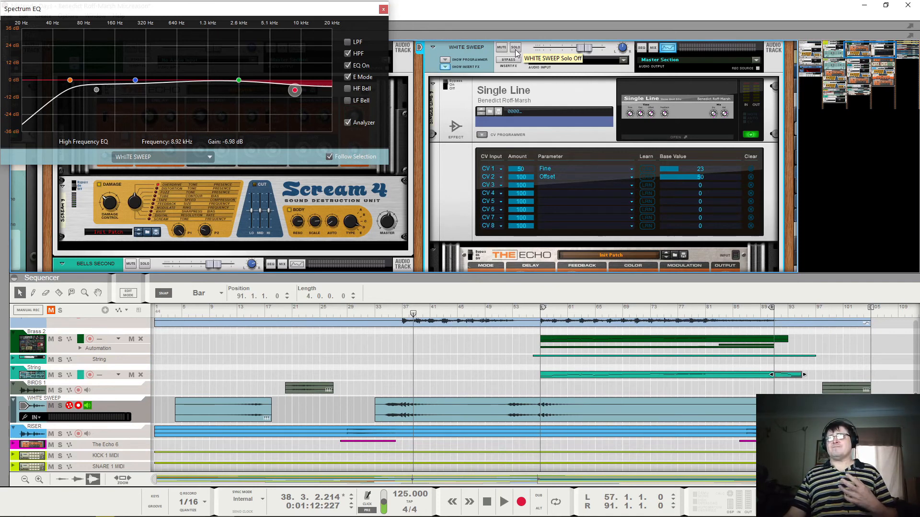
Step: Toggle the Single Line insert's bypass switch, compare playback with the WHITE SWEEP EQ off and on, and select the low frequency band
{"action": "left_click", "coordinate": [447, 87]}
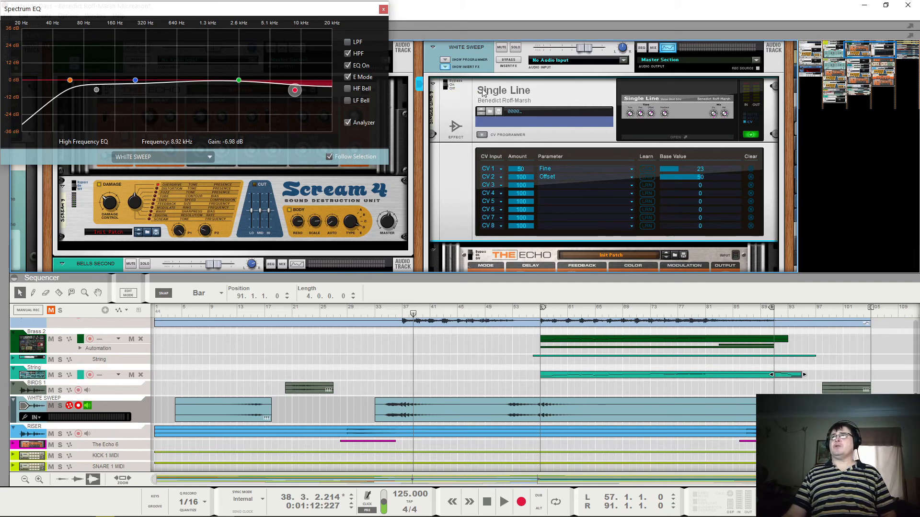
{"action": "left_click", "coordinate": [347, 67]}
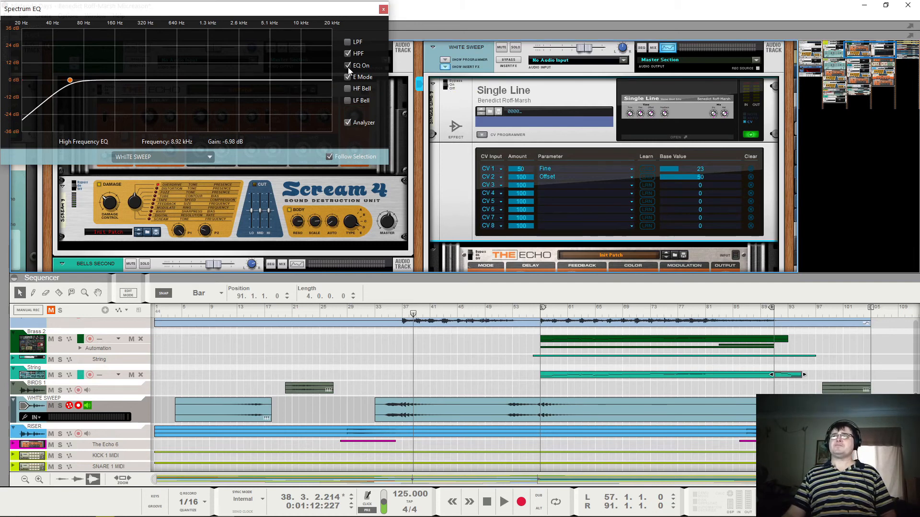
{"action": "key", "text": "space"}
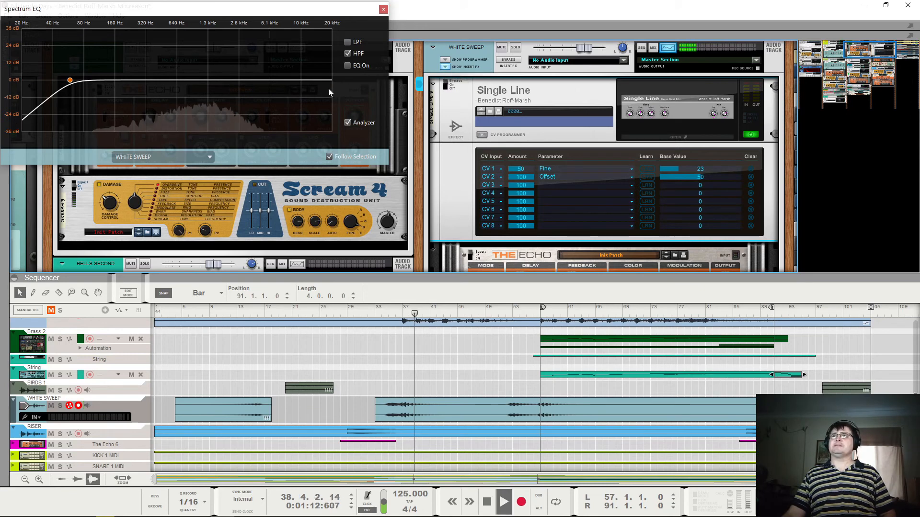
{"action": "left_click", "coordinate": [348, 65]}
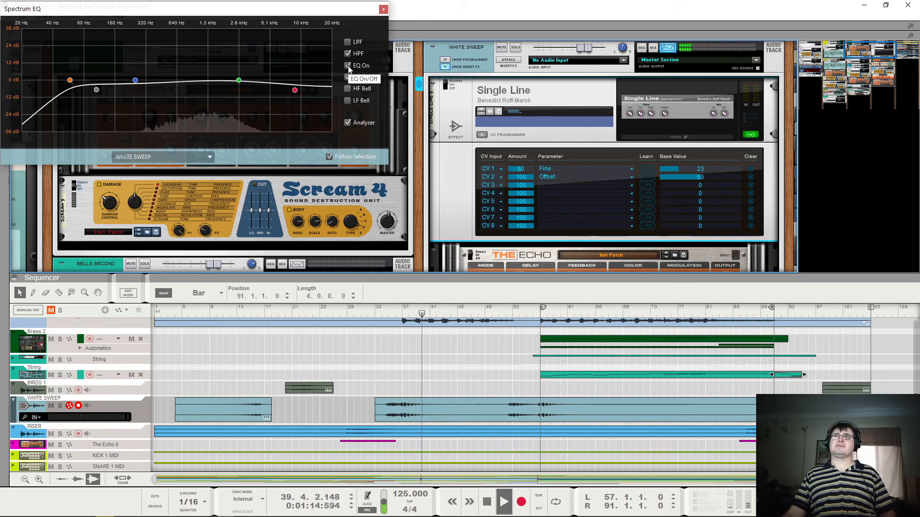
{"action": "key", "text": "space"}
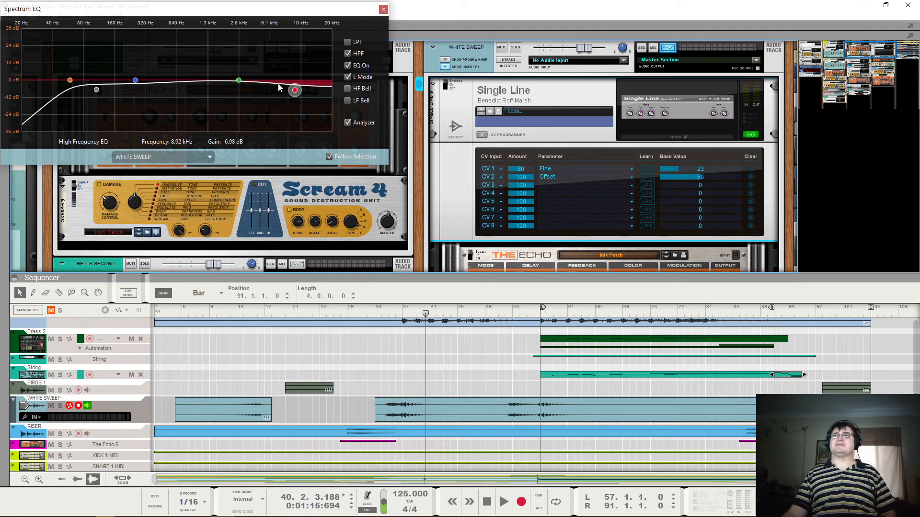
{"action": "left_click", "coordinate": [96, 91]}
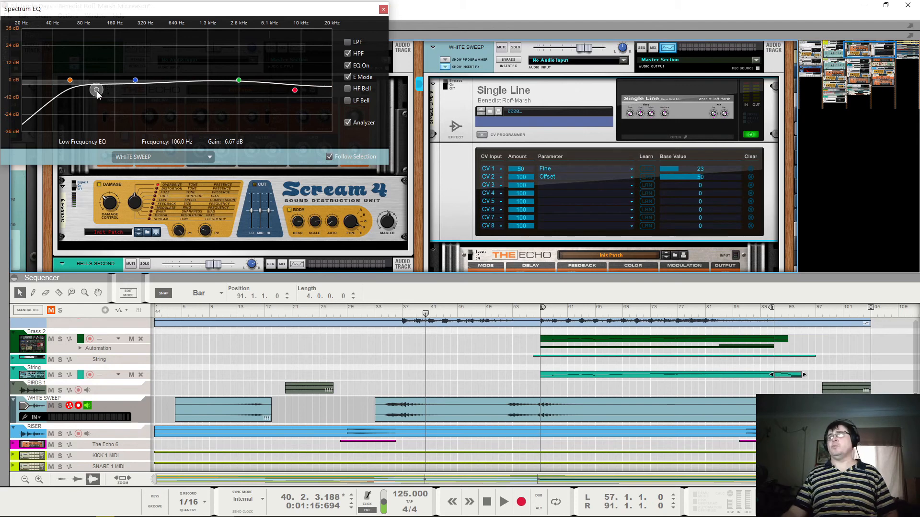
Step: Switch on the Single Line insert, open its plug-in window, and play WHITE SWEEP from bar 35 with the effect
{"action": "left_click", "coordinate": [389, 315]}
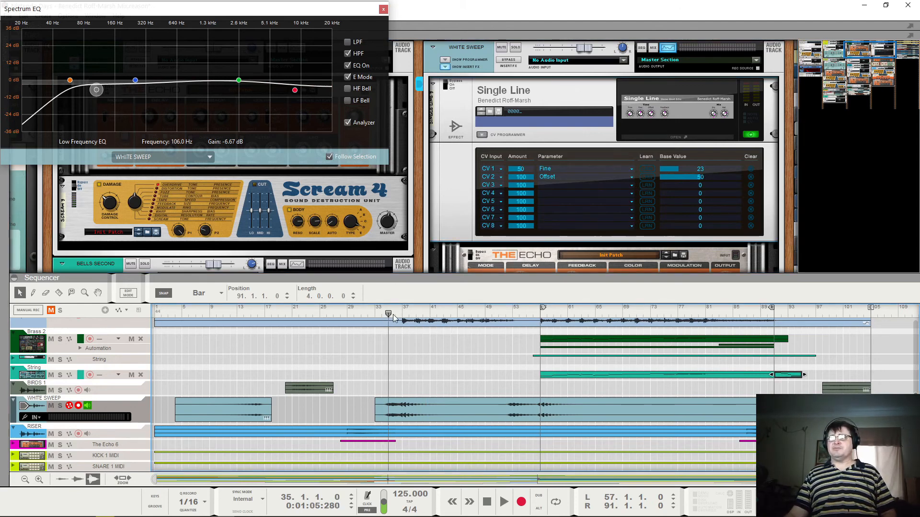
{"action": "mouse_move", "coordinate": [393, 317]}
{"action": "left_mouse_down"}
{"action": "mouse_move", "coordinate": [428, 315]}
{"action": "mouse_move", "coordinate": [382, 317]}
{"action": "left_mouse_up"}
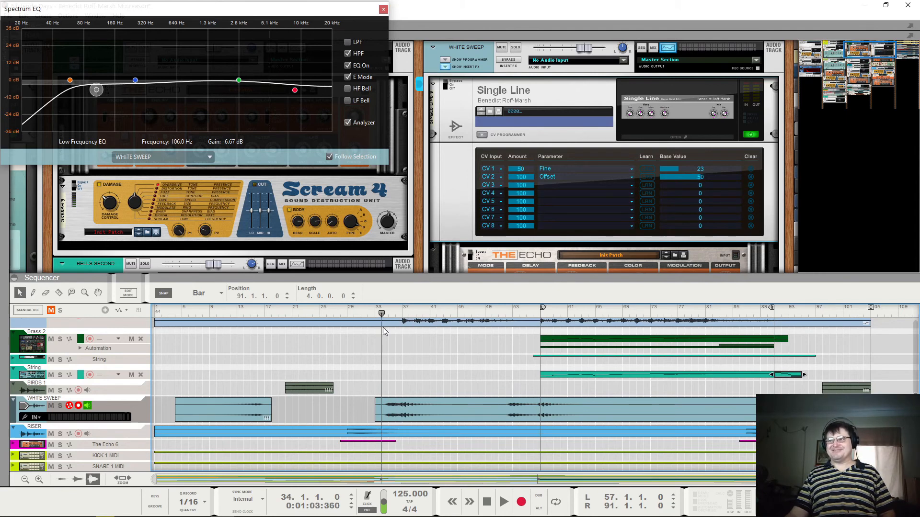
{"action": "left_click_drag", "start_coordinate": [308, 316], "coordinate": [389, 313]}
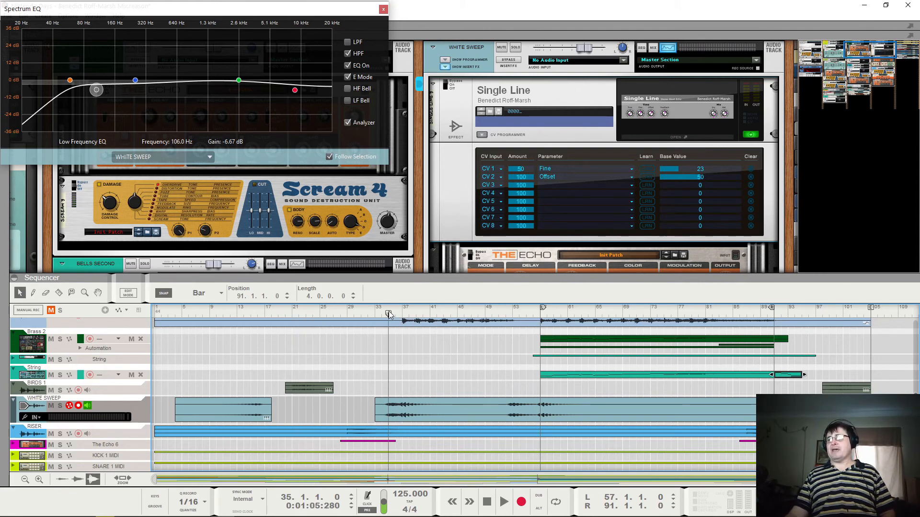
{"action": "left_click", "coordinate": [446, 87]}
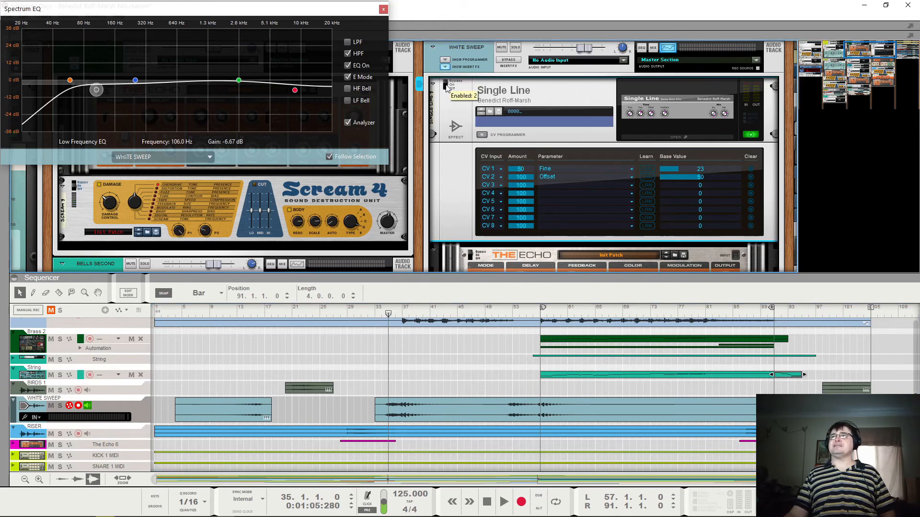
{"action": "left_click", "coordinate": [673, 112]}
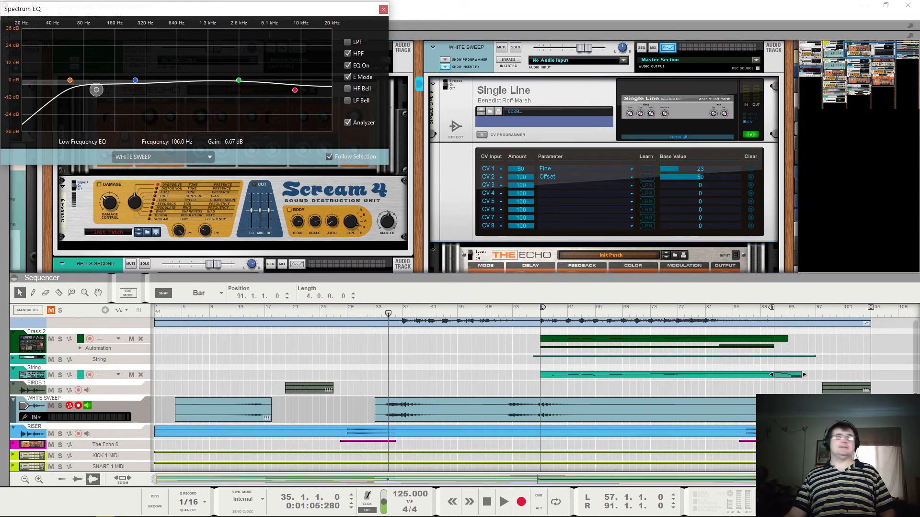
{"action": "left_click_drag", "start_coordinate": [193, 225], "coordinate": [432, 221]}
{"action": "left_click", "coordinate": [382, 235]}
{"action": "key", "text": "space"}
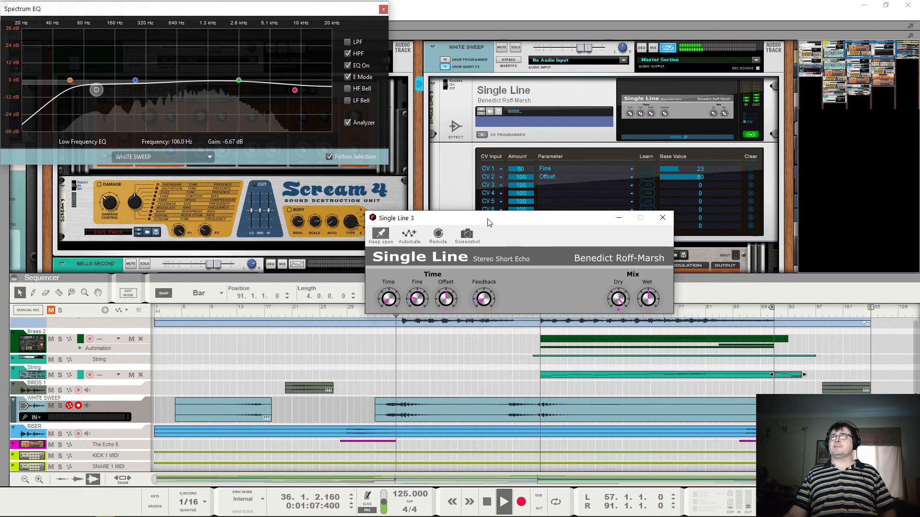
{"action": "left_click_drag", "start_coordinate": [488, 223], "coordinate": [385, 257]}
Step: Examine WHITE SWEEP's insert chain of Single Line, The Echo and Psalm-green Pulsar LFOs, including the CV routing to Fine and Offset
{"action": "scroll", "coordinate": [693, 139], "scroll_direction": "down", "scroll_amount": 5}
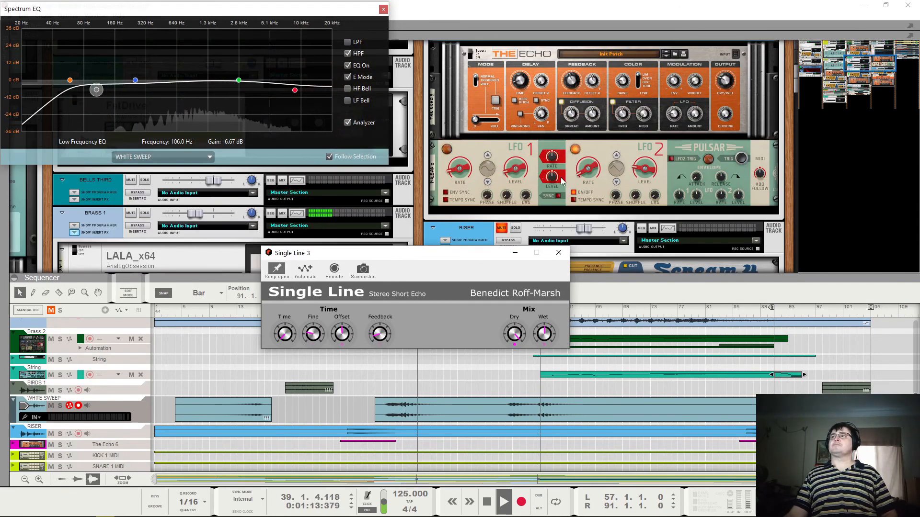
{"action": "scroll", "coordinate": [530, 182], "scroll_direction": "up", "scroll_amount": 3}
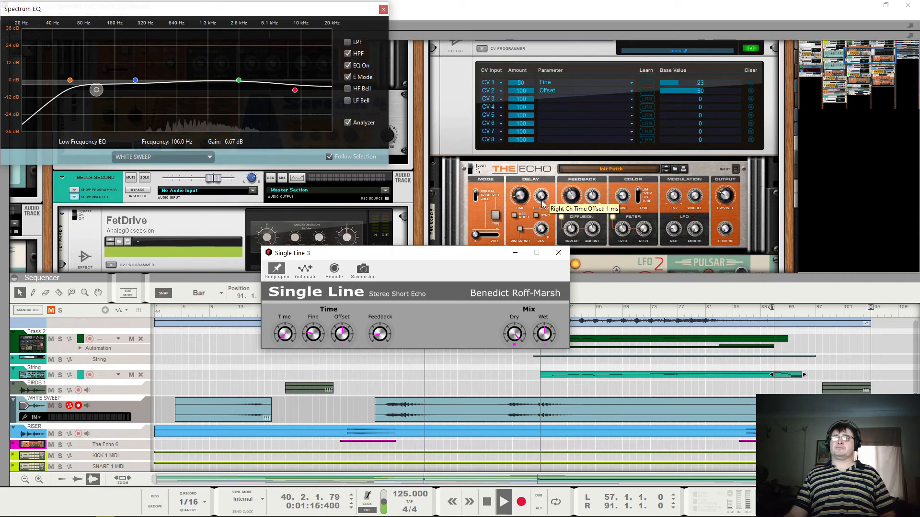
{"action": "key", "text": "space"}
{"action": "scroll", "coordinate": [549, 149], "scroll_direction": "up", "scroll_amount": 3}
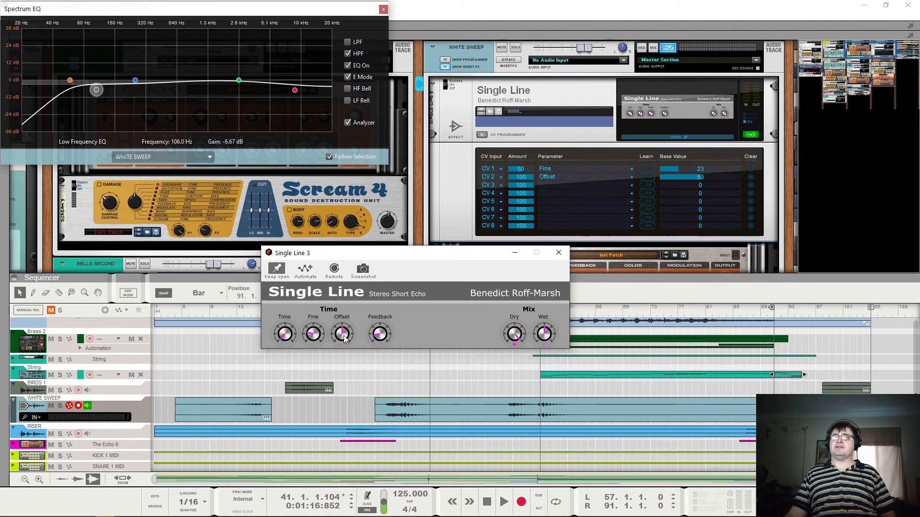
{"action": "scroll", "coordinate": [579, 173], "scroll_direction": "down", "scroll_amount": 6}
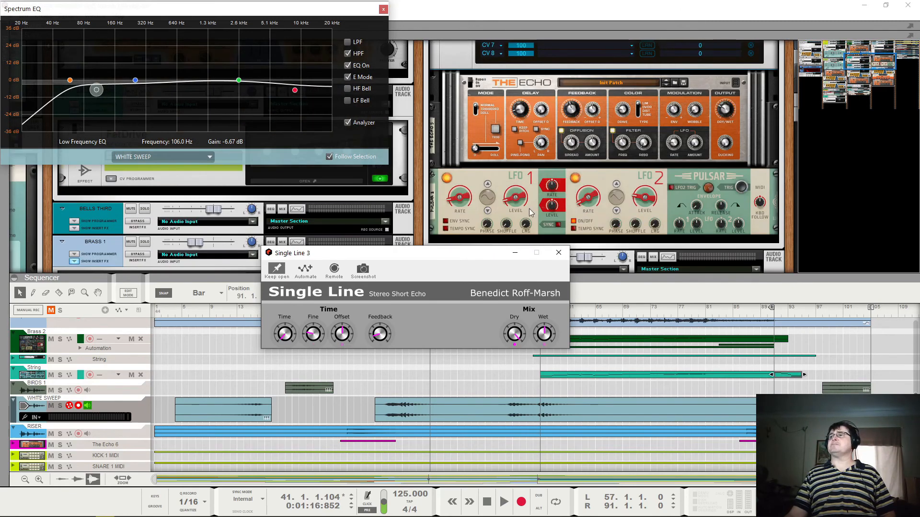
{"action": "scroll", "coordinate": [522, 143], "scroll_direction": "up", "scroll_amount": 7}
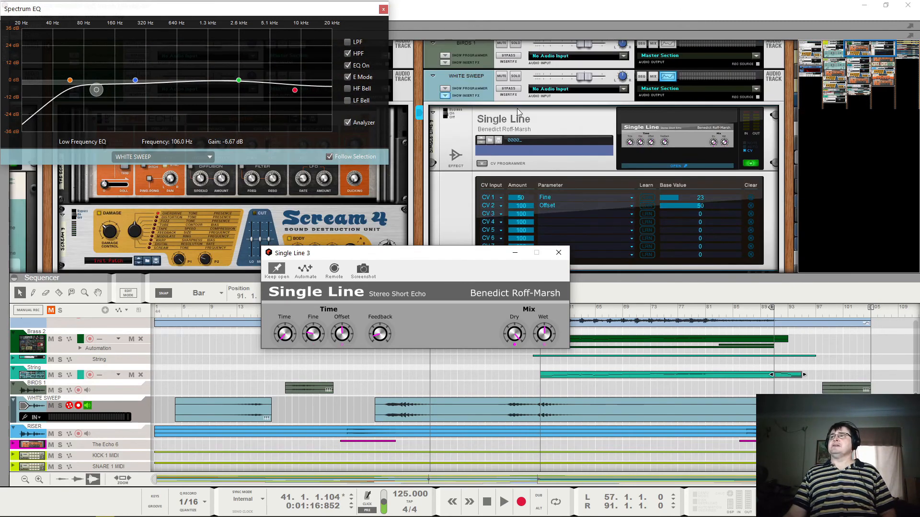
{"action": "scroll", "coordinate": [477, 123], "scroll_direction": "down", "scroll_amount": 2}
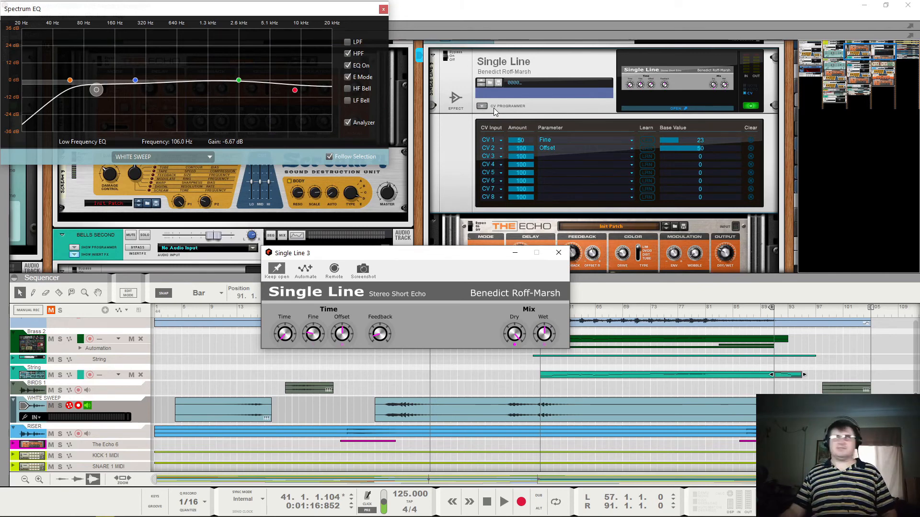
{"action": "scroll", "coordinate": [455, 118], "scroll_direction": "up", "scroll_amount": 2}
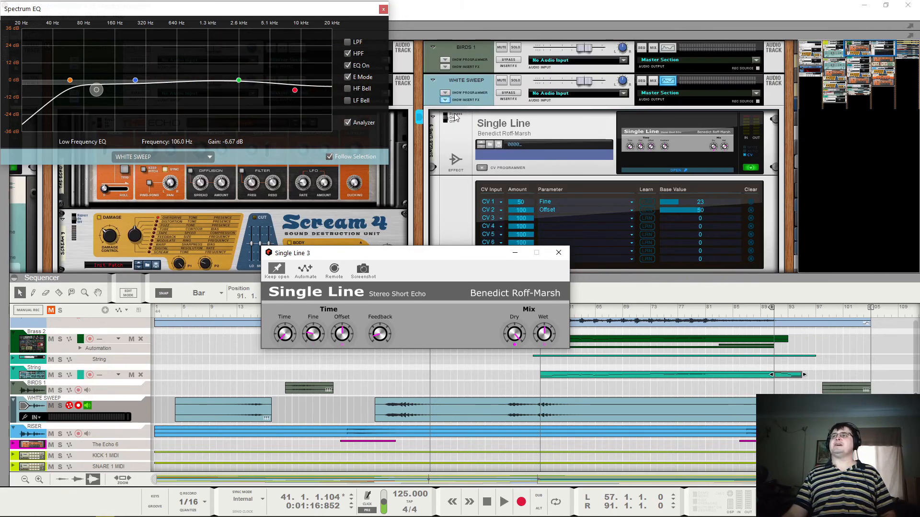
Step: Uncover the timeline behind the Single Line window, replay WHITE SWEEP from bar 35 to about bar 38, and close the plug-in window
{"action": "left_click_drag", "start_coordinate": [404, 259], "coordinate": [549, 174]}
{"action": "left_click_drag", "start_coordinate": [403, 312], "coordinate": [389, 319]}
{"action": "key", "text": "space"}
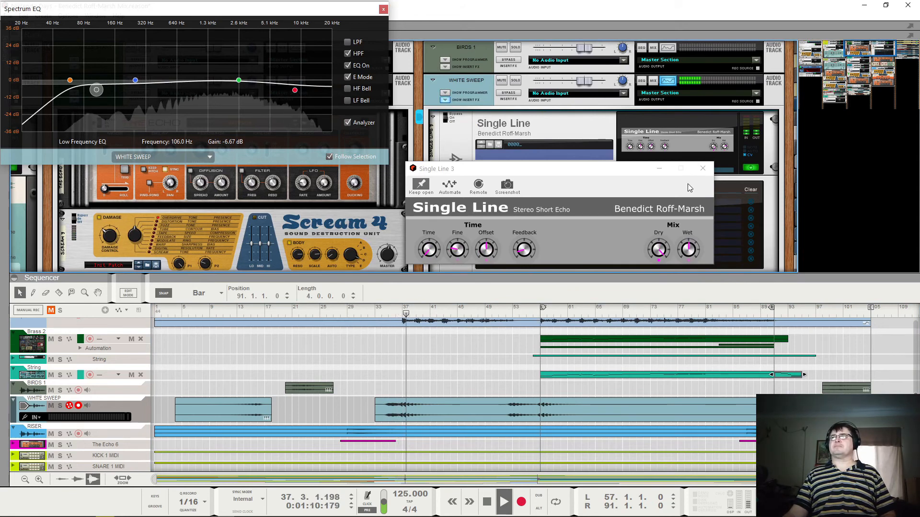
{"action": "key", "text": "space"}
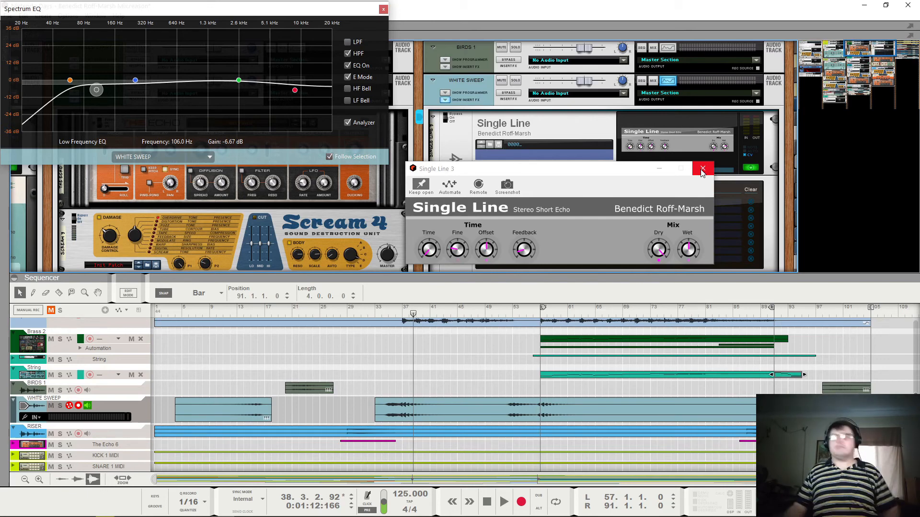
{"action": "left_click", "coordinate": [703, 172]}
Step: Switch on The Echo in the WHITE SWEEP inserts and listen from bar 34 to about bar 38
{"action": "scroll", "coordinate": [493, 186], "scroll_direction": "down", "scroll_amount": 3}
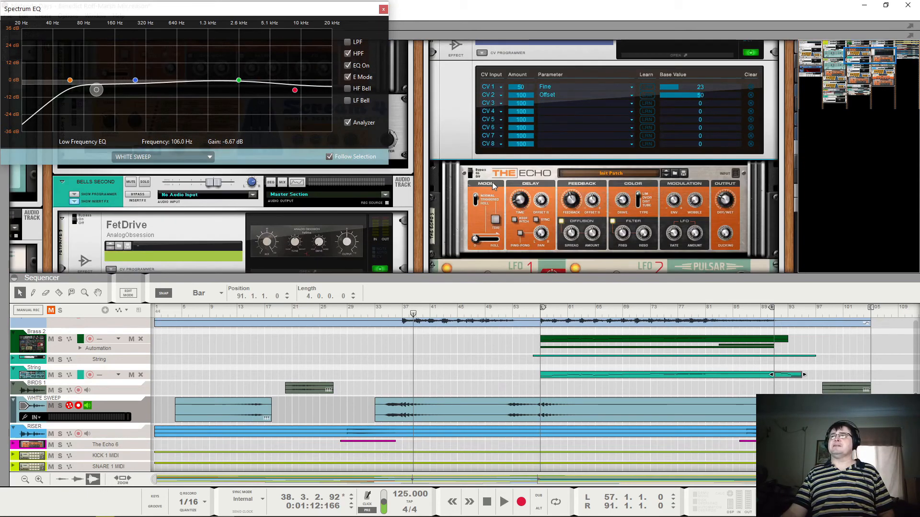
{"action": "left_click", "coordinate": [473, 178]}
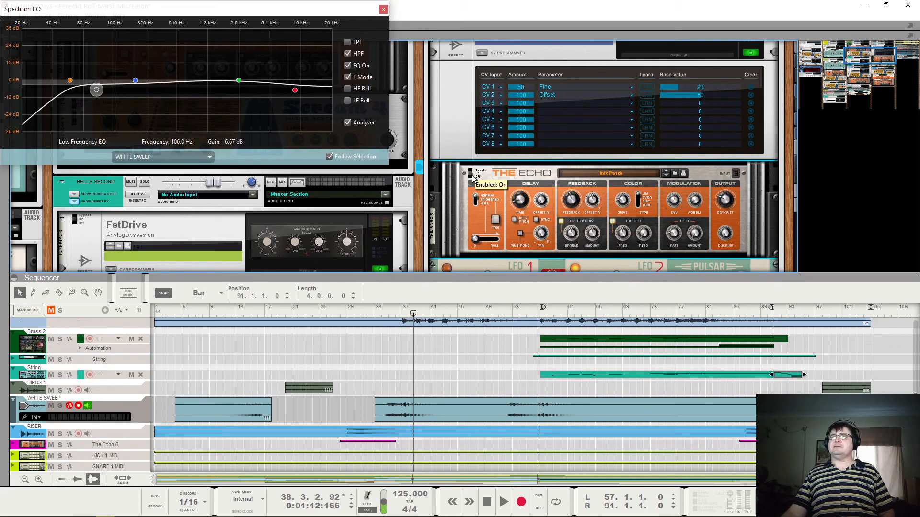
{"action": "left_click", "coordinate": [382, 316]}
{"action": "key", "text": "space"}
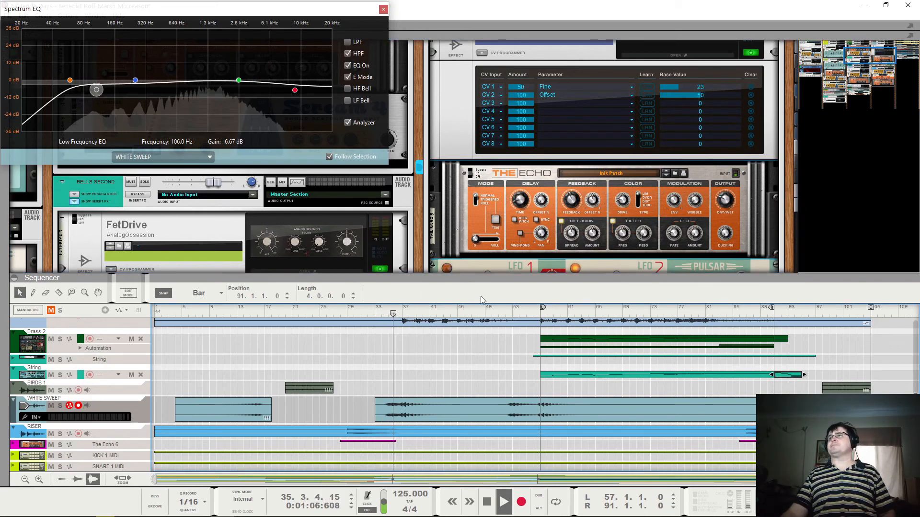
{"action": "scroll", "coordinate": [602, 190], "scroll_direction": "down", "scroll_amount": 2}
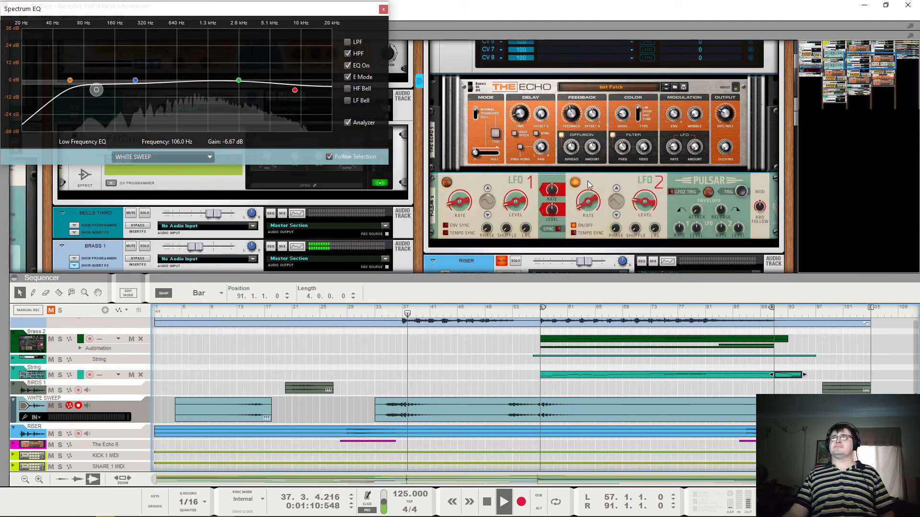
{"action": "scroll", "coordinate": [446, 110], "scroll_direction": "up", "scroll_amount": 1}
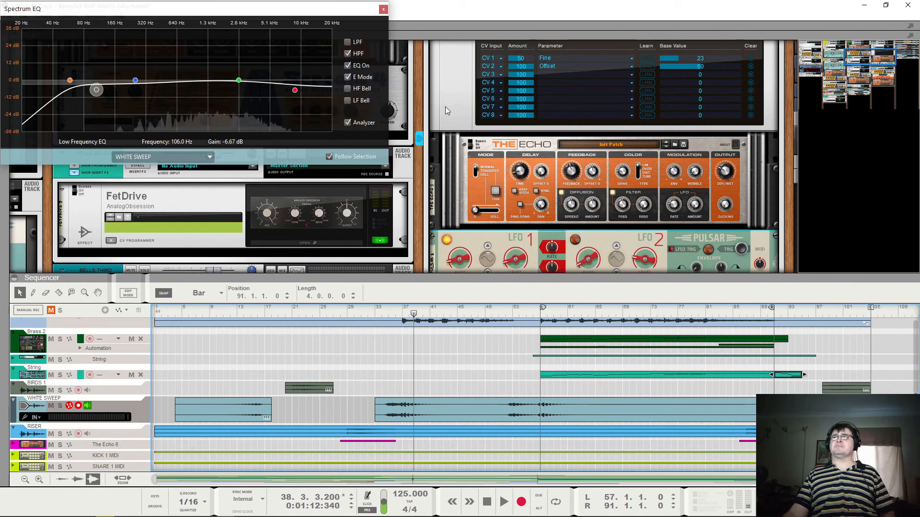
Step: Play WHITE SWEEP from bar 35 to about bar 36 in short passes while checking its Single Line insert
{"action": "scroll", "coordinate": [446, 110], "scroll_direction": "up", "scroll_amount": 2}
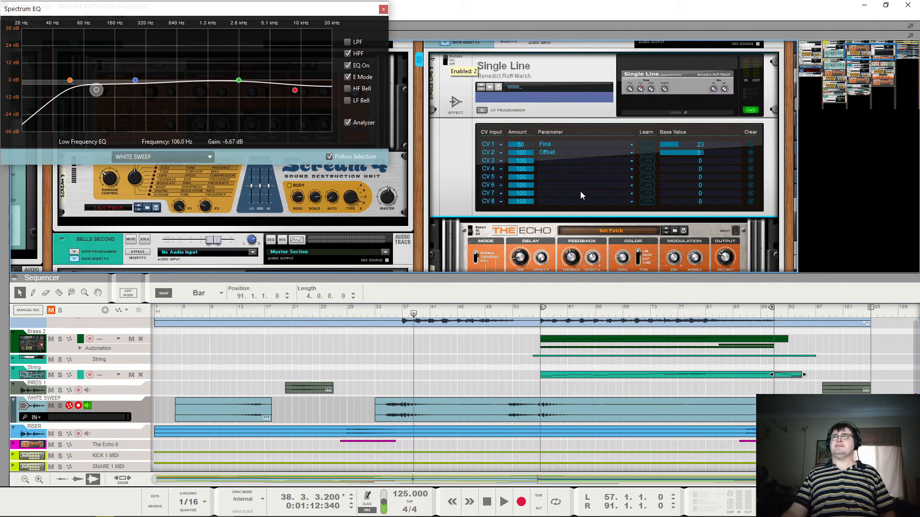
{"action": "scroll", "coordinate": [583, 201], "scroll_direction": "down", "scroll_amount": 1}
{"action": "left_click", "coordinate": [388, 310]}
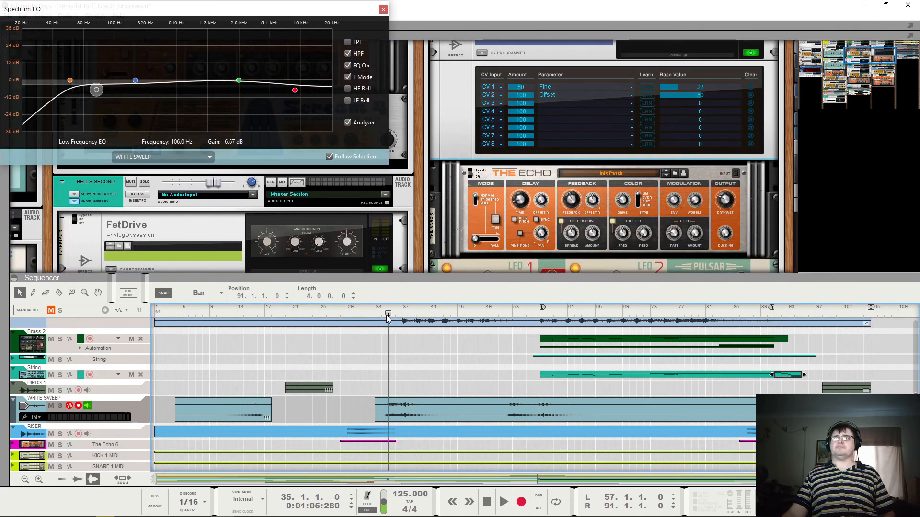
{"action": "key", "text": "space"}
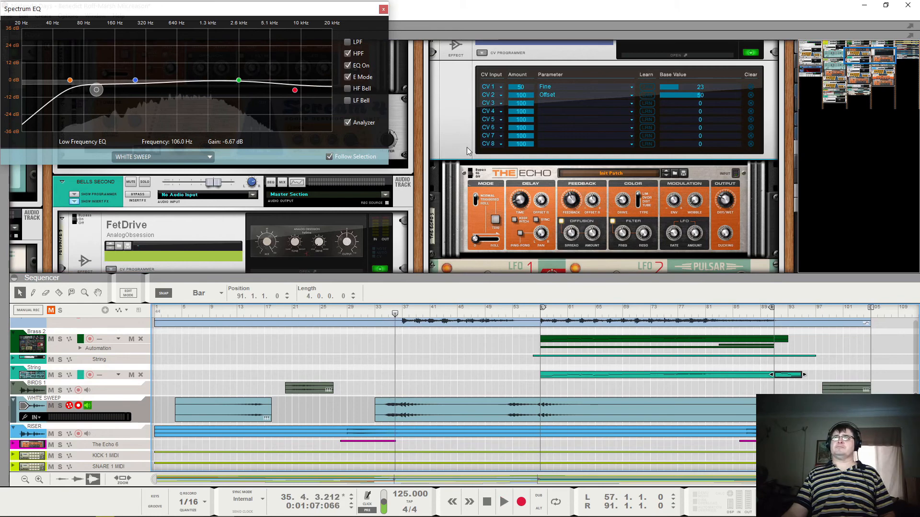
{"action": "scroll", "coordinate": [472, 175], "scroll_direction": "up", "scroll_amount": 1}
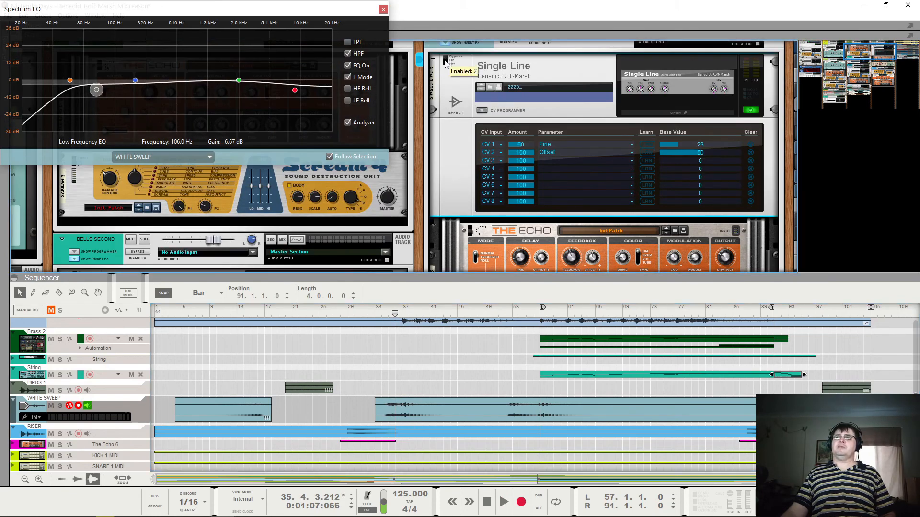
{"action": "left_click", "coordinate": [389, 319]}
{"action": "key", "text": "space"}
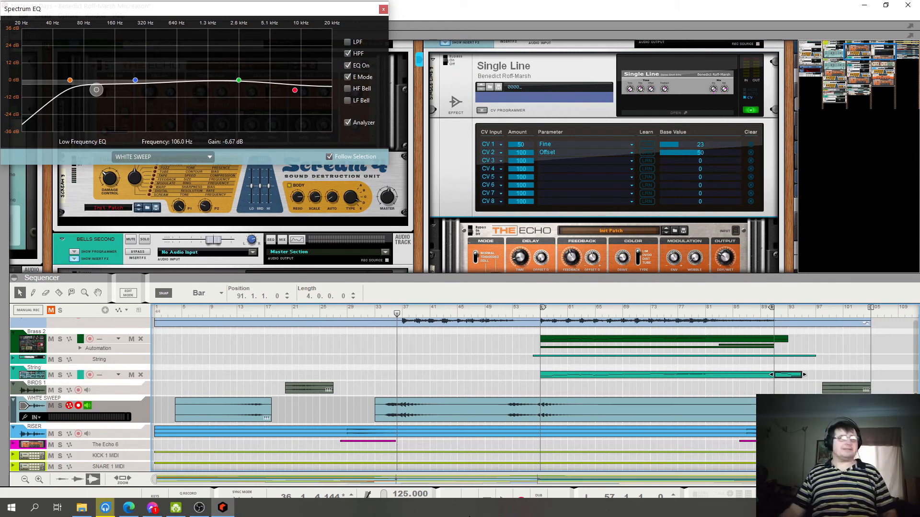
Step: Replay WHITE SWEEP from bar 34 to about bar 36 and return the playhead to bar 34
{"action": "left_click", "coordinate": [385, 314]}
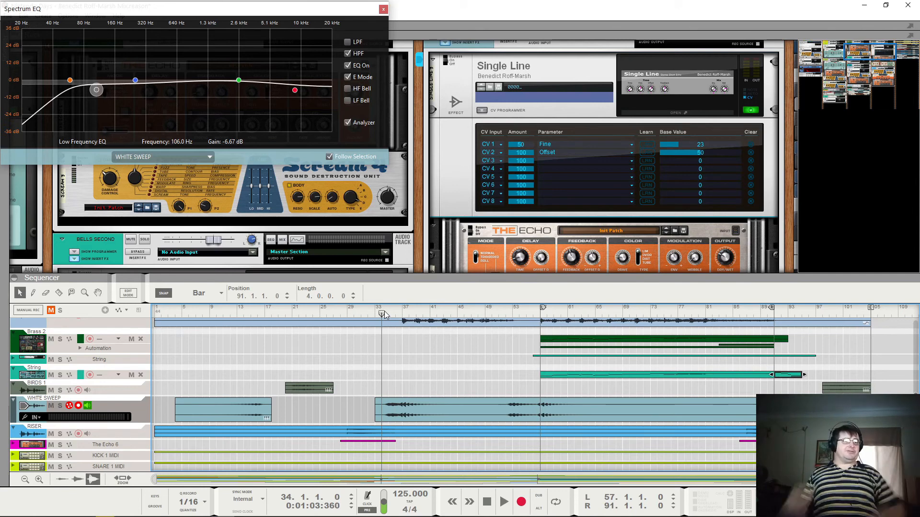
{"action": "key", "text": "space"}
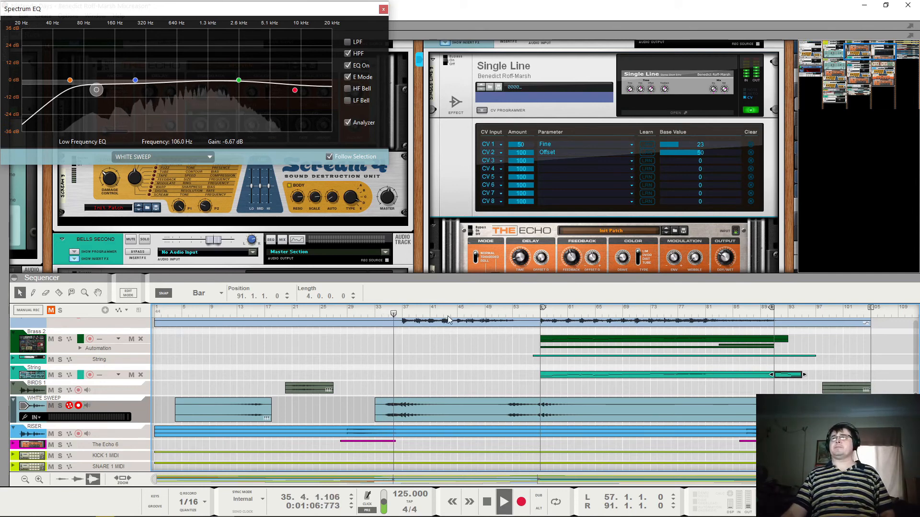
{"action": "key", "text": "space"}
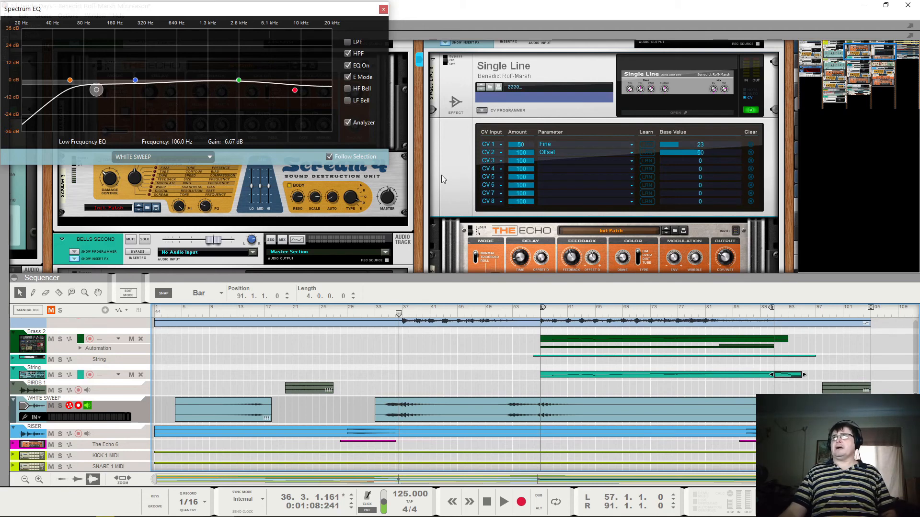
{"action": "left_click", "coordinate": [382, 313]}
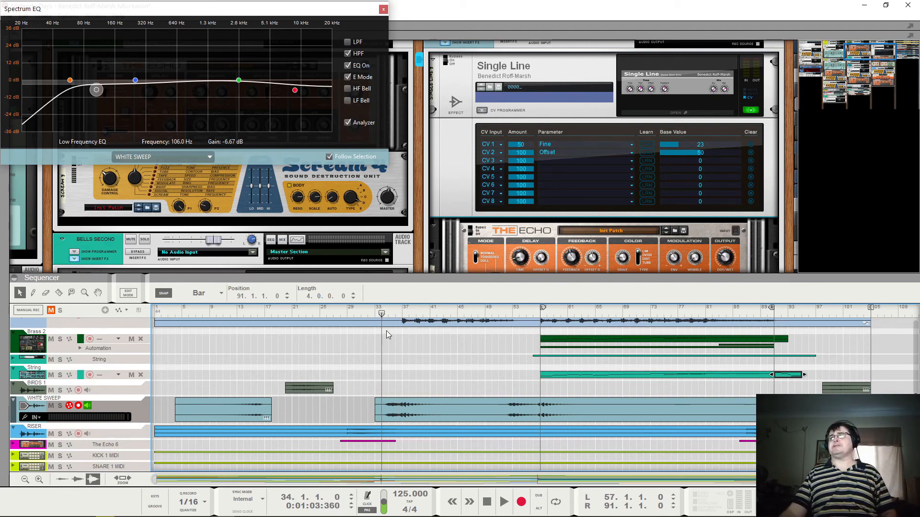
Step: Play WHITE SWEEP from bar 53 to about bar 56 and toggle the bypass of its insert effects
{"action": "left_click", "coordinate": [510, 313]}
{"action": "key", "text": "space"}
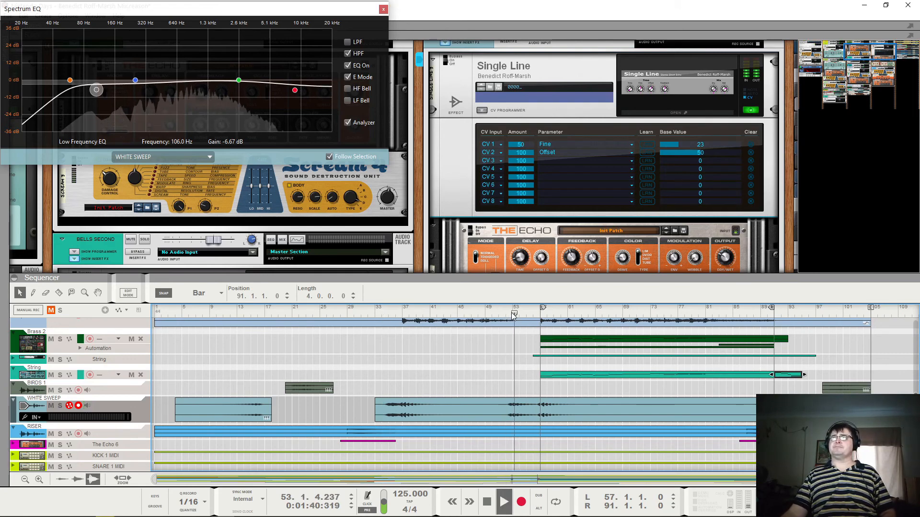
{"action": "scroll", "coordinate": [446, 146], "scroll_direction": "up", "scroll_amount": 2}
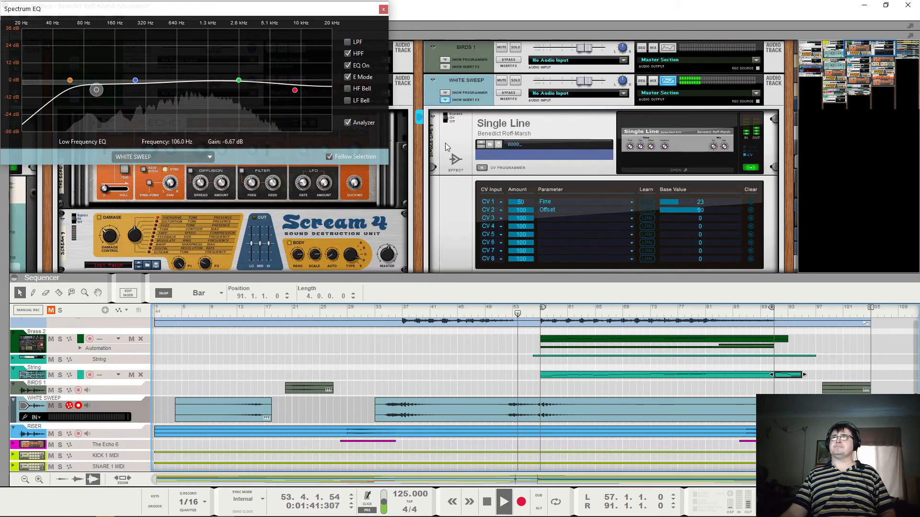
{"action": "left_click", "coordinate": [511, 94]}
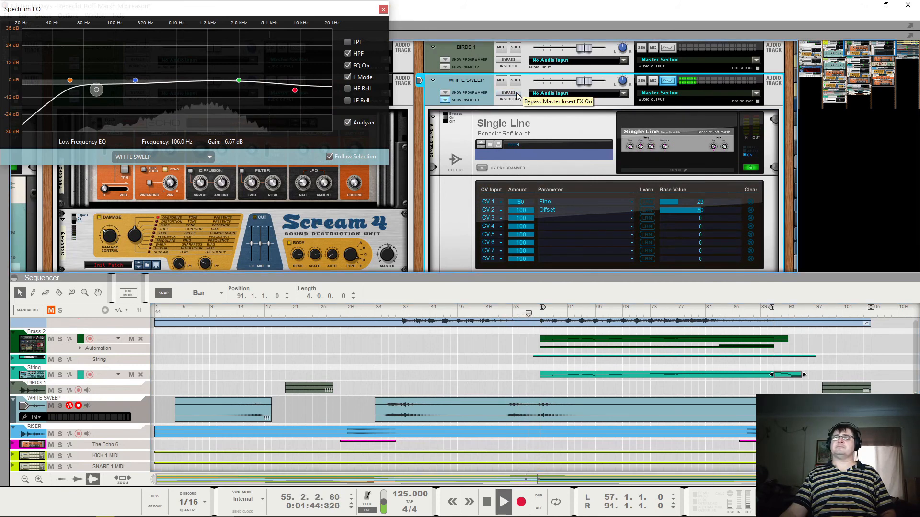
{"action": "key", "text": "space"}
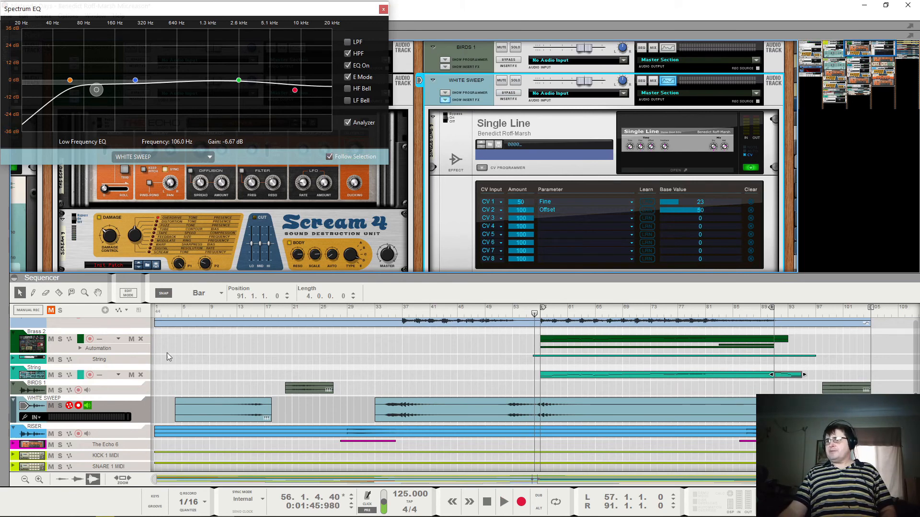
Step: Play WHITE SWEEP's first sweep from bar 12 to about bar 17
{"action": "left_click", "coordinate": [230, 312]}
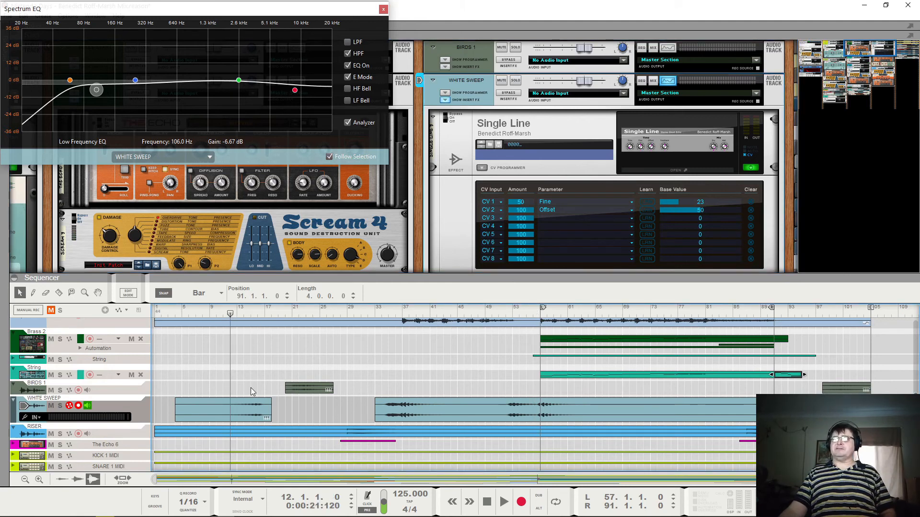
{"action": "key", "text": "space"}
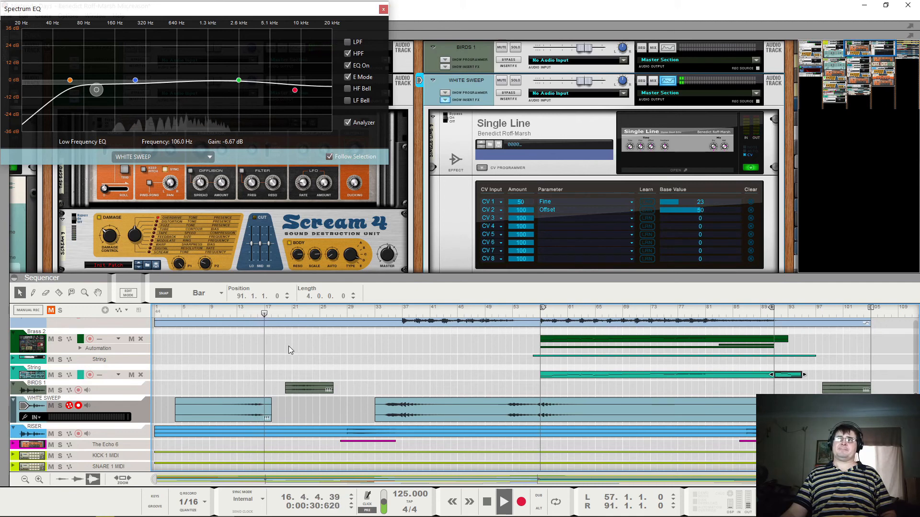
{"action": "key", "text": "space"}
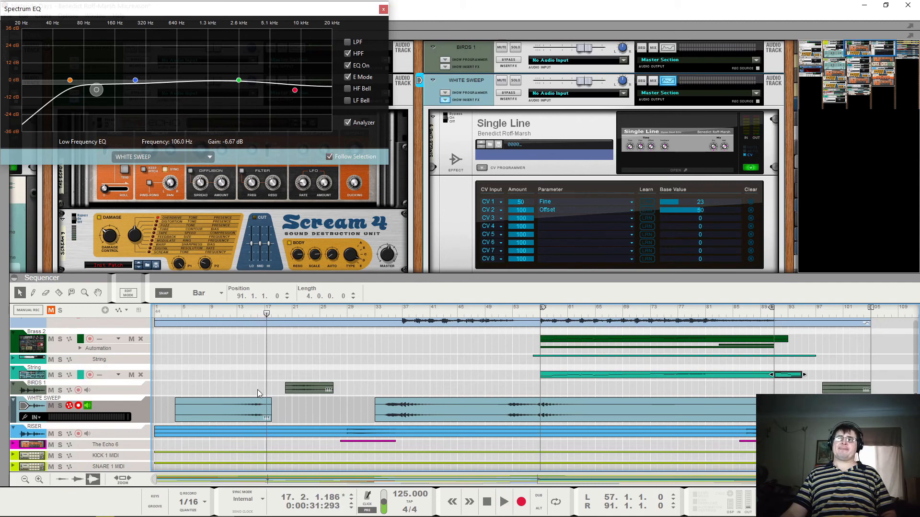
Step: Select WHITE SWEEP's first clip and replay it from about bar 12, pausing near bar 14 before continuing to bar 17
{"action": "left_click", "coordinate": [233, 413]}
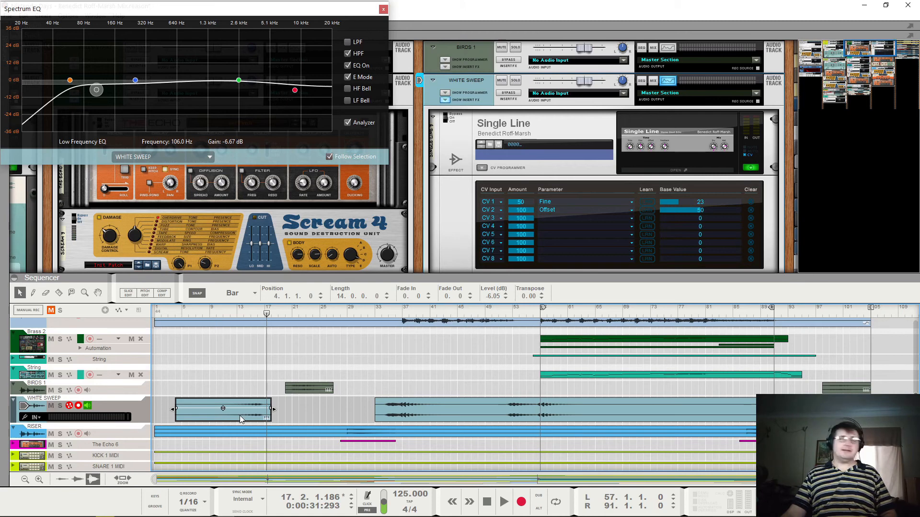
{"action": "left_click", "coordinate": [227, 312]}
{"action": "key", "text": "space"}
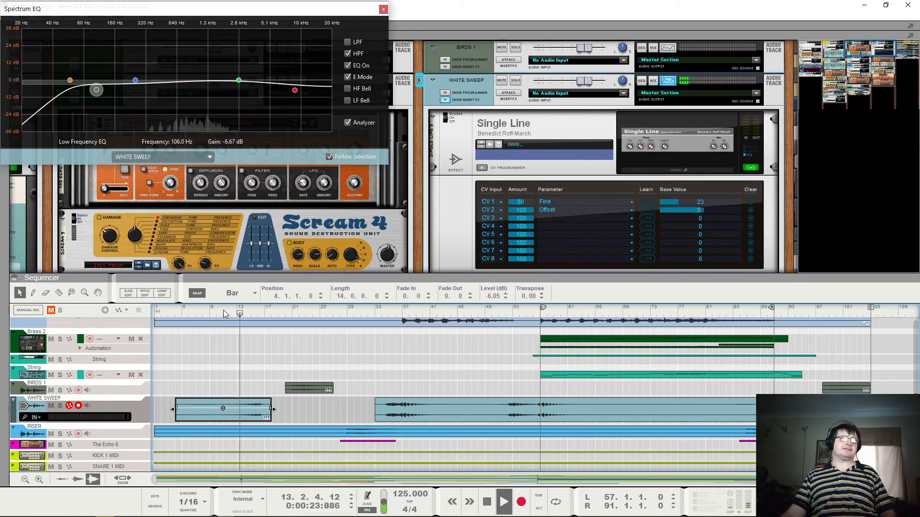
{"action": "key", "text": "space"}
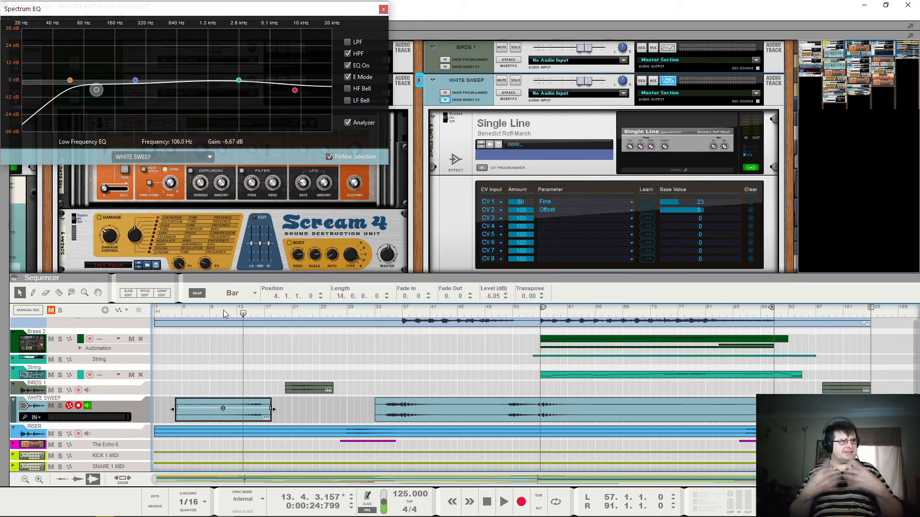
{"action": "key", "text": "space"}
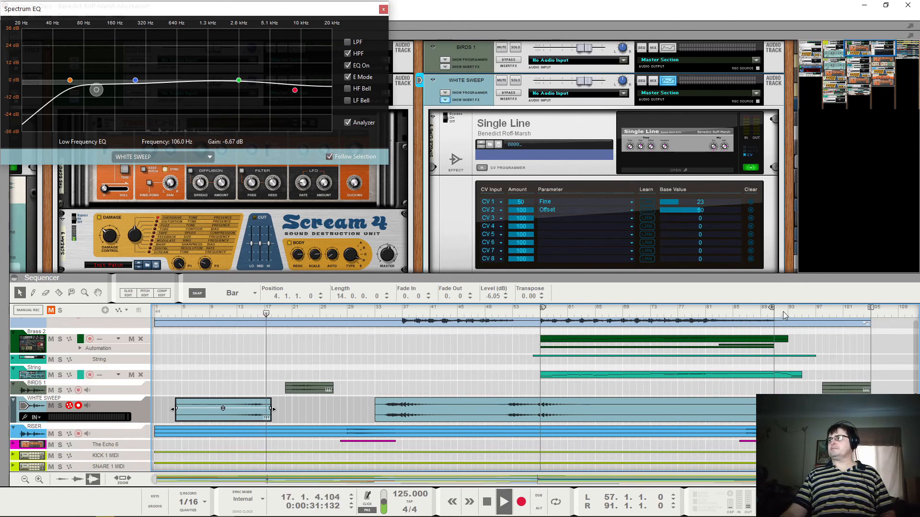
Step: Listen to the song's ending with WHITE SWEEP from bar 99, replay it from bar 91 to bar 104, and clear the clip selection
{"action": "left_click", "coordinate": [829, 316]}
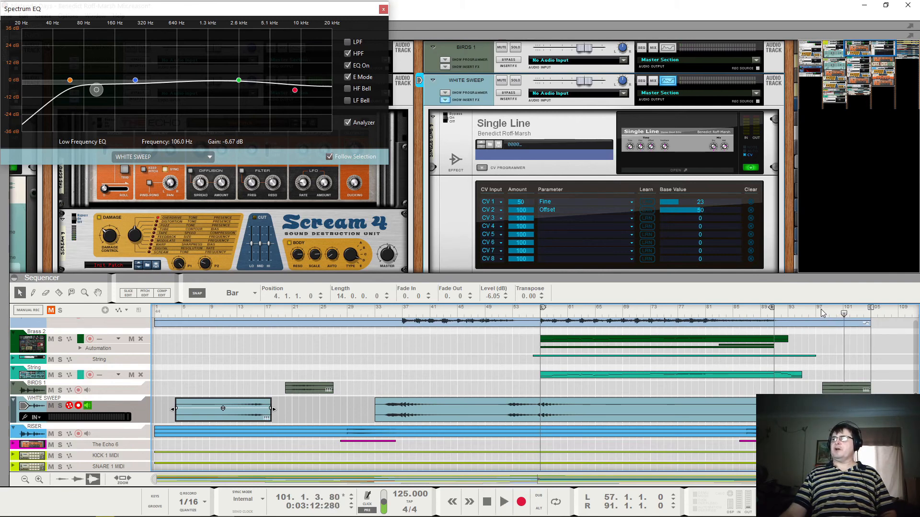
{"action": "left_click", "coordinate": [821, 313]}
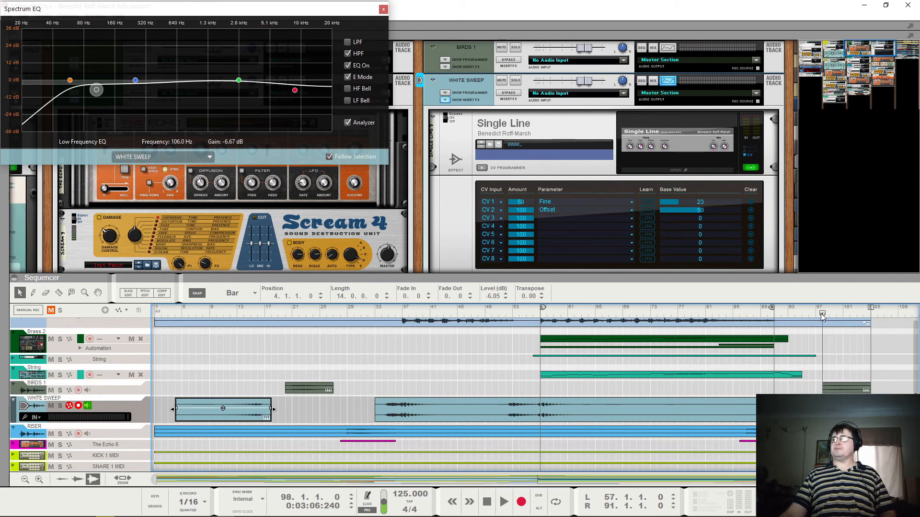
{"action": "left_click_drag", "start_coordinate": [823, 313], "coordinate": [788, 316]}
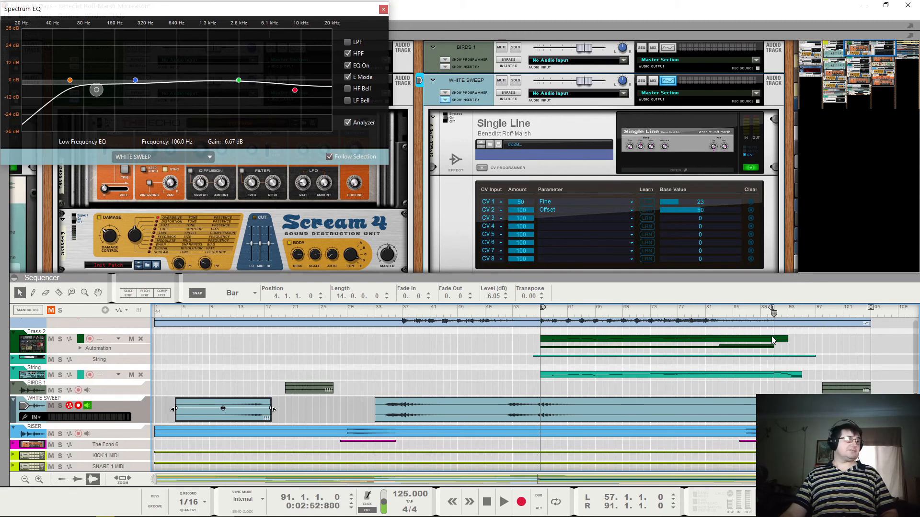
{"action": "left_click_drag", "start_coordinate": [778, 338], "coordinate": [794, 340]}
{"action": "key", "text": "space"}
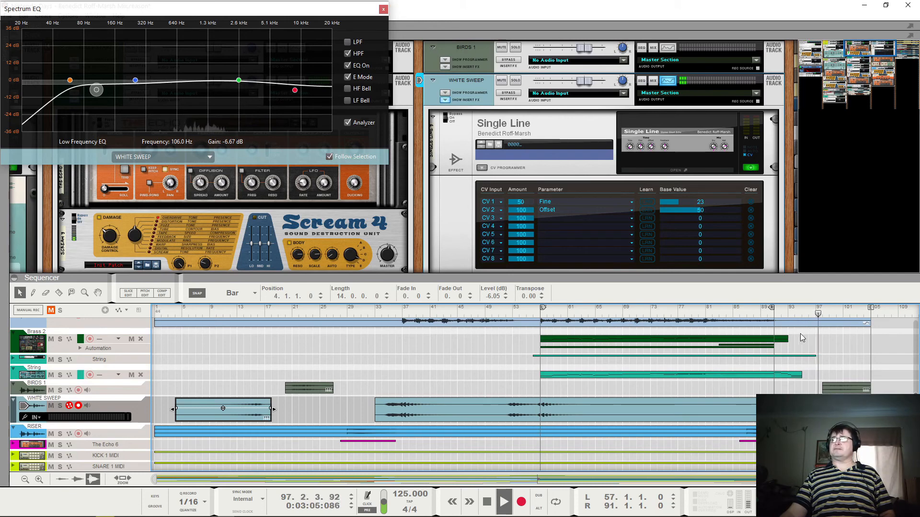
{"action": "scroll", "coordinate": [823, 366], "scroll_direction": "up", "scroll_amount": 3}
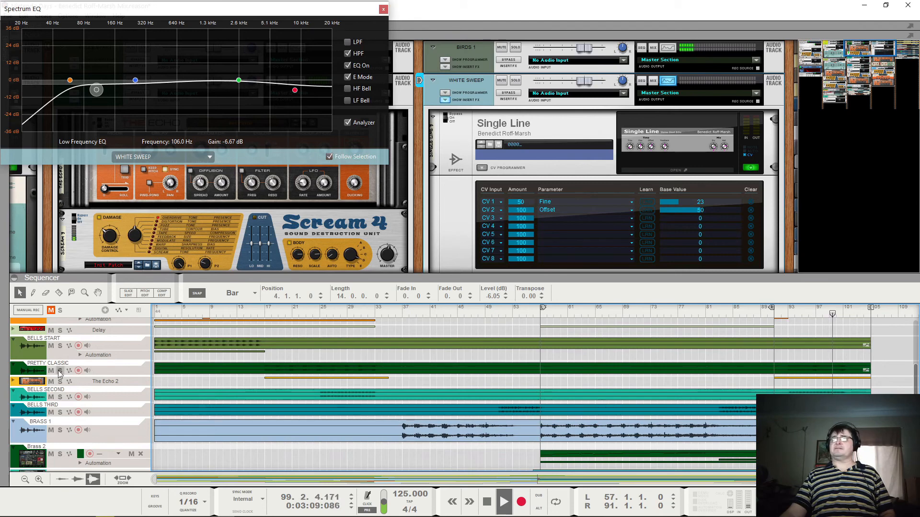
{"action": "scroll", "coordinate": [710, 408], "scroll_direction": "down", "scroll_amount": 5}
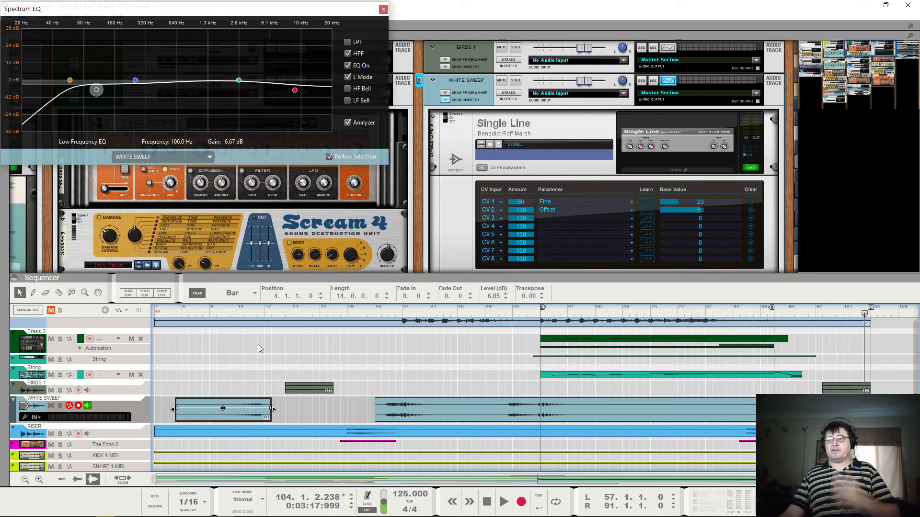
{"action": "left_click", "coordinate": [266, 367]}
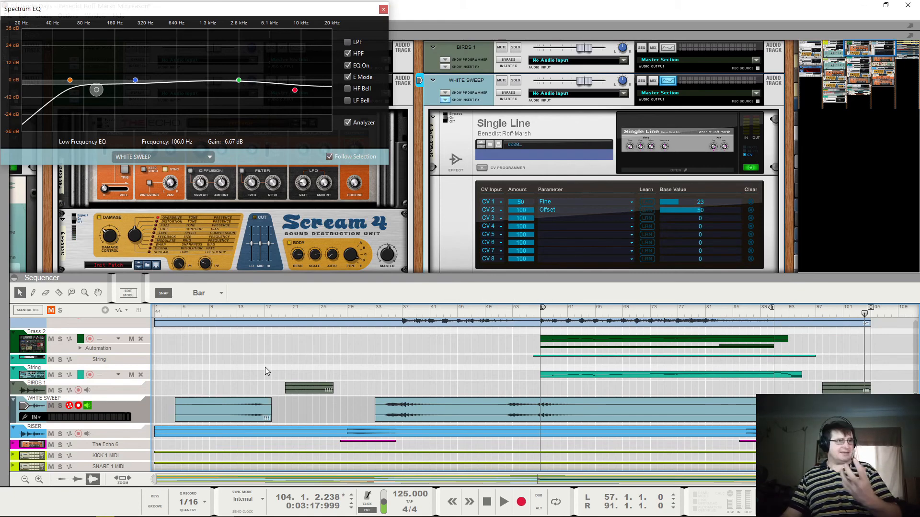
Step: Select the RISER track, unmute it, and play it from bar 29 to about bar 36
{"action": "scroll", "coordinate": [280, 376], "scroll_direction": "down", "scroll_amount": 4}
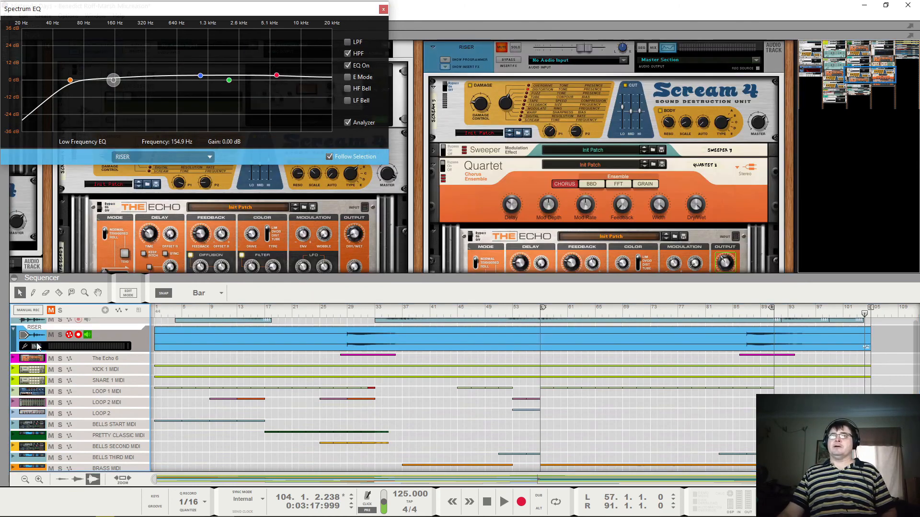
{"action": "left_click", "coordinate": [39, 346]}
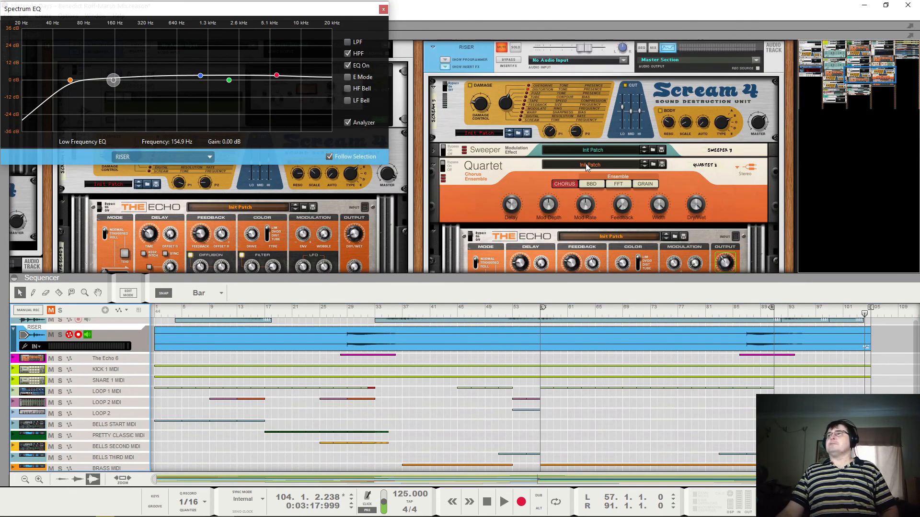
{"action": "left_click", "coordinate": [499, 49]}
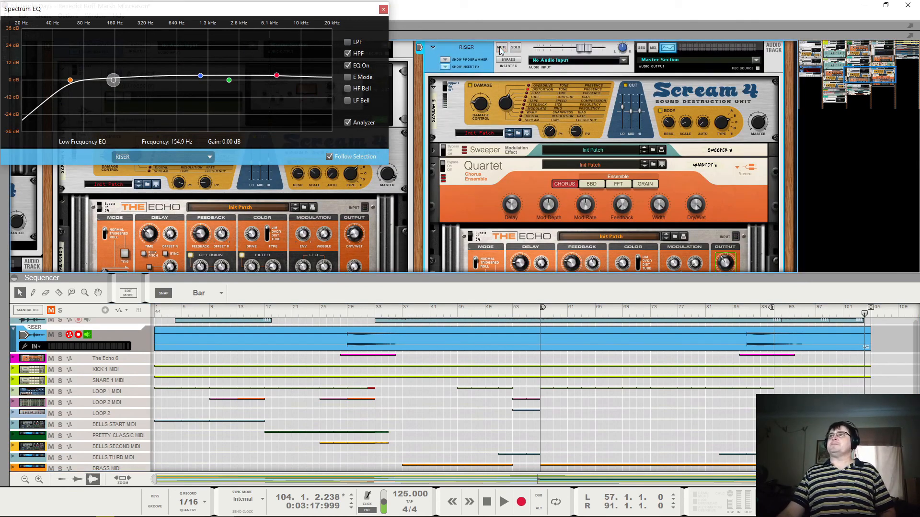
{"action": "left_click", "coordinate": [346, 307]}
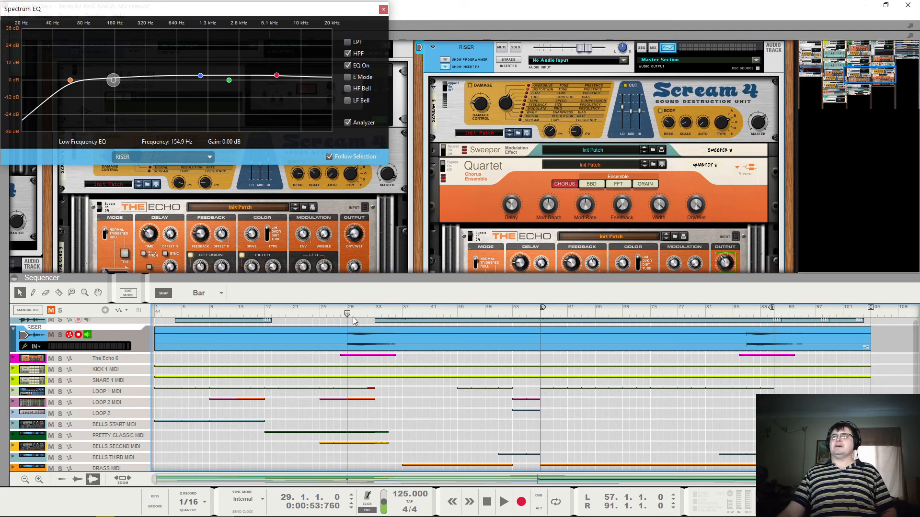
{"action": "key", "text": "space"}
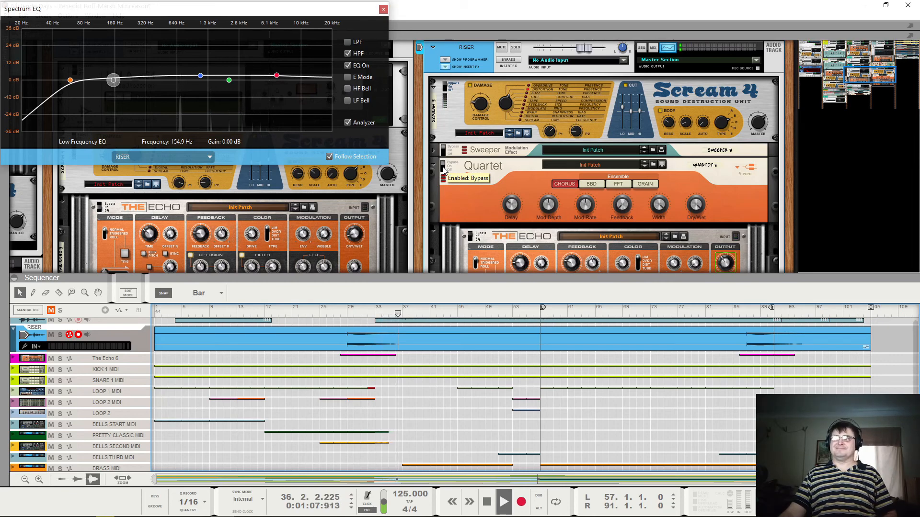
{"action": "key", "text": "space"}
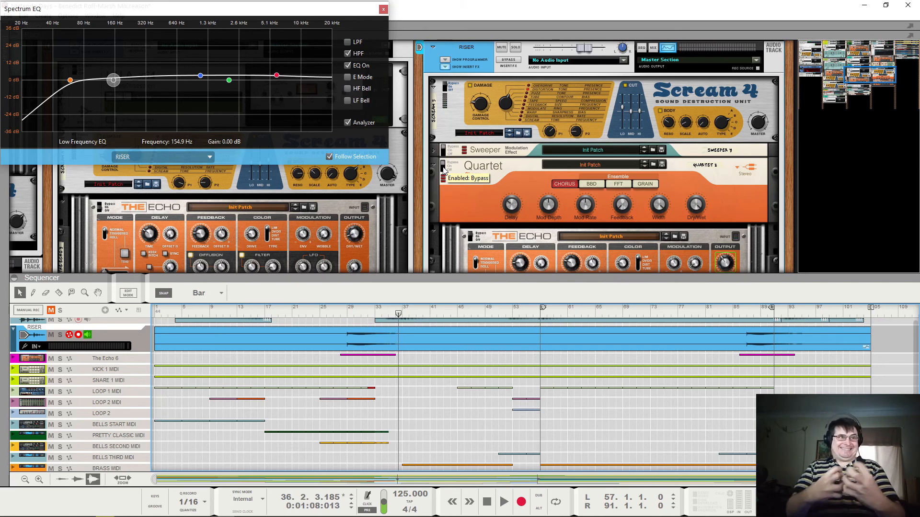
Step: Return the playhead to bar 29 and expand The Echo 6 track to show its Dry/Wet Balance automation
{"action": "left_click", "coordinate": [347, 315]}
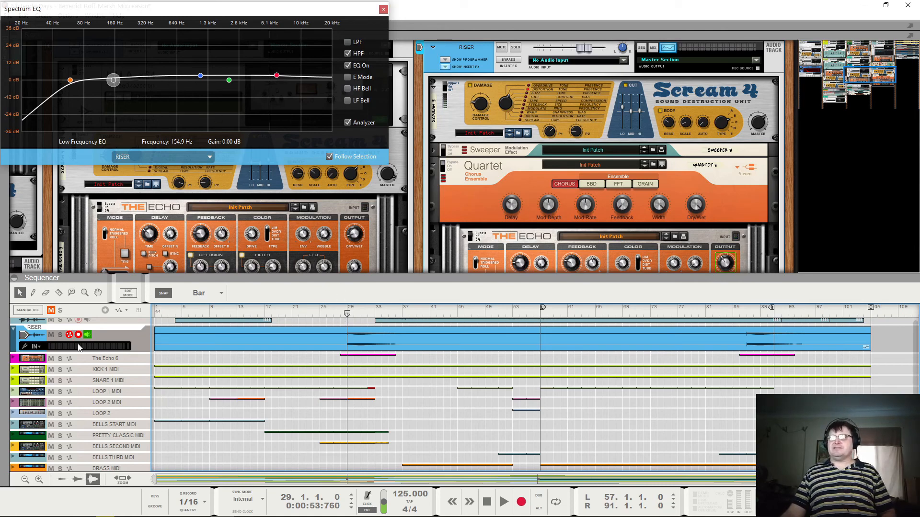
{"action": "left_click", "coordinate": [13, 360]}
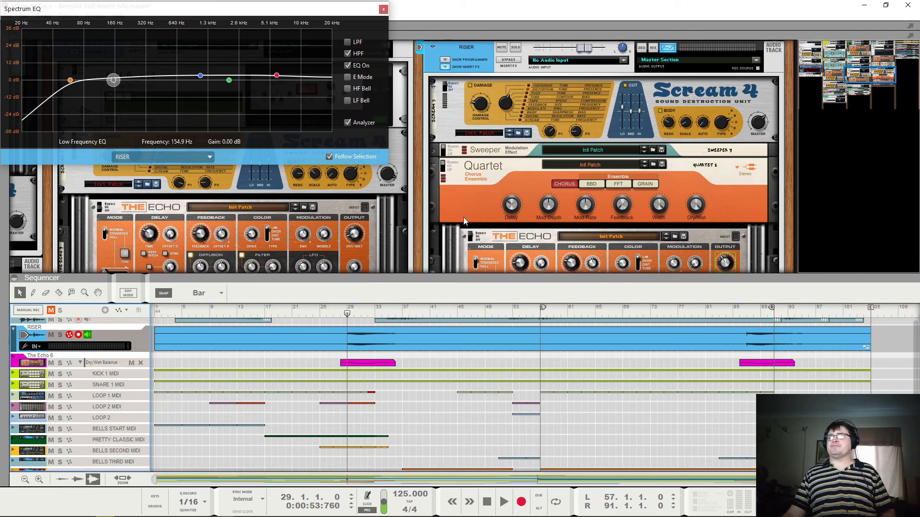
Step: Look over the RISER track's effect chain and play the riser from bar 29 to about bar 30
{"action": "scroll", "coordinate": [486, 158], "scroll_direction": "up", "scroll_amount": 2}
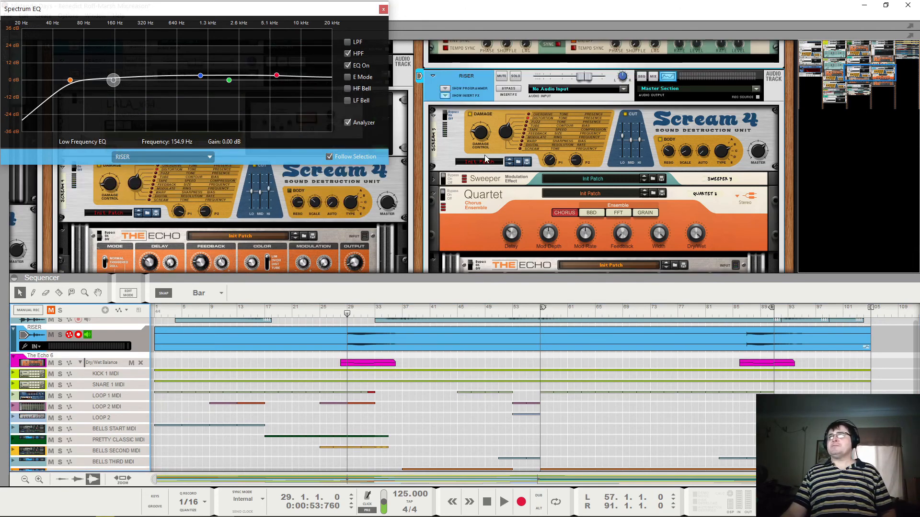
{"action": "scroll", "coordinate": [555, 166], "scroll_direction": "down", "scroll_amount": 2}
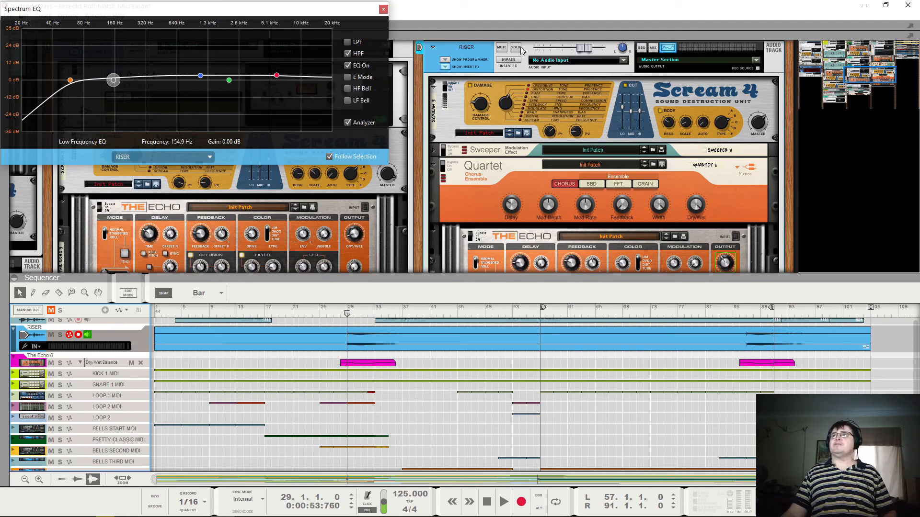
{"action": "left_click", "coordinate": [334, 307]}
{"action": "key", "text": "space"}
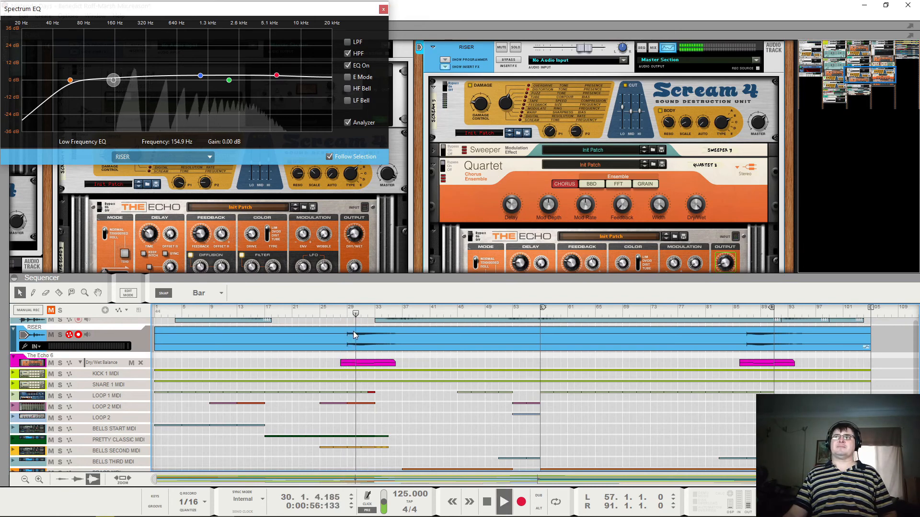
{"action": "key", "text": "space"}
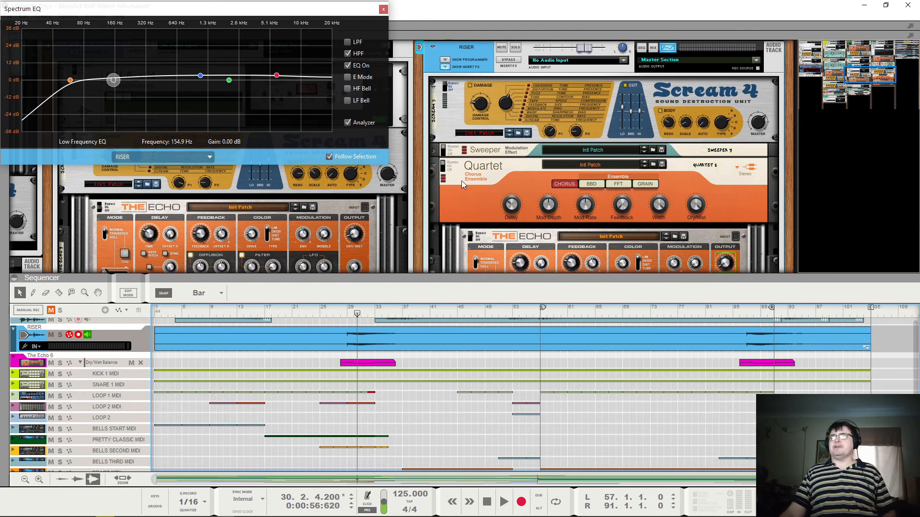
Step: Switch on RISER's Scream 4 distortion and replay the riser from bar 29 to about bar 30
{"action": "left_click", "coordinate": [445, 95]}
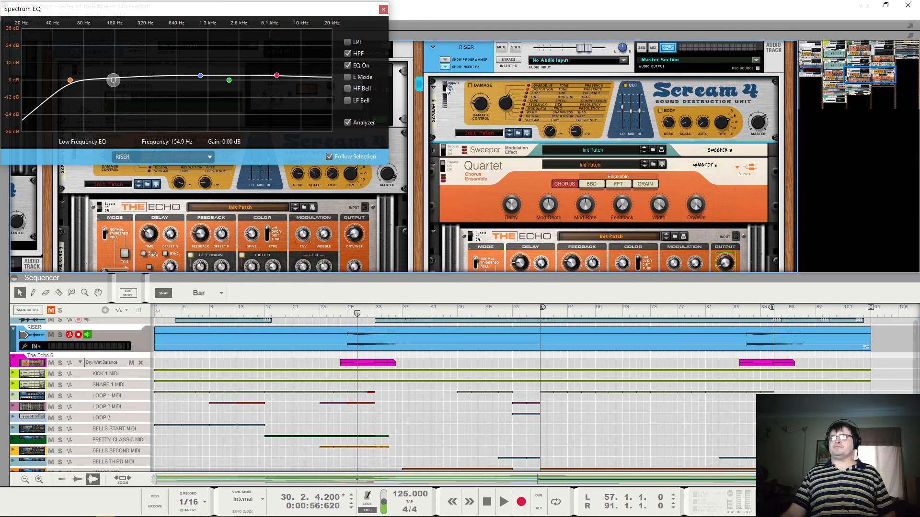
{"action": "left_click", "coordinate": [347, 315]}
{"action": "key", "text": "space"}
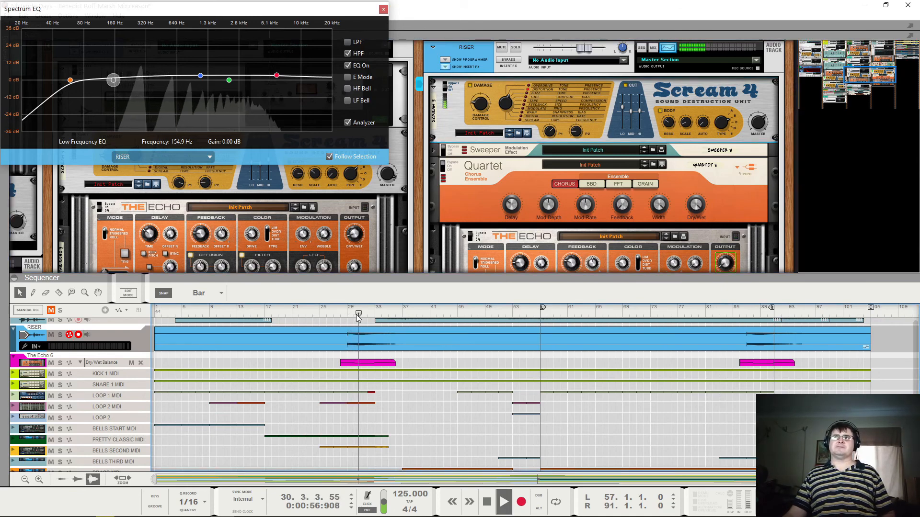
{"action": "key", "text": "space"}
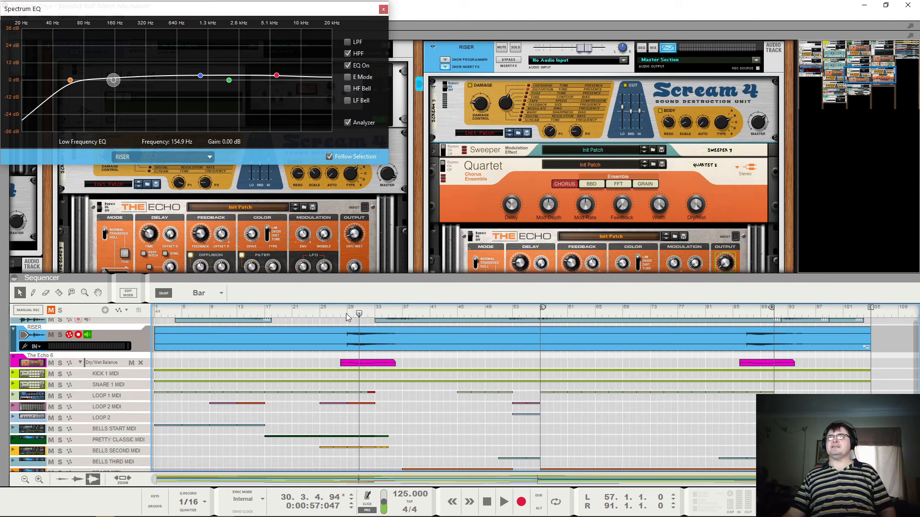
Step: Replay the riser from bar 29, unfold and refold the Sweeper to look at it, and select the Quartet
{"action": "left_click", "coordinate": [347, 315]}
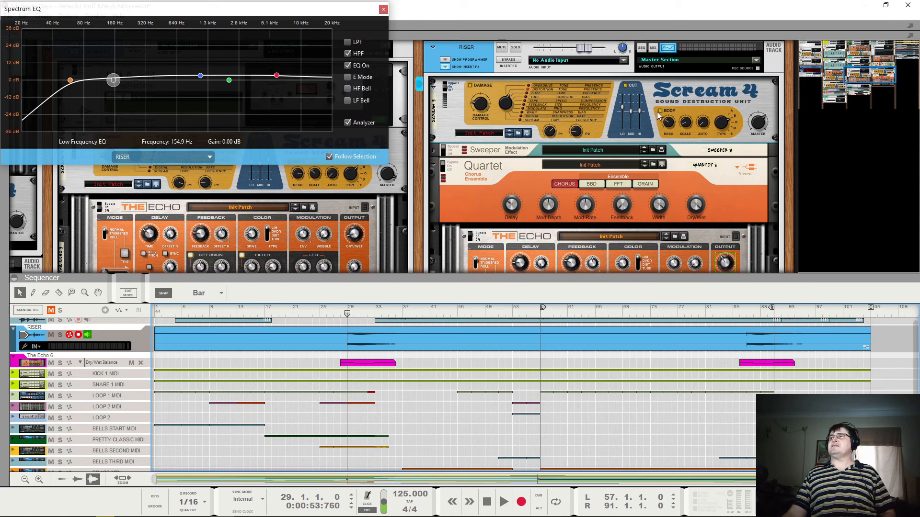
{"action": "key", "text": "space"}
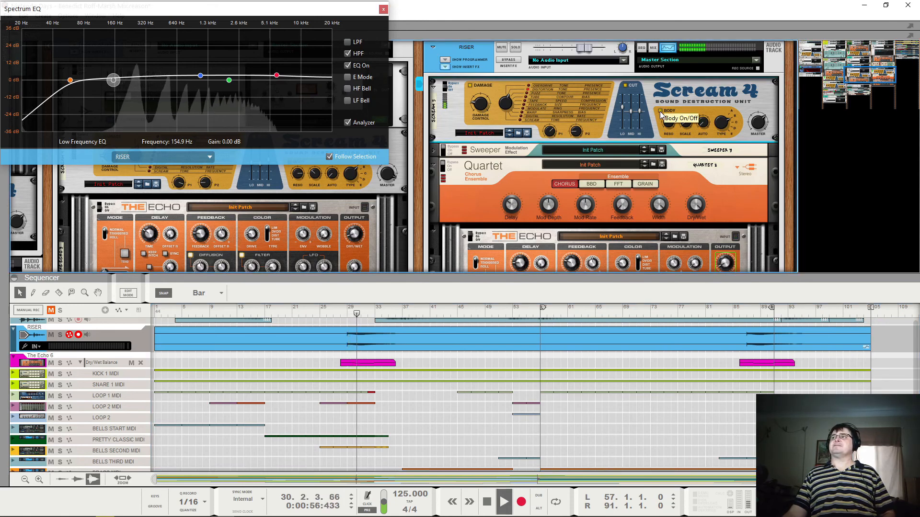
{"action": "key", "text": "space"}
{"action": "left_click", "coordinate": [443, 159]}
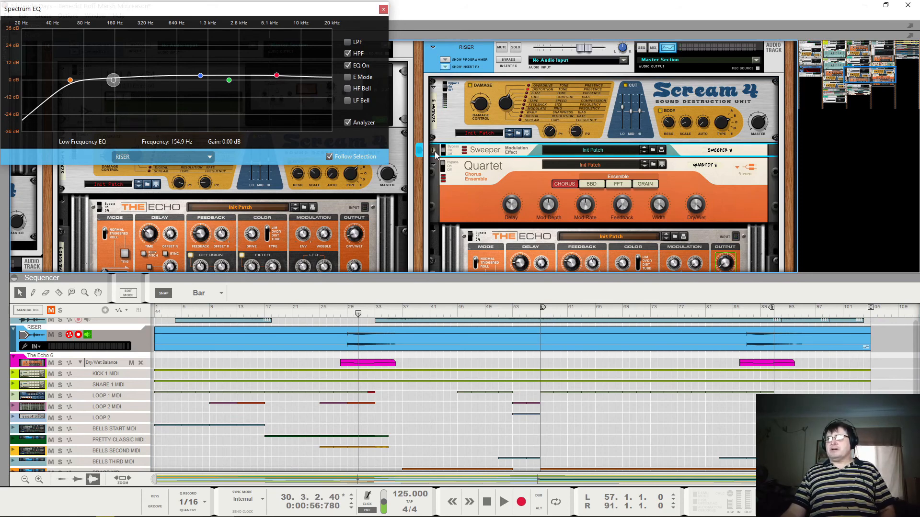
{"action": "left_click", "coordinate": [434, 152]}
{"action": "left_click", "coordinate": [435, 152]}
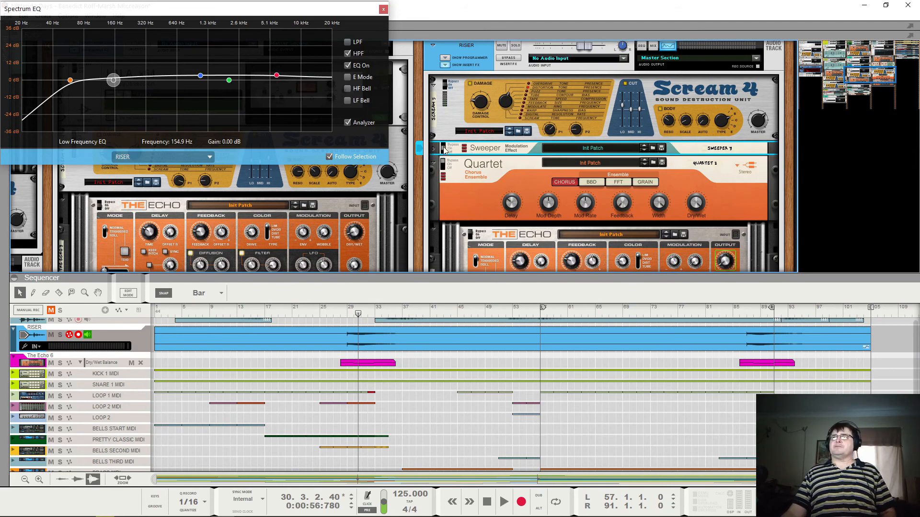
{"action": "left_click", "coordinate": [444, 167]}
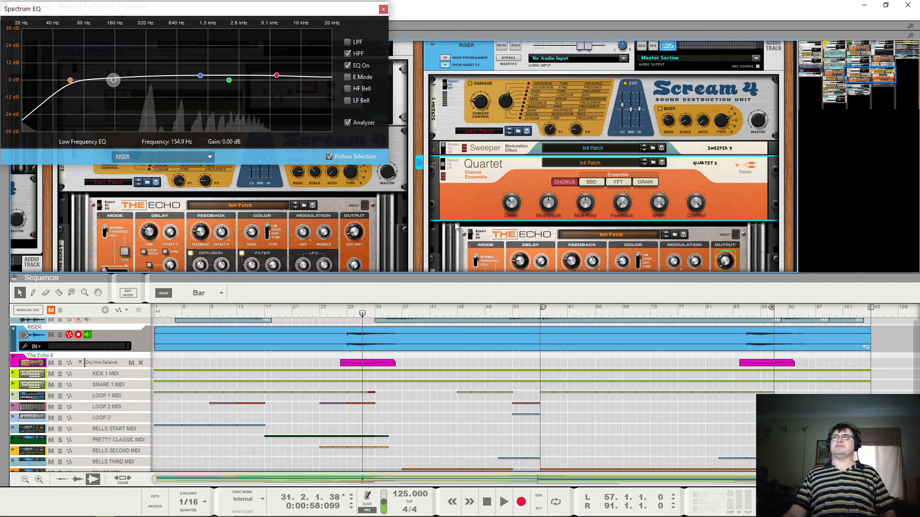
Step: Play the riser from bar 29, switch the Quartet chorus on during playback, and continue in short passes to about bar 34
{"action": "left_click", "coordinate": [345, 315]}
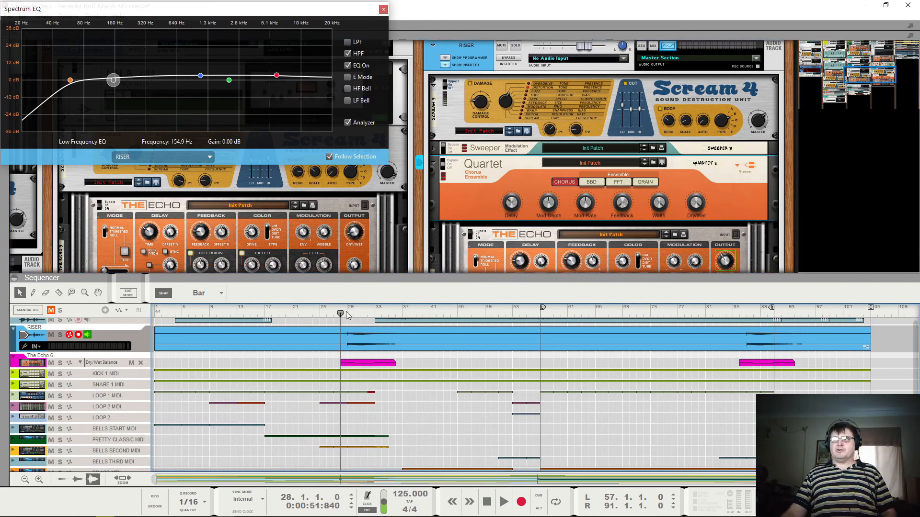
{"action": "left_click", "coordinate": [348, 315]}
{"action": "key", "text": "space"}
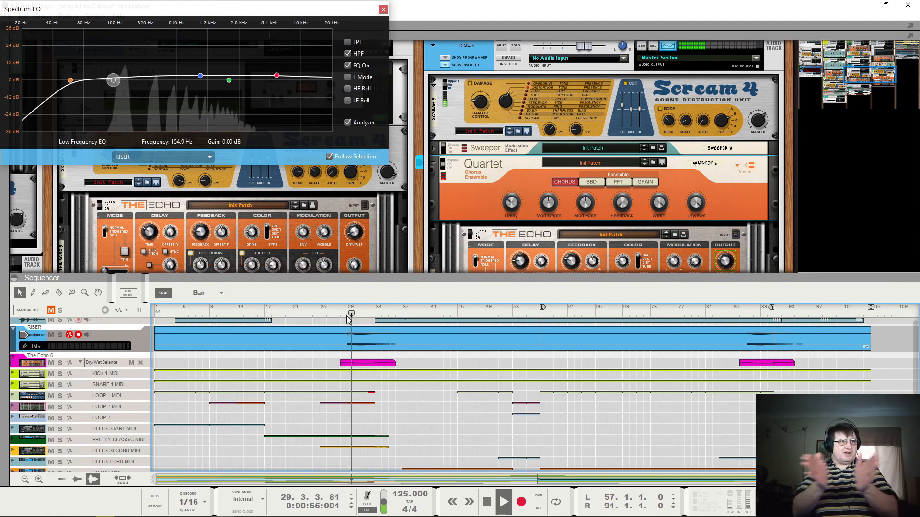
{"action": "left_click", "coordinate": [447, 165]}
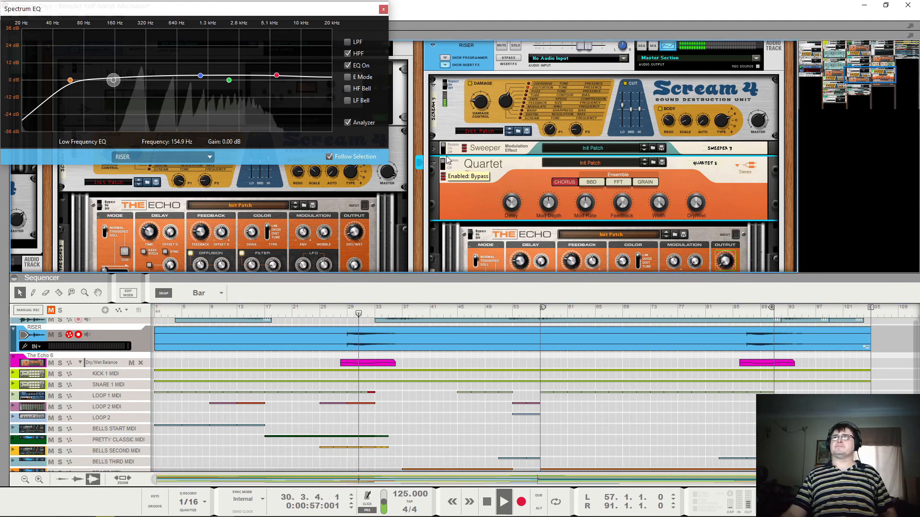
{"action": "key", "text": "space"}
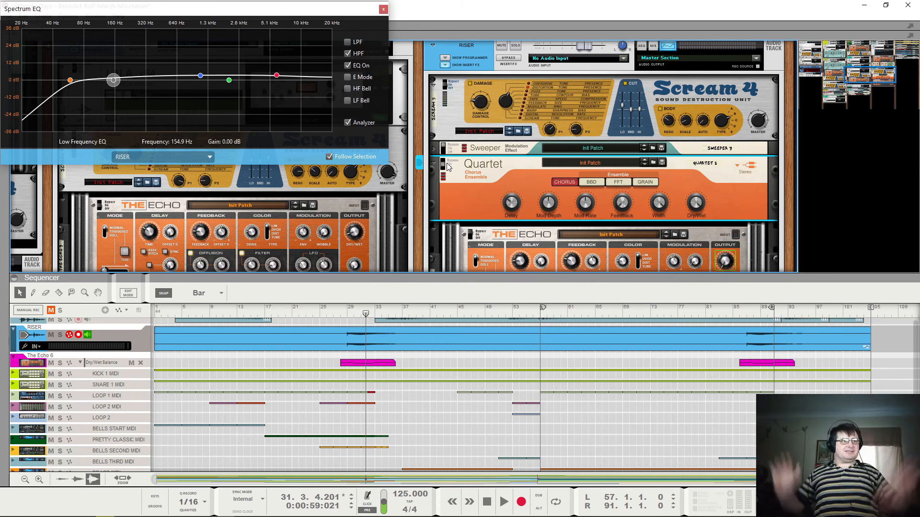
{"action": "key", "text": "space"}
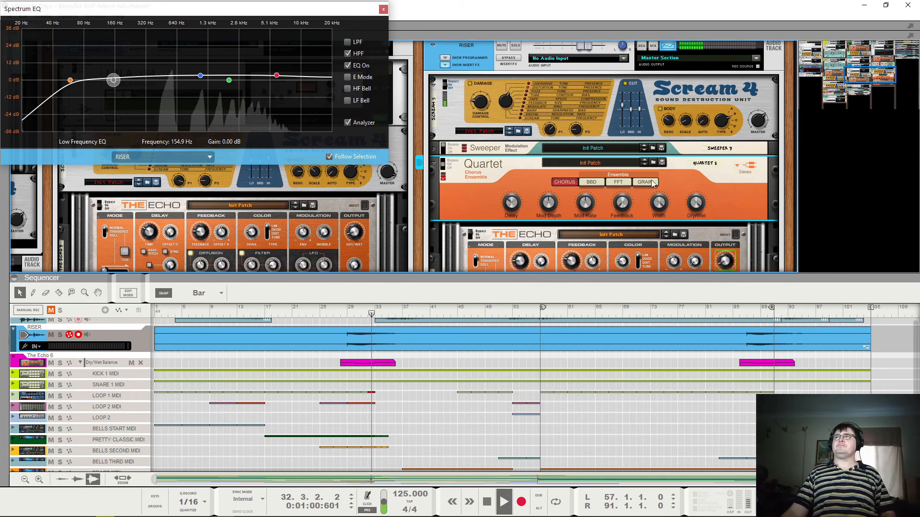
{"action": "key", "text": "space"}
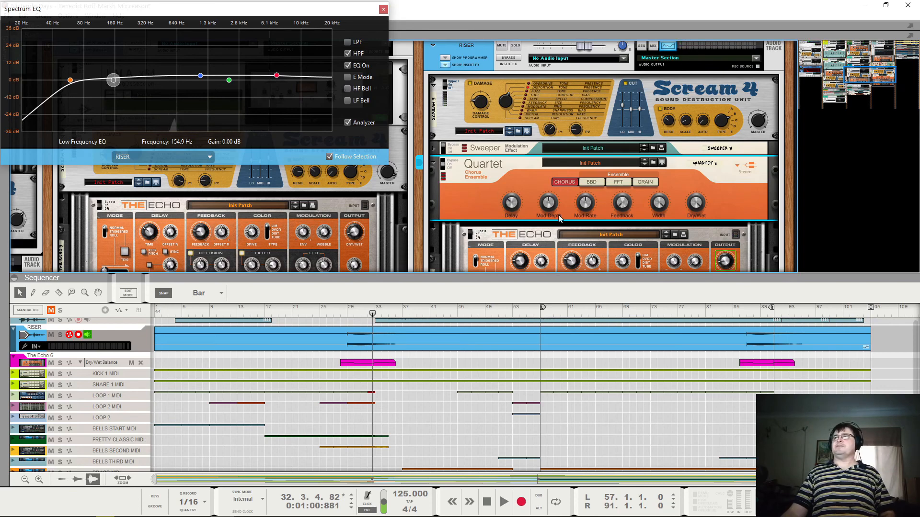
{"action": "mouse_move", "coordinate": [512, 205]}
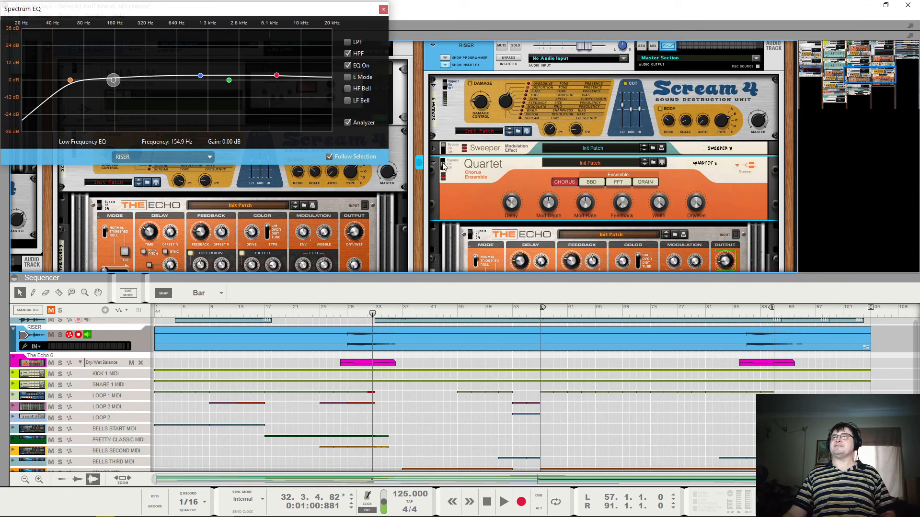
{"action": "key", "text": "space"}
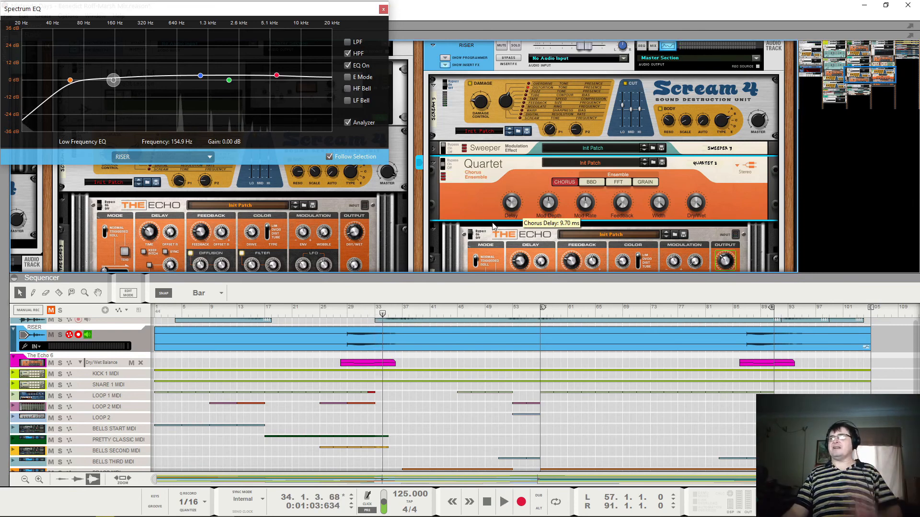
Step: Switch on RISER's Sweeper, play from bar 29 to about bar 35, and unfold it briefly to review its phaser settings
{"action": "left_click", "coordinate": [474, 235]}
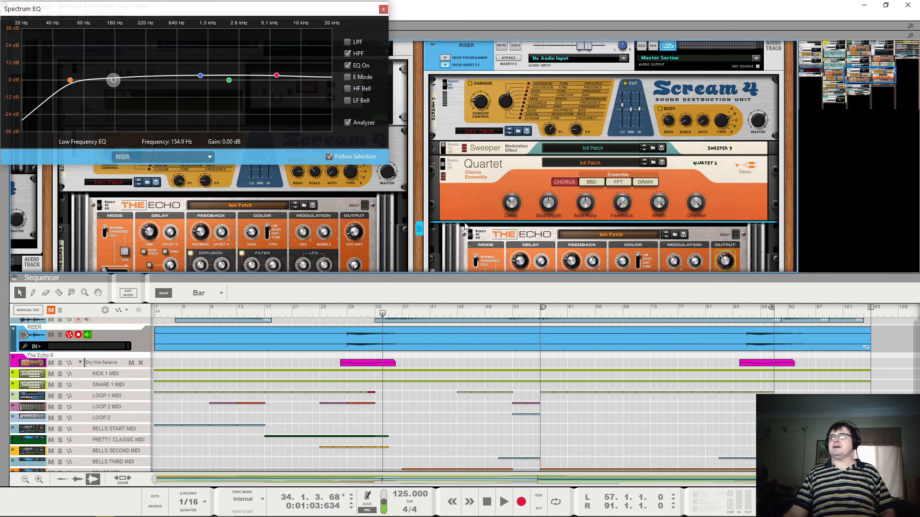
{"action": "scroll", "coordinate": [467, 220], "scroll_direction": "down", "scroll_amount": 3}
{"action": "scroll", "coordinate": [479, 131], "scroll_direction": "up", "scroll_amount": 3}
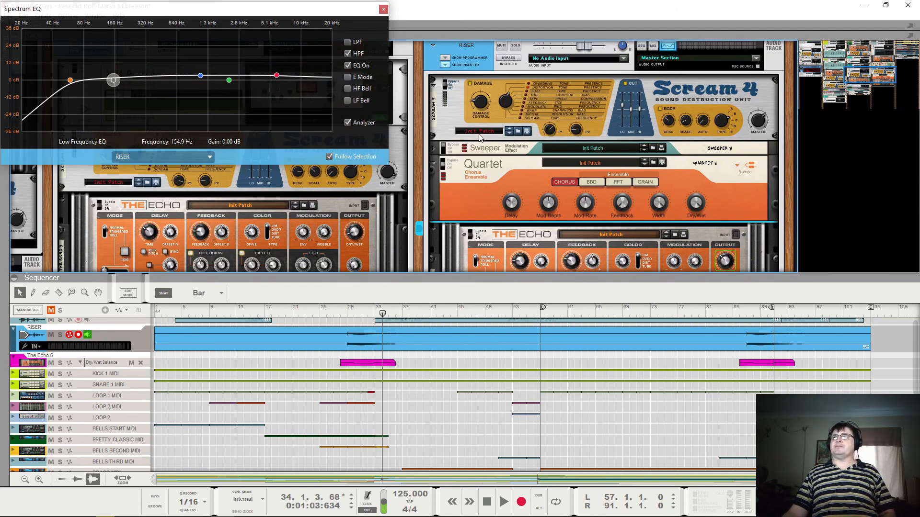
{"action": "left_click", "coordinate": [446, 150]}
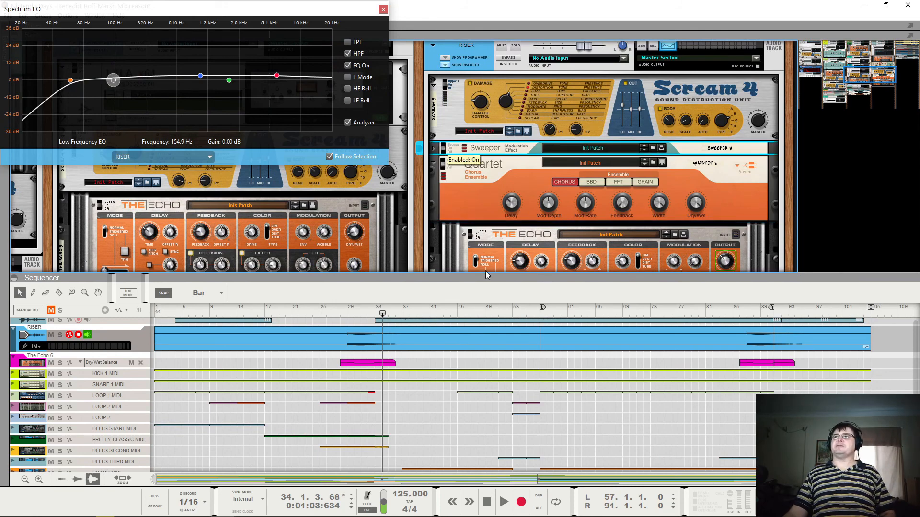
{"action": "left_click", "coordinate": [349, 313]}
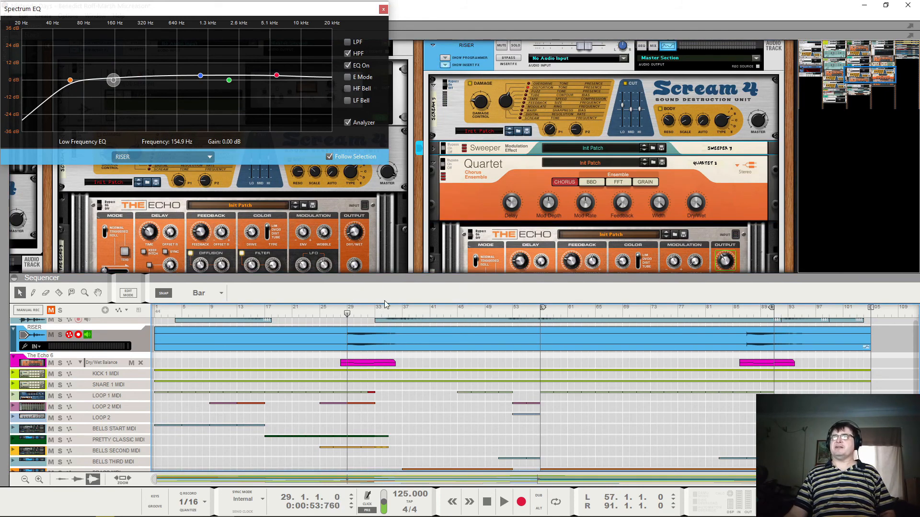
{"action": "key", "text": "space"}
{"action": "left_click", "coordinate": [433, 148]}
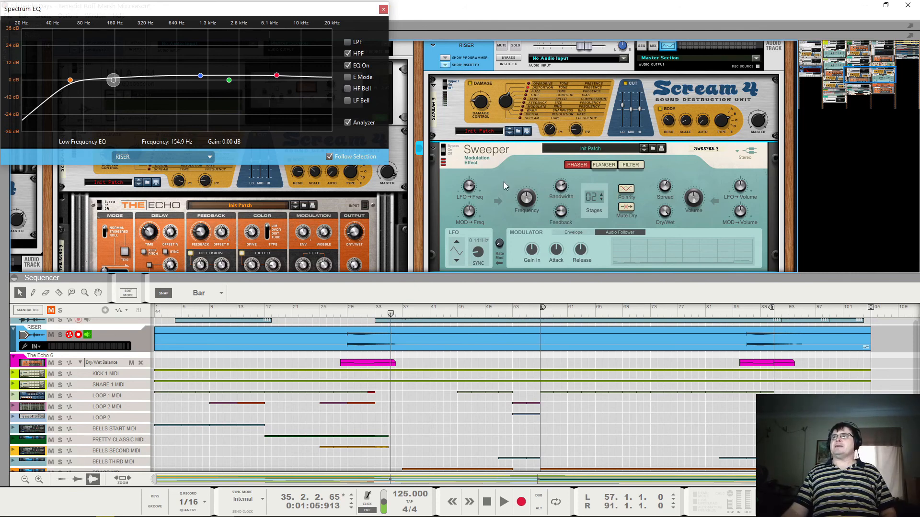
{"action": "left_click", "coordinate": [434, 152]}
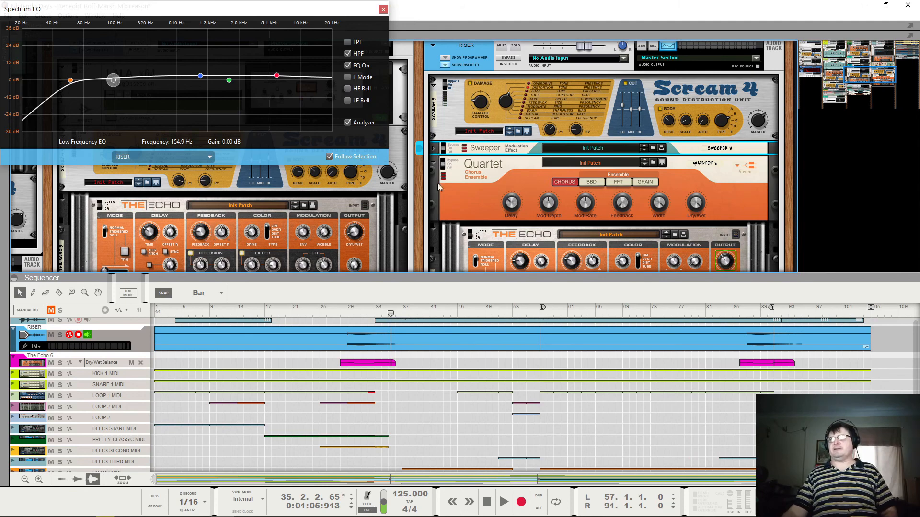
Step: Replay RISER from bar 29 to about bar 33 with Scream 4, Sweeper and Quartet all switched on
{"action": "left_click", "coordinate": [350, 315]}
{"action": "key", "text": "space"}
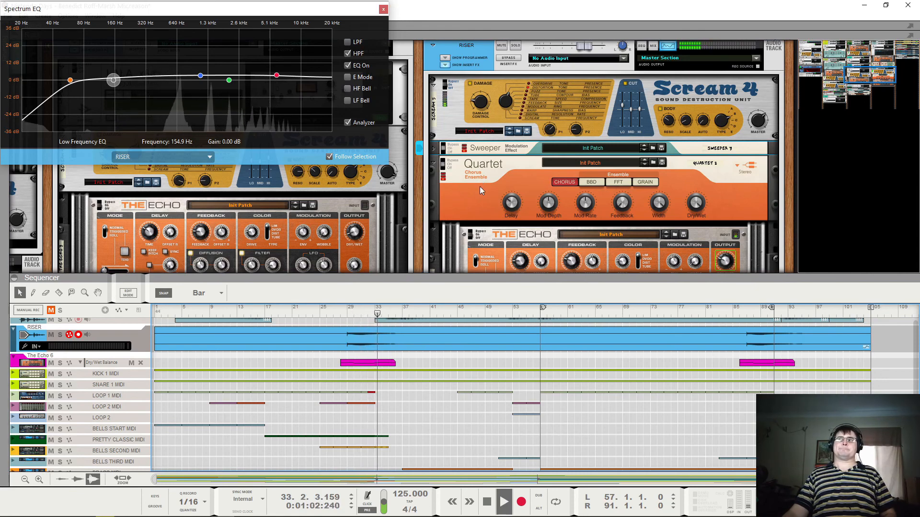
{"action": "key", "text": "space"}
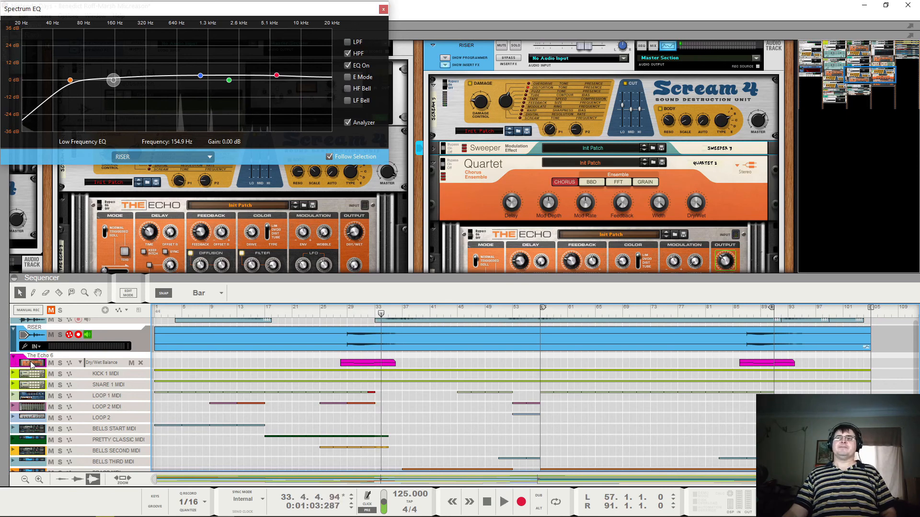
Step: Open The Echo 6's first Dry/Wet Balance automation clip and play it from late bar 28 to about bar 35
{"action": "left_click", "coordinate": [358, 363]}
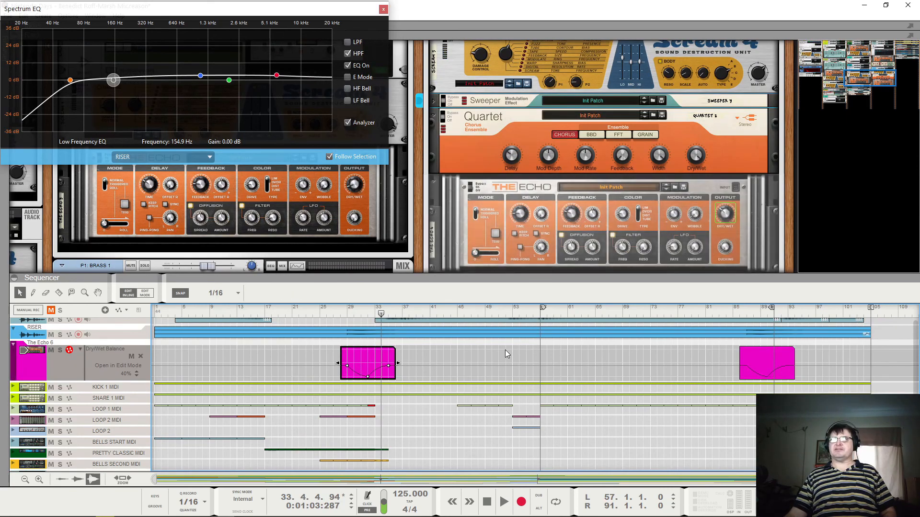
{"action": "scroll", "coordinate": [482, 143], "scroll_direction": "up", "scroll_amount": 3}
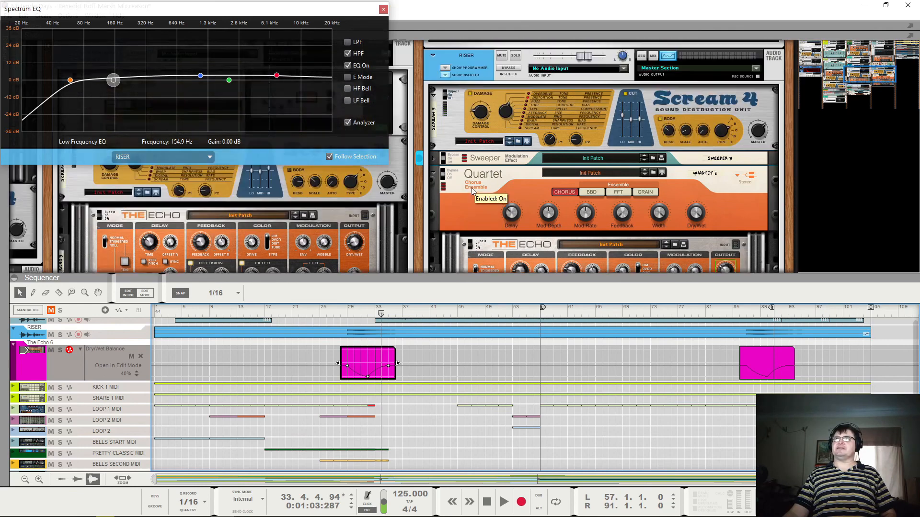
{"action": "scroll", "coordinate": [521, 218], "scroll_direction": "down", "scroll_amount": 3}
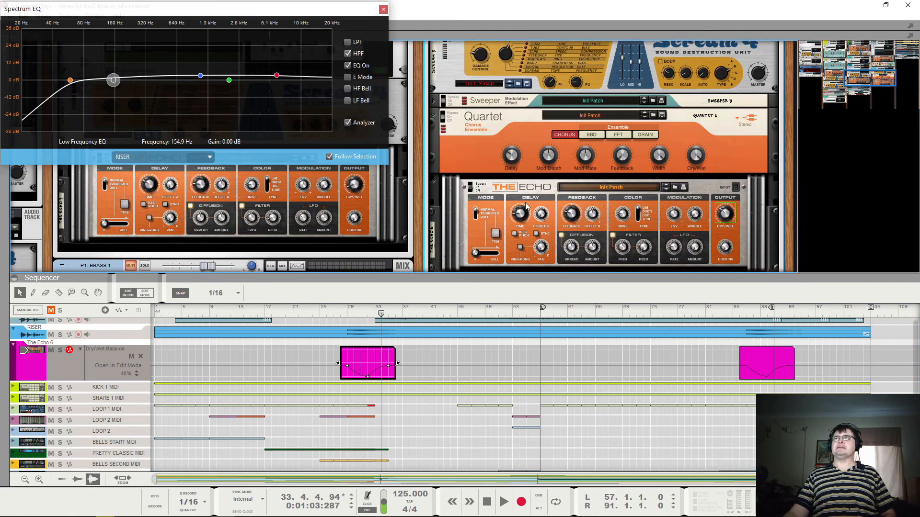
{"action": "left_click", "coordinate": [345, 315]}
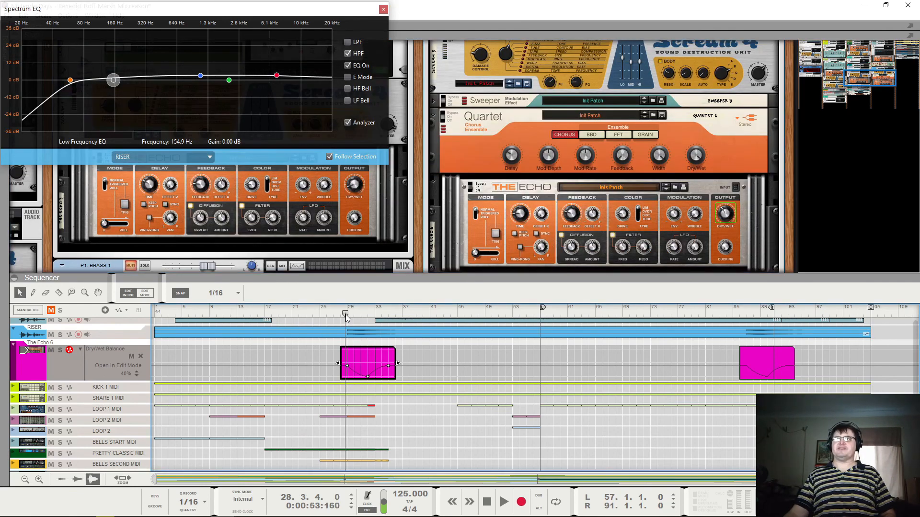
{"action": "mouse_move", "coordinate": [731, 217]}
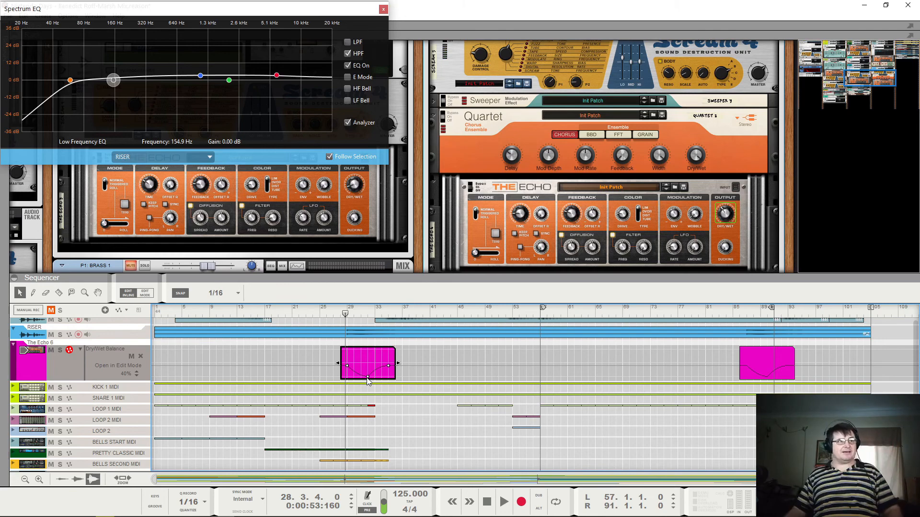
{"action": "key", "text": "space"}
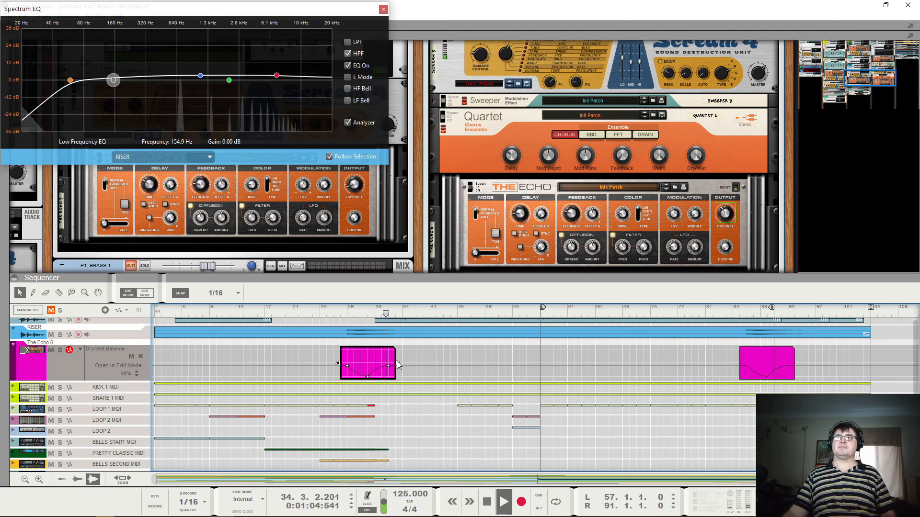
{"action": "key", "text": "space"}
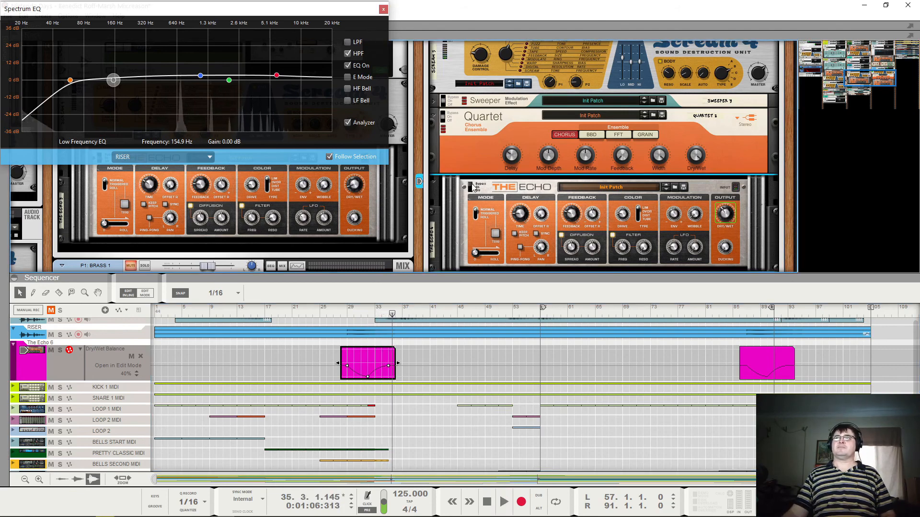
Step: Play RISER without The Echo from late bar 28 to about bar 34 and return to the starting point
{"action": "left_click", "coordinate": [344, 312]}
{"action": "key", "text": "space"}
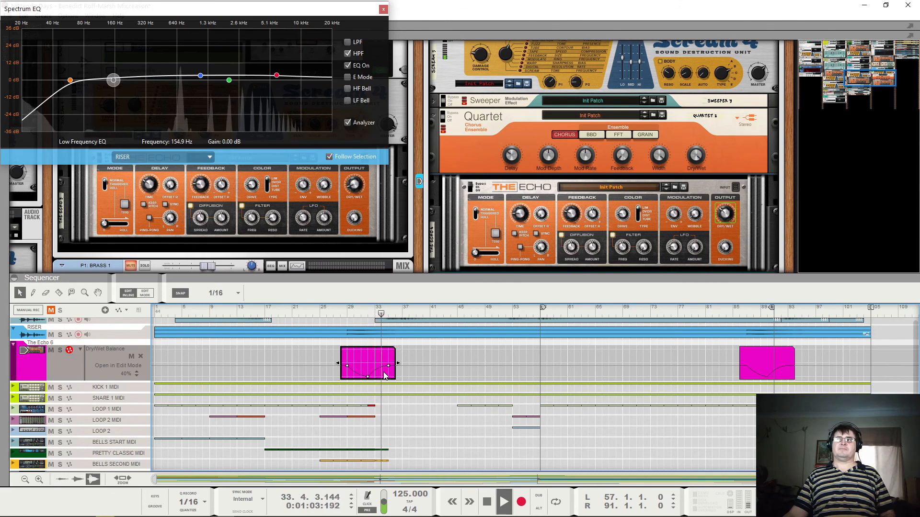
{"action": "key", "text": "space"}
{"action": "left_click", "coordinate": [344, 312]}
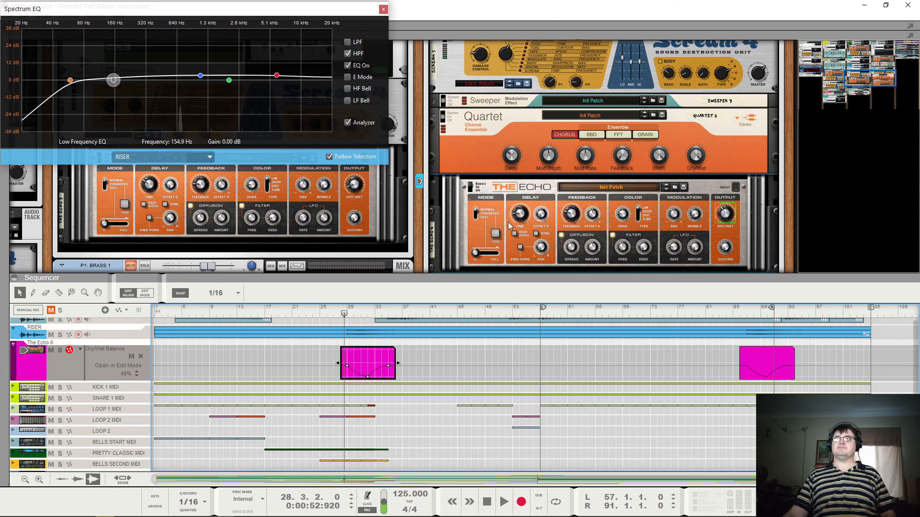
Step: Switch on RISER's Echo device and replay from late bar 28 to near the end of bar 34
{"action": "left_click", "coordinate": [472, 188]}
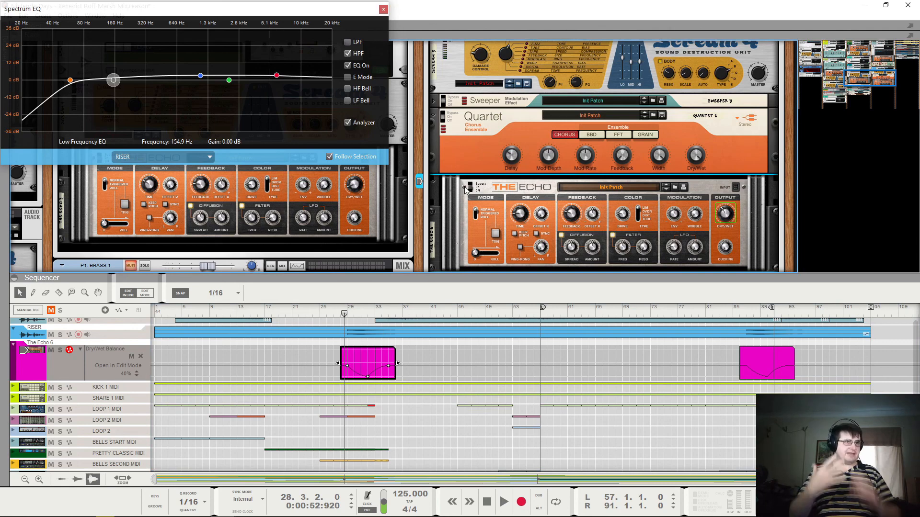
{"action": "key", "text": "space"}
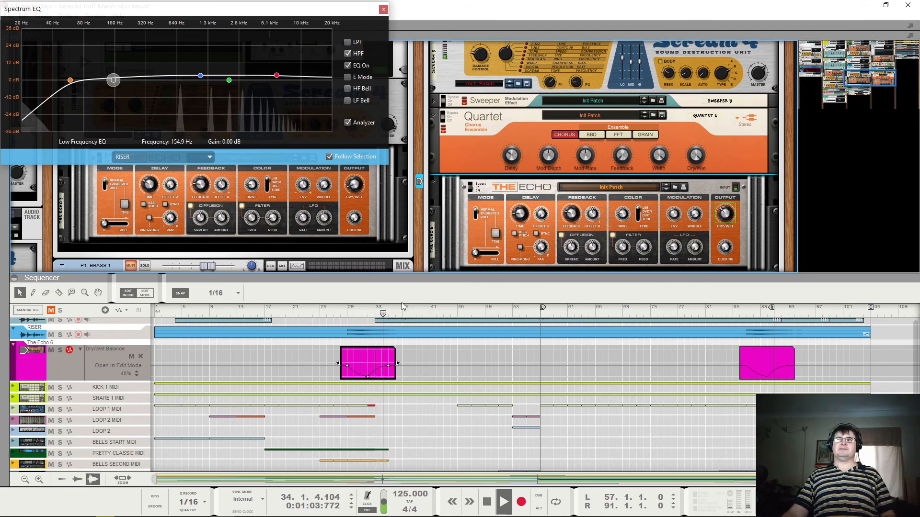
{"action": "key", "text": "space"}
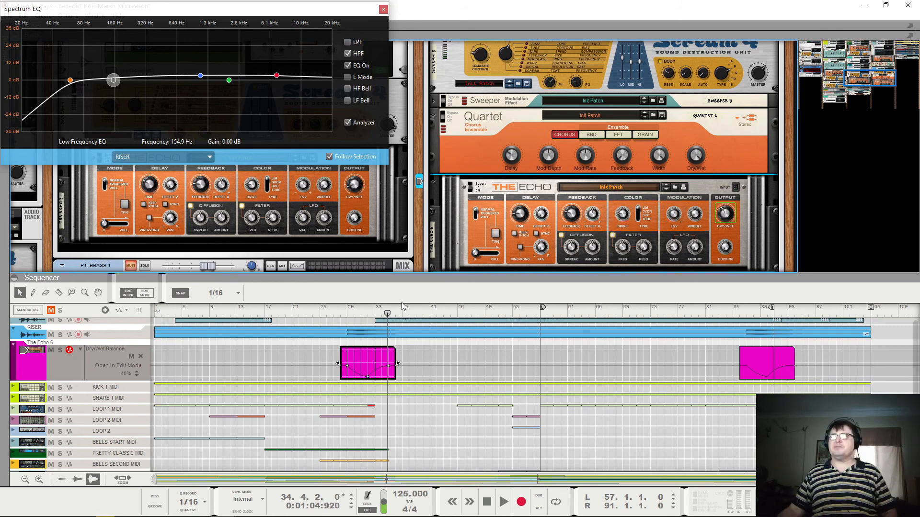
Step: Fold RISER's Quartet and The Echo devices in the rack and collapse The Echo 6 automation track
{"action": "scroll", "coordinate": [441, 254], "scroll_direction": "up", "scroll_amount": 3}
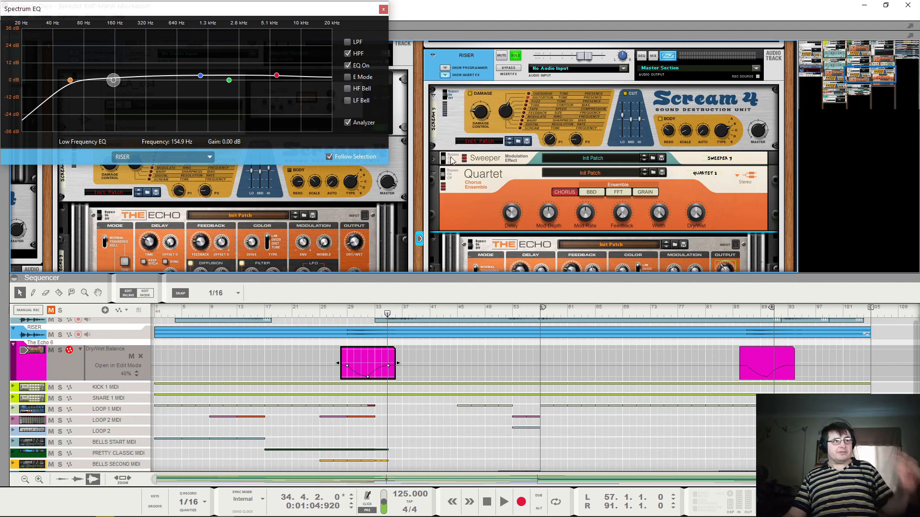
{"action": "left_click", "coordinate": [434, 175]}
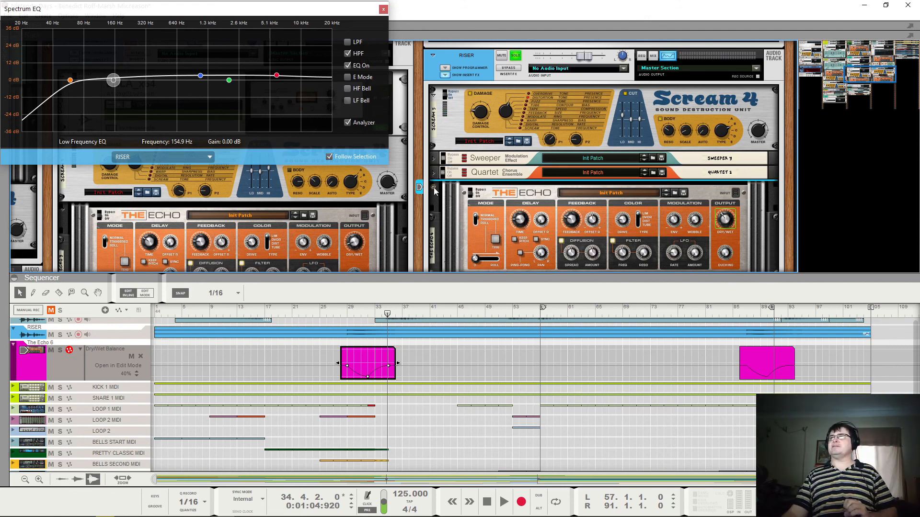
{"action": "left_click", "coordinate": [434, 192]}
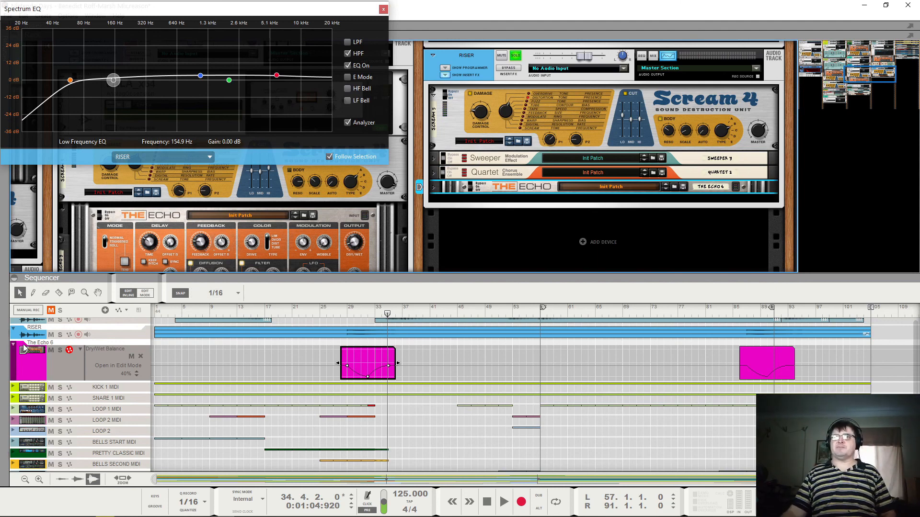
{"action": "left_click", "coordinate": [14, 344]}
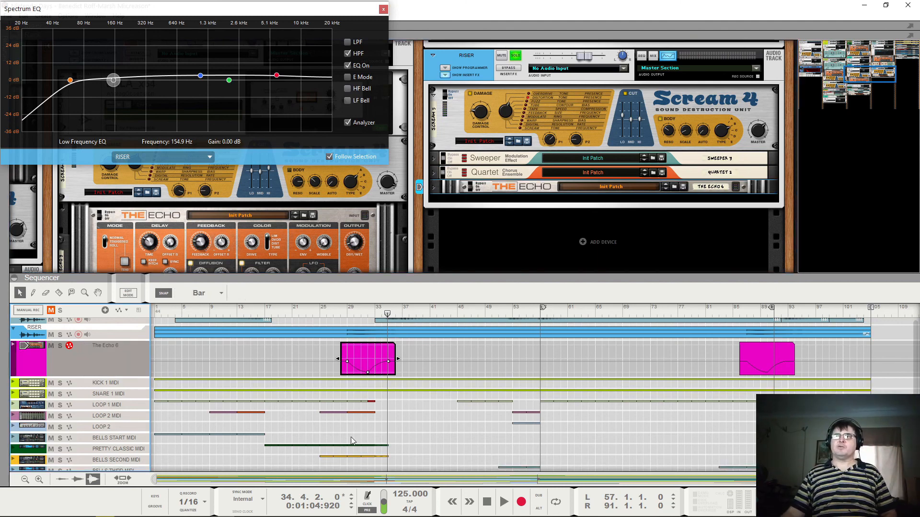
{"action": "left_click", "coordinate": [610, 422]}
{"action": "scroll", "coordinate": [474, 356], "scroll_direction": "up", "scroll_amount": 3}
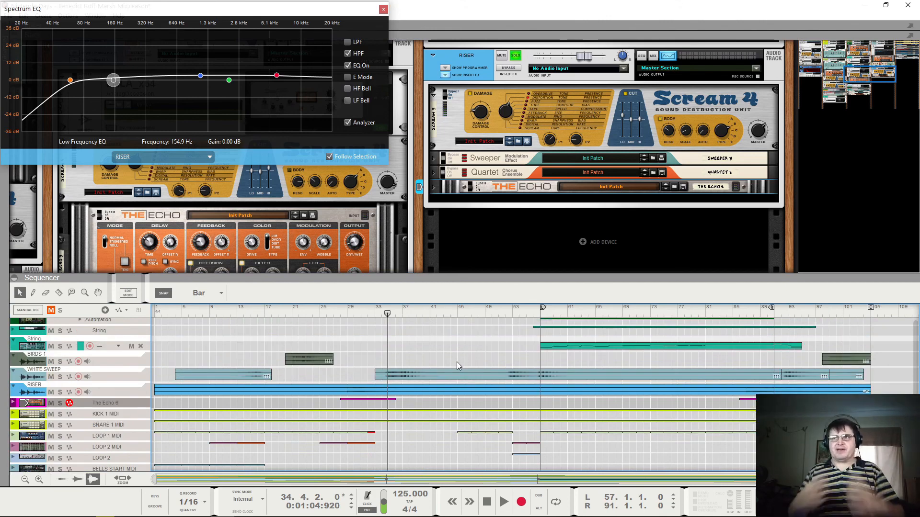
Step: Play from bar 26 and take RISER out of solo to hear it within the full mix
{"action": "left_click", "coordinate": [327, 314]}
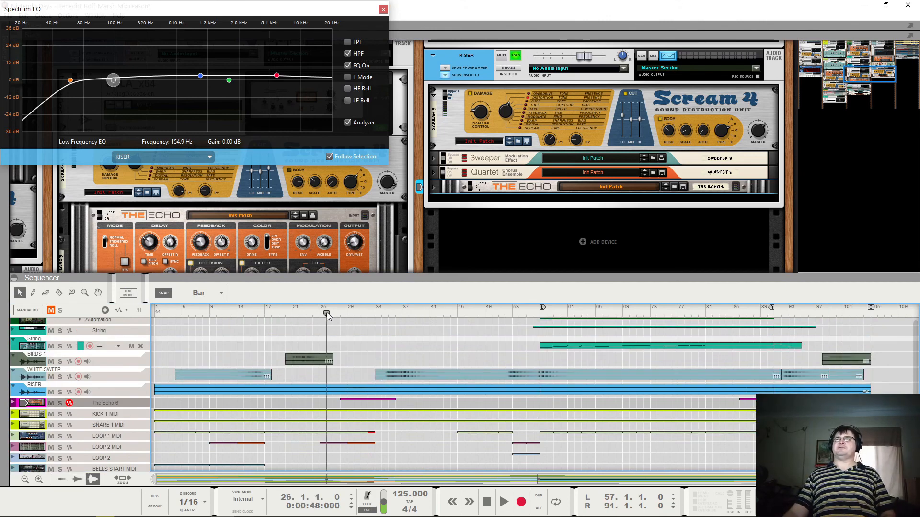
{"action": "key", "text": "space"}
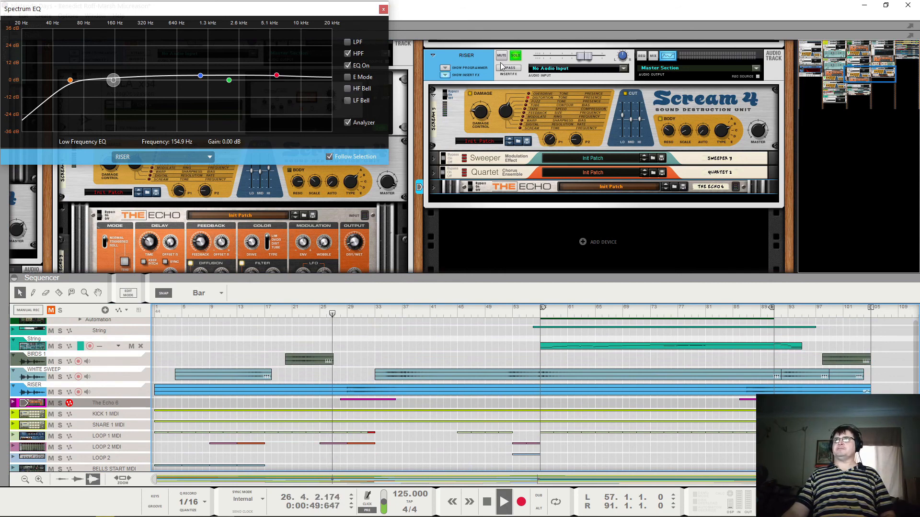
{"action": "left_click", "coordinate": [514, 56]}
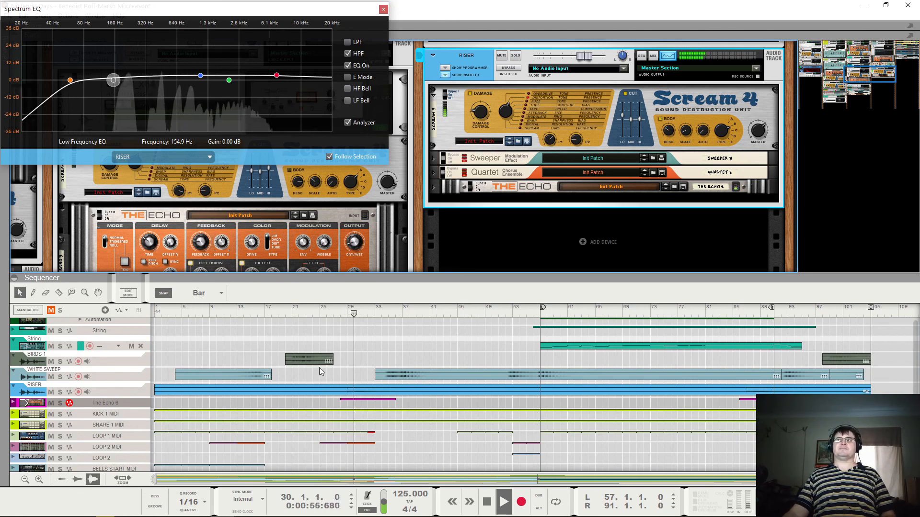
Step: Move the Spectrum EQ window clear of the Master Section, select that section to view its spectrum, and stop playback at bar 38
{"action": "scroll", "coordinate": [498, 437], "scroll_direction": "up", "scroll_amount": 4}
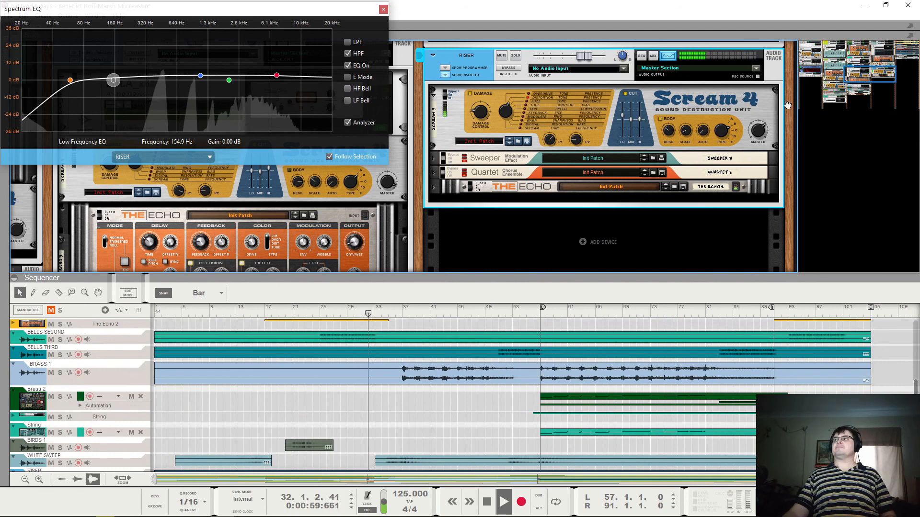
{"action": "left_click_drag", "start_coordinate": [787, 106], "coordinate": [919, 176]}
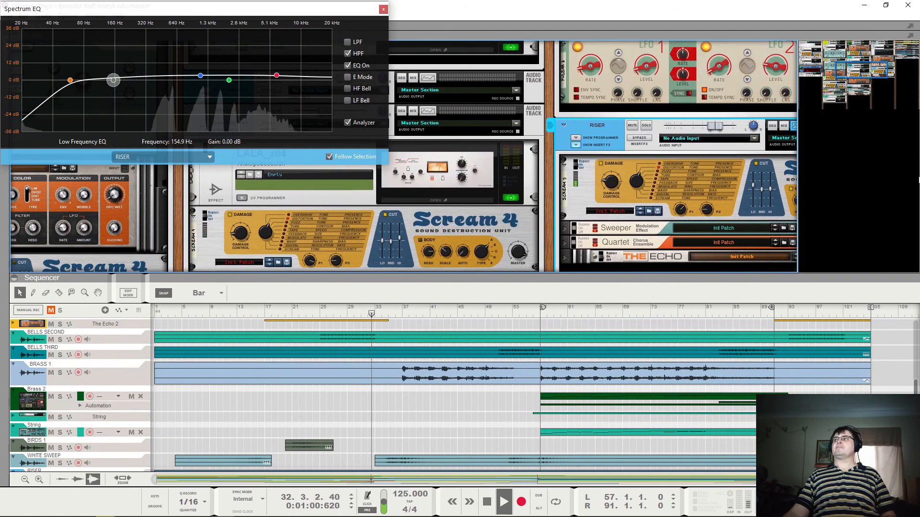
{"action": "left_click", "coordinate": [865, 72]}
{"action": "left_click_drag", "start_coordinate": [134, 7], "coordinate": [618, 13]}
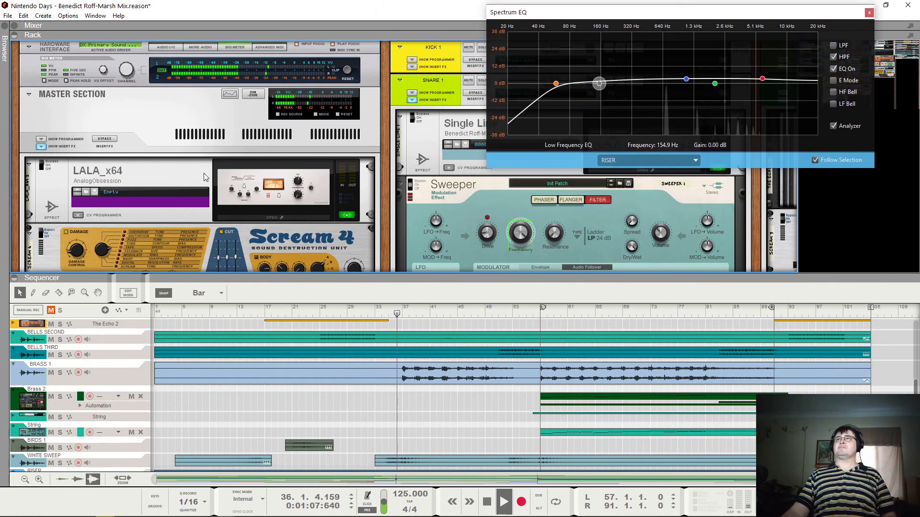
{"action": "left_click", "coordinate": [146, 149]}
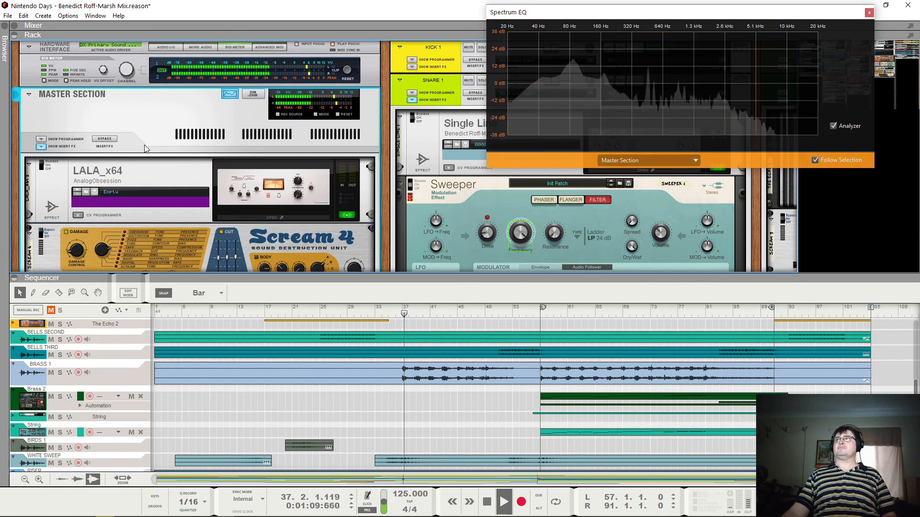
{"action": "key", "text": "space"}
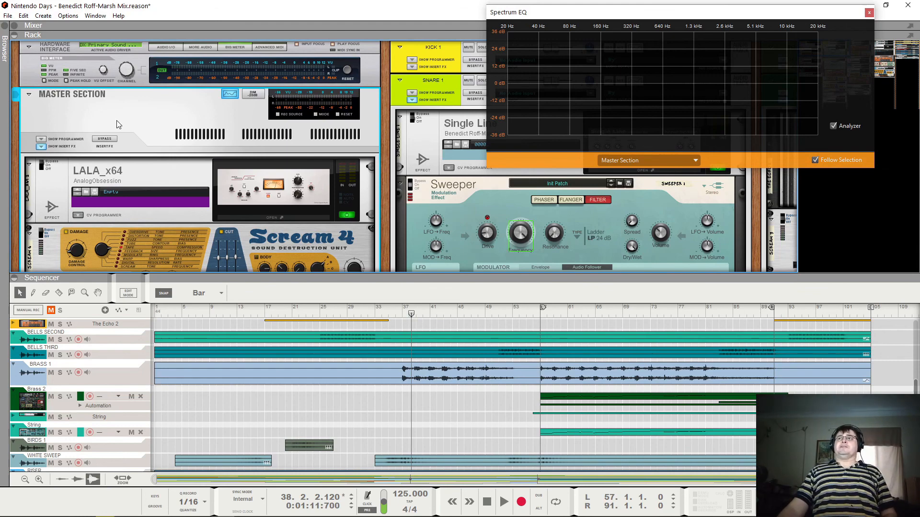
Step: Switch on the LALA_x64 insert in the Master Section, open its interface and set it to stay open
{"action": "scroll", "coordinate": [118, 124], "scroll_direction": "down", "scroll_amount": 3}
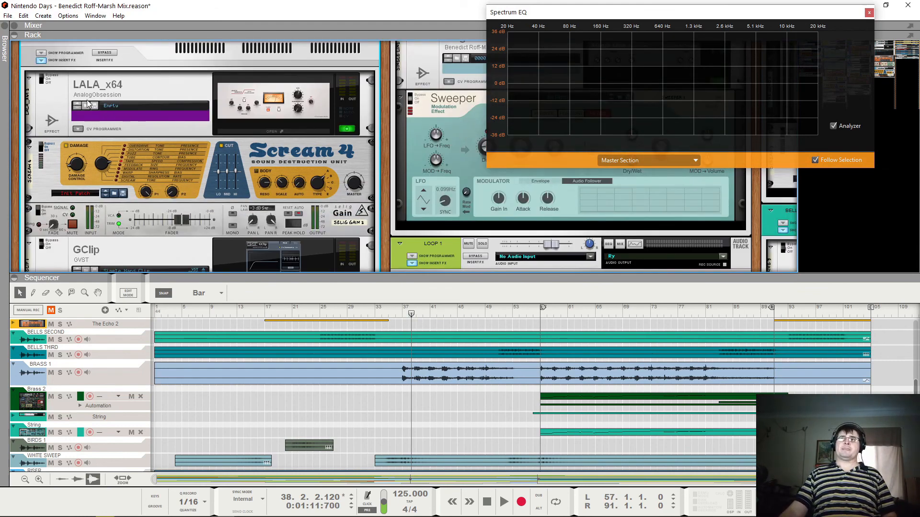
{"action": "left_click", "coordinate": [42, 82]}
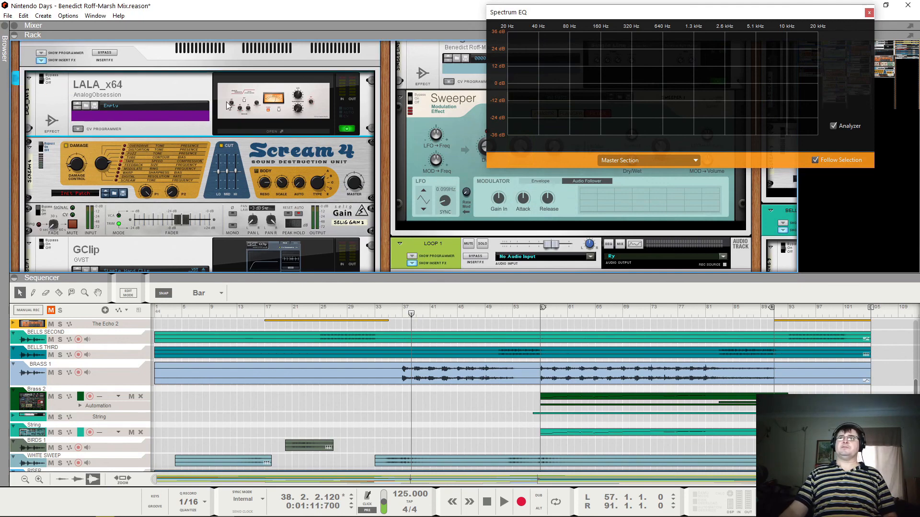
{"action": "left_click", "coordinate": [272, 131]}
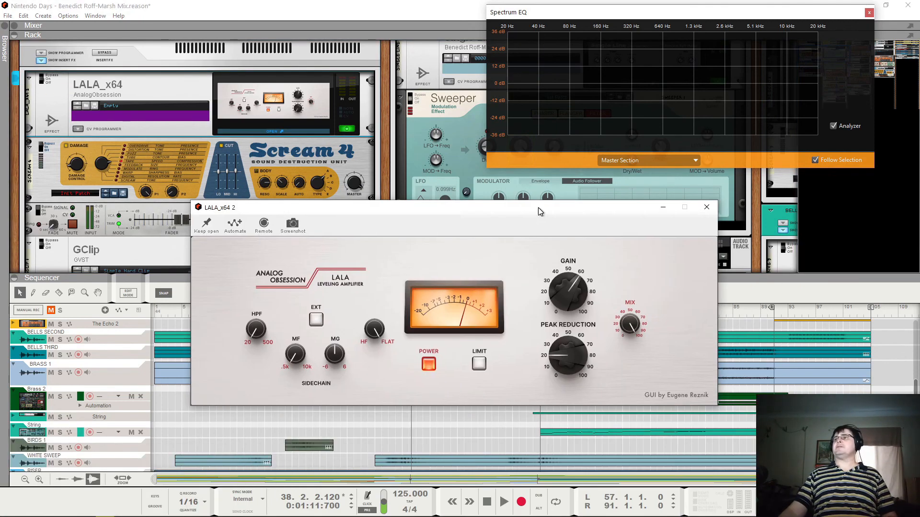
{"action": "left_click", "coordinate": [206, 224]}
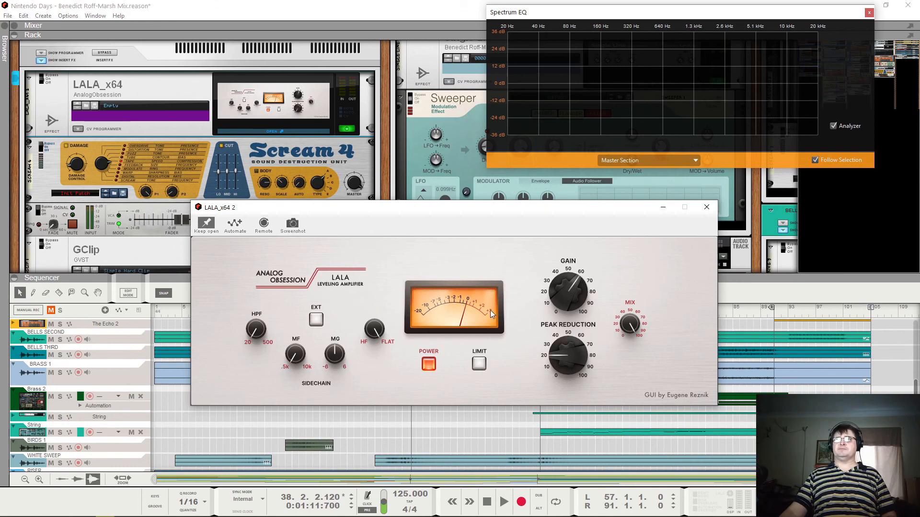
Step: Play short passes from bar 38 to about bar 43 to examine LALA's meter, and check its Gain and Peak Reduction settings
{"action": "key", "text": "space"}
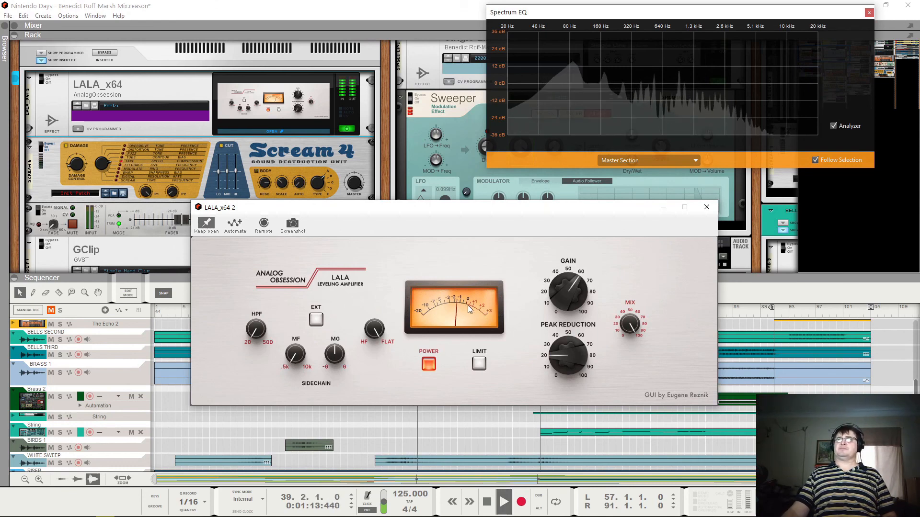
{"action": "key", "text": "space"}
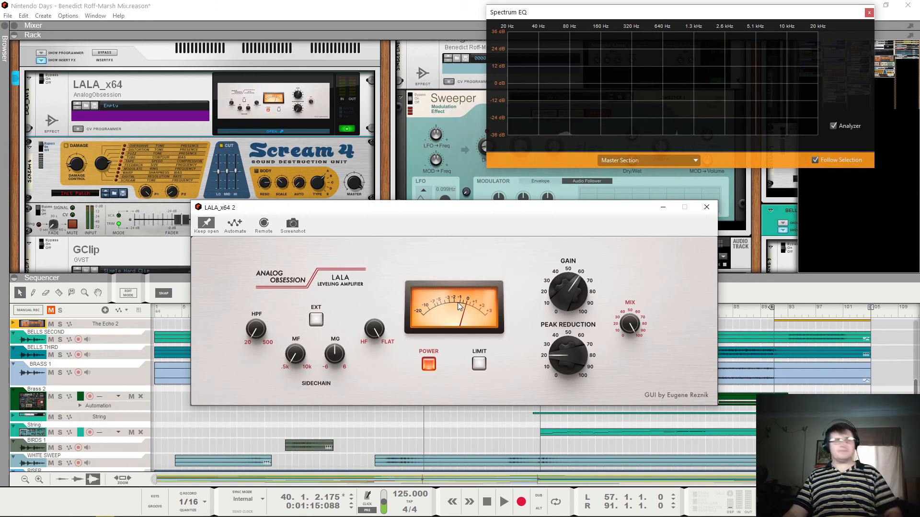
{"action": "key", "text": "space"}
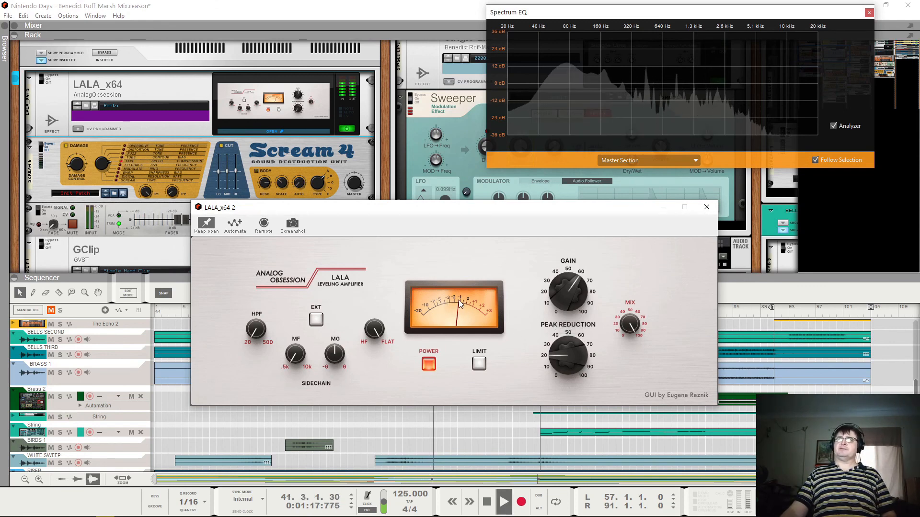
{"action": "key", "text": "space"}
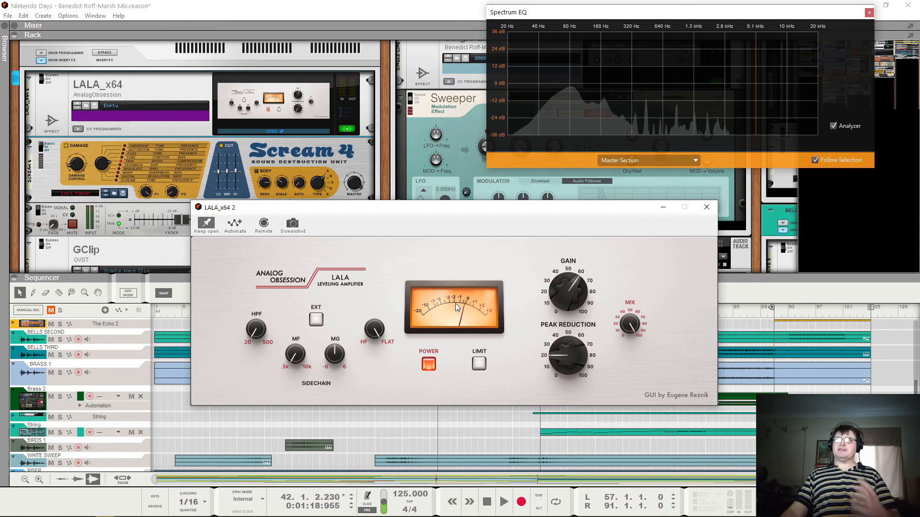
{"action": "mouse_move", "coordinate": [564, 284]}
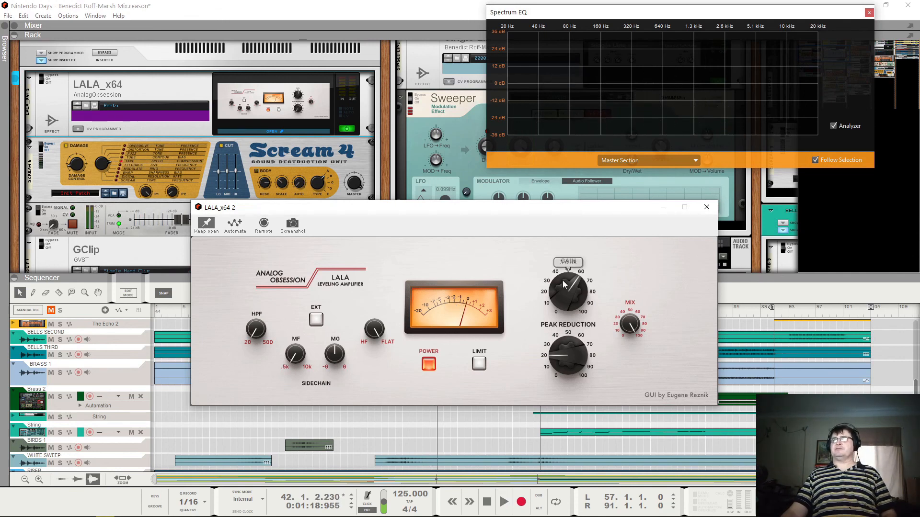
{"action": "mouse_move", "coordinate": [563, 341]}
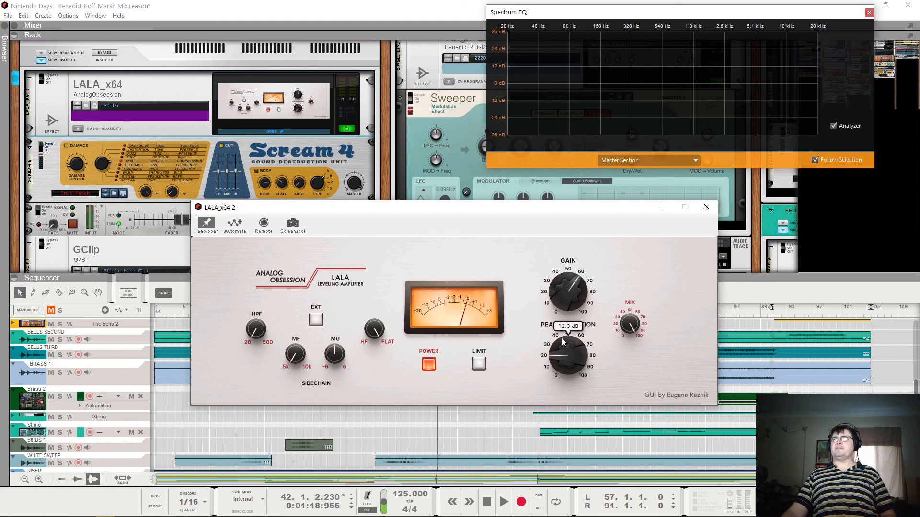
{"action": "key", "text": "space"}
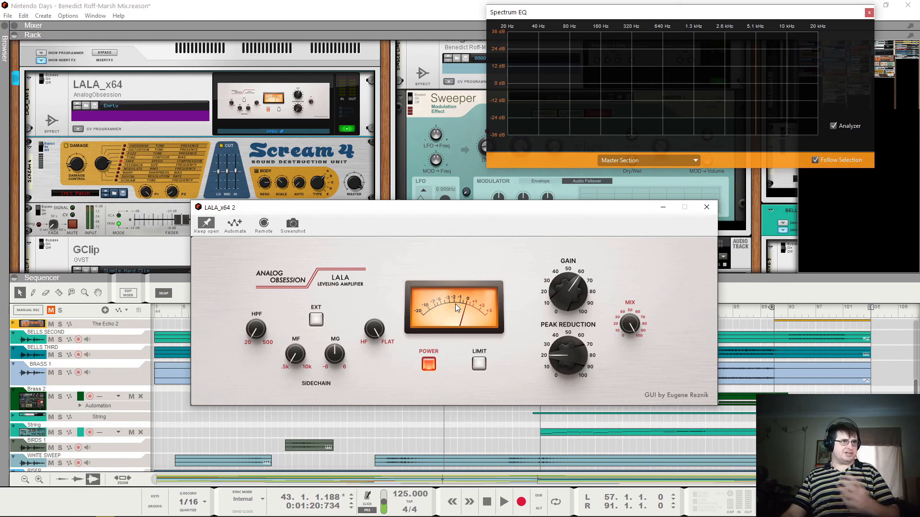
Step: Play from bar 43 to about bar 48 while toggling LALA's bypass to compare the mix, and close its window
{"action": "key", "text": "space"}
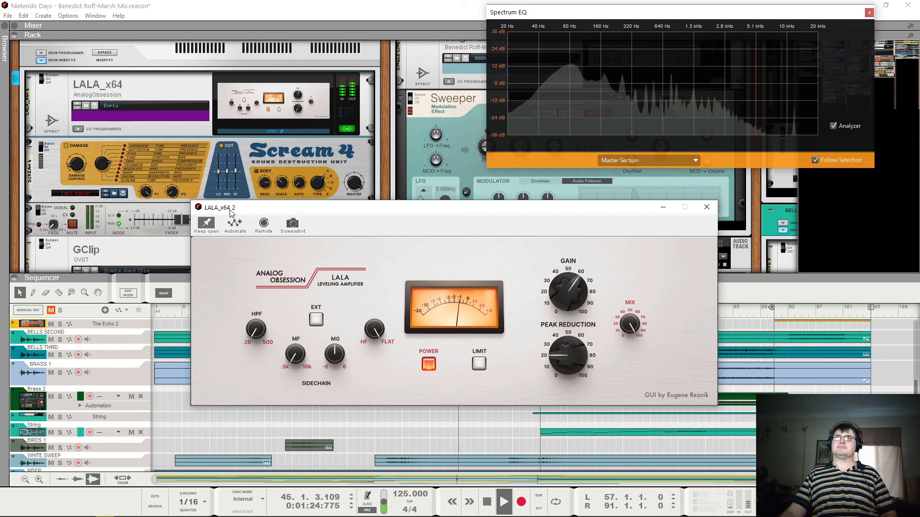
{"action": "left_click_drag", "start_coordinate": [232, 207], "coordinate": [219, 202]}
{"action": "left_click", "coordinate": [43, 81]}
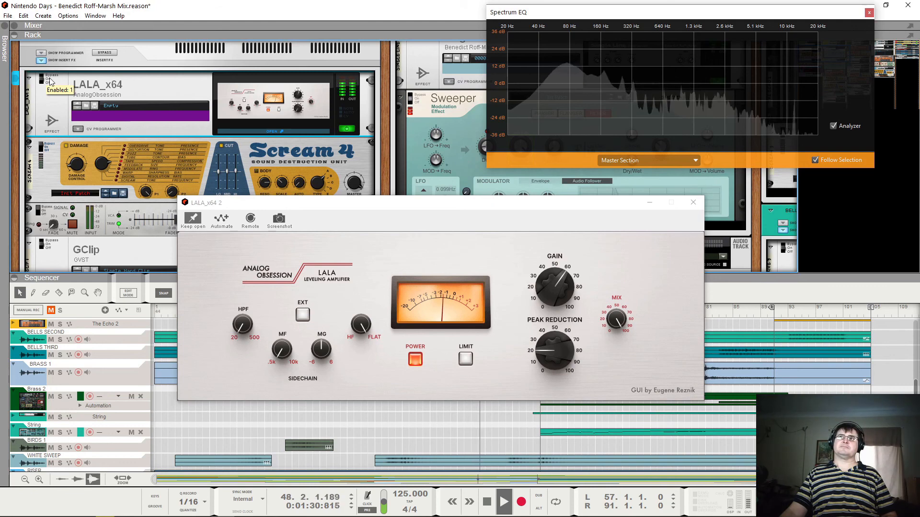
{"action": "key", "text": "space"}
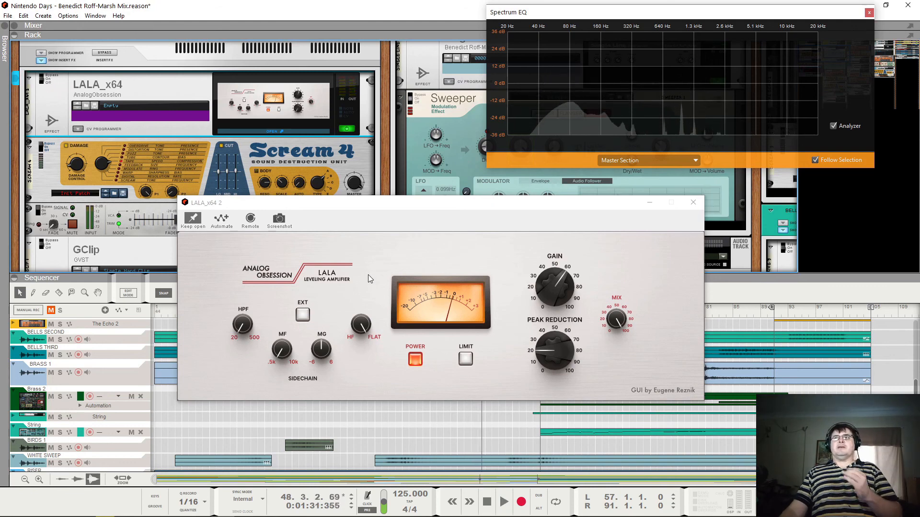
{"action": "left_click", "coordinate": [693, 202]}
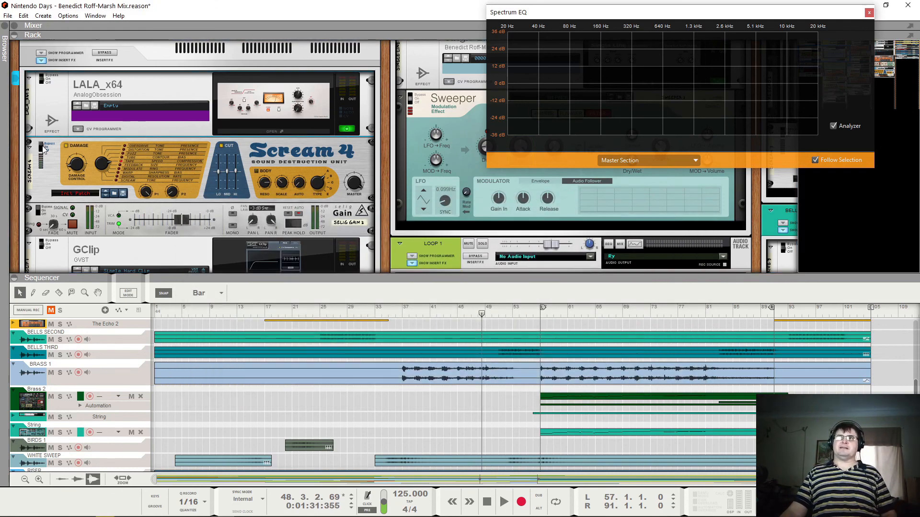
Step: Switch on the Scream 4 insert and play from bar 48 to about bar 53, toggling its bypass to compare the mix
{"action": "left_click", "coordinate": [45, 147]}
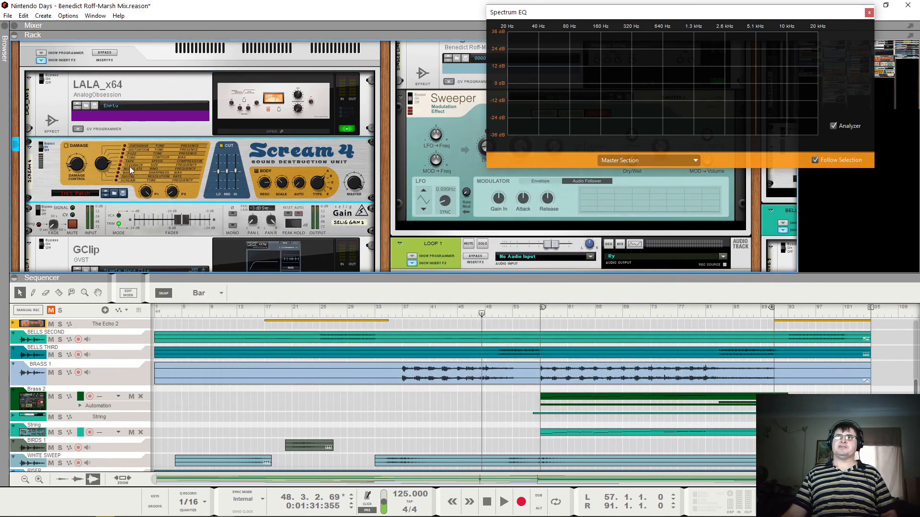
{"action": "key", "text": "space"}
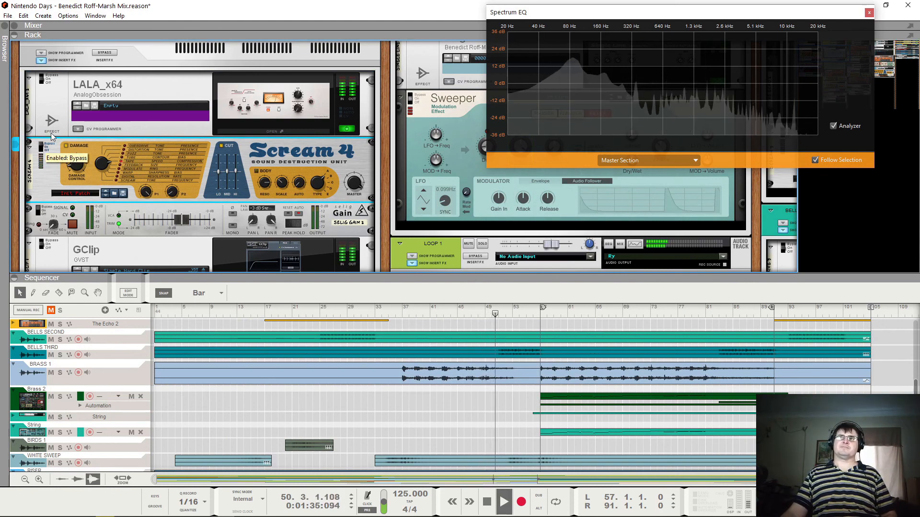
{"action": "left_click", "coordinate": [50, 149]}
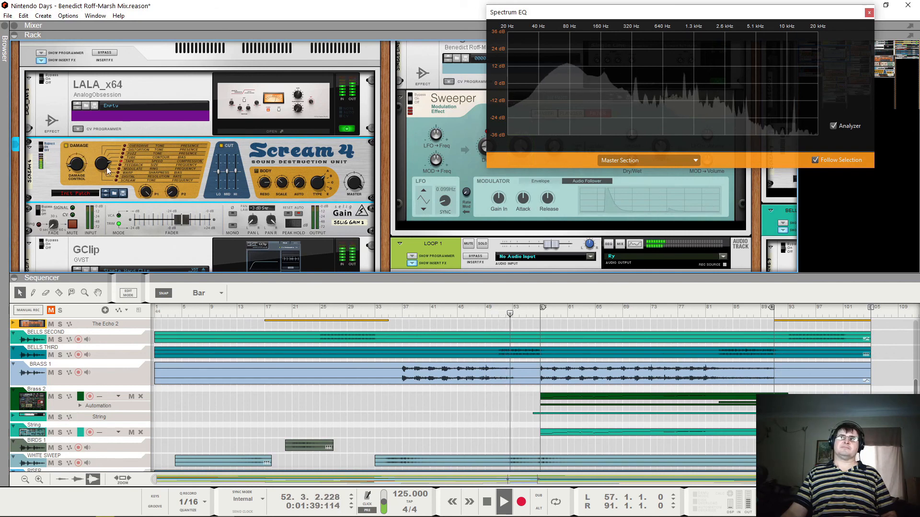
{"action": "key", "text": "space"}
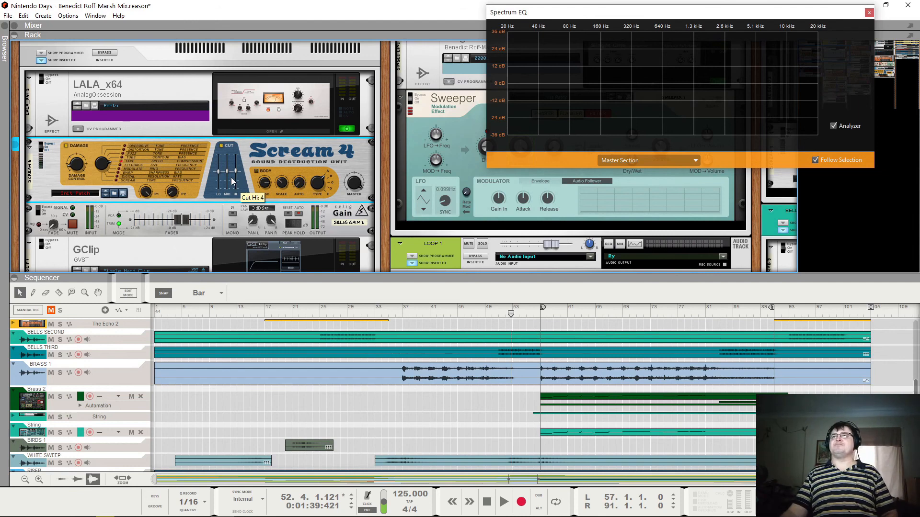
{"action": "key", "text": "space"}
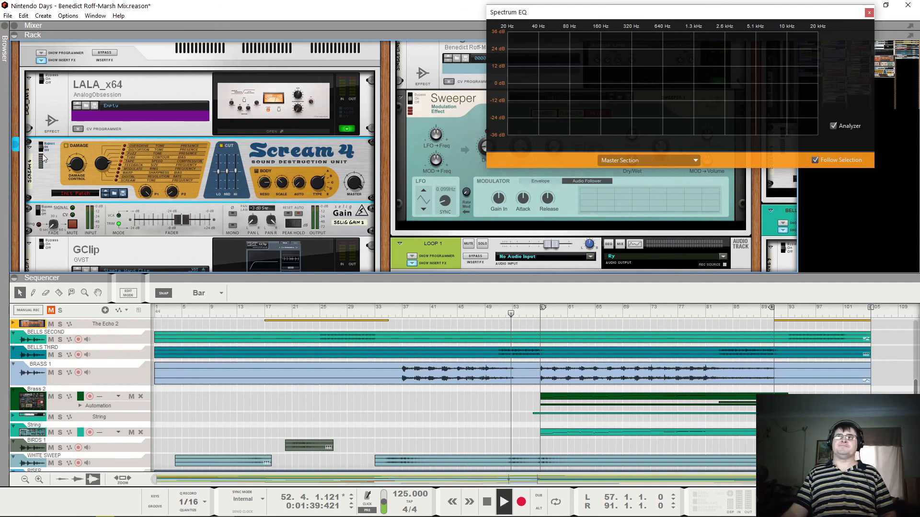
{"action": "key", "text": "space"}
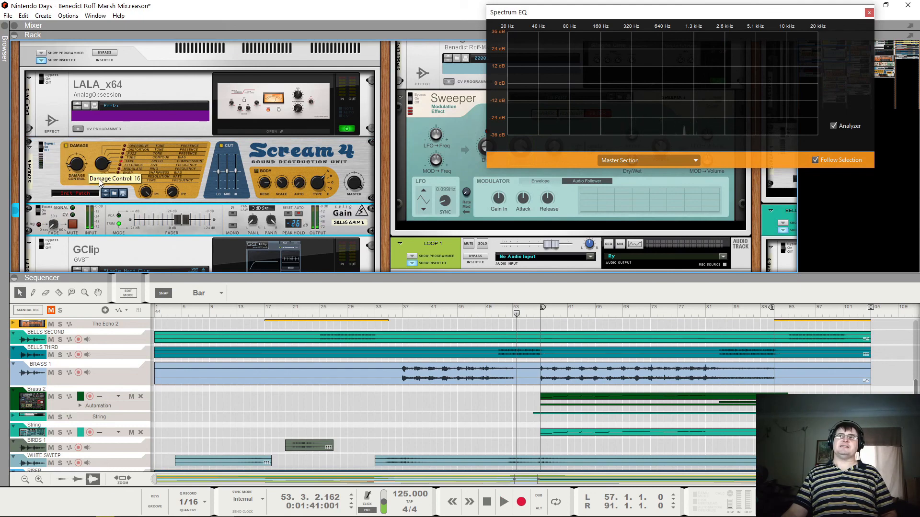
Step: Play on to bar 54, open the GClip interface, move its window clear of the insert devices and set it to stay open
{"action": "scroll", "coordinate": [194, 151], "scroll_direction": "down", "scroll_amount": 2}
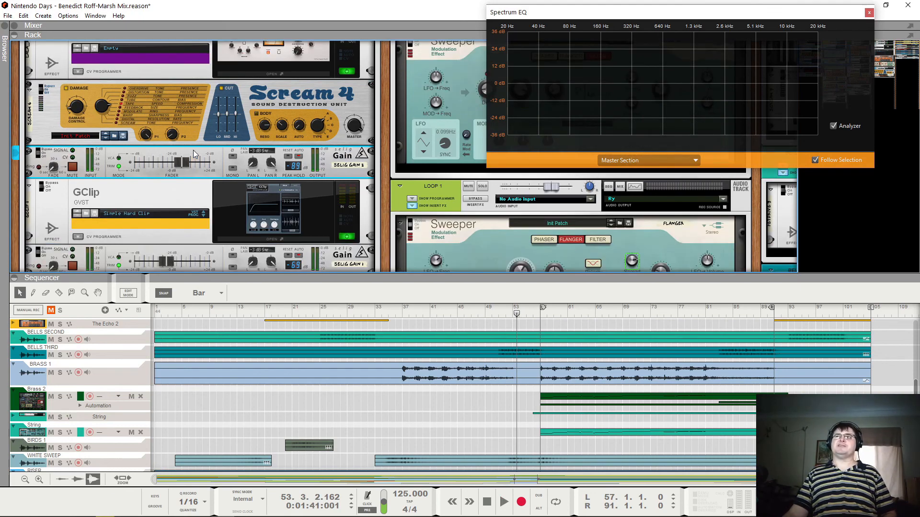
{"action": "key", "text": "space"}
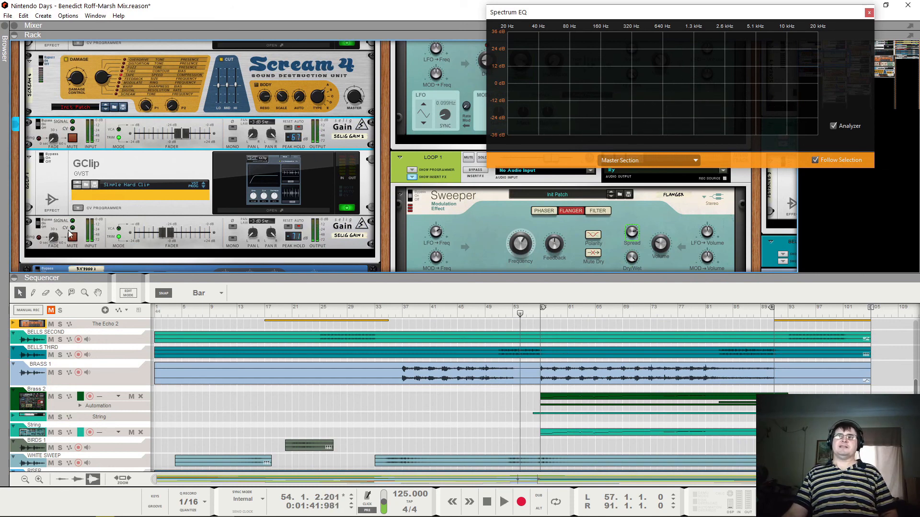
{"action": "left_click", "coordinate": [275, 185]}
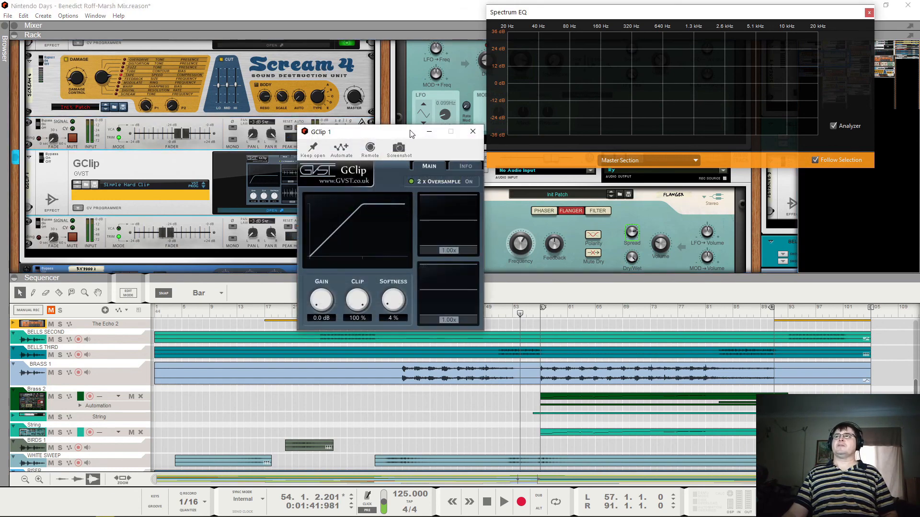
{"action": "left_click_drag", "start_coordinate": [388, 127], "coordinate": [453, 184]}
{"action": "left_click", "coordinate": [321, 174]}
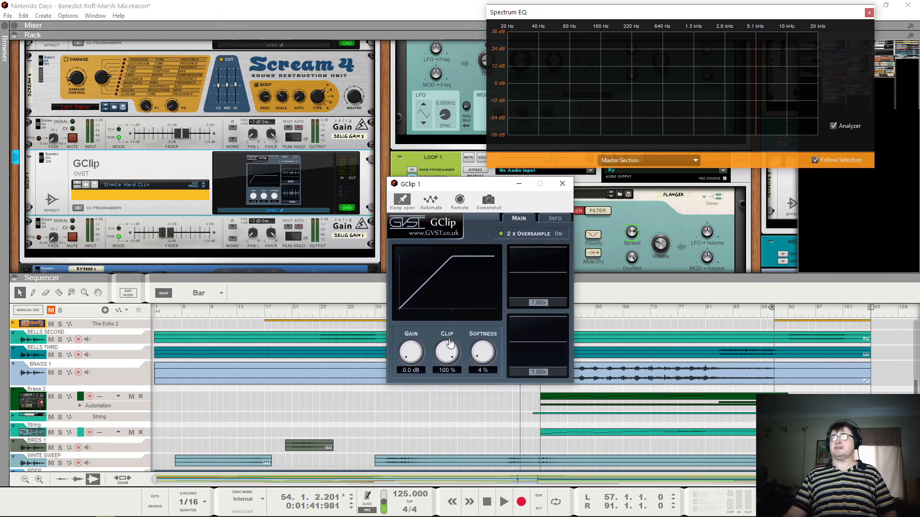
Step: Play from bar 54 to about bar 59 while lowering the fader of the Selig Gain that follows GClip
{"action": "key", "text": "space"}
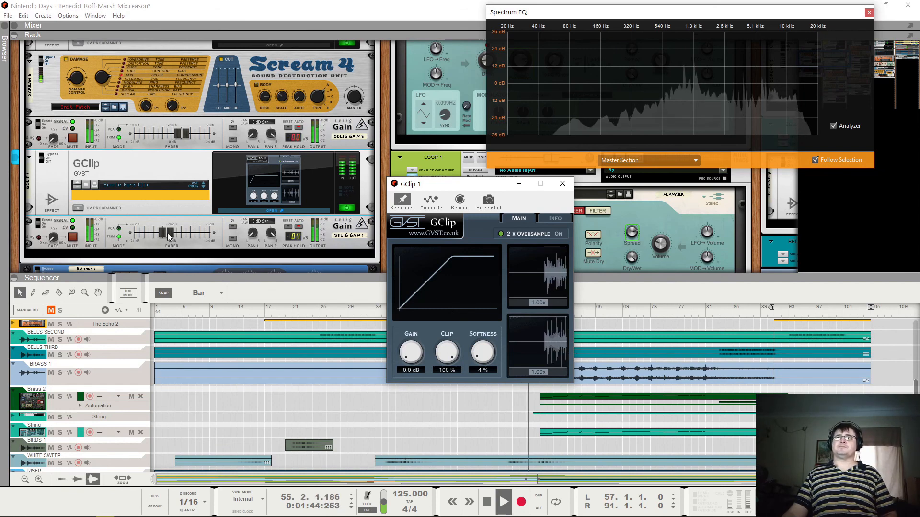
{"action": "left_click_drag", "start_coordinate": [167, 235], "coordinate": [153, 240]}
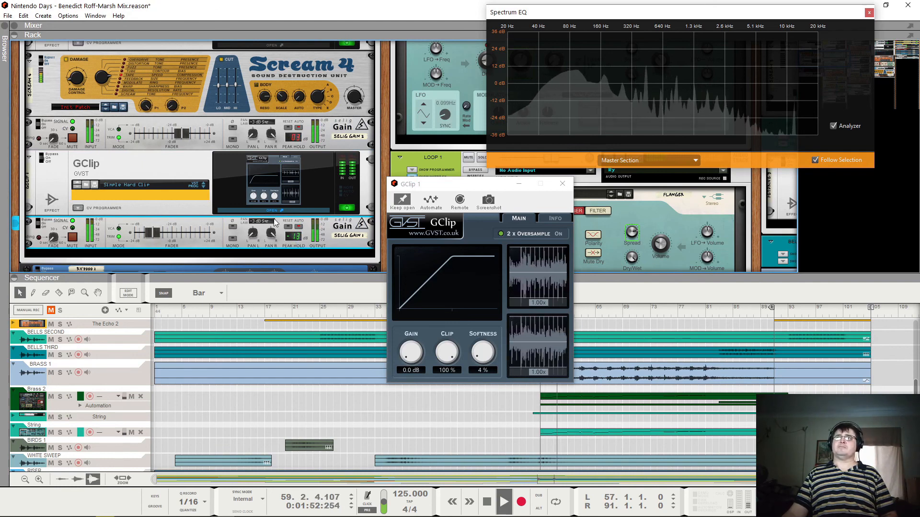
{"action": "key", "text": "space"}
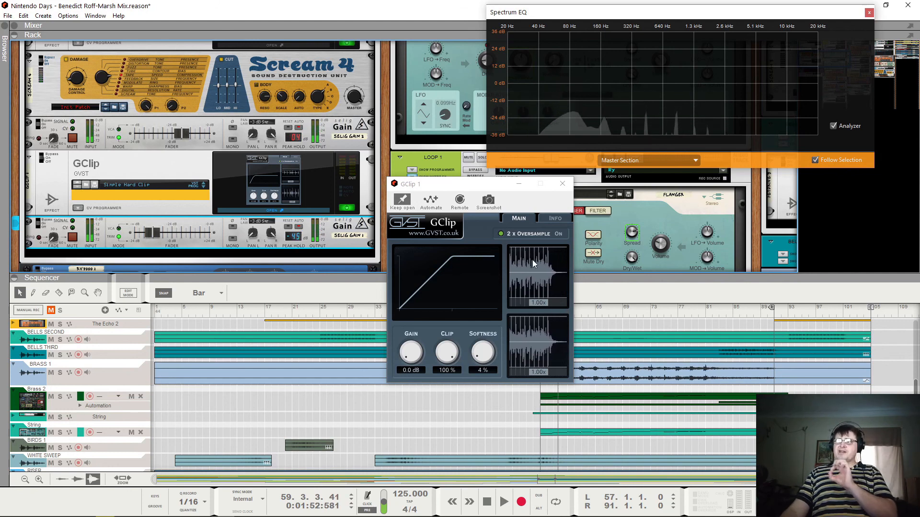
Step: Play short passes from bar 59 to about bar 60 to examine GClip's waveform displays, and review the Scream 4 settings above it
{"action": "key", "text": "space"}
{"action": "key", "text": "space"}
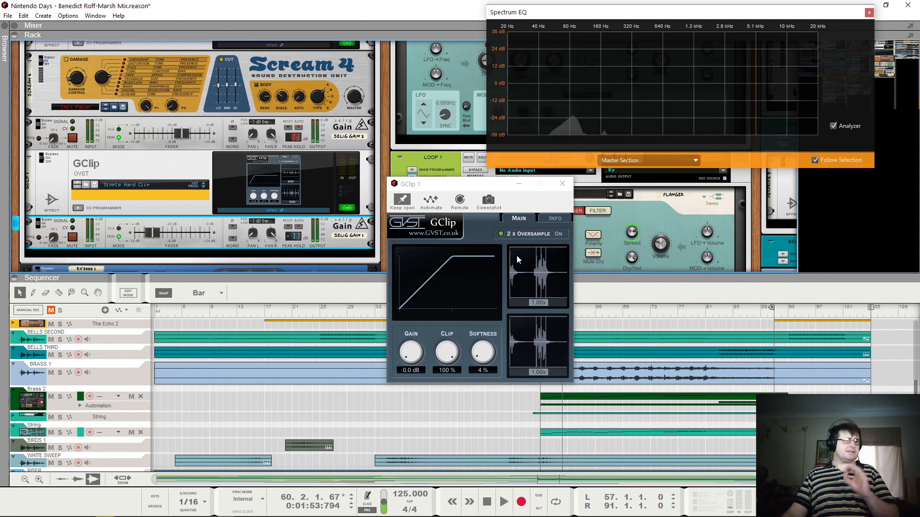
{"action": "key", "text": "space"}
{"action": "key", "text": "space"}
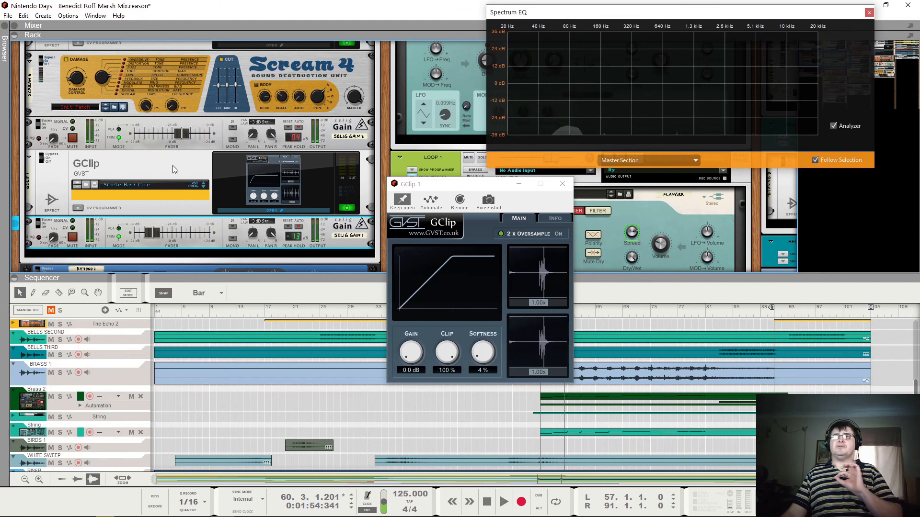
{"action": "scroll", "coordinate": [173, 165], "scroll_direction": "up", "scroll_amount": 1}
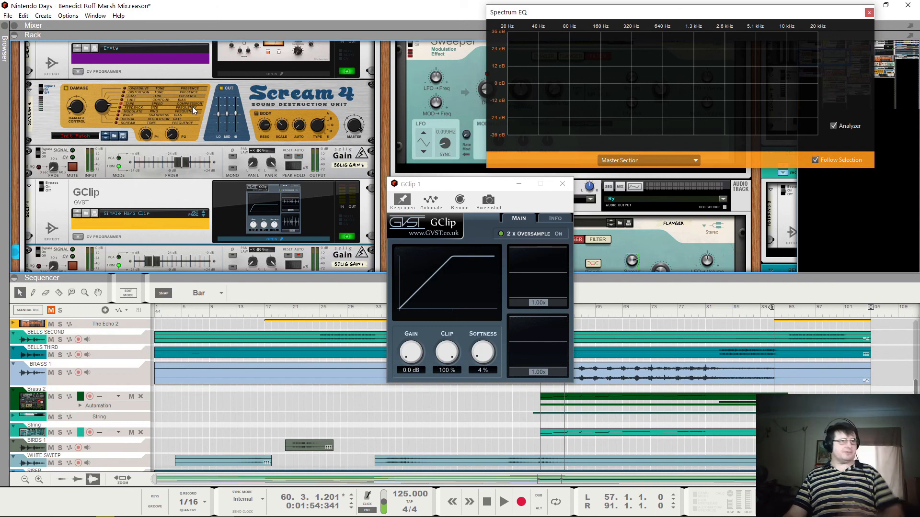
{"action": "left_click", "coordinate": [171, 137]}
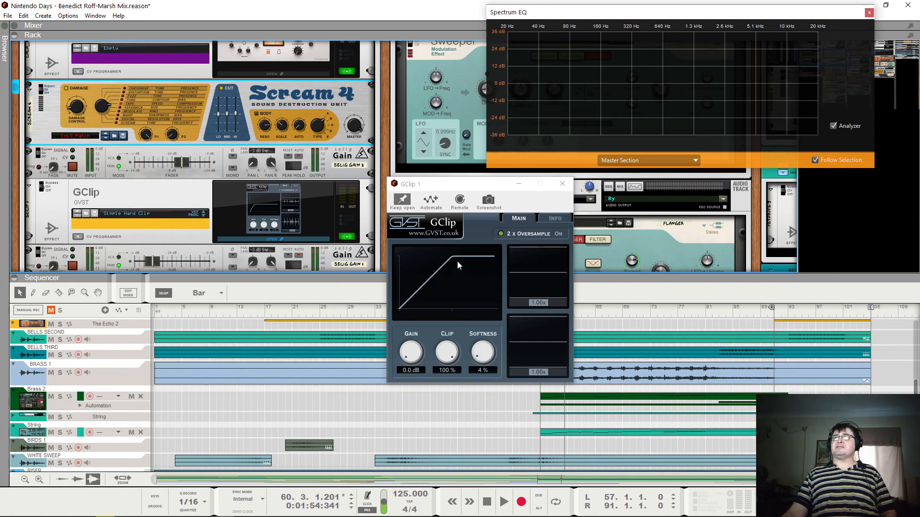
Step: Play from bar 60 to about bar 71 while trying GClip's Clip at 60 %, and return it to 100 %
{"action": "key", "text": "space"}
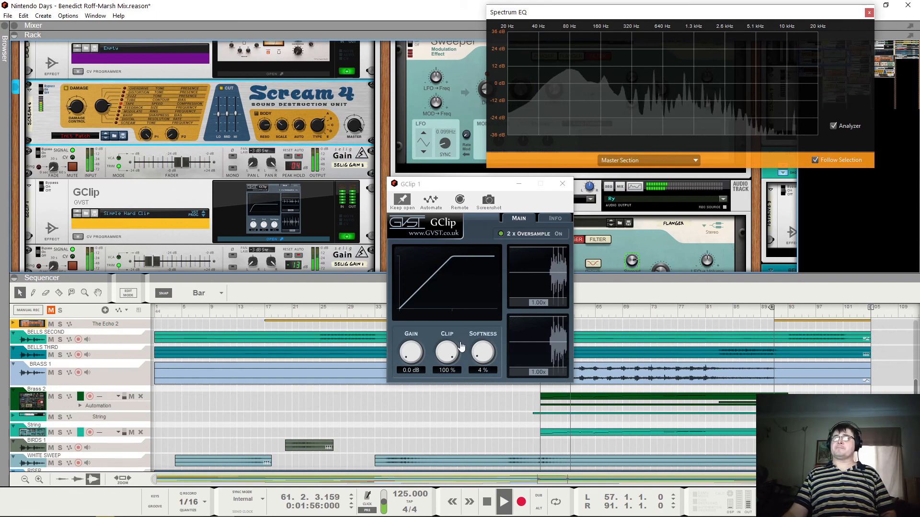
{"action": "mouse_move", "coordinate": [461, 346]}
{"action": "left_mouse_down"}
{"action": "mouse_move", "coordinate": [444, 378]}
{"action": "mouse_move", "coordinate": [447, 400]}
{"action": "mouse_move", "coordinate": [444, 352]}
{"action": "left_mouse_up"}
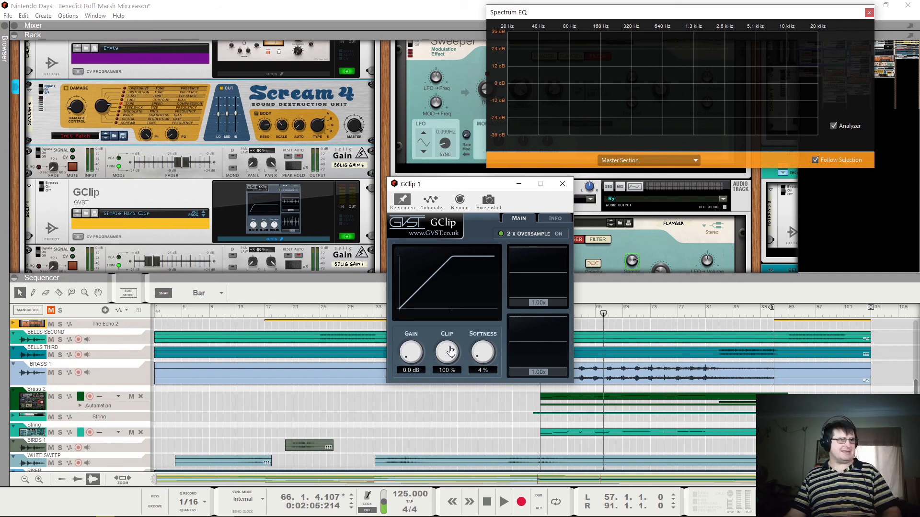
{"action": "key", "text": "space"}
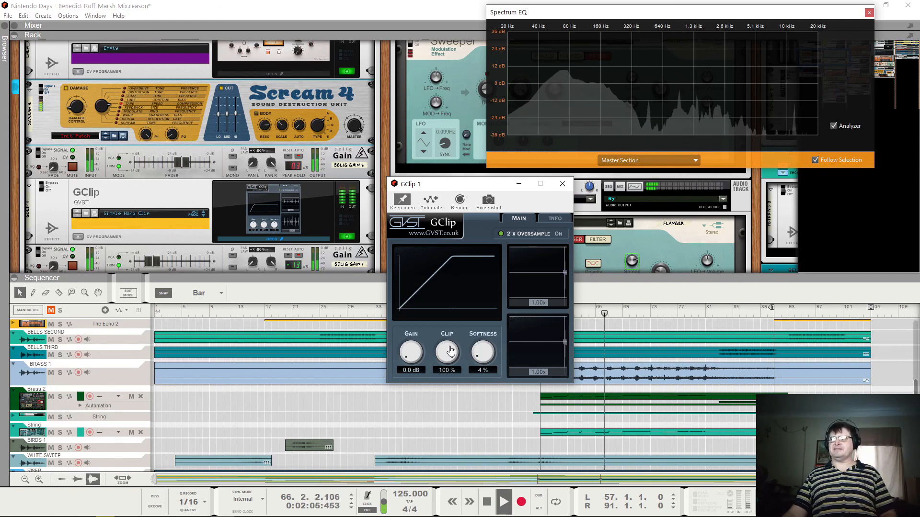
{"action": "mouse_move", "coordinate": [450, 351]}
{"action": "left_mouse_down"}
{"action": "mouse_move", "coordinate": [451, 381]}
{"action": "mouse_move", "coordinate": [451, 369]}
{"action": "left_mouse_up"}
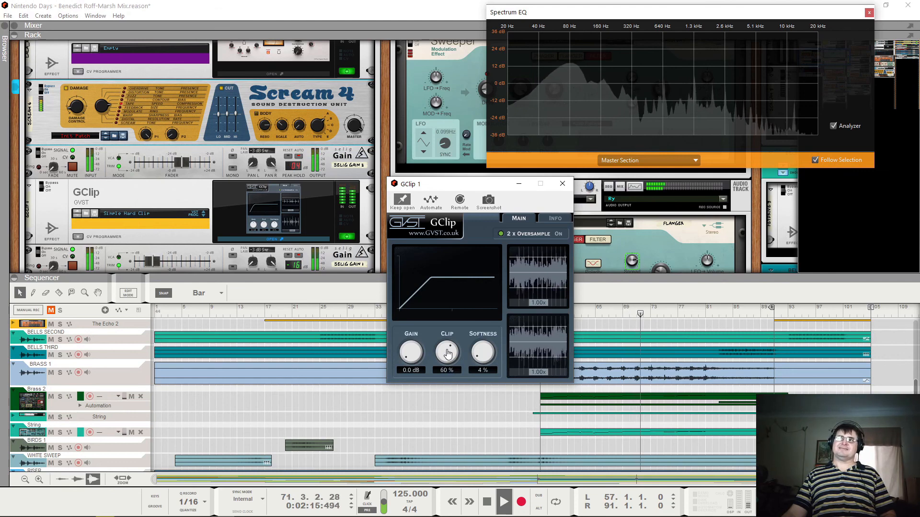
{"action": "key", "text": "space"}
{"action": "left_click_drag", "start_coordinate": [448, 355], "coordinate": [451, 314]}
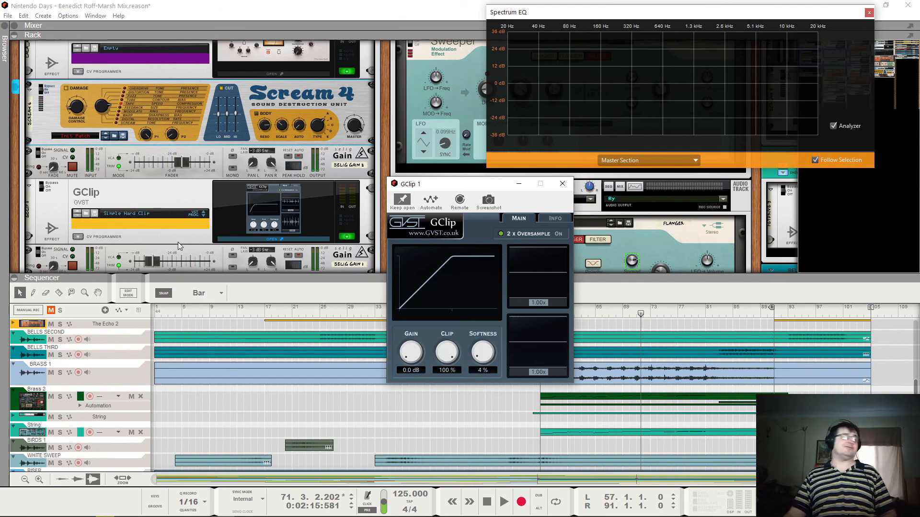
Step: Play on to bar 74, try the Selig Gain after GClip at -0.5 dB, and return its fader to the lower setting
{"action": "key", "text": "space"}
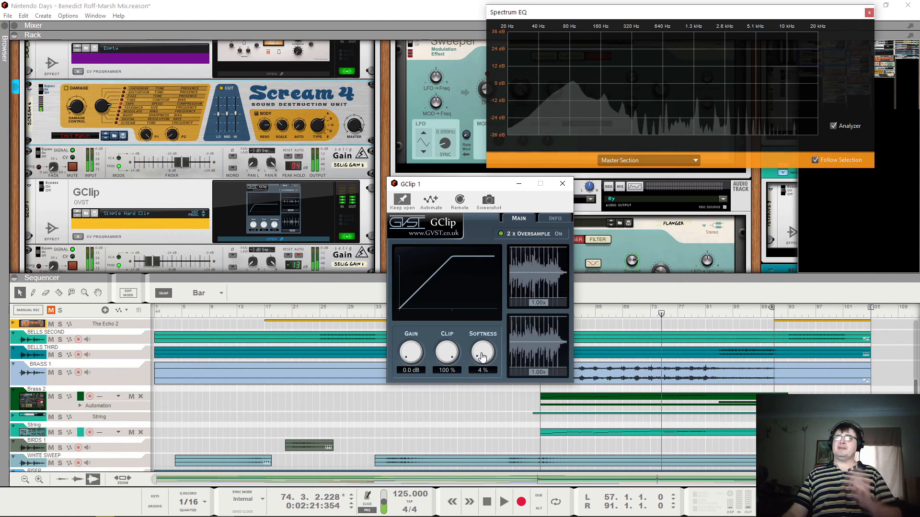
{"action": "left_click_drag", "start_coordinate": [152, 262], "coordinate": [174, 266]}
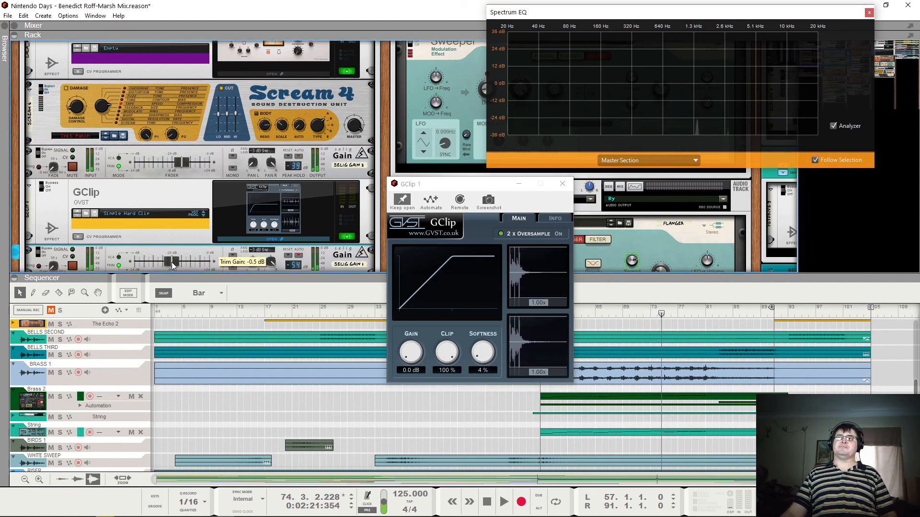
{"action": "left_click_drag", "start_coordinate": [173, 266], "coordinate": [151, 267]}
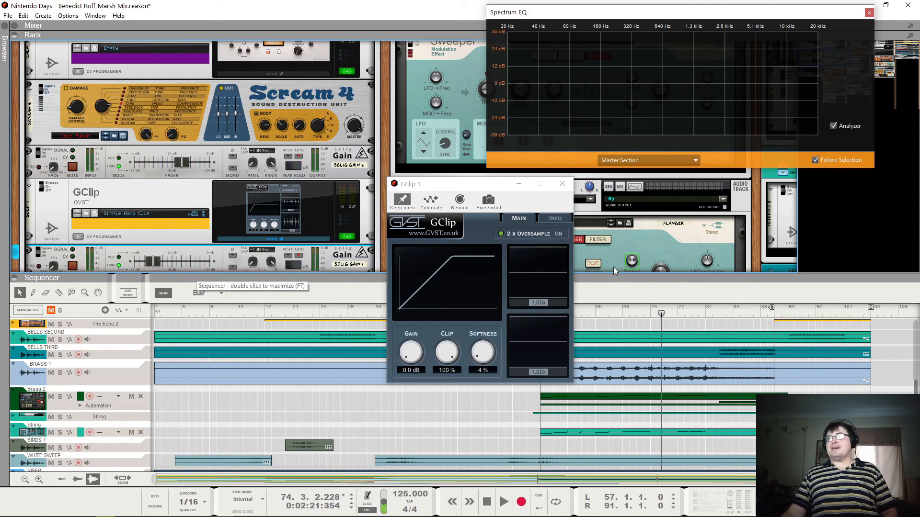
Step: Close the GClip and Spectrum EQ windows, show the Master Section in the rack, and return the song position to bar 71
{"action": "left_click", "coordinate": [551, 187]}
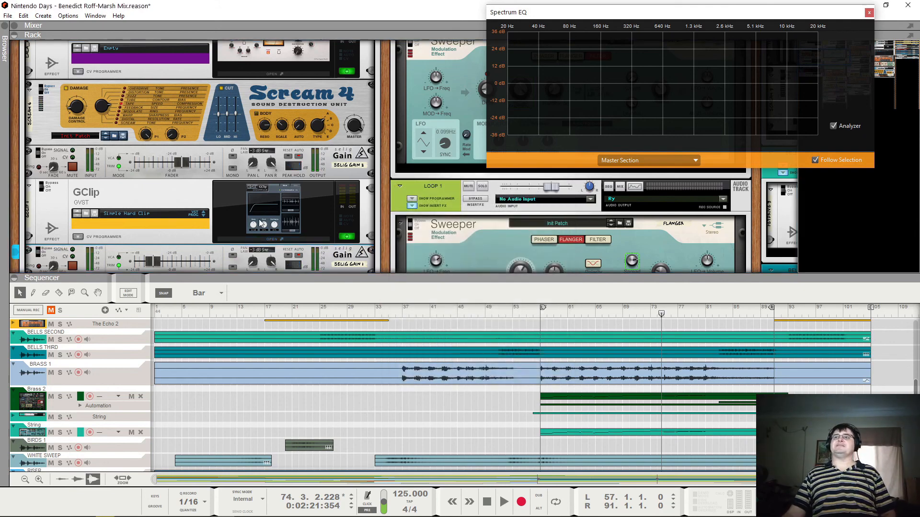
{"action": "scroll", "coordinate": [252, 206], "scroll_direction": "up", "scroll_amount": 3}
{"action": "scroll", "coordinate": [255, 205], "scroll_direction": "down", "scroll_amount": 4}
{"action": "scroll", "coordinate": [255, 205], "scroll_direction": "up", "scroll_amount": 5}
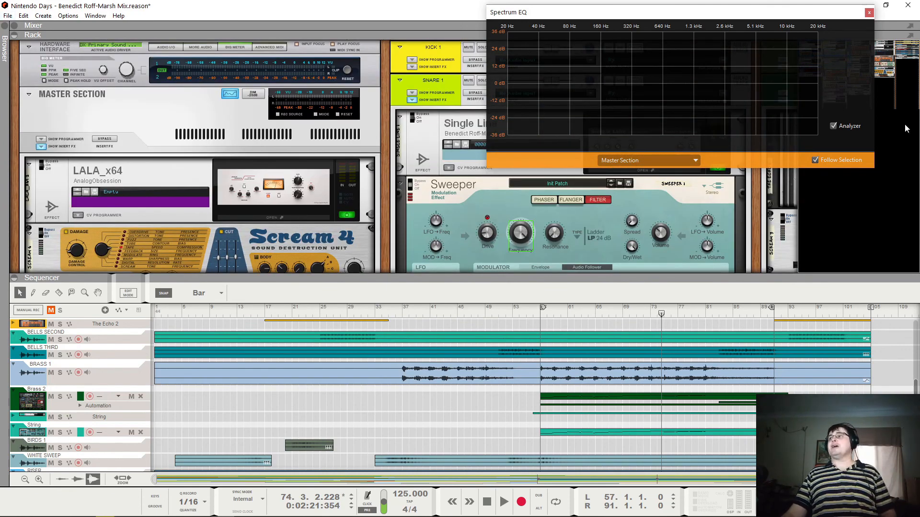
{"action": "left_click", "coordinate": [870, 13]}
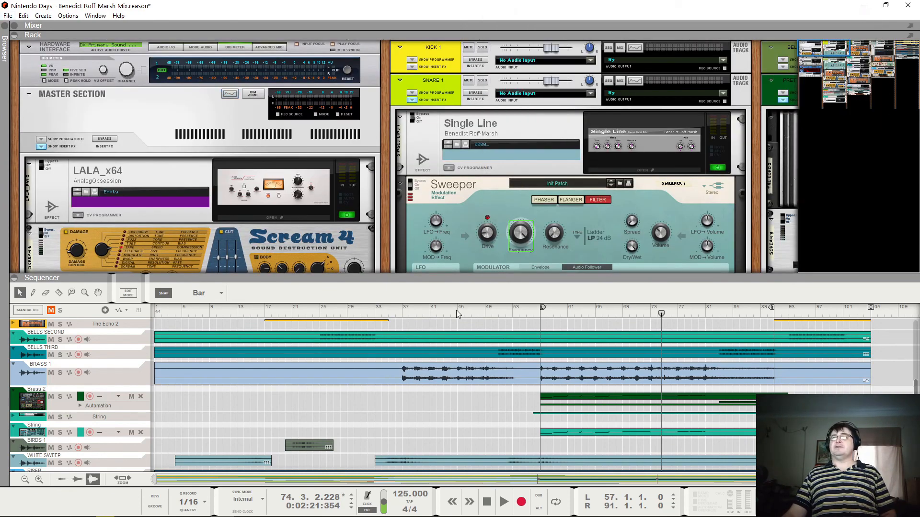
{"action": "left_click", "coordinate": [487, 505]}
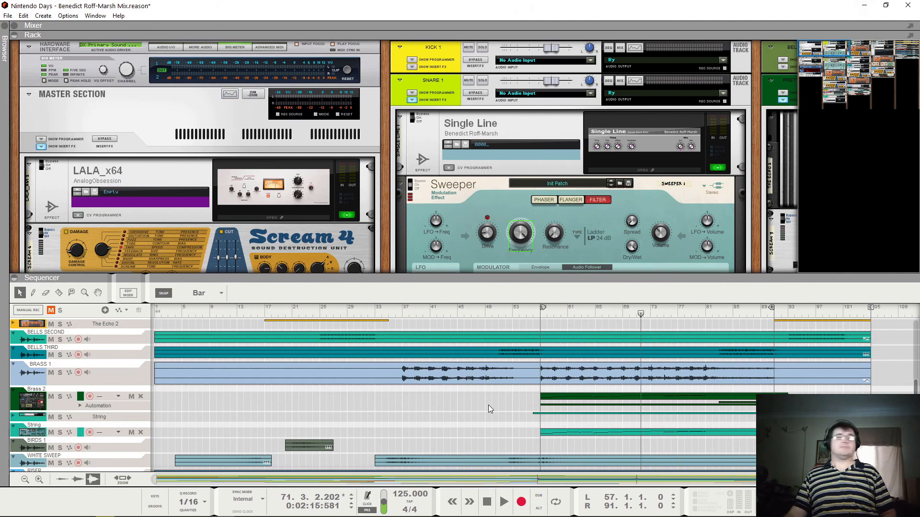